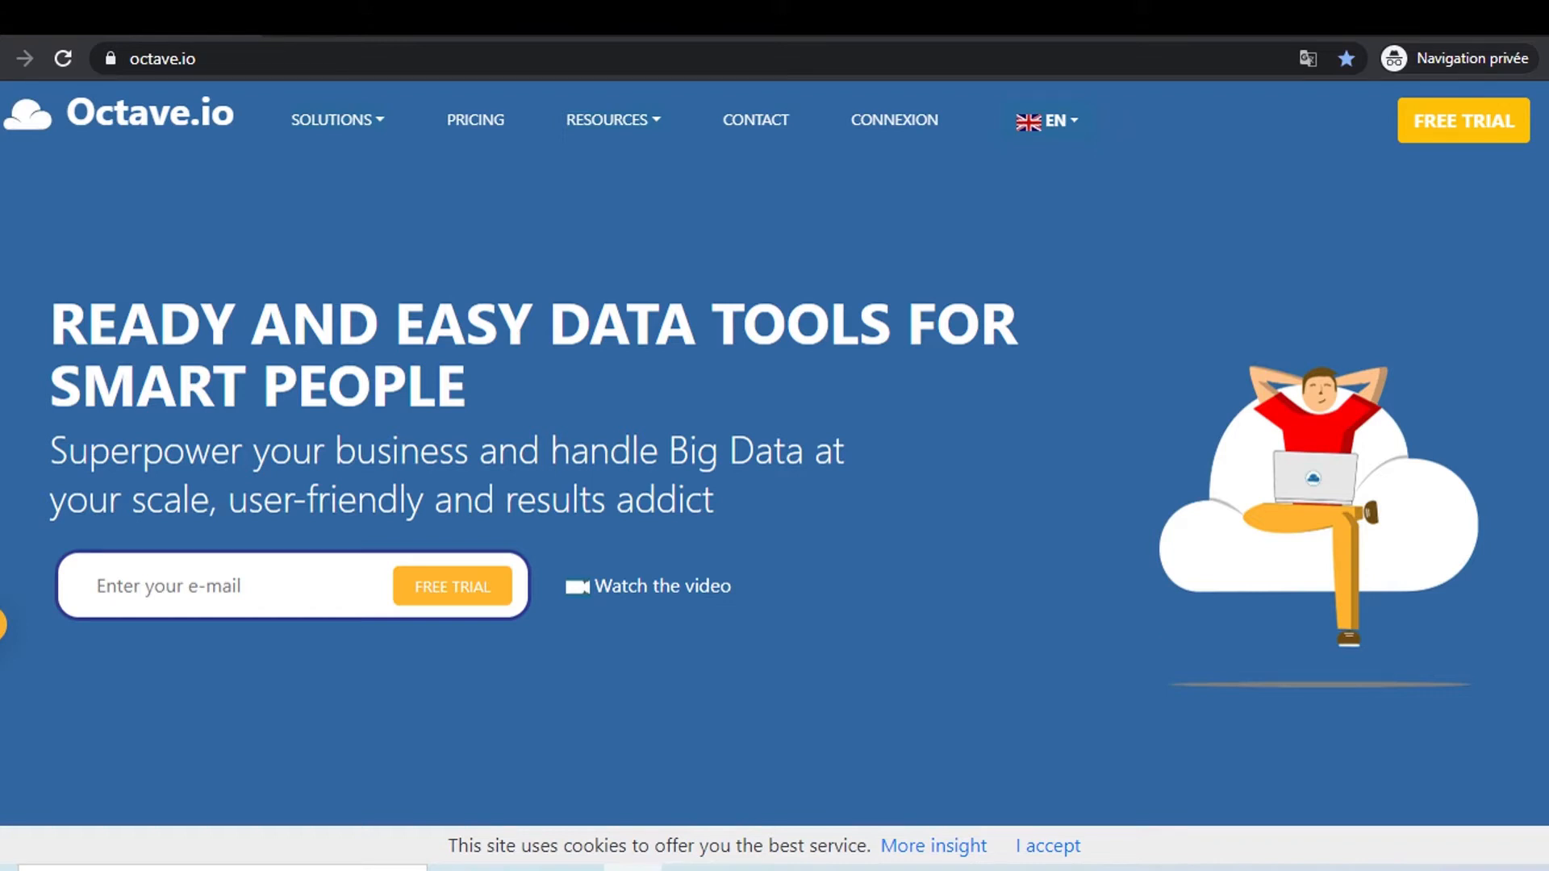
Switch the Octave.io website to French and accept its cookies
left_click(224, 58)
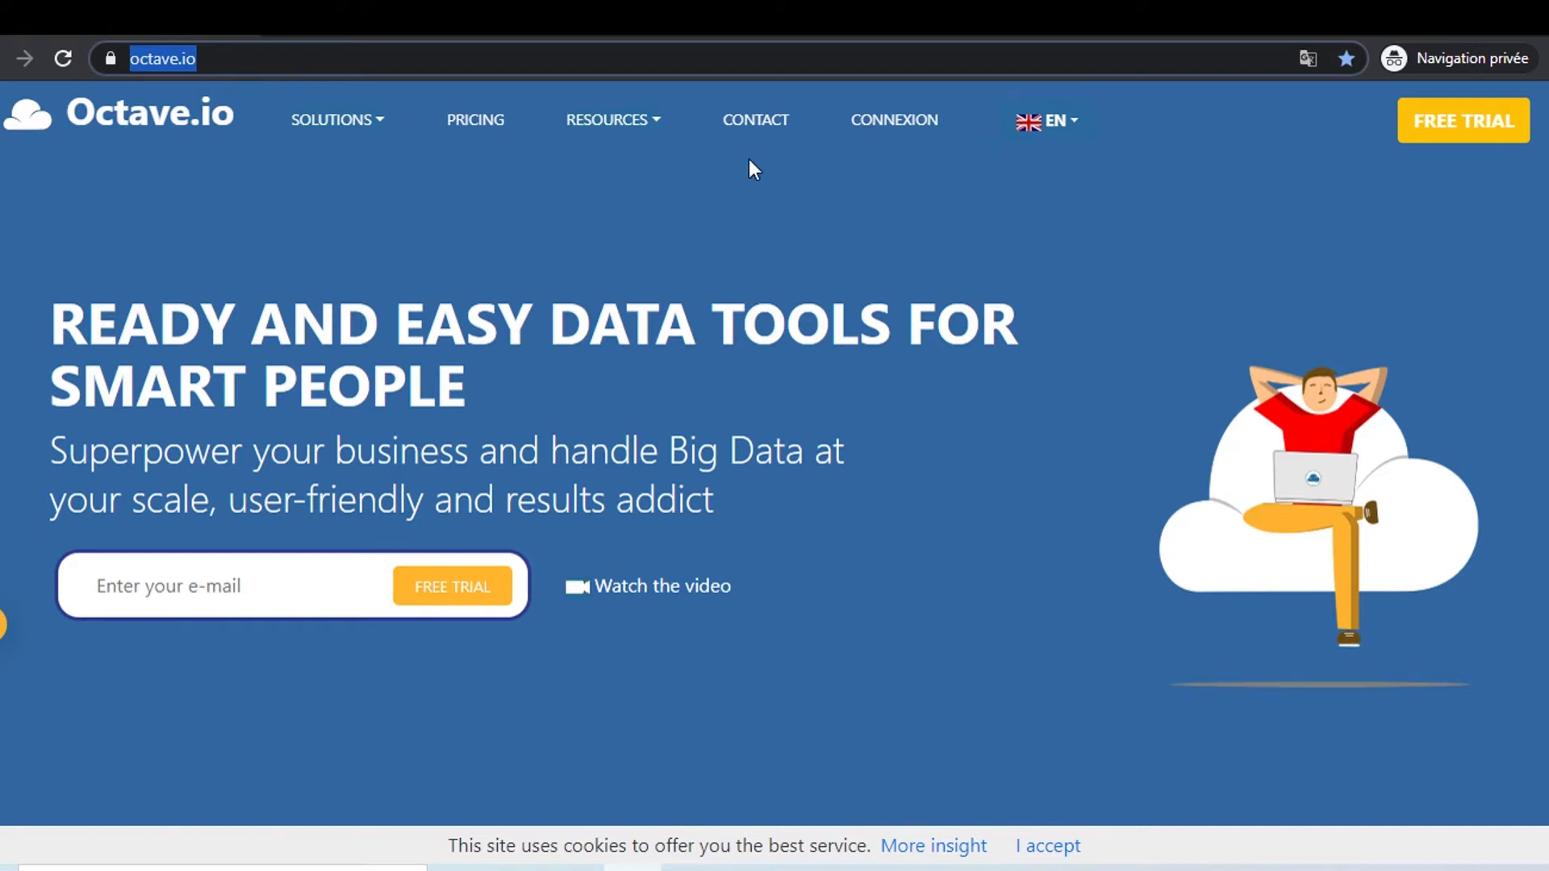
left_click(1074, 123)
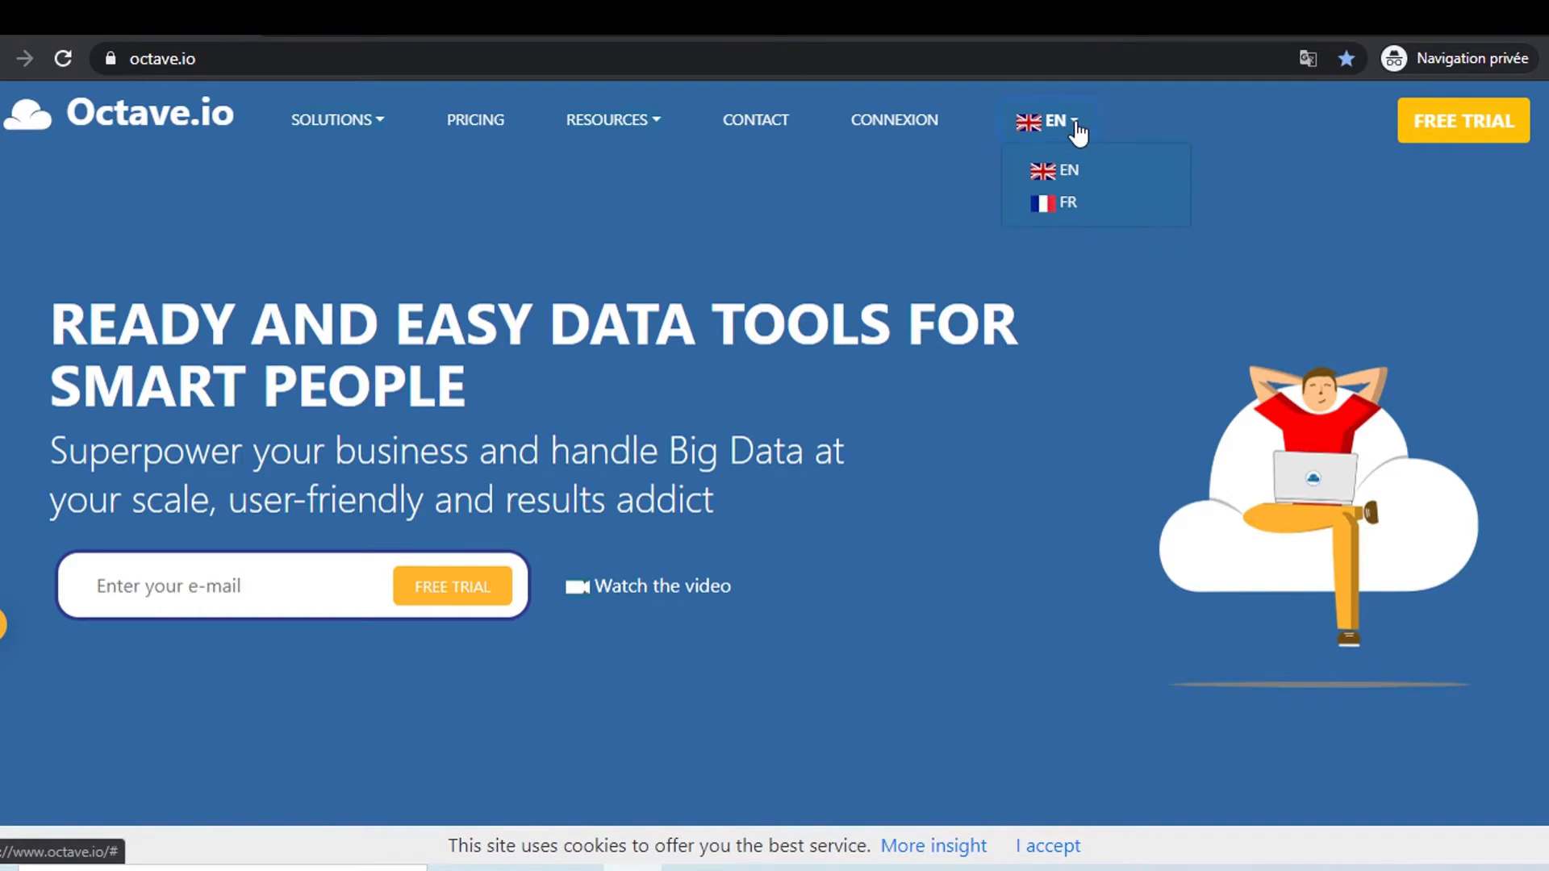
left_click(1073, 203)
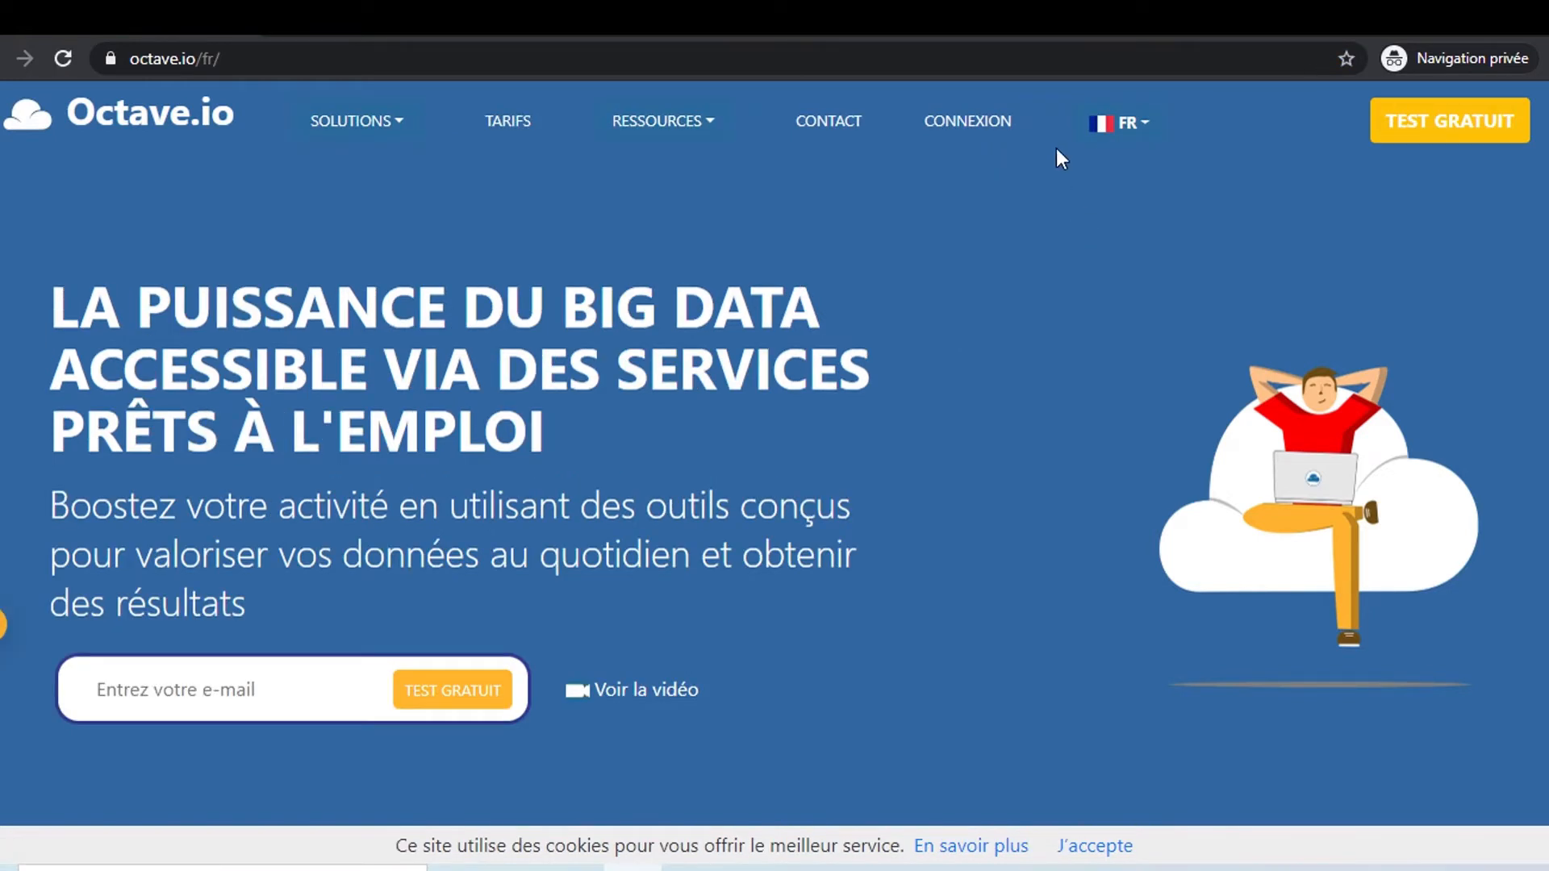
left_click(1089, 846)
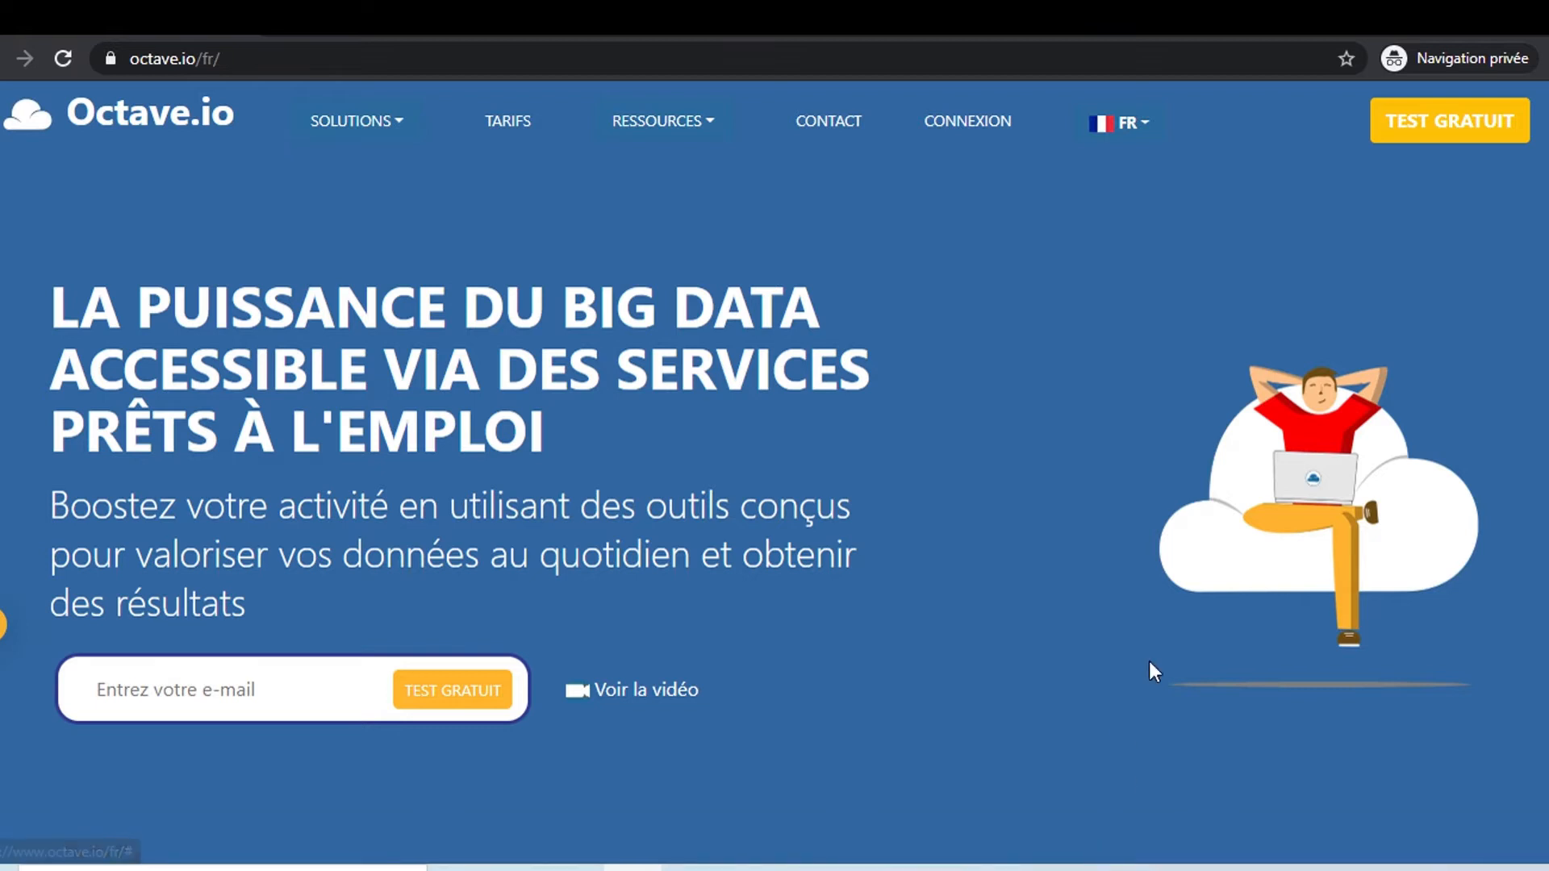
Open the login page, dismiss the translation prompt, and log in with the account's email address and password
left_click(965, 110)
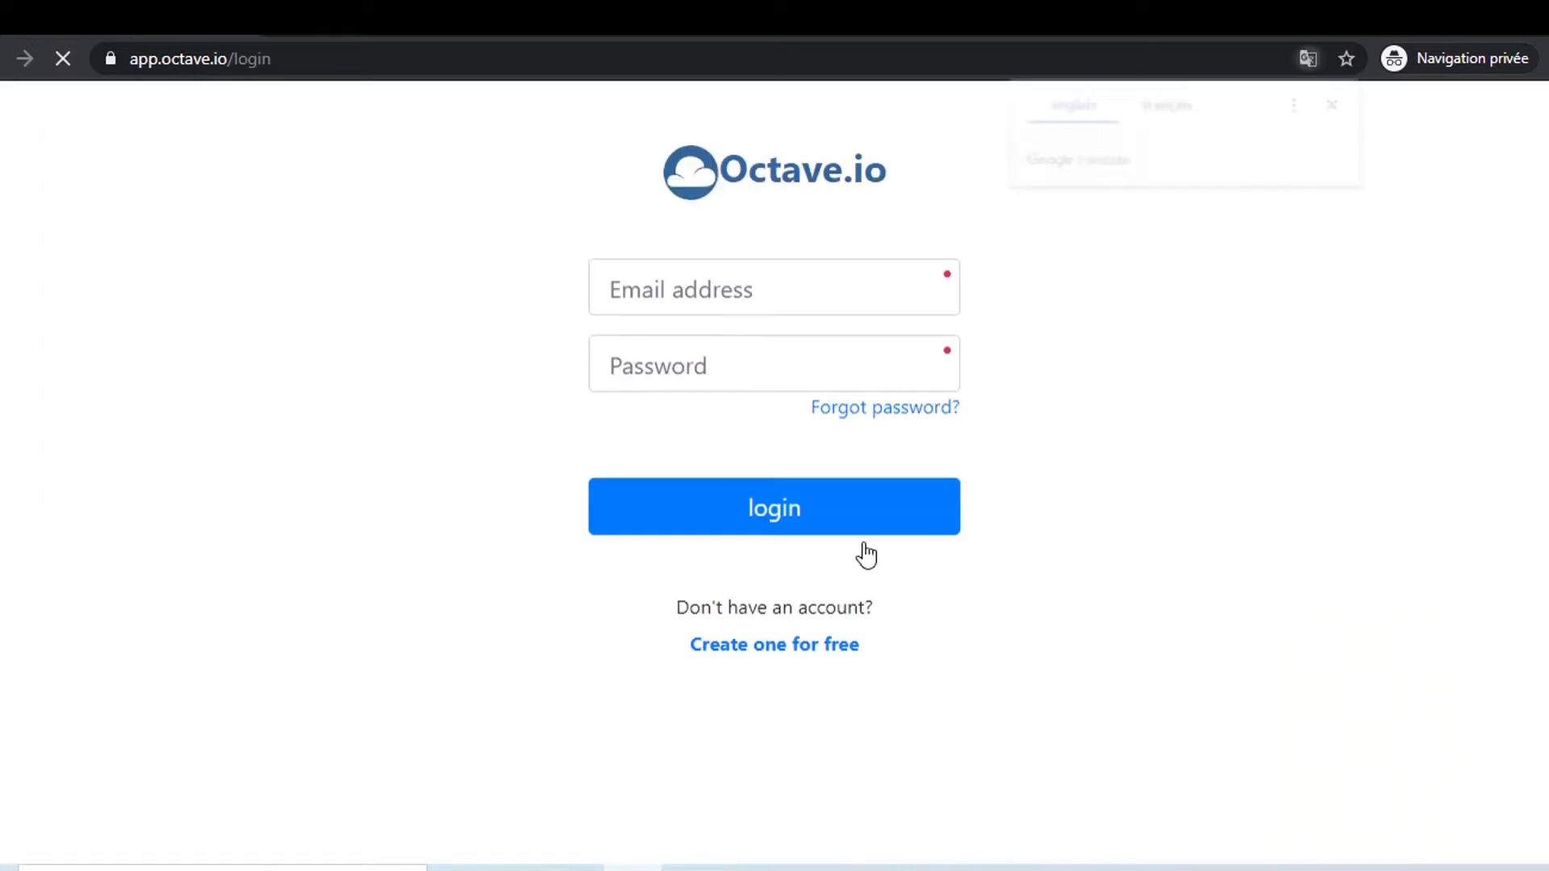
left_click(1337, 103)
left_click(668, 286)
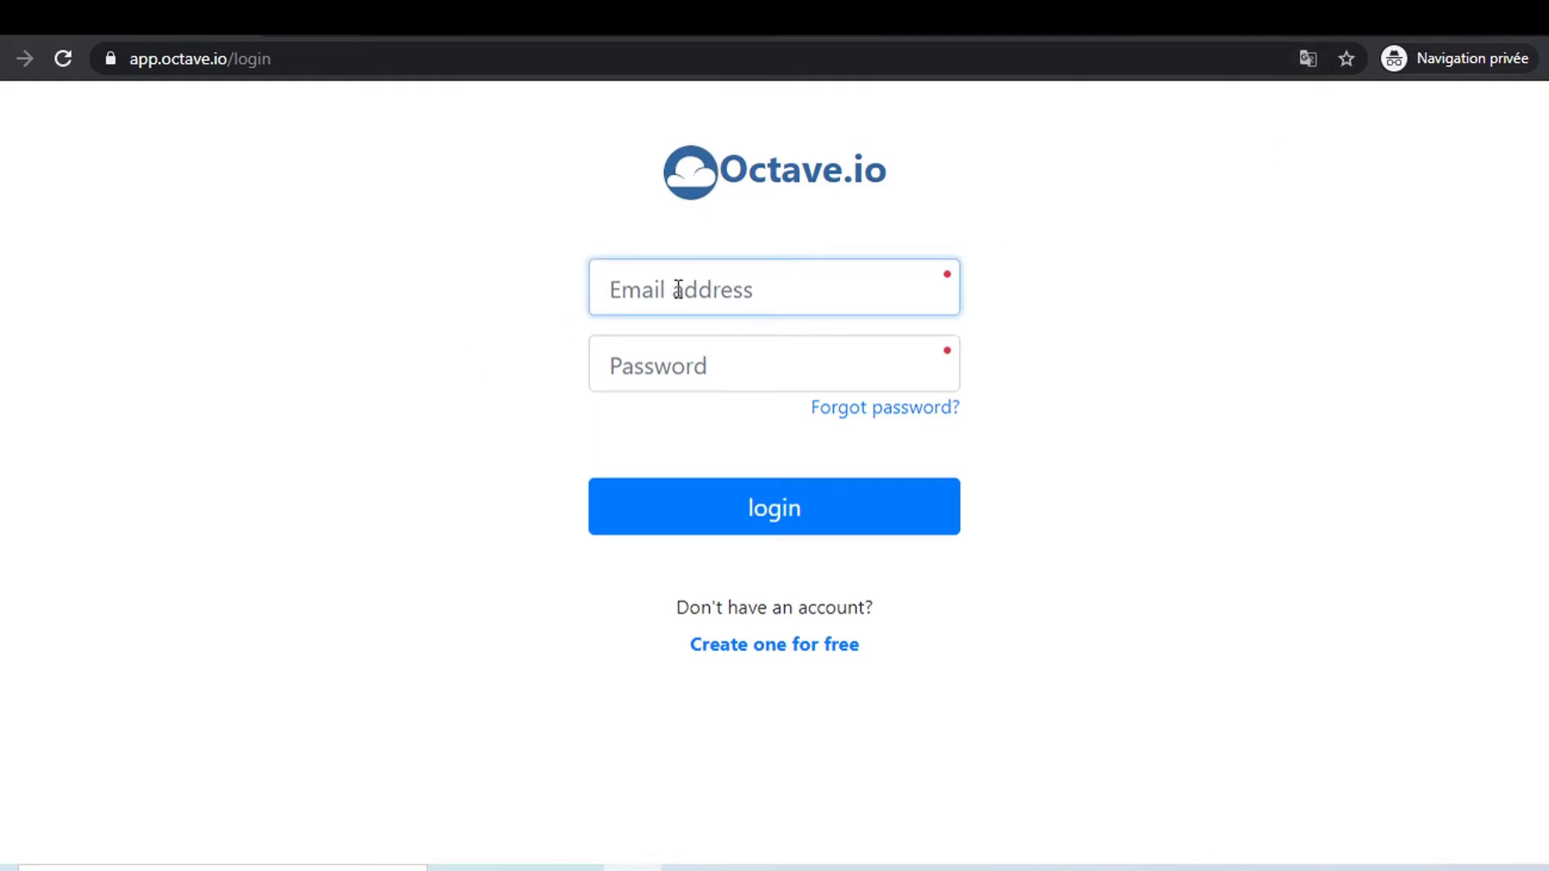
type("aaaaaaaaaaaaa")
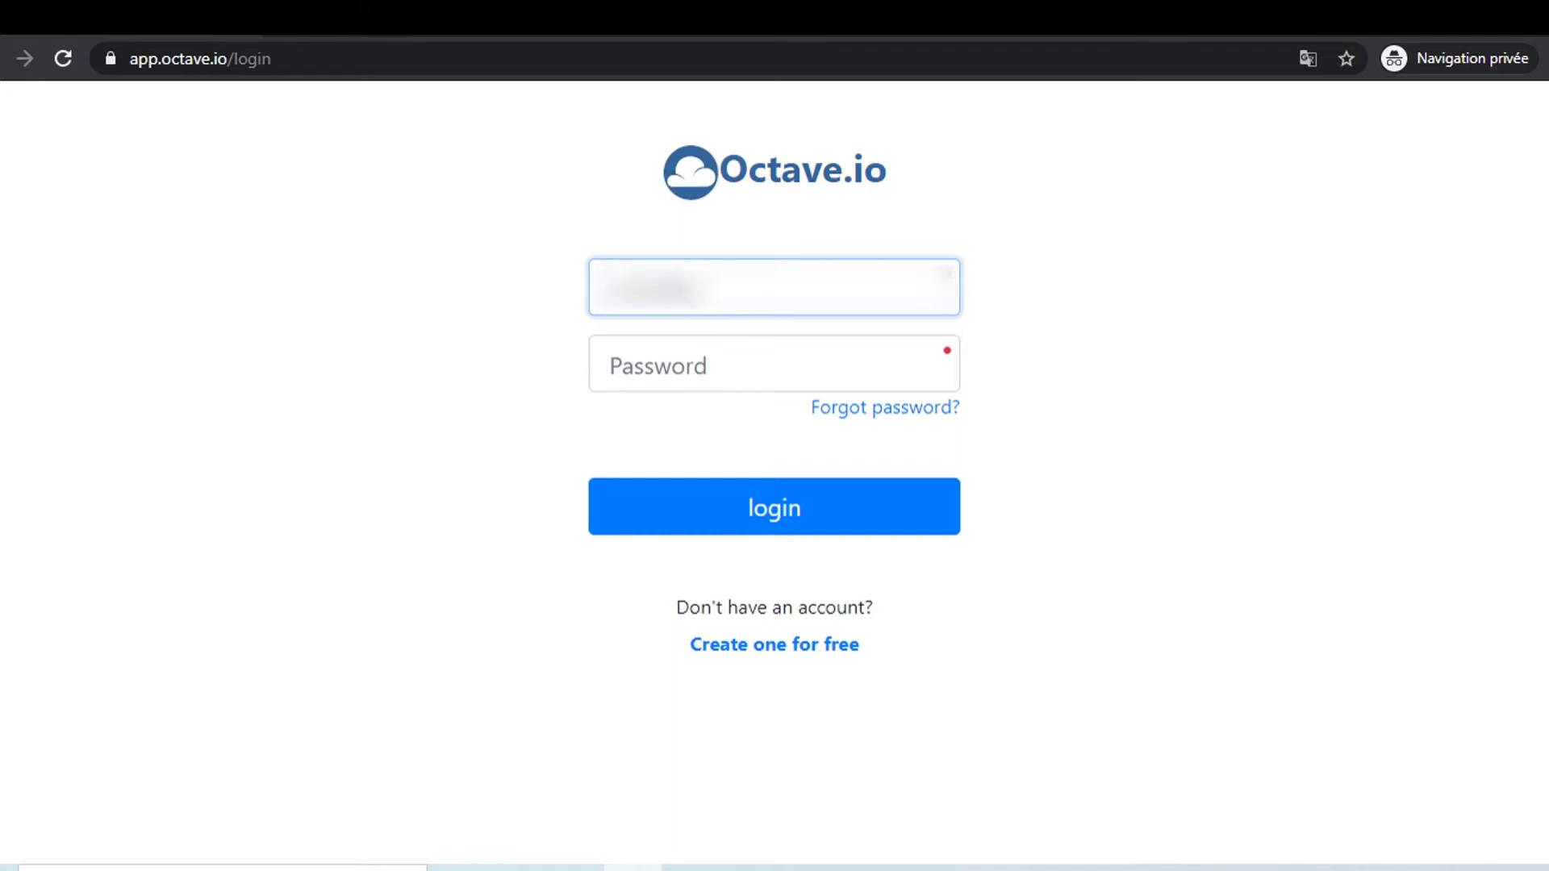
type("aaaaa")
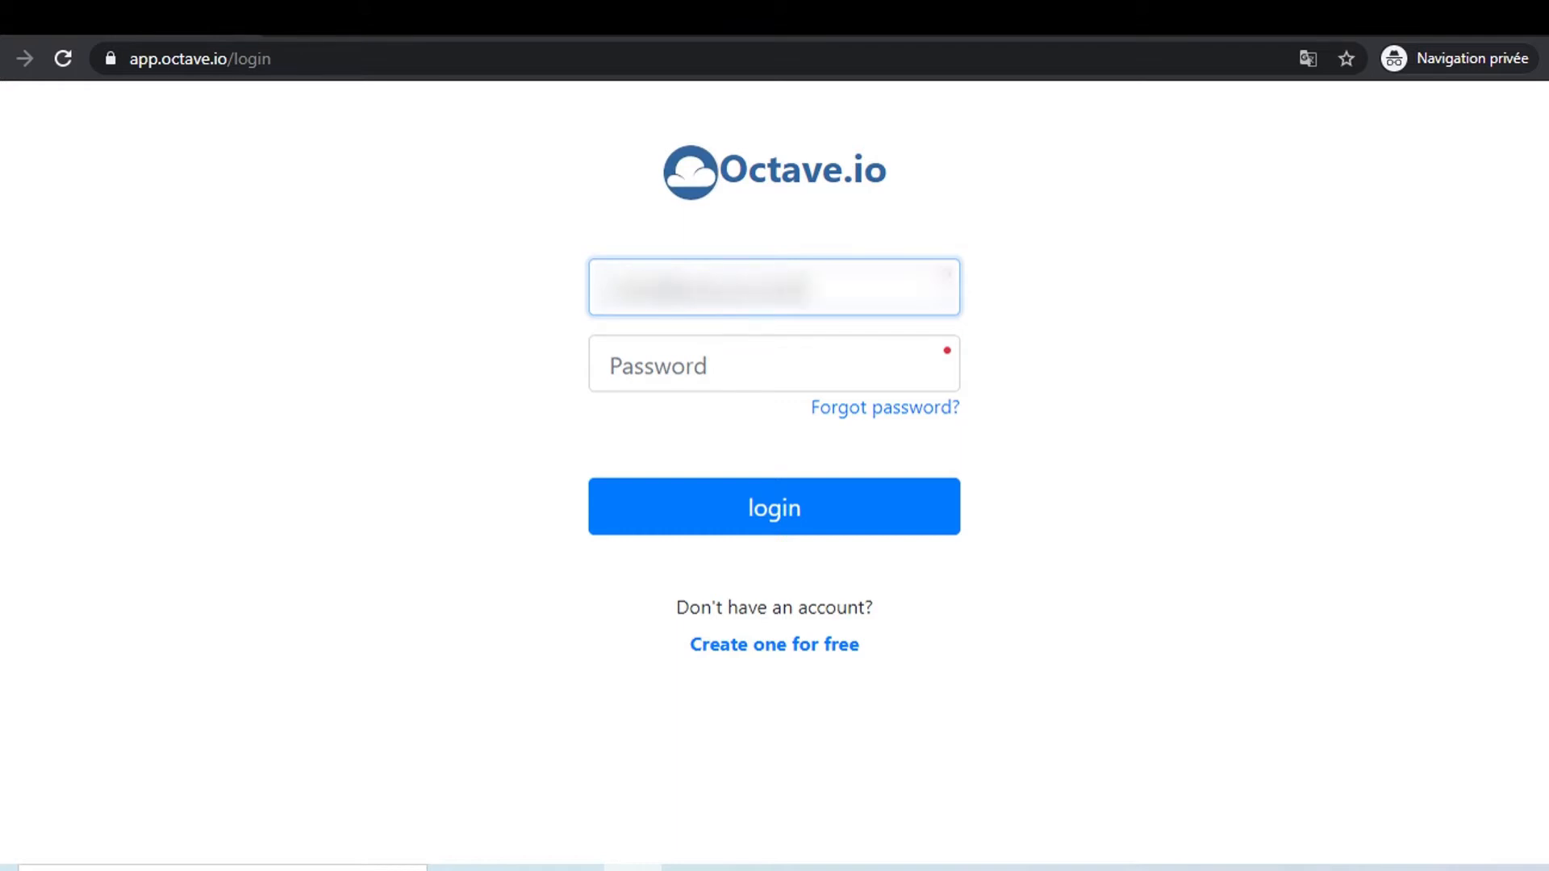
left_click(702, 371)
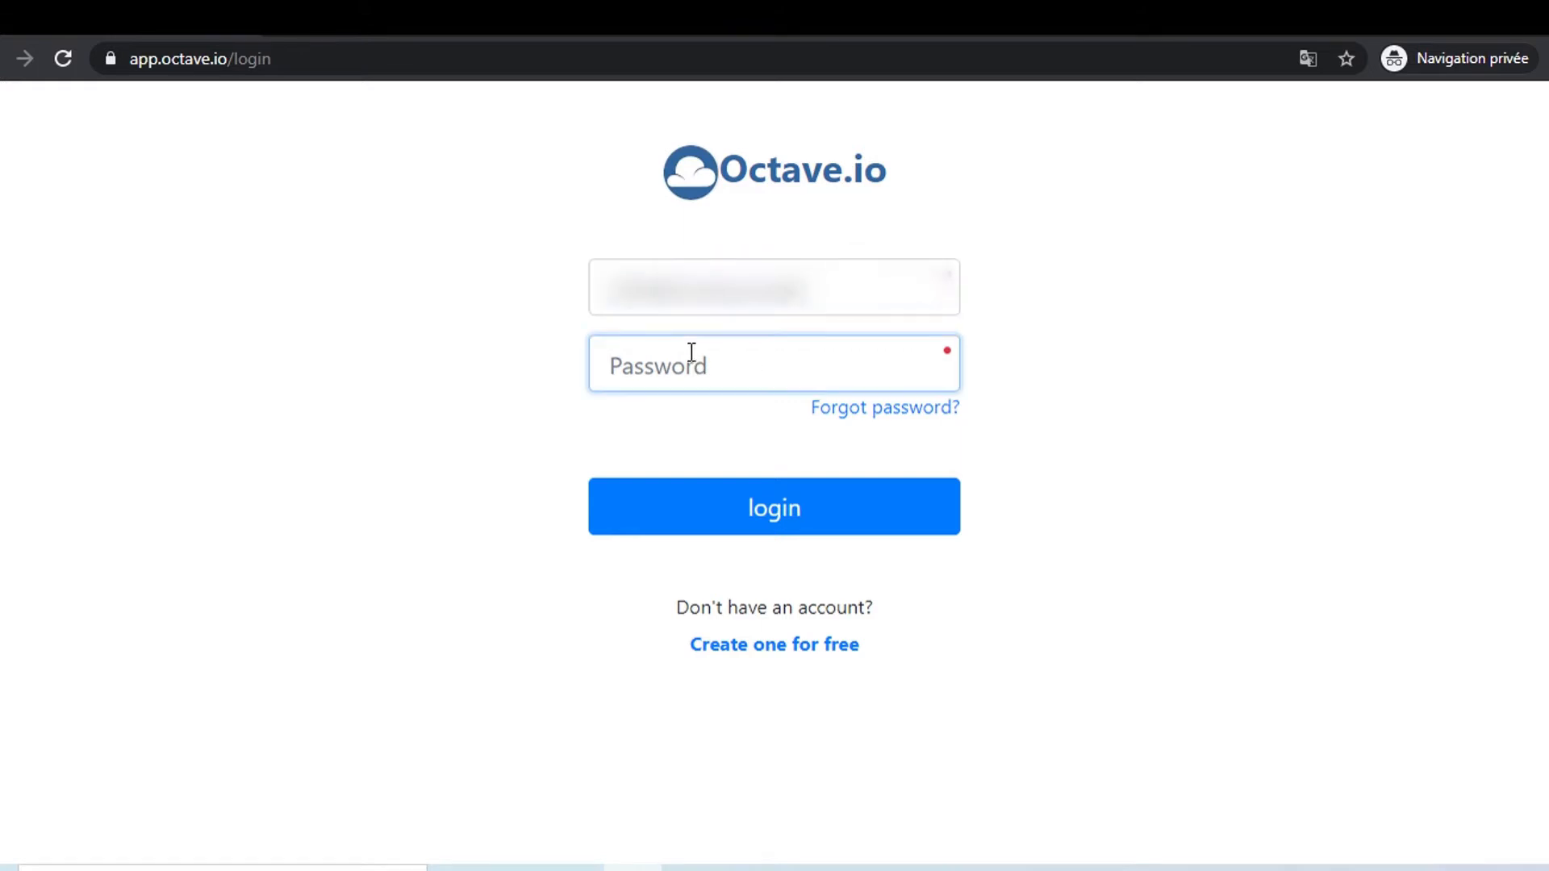
type("aaaaaaaaaa")
left_click(795, 501)
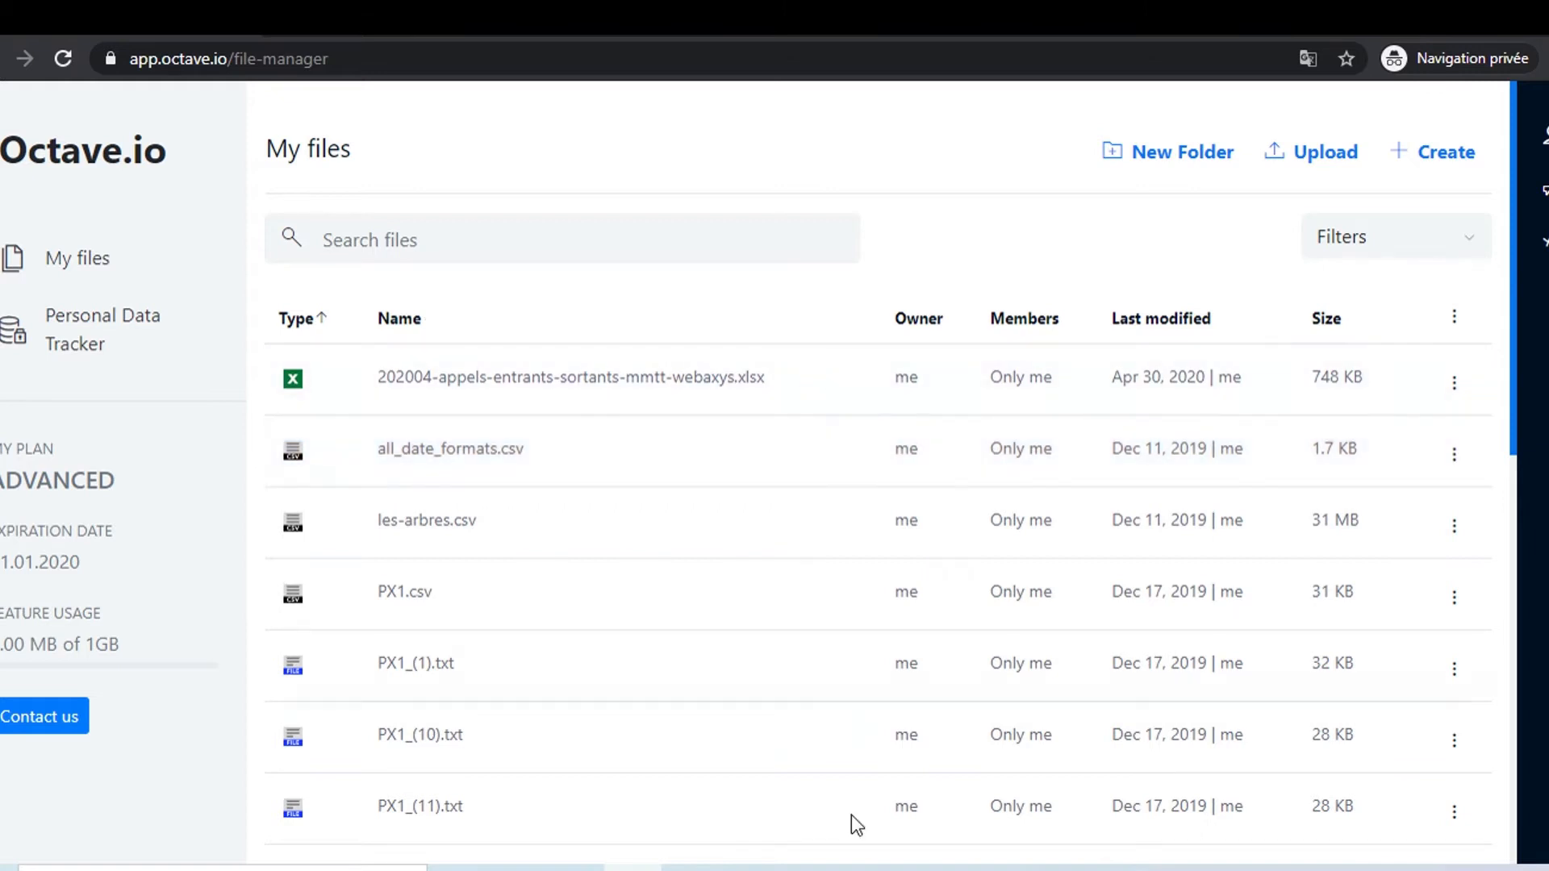
Look through the file list and check the actions available for all_date_formats.csv
scroll(911, 633, "down", 7)
scroll(900, 653, "up", 8)
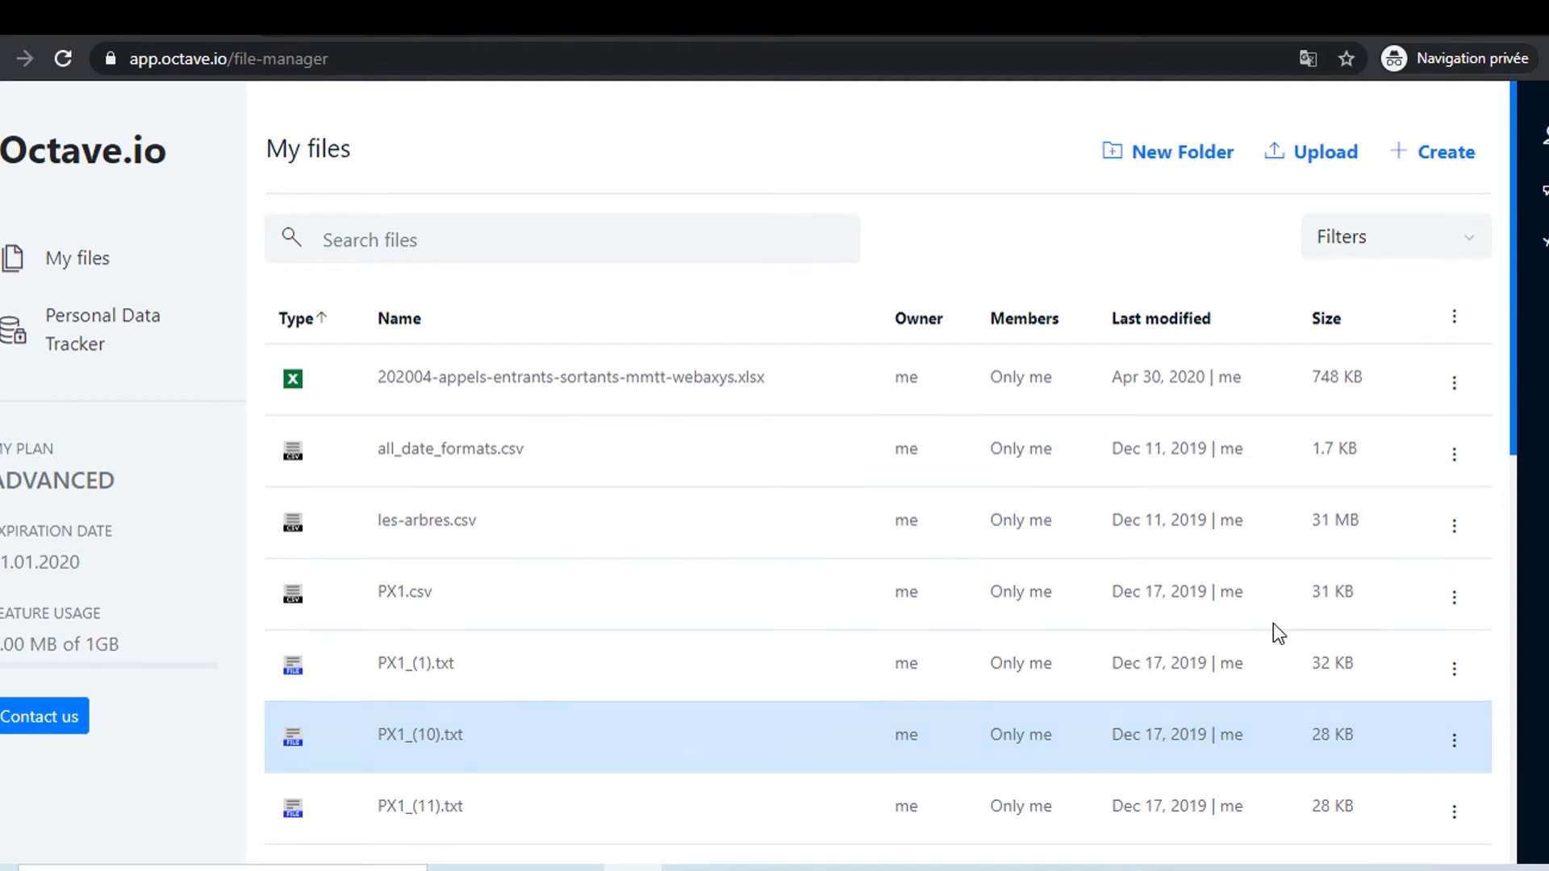
left_click(1456, 457)
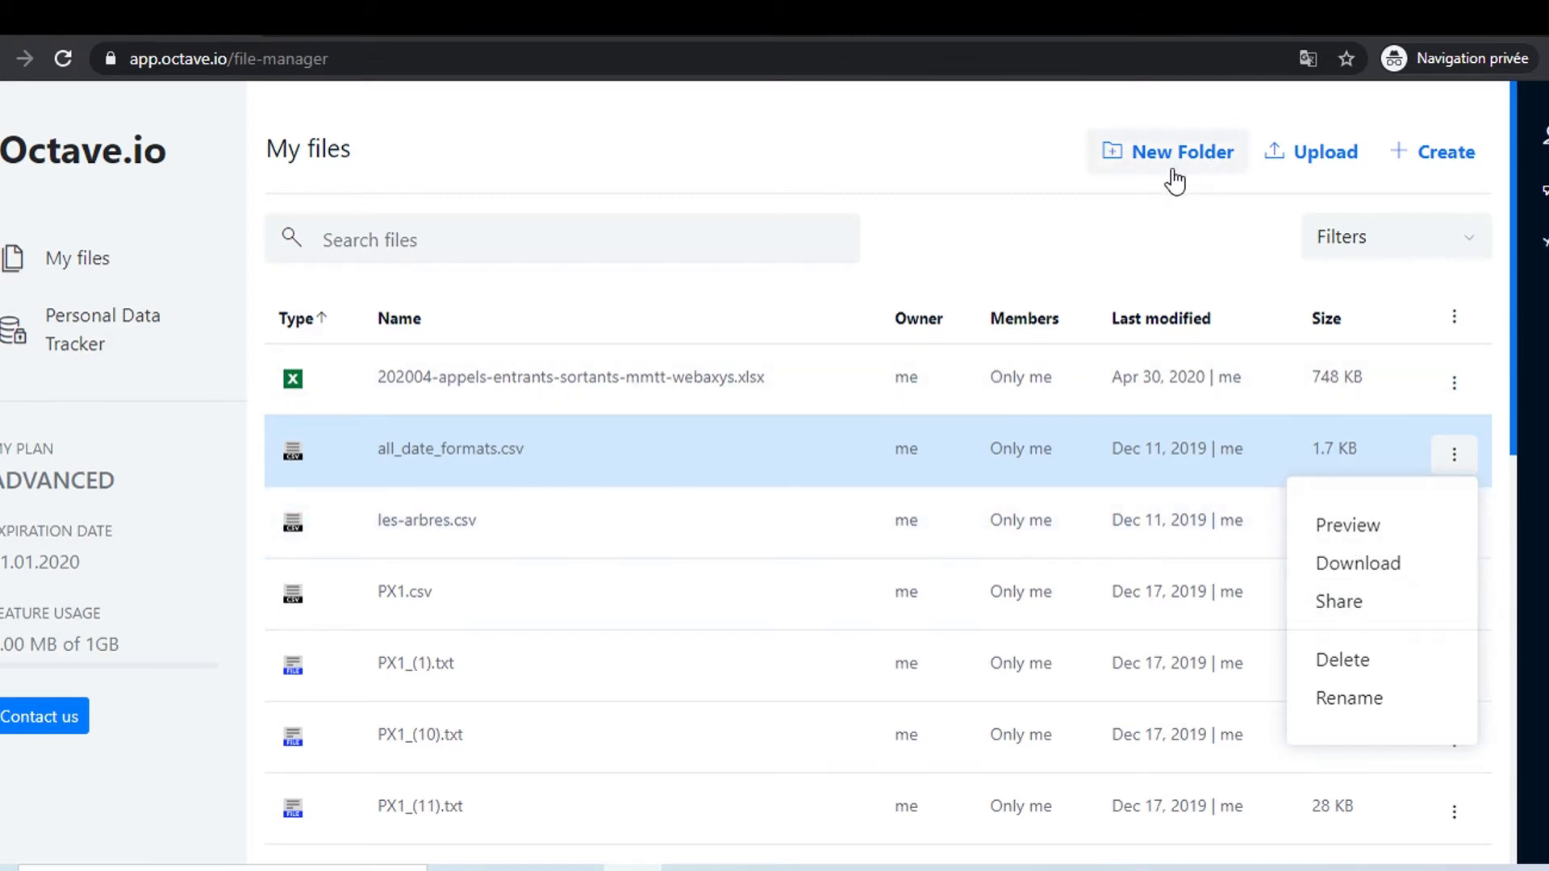
left_click(1209, 255)
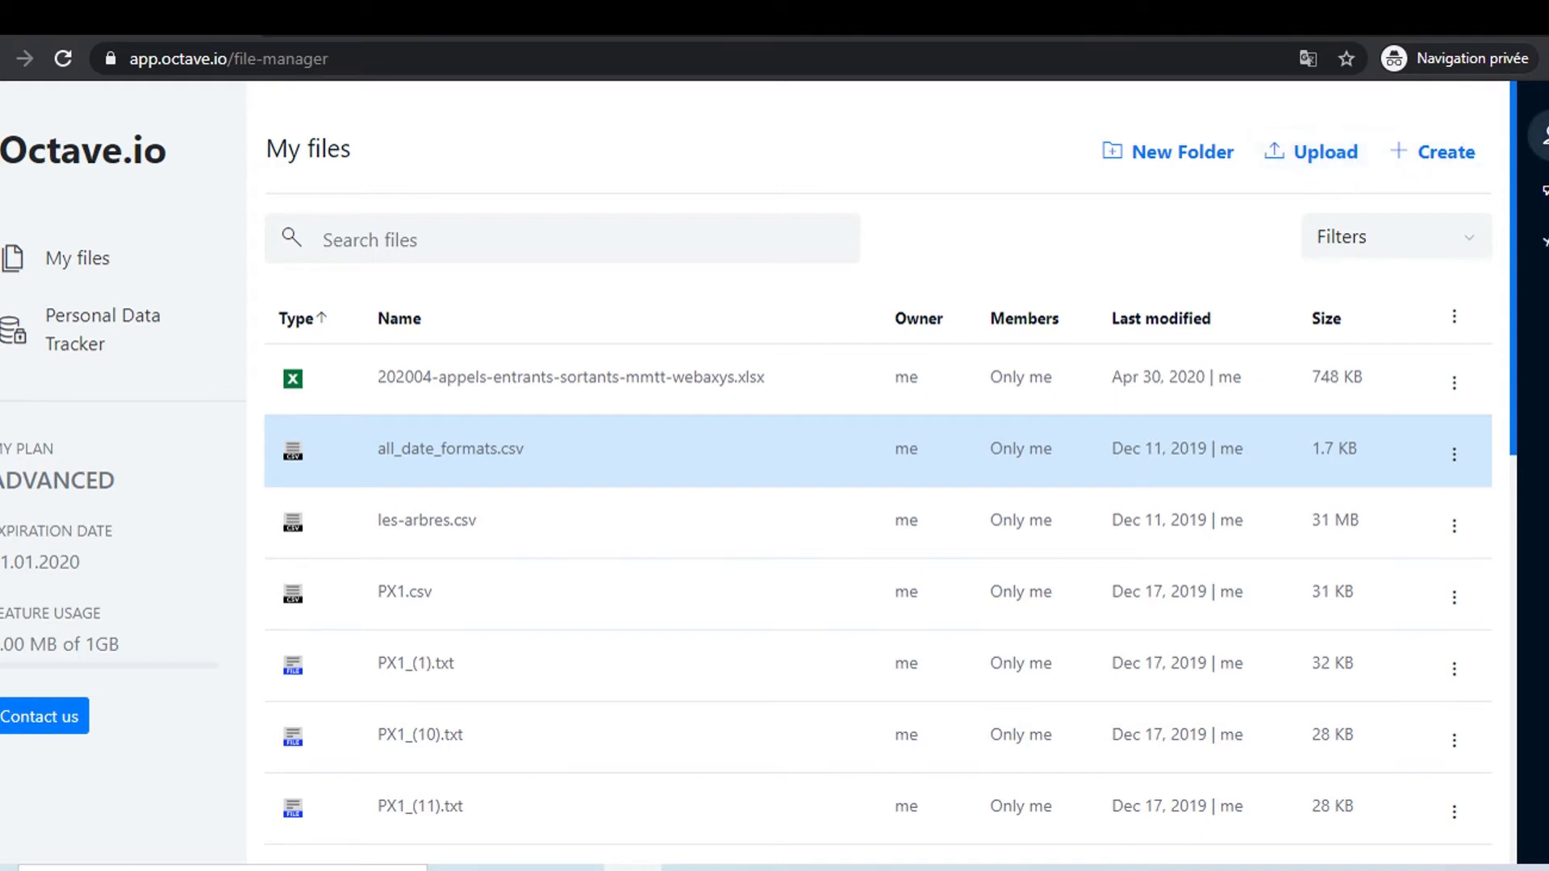
Set the default language to French in the user profile and save the change
left_click(1539, 137)
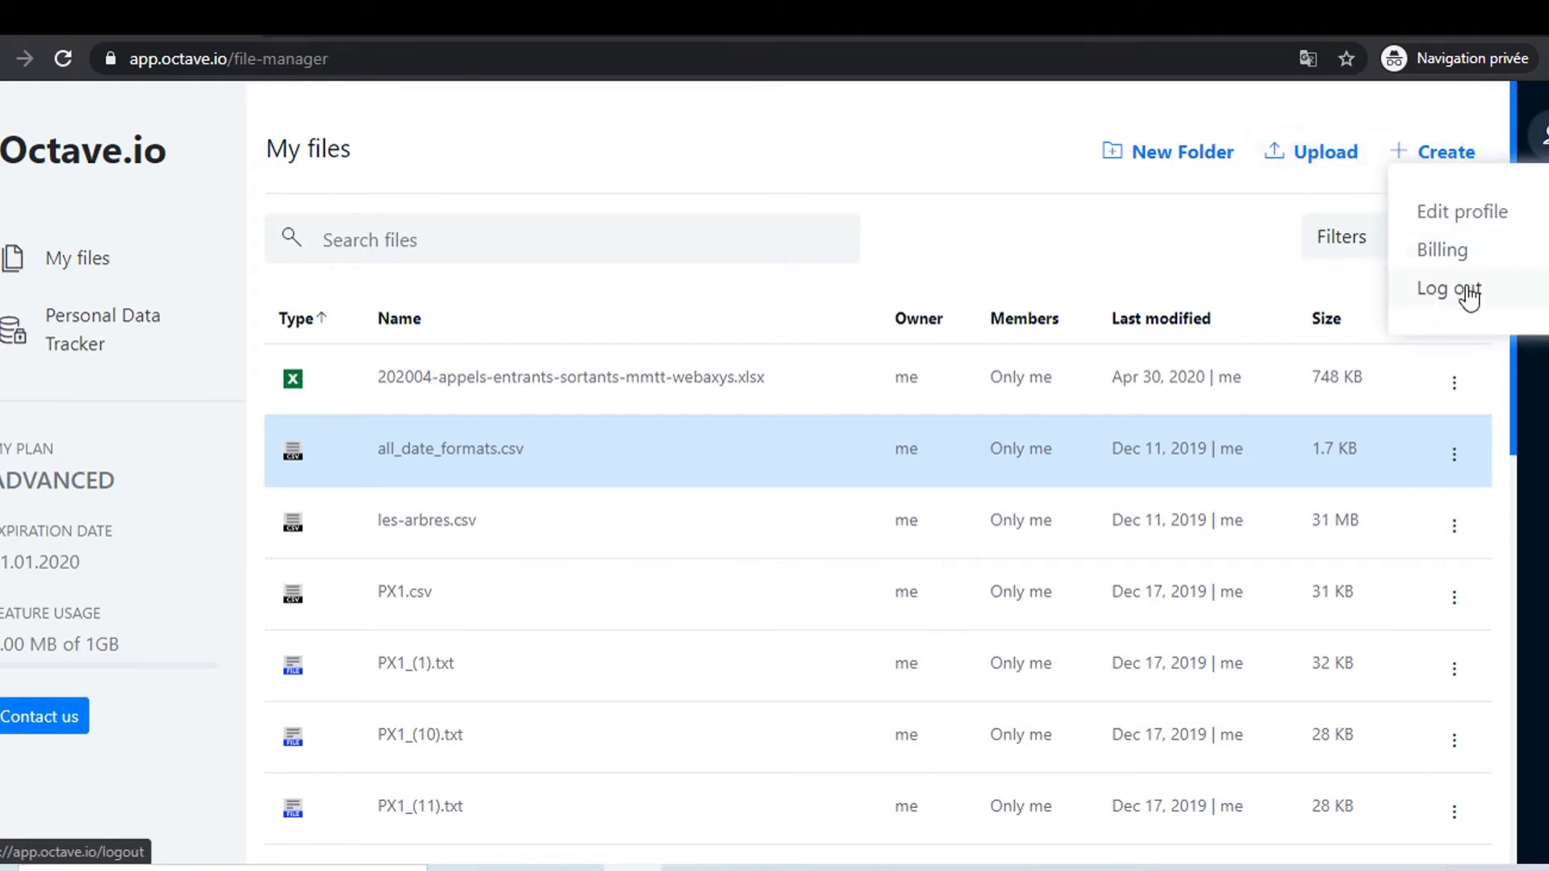
left_click(1462, 213)
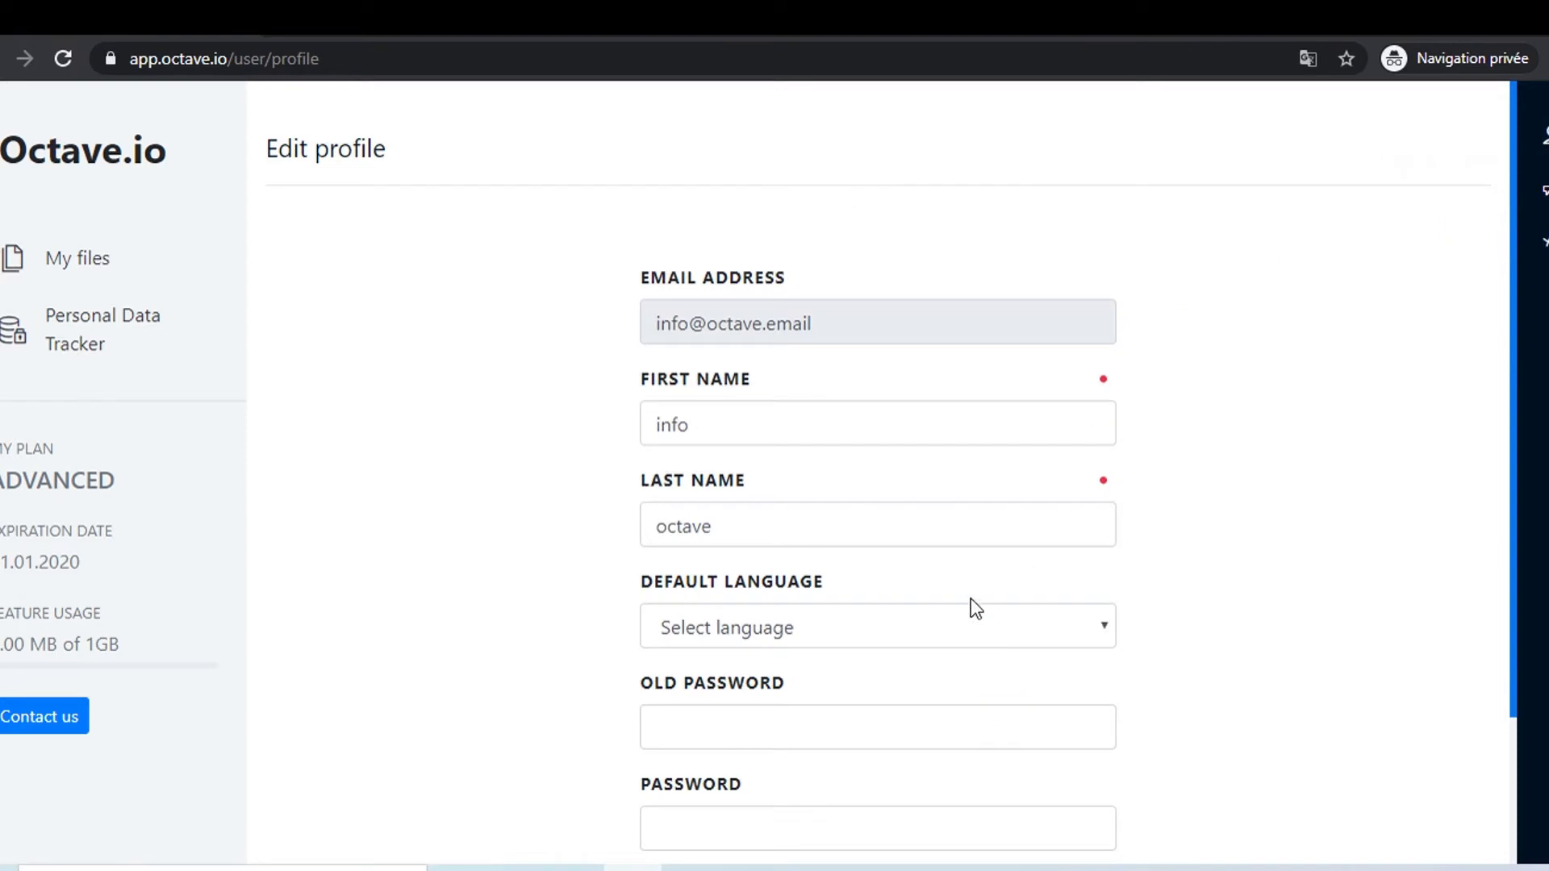
left_click(1001, 641)
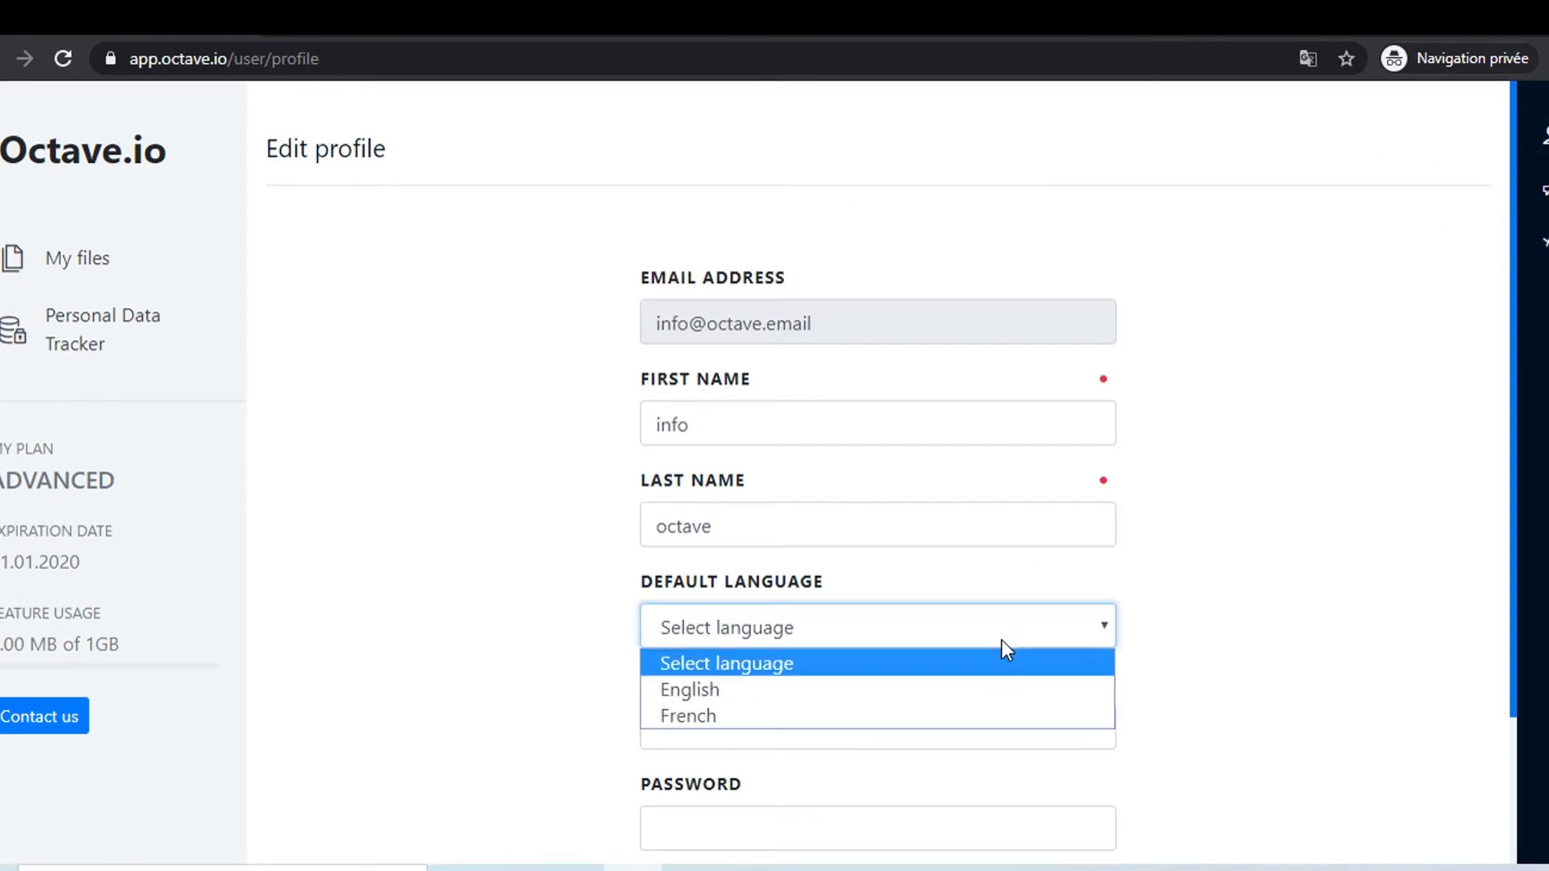
left_click(960, 713)
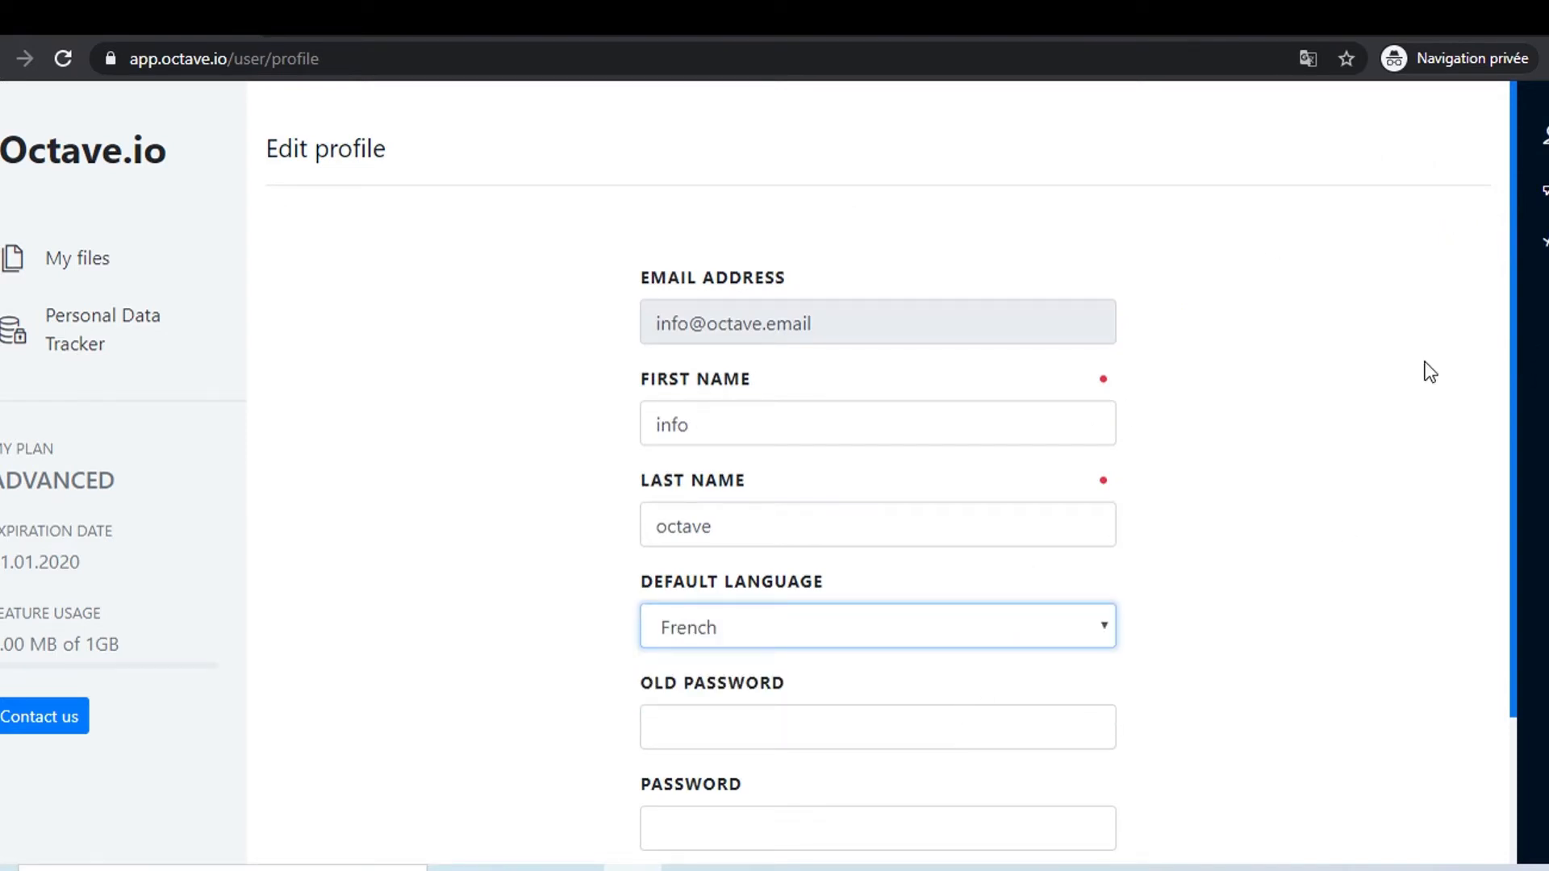
scroll(1269, 622, "down", 2)
left_click(1057, 823)
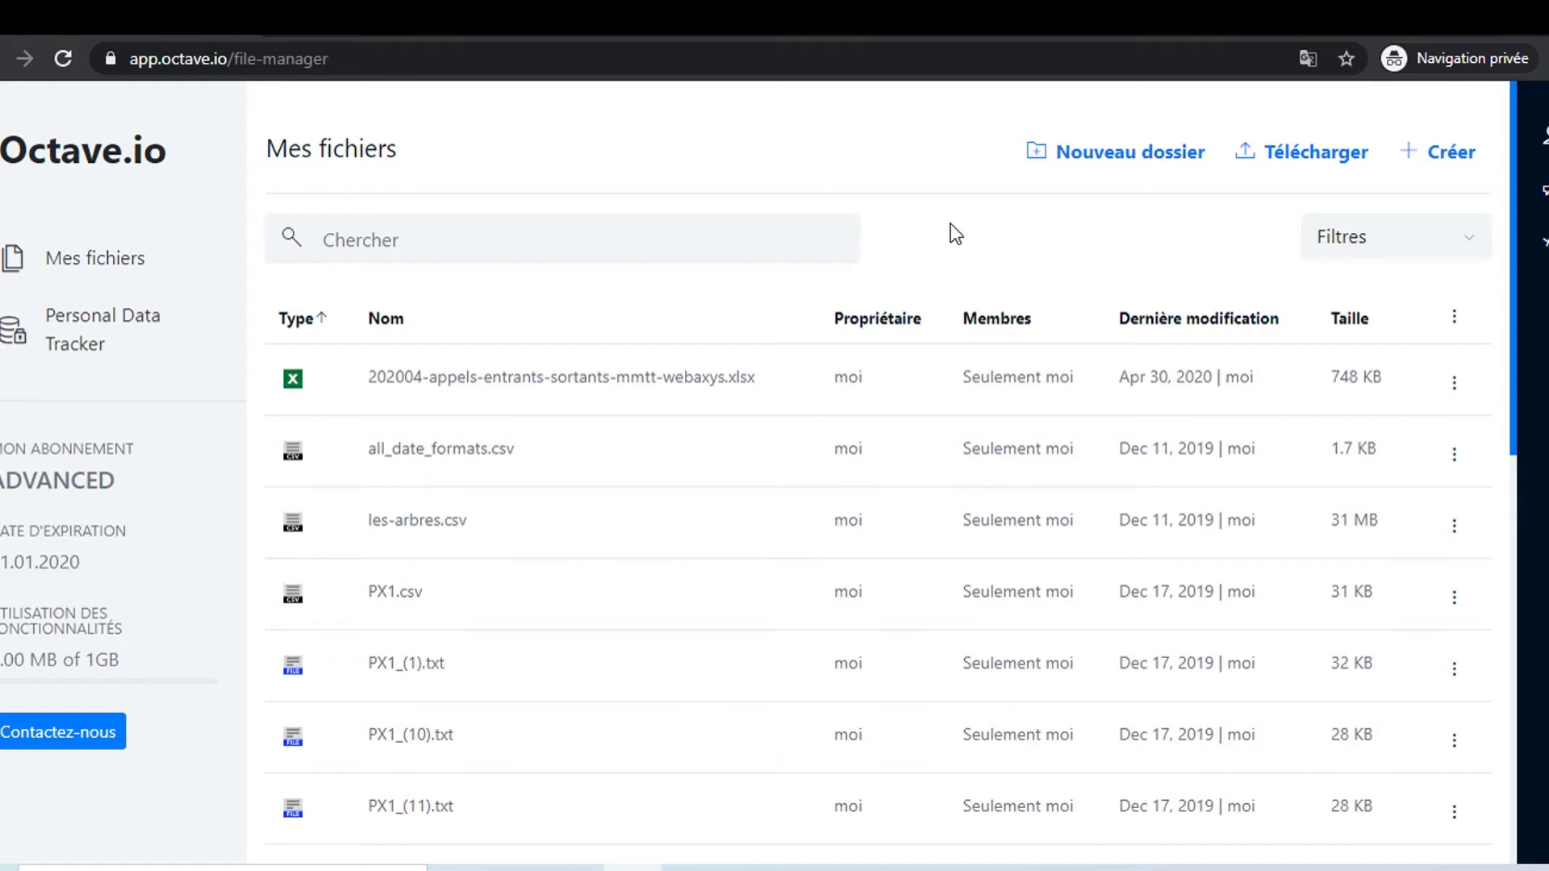
Create a folder named COVID in Mes fichiers and open it
left_click(1128, 153)
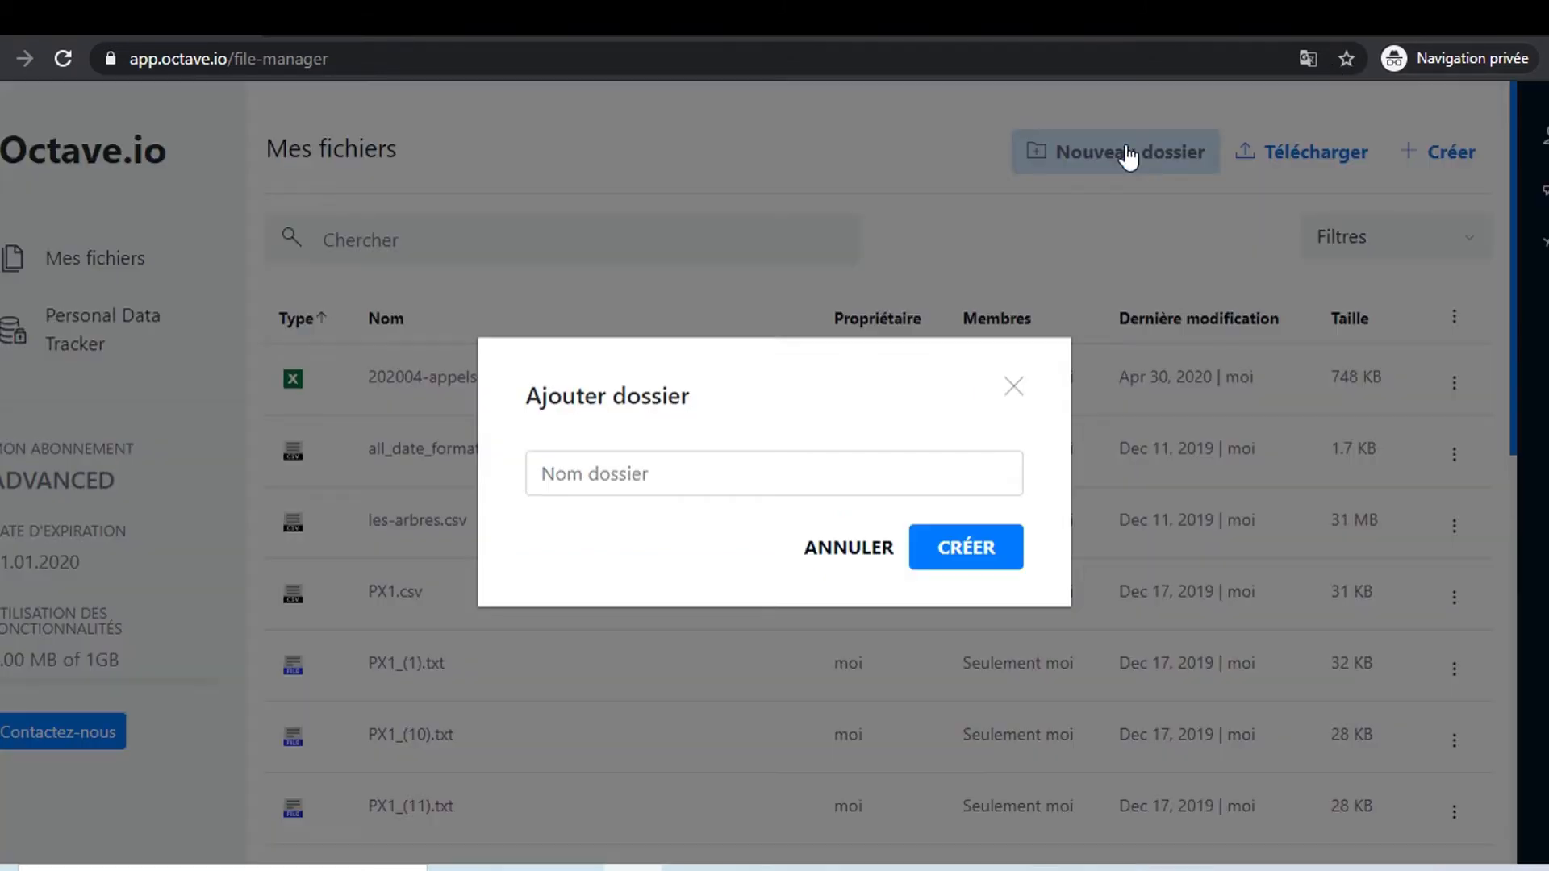
left_click(591, 472)
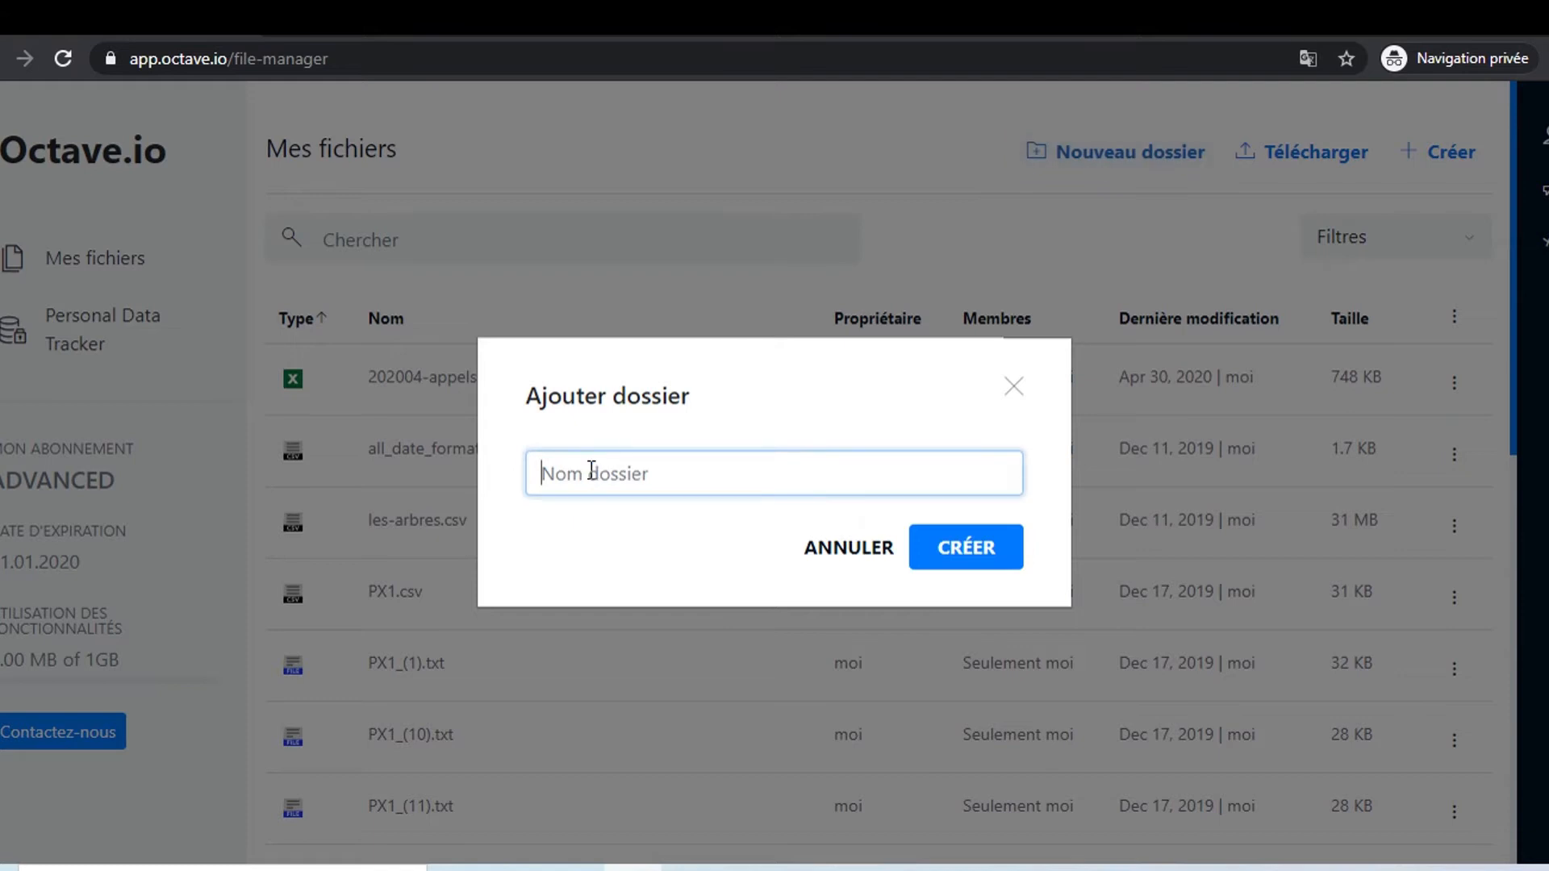
type("COVID")
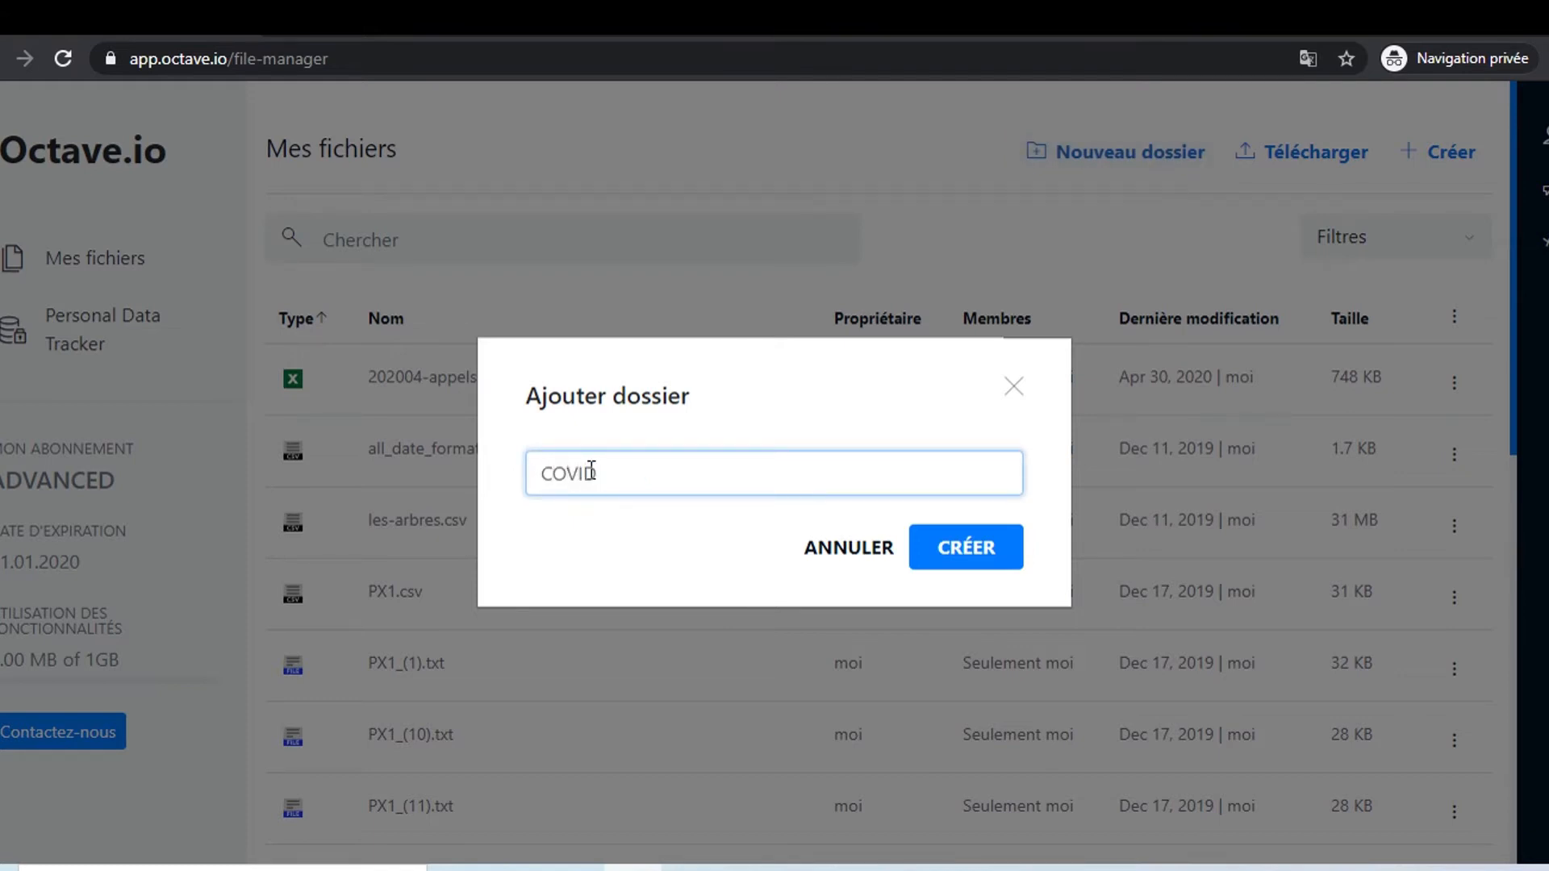
left_click(968, 559)
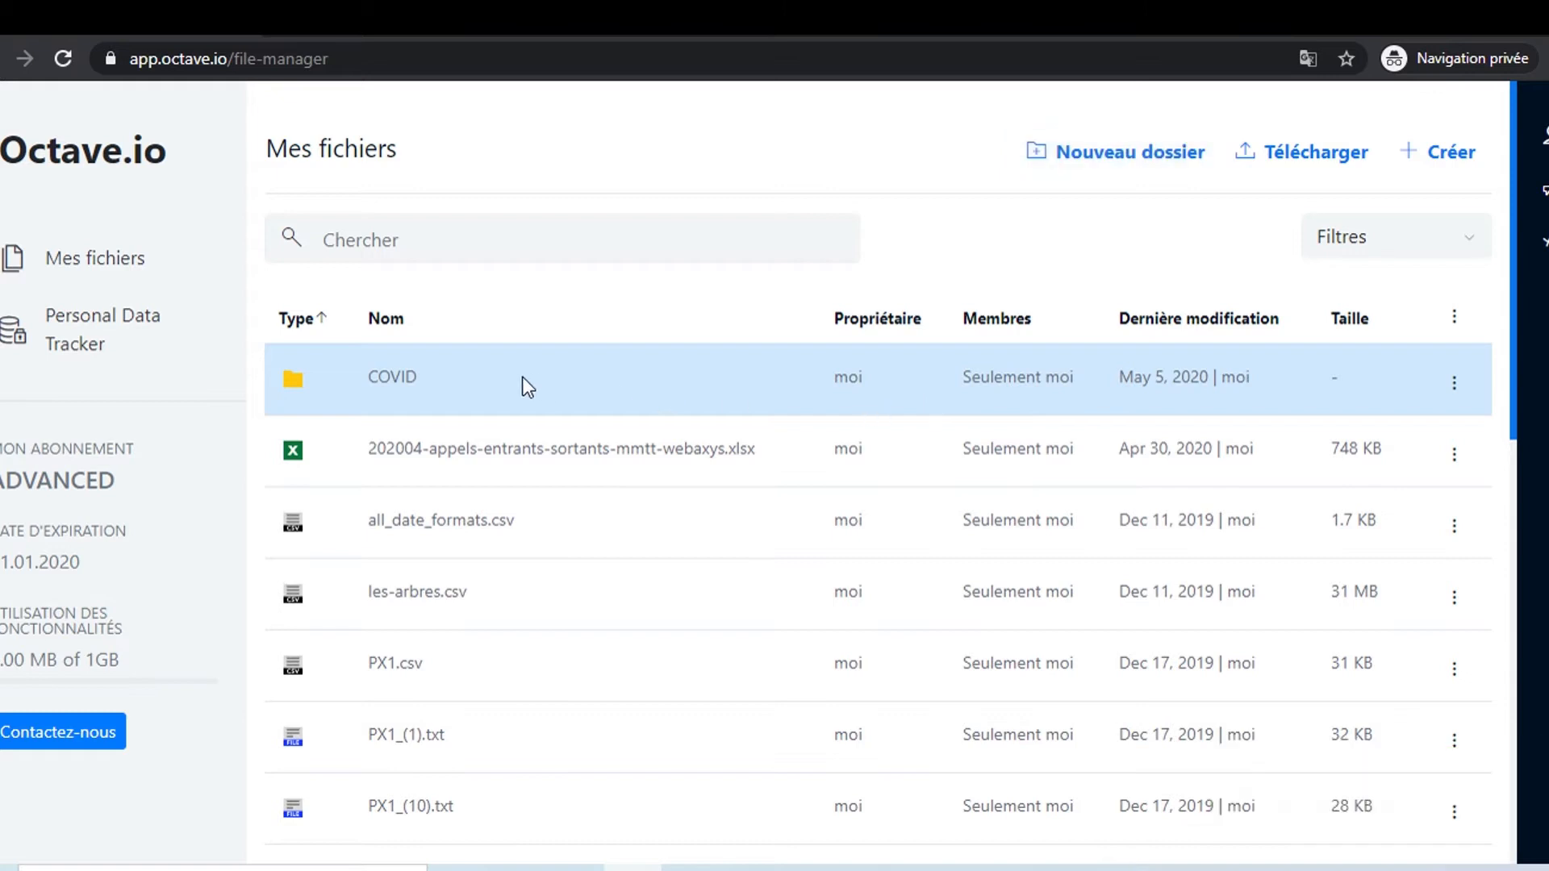
double_click(412, 386)
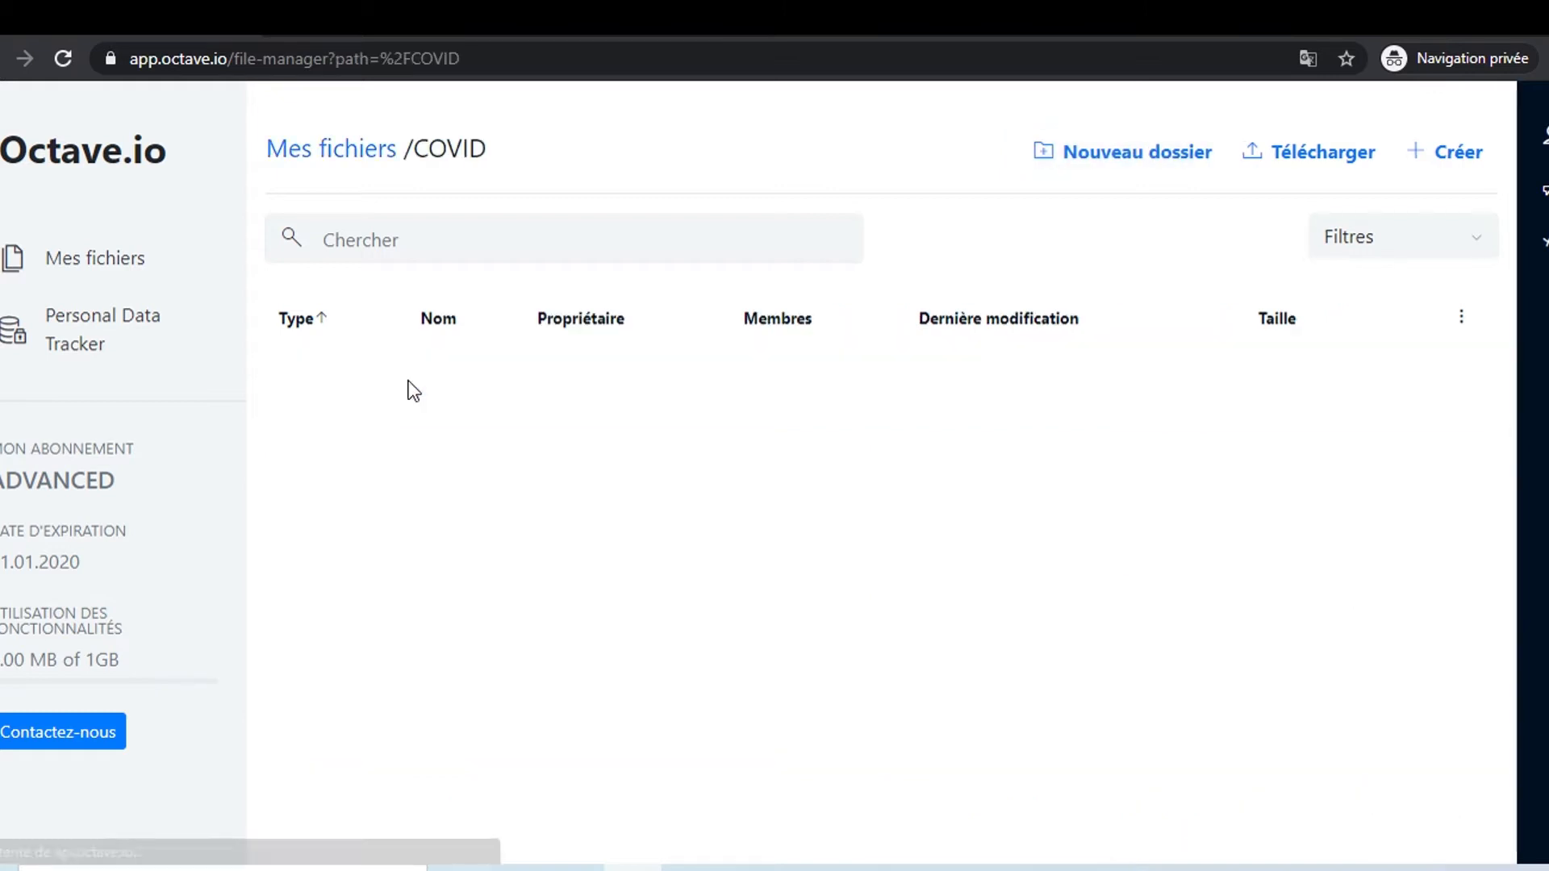
Start a file upload into the COVID folder and browse to csse_covid_19_daily_reports through its desktop shortcut
left_click(1305, 175)
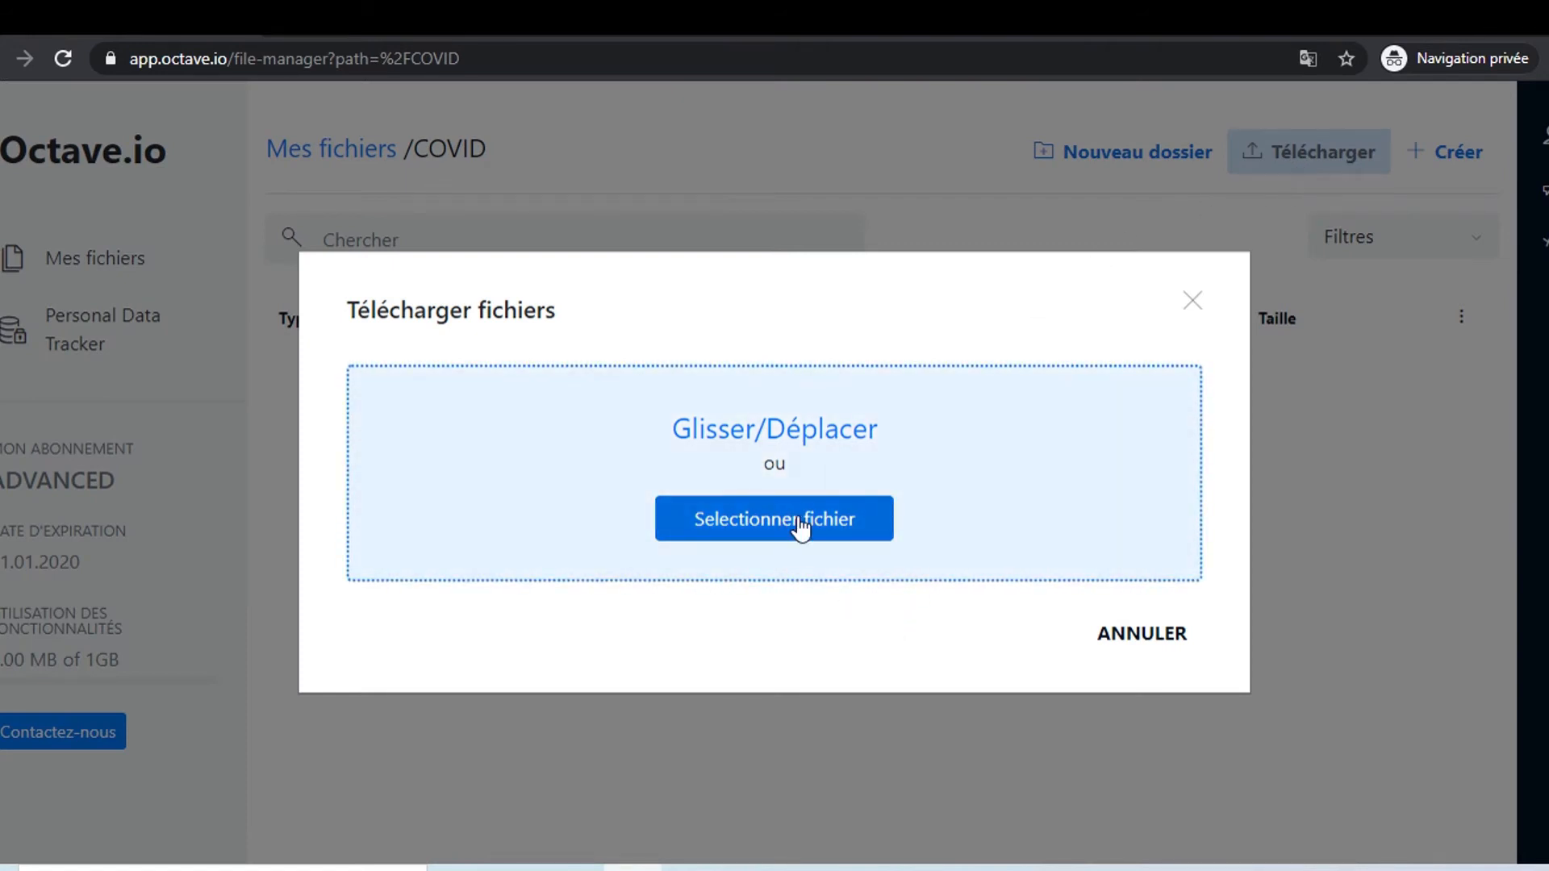
left_click(860, 533)
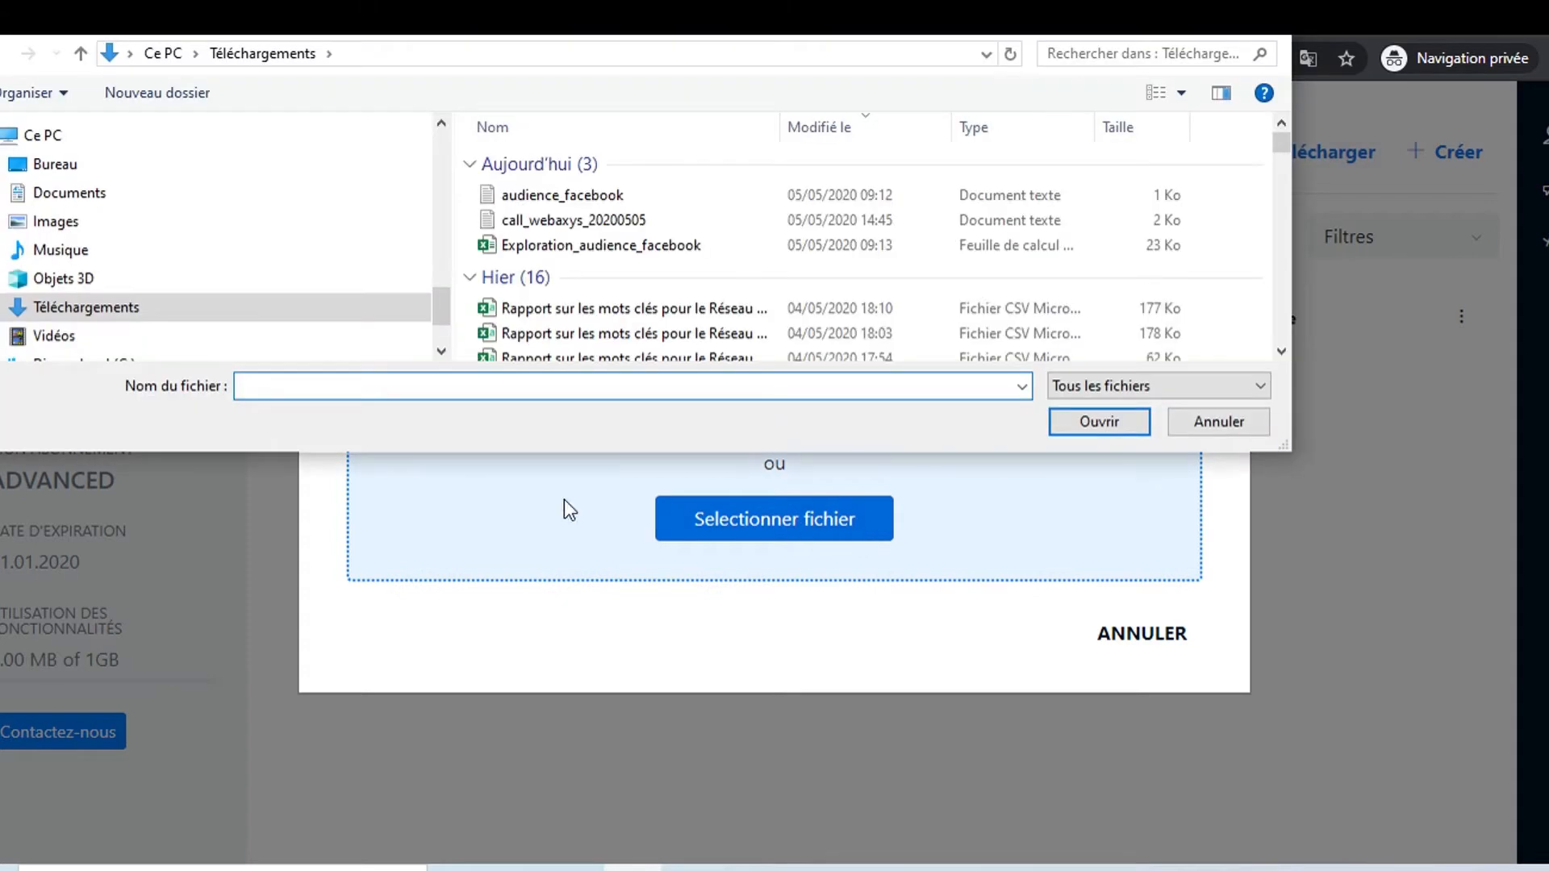
left_click(60, 165)
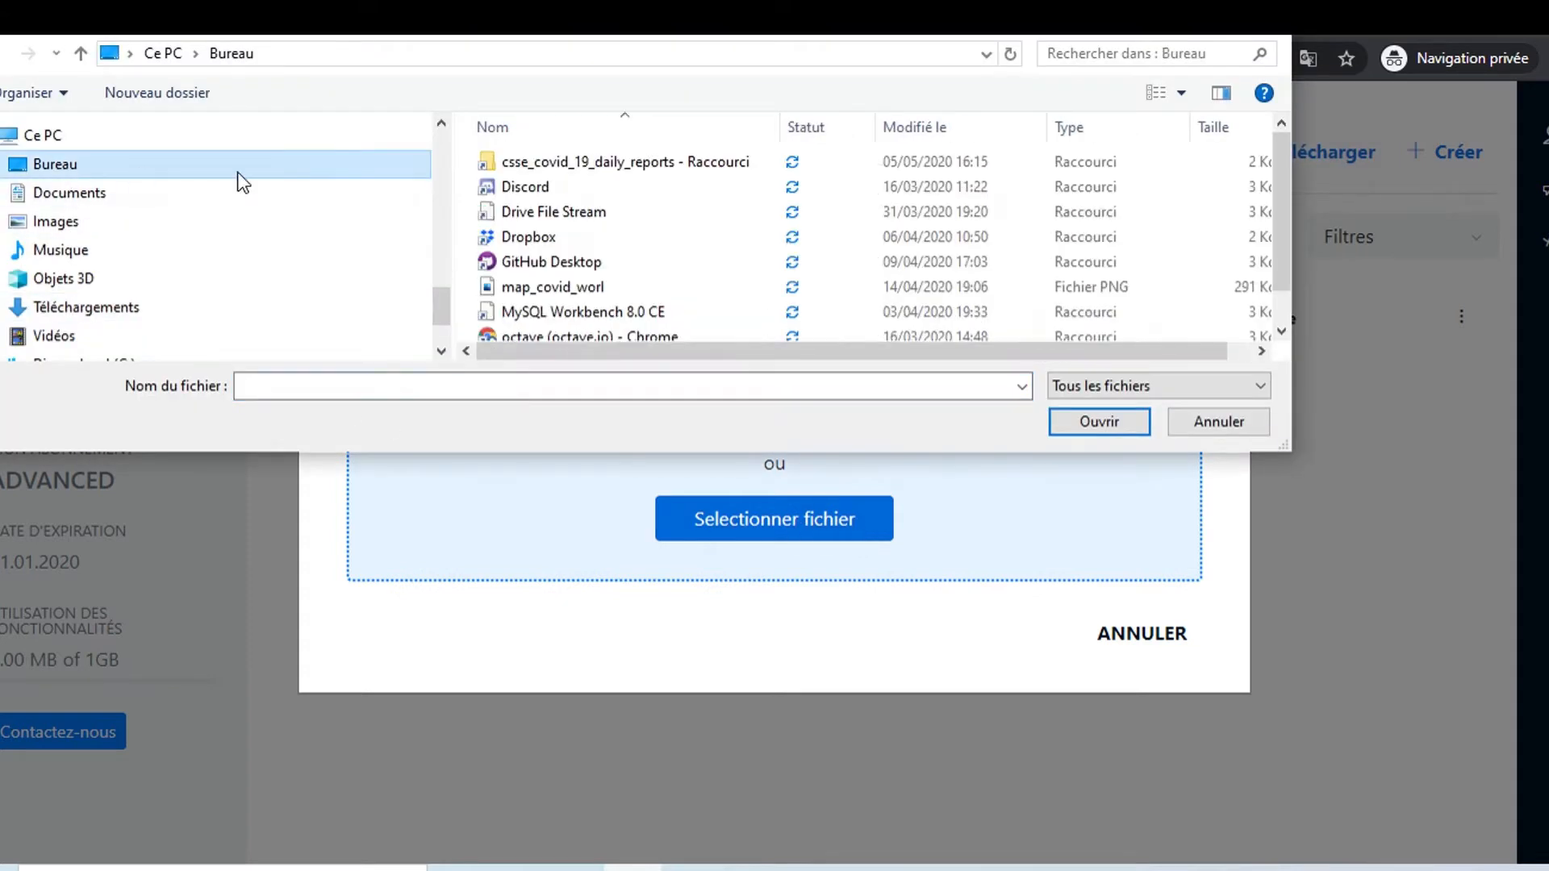
double_click(634, 170)
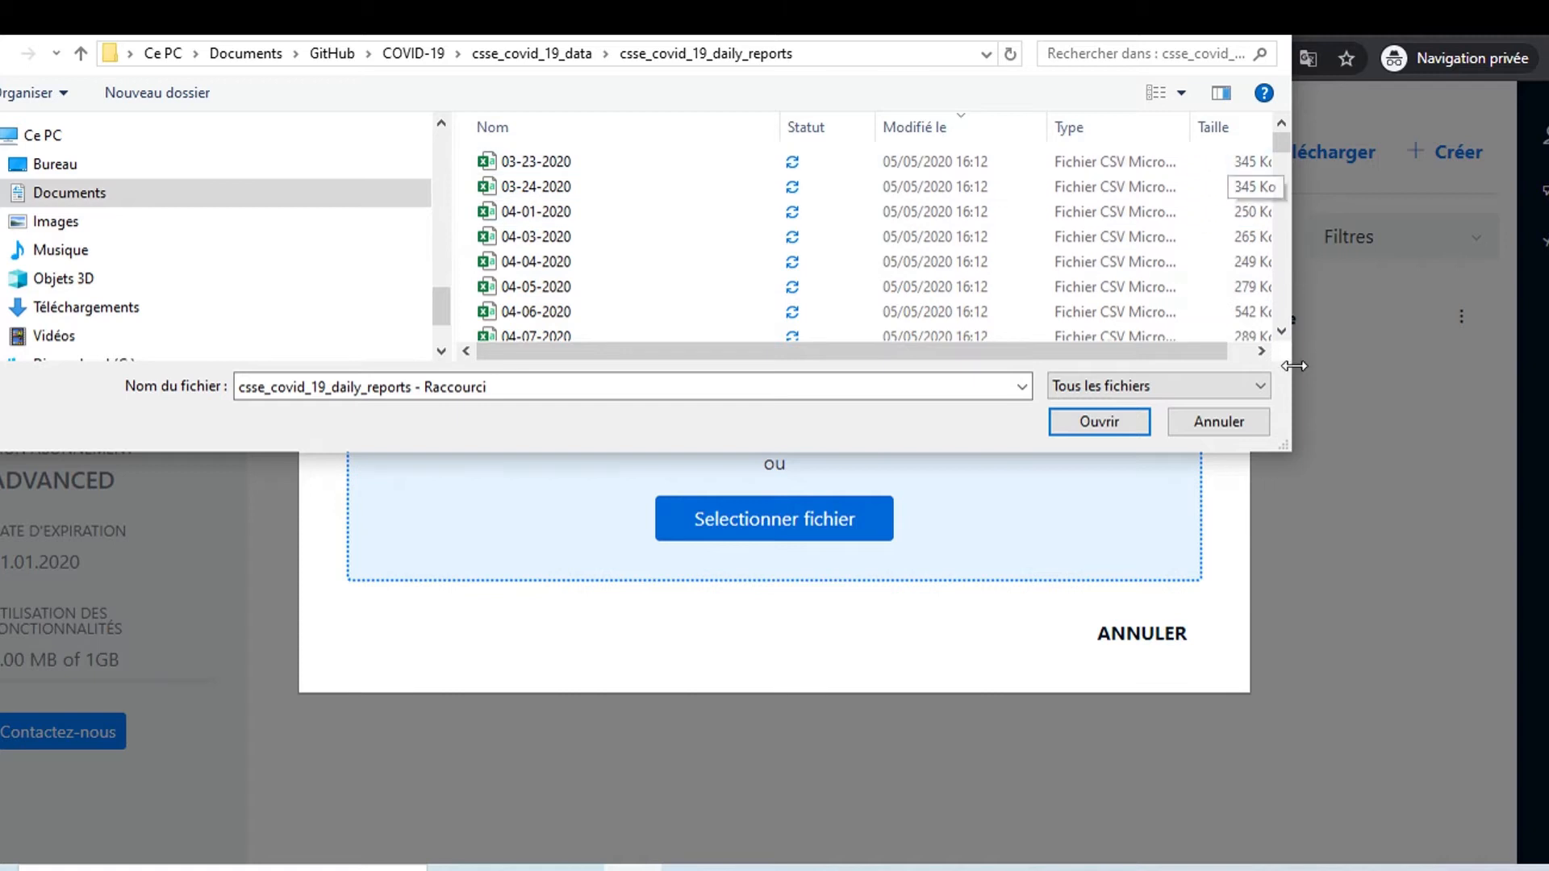
Widen the file selection dialog and sort the daily report files by name
left_click_drag(1293, 449, 1524, 449)
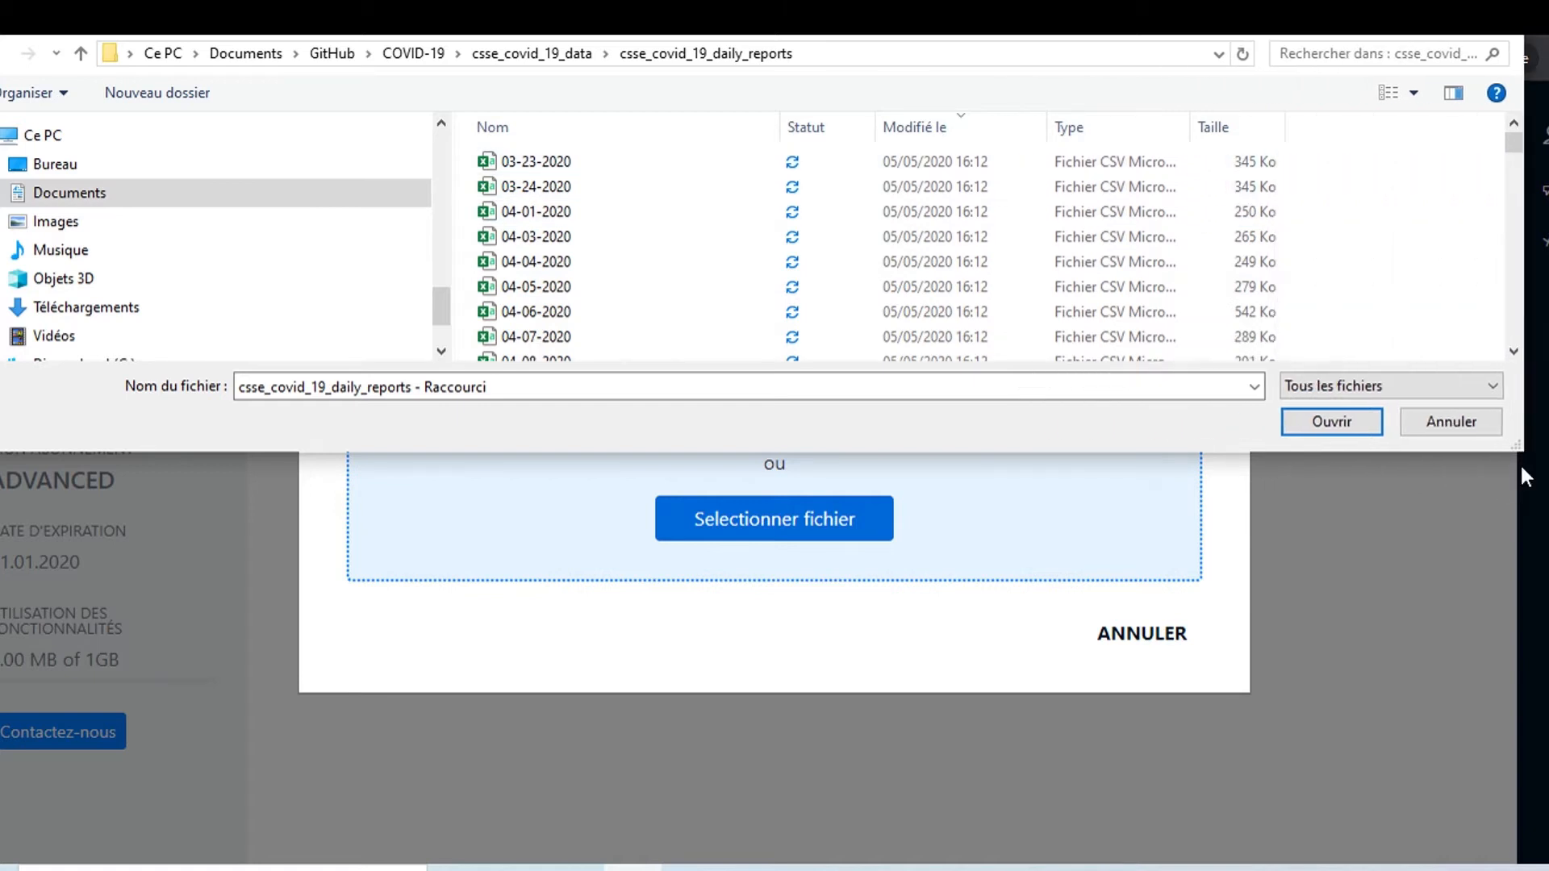
left_click_drag(1514, 150, 1529, 339)
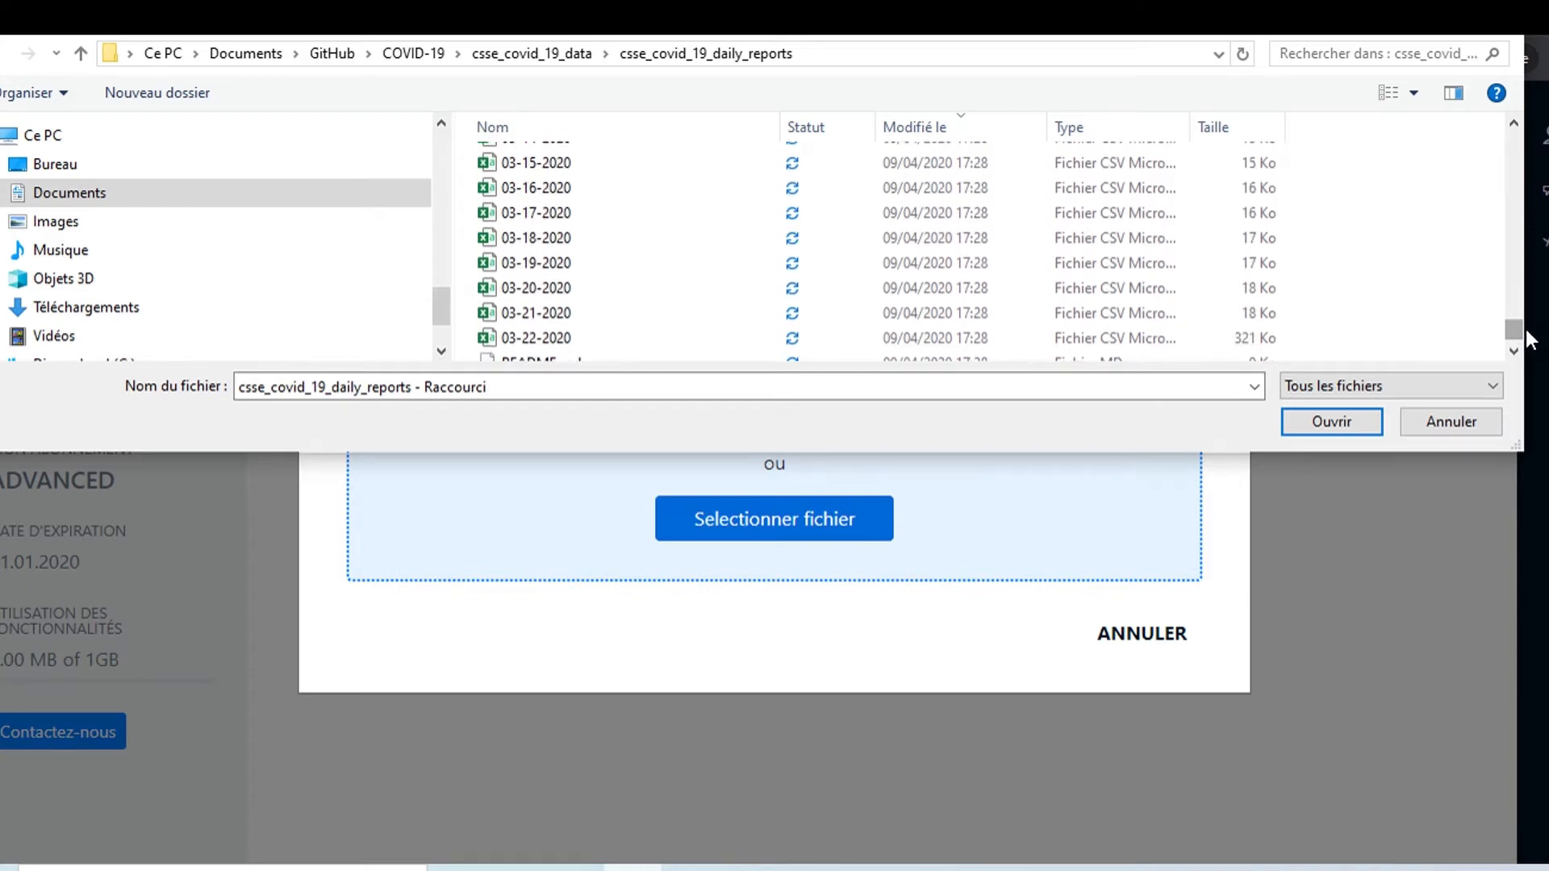
left_click(562, 129)
Add the daily report files from 04-26-2020 through 05-04-2020 to the upload list
scroll(654, 266, "down", 5)
scroll(682, 284, "down", 20)
scroll(758, 252, "down", 2)
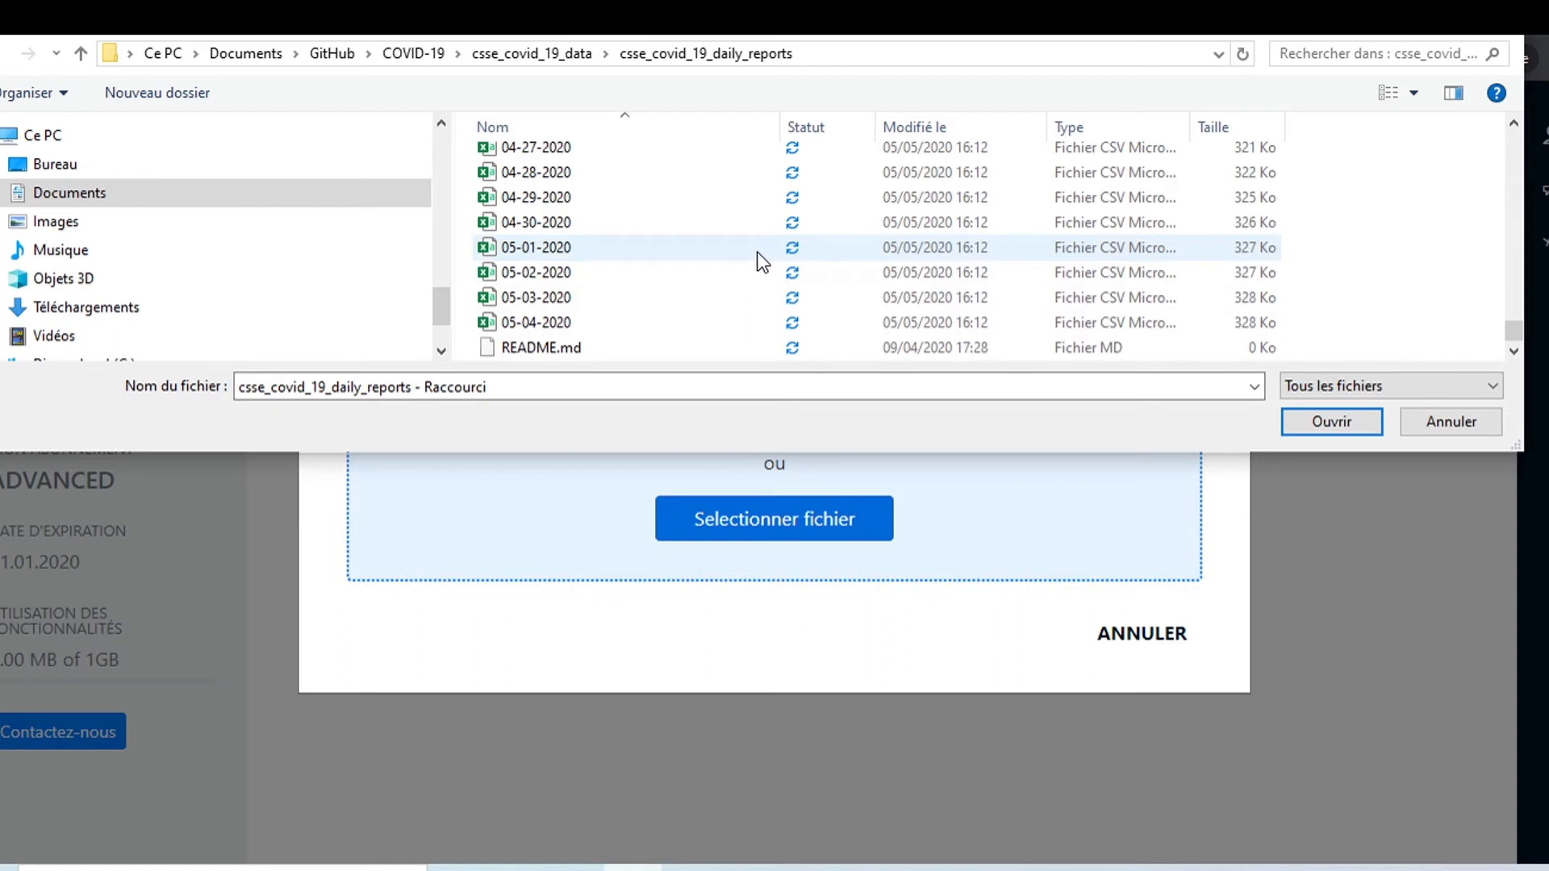
left_click(686, 322)
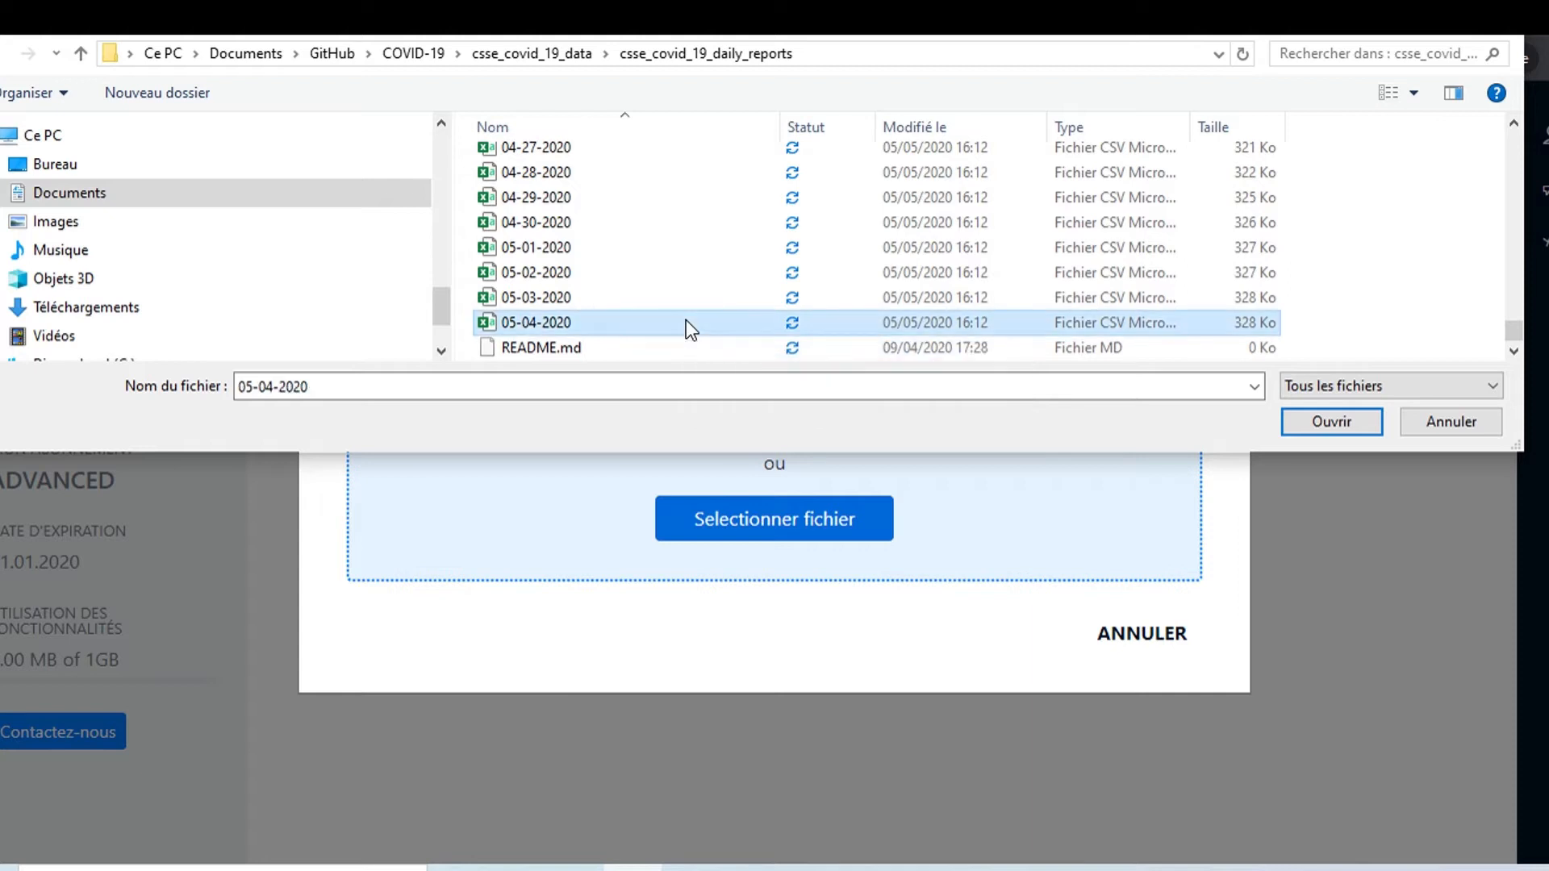
key("shift+Up")
key("shift+Up")
key("shift+Up")
key("shift+Up")
key("shift+Up")
key("shift+Up")
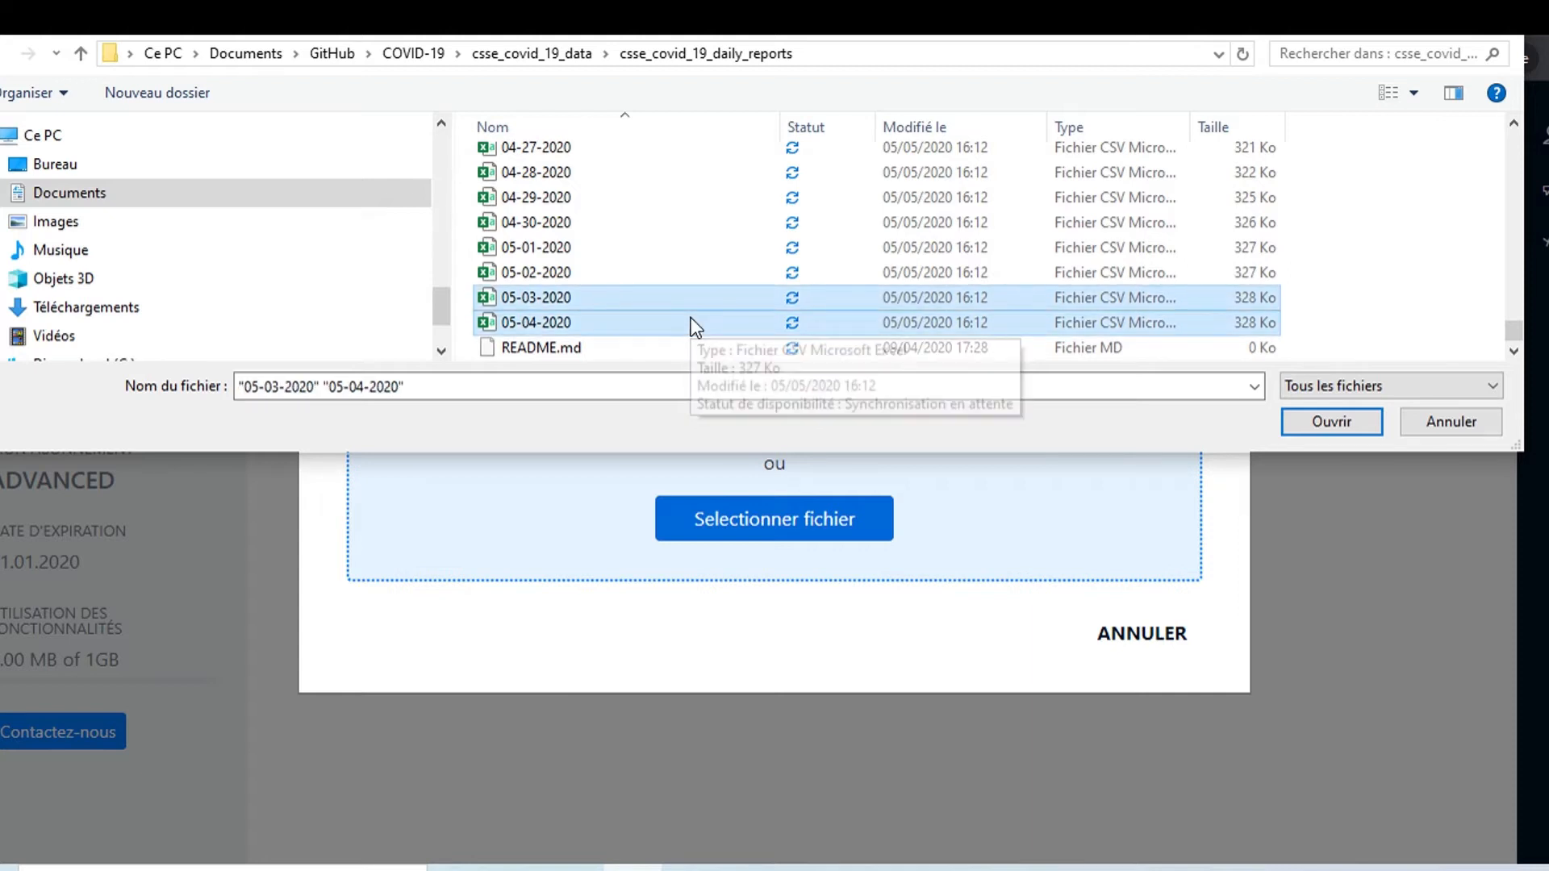
key("shift+Up")
key("shift+Up")
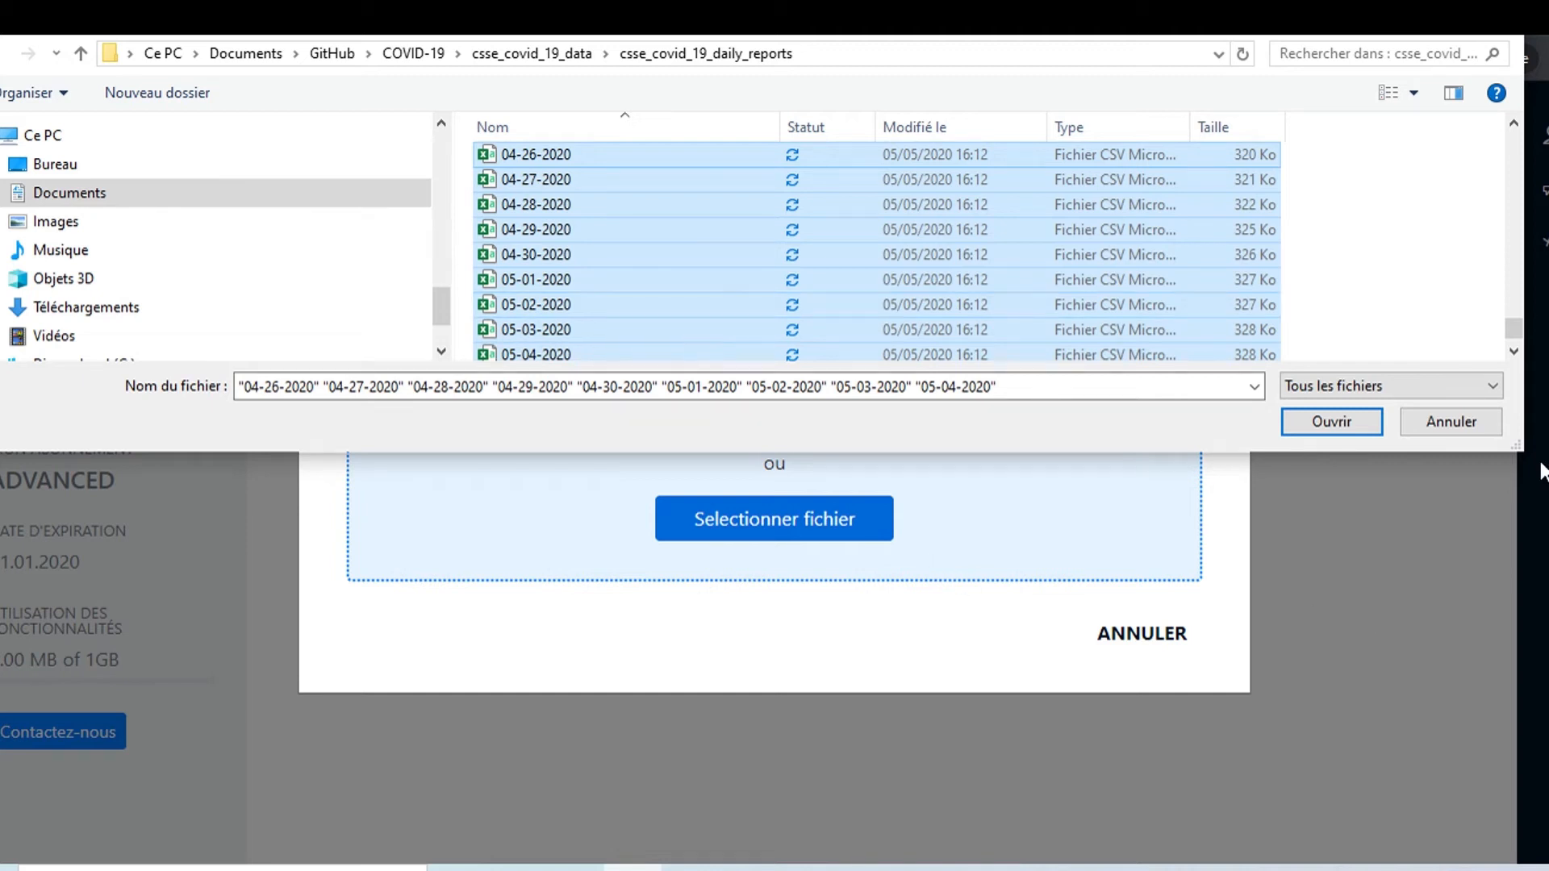
left_click(1339, 422)
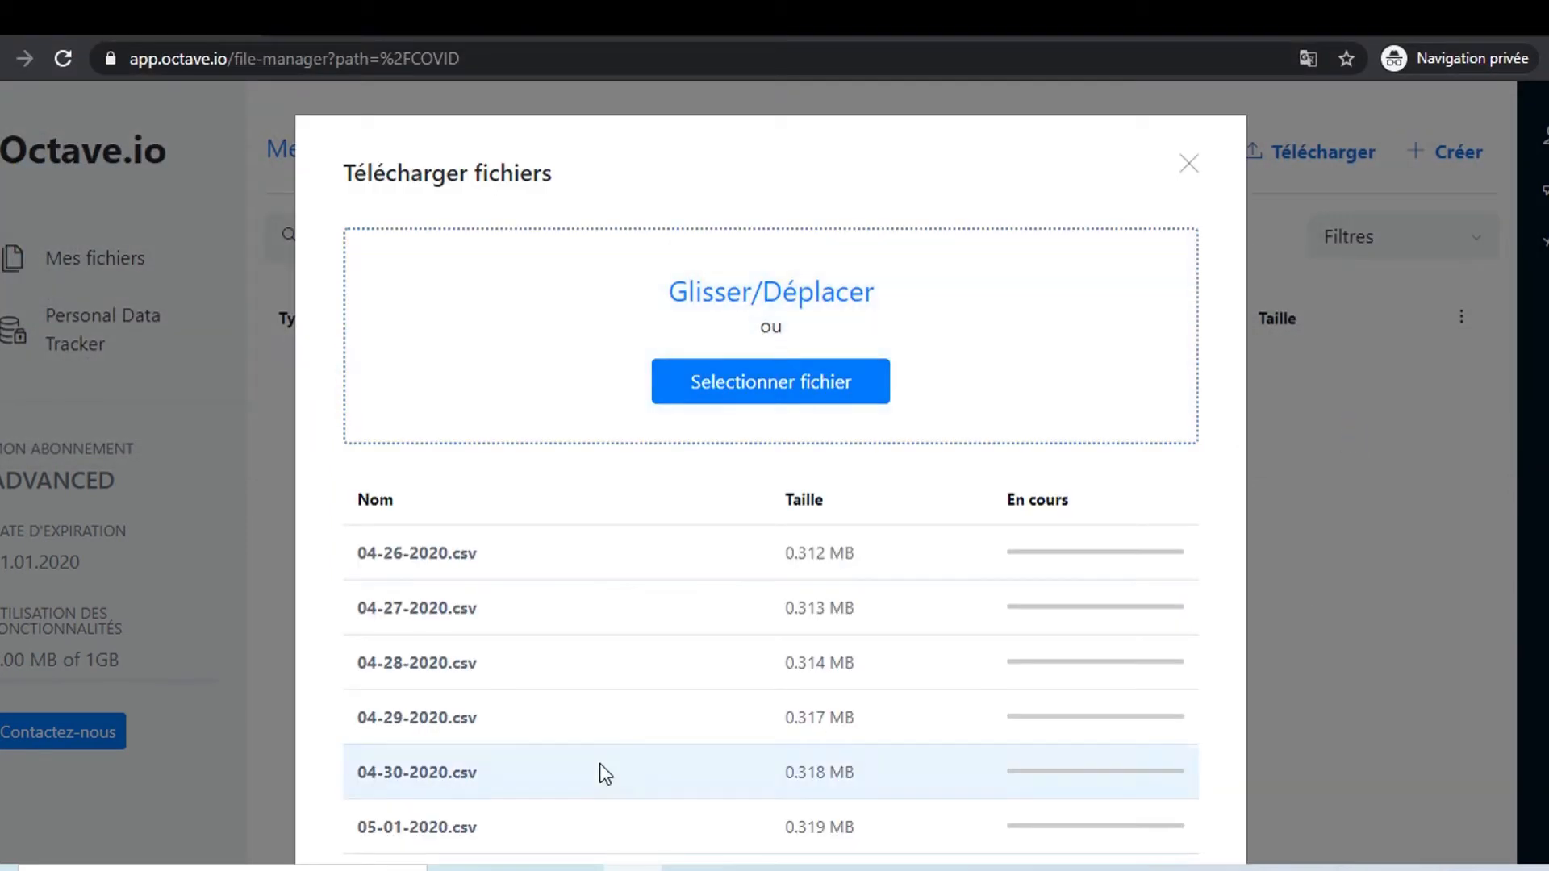
scroll(999, 719, "down", 4)
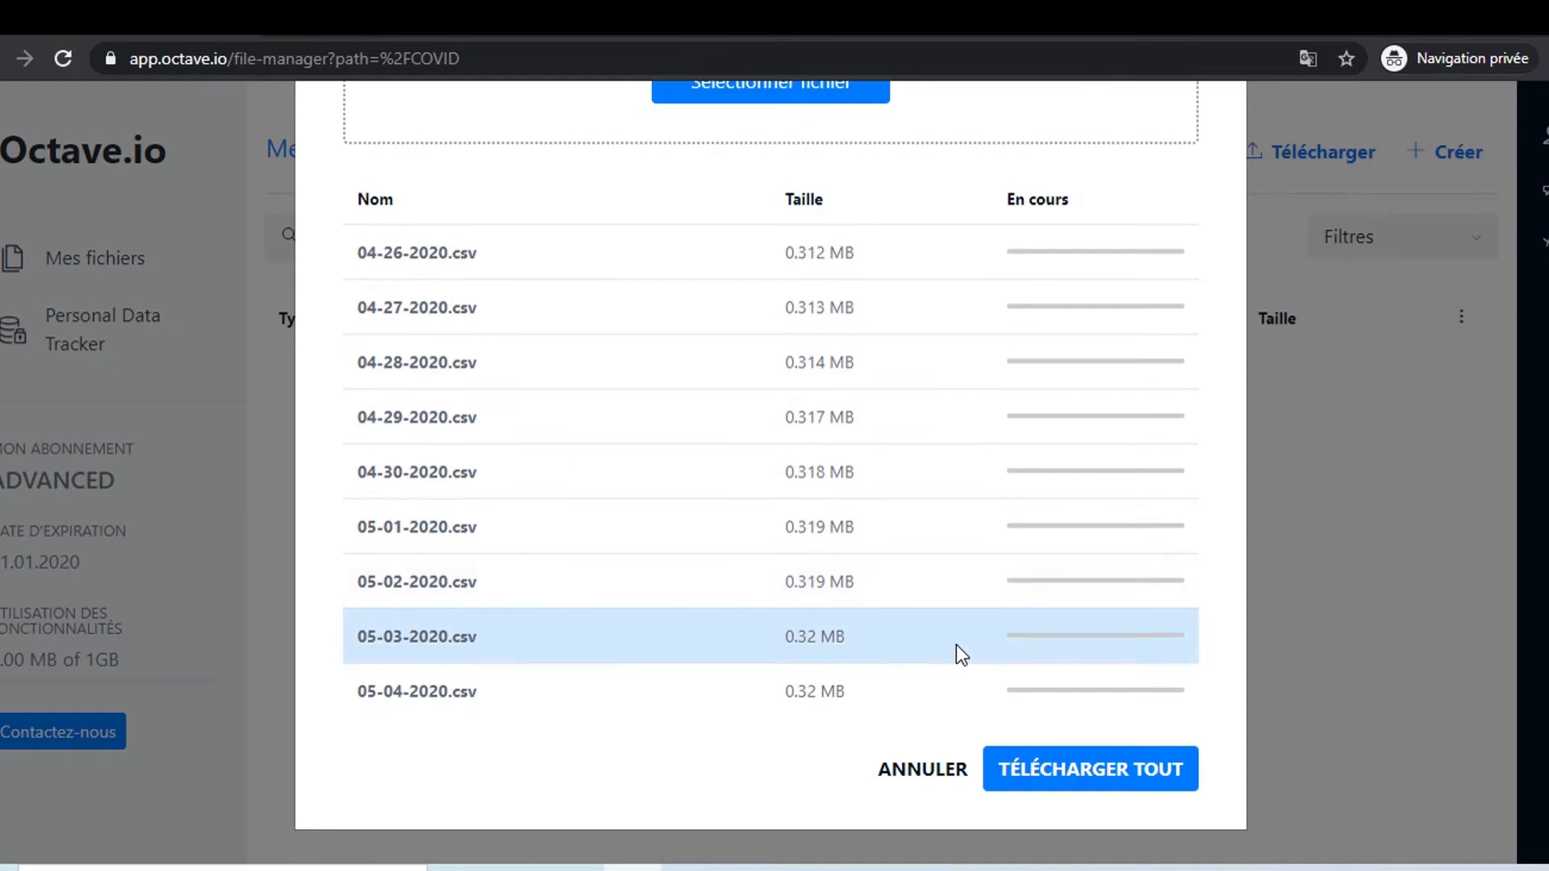
Upload all the listed daily report files to the COVID folder
left_click(1141, 780)
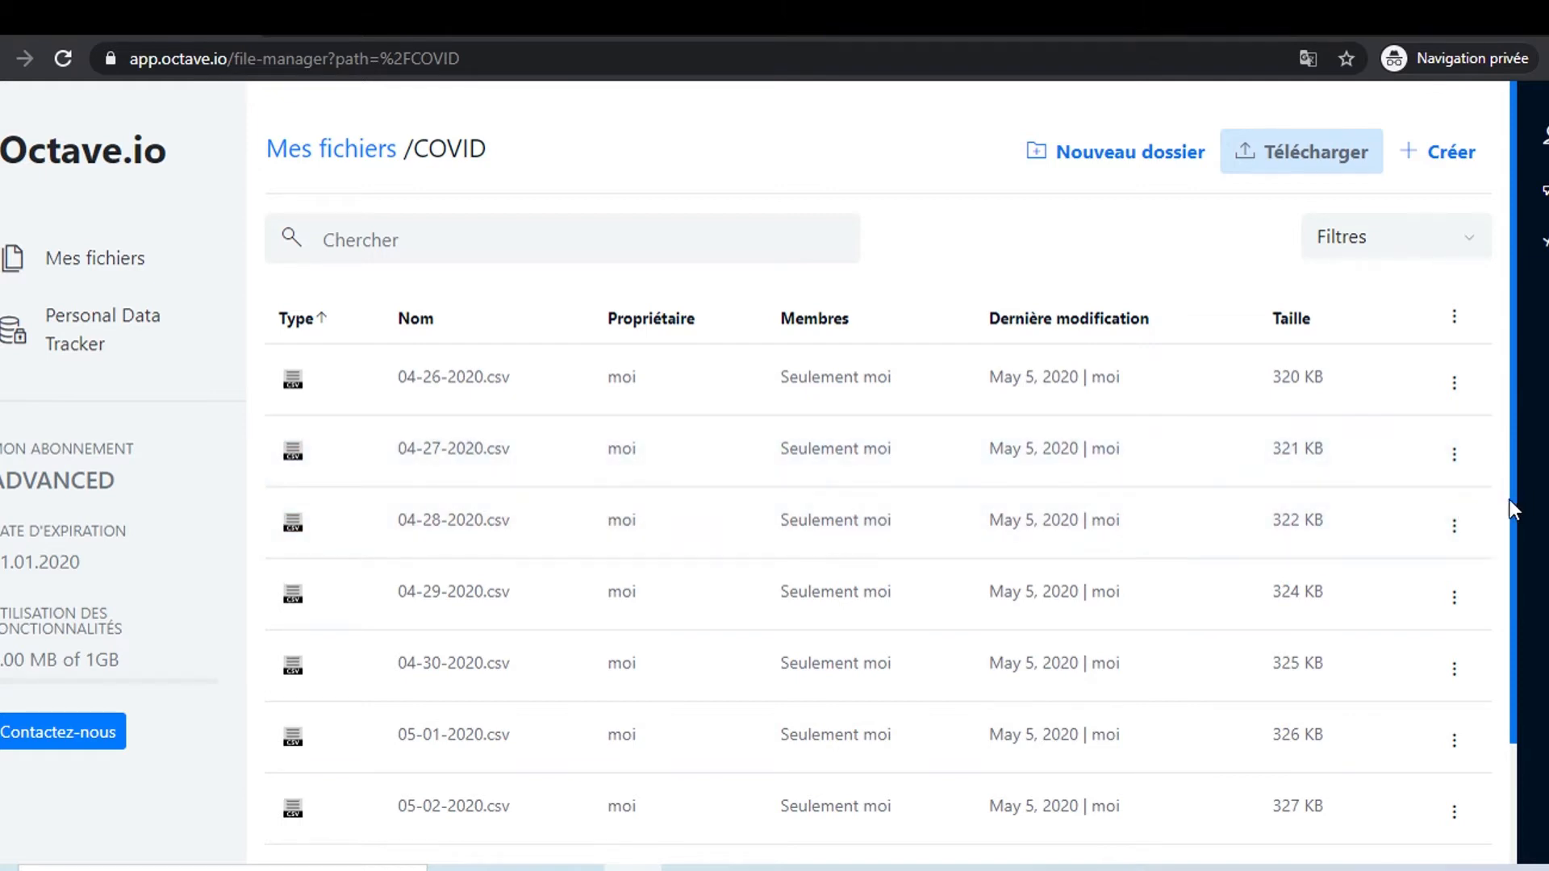
scroll(1459, 511, "down", 2)
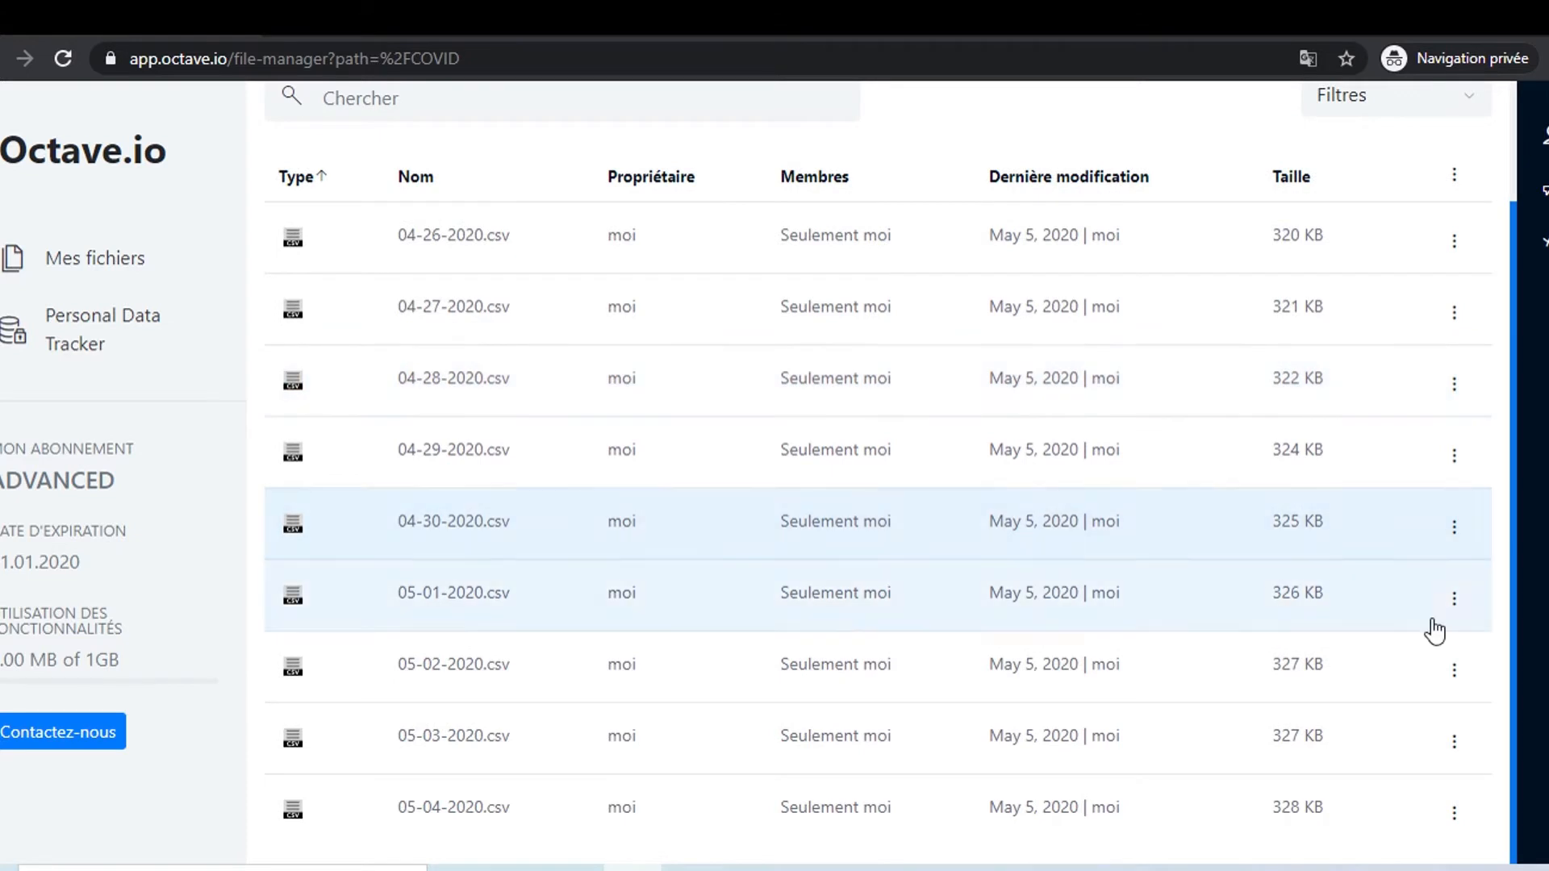
Preview 05-04-2020.csv and highlight its header row of column names
left_click(1437, 822)
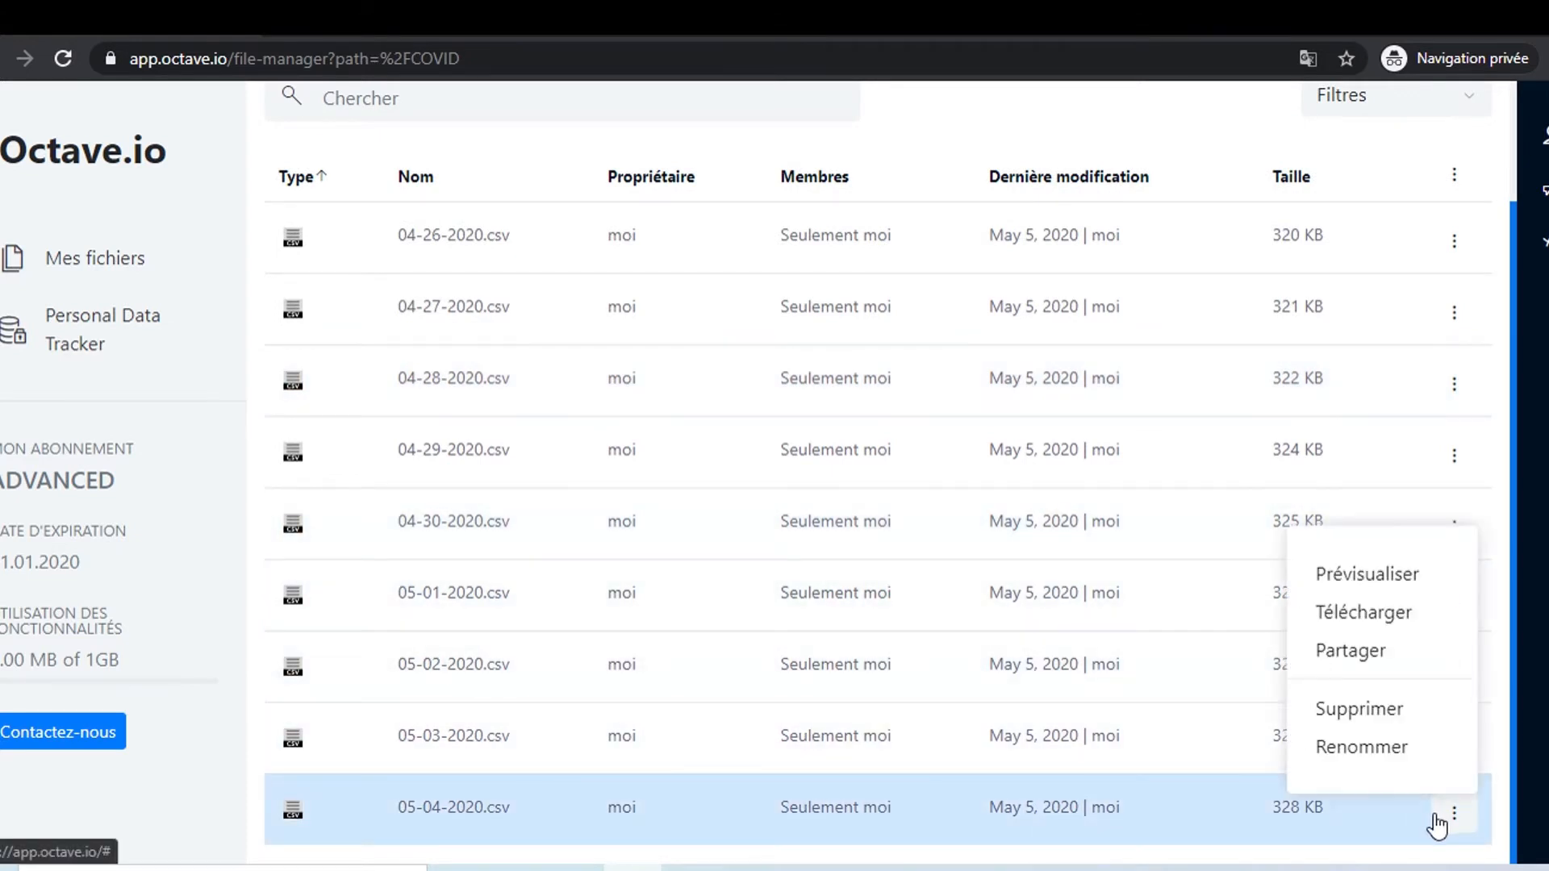
left_click(1404, 575)
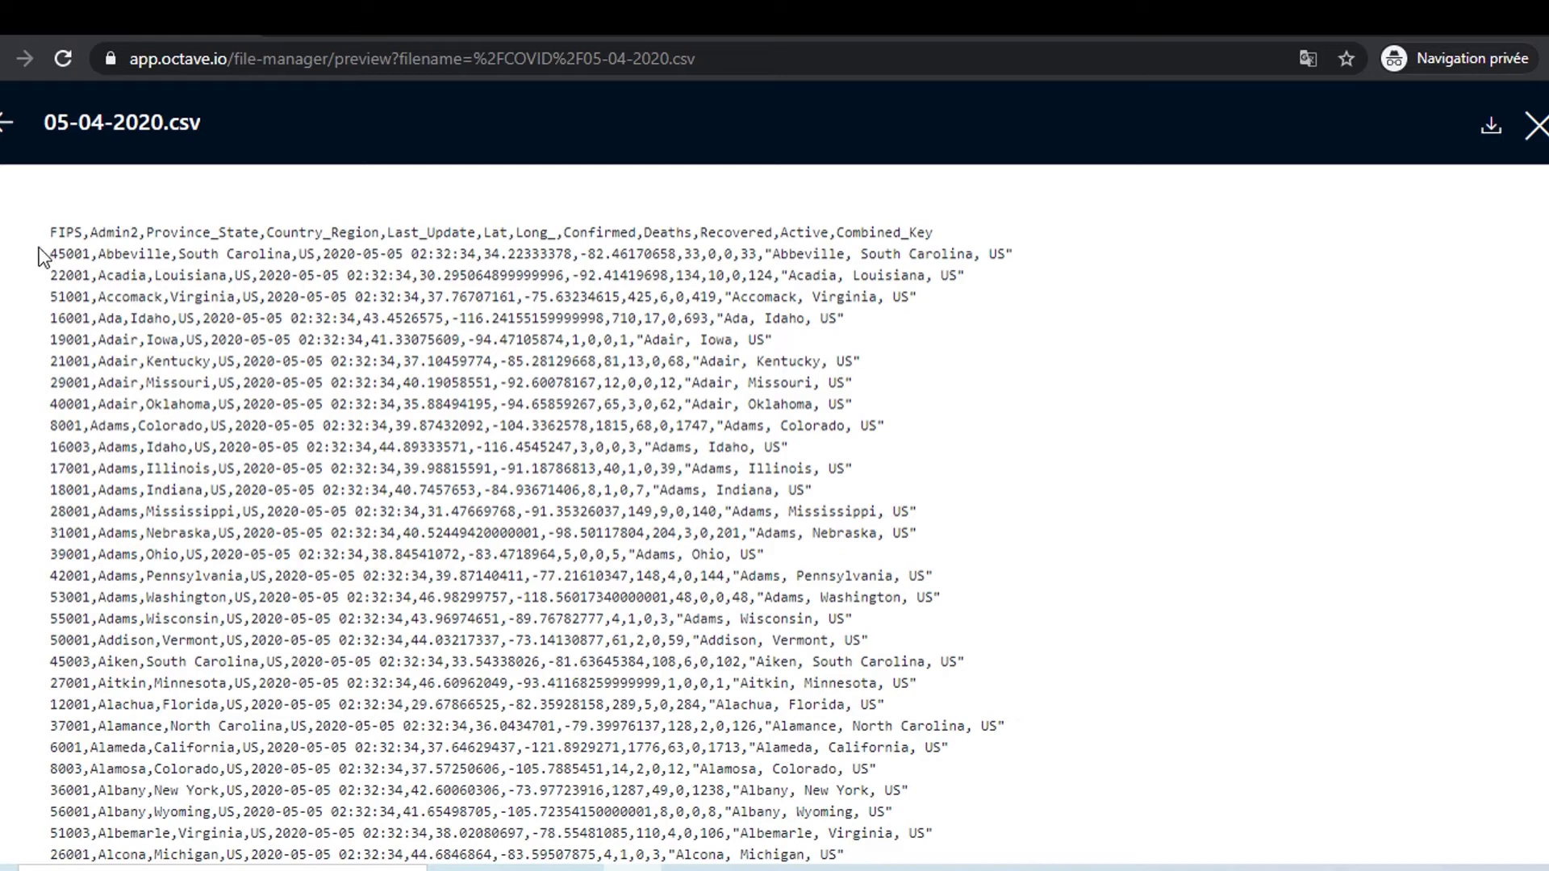
left_click_drag(54, 233, 944, 238)
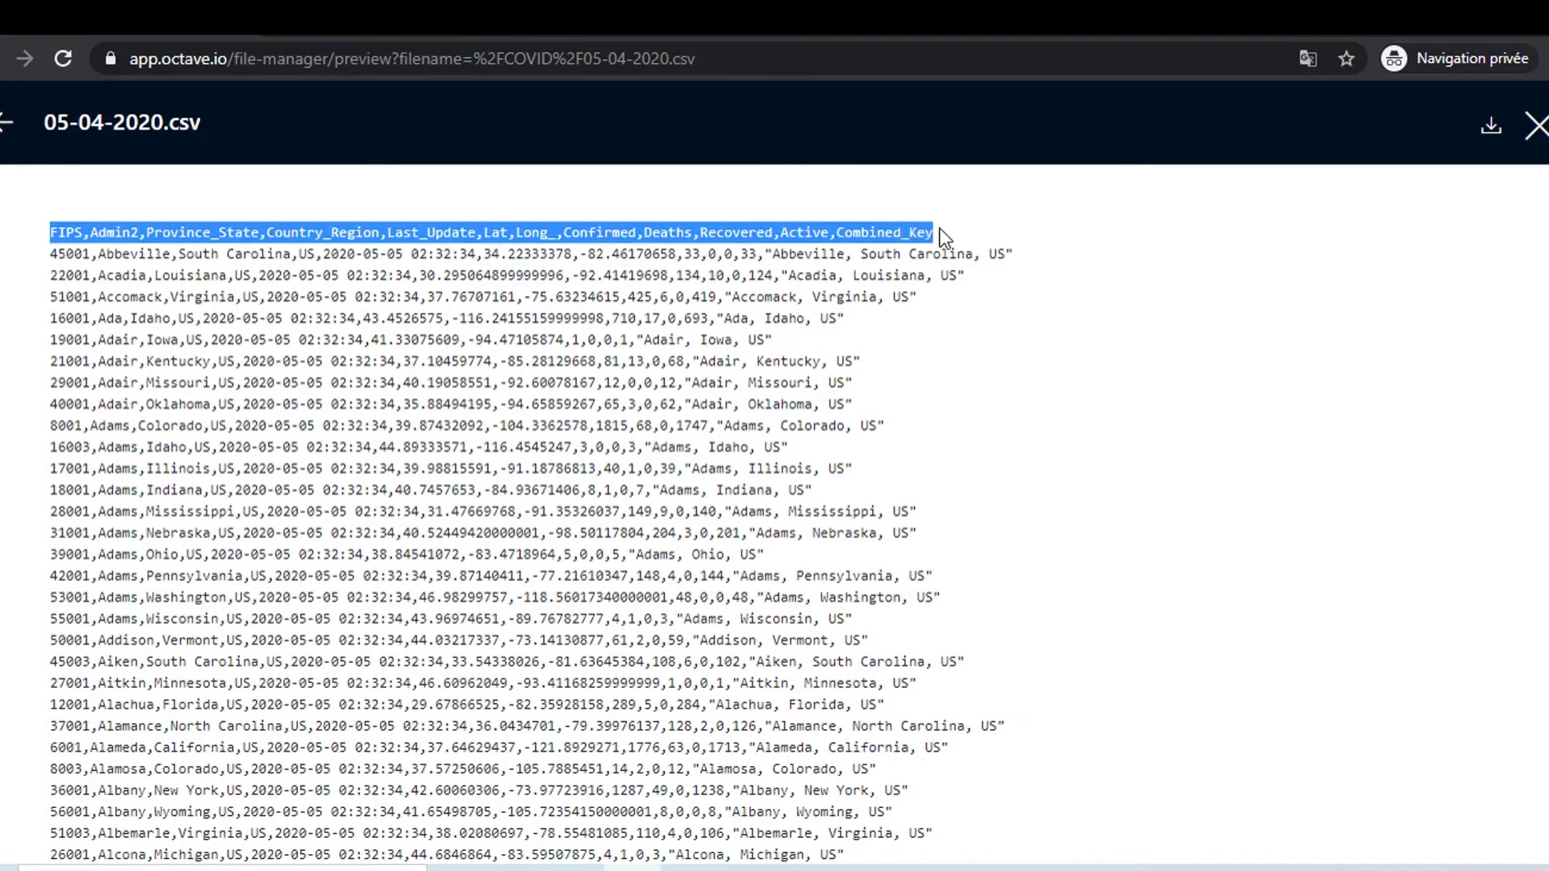
left_click(96, 252)
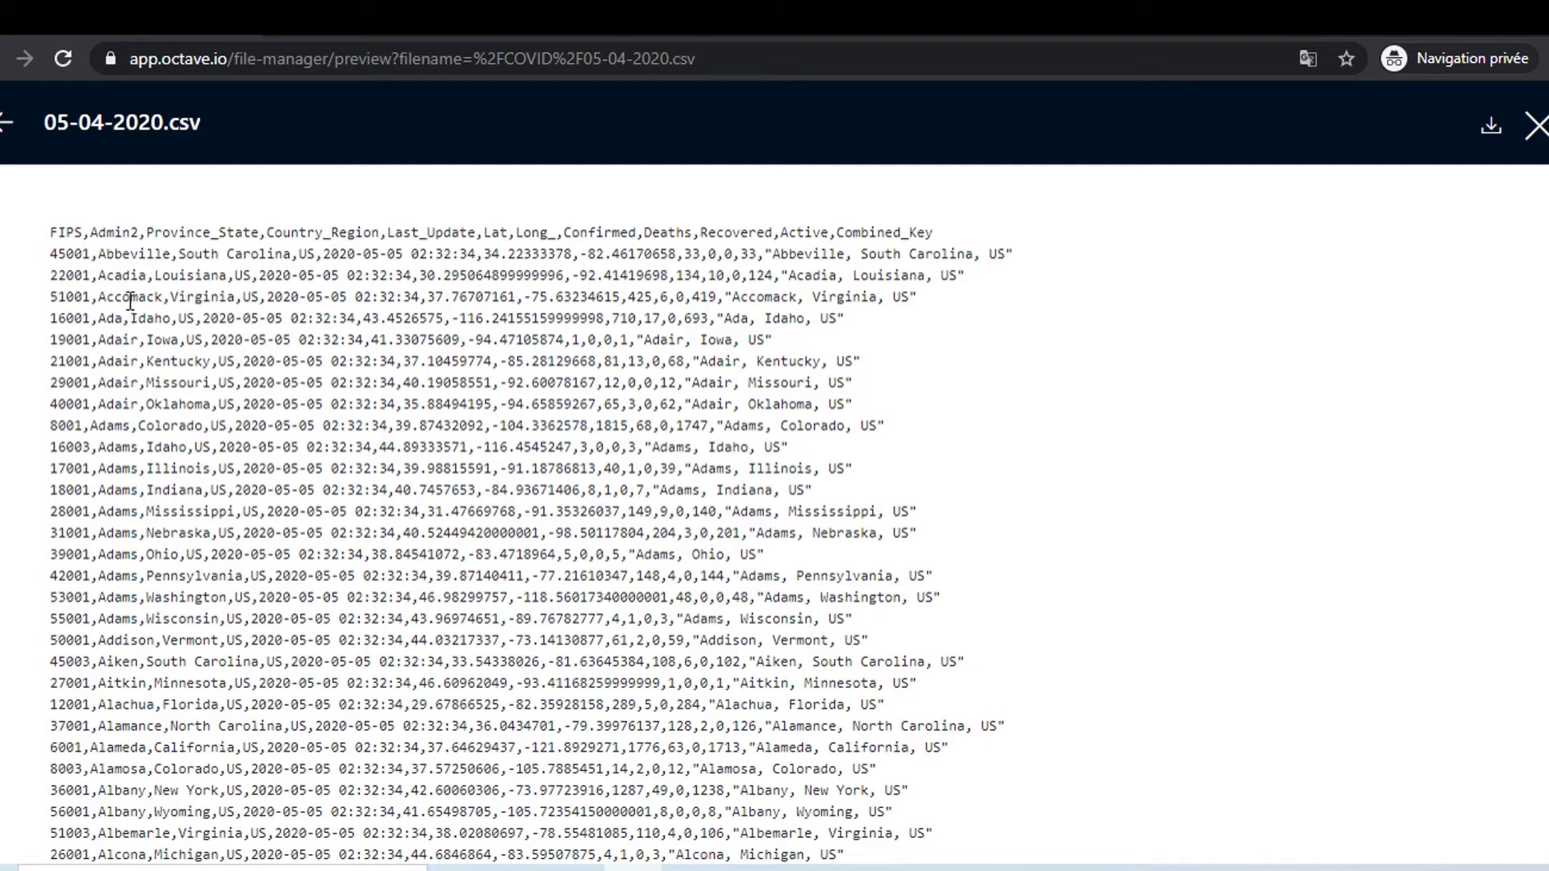
Look through the data rows of 05-04-2020.csv, from the header downward and back, and close the preview
scroll(323, 430, "down", 15)
scroll(323, 430, "down", 20)
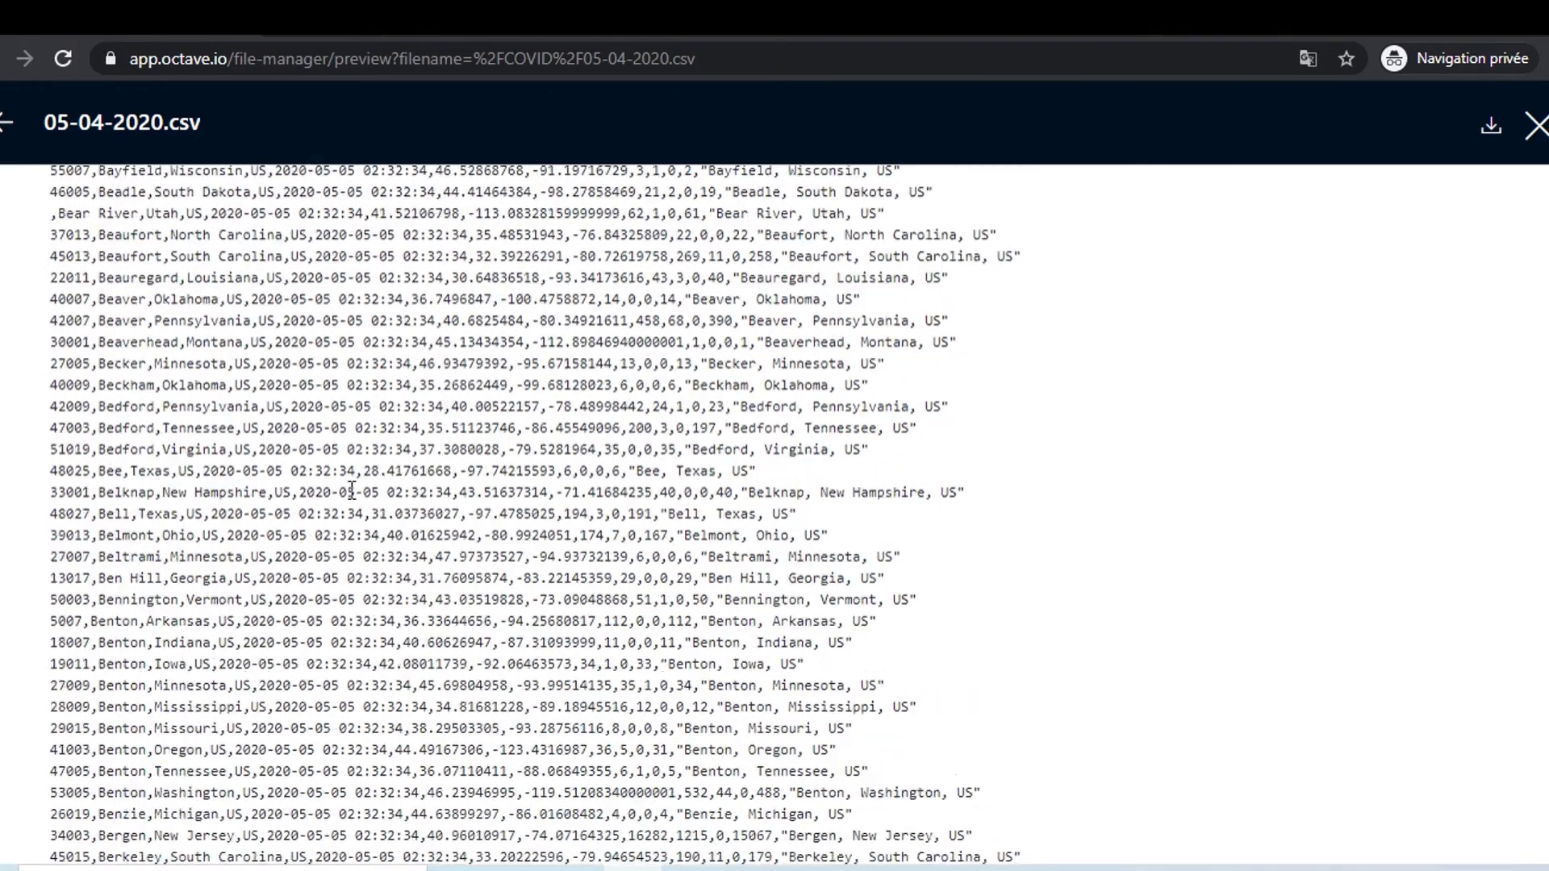
scroll(352, 490, "down", 6)
scroll(351, 490, "down", 20)
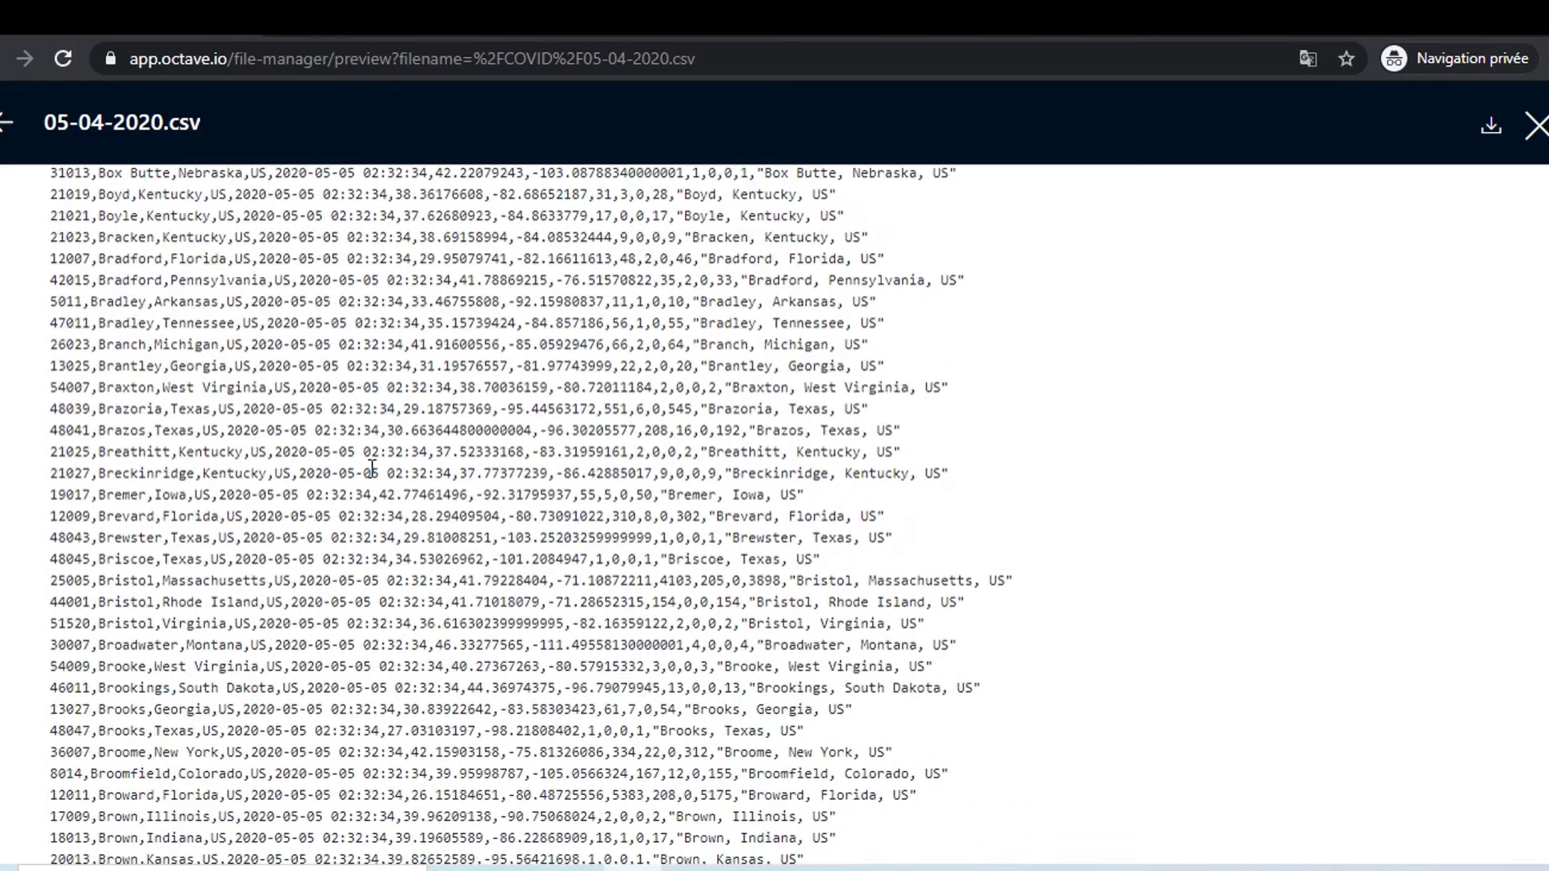
scroll(415, 498, "down", 20)
scroll(406, 545, "up", 20)
scroll(406, 545, "up", 20)
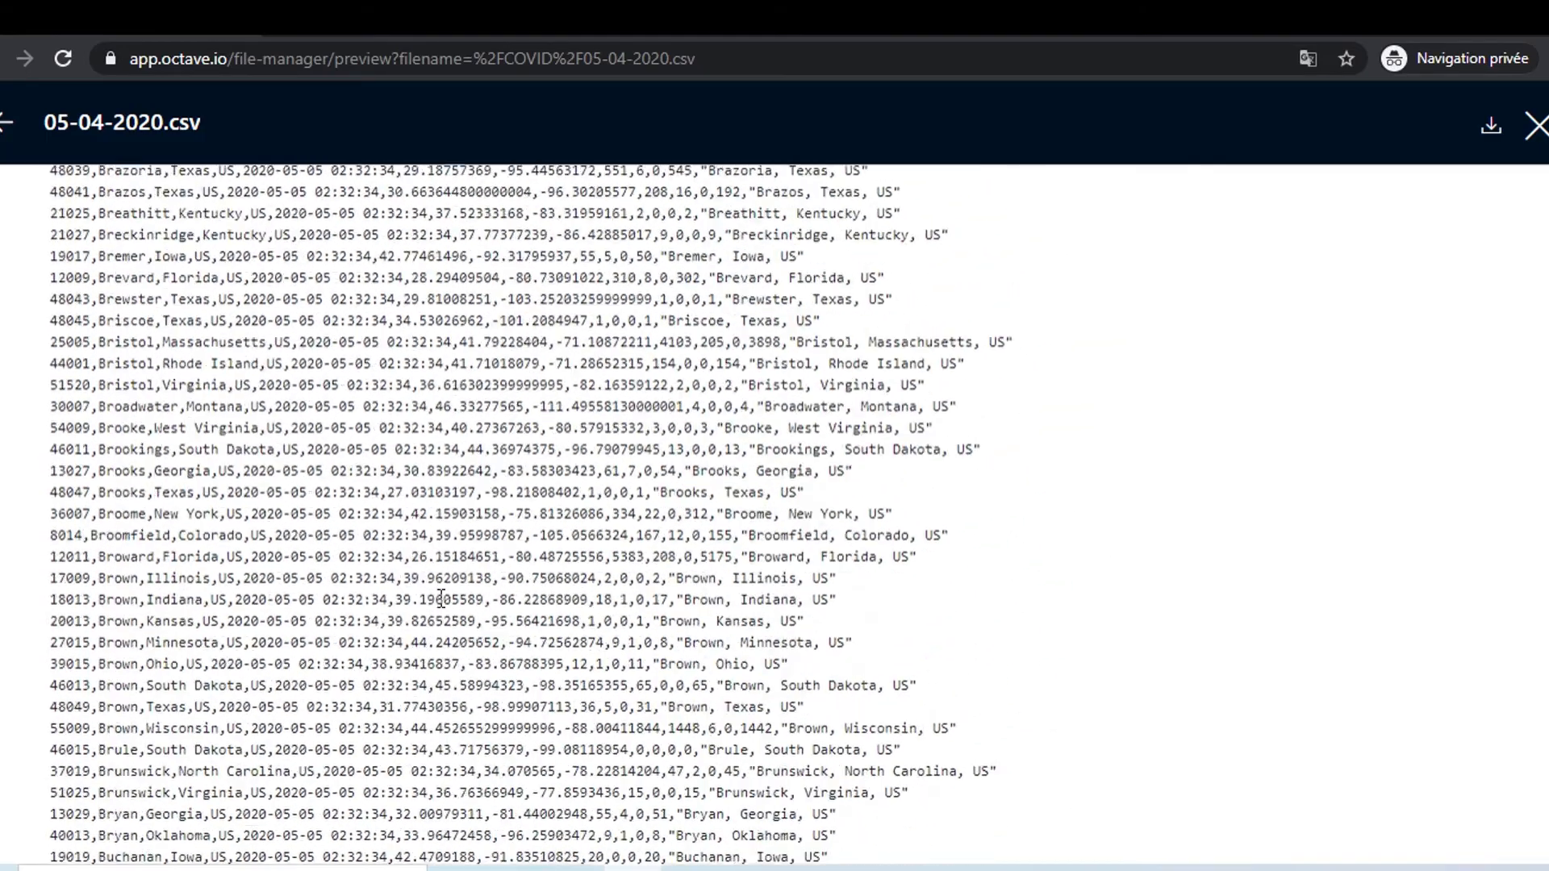
scroll(409, 574, "up", 20)
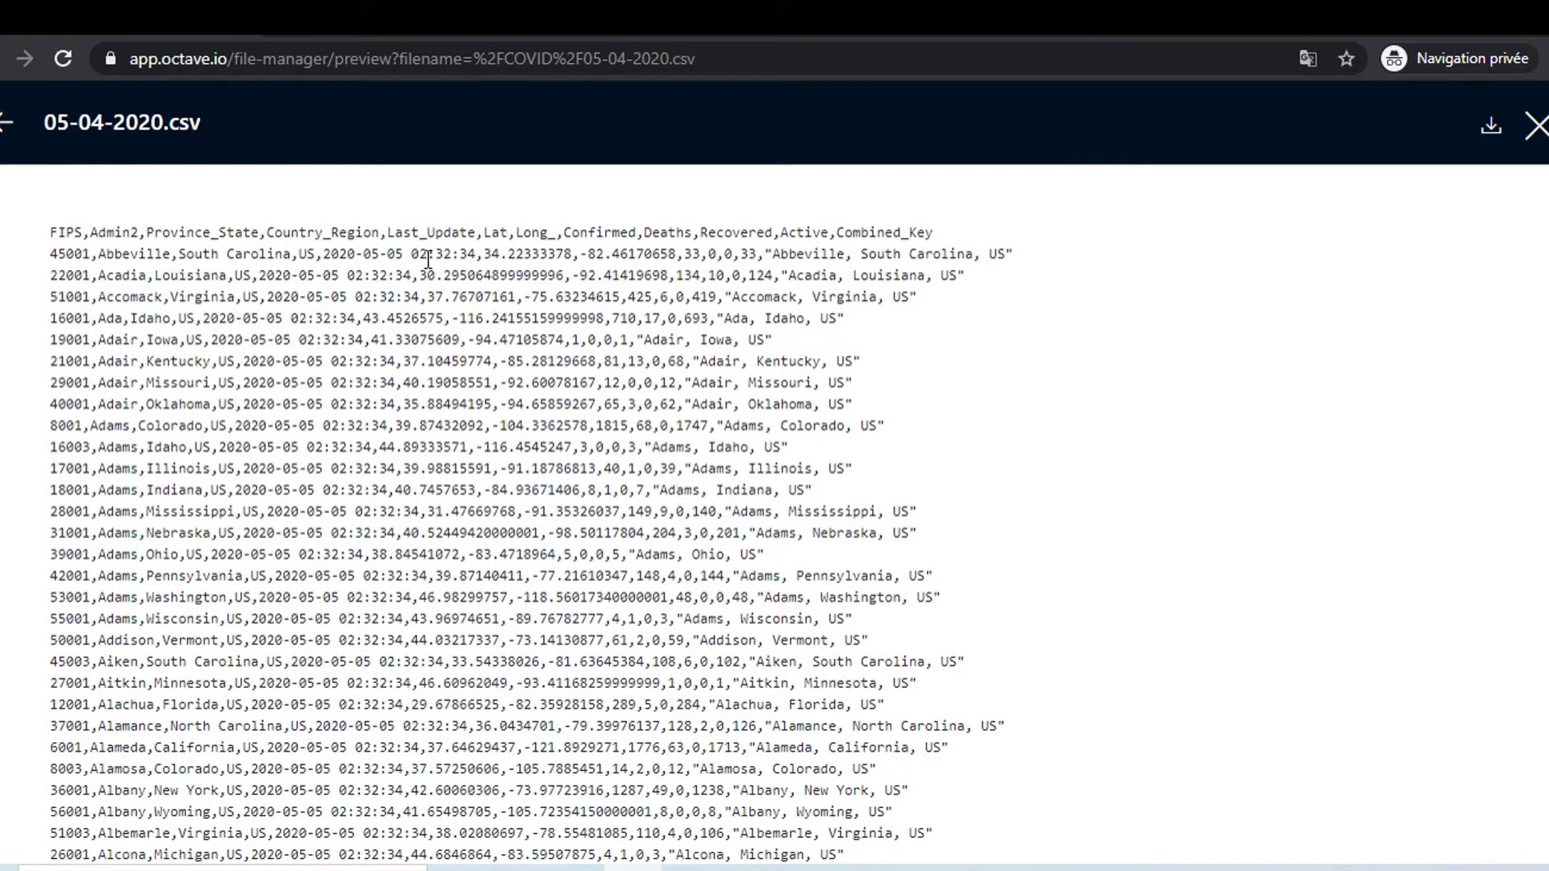
left_click(1533, 126)
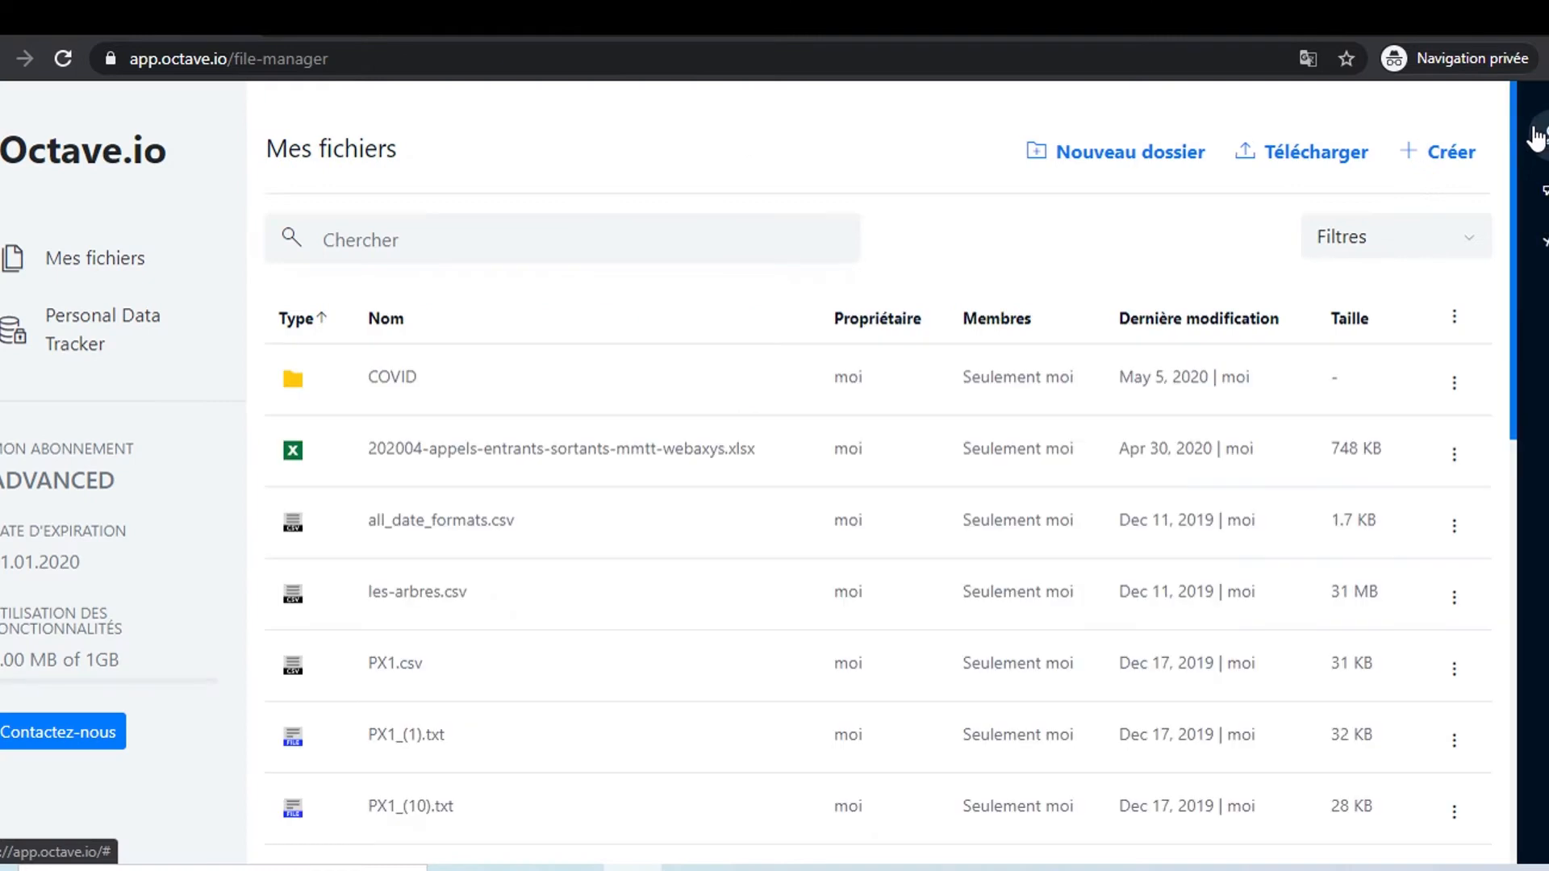
Create a Drop to Kibana from 05-04-2020.csv in the COVID folder
left_click(1445, 161)
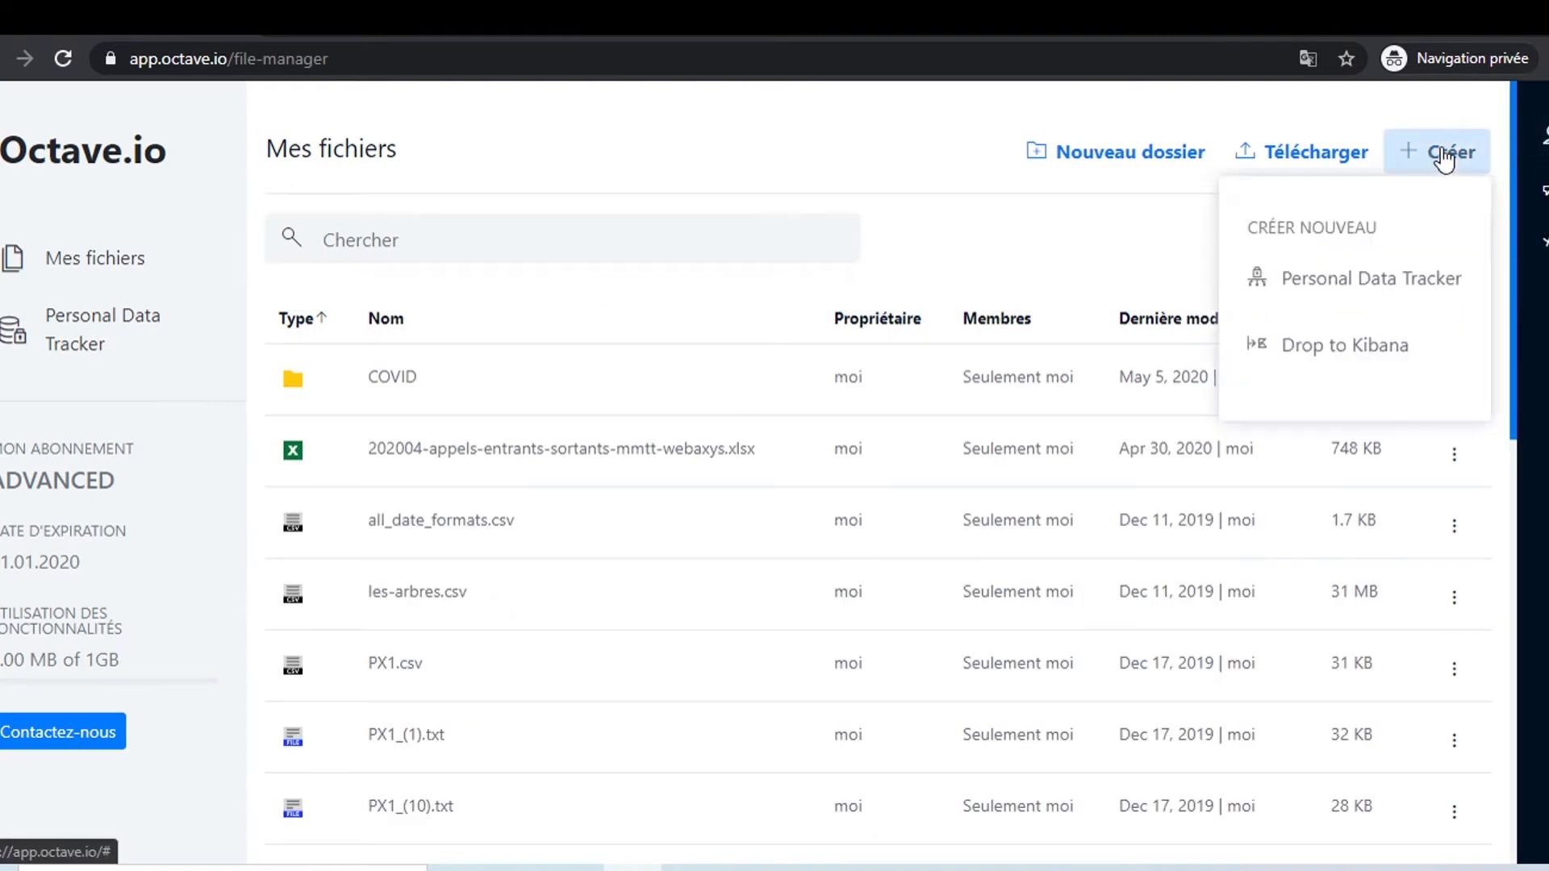
left_click(1345, 359)
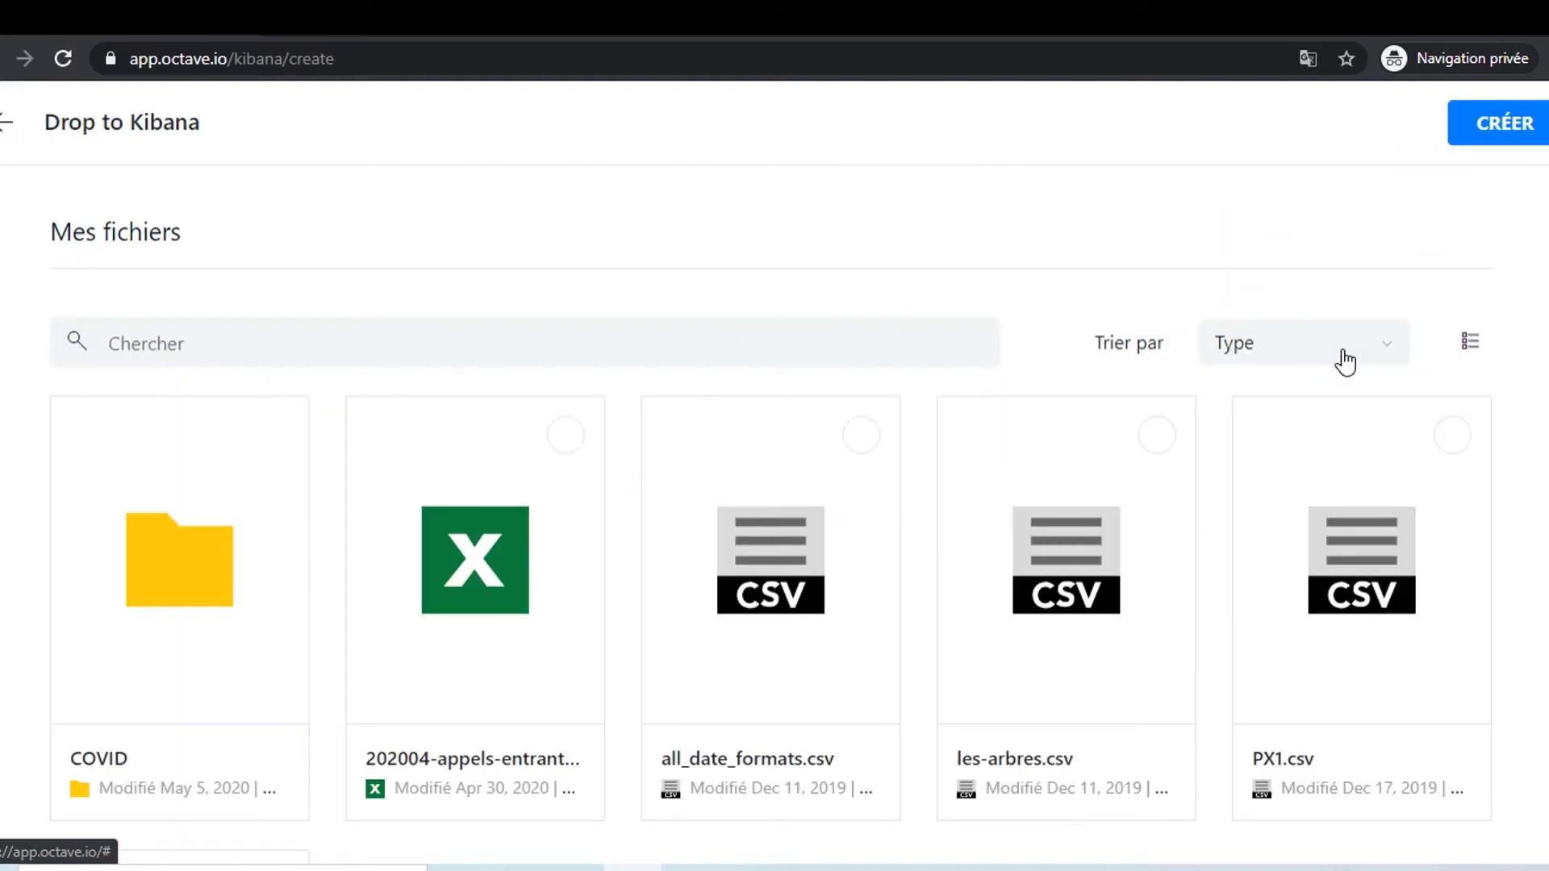
double_click(139, 549)
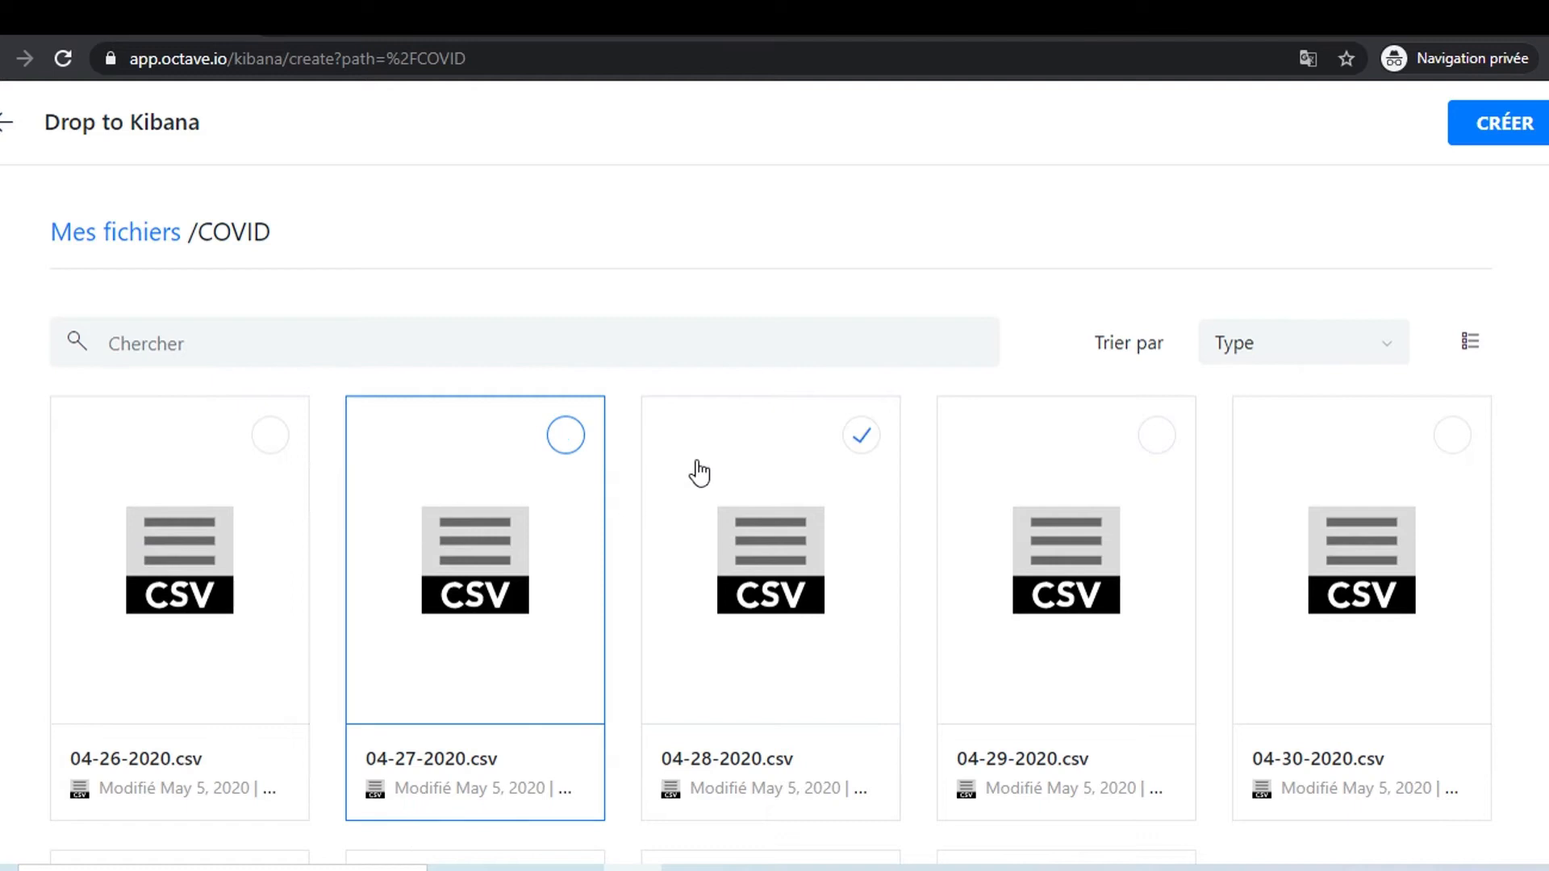
scroll(700, 472, "down", 5)
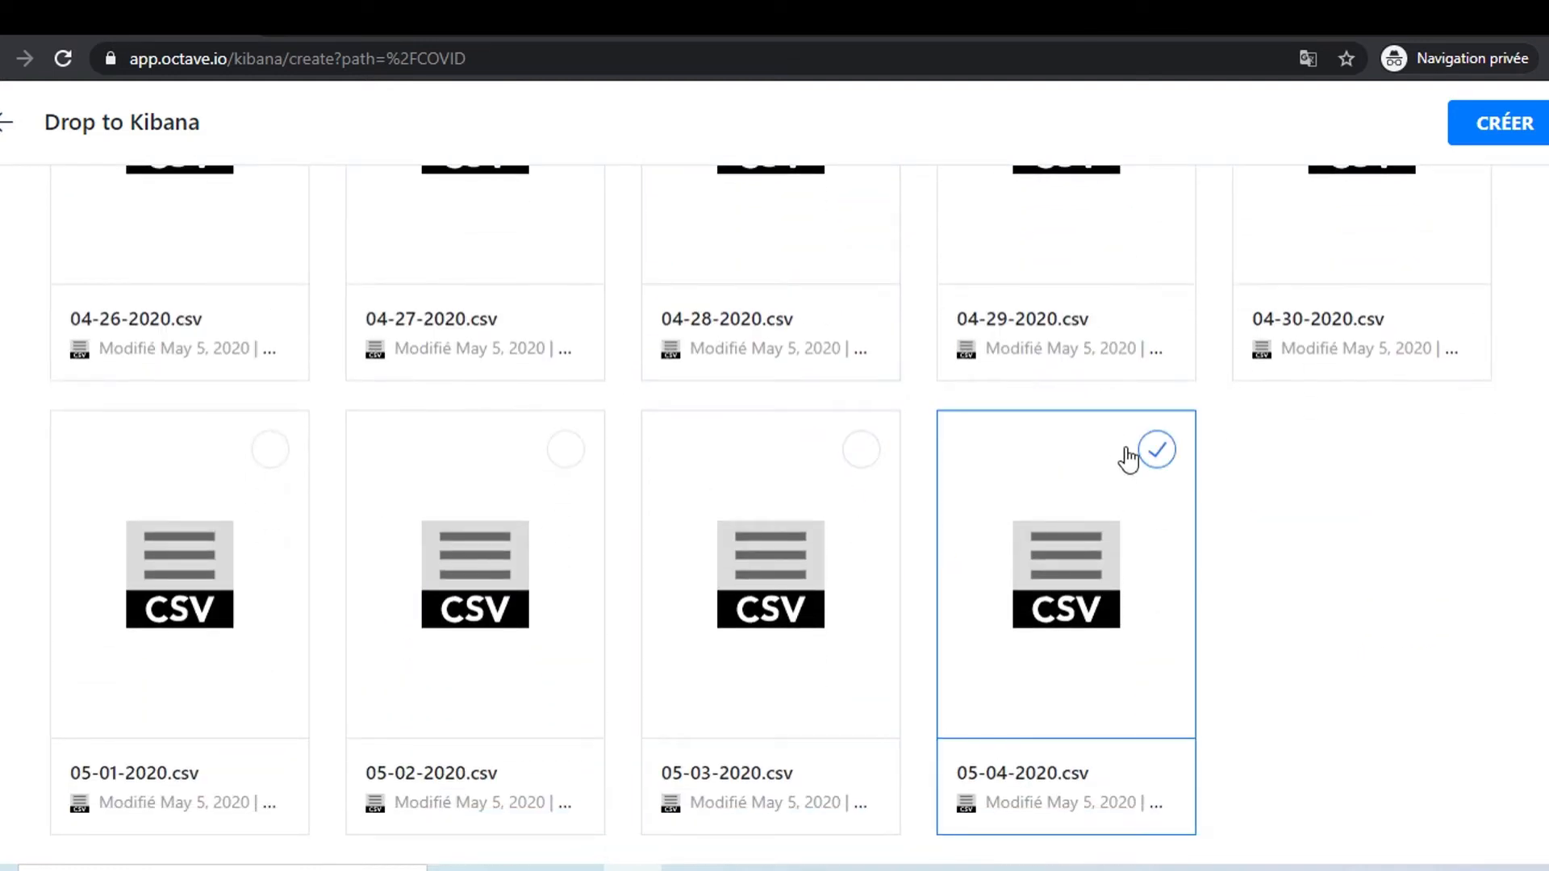
left_click(1157, 449)
left_click(1485, 129)
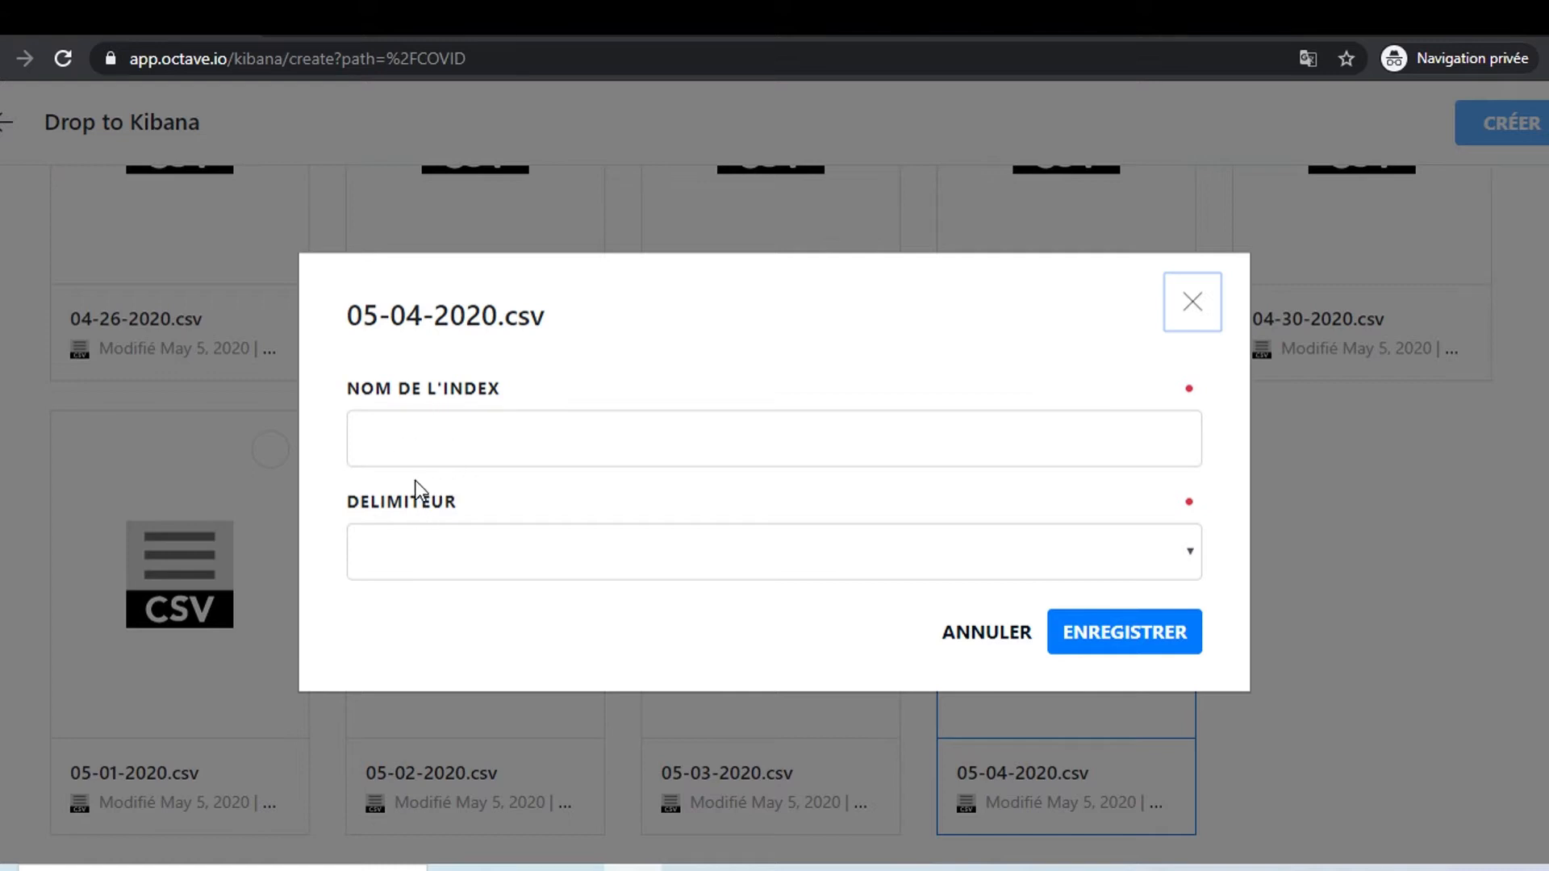
Name the index covid, choose Virgule as the delimiter, and save the Drop to Kibana settings
left_click(401, 450)
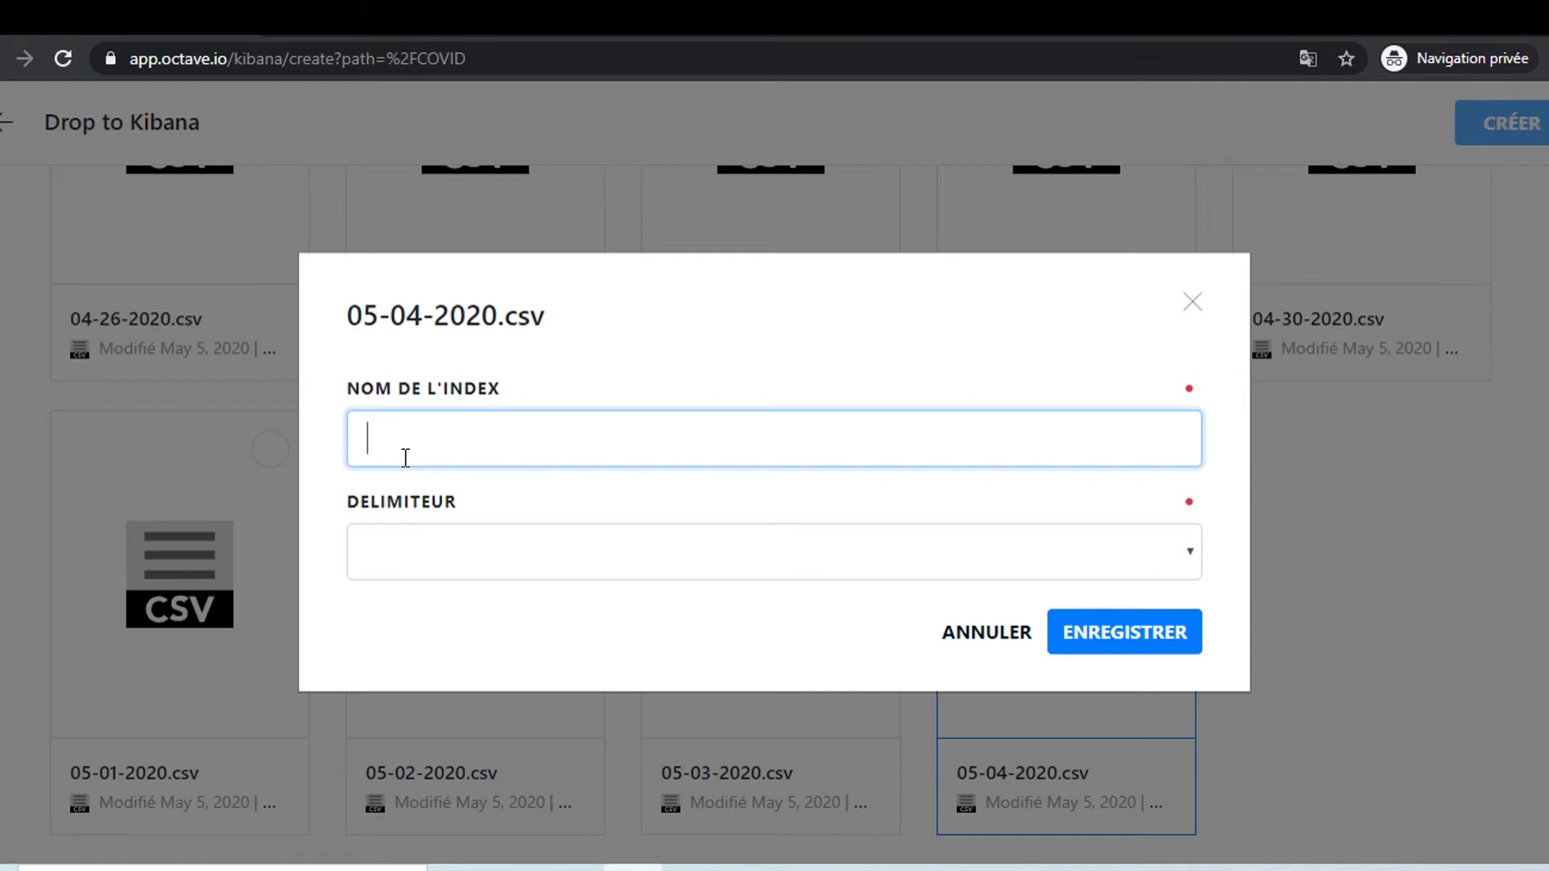
type("covid")
left_click(525, 552)
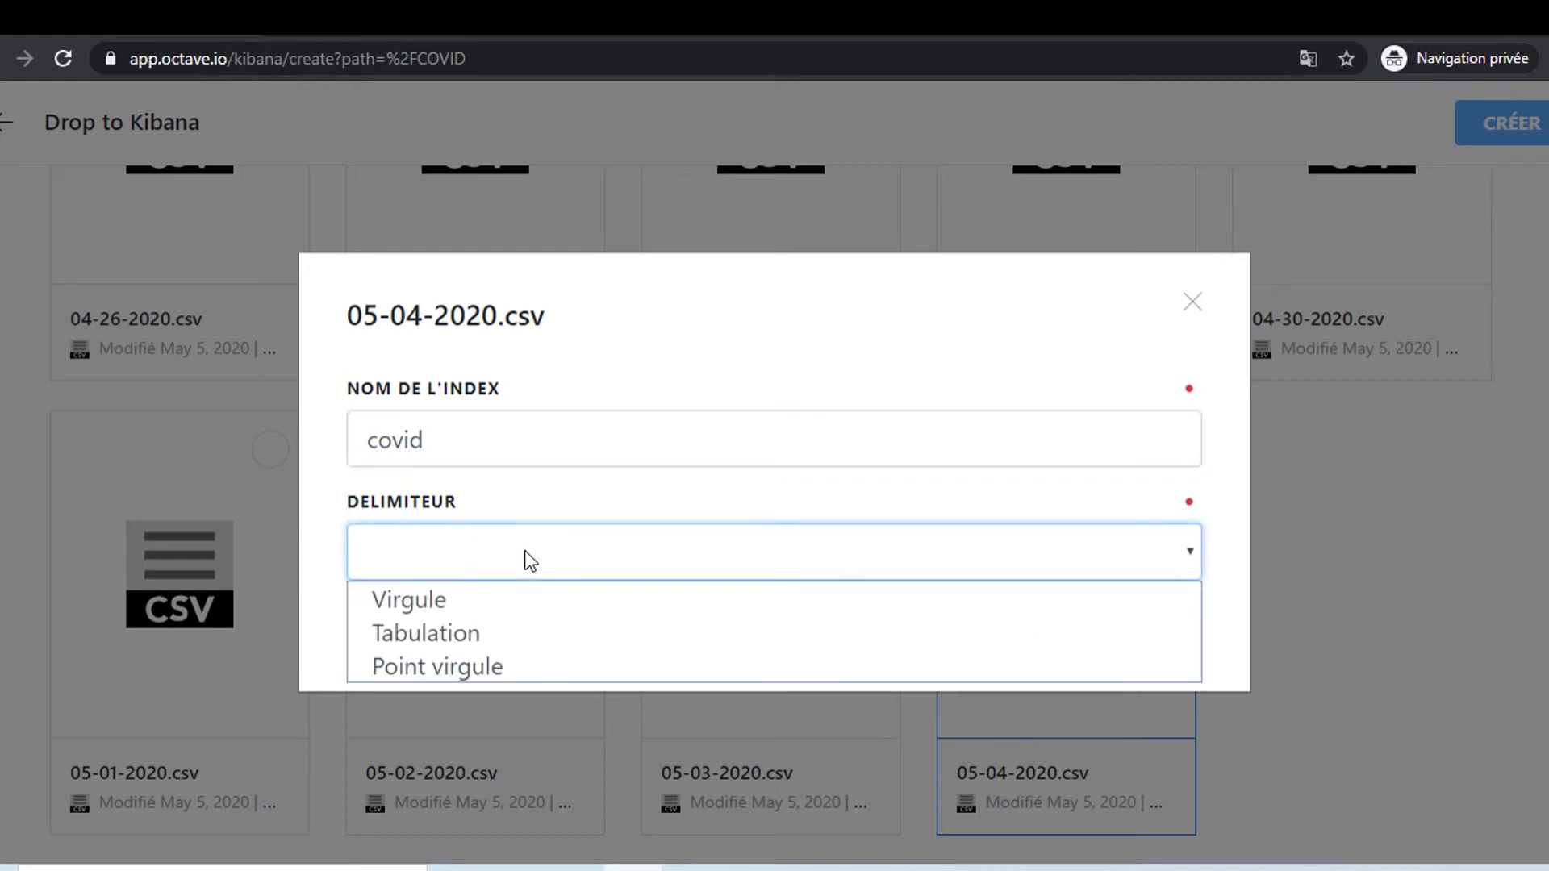
left_click(449, 603)
left_click(1115, 642)
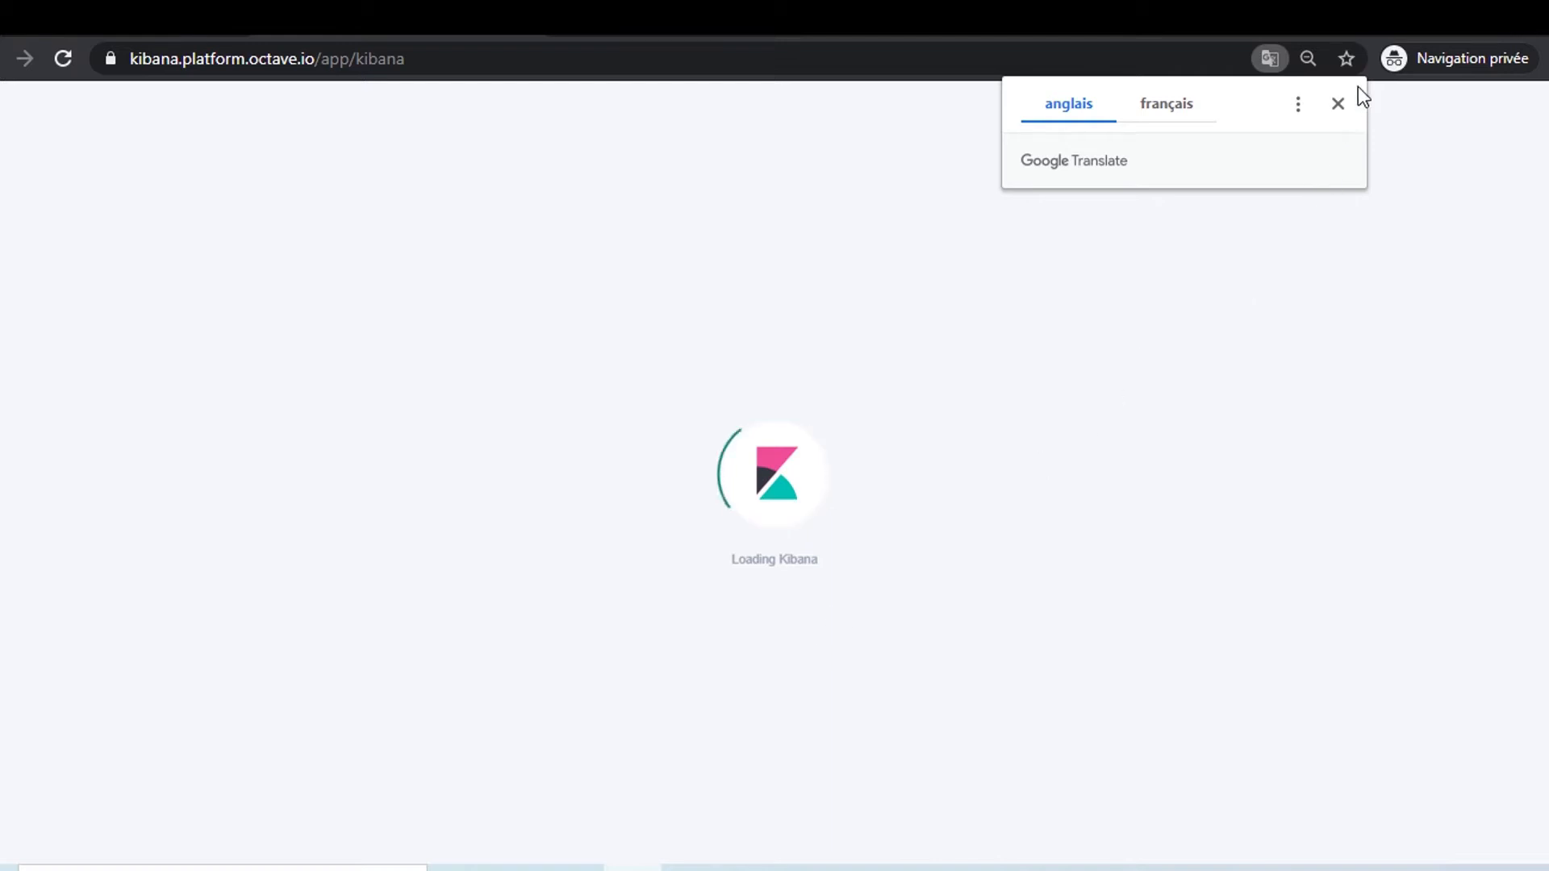
Dismiss the translation prompt and collapse the infooctave-1 banner in Kibana, and open Index Management
left_click(1338, 103)
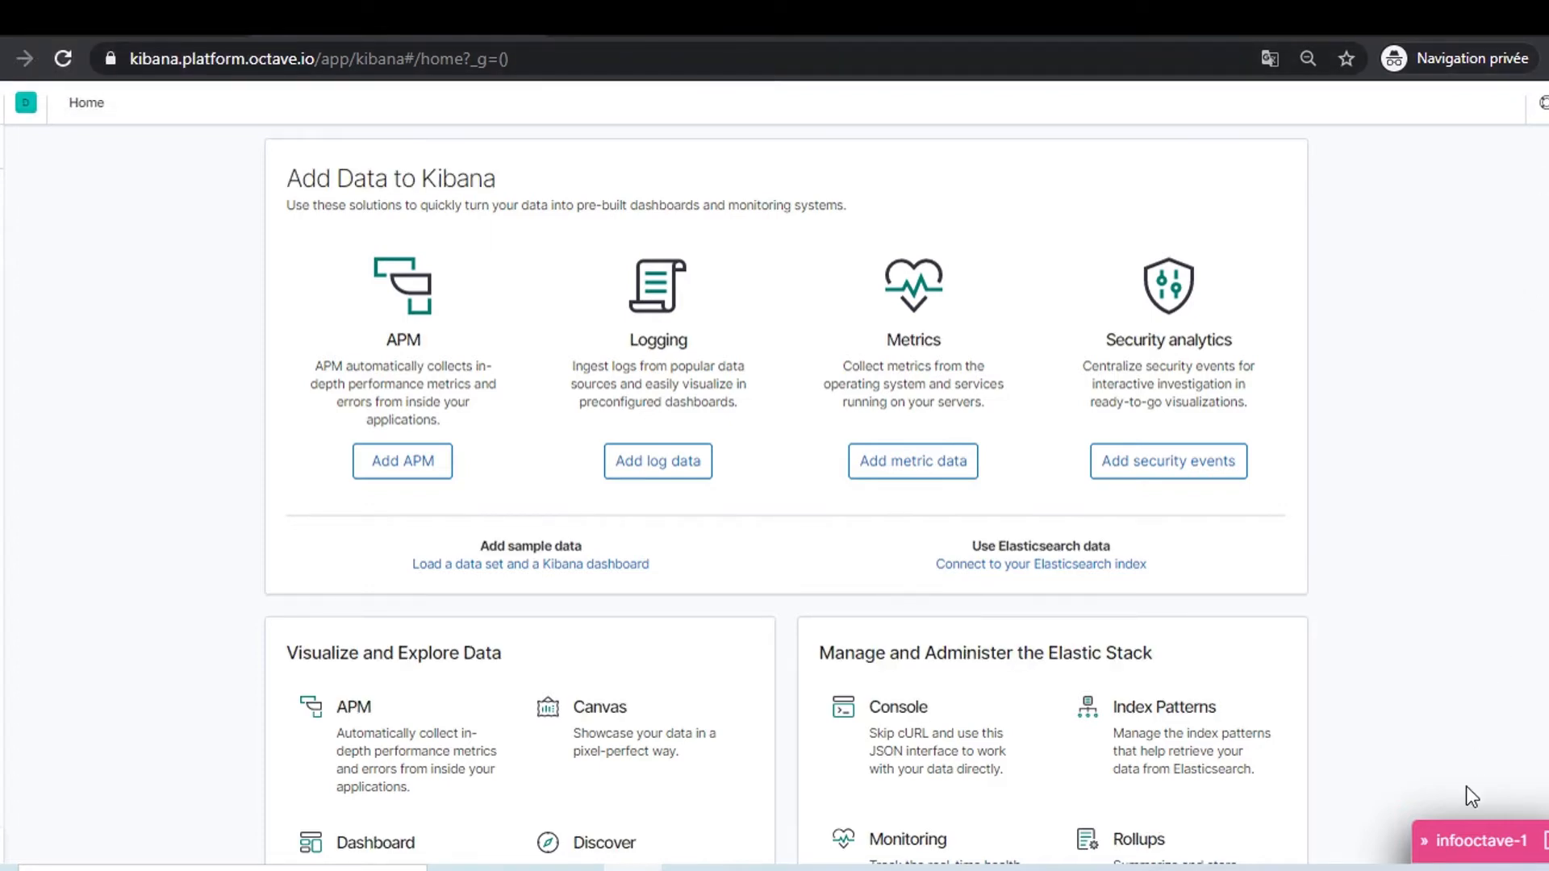
left_click(1428, 849)
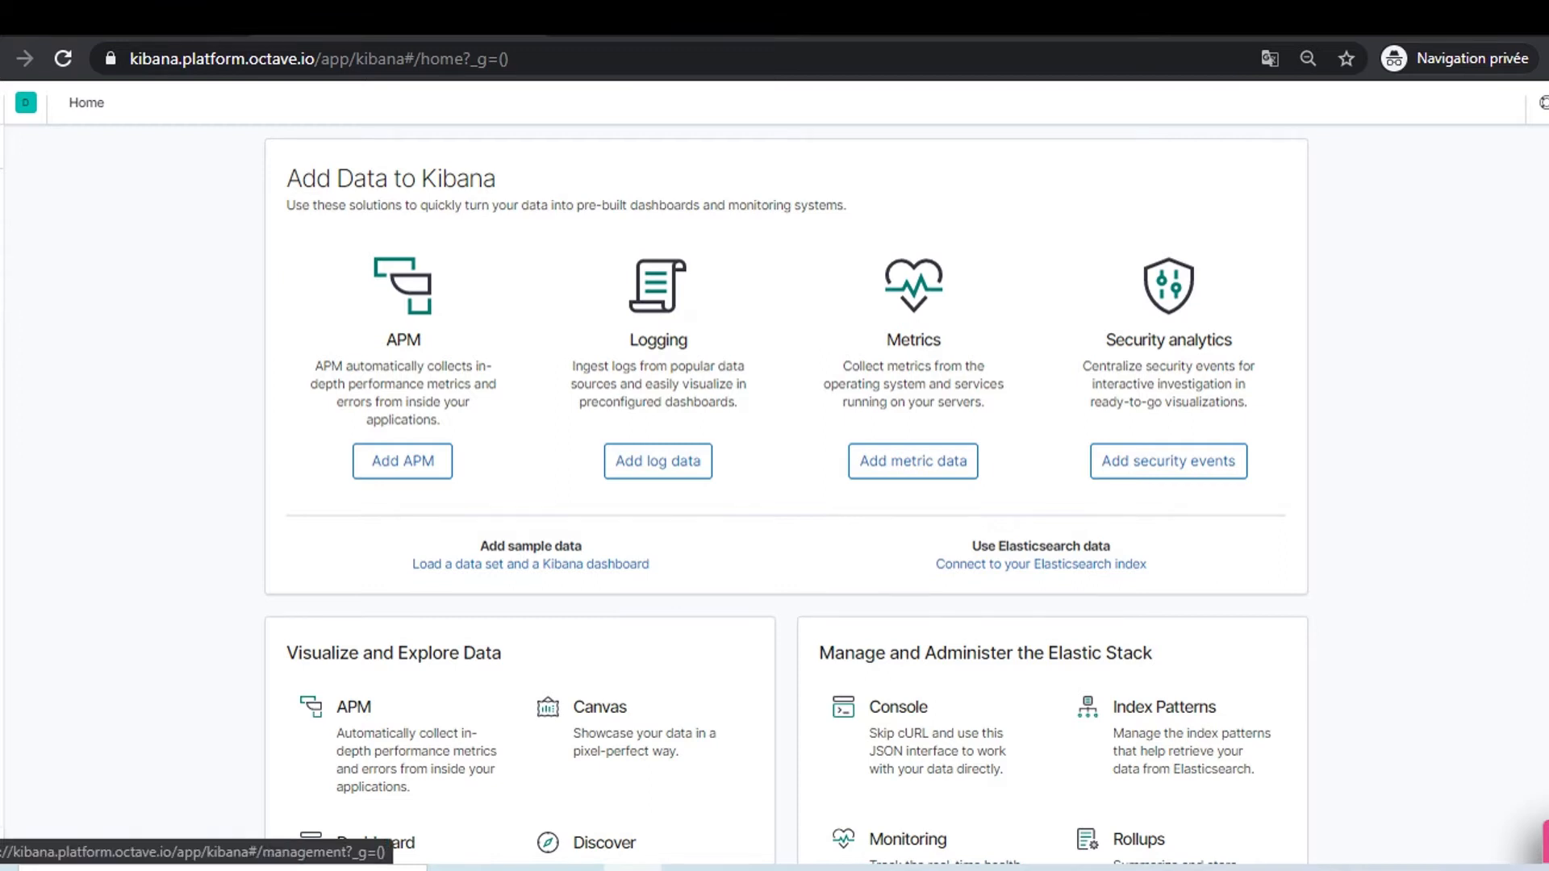
left_click(3, 297)
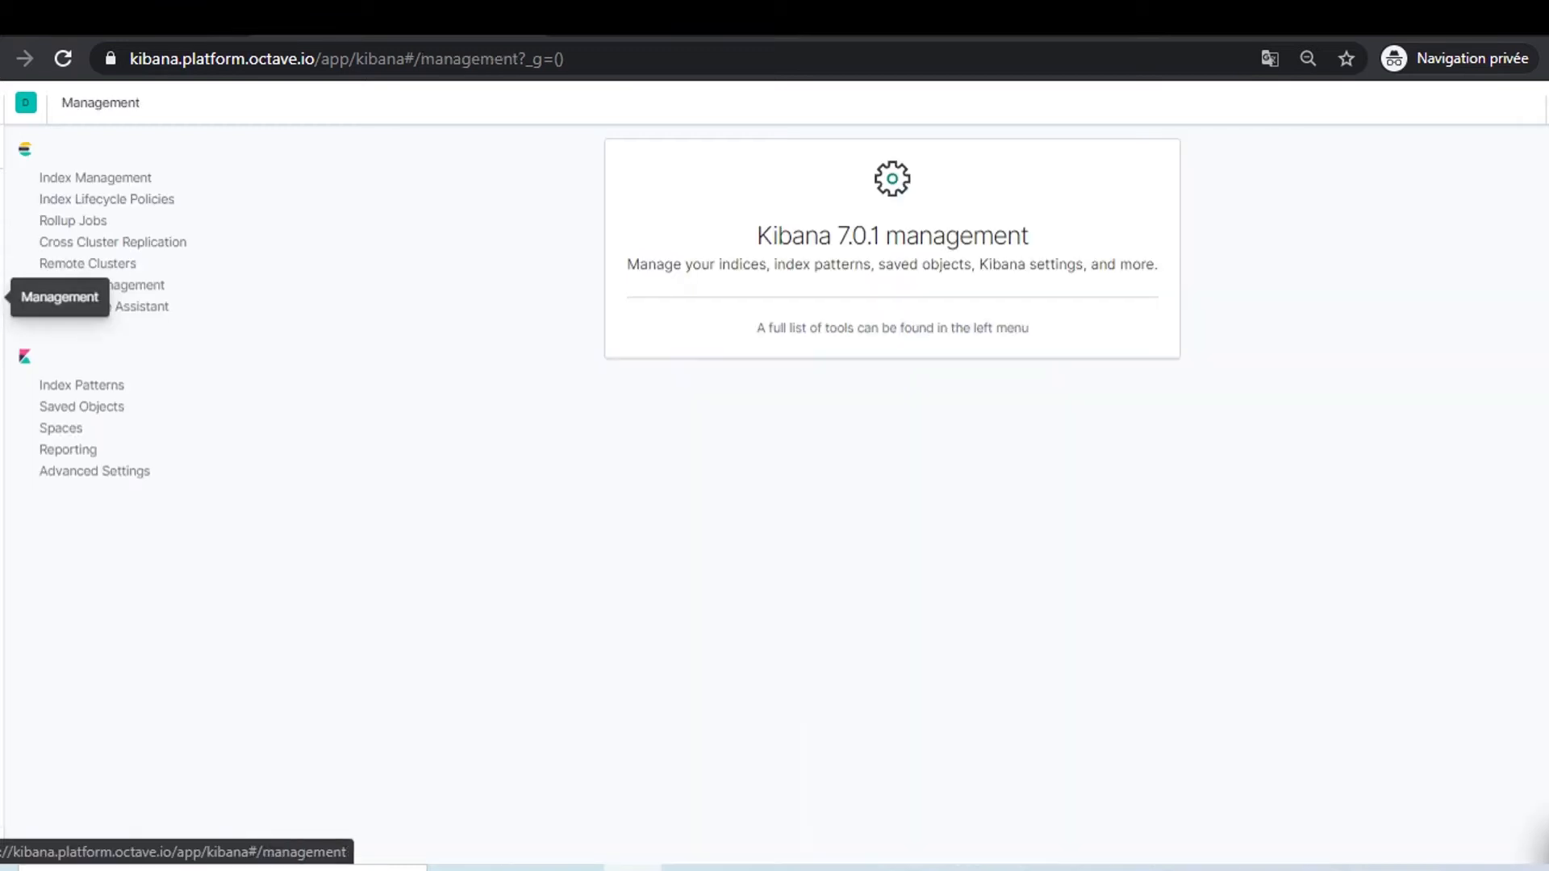
left_click(98, 191)
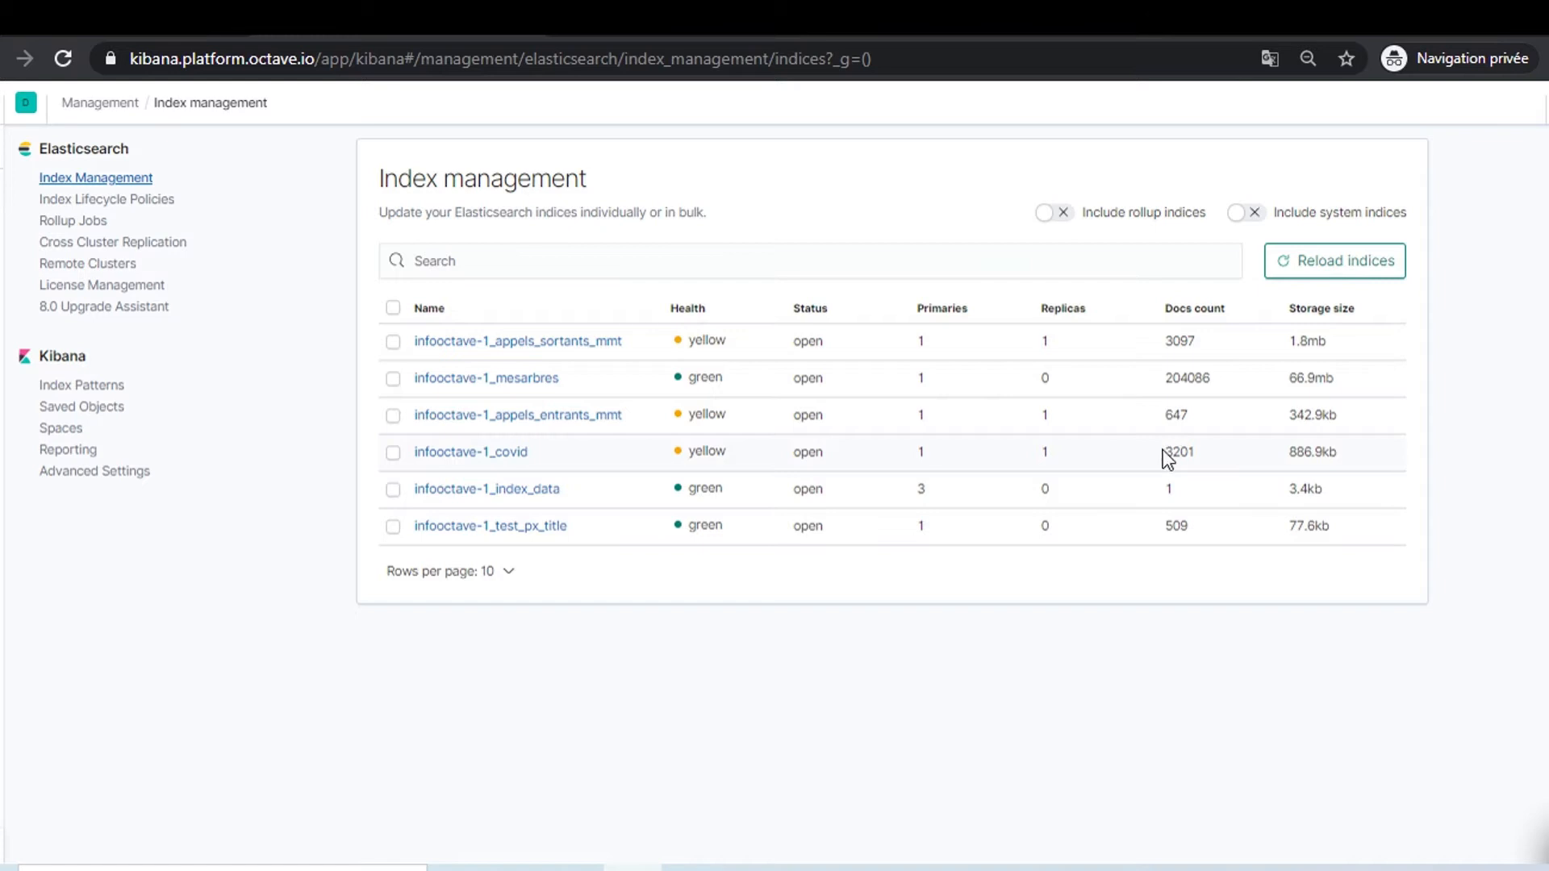
Check the document count of the infooctave-1_covid index, open its summary, and select its full name
left_click_drag(1169, 450, 1202, 453)
left_click(505, 453)
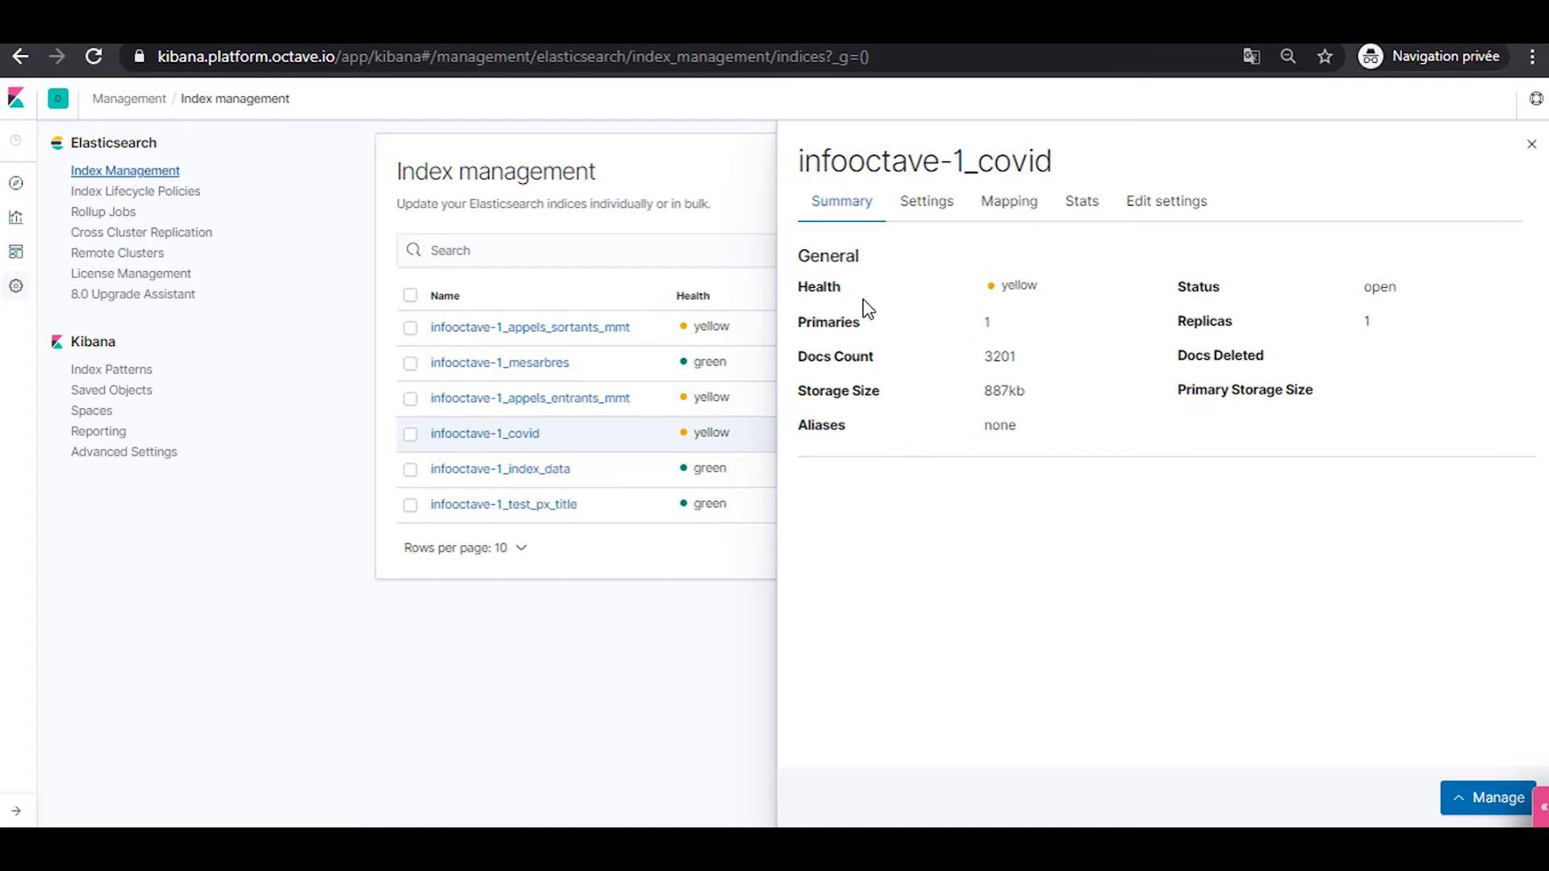
left_click_drag(1062, 162, 806, 152)
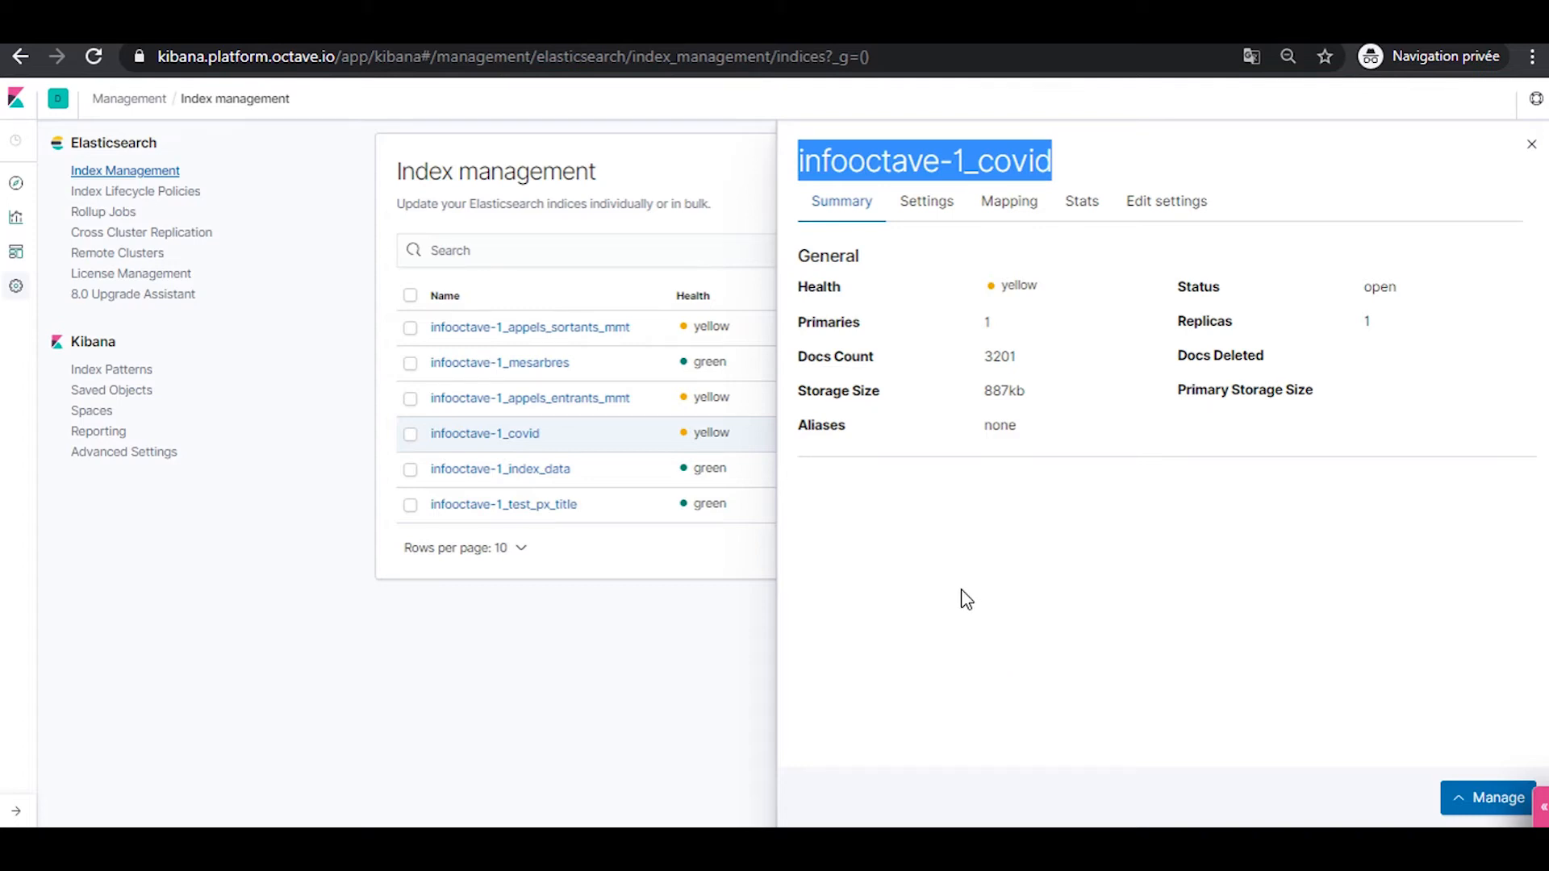
Start a new Kibana index pattern defined as infooctave-1_covid and proceed to its settings
left_click(95, 371)
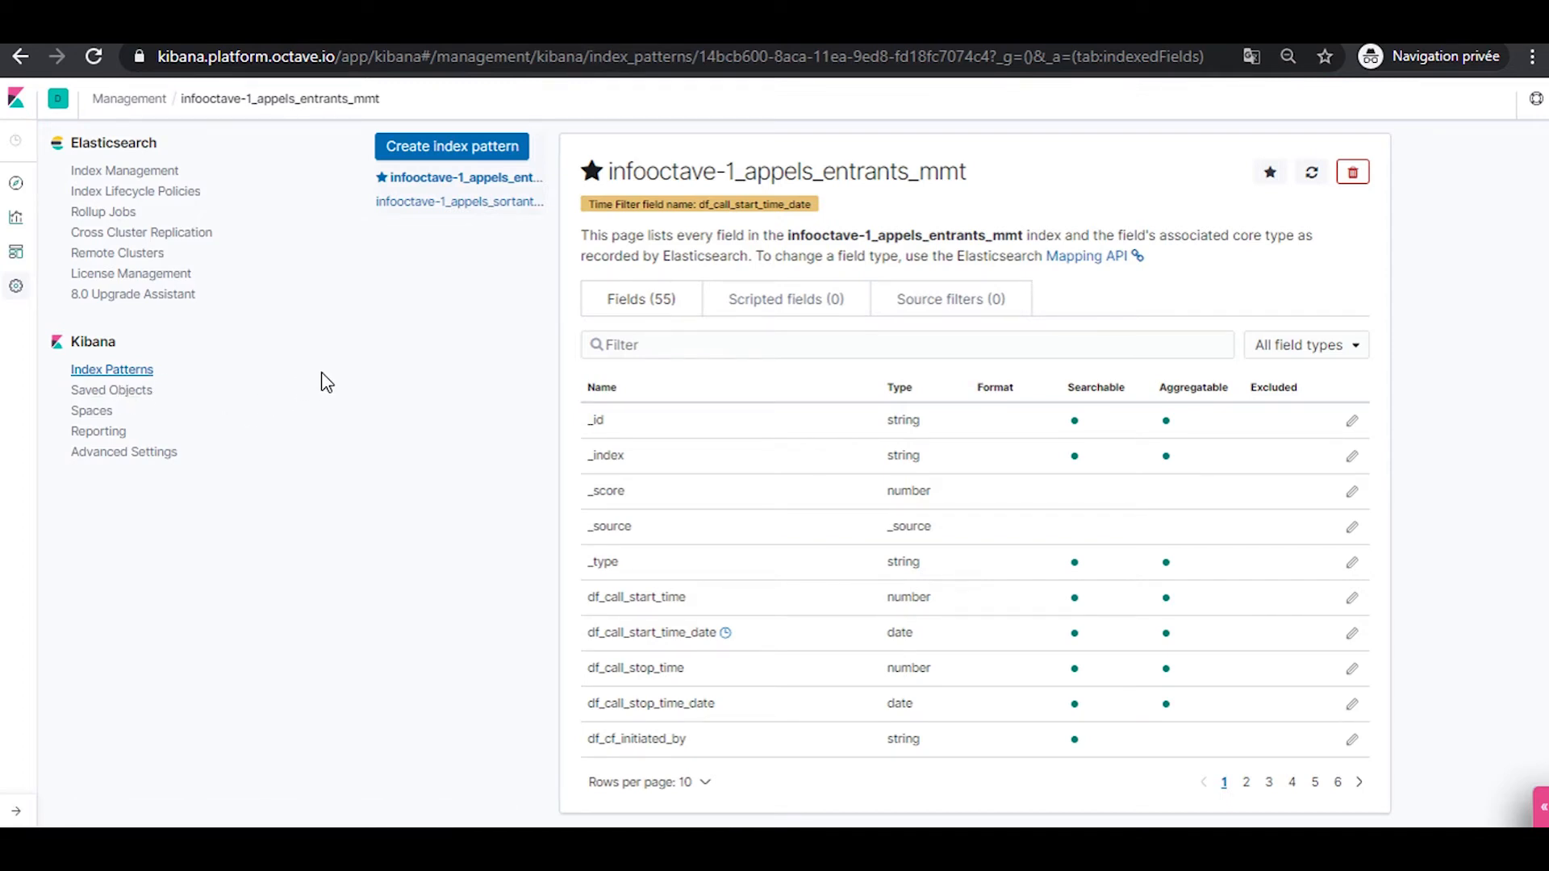
left_click(412, 153)
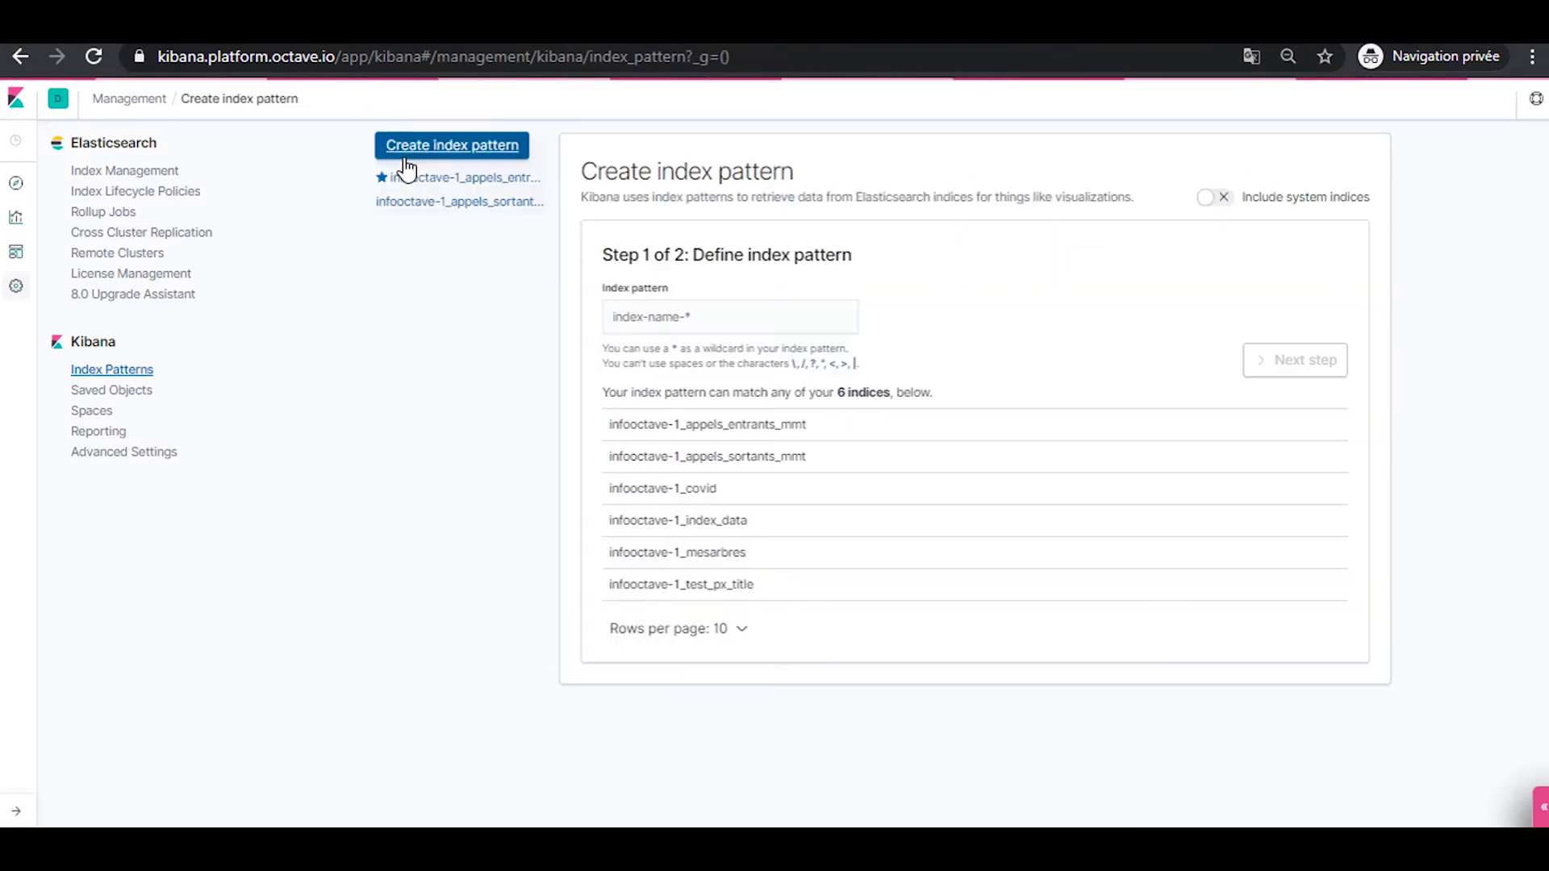
left_click(616, 317)
key("Down")
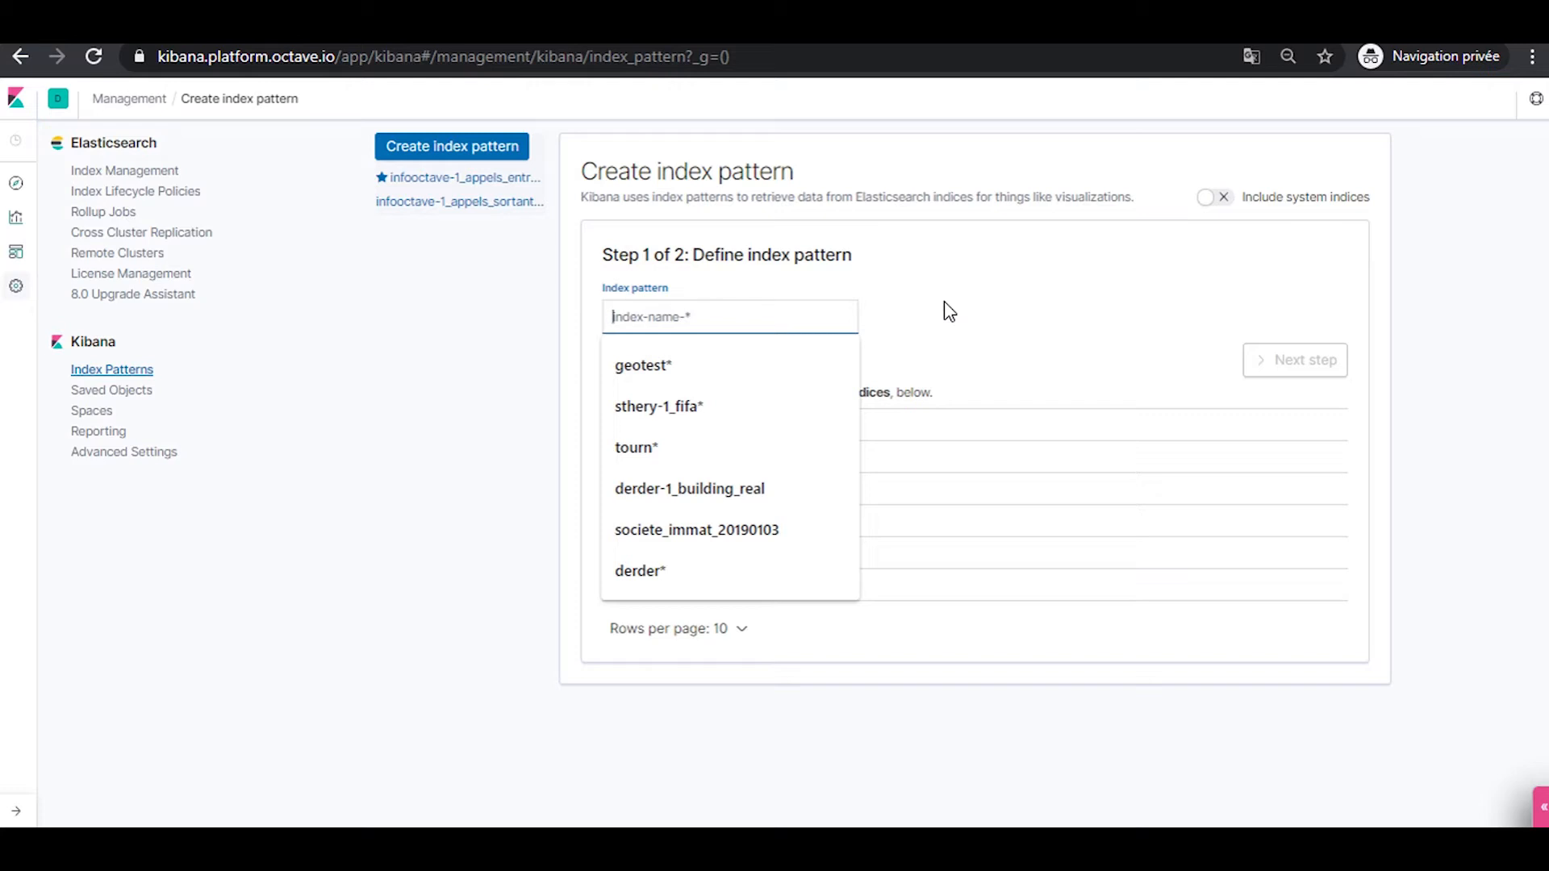
type("infooctave-1_covid")
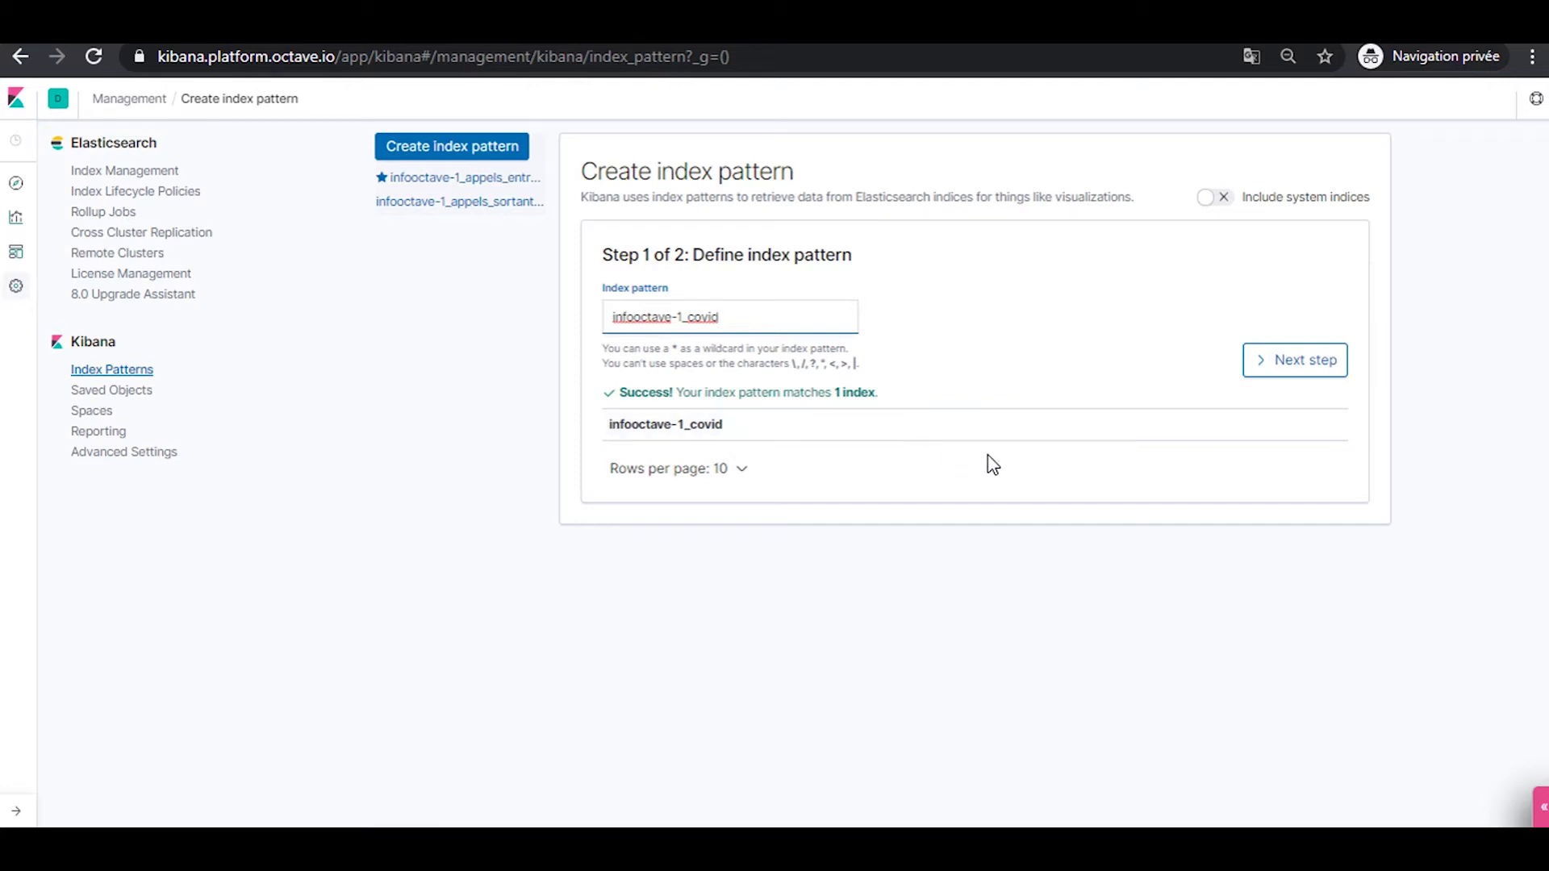
left_click(1308, 369)
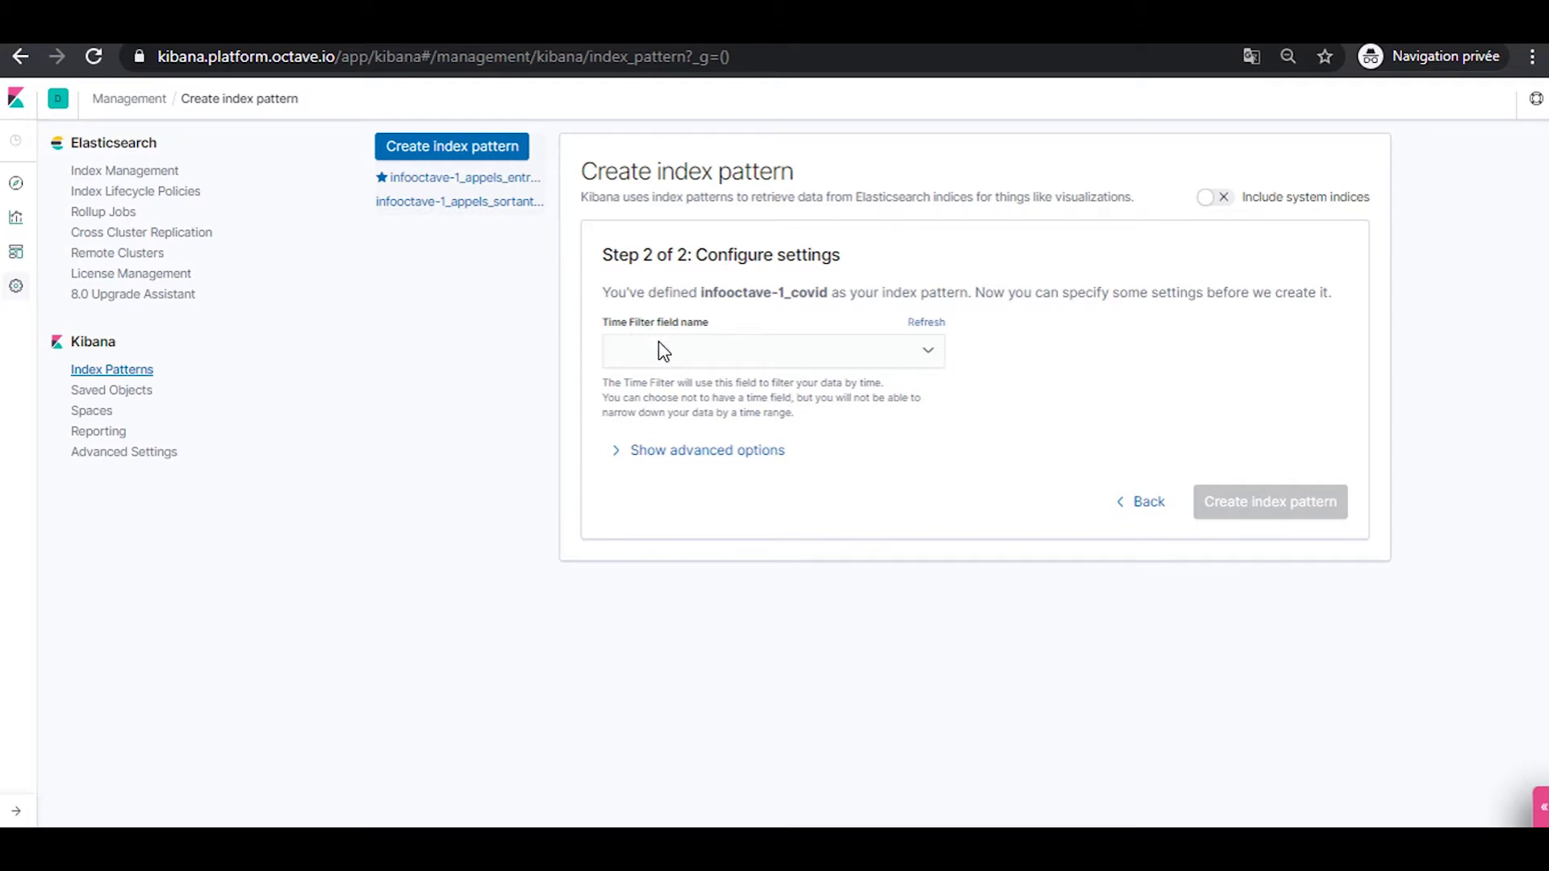
Set df_Last_Update as the Time Filter field and create the index pattern
left_click(928, 355)
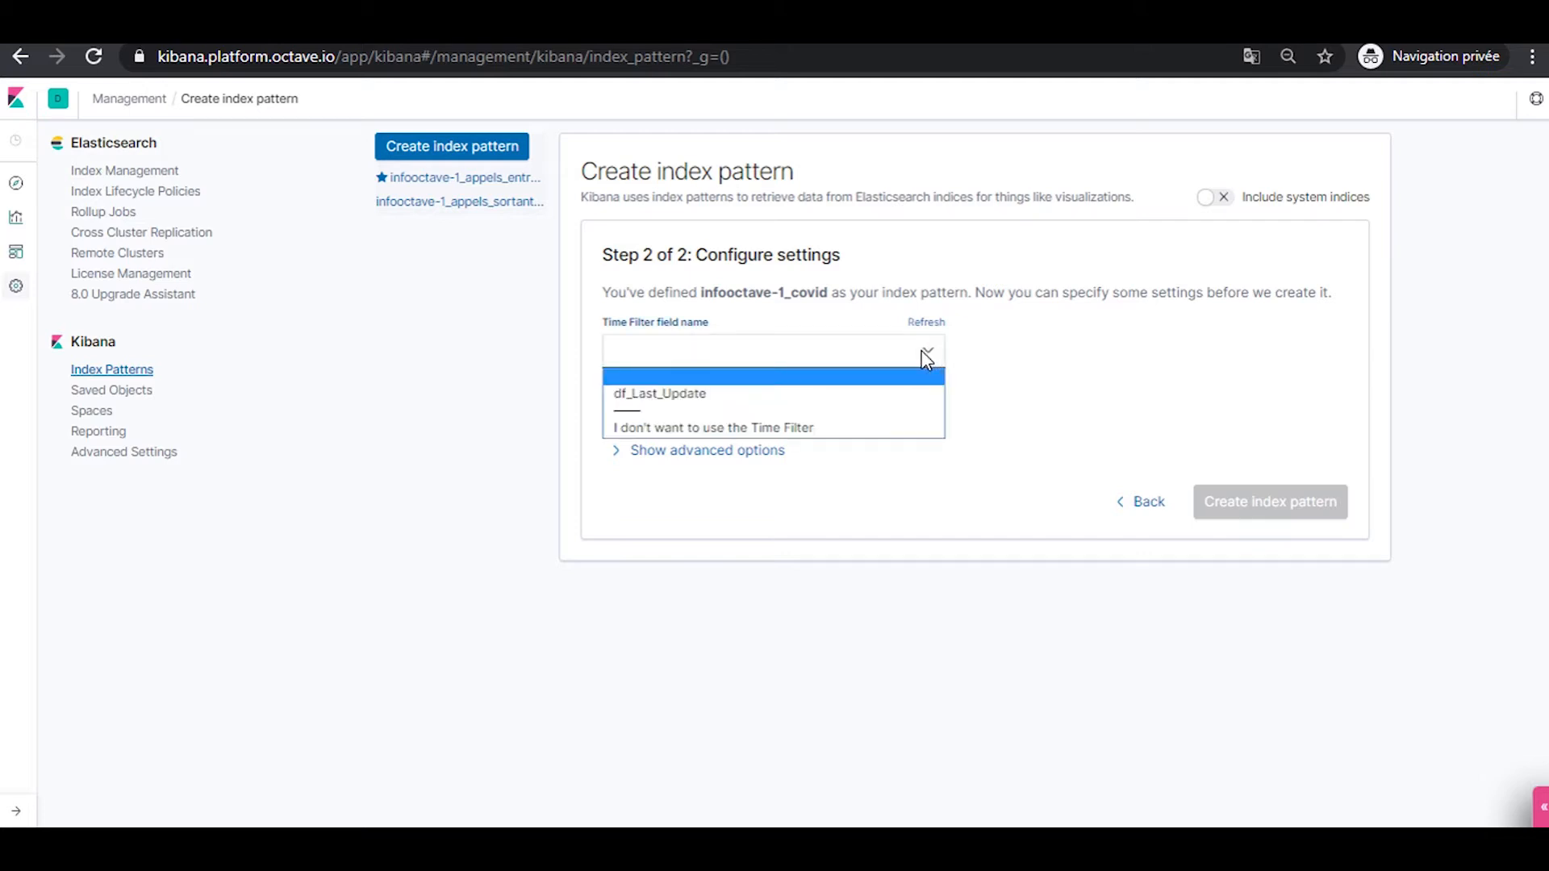
left_click(883, 400)
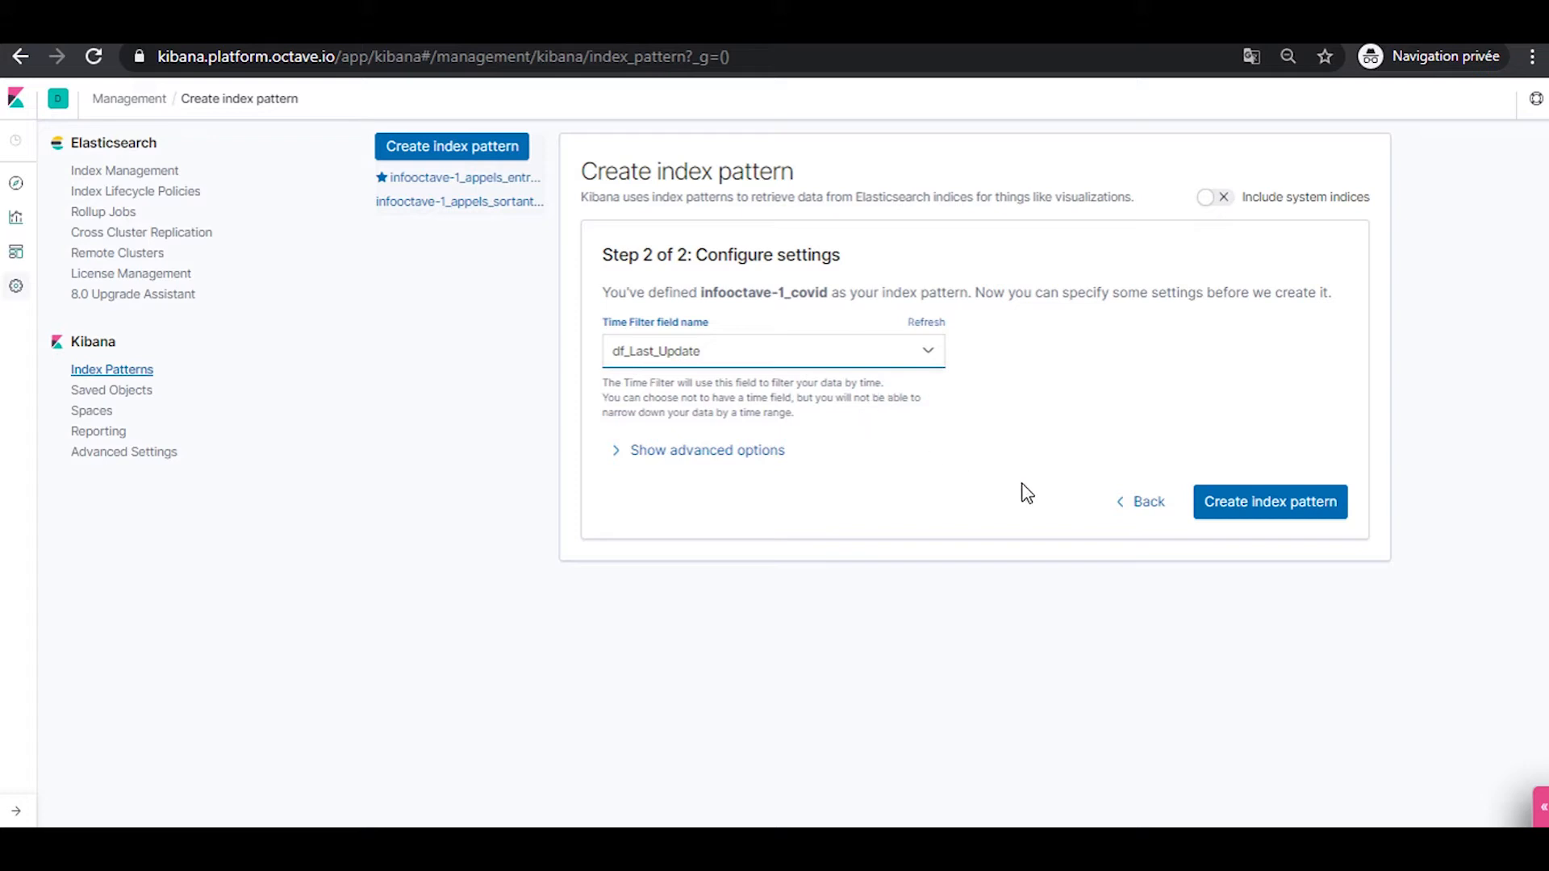
left_click(1252, 513)
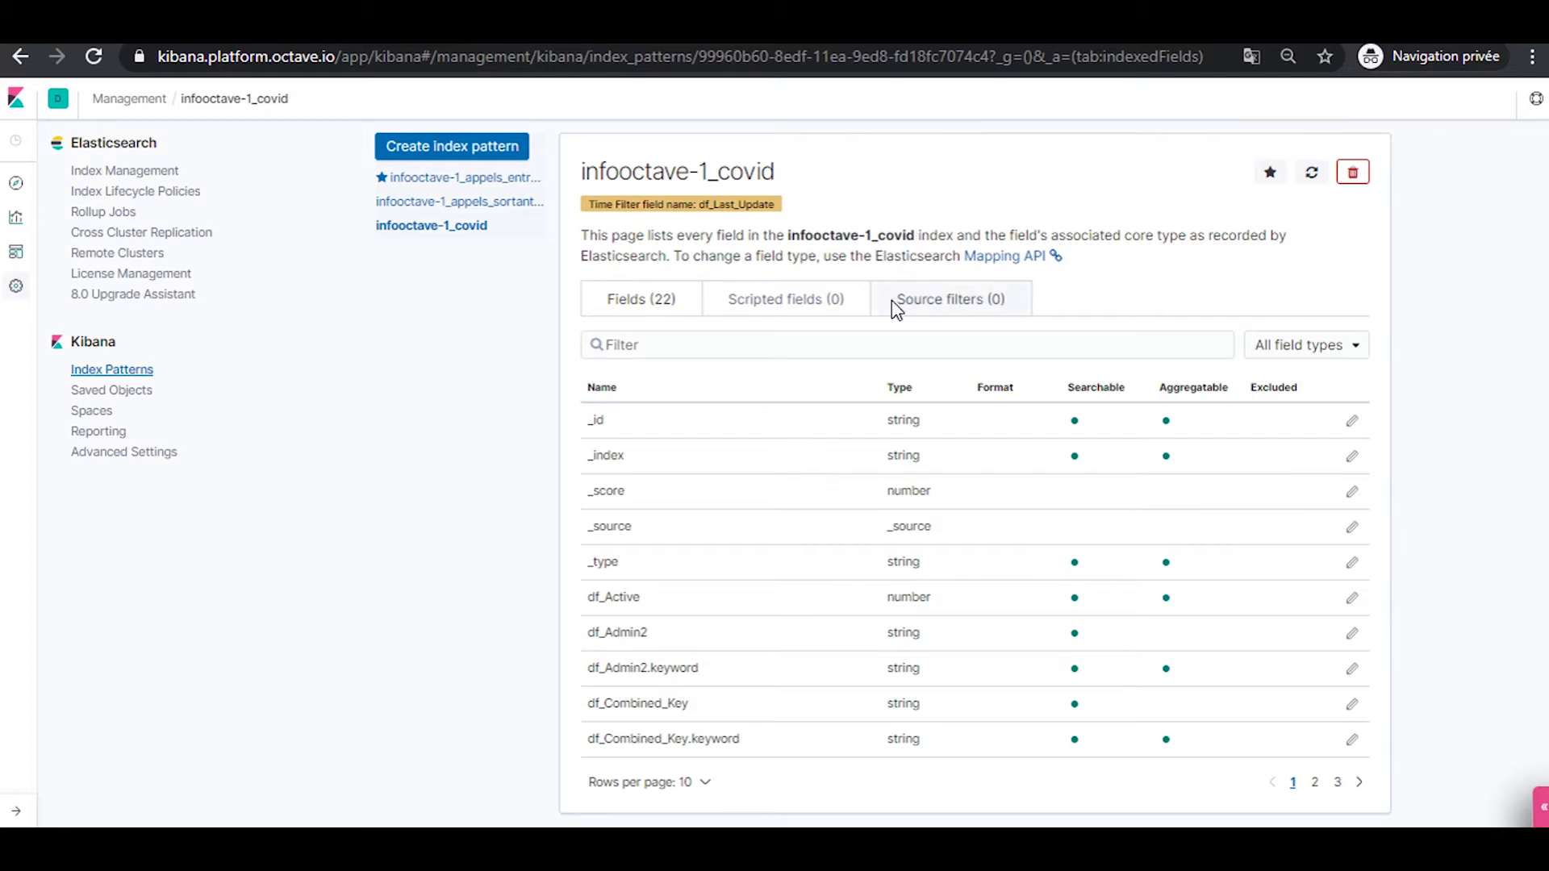
Show 25 rows per page in the infooctave-1_covid field list and review all its fields and types
left_click(607, 297)
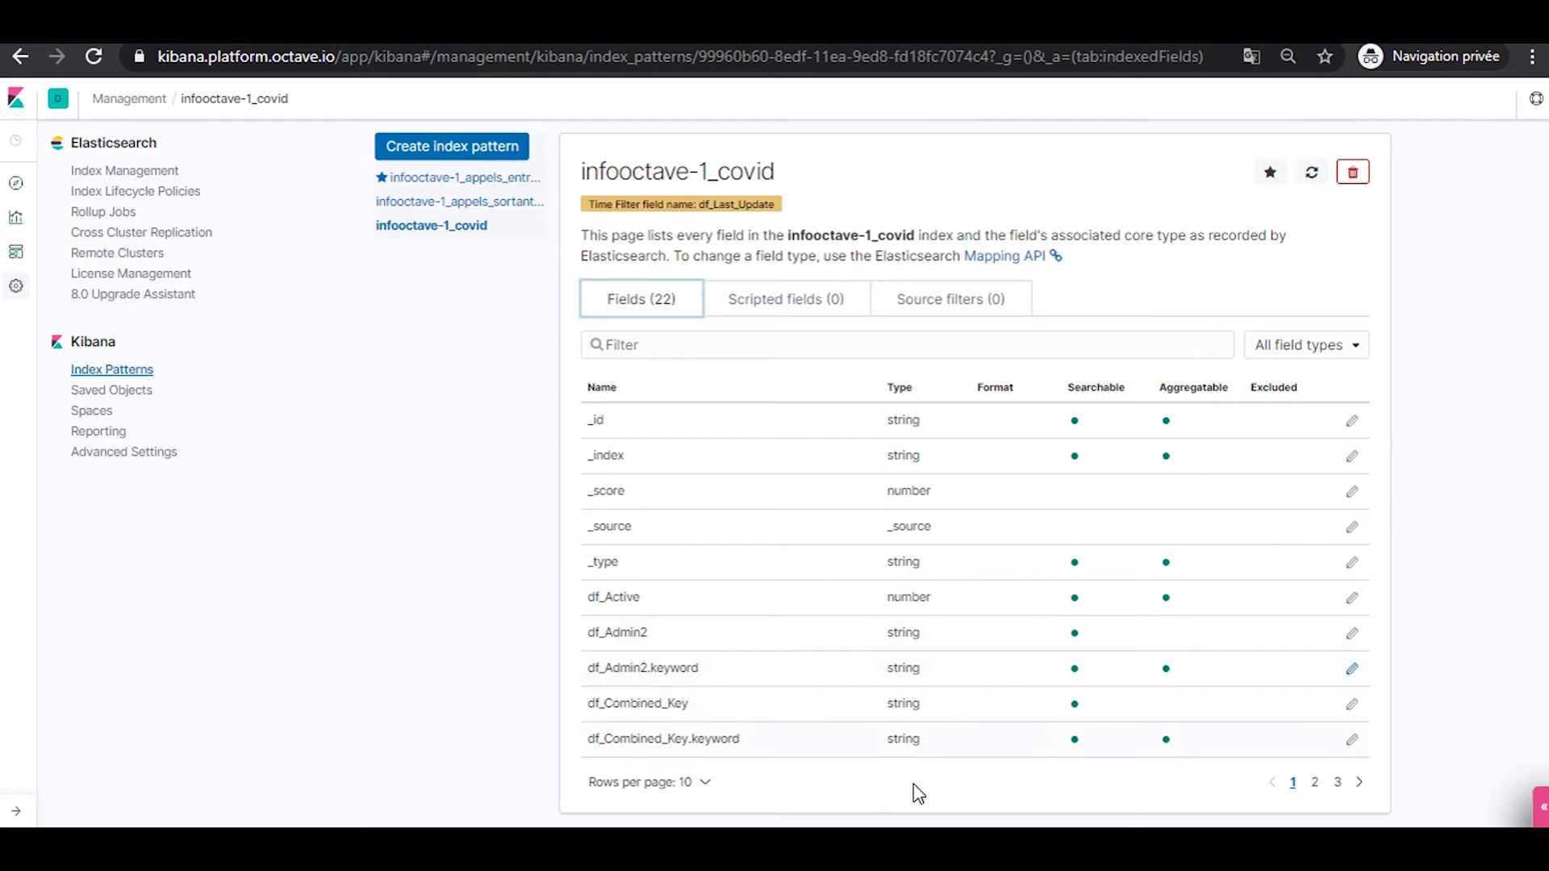
left_click(687, 786)
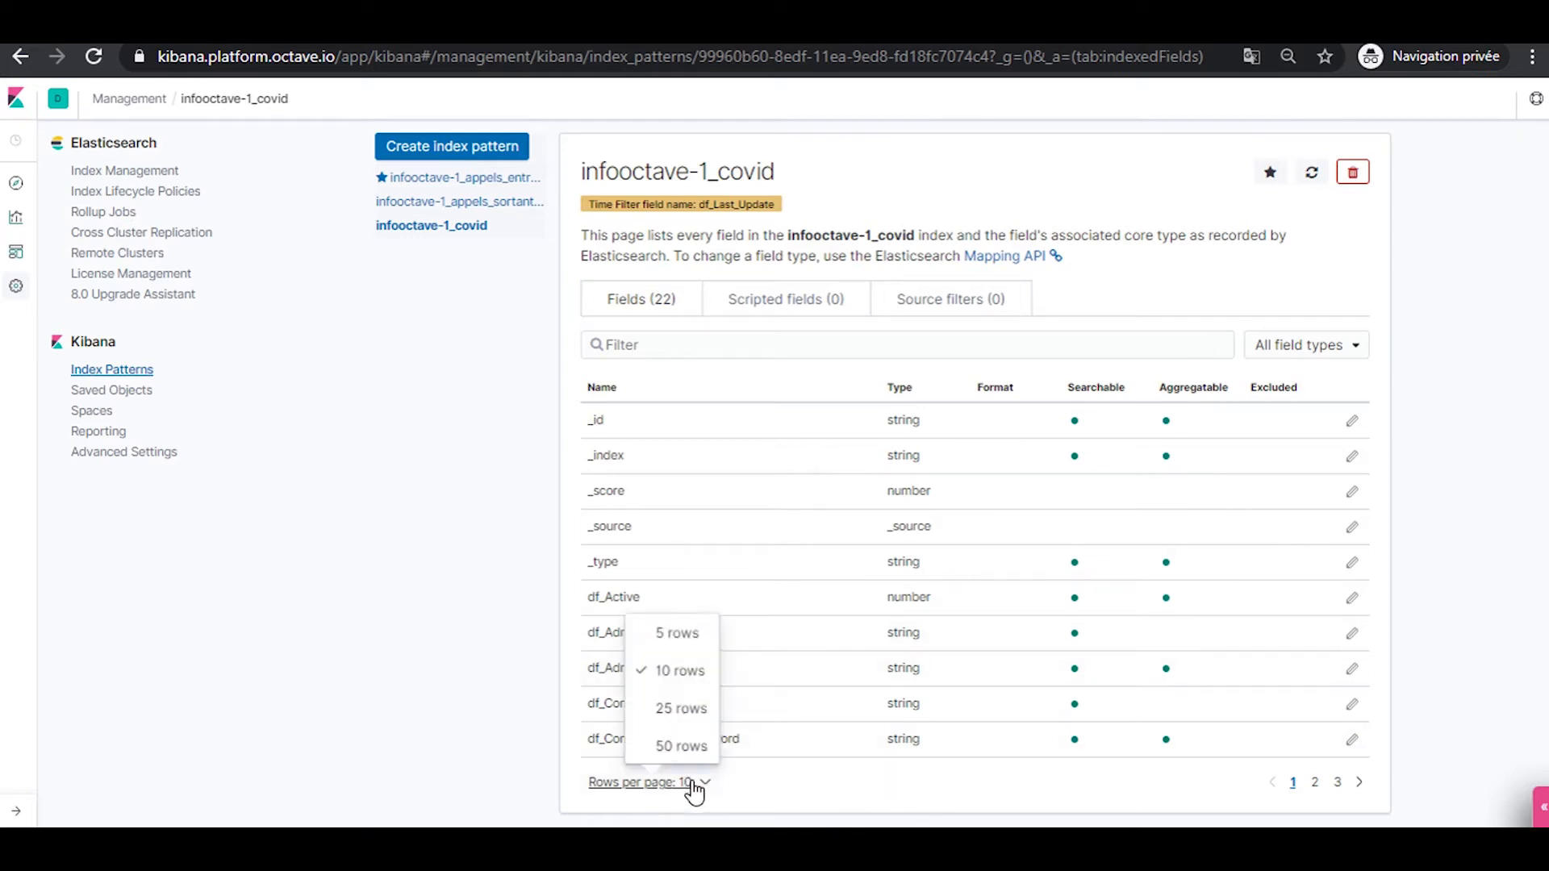
left_click(701, 711)
scroll(702, 715, "down", 5)
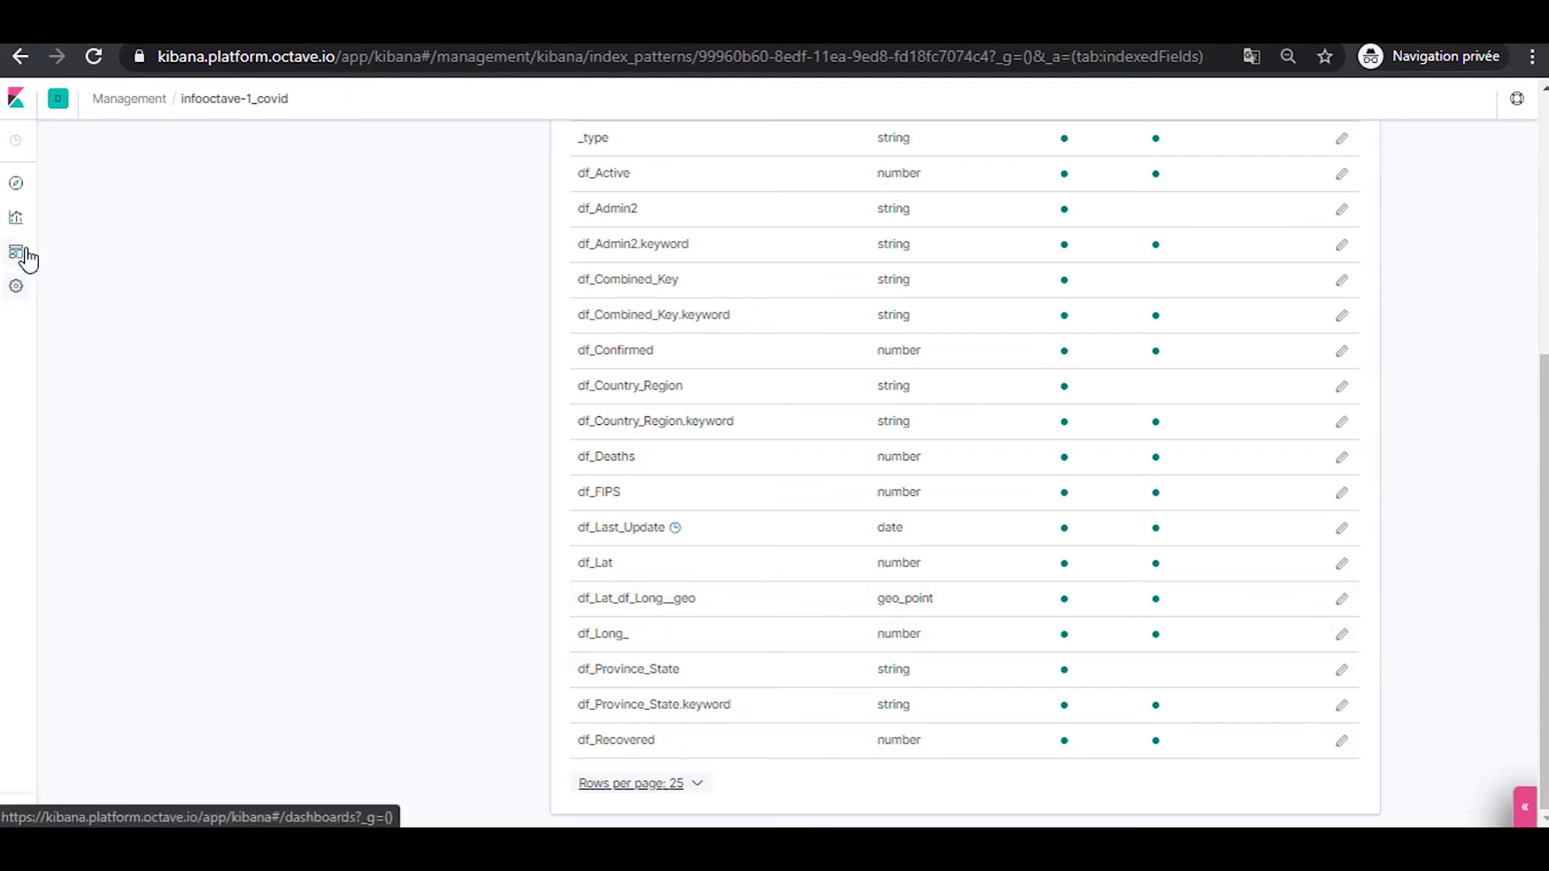
Open Discover and select infooctave-1_covid as the index pattern to explore
left_click(17, 194)
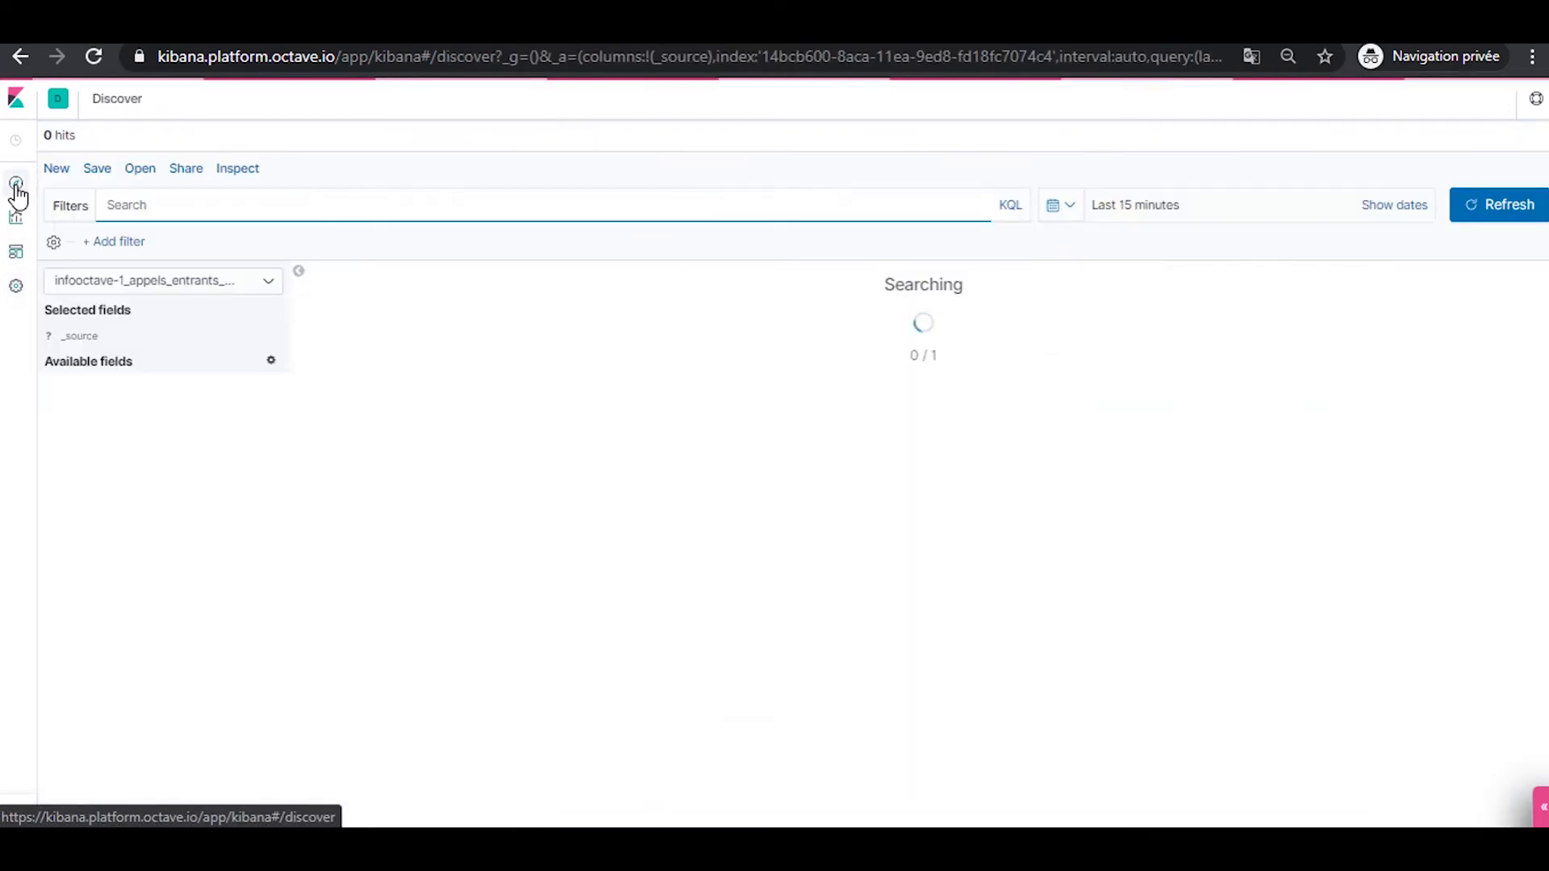
left_click(111, 282)
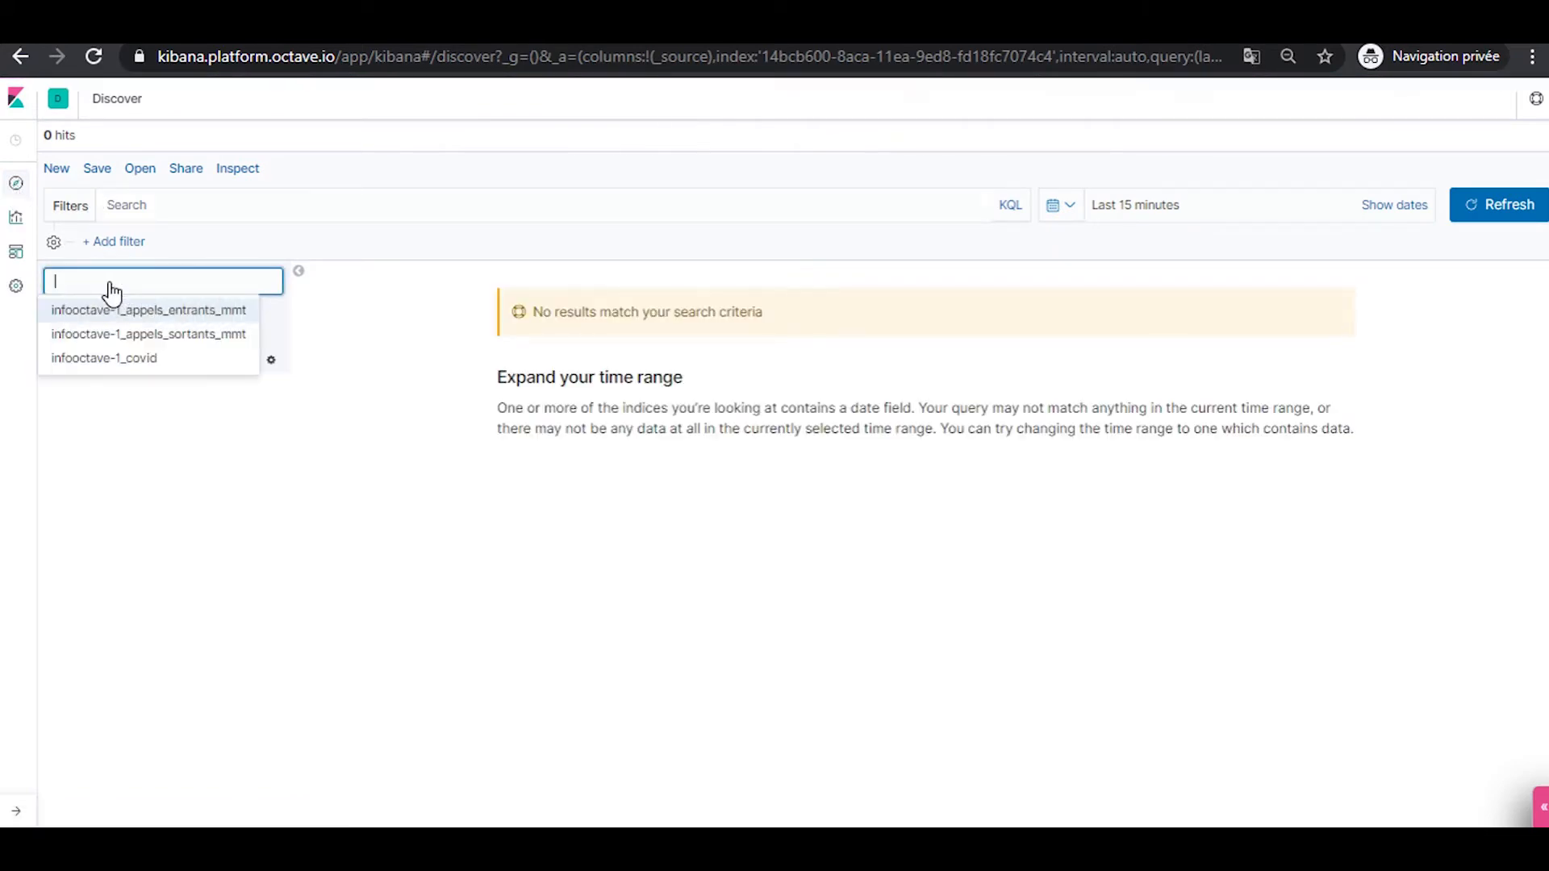
left_click(139, 358)
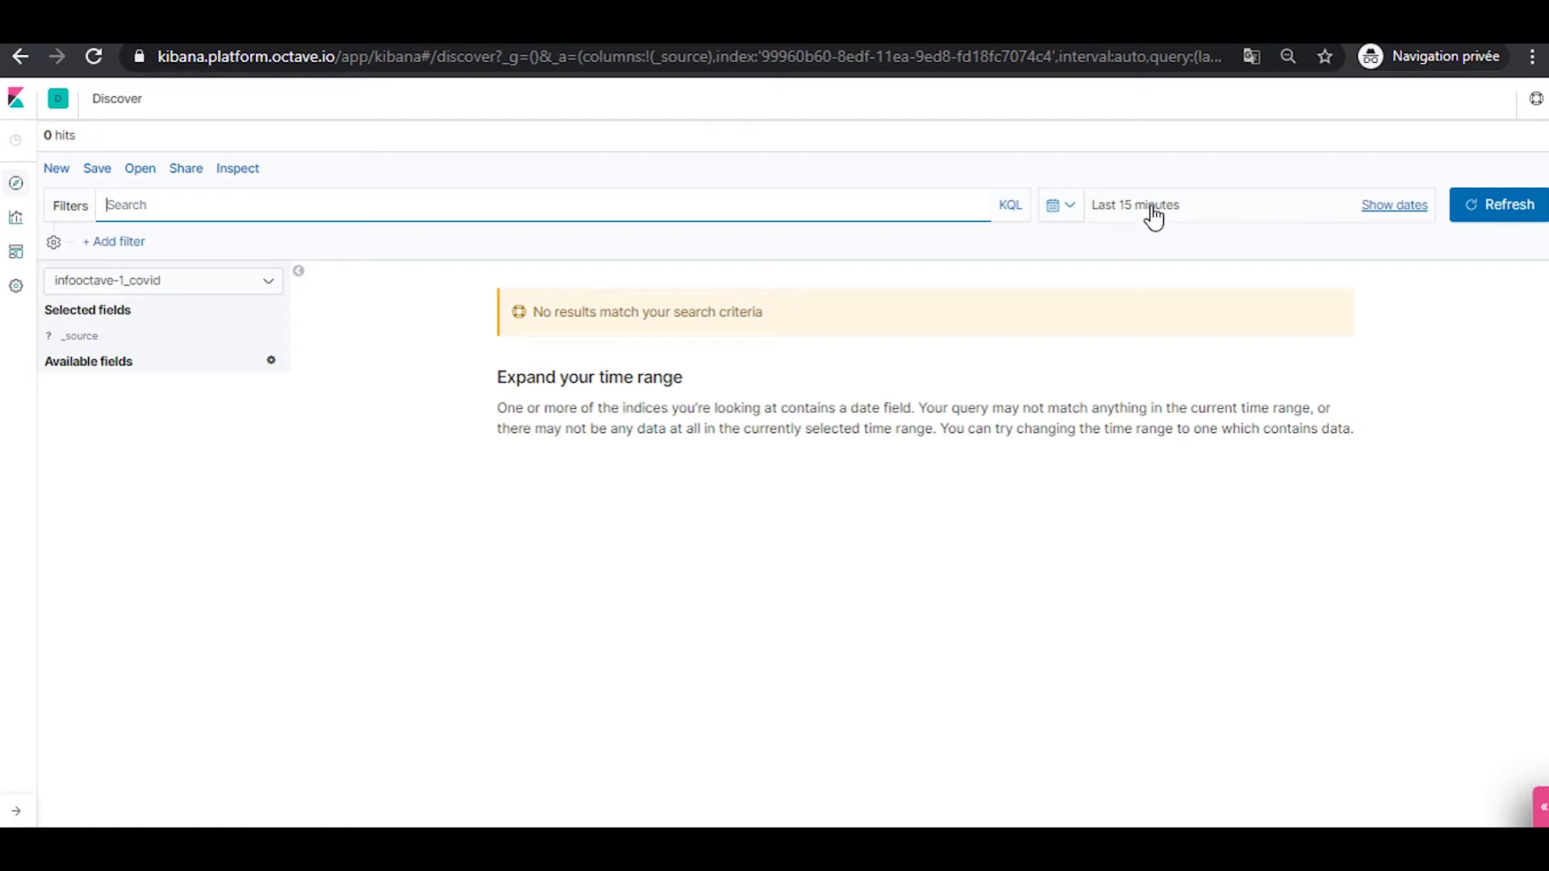
Try to set the time range to the last 15 weeks through Quick select and refresh the results
left_click(1068, 214)
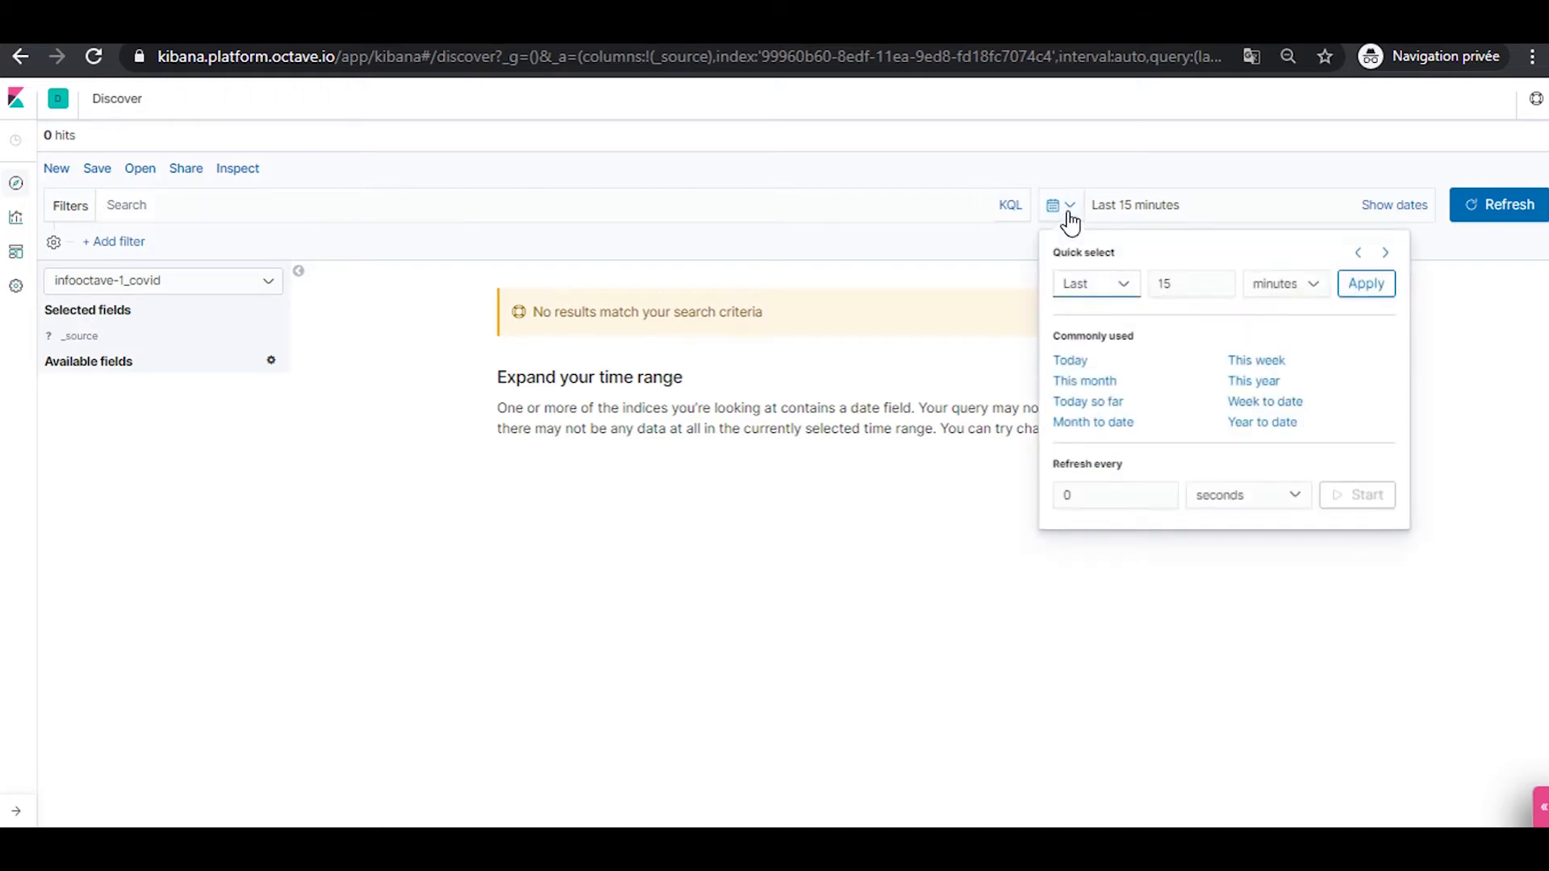
left_click(1315, 287)
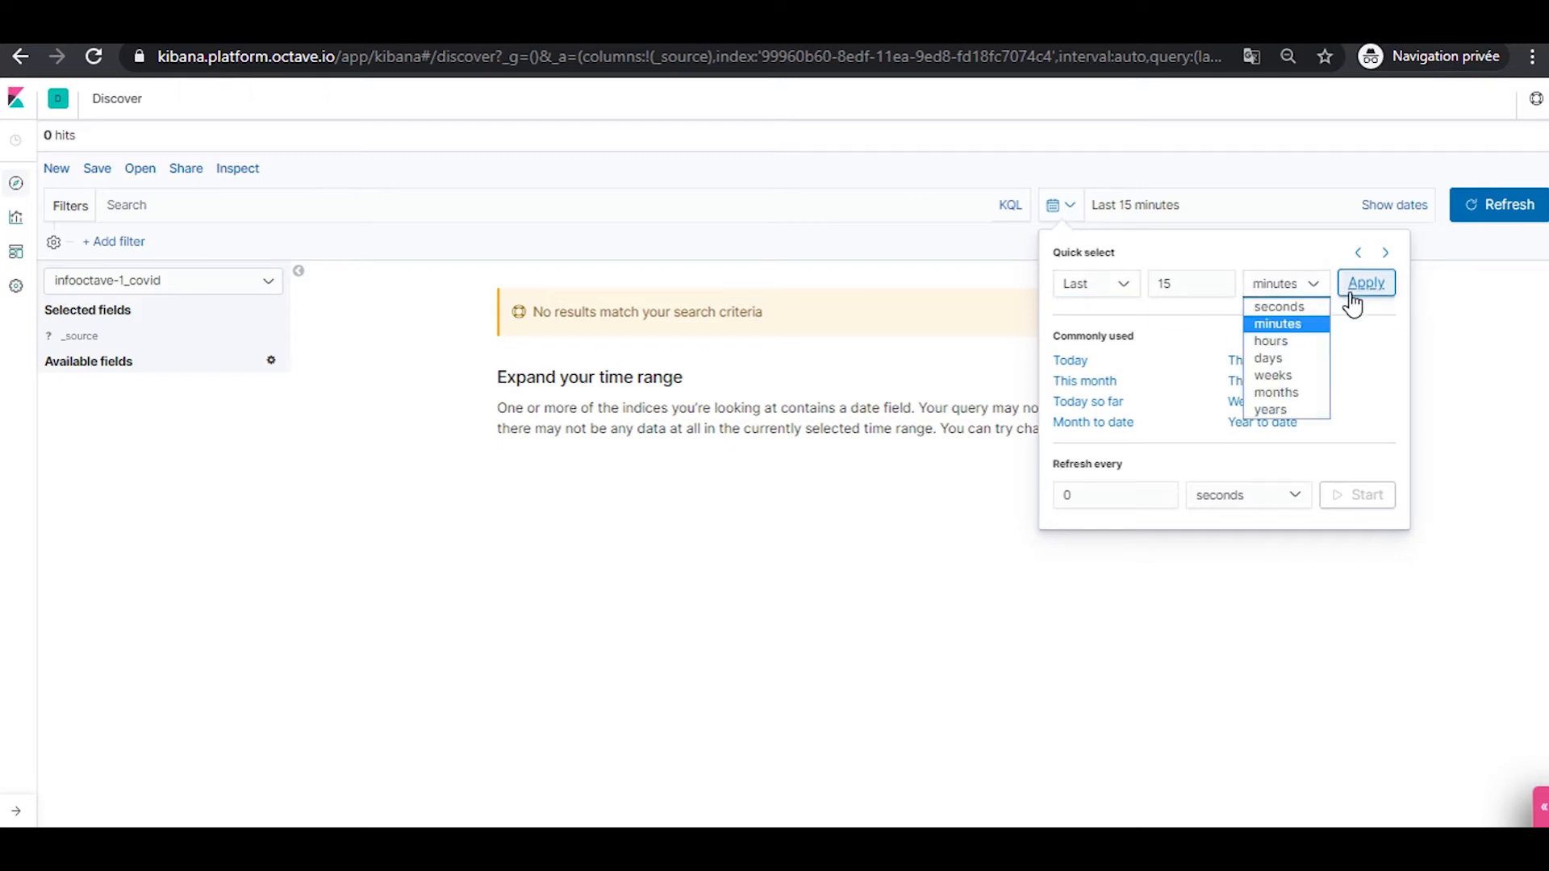
left_click(1283, 376)
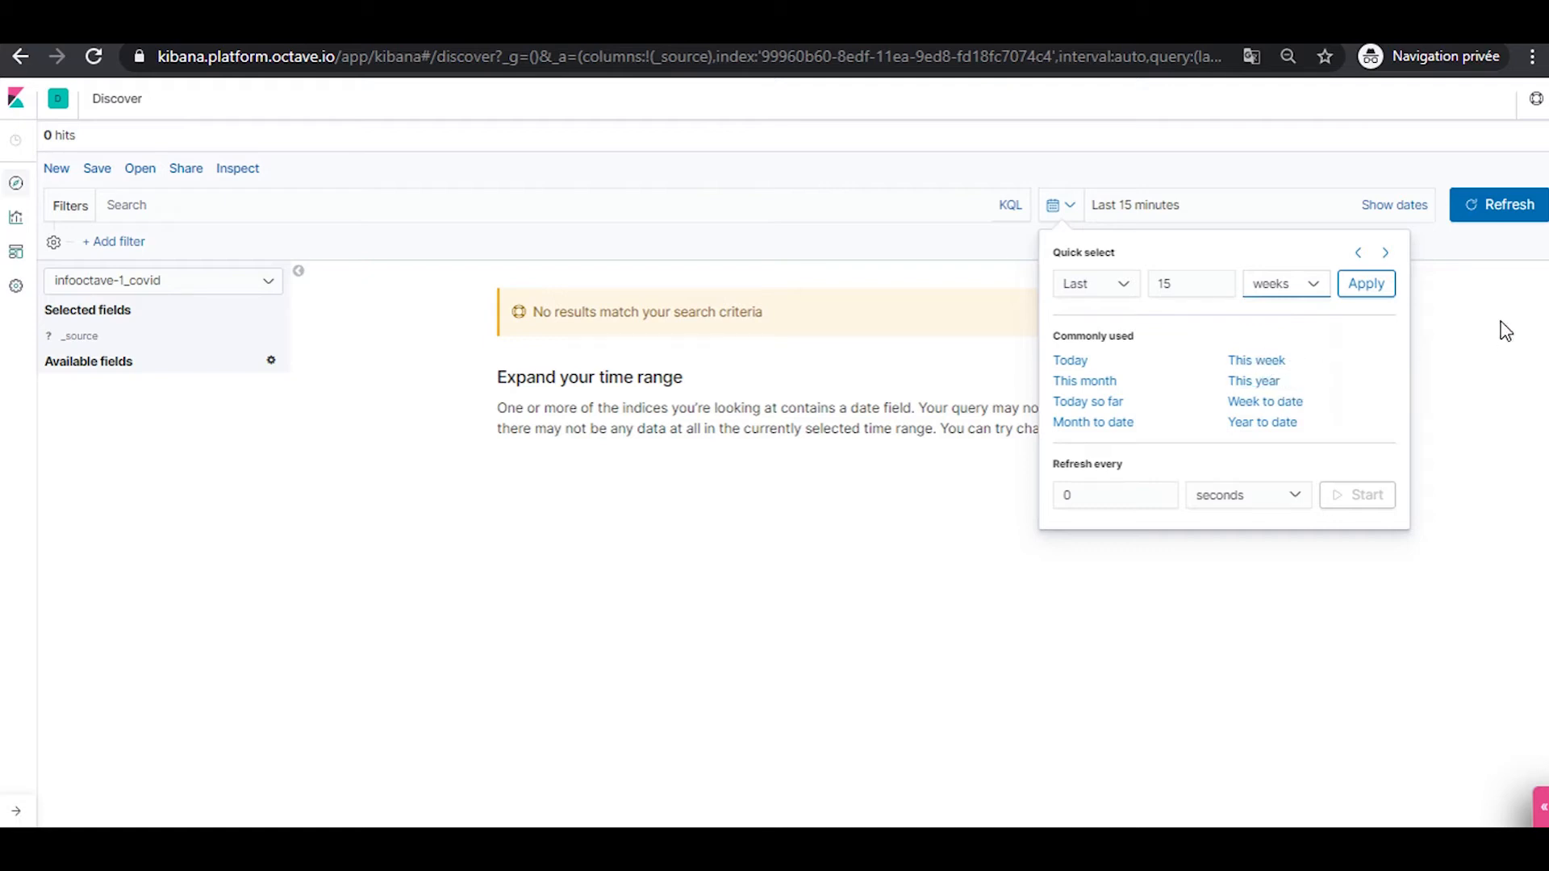
left_click(1498, 222)
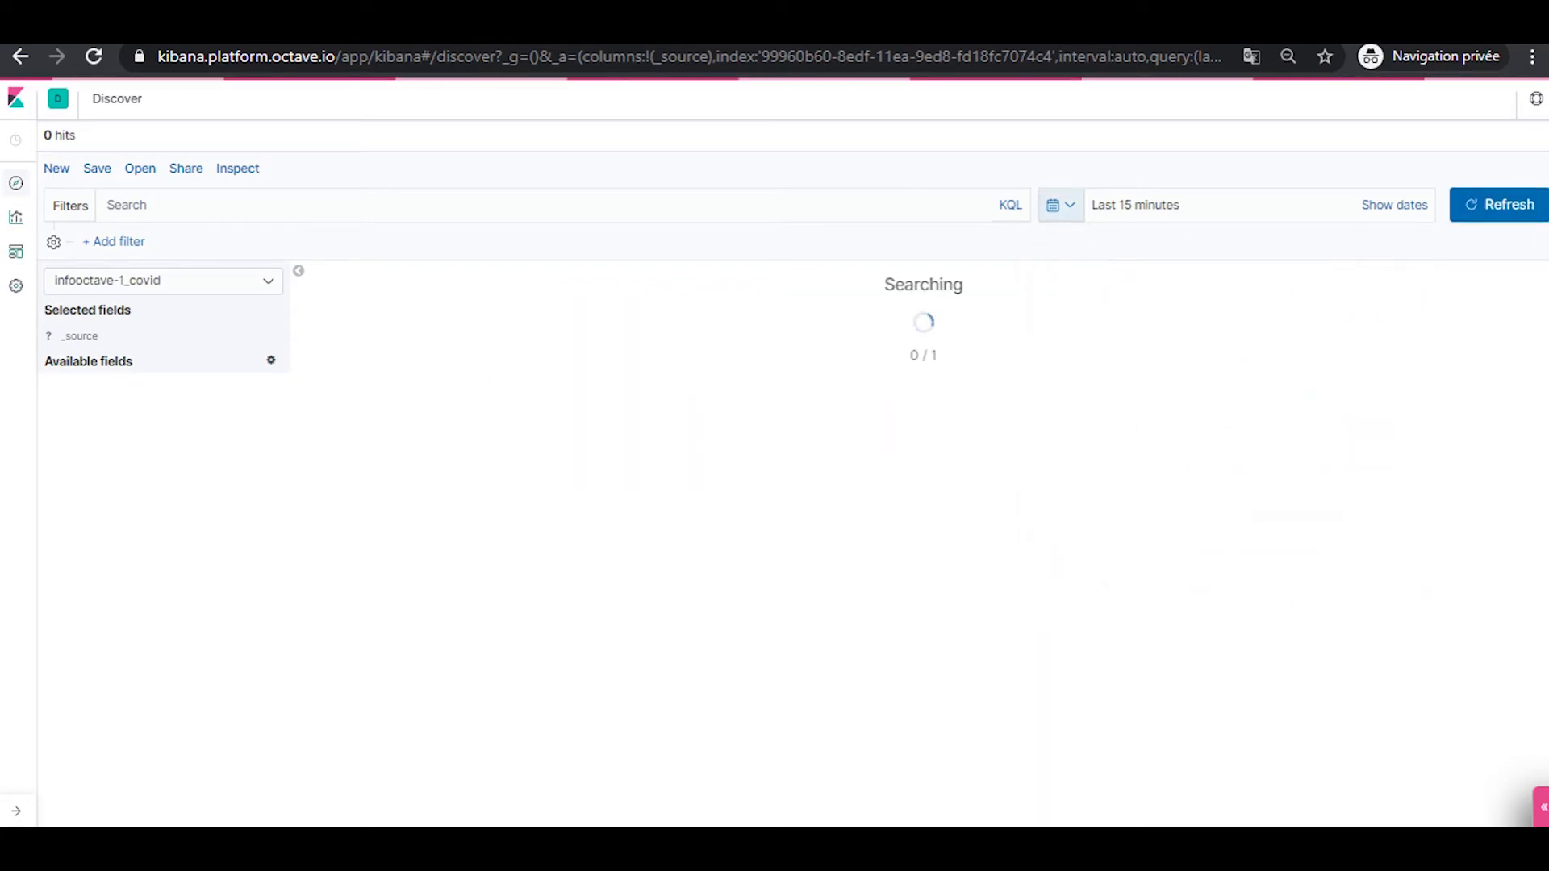
Set the relative start date of the time range to 15 weeks ago and update the results
left_click(1389, 208)
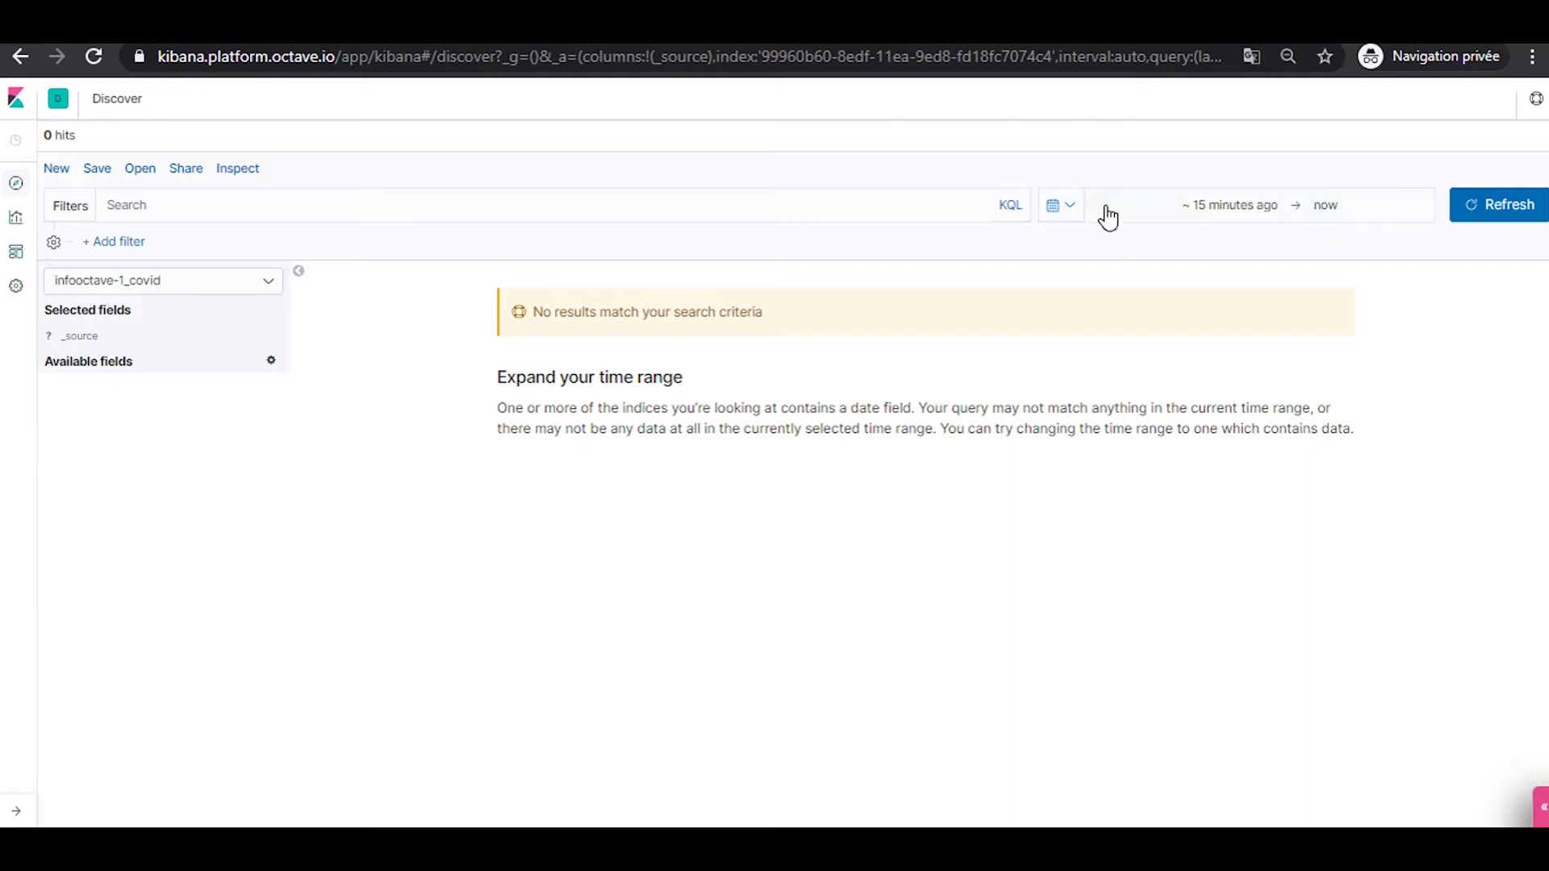
left_click(1205, 207)
left_click(1335, 285)
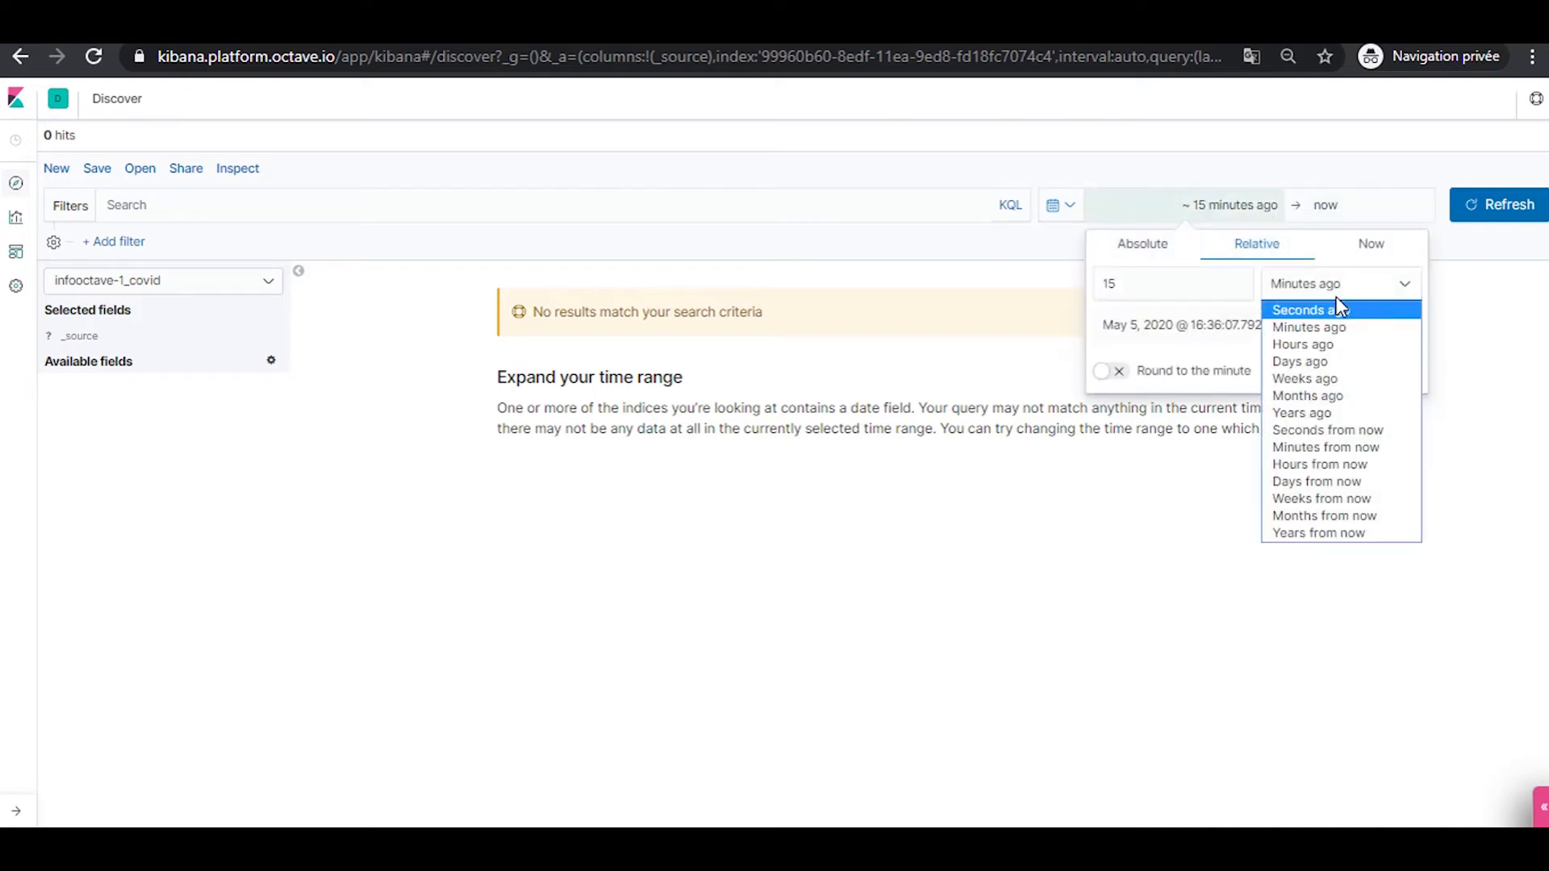
left_click(1332, 378)
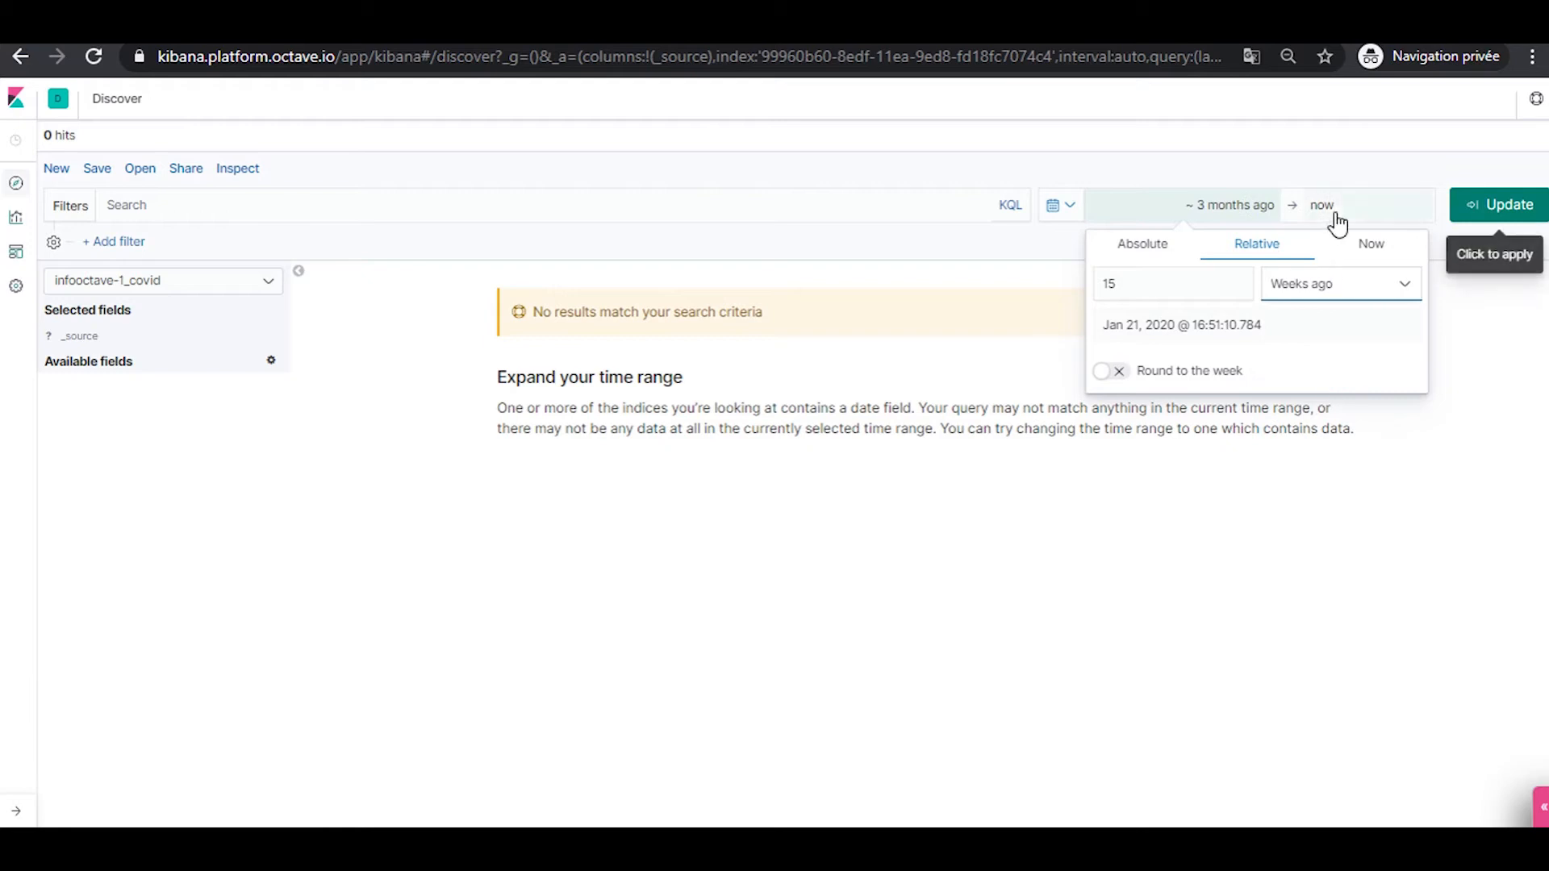
left_click(1384, 224)
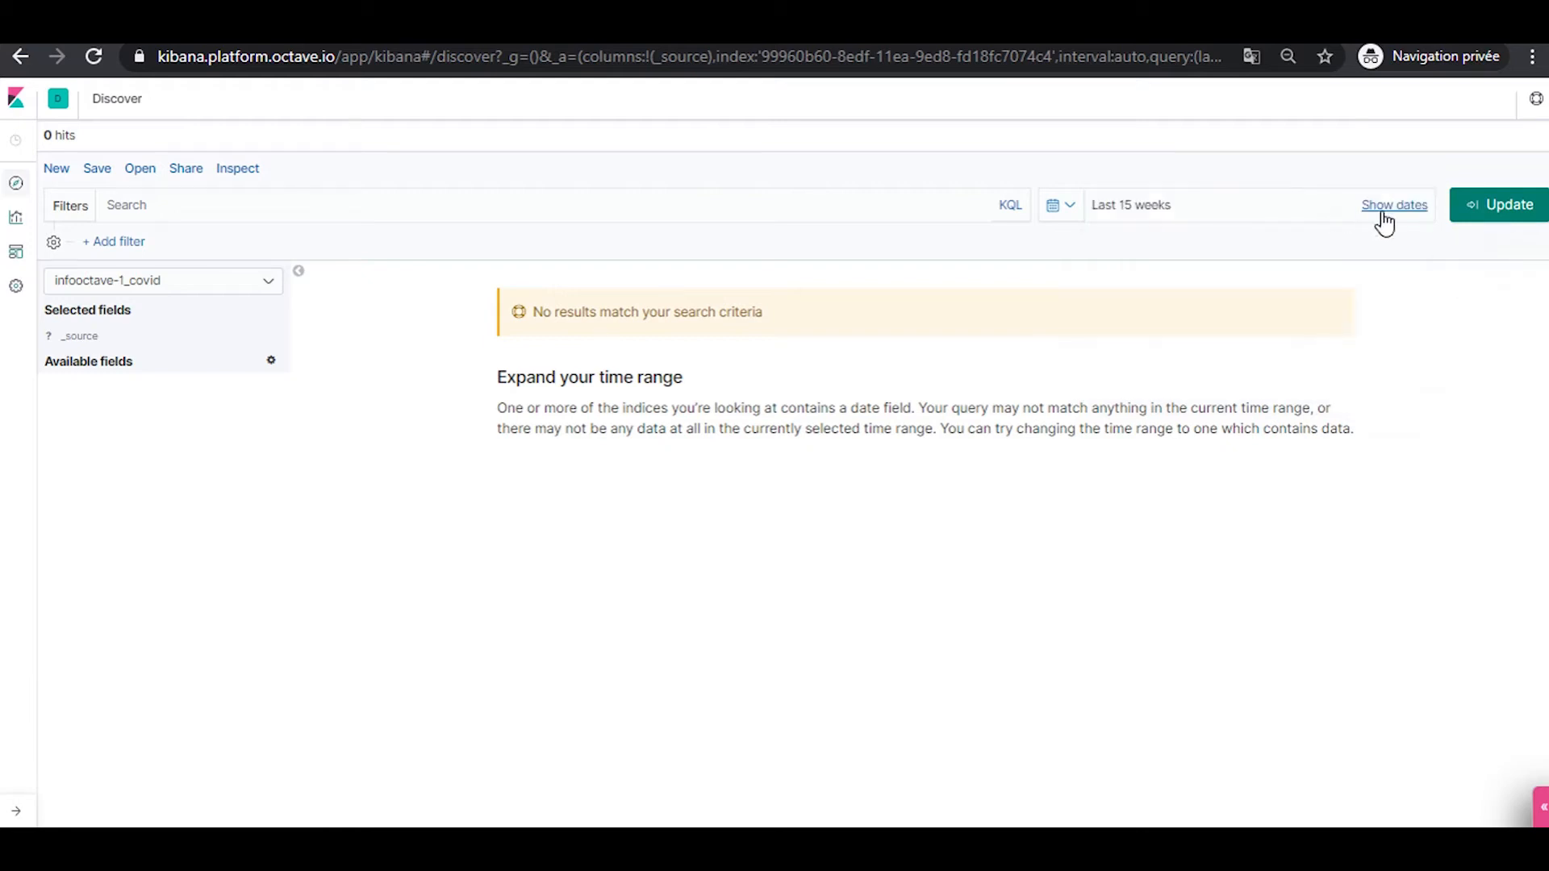
left_click(1496, 211)
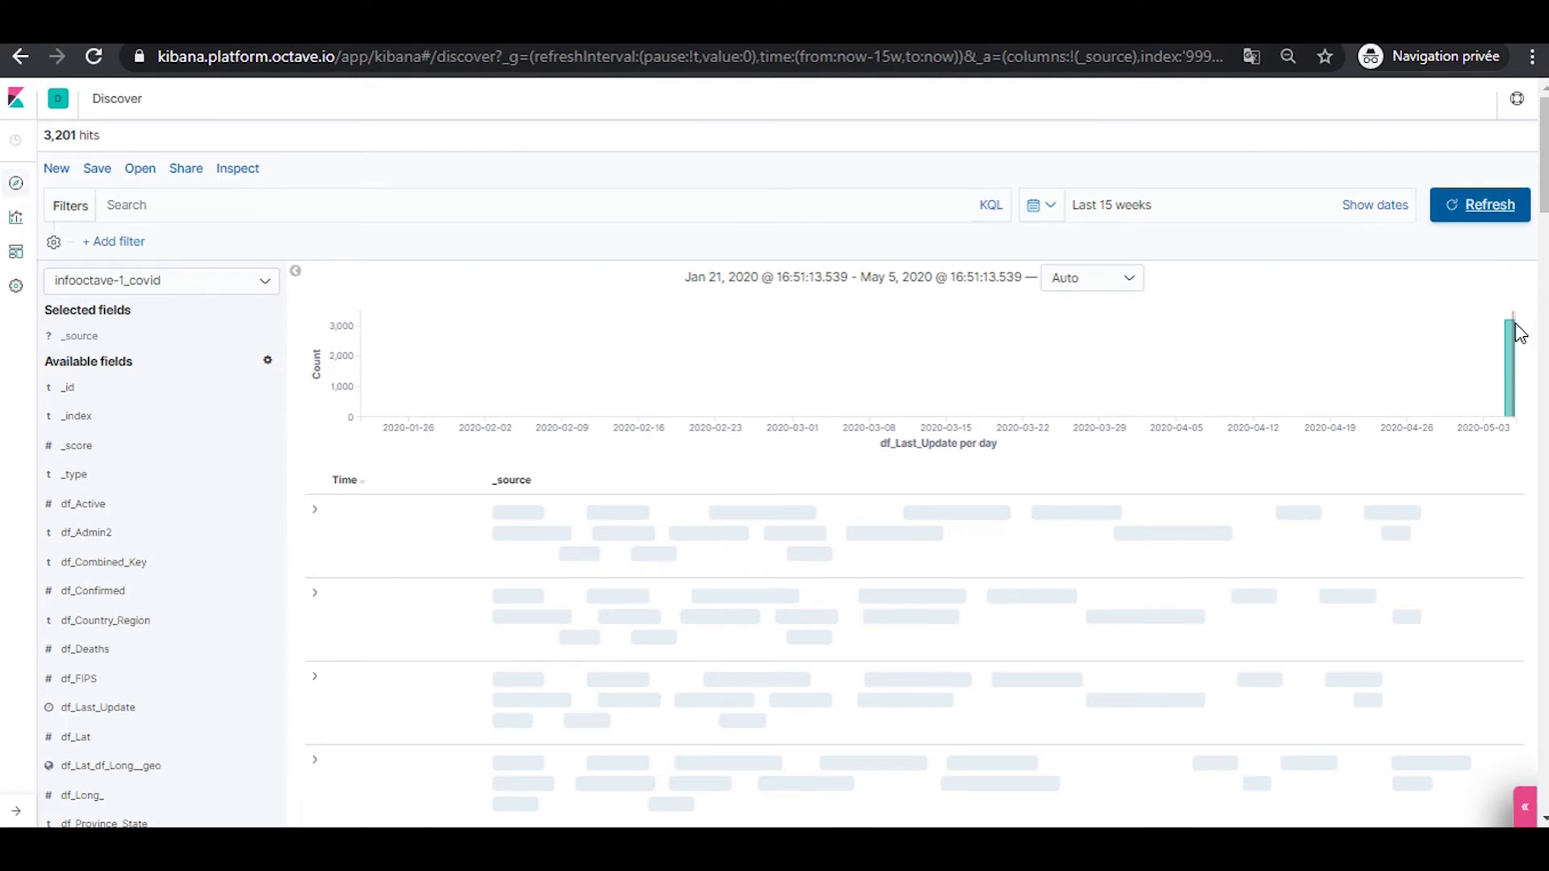
Inspect the bar in the df_Last_Update histogram and check the total number of hits
mouse_move(1512, 345)
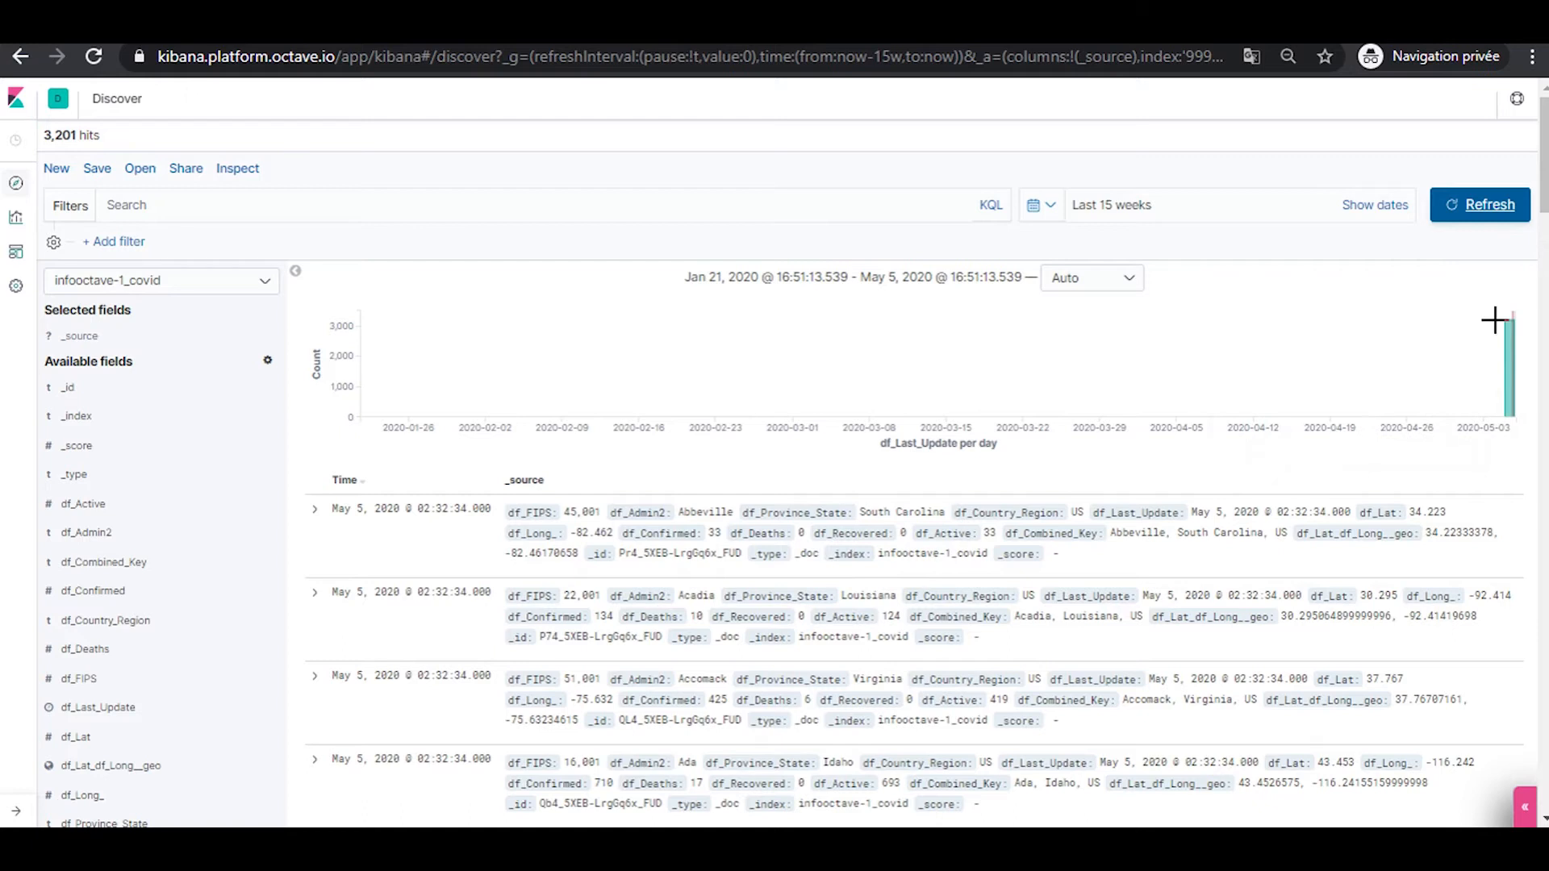
left_click_drag(121, 138, 48, 132)
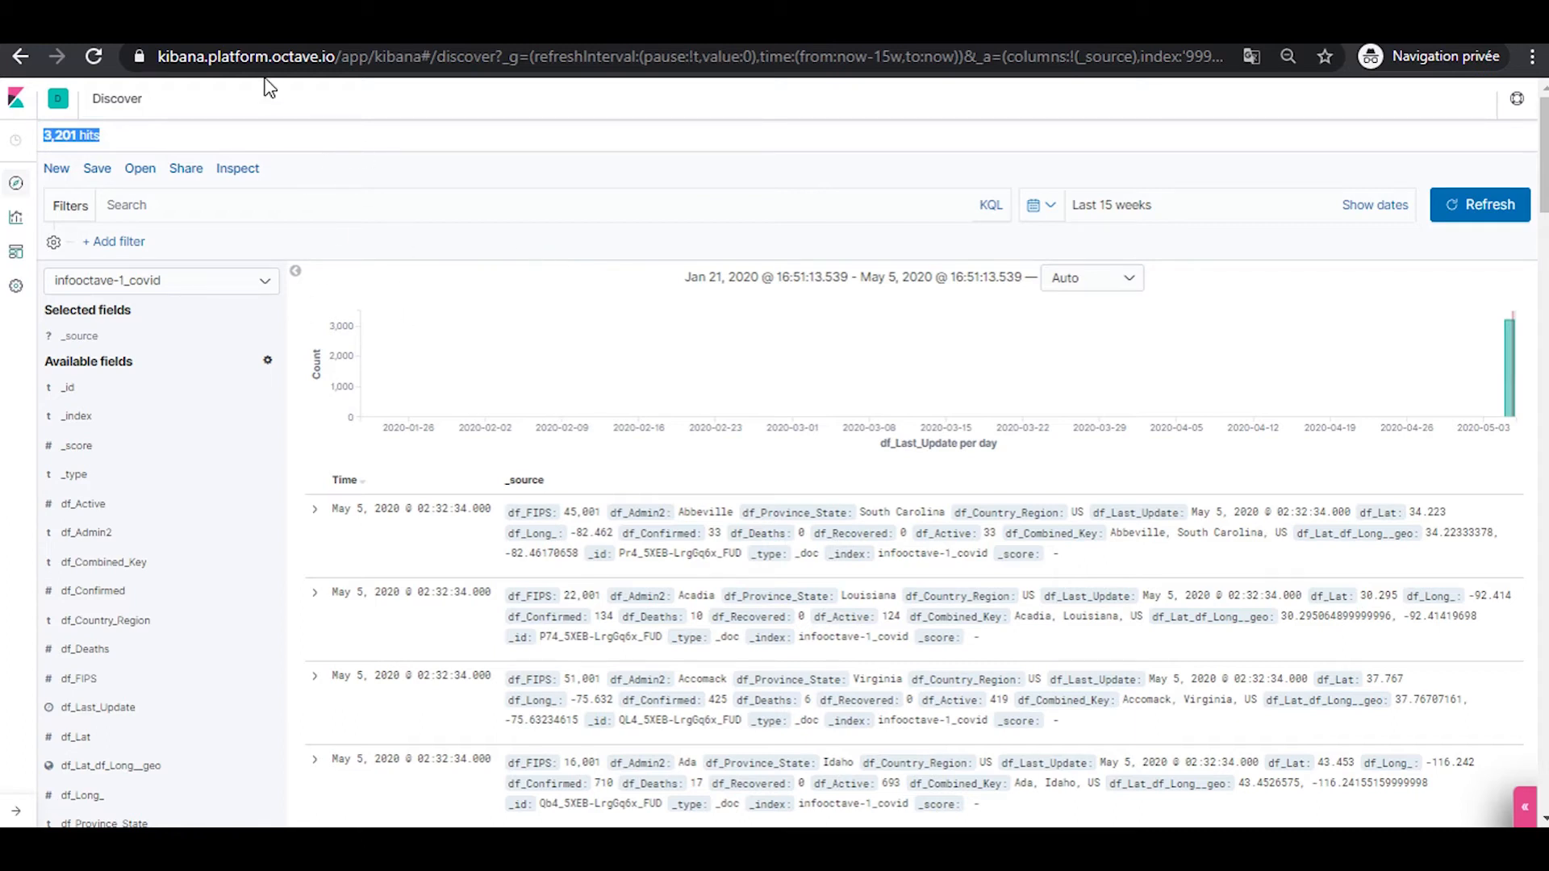
left_click(287, 105)
Translate the Discover page into French and close the translation prompt
left_click(1253, 64)
left_click(1173, 105)
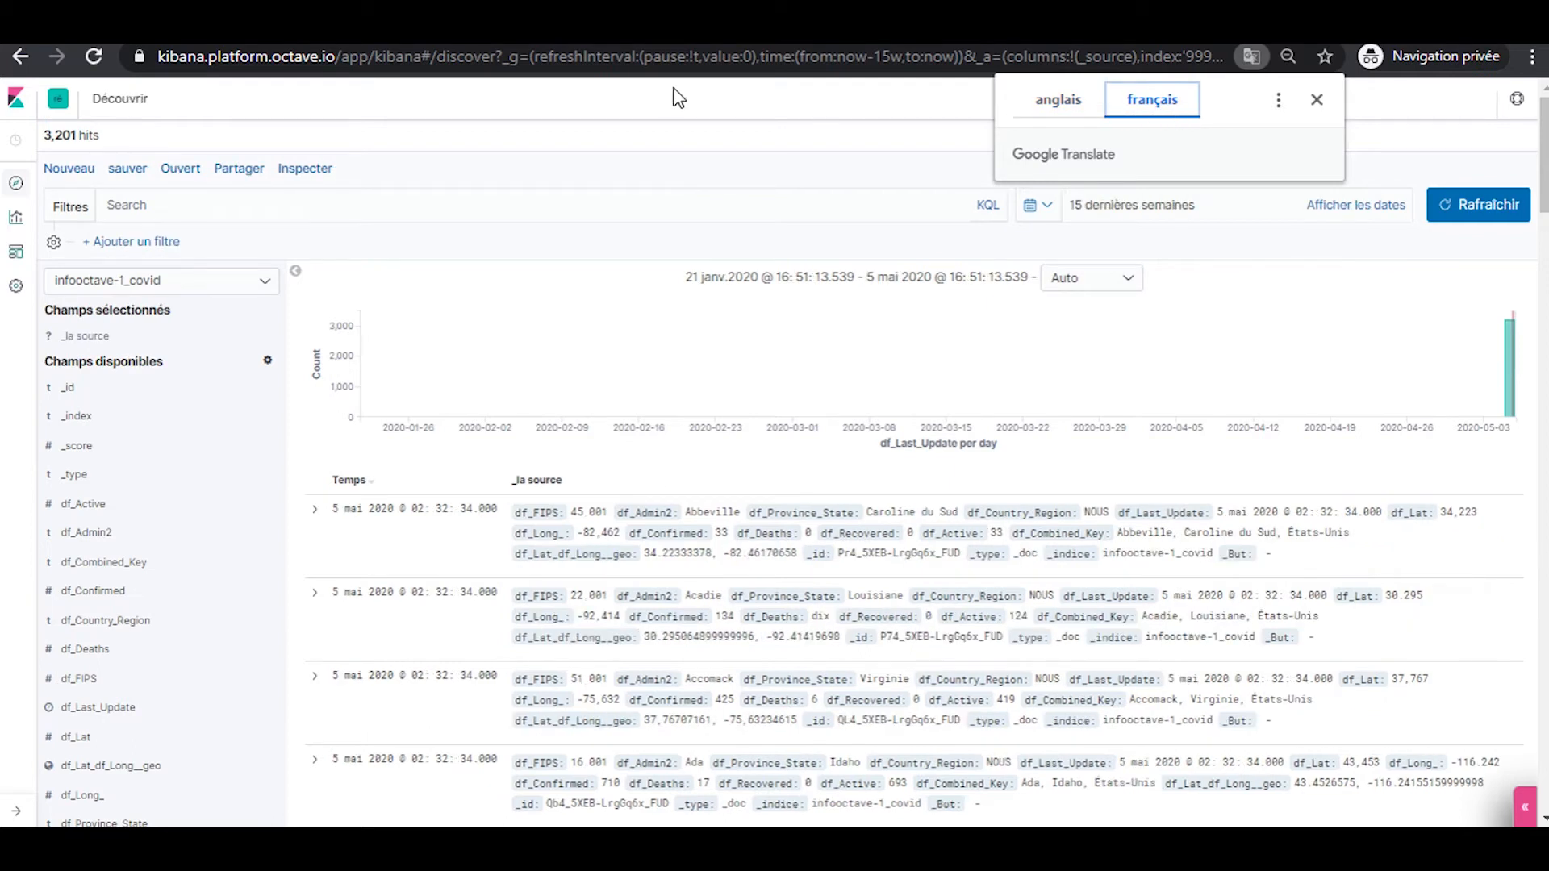
left_click(670, 143)
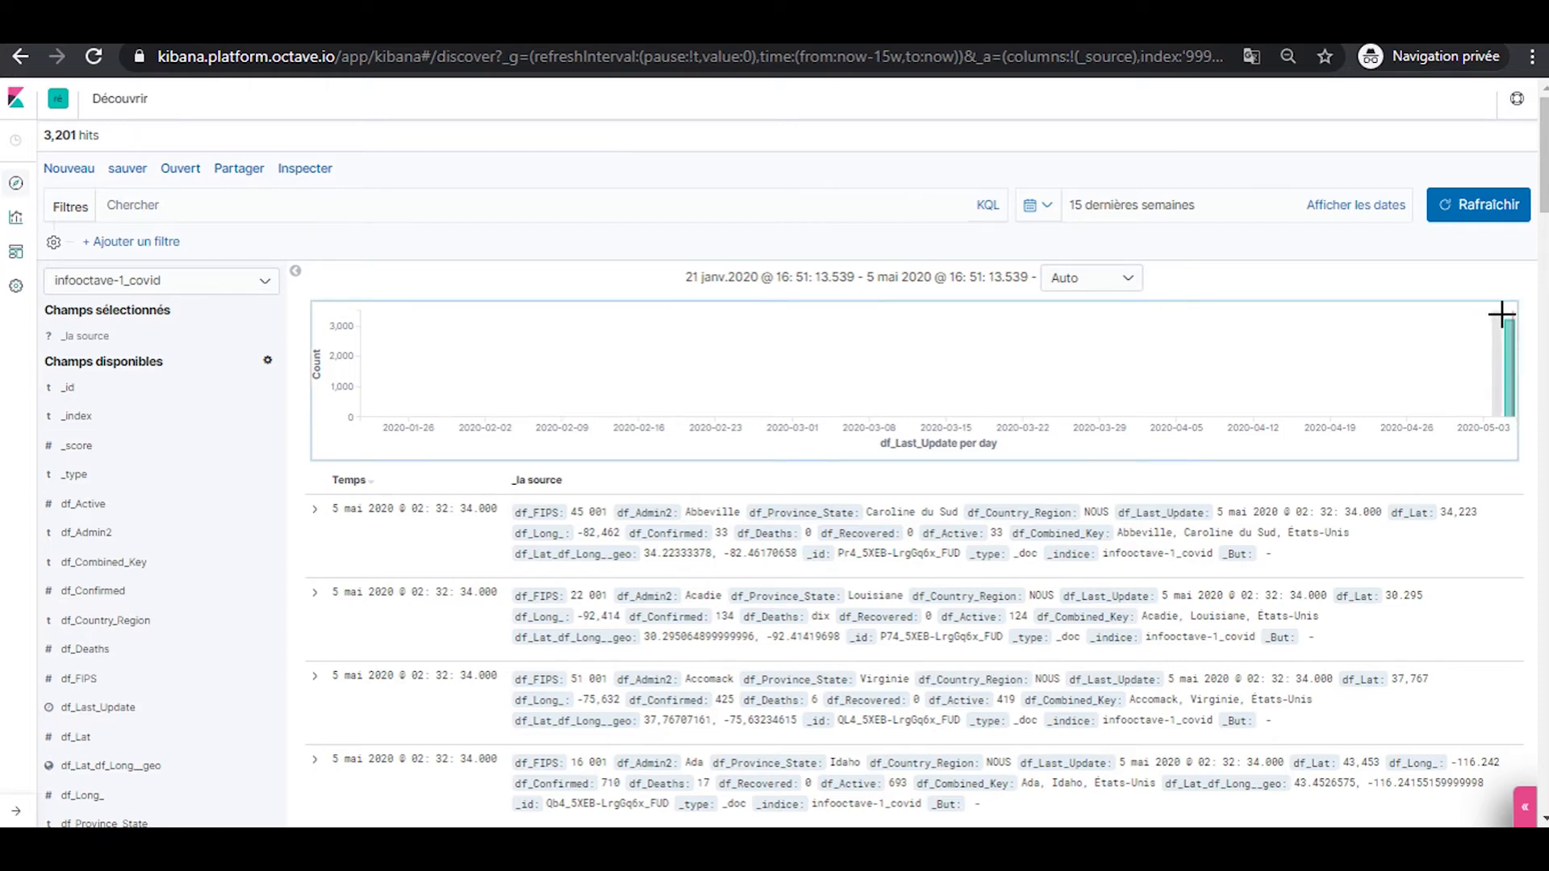
Narrow the histogram's time range around its bar in two passes, to about 01:50–03:17 on May 5, 2020
left_click_drag(1522, 317, 1492, 323)
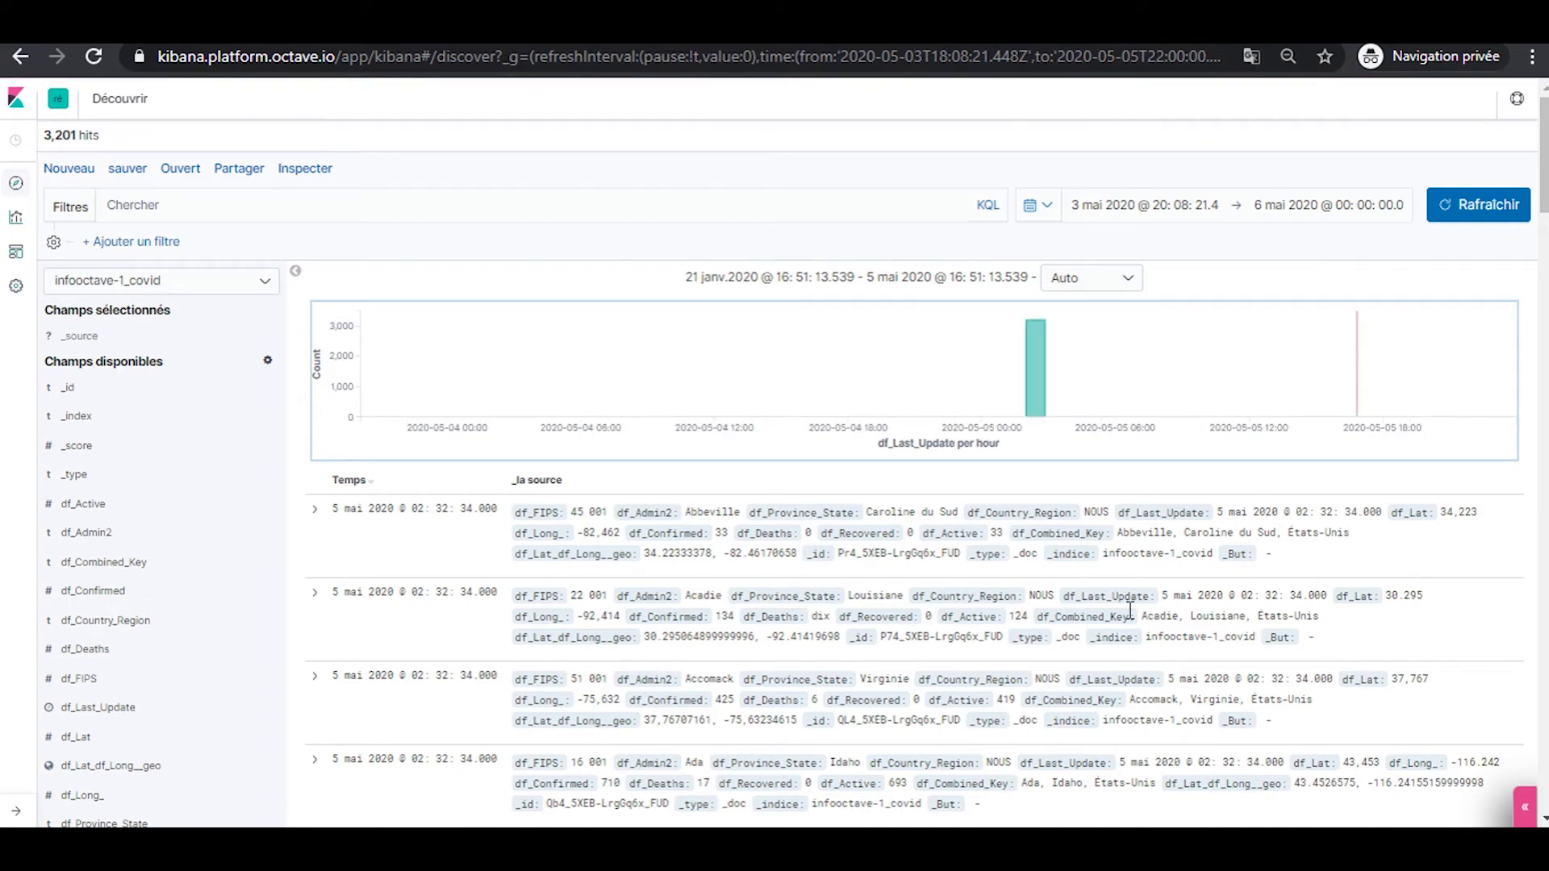
mouse_move(1045, 408)
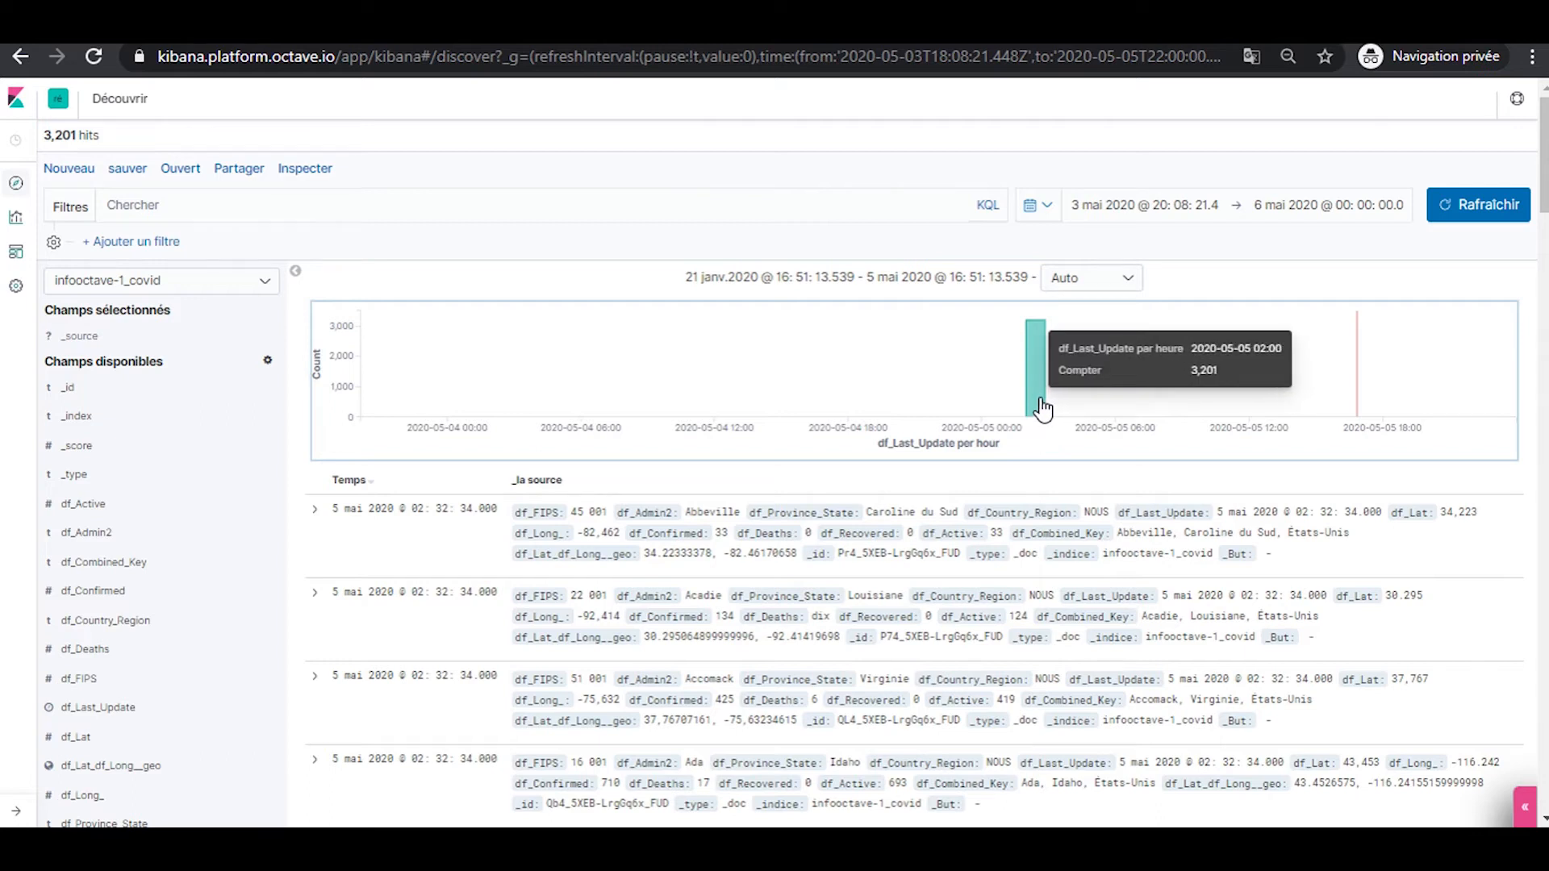
left_click_drag(1022, 314, 1054, 315)
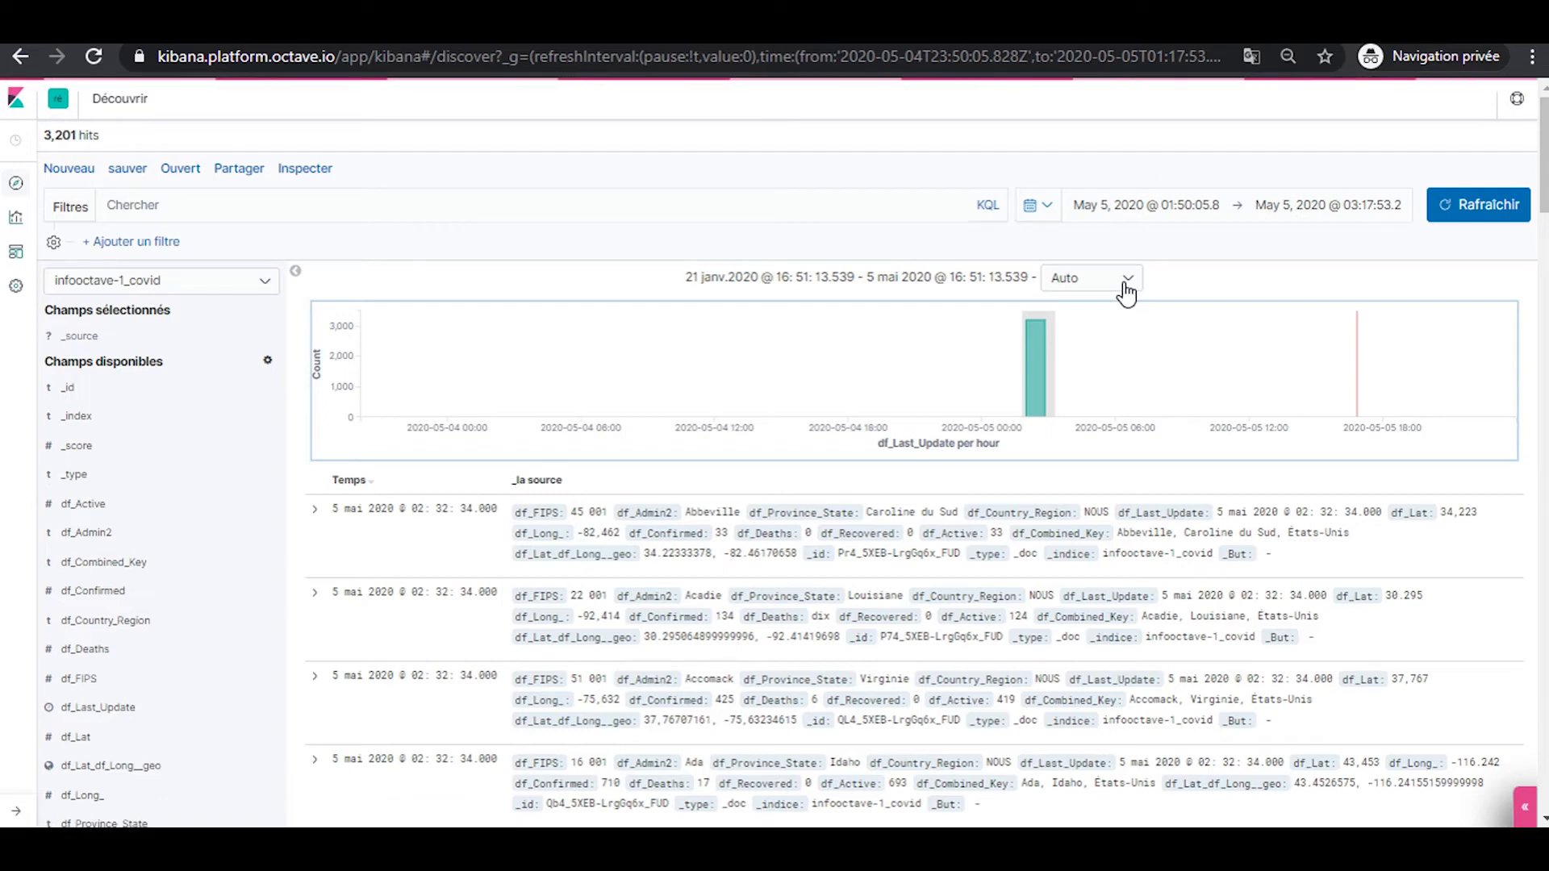
Set the histogram interval to Minute and inspect the bar and the records below it
left_click(1126, 288)
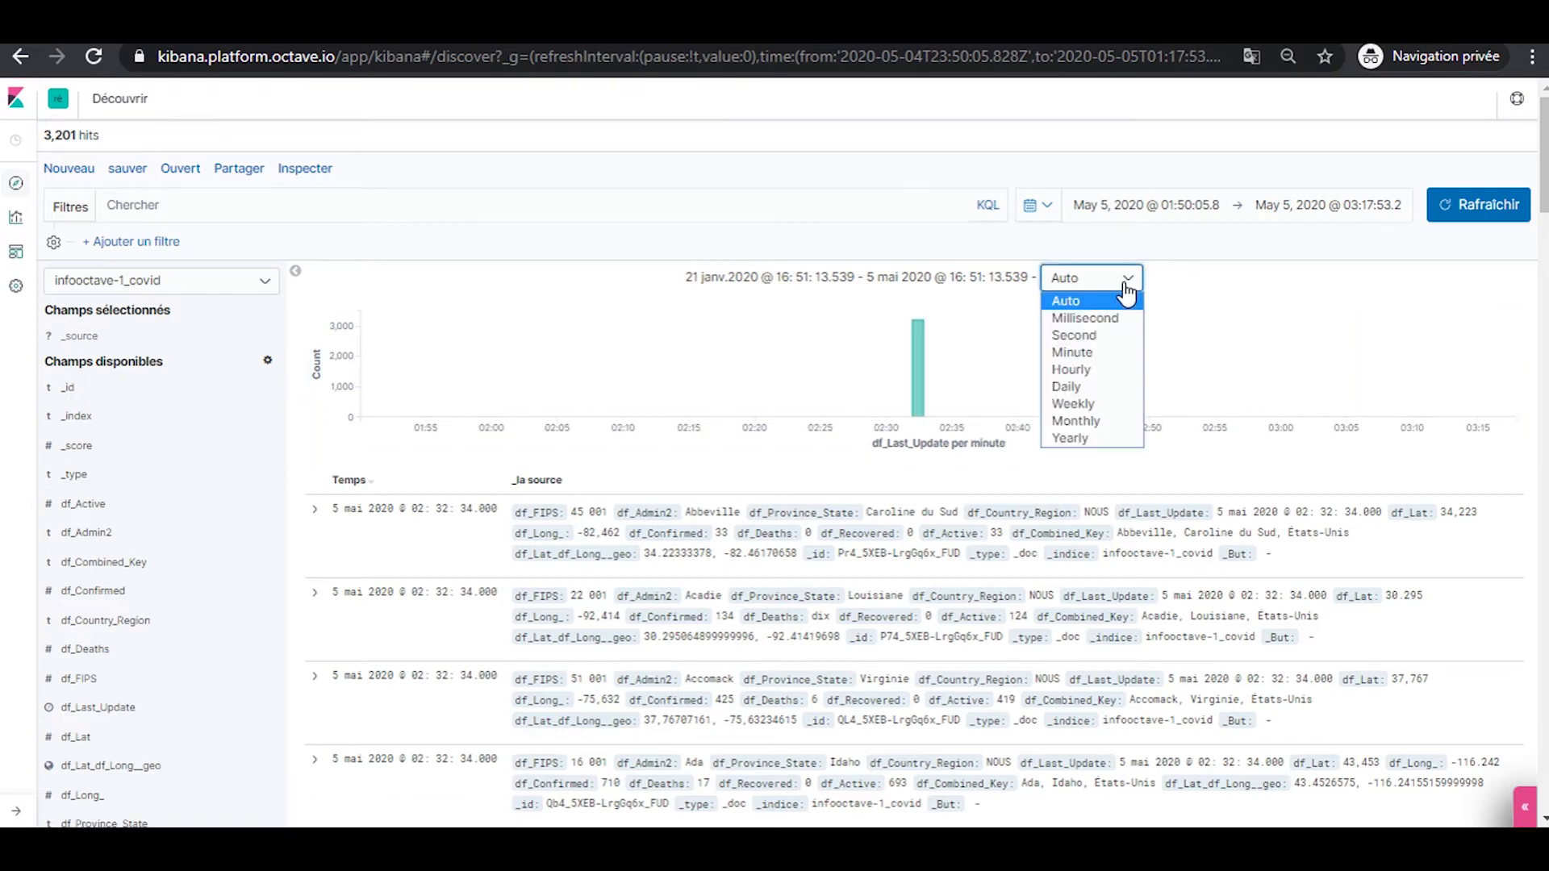
left_click(1093, 359)
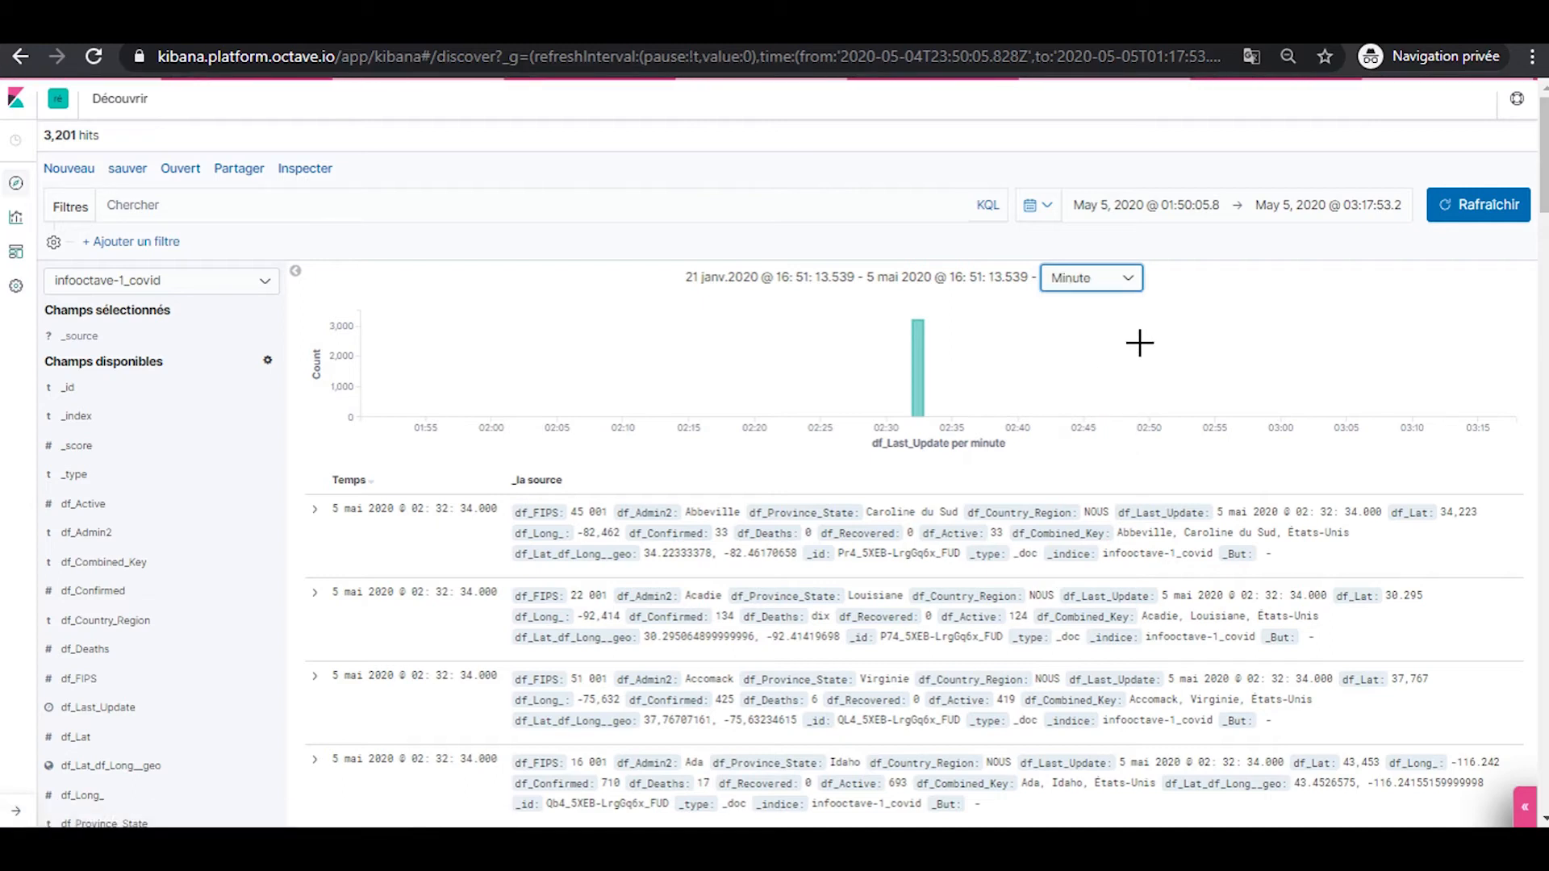
scroll(1190, 337, "down", 3)
scroll(1189, 336, "up", 3)
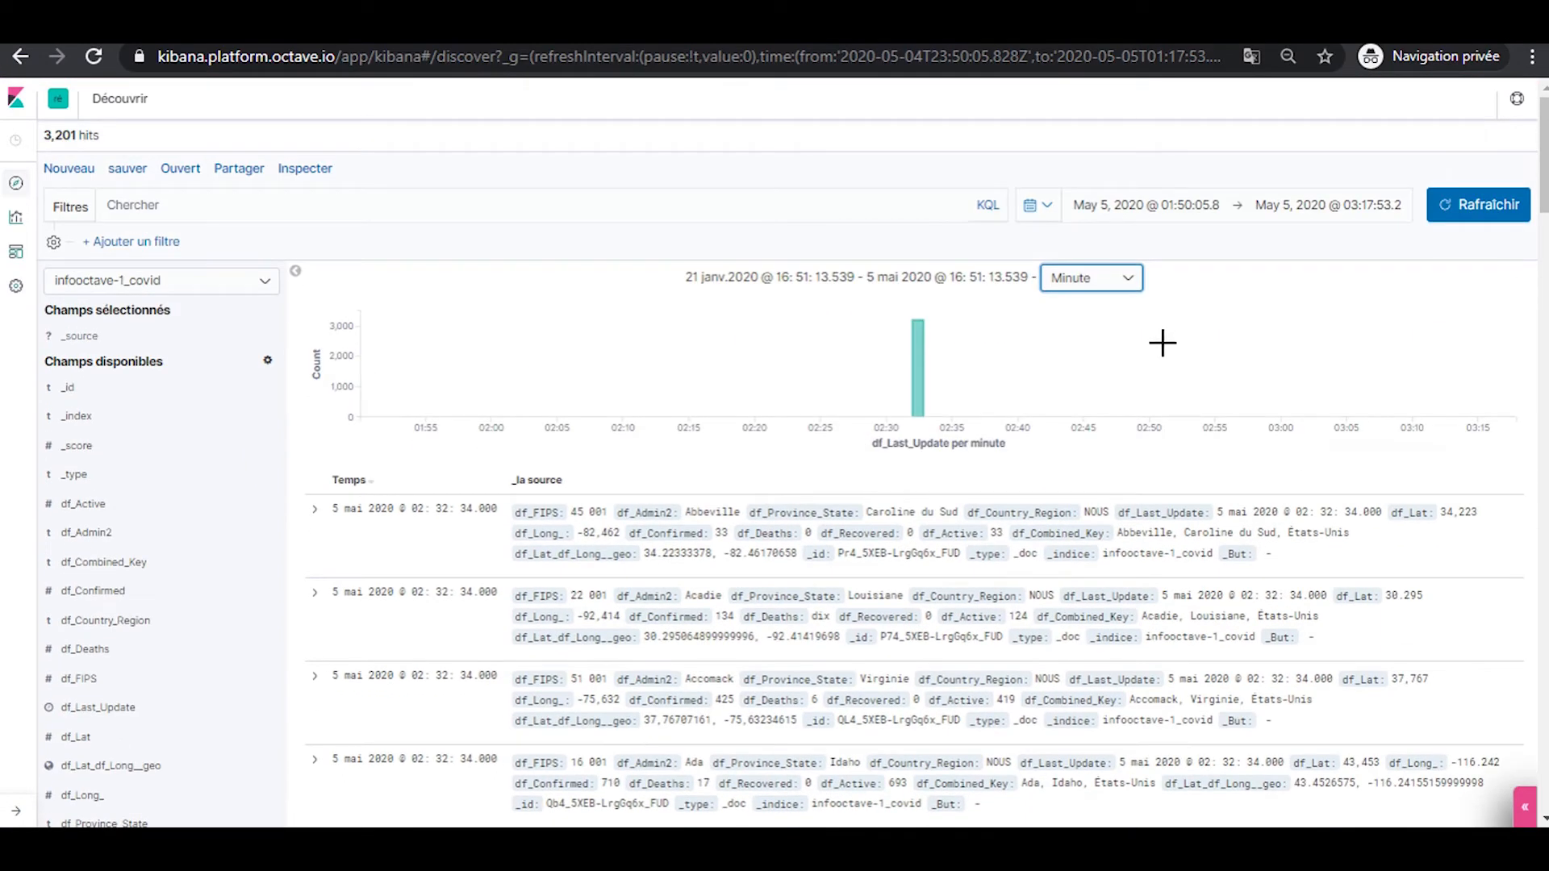
mouse_move(920, 351)
scroll(1141, 664, "down", 4)
scroll(1155, 670, "up", 4)
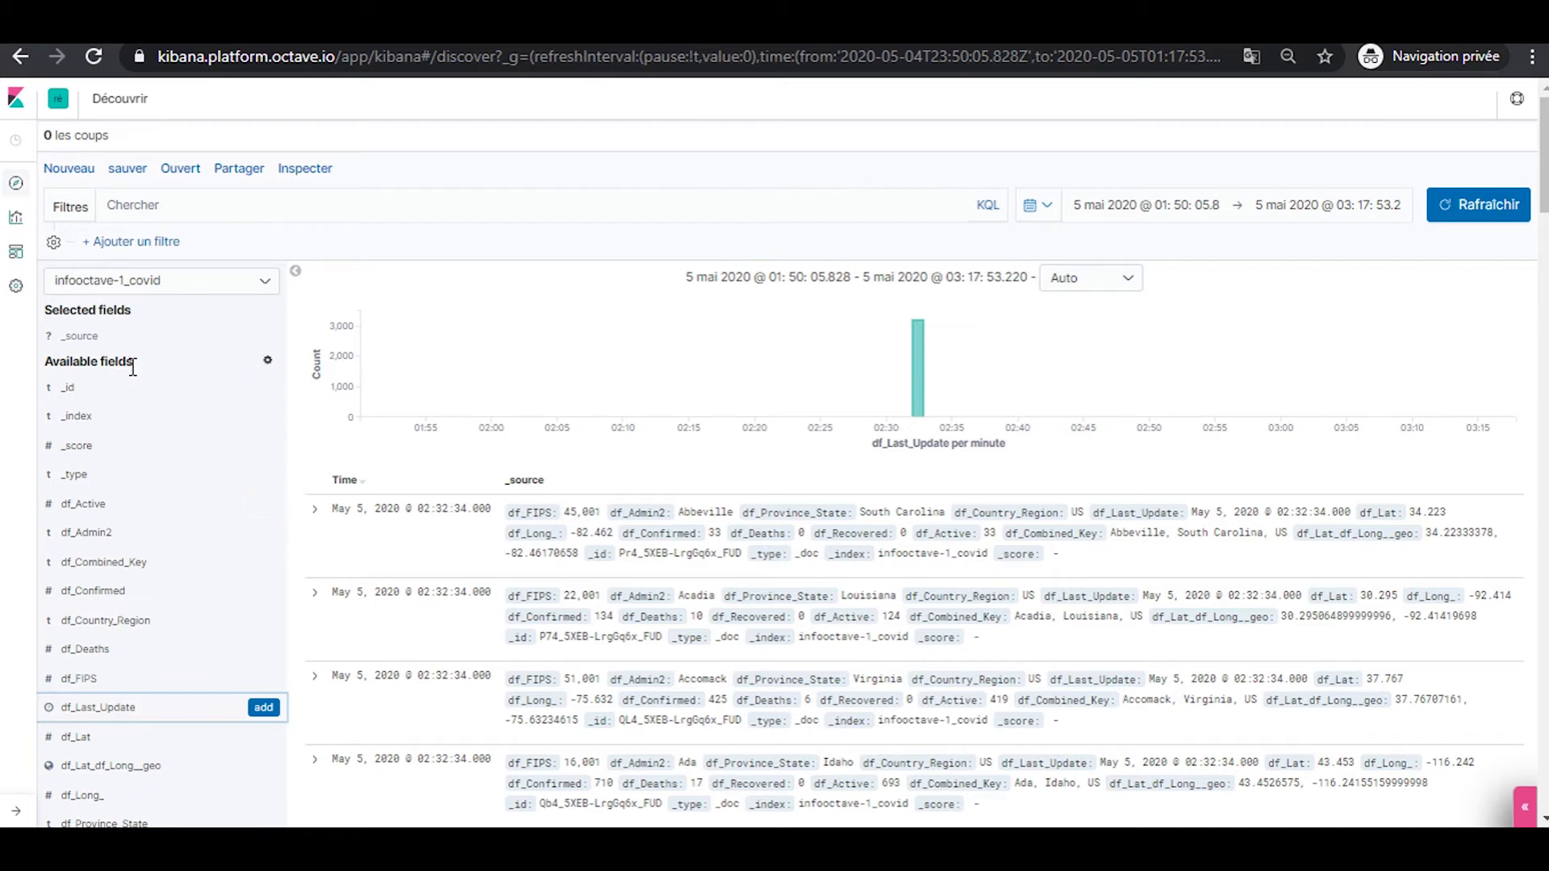
View the top values of the df_Active field and add it as a column in the document table
scroll(134, 367, "down", 3)
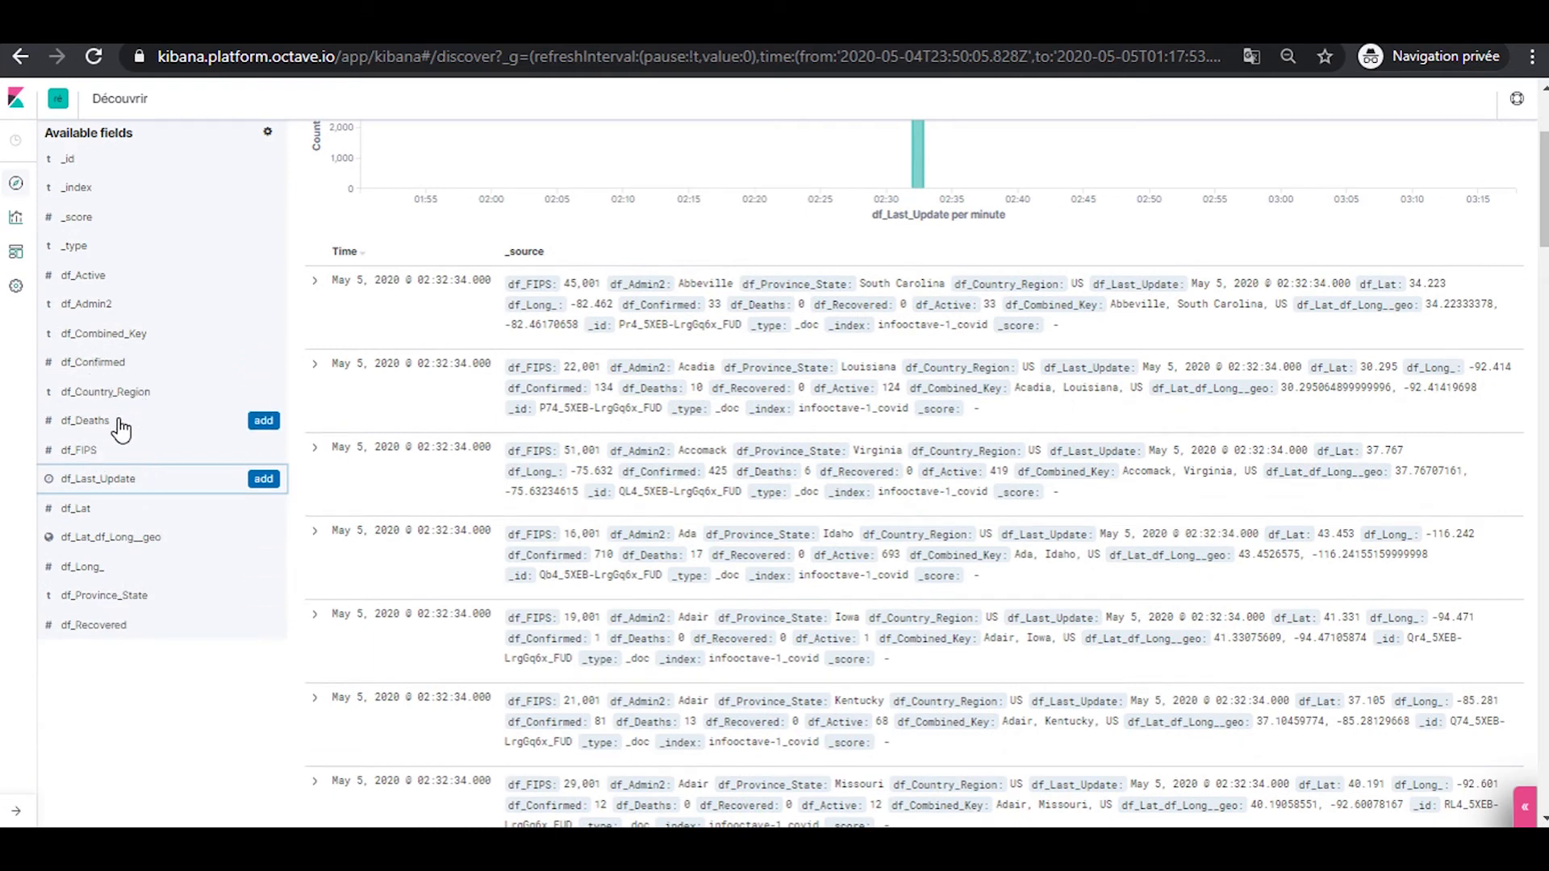
scroll(117, 433, "up", 2)
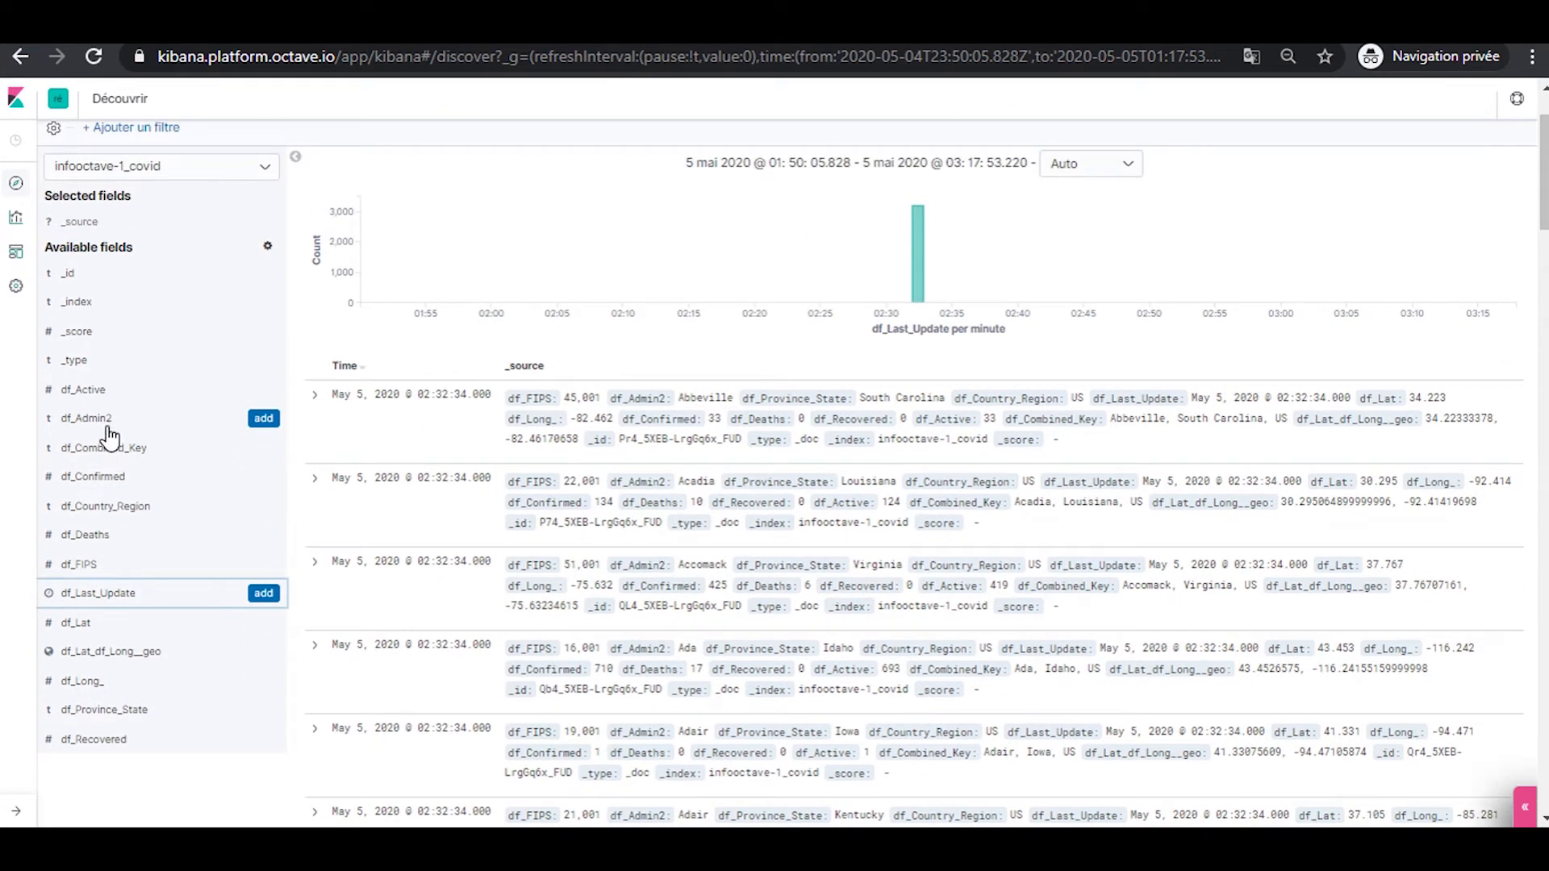
left_click(64, 392)
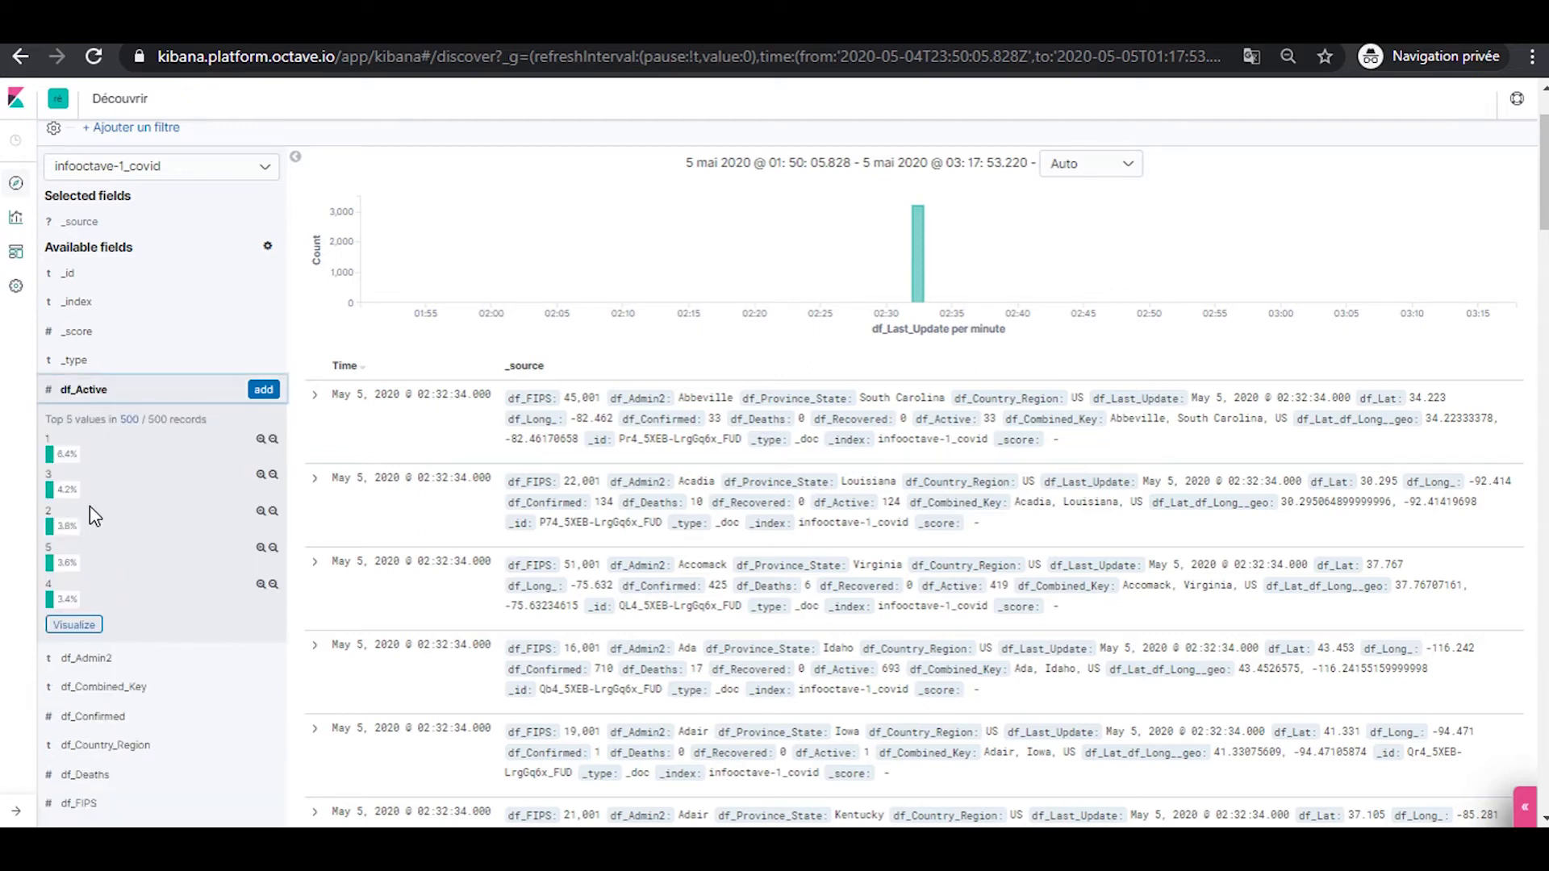
left_click(259, 392)
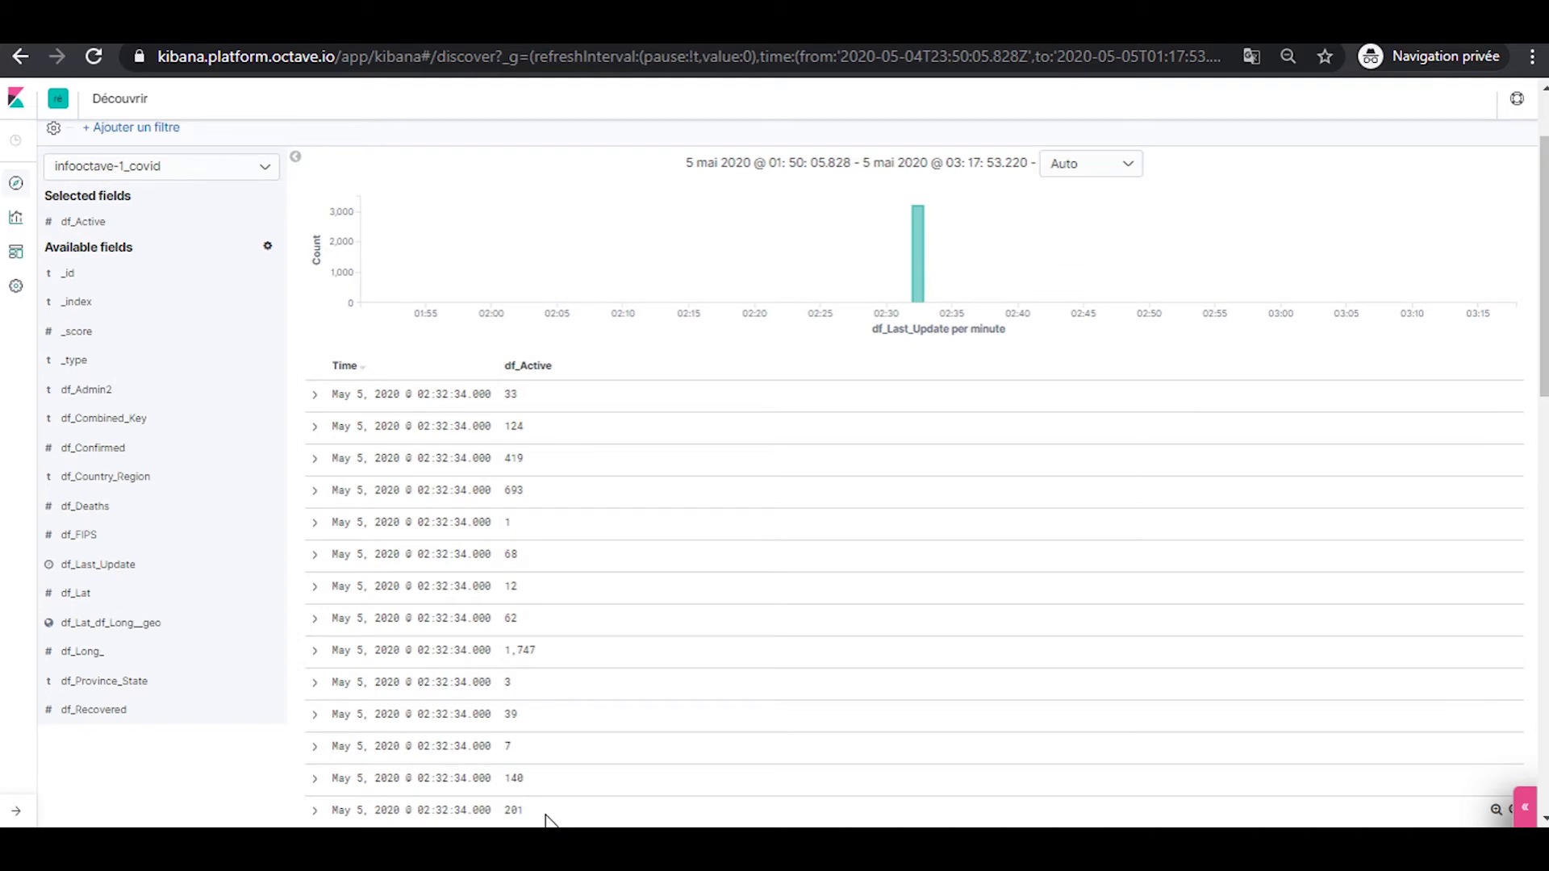
Expand the first document in the table and examine its df_Last_Update, df_Lat_df_Long__geo and df_Province_State values
left_click(317, 396)
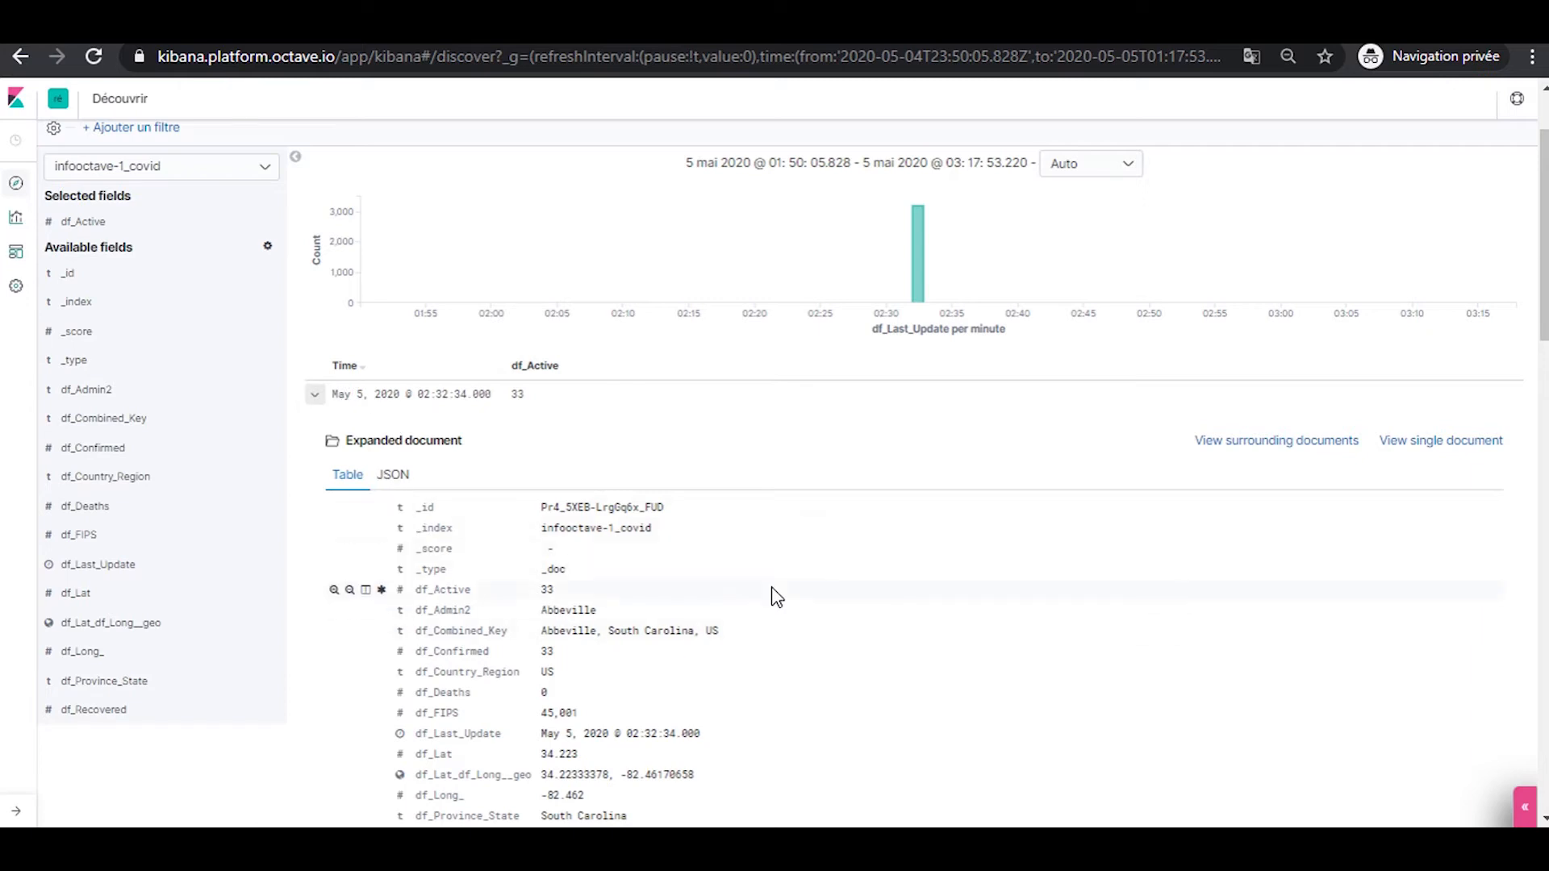
scroll(771, 593, "down", 3)
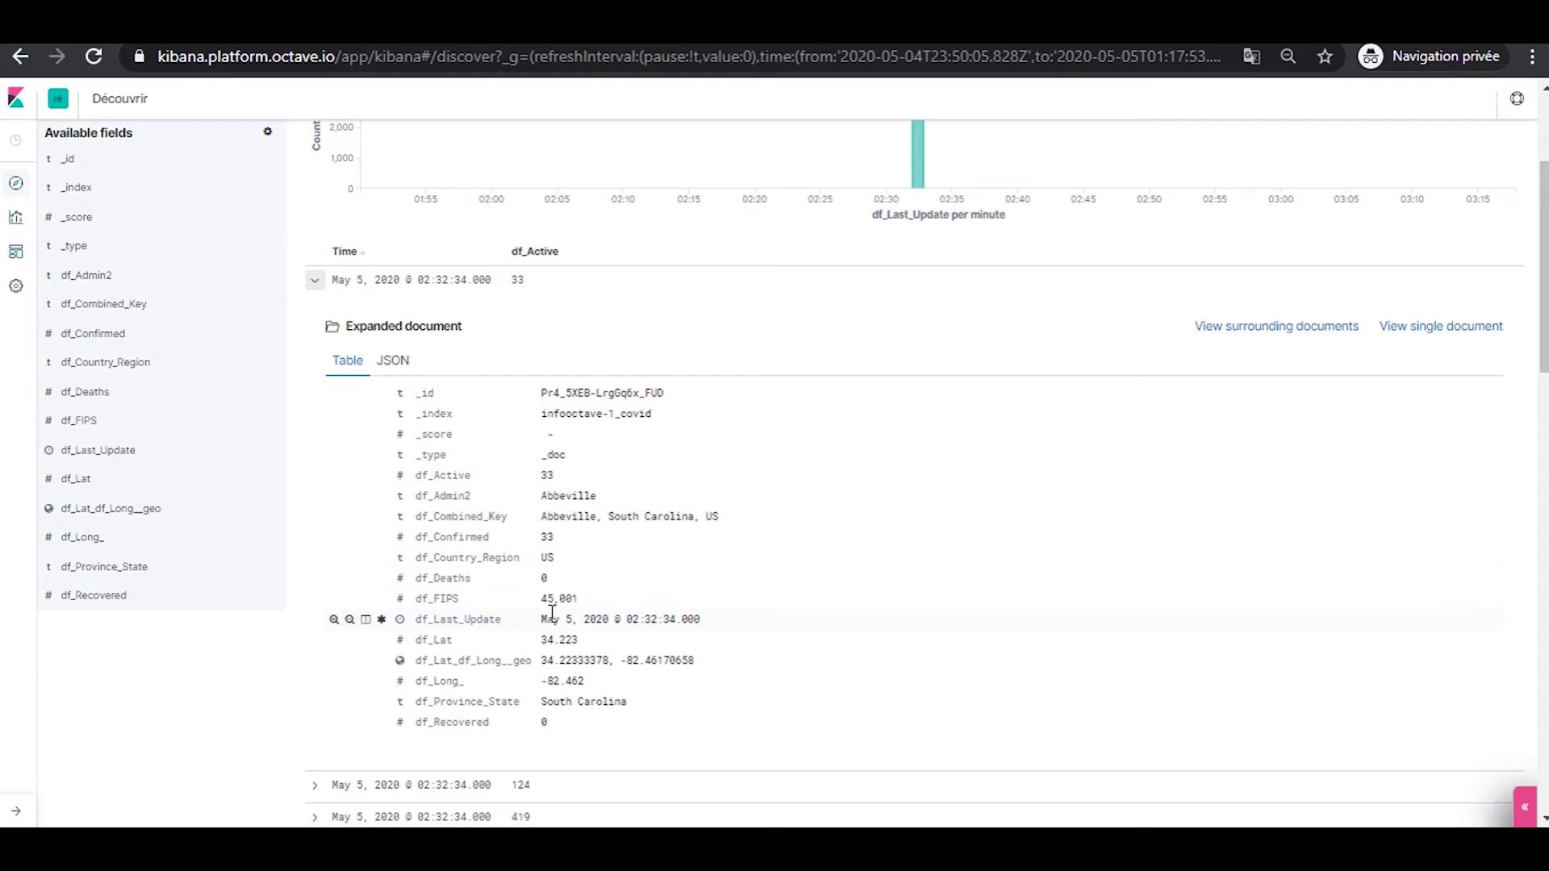
left_click_drag(554, 620, 767, 637)
left_click(767, 637)
left_click_drag(539, 662, 704, 668)
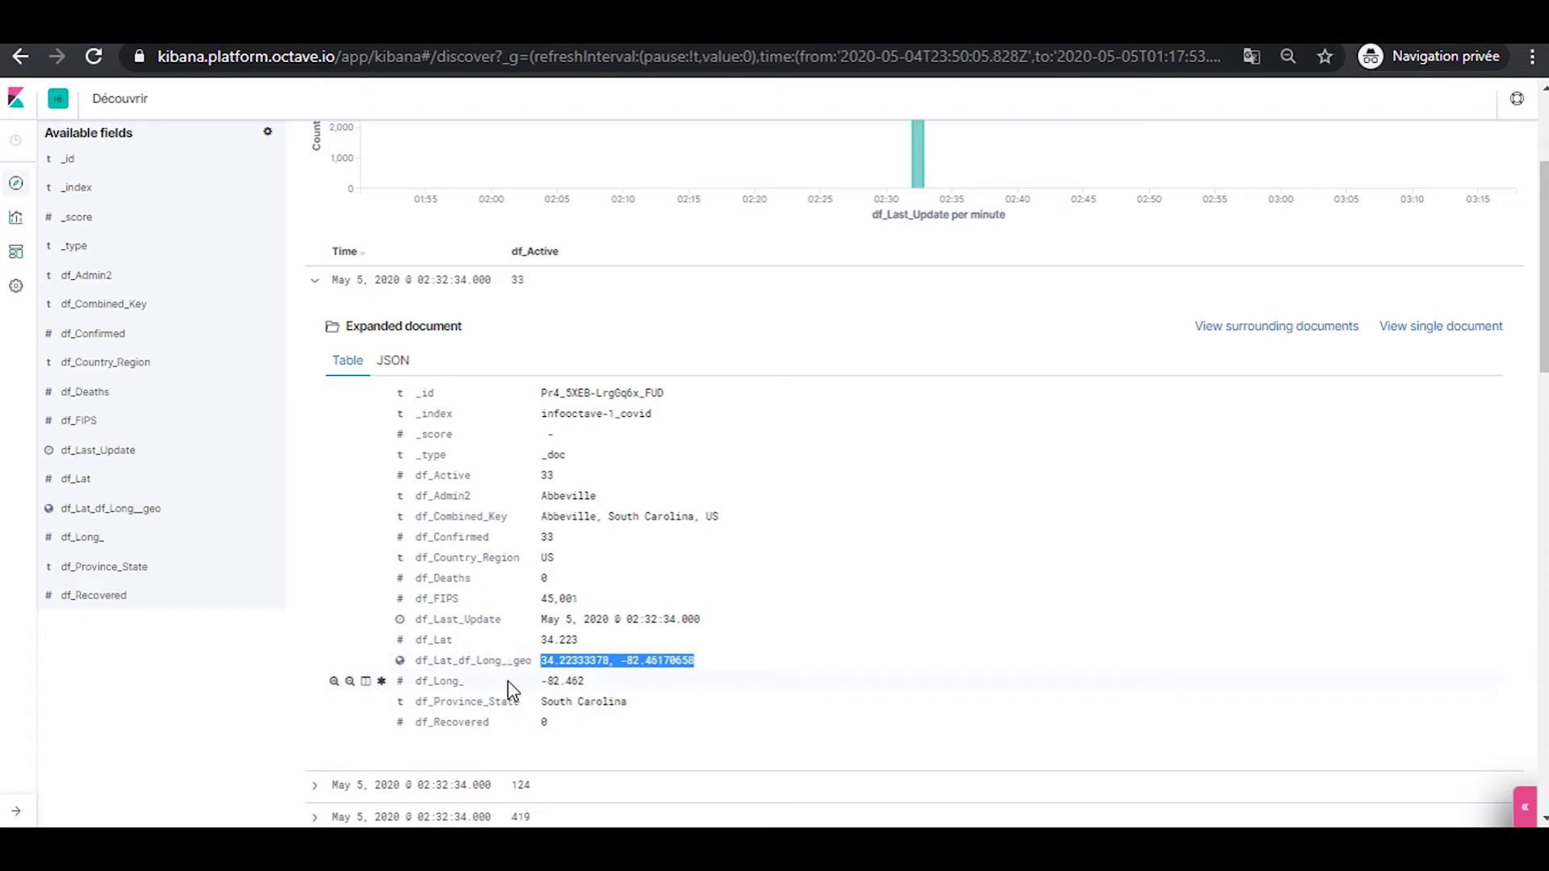
left_click_drag(541, 701, 656, 710)
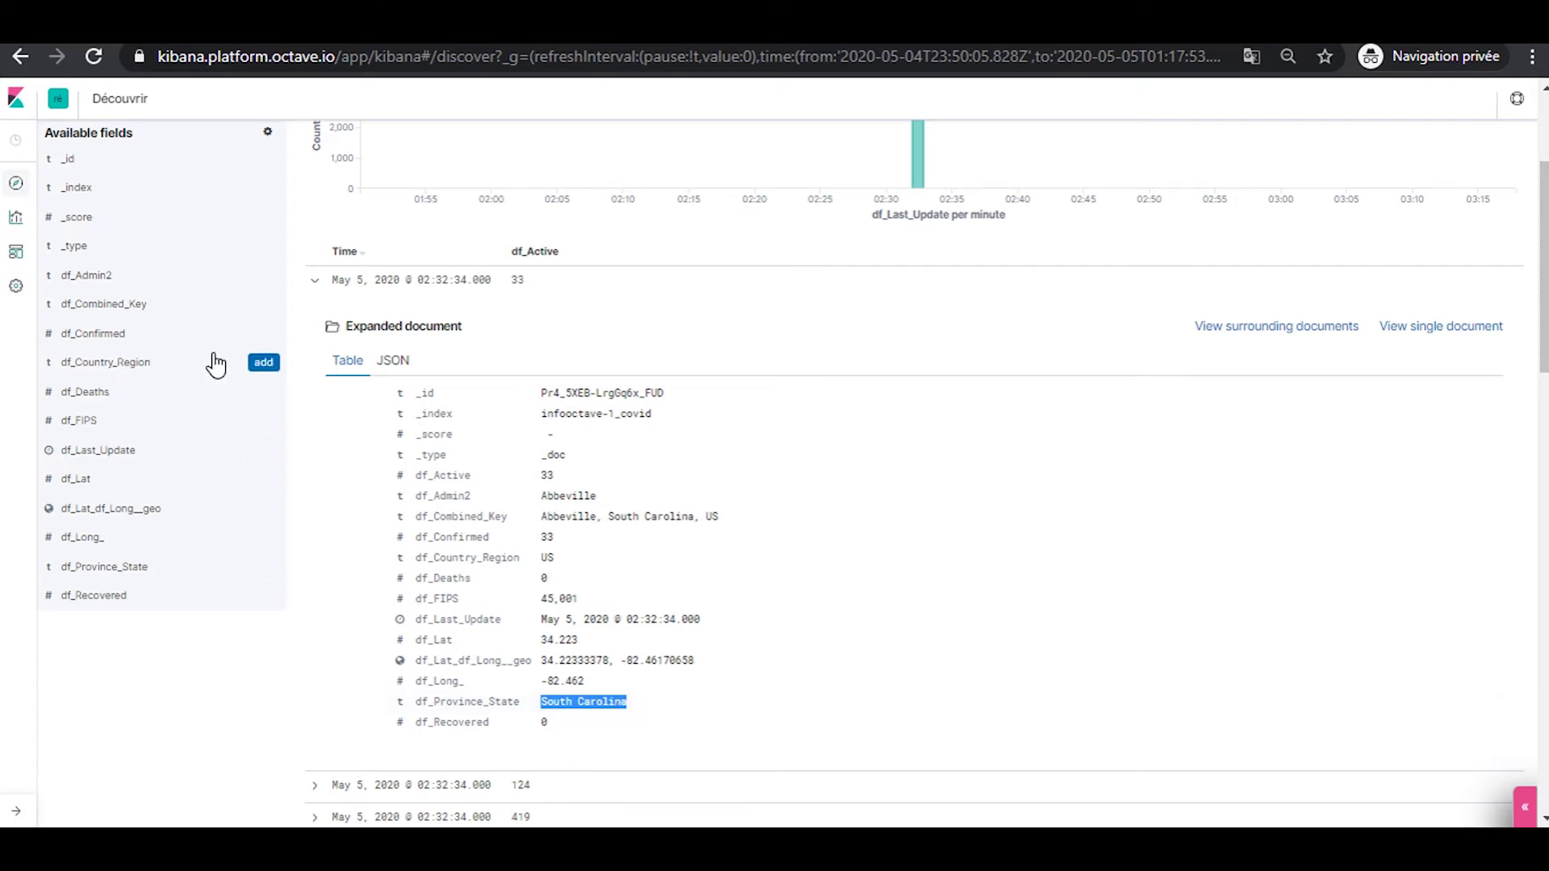
left_click(349, 367)
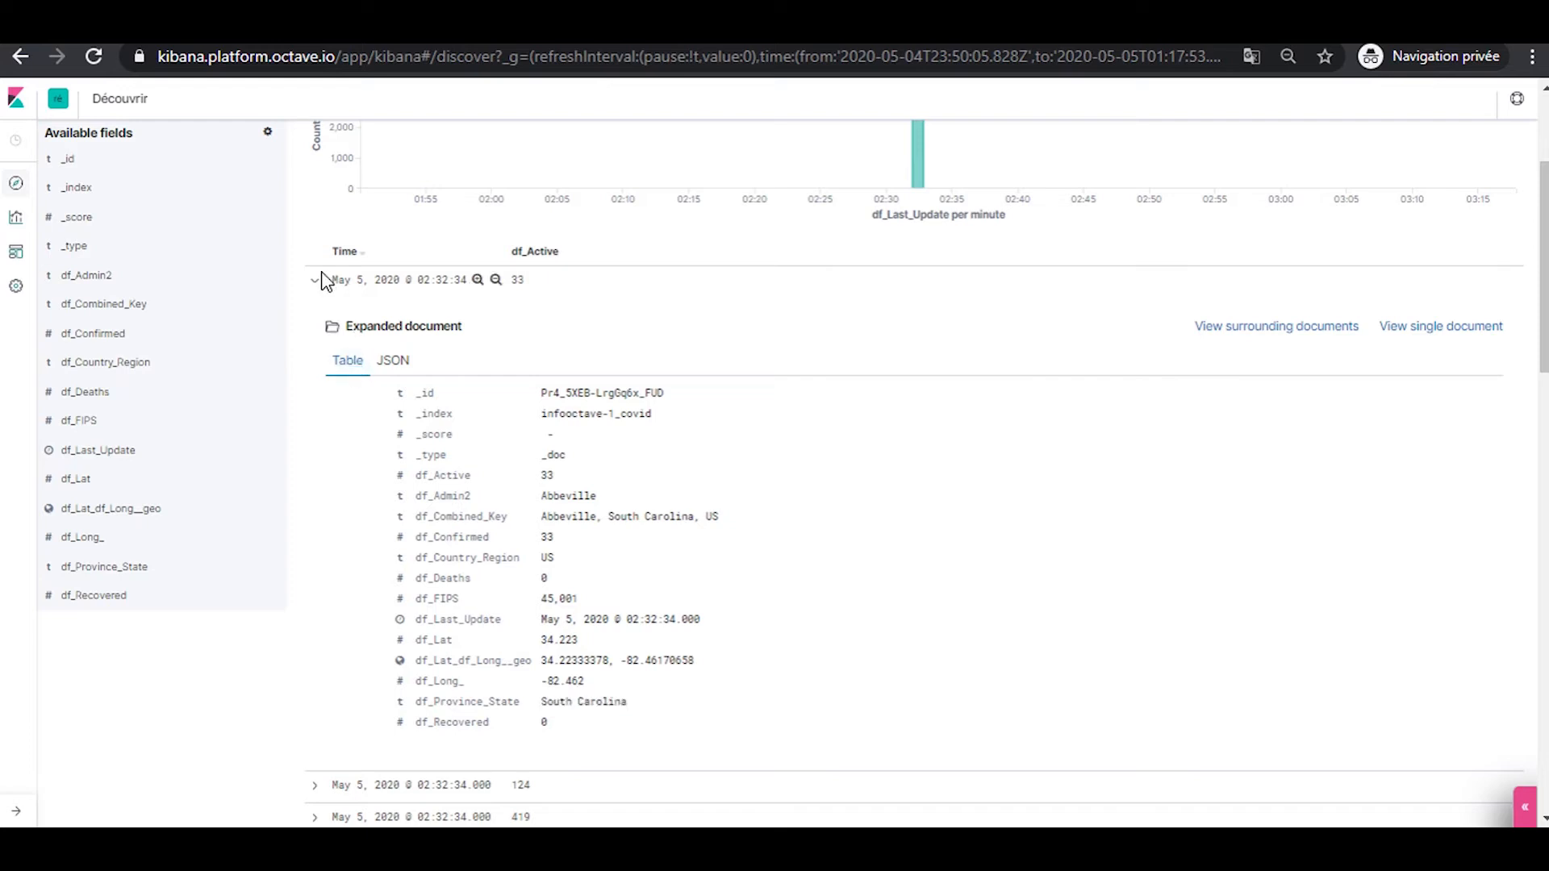
Collapse the expanded document and add df_Confirmed and df_Country_Region as columns in the document table
left_click(319, 282)
scroll(574, 425, "up", 2)
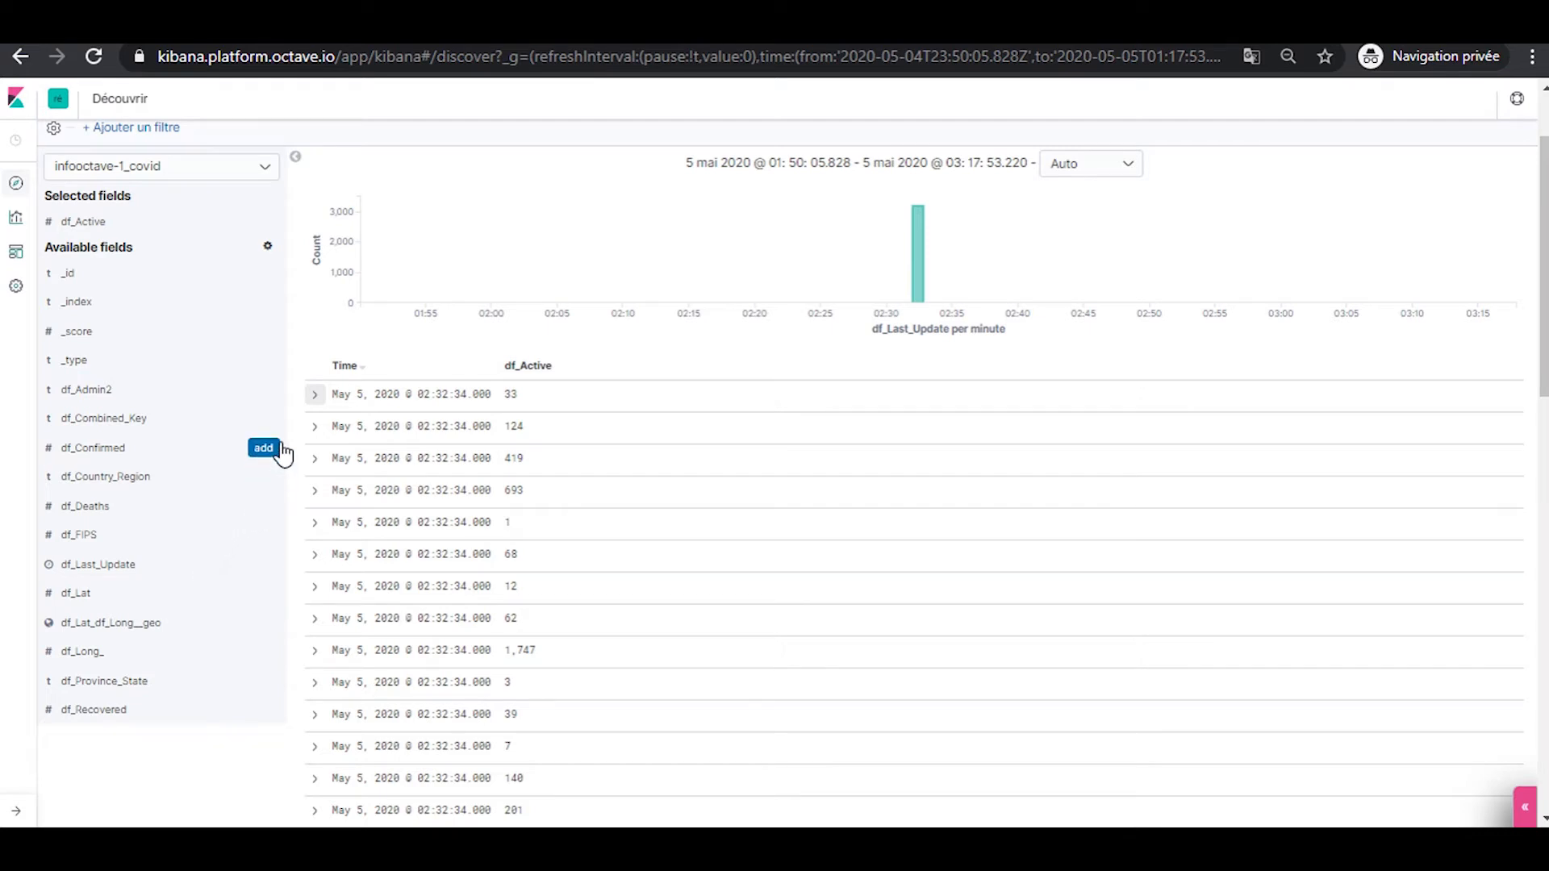
left_click(281, 452)
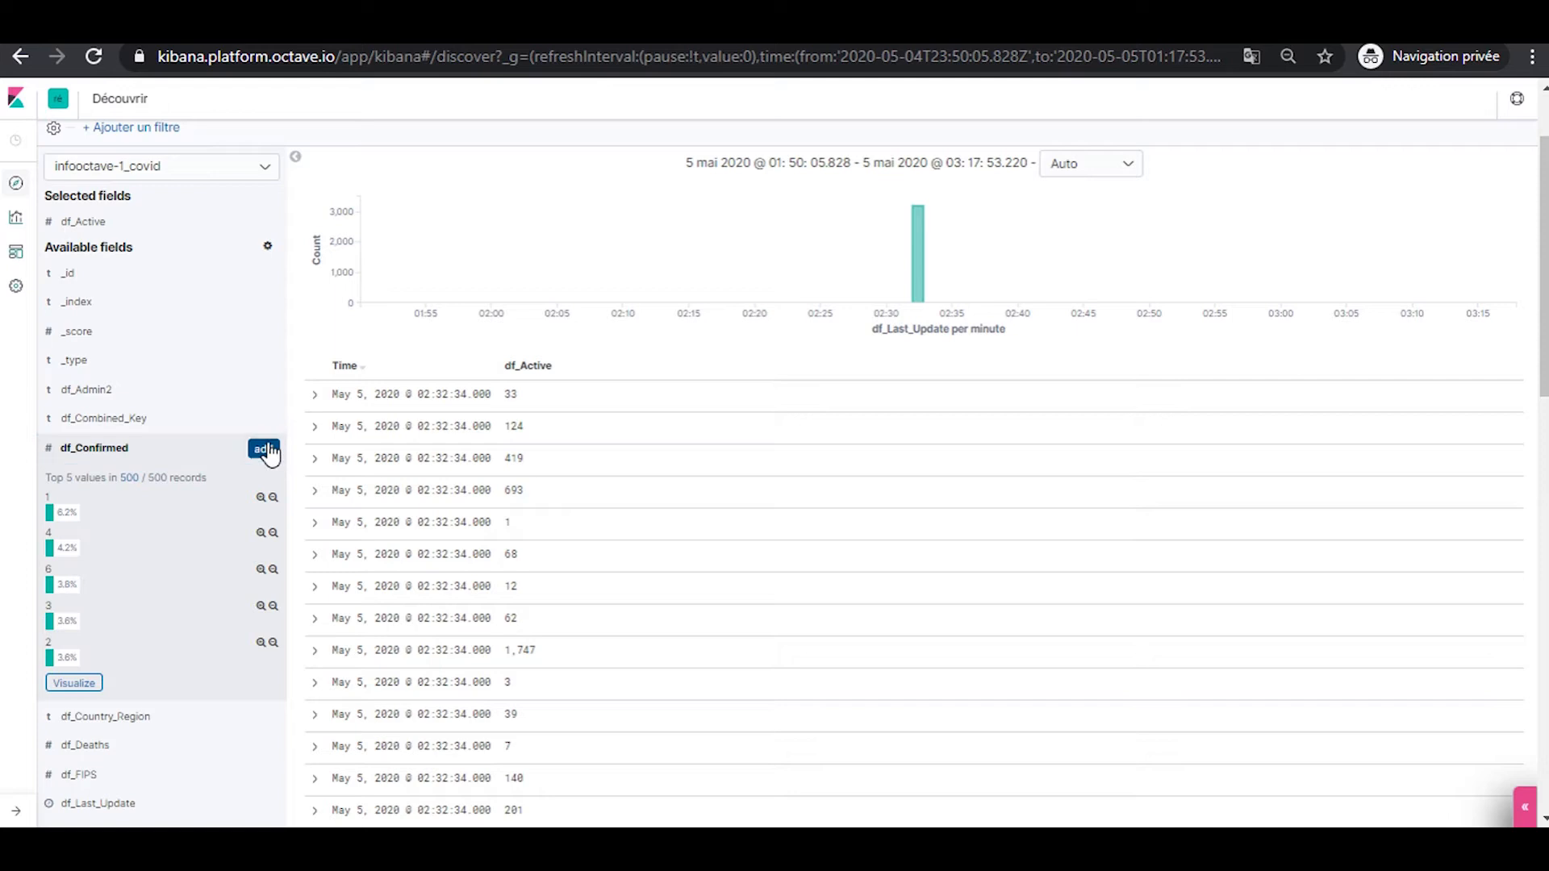
left_click(264, 449)
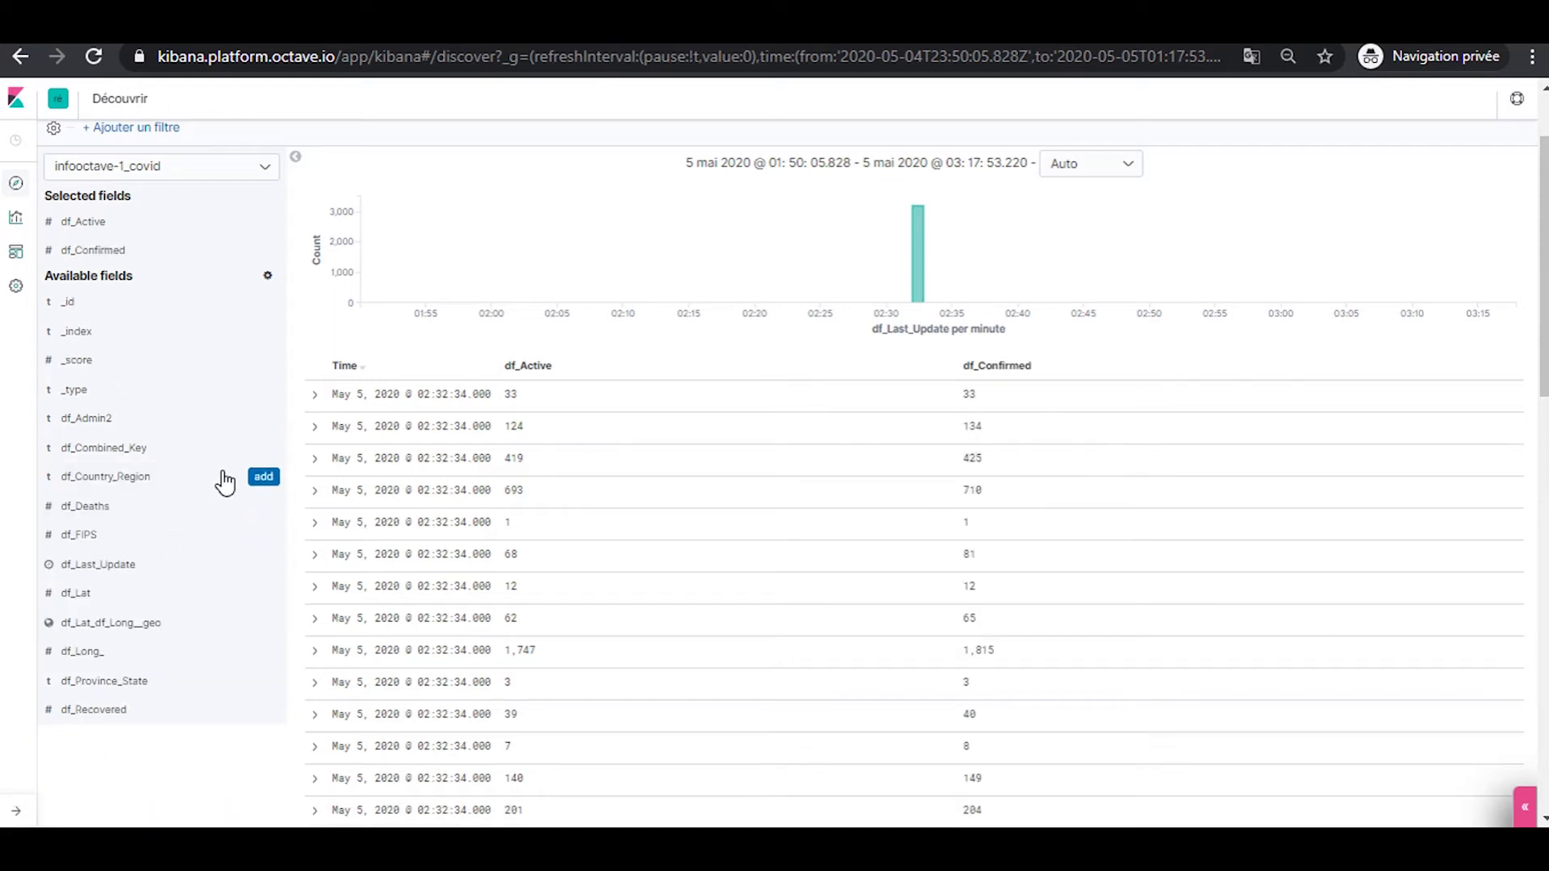
left_click(263, 477)
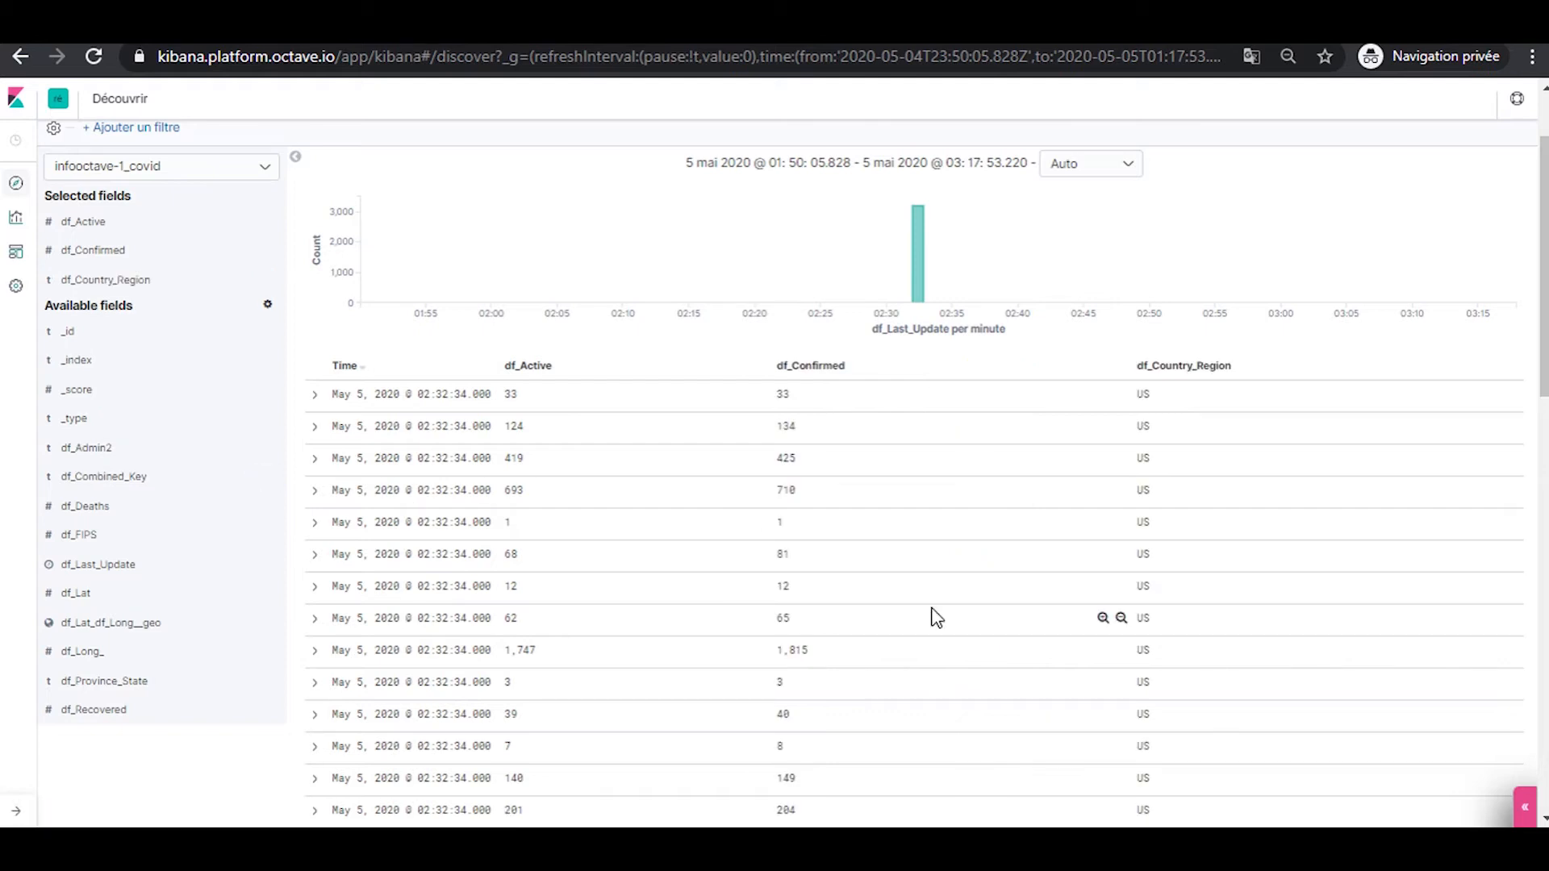
Search the covid records for "france"
scroll(1154, 660, "up", 2)
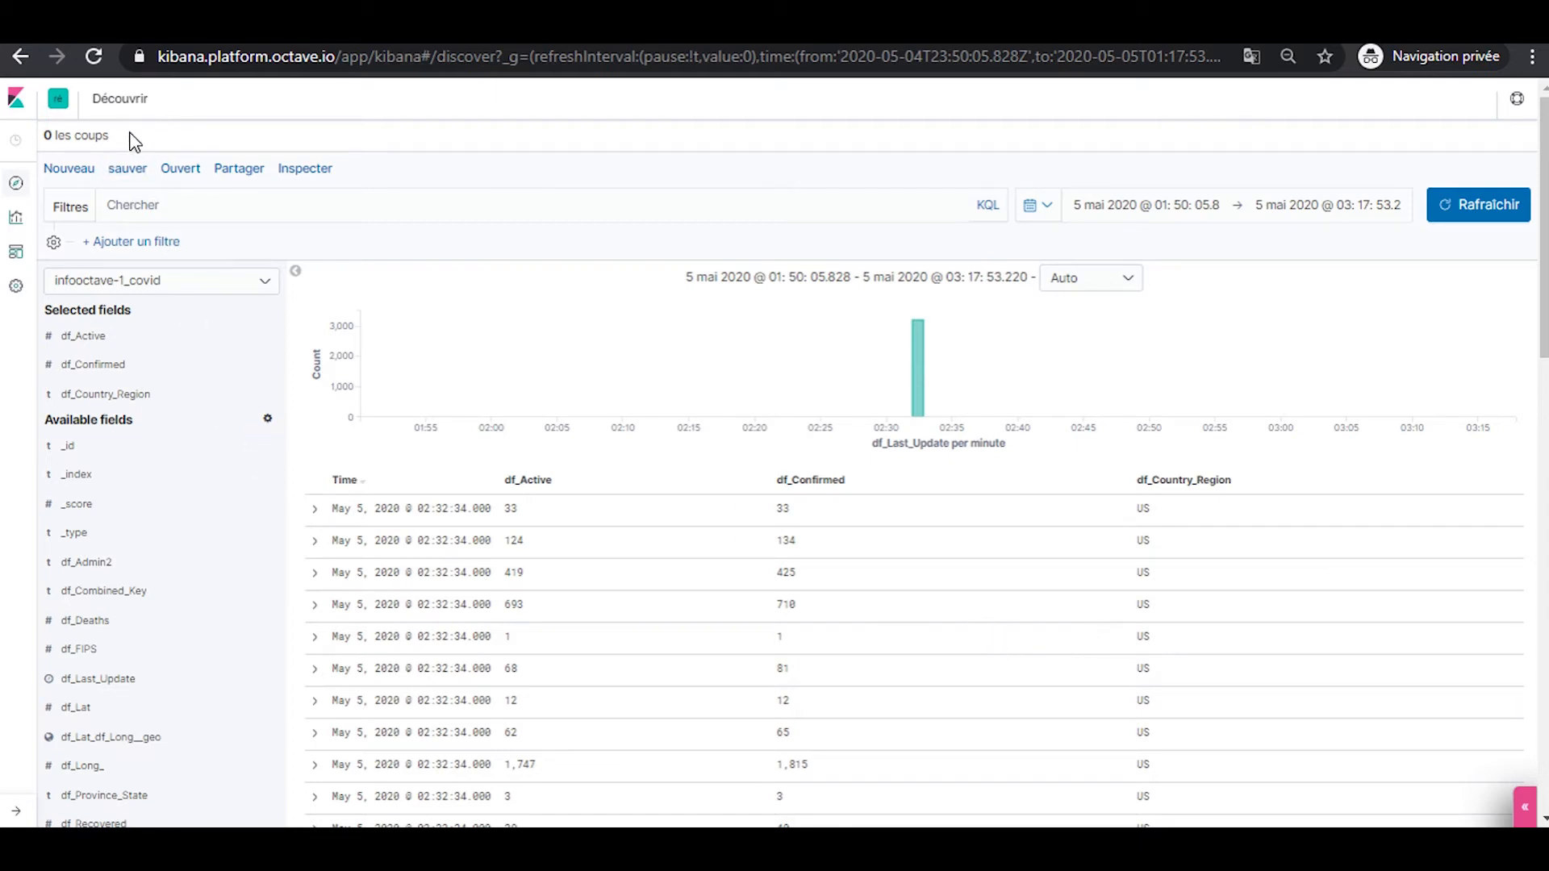
left_click(143, 203)
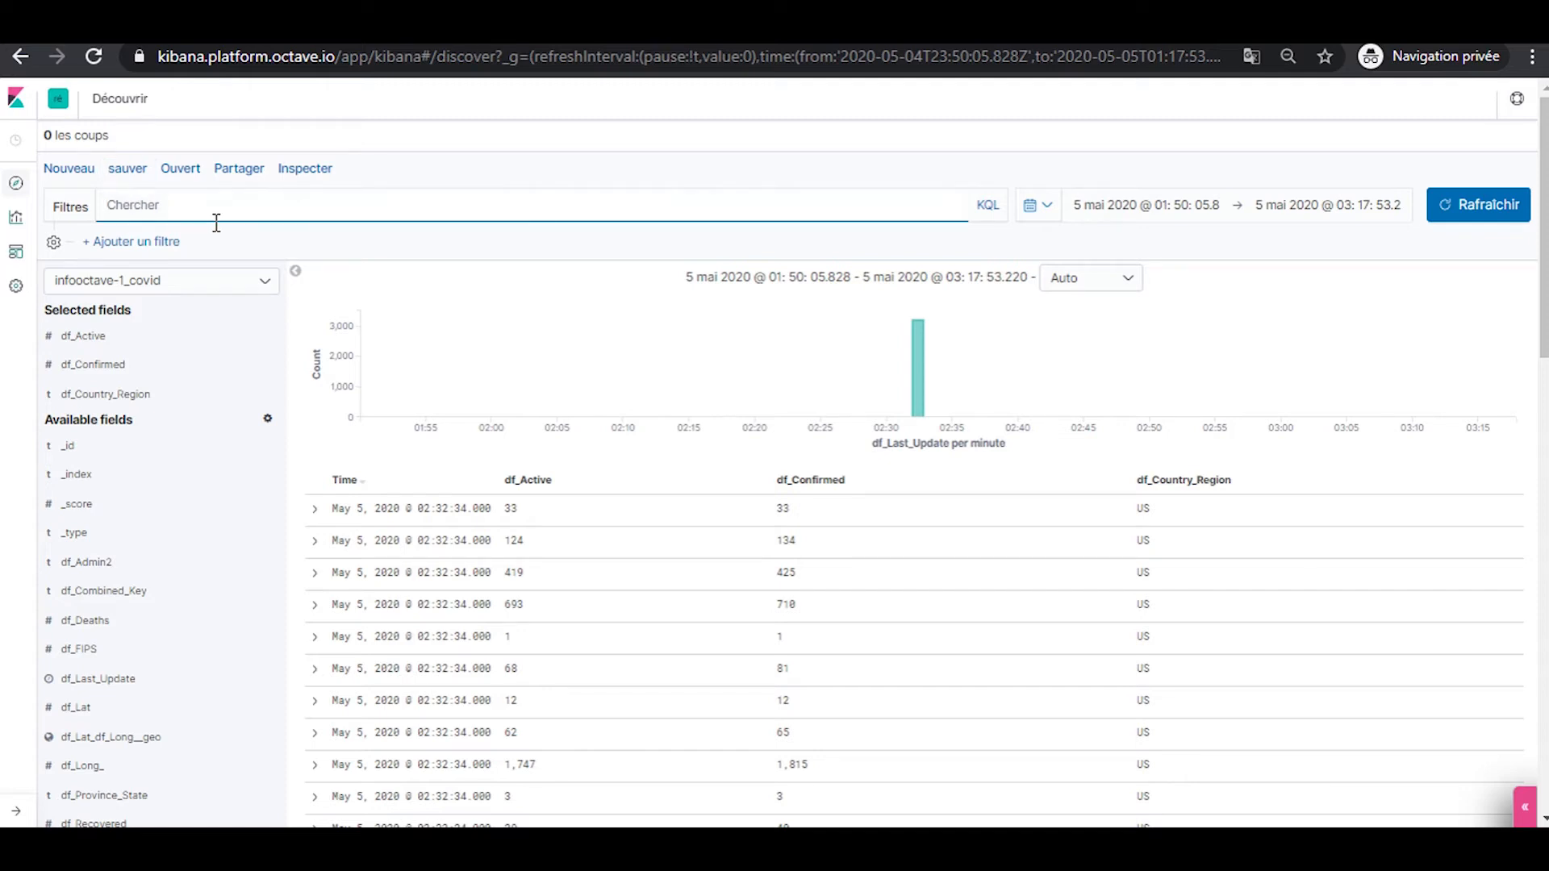
type("france")
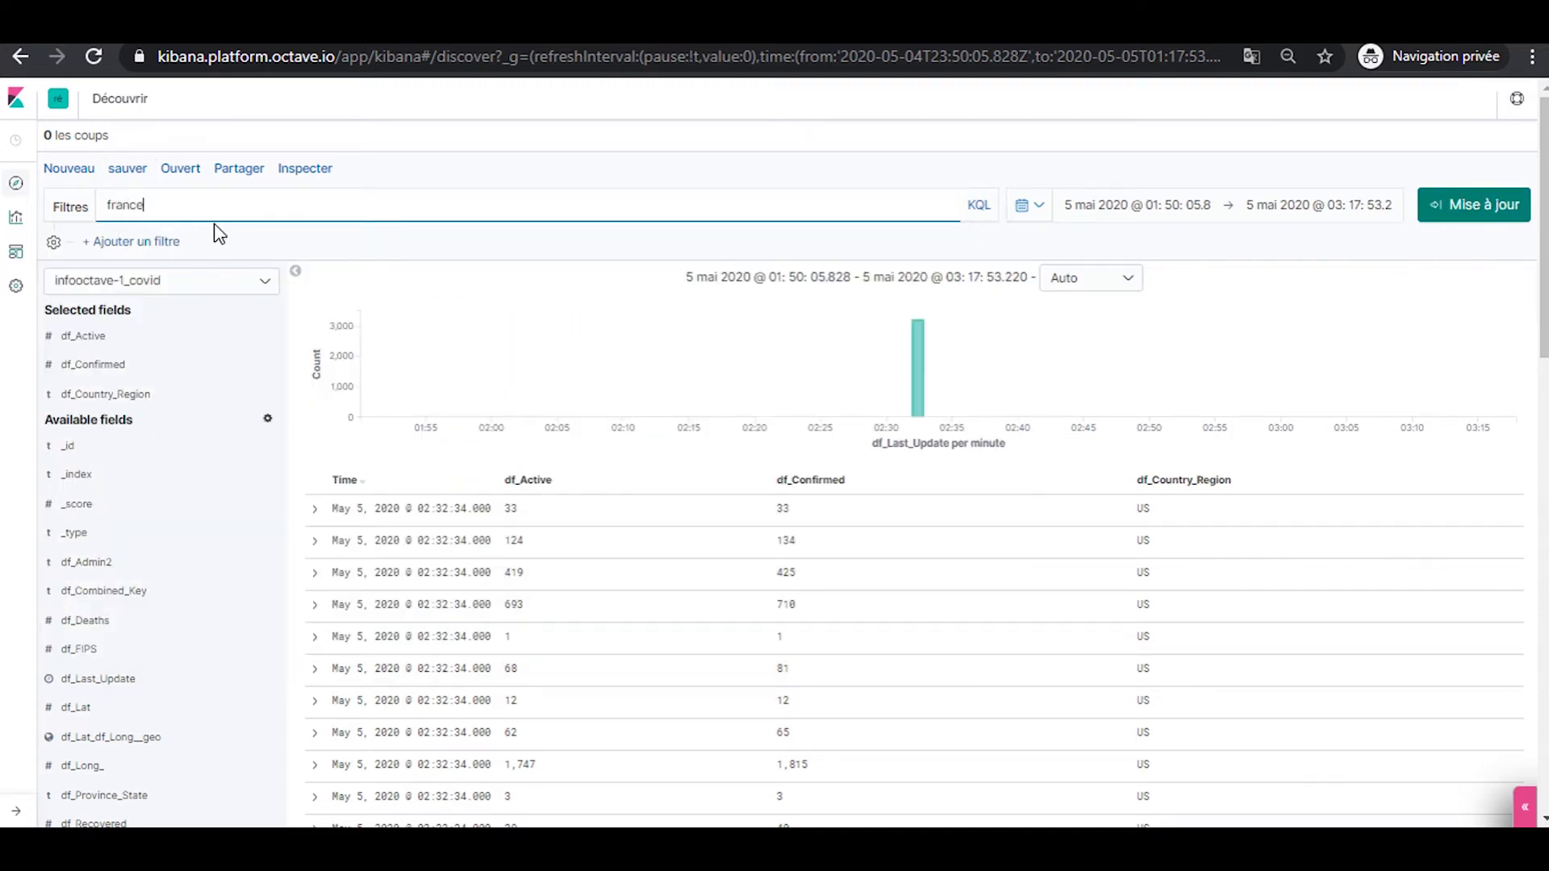
key("Return")
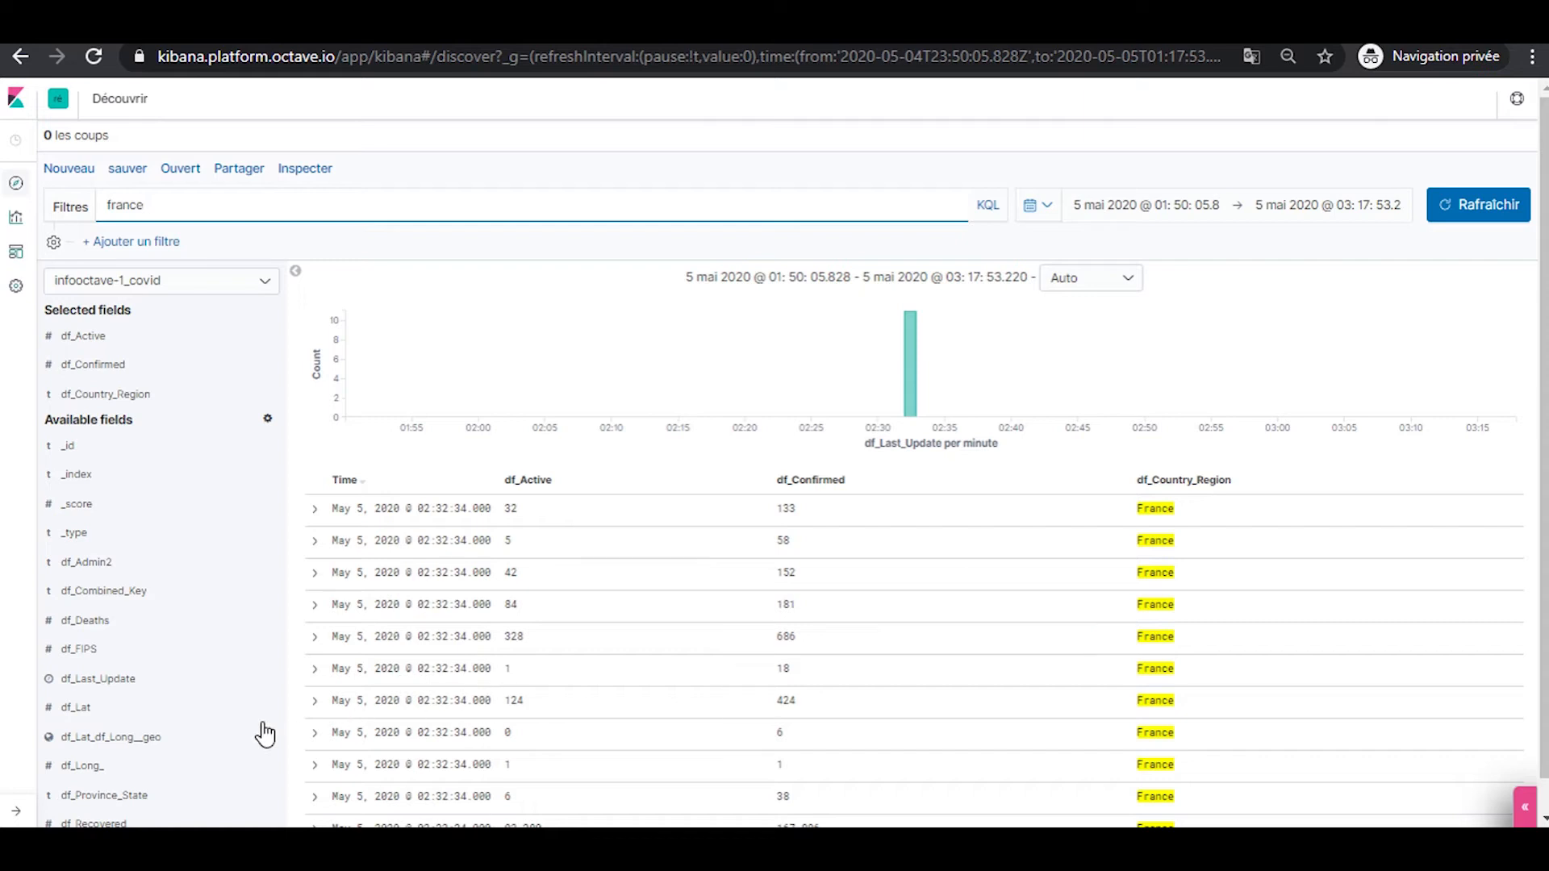
Add df_Province_State as a column and examine the df_Confirmed value for Reunion and the histogram bar
scroll(173, 650, "down", 1)
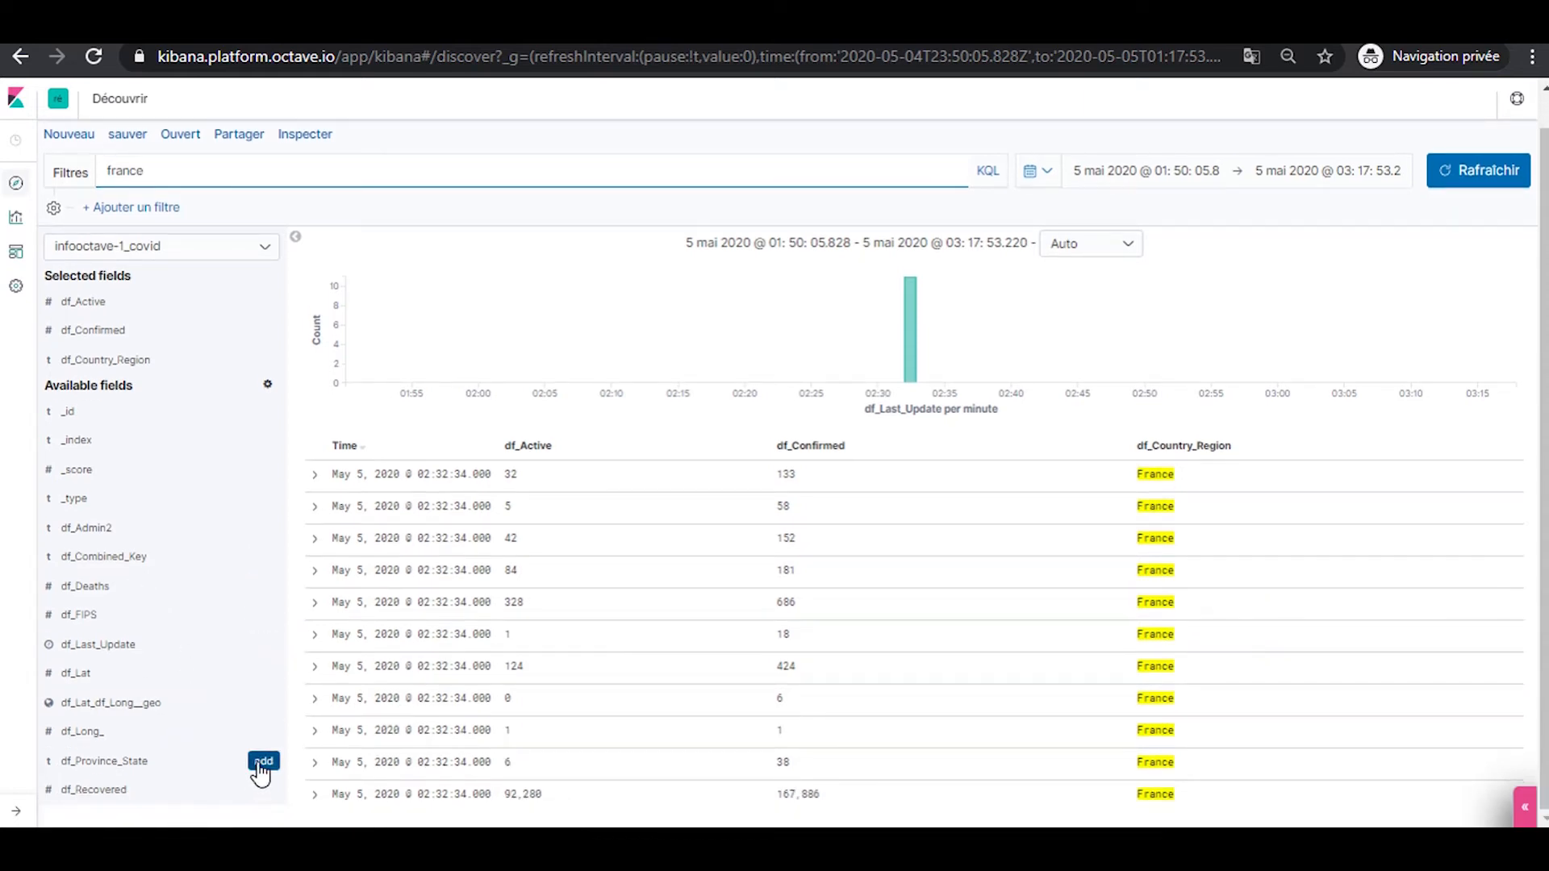
left_click(261, 765)
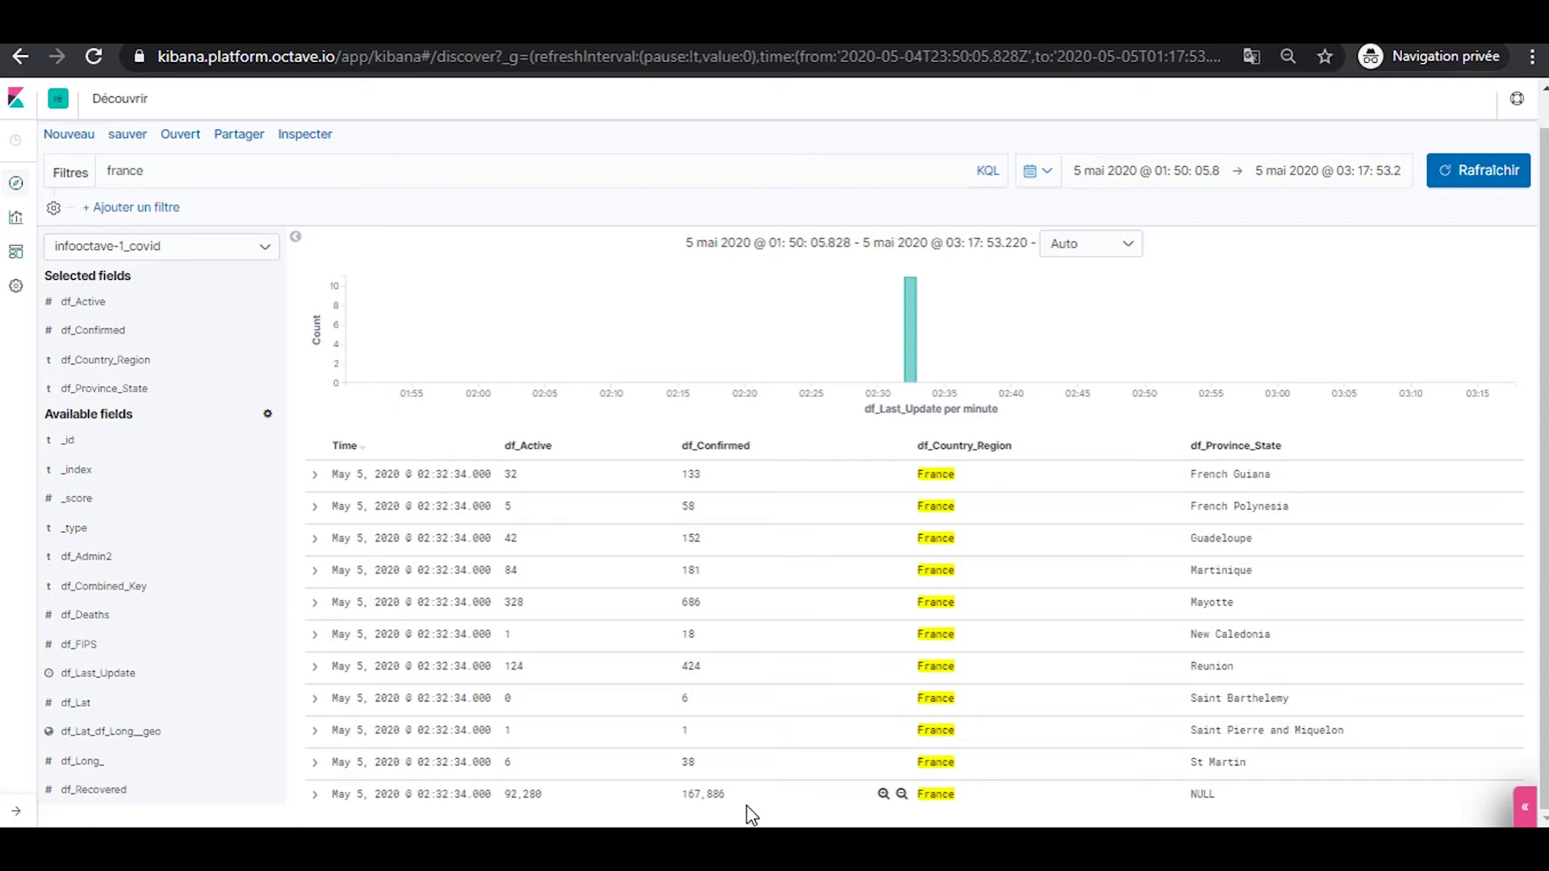
left_click_drag(709, 676, 684, 665)
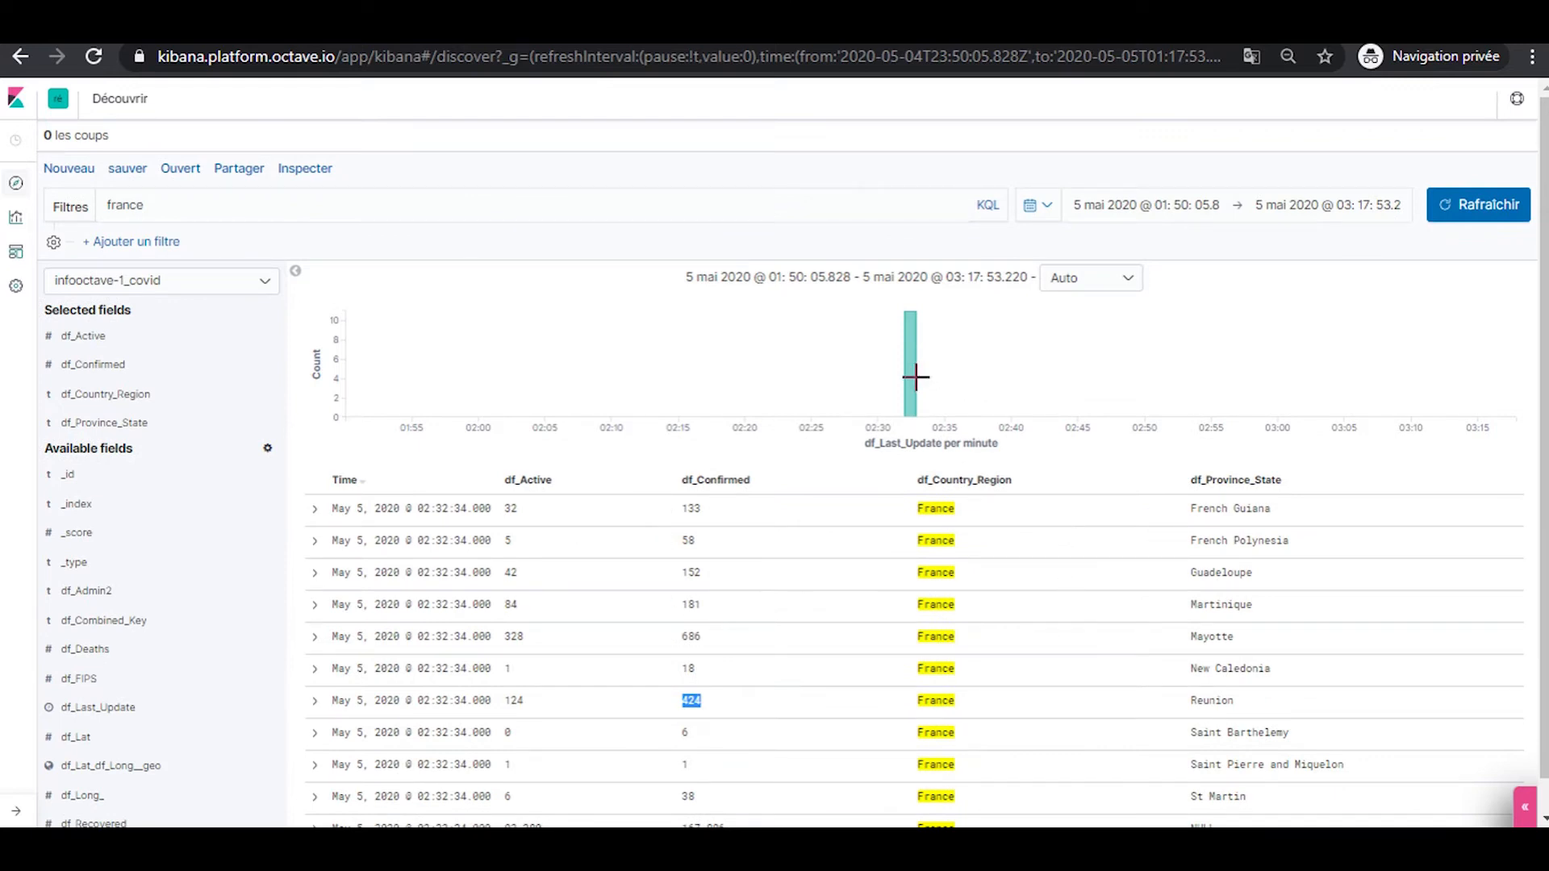
mouse_move(912, 392)
Switch to the Octave.io file manager, start a new Drop to Kibana and select 05-03-2020.csv from the COVID folder
left_click(161, 28)
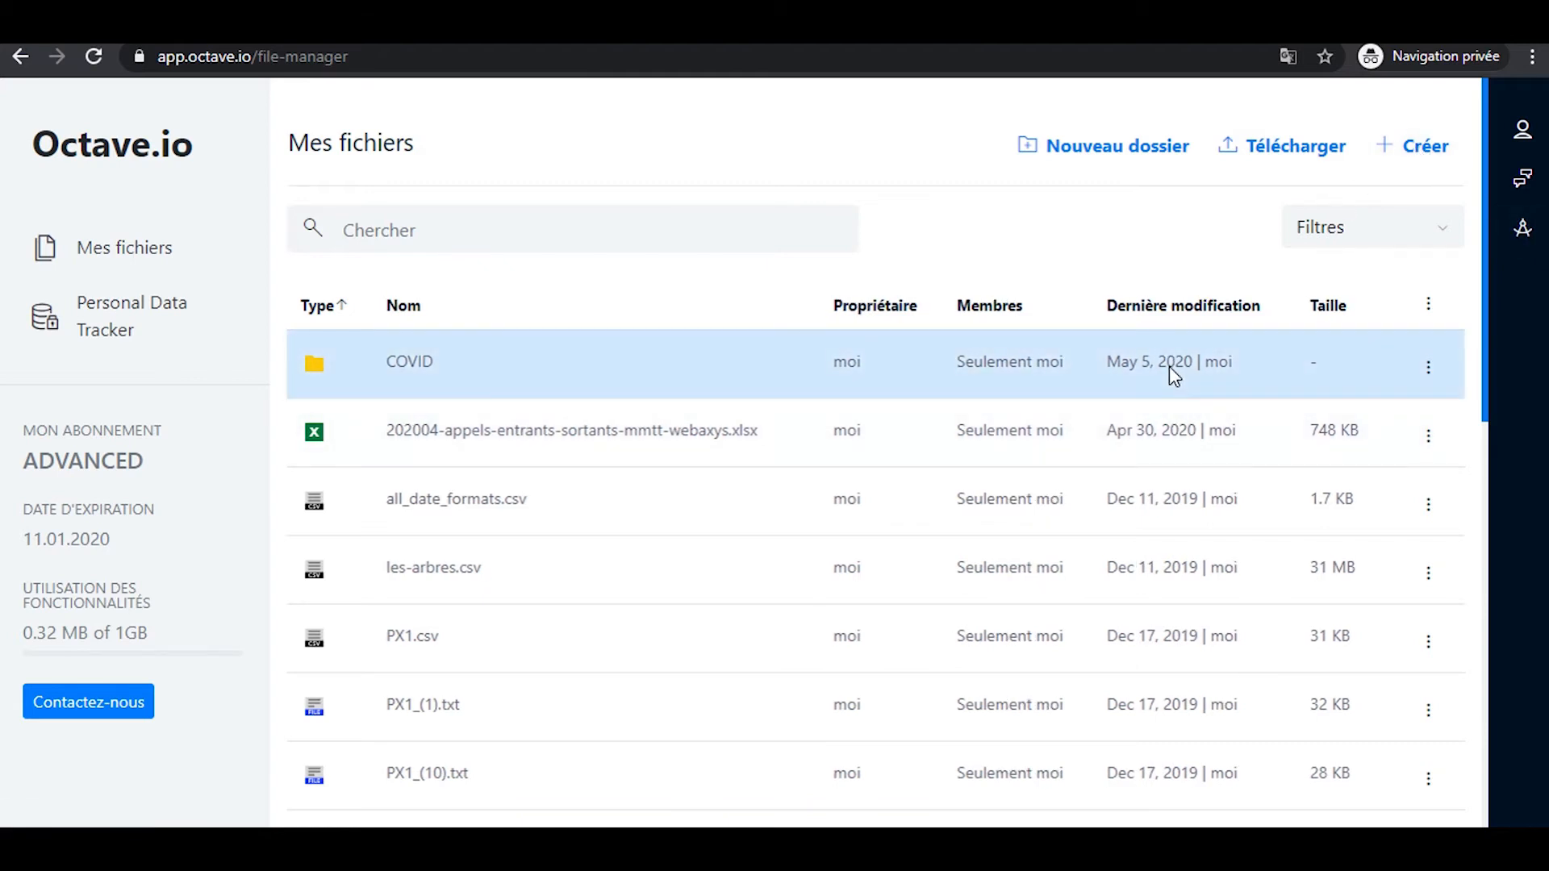
left_click(1426, 161)
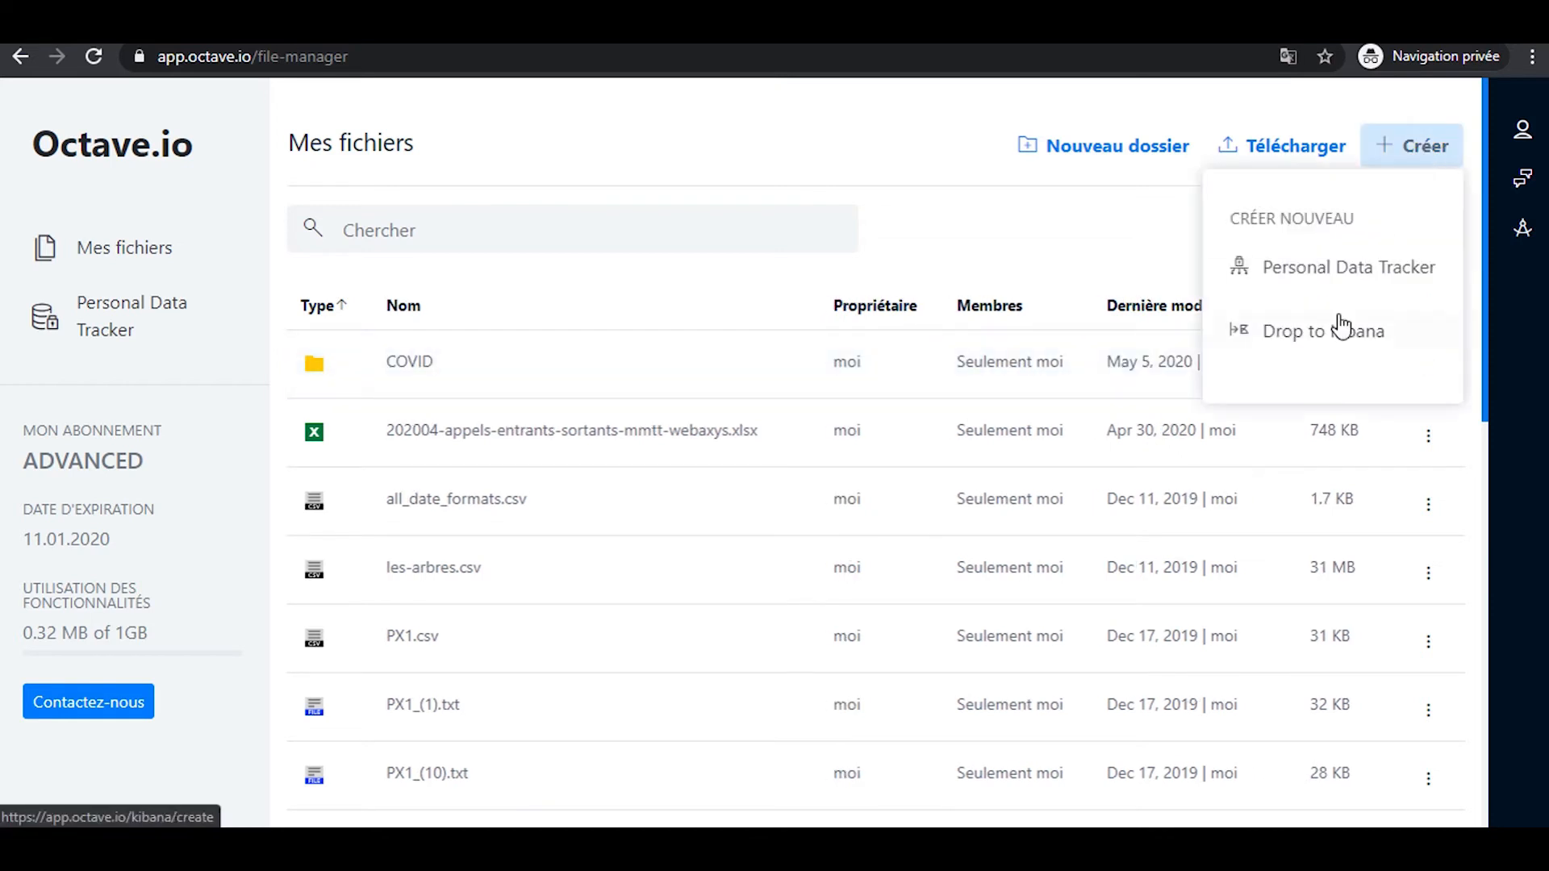
left_click(1339, 347)
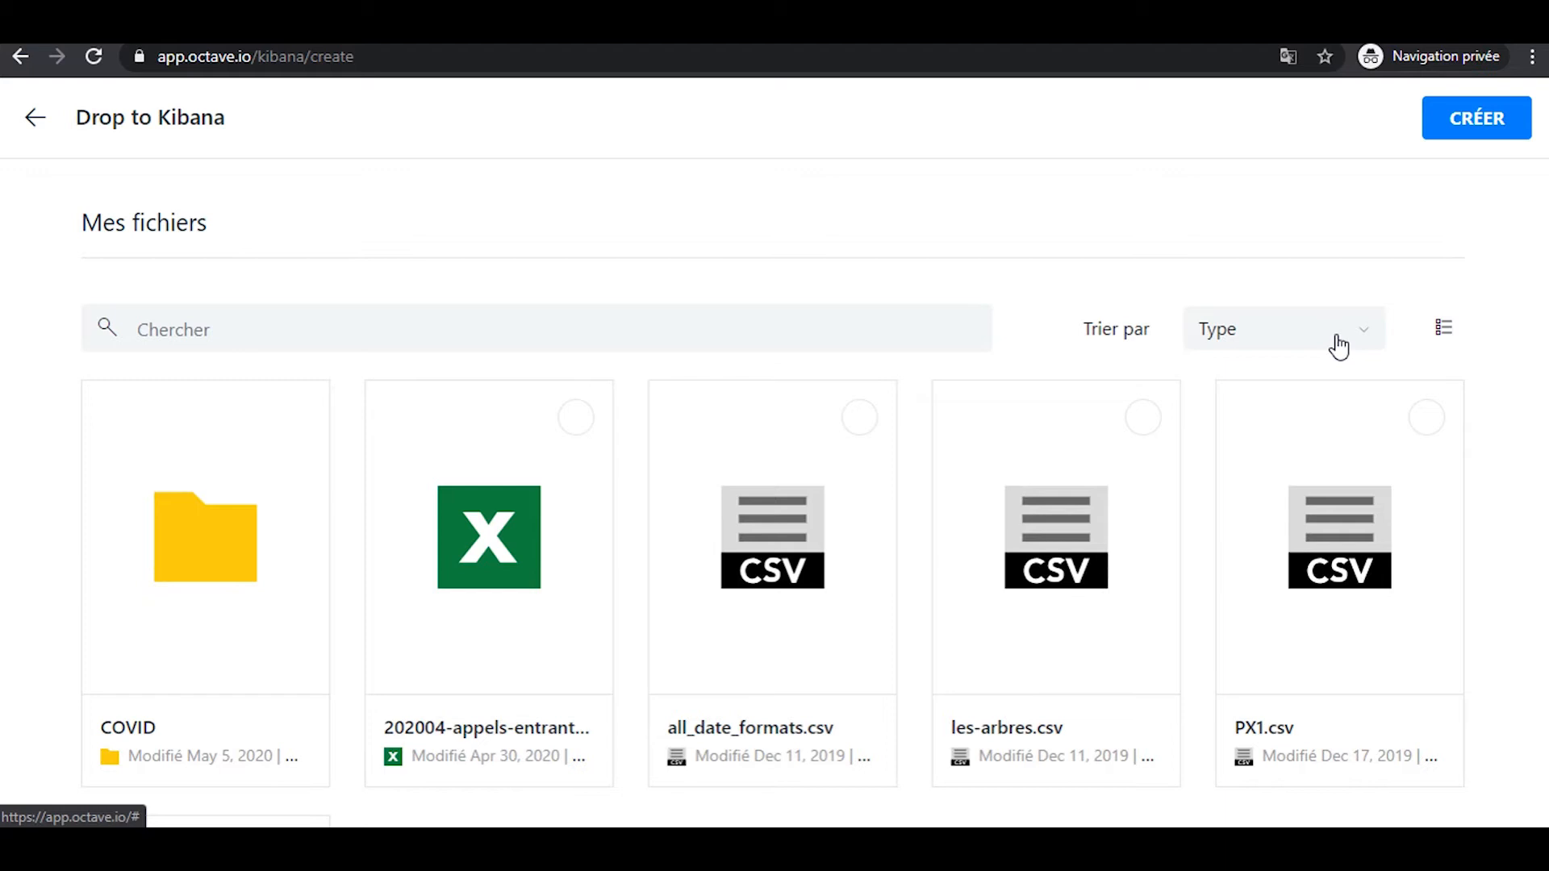
left_click(236, 554)
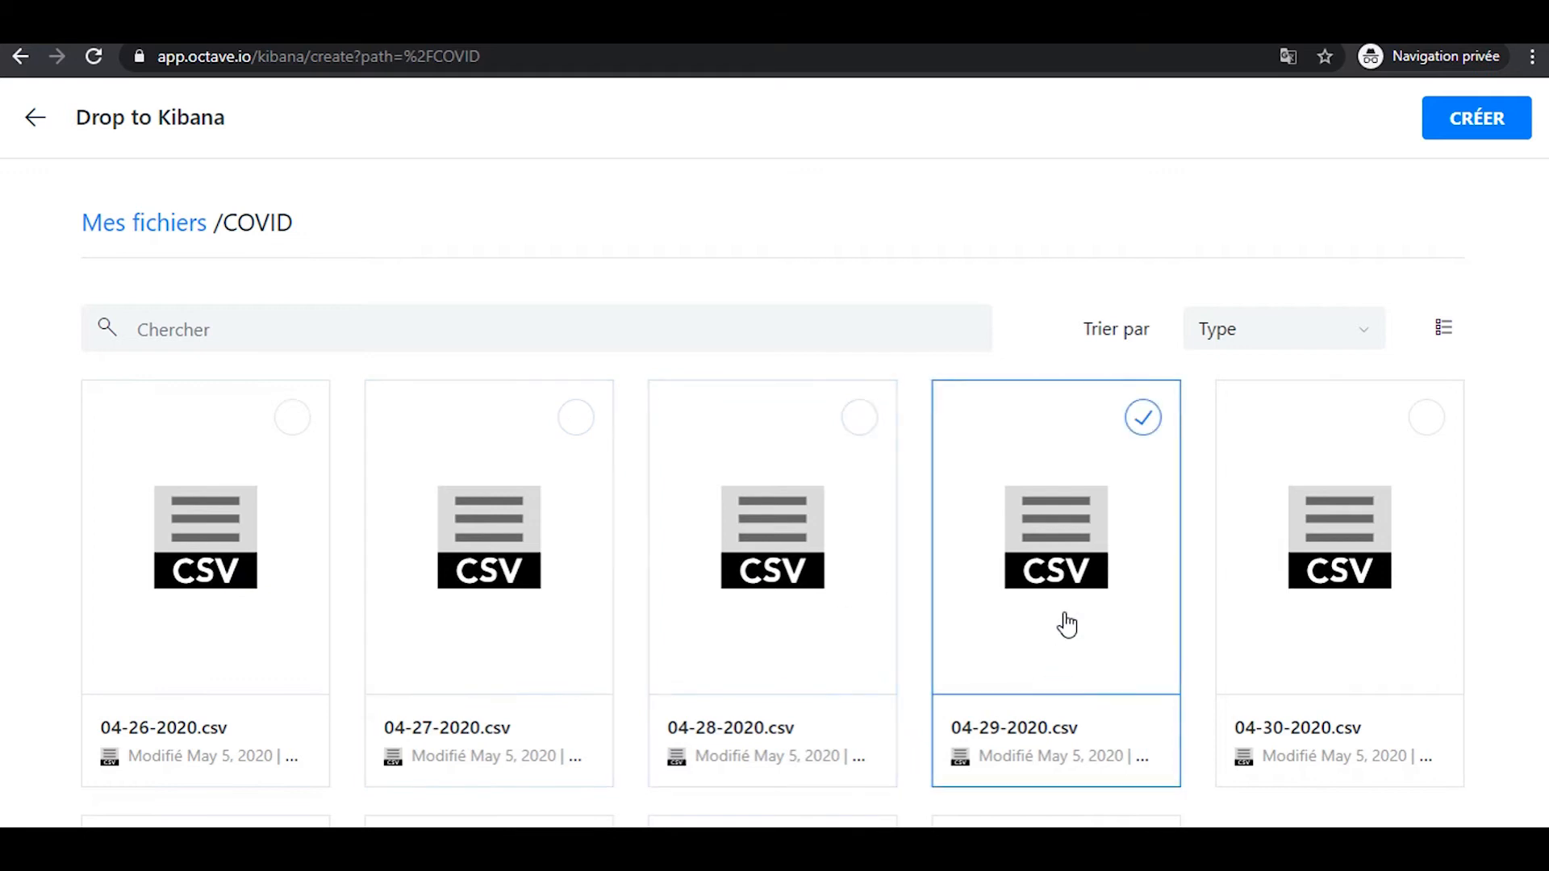
scroll(1067, 621, "down", 1)
scroll(1067, 621, "down", 4)
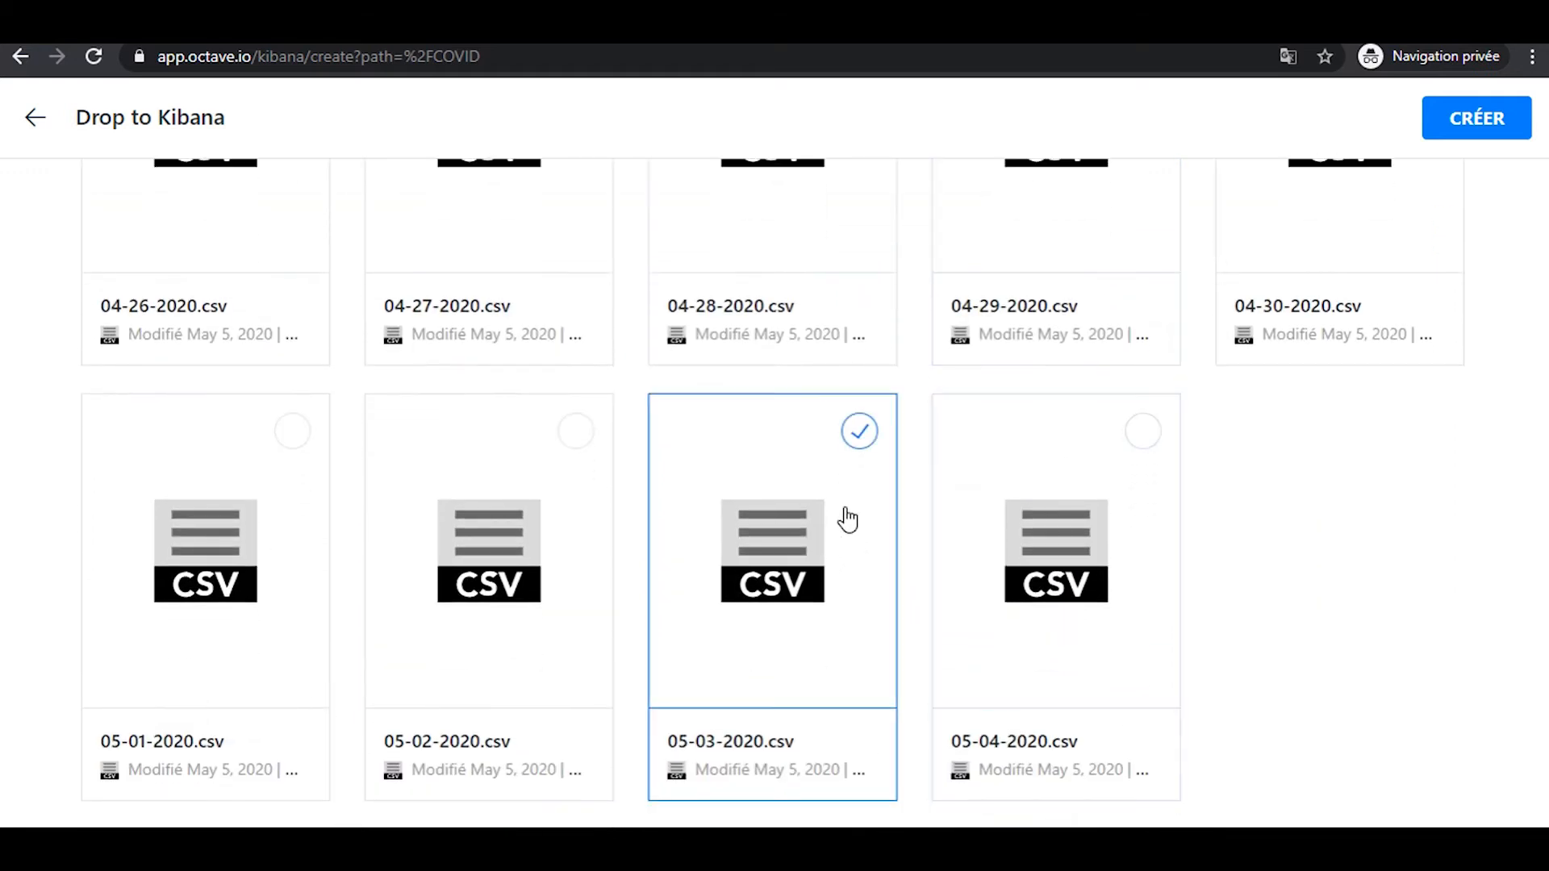
left_click(849, 444)
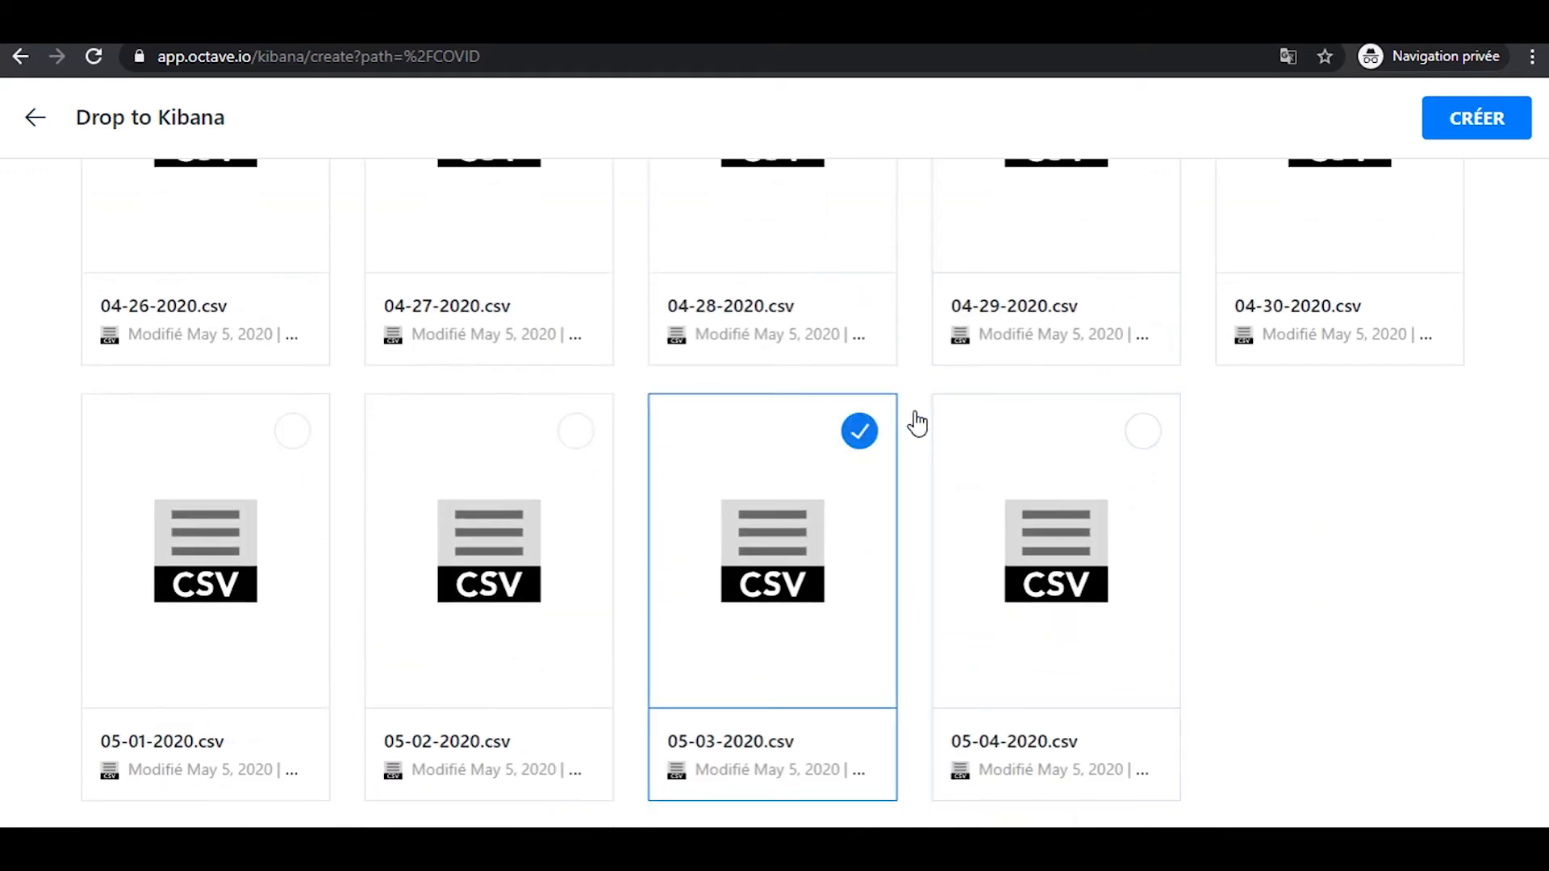
Send 05-03-2020.csv to Kibana with the index name covid and the Virgule delimiter
left_click(1456, 132)
left_click(501, 418)
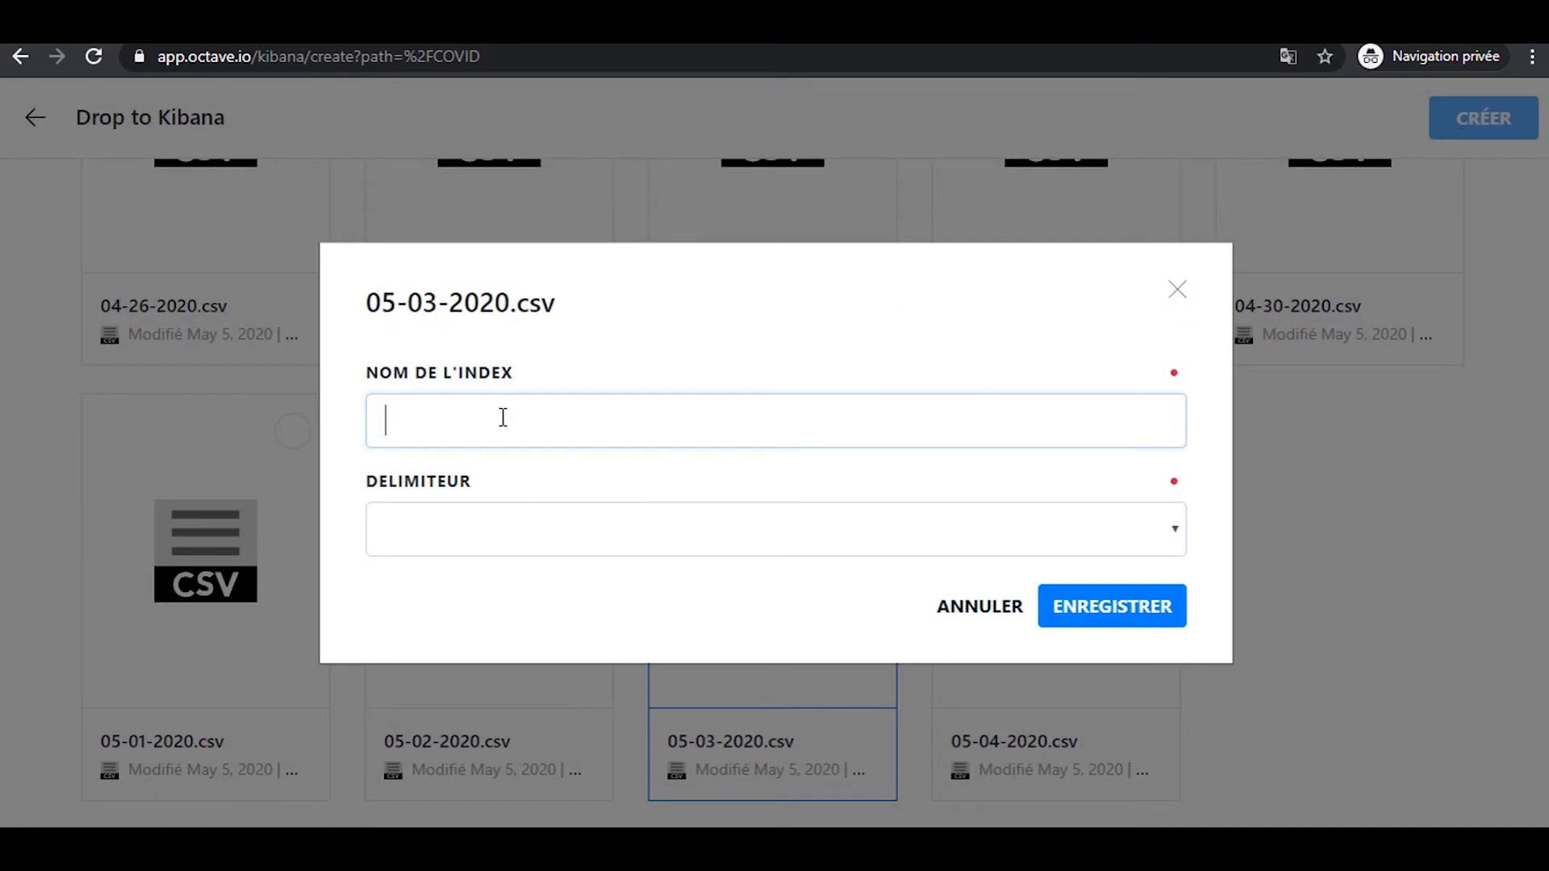
type("covid")
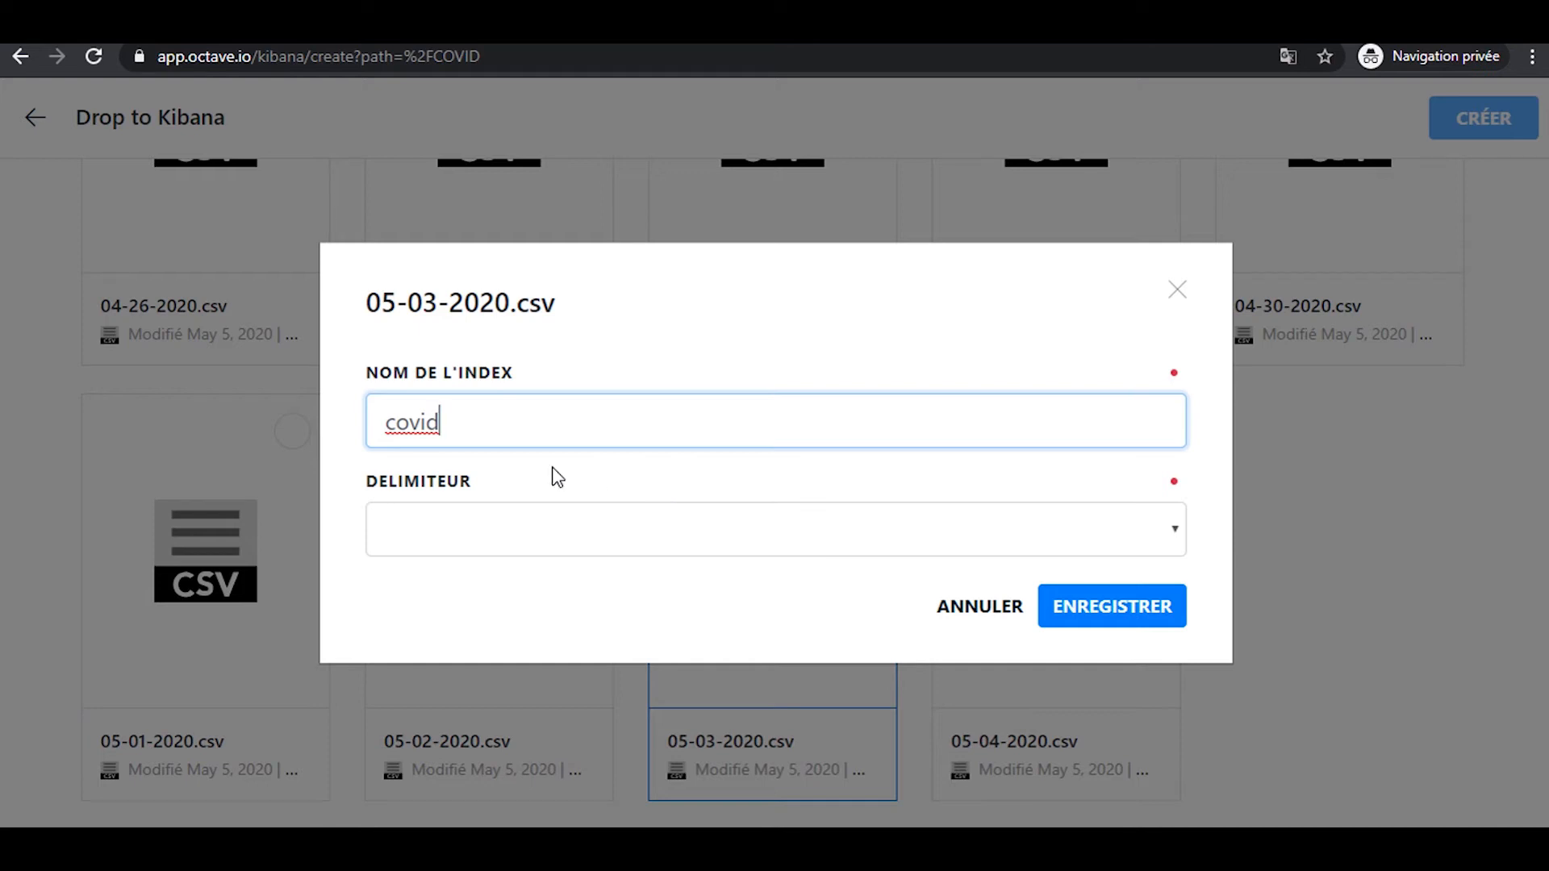
left_click(516, 537)
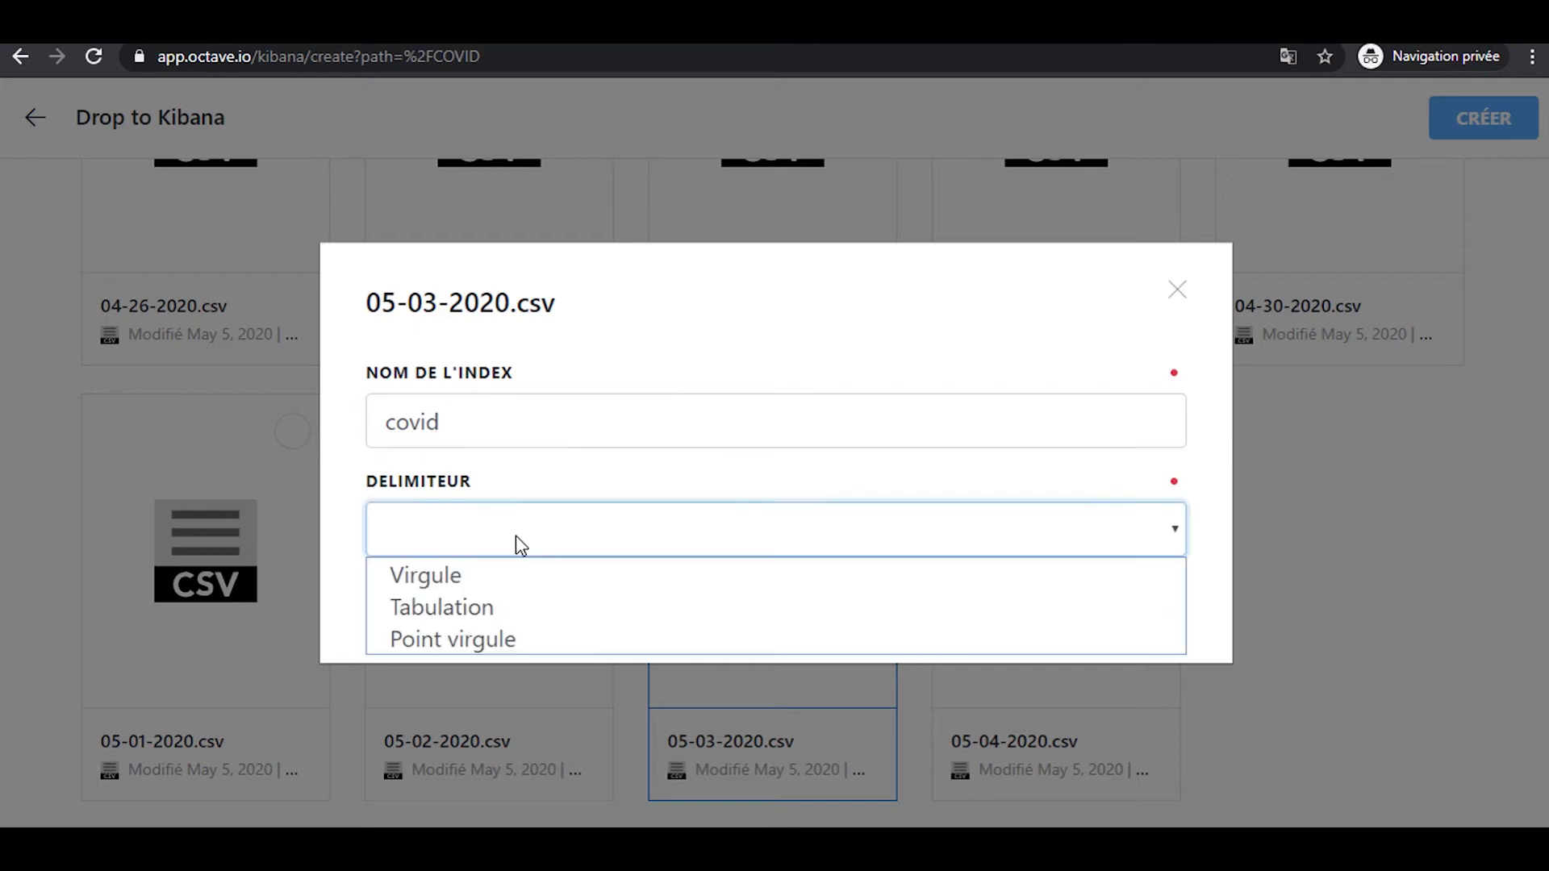
left_click(521, 578)
left_click(1077, 624)
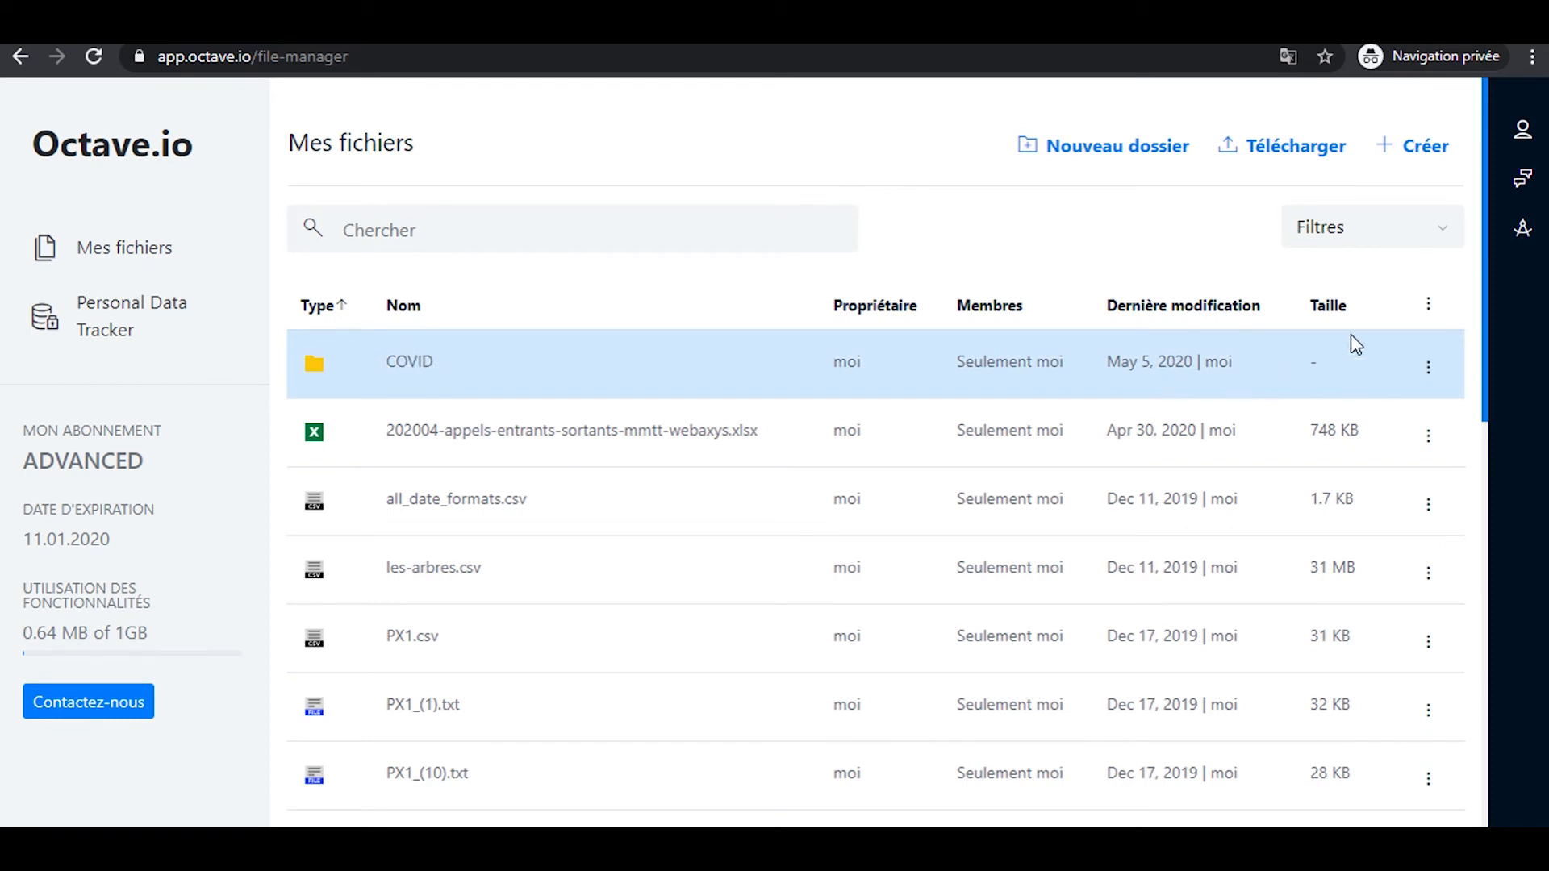
Start another Drop to Kibana and select 05-02-2020.csv from the COVID folder
left_click(1402, 148)
left_click(1311, 338)
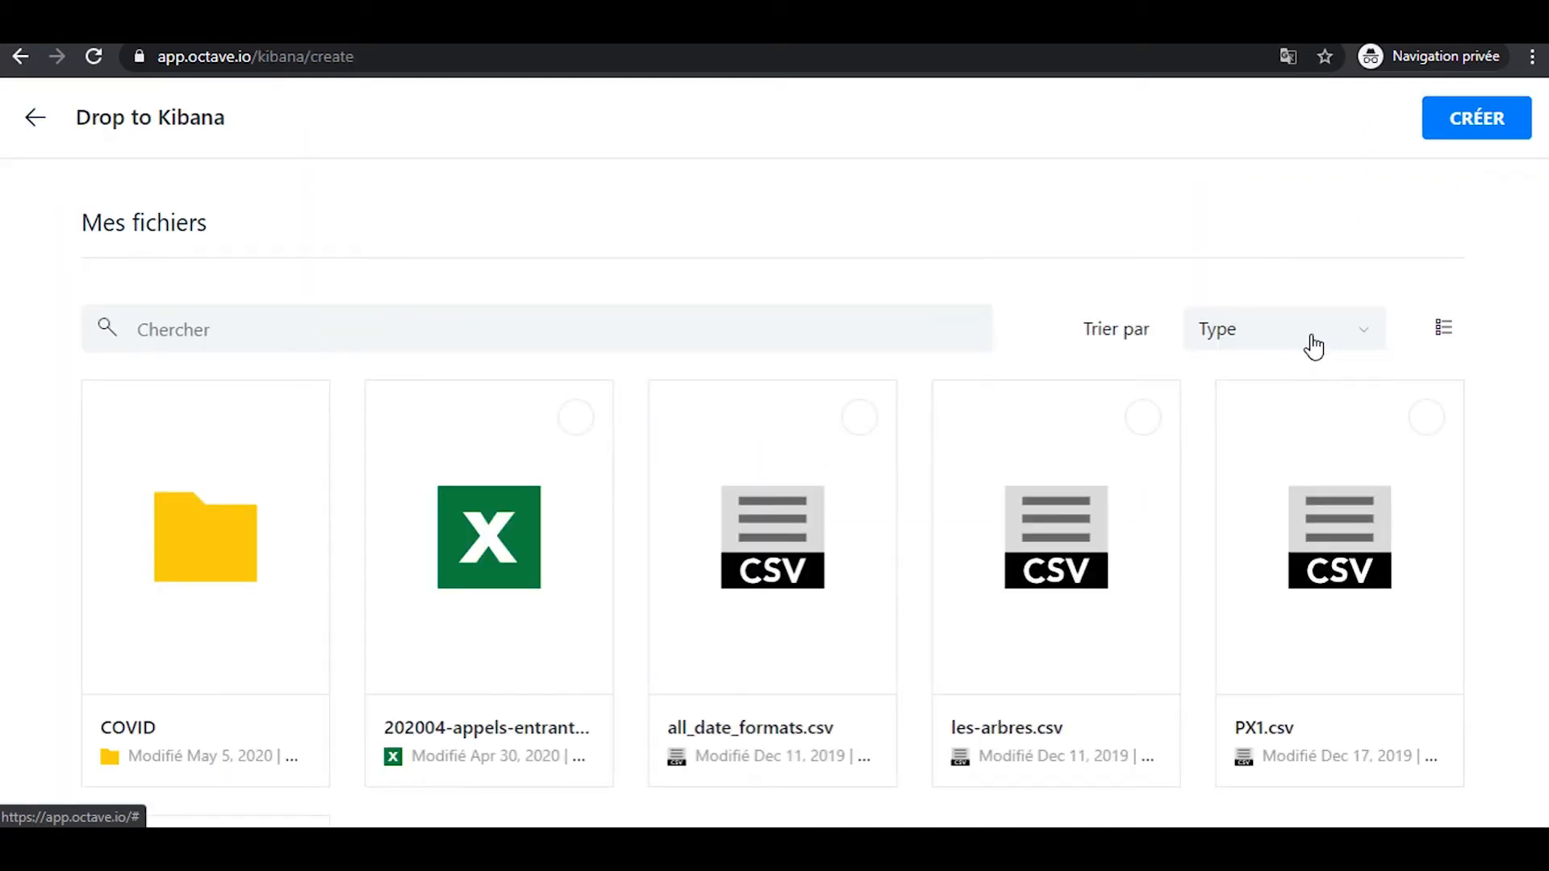
left_click(269, 471)
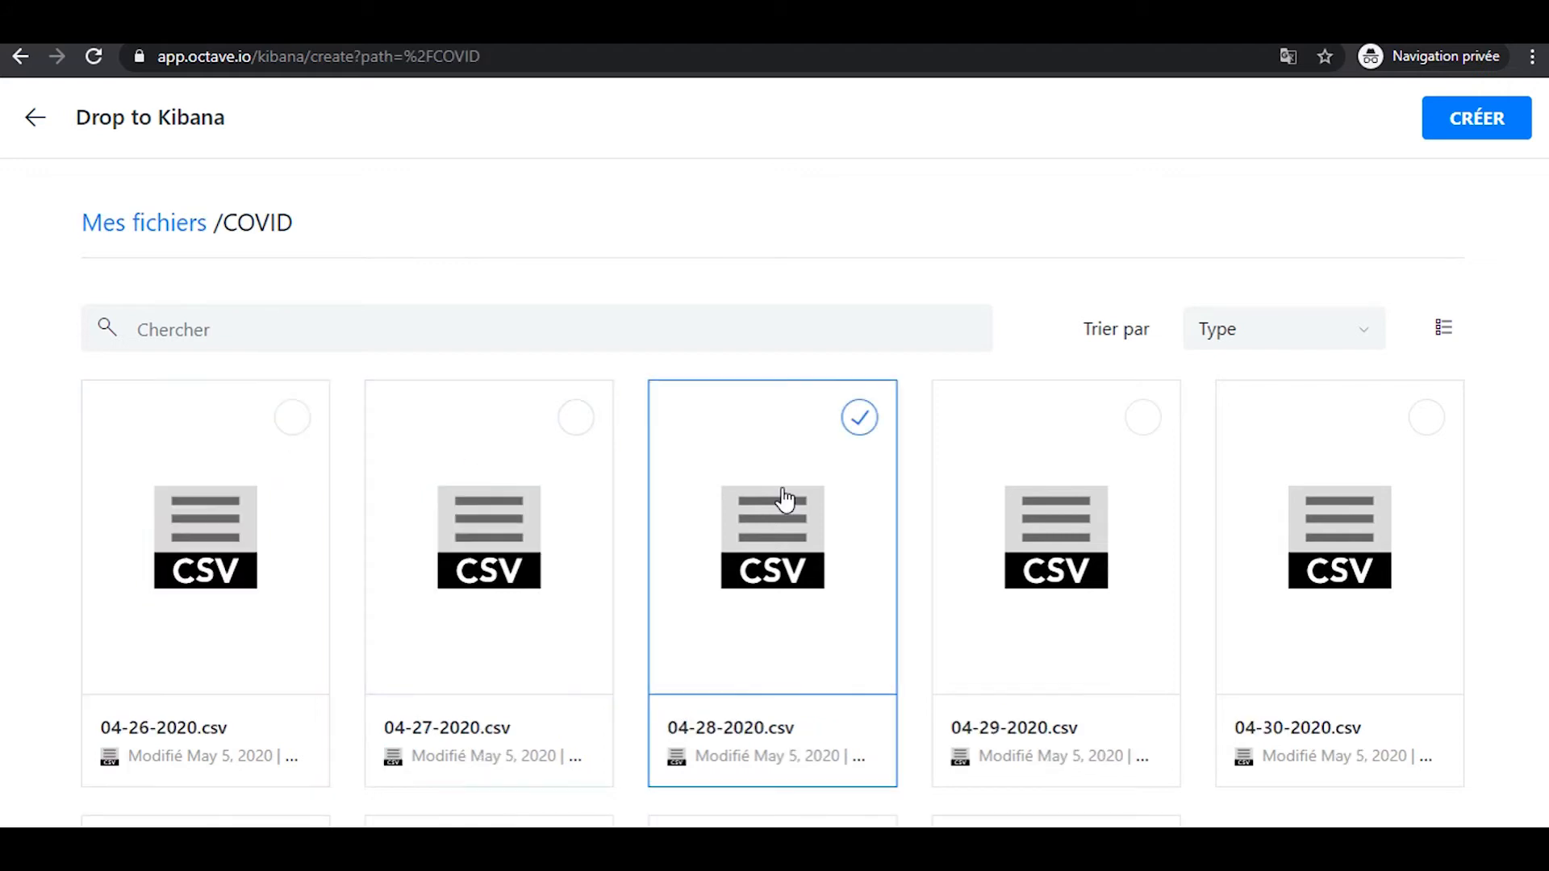
scroll(773, 532, "down", 5)
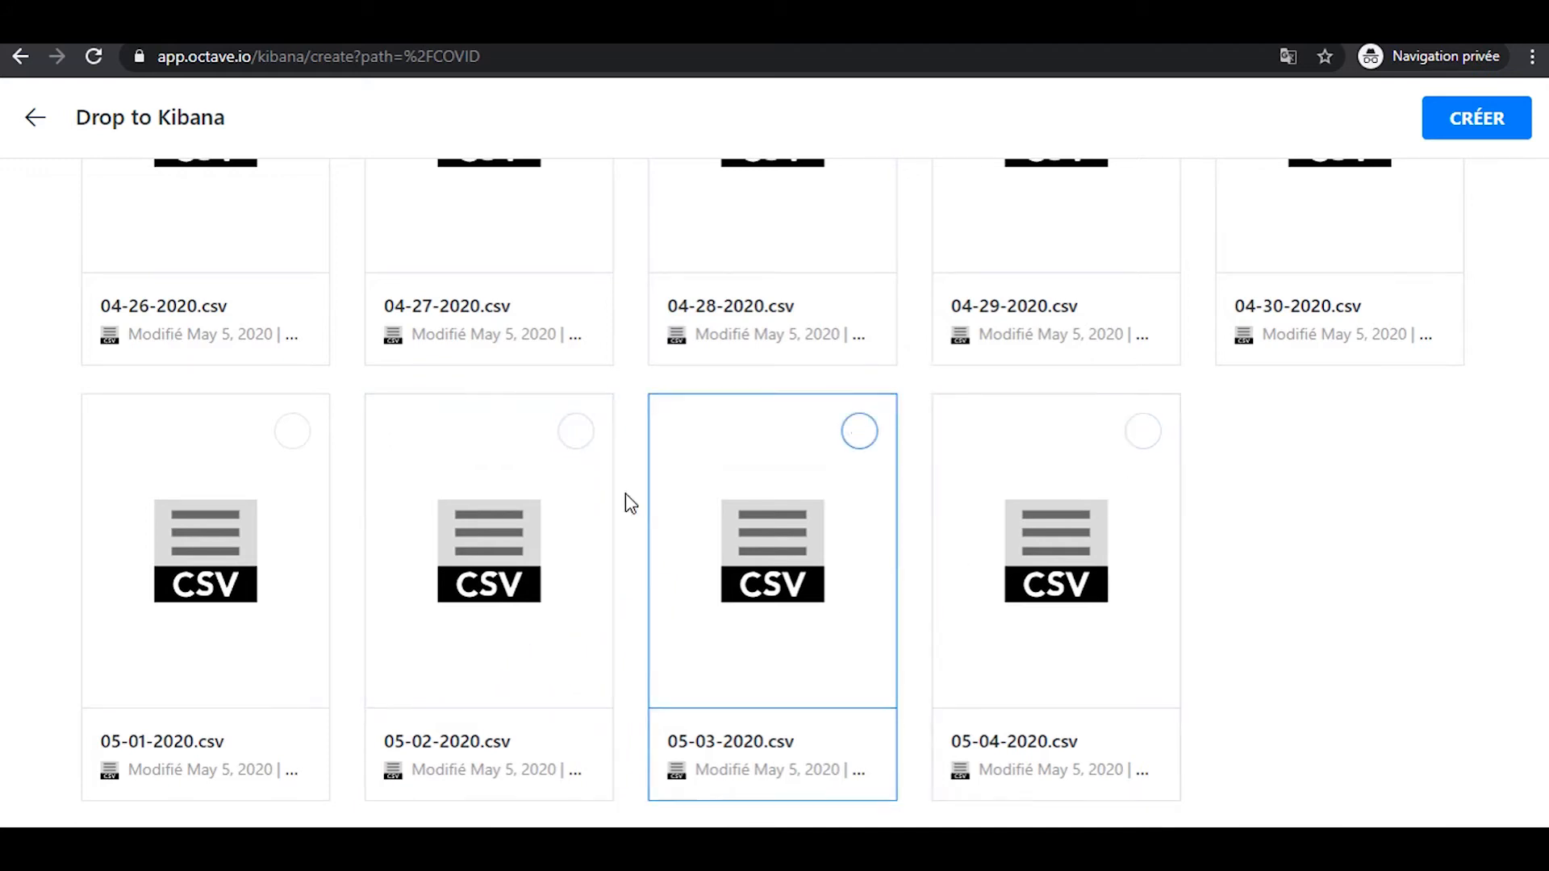
left_click(572, 441)
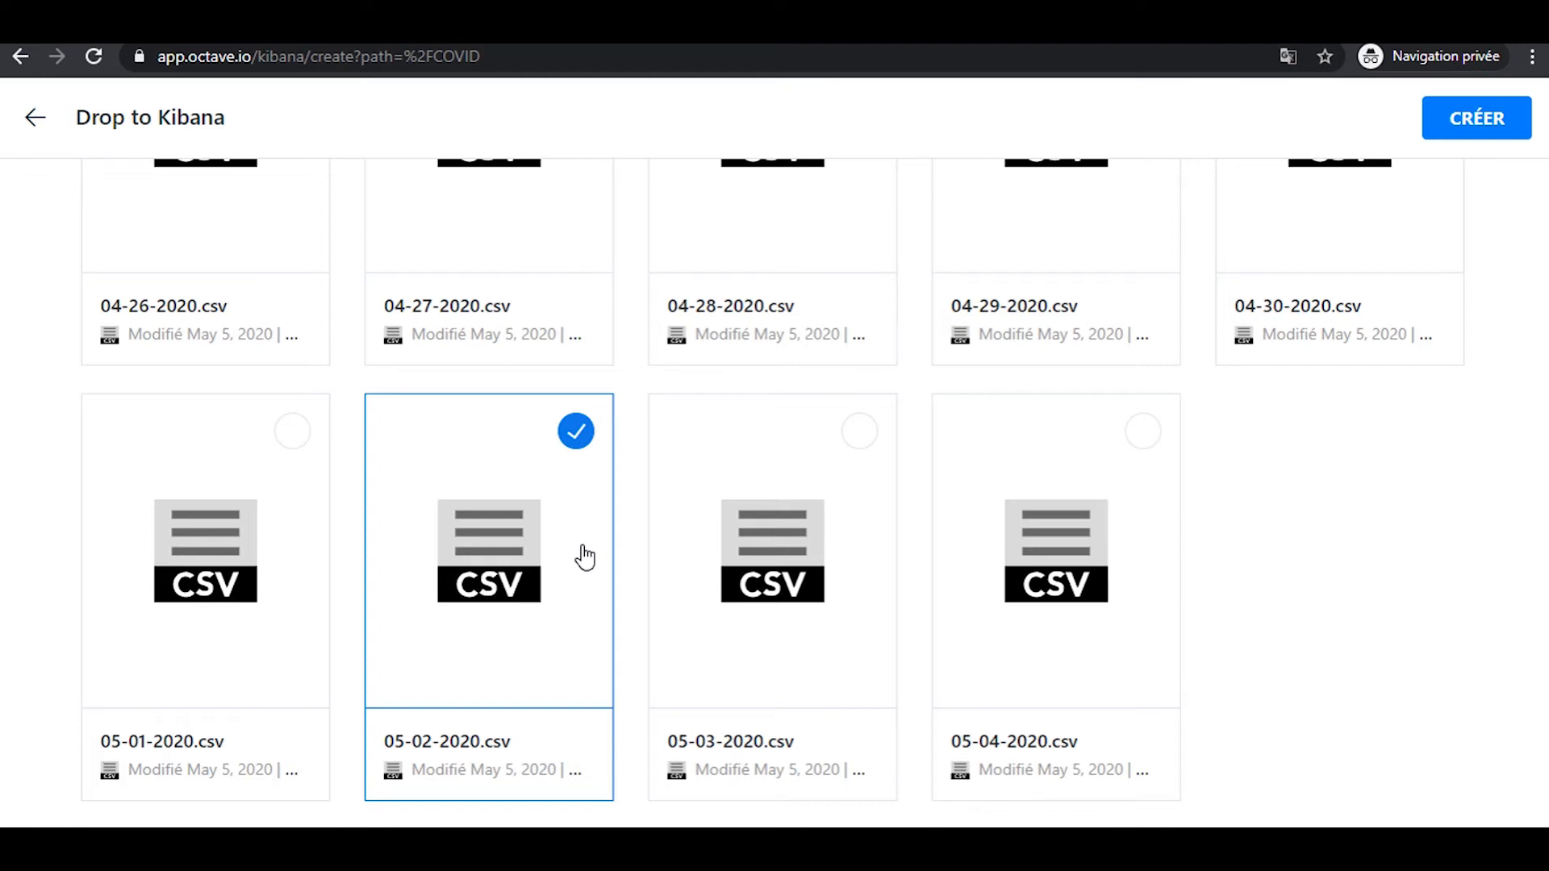
Send 05-02-2020.csv to Kibana with the index name covid and the Virgule delimiter
left_click(1492, 125)
left_click(436, 426)
type("covid")
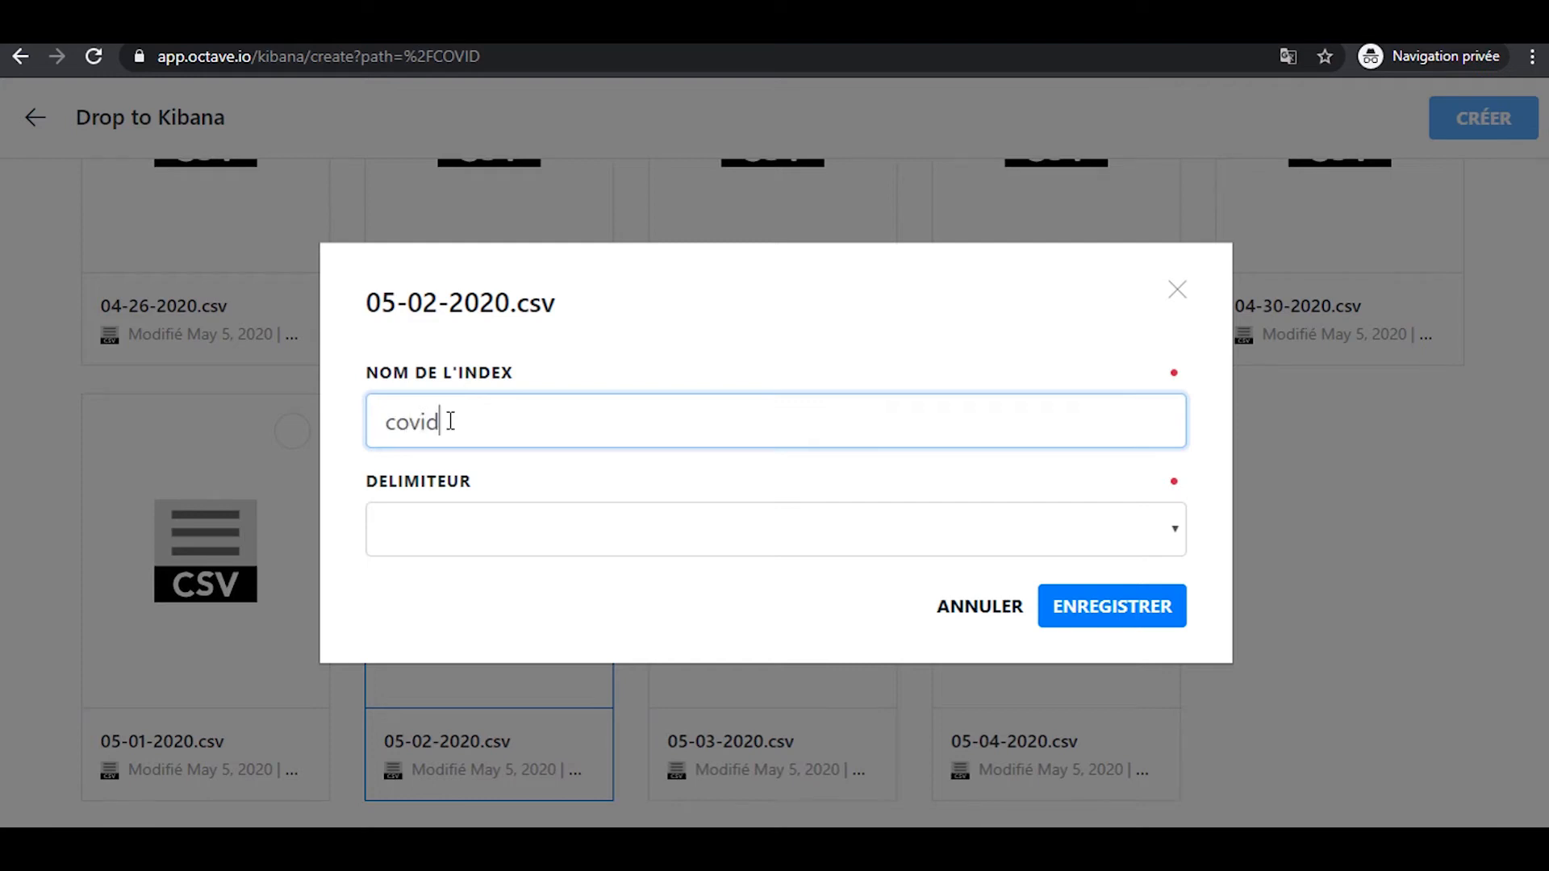
left_click(412, 534)
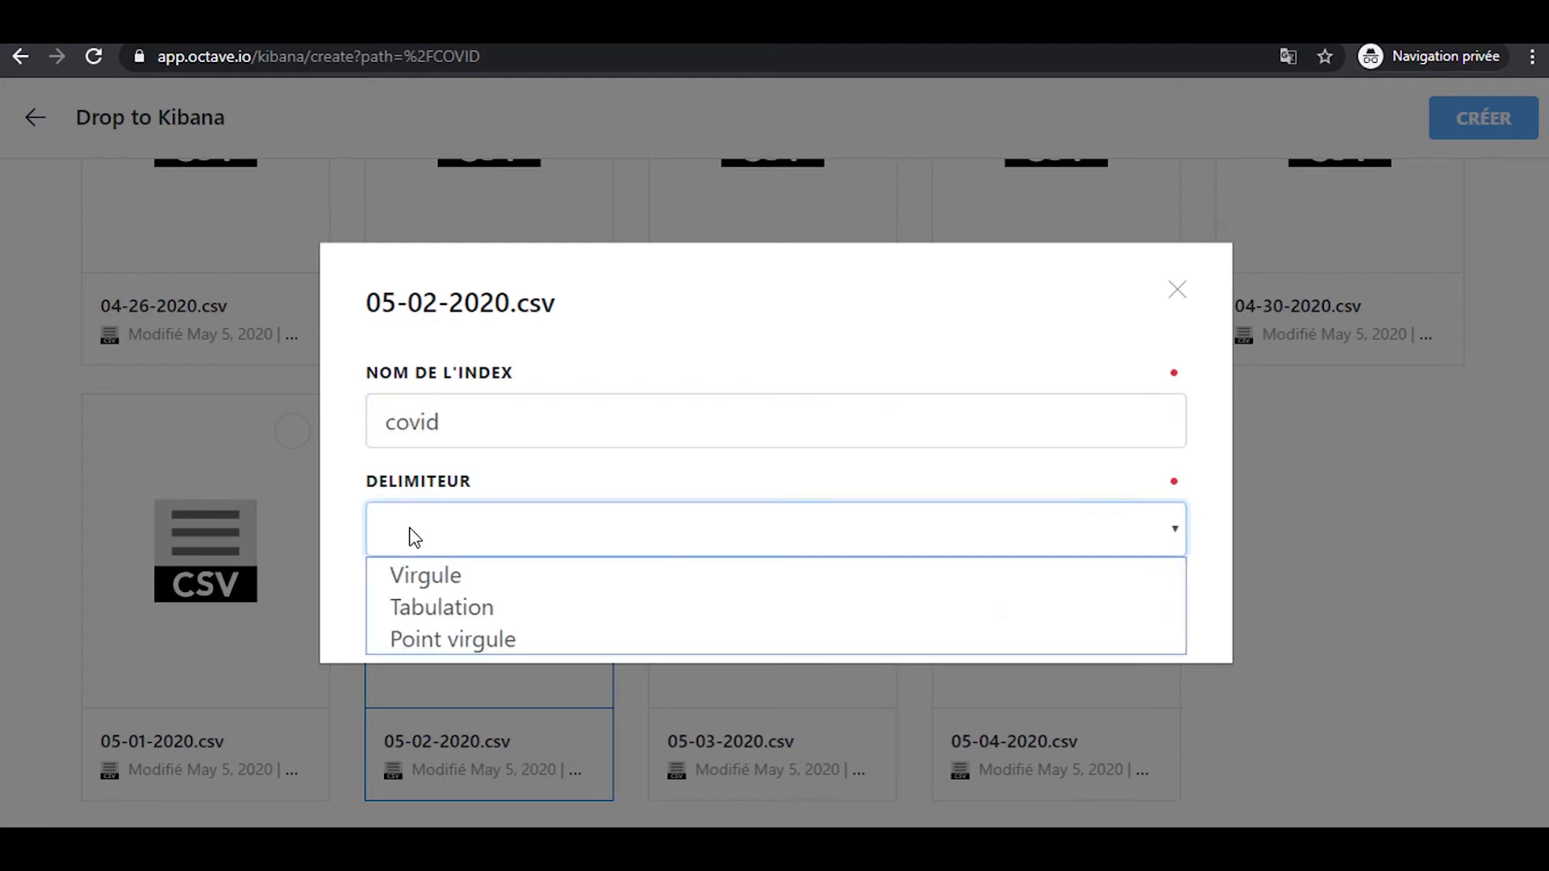
left_click(426, 576)
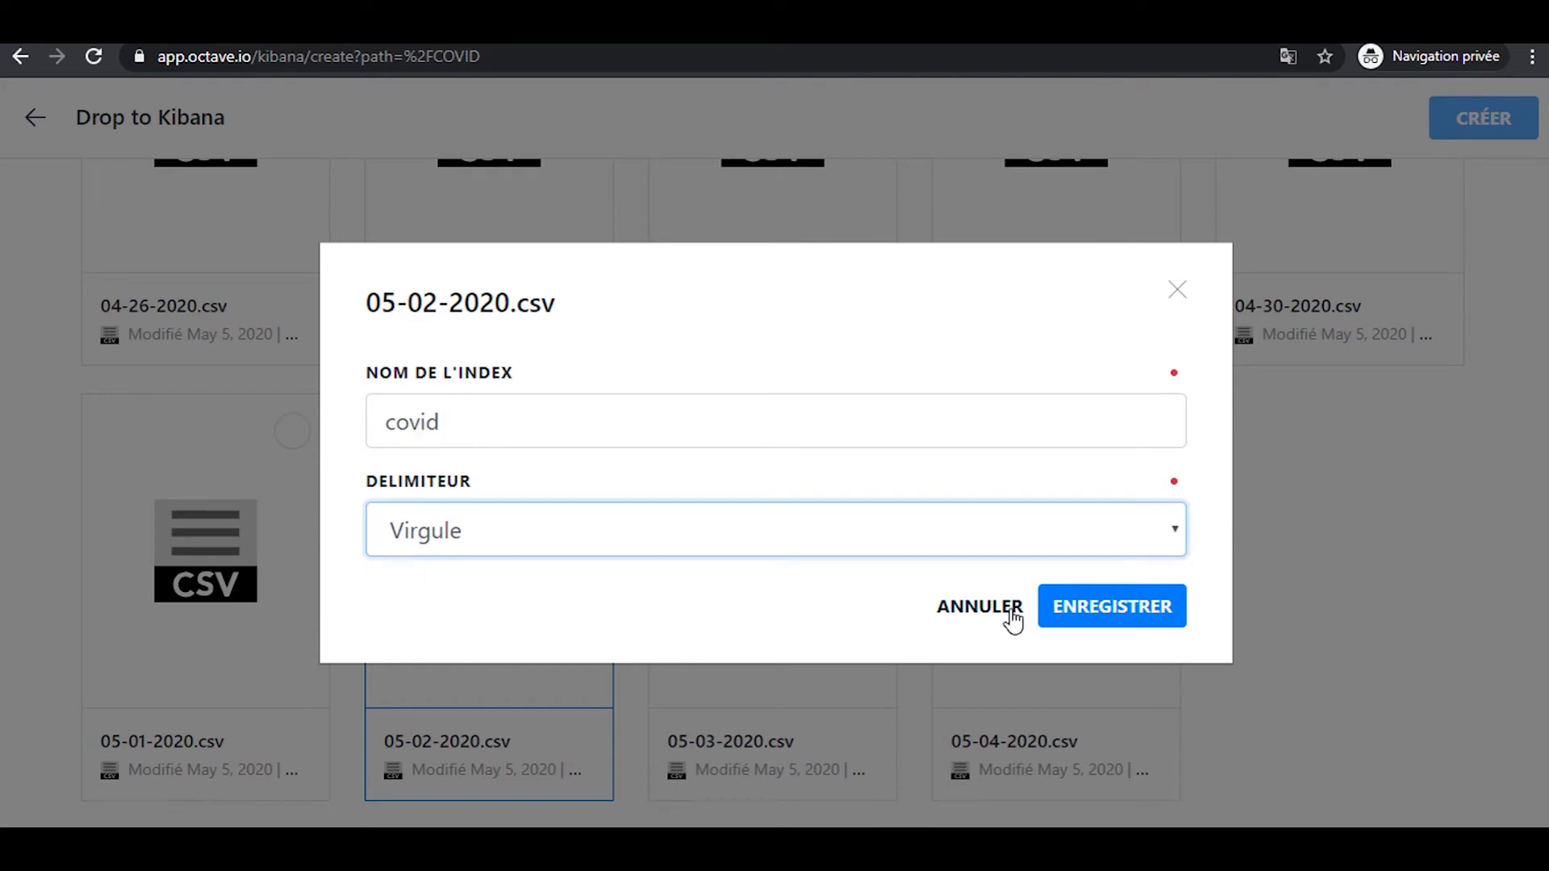
left_click(1112, 605)
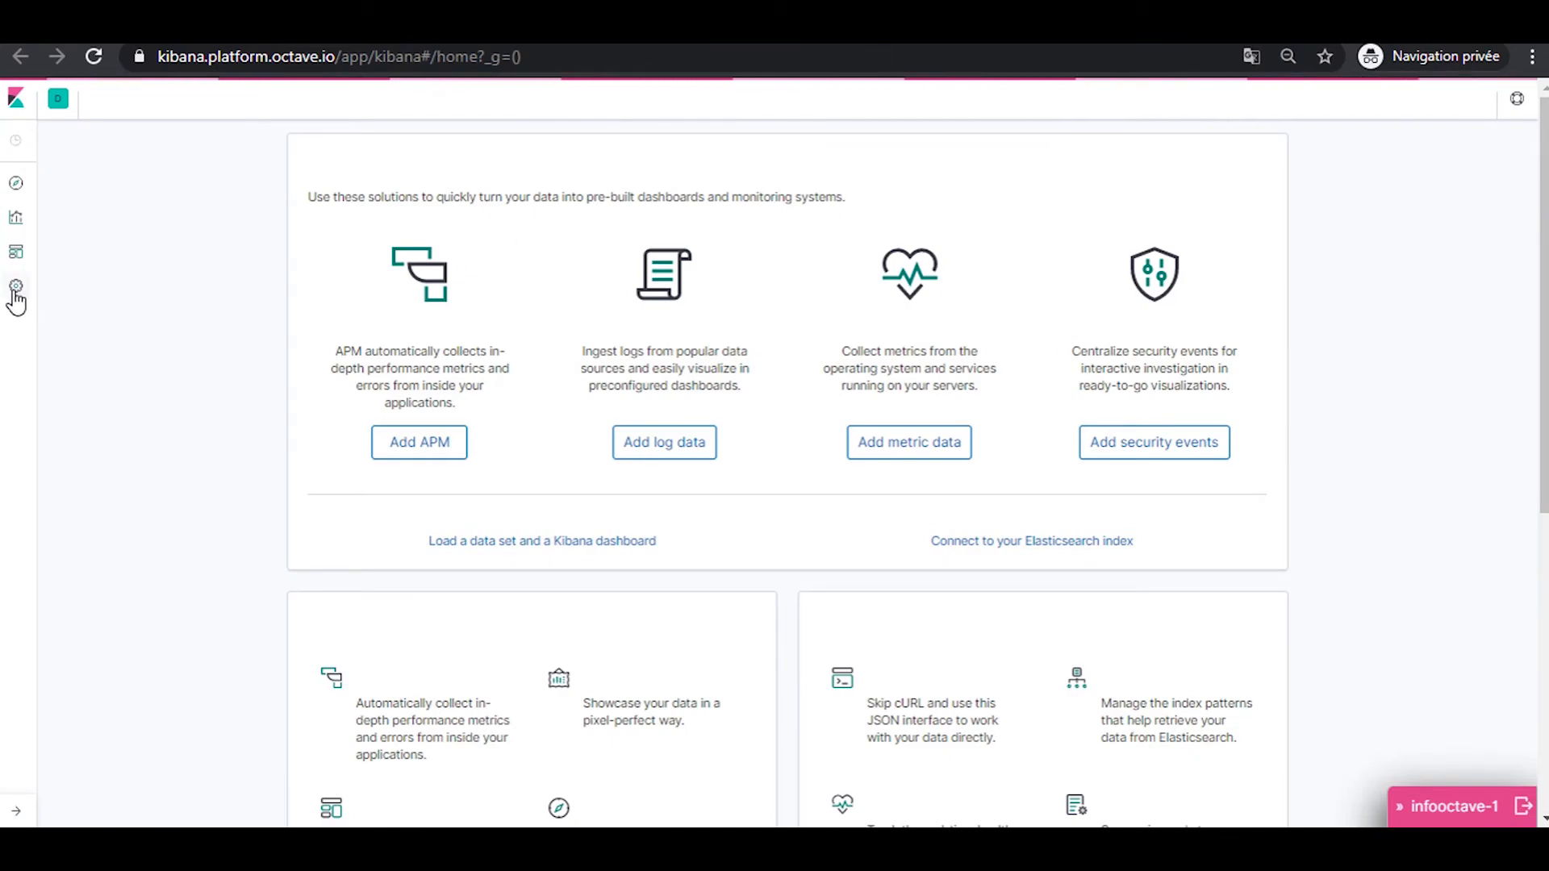
Open Discover in Kibana and set the relative time range to start 15 days ago
left_click(15, 190)
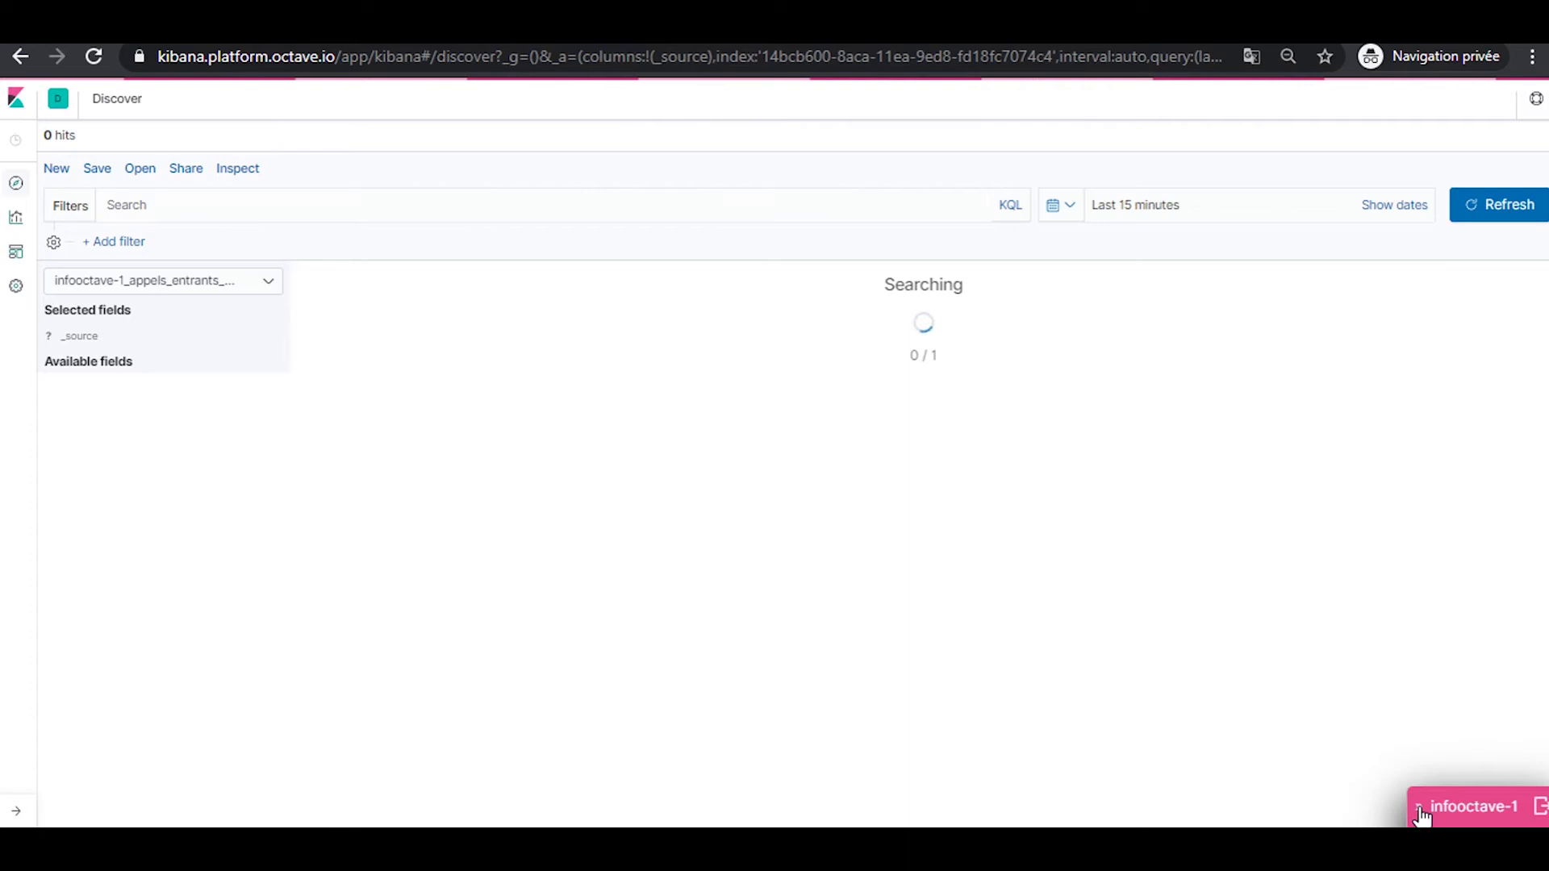
left_click(1164, 223)
left_click(1216, 210)
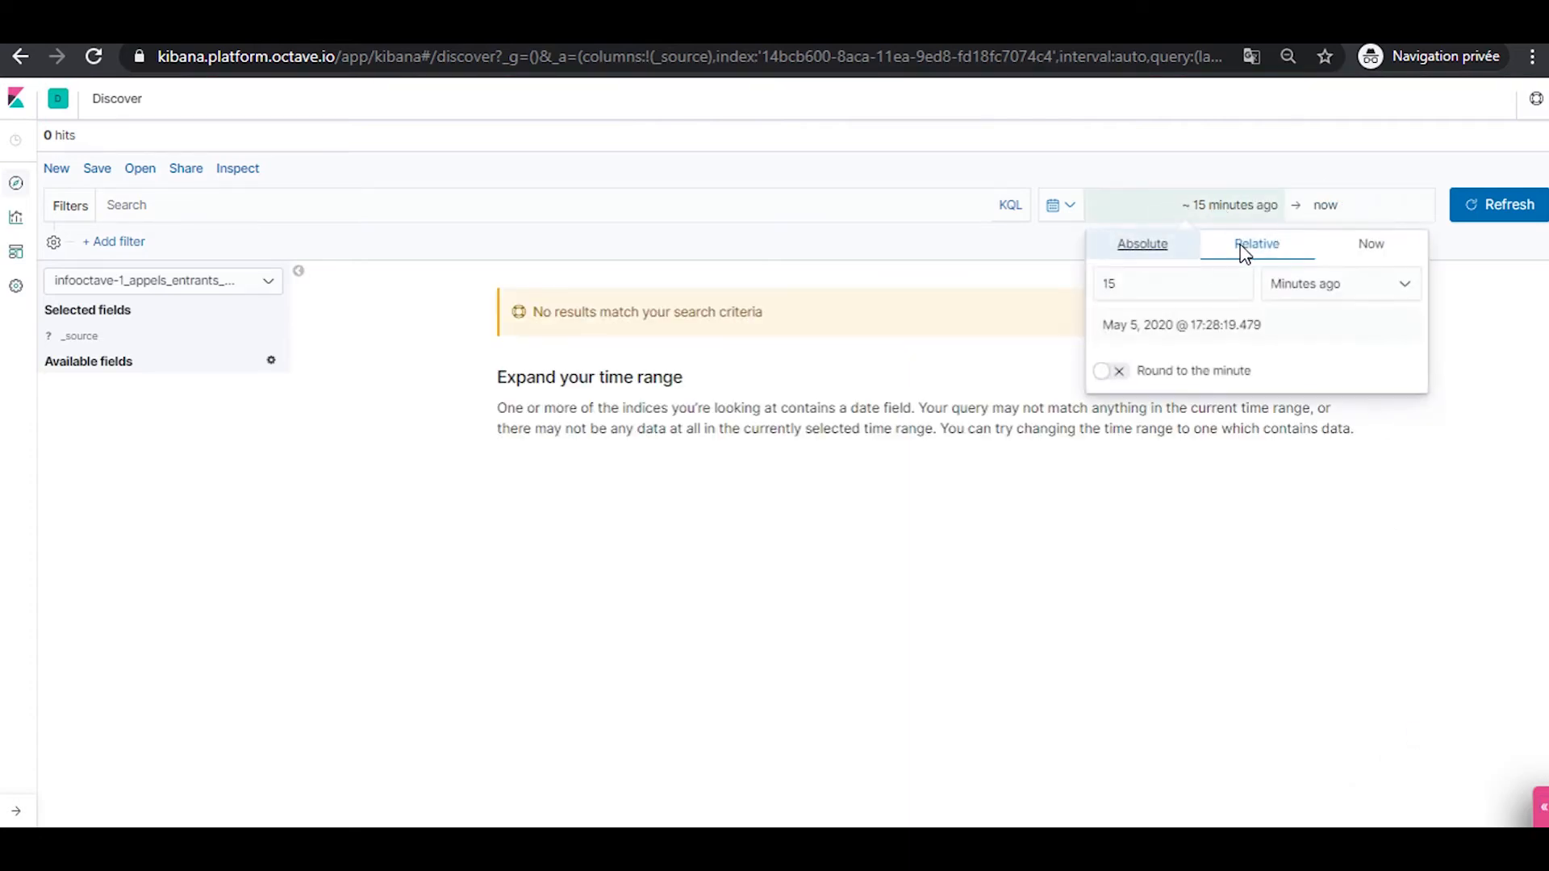
left_click(1345, 287)
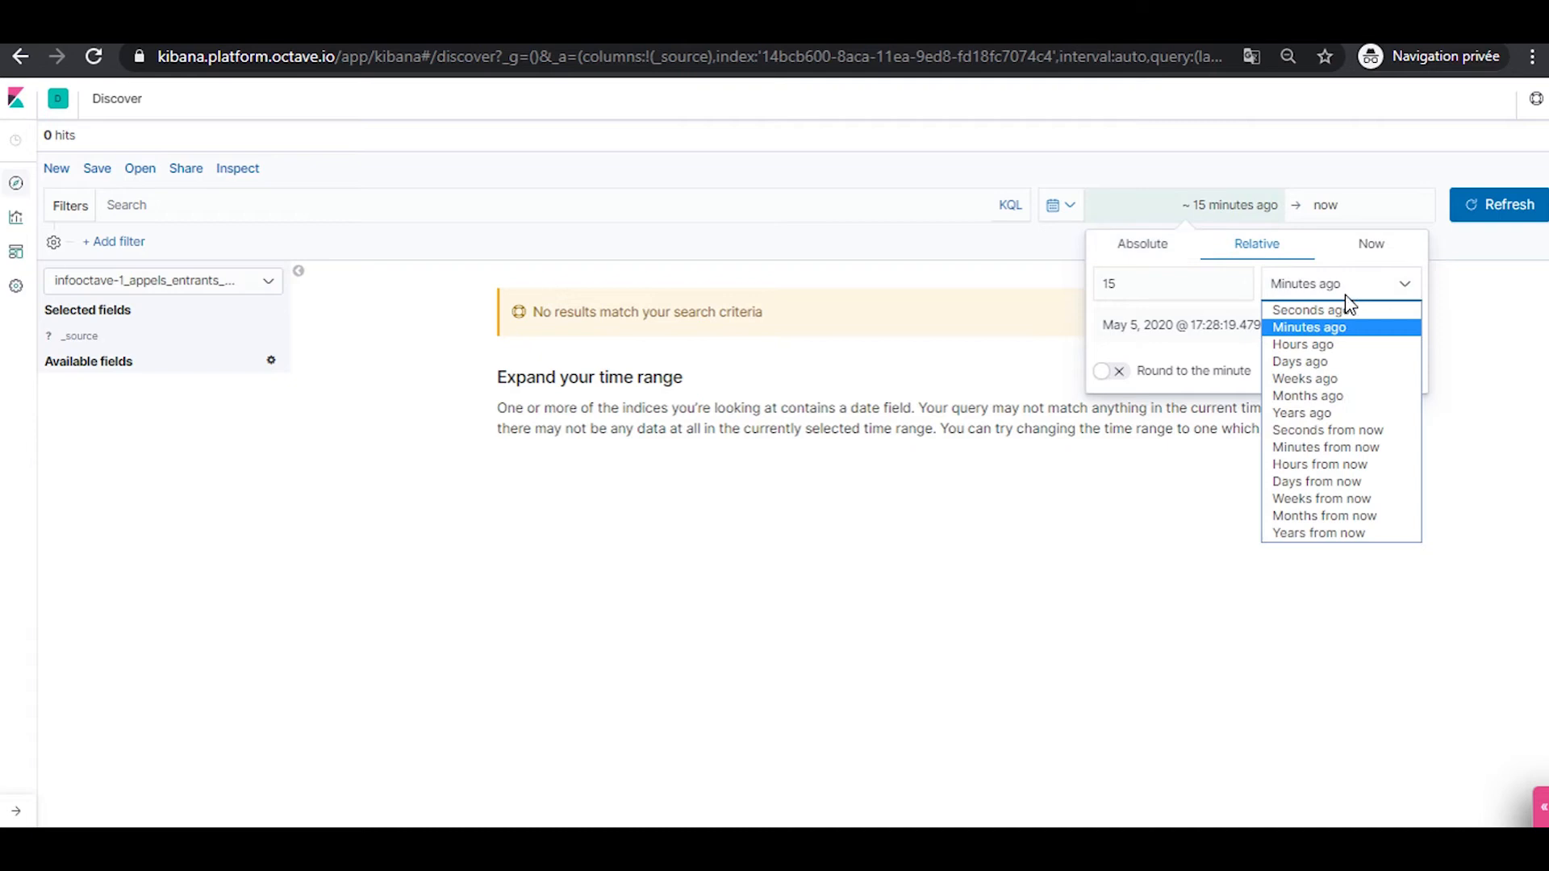
left_click(1323, 361)
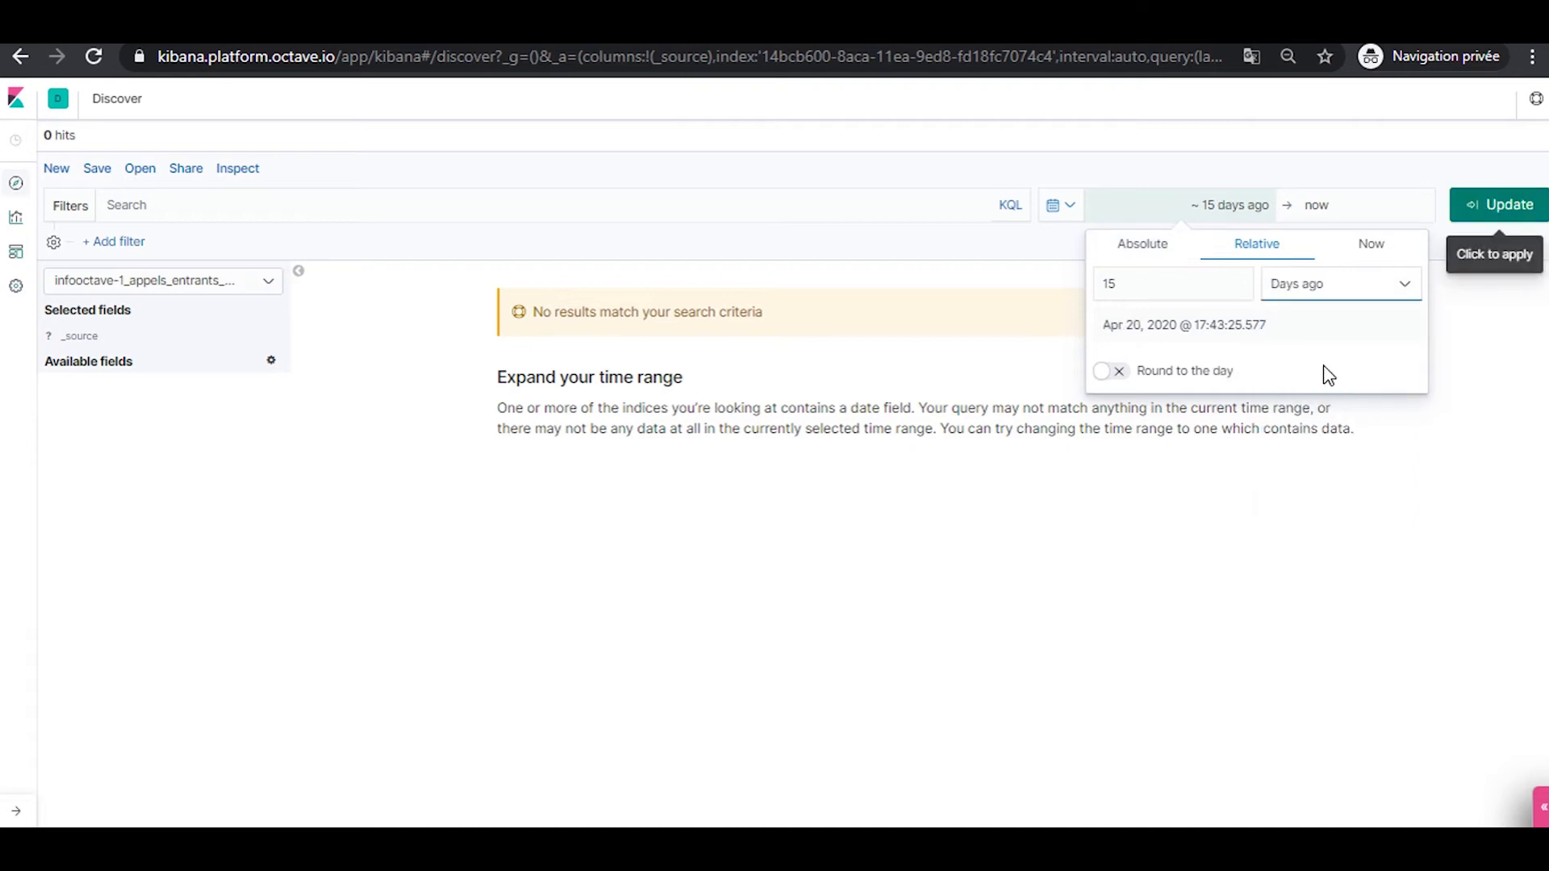
left_click(1506, 207)
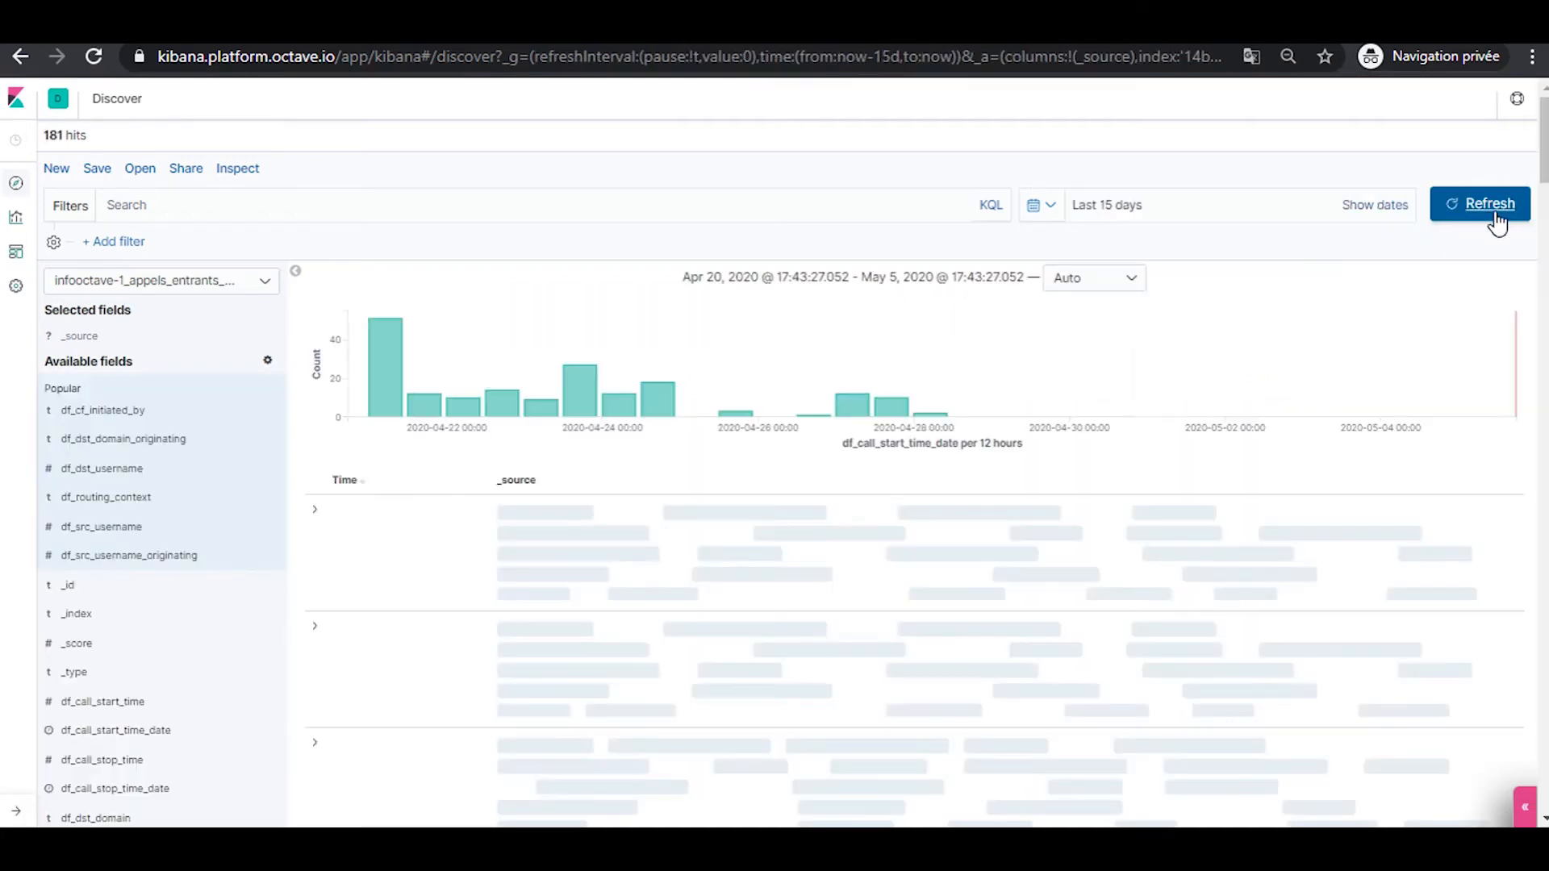
Switch to the infooctave-1_covid index pattern and narrow the histogram's time range to about May 1, 2020 18:40 through May 5, 2020 15:40
left_click(201, 284)
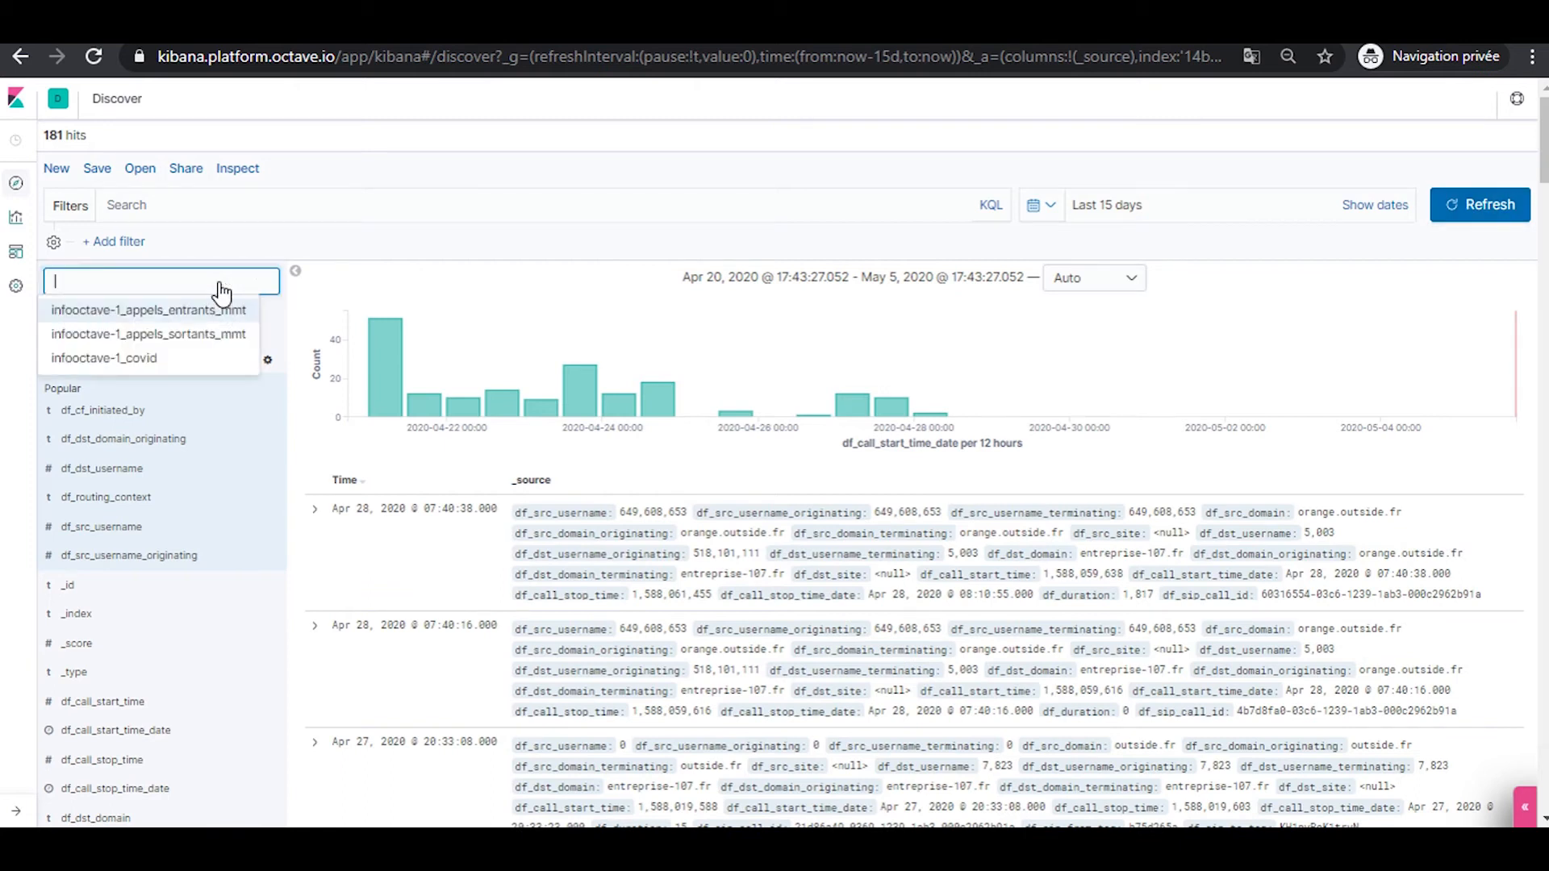
left_click(184, 360)
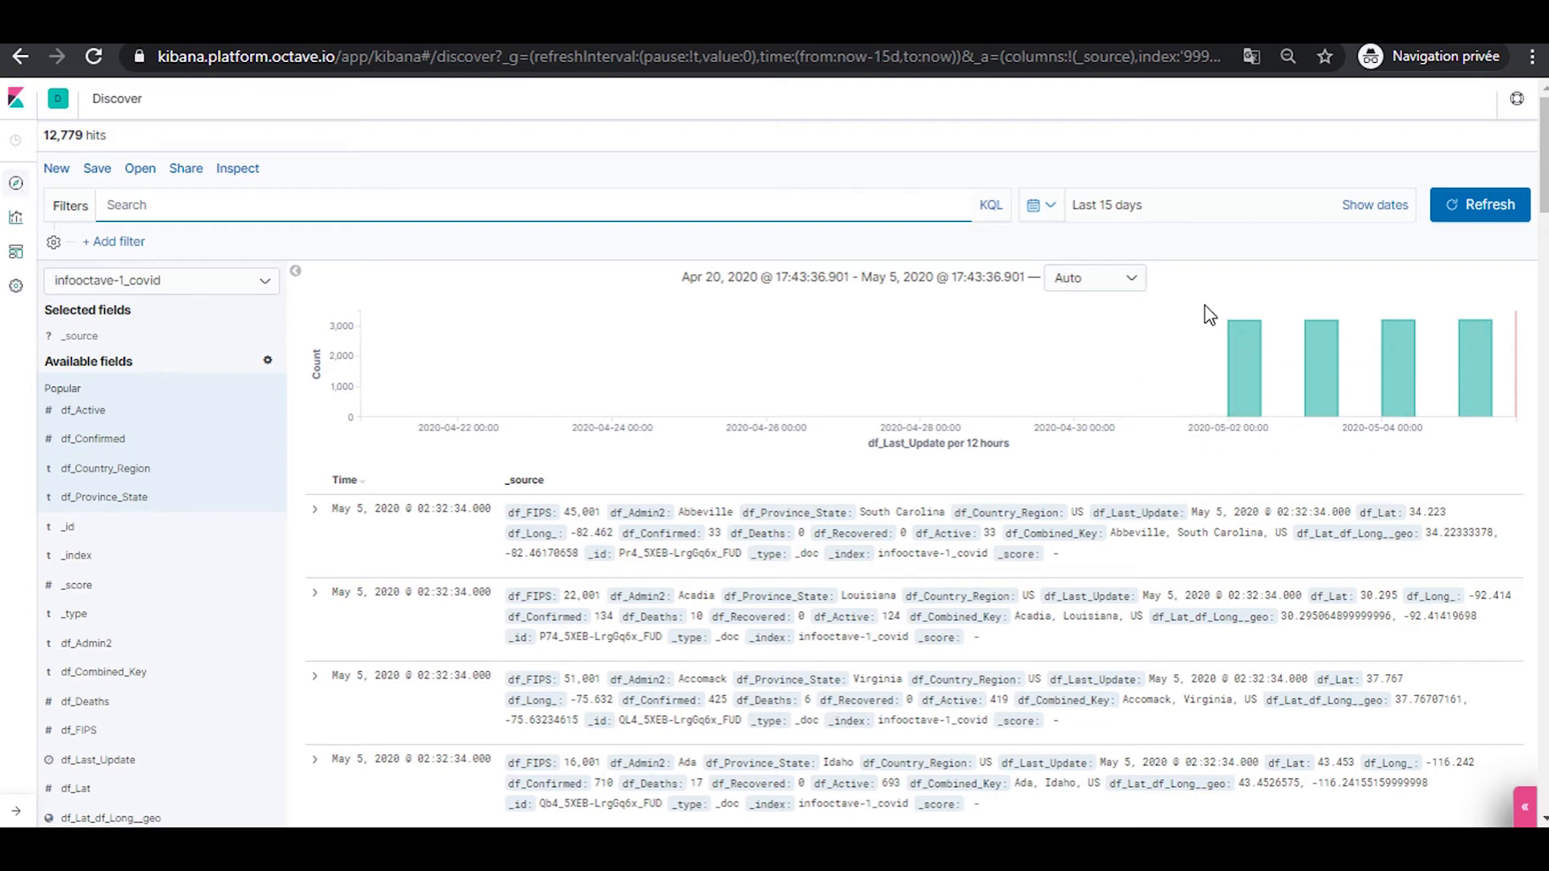
left_click_drag(1211, 312, 1511, 315)
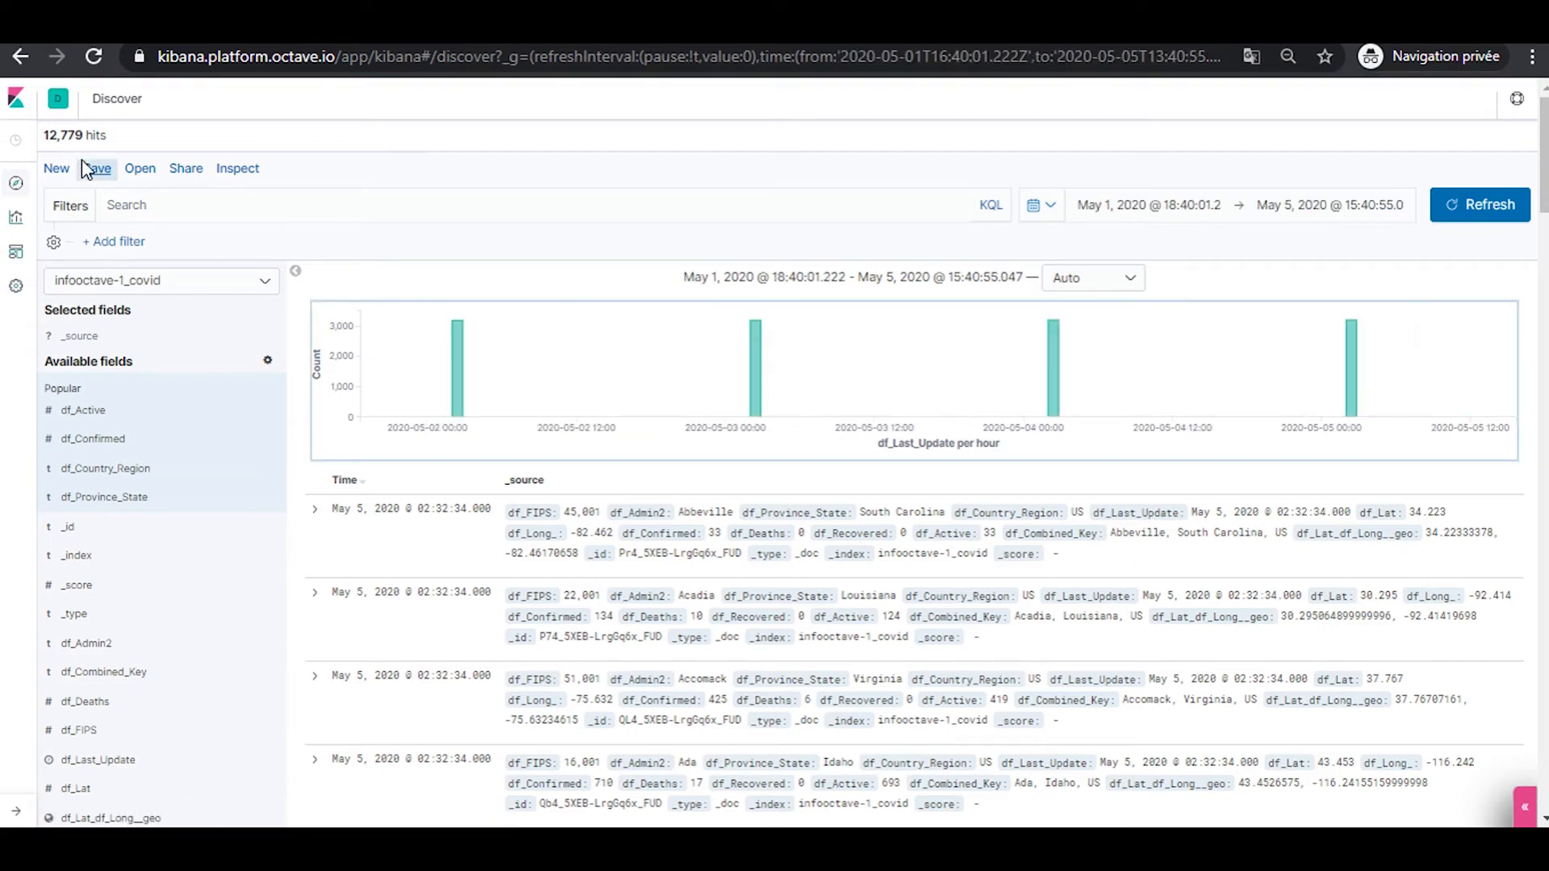
Review the covid records and available fields, and visualize the geo field df_Lat_df_Long__geo on a map
mouse_move(243, 585)
scroll(242, 585, "down", 5)
scroll(242, 585, "up", 5)
scroll(970, 695, "down", 6)
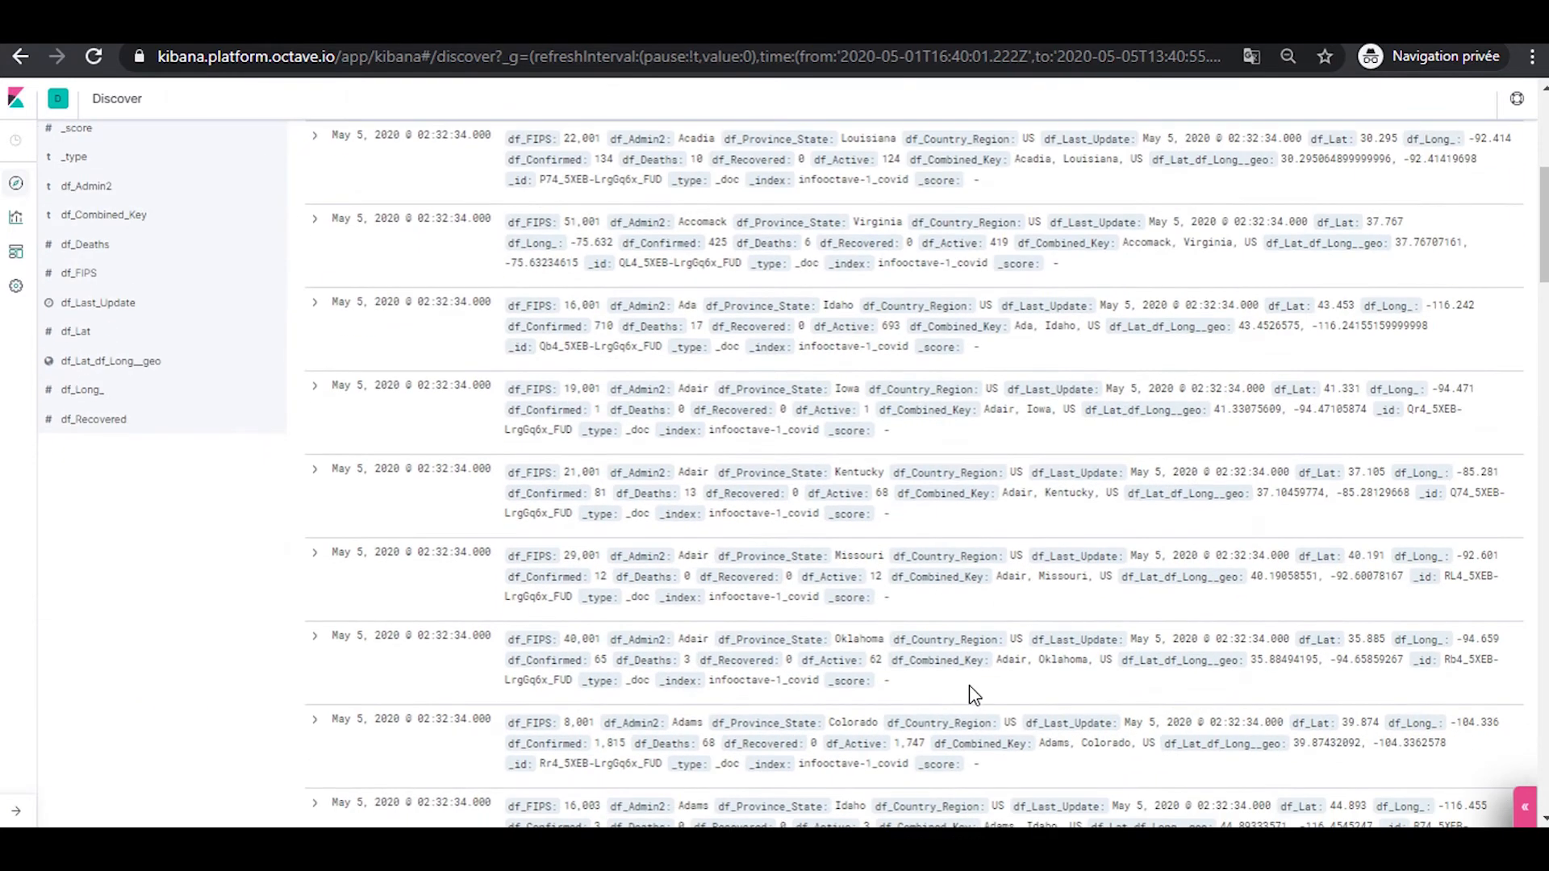
scroll(970, 690, "up", 6)
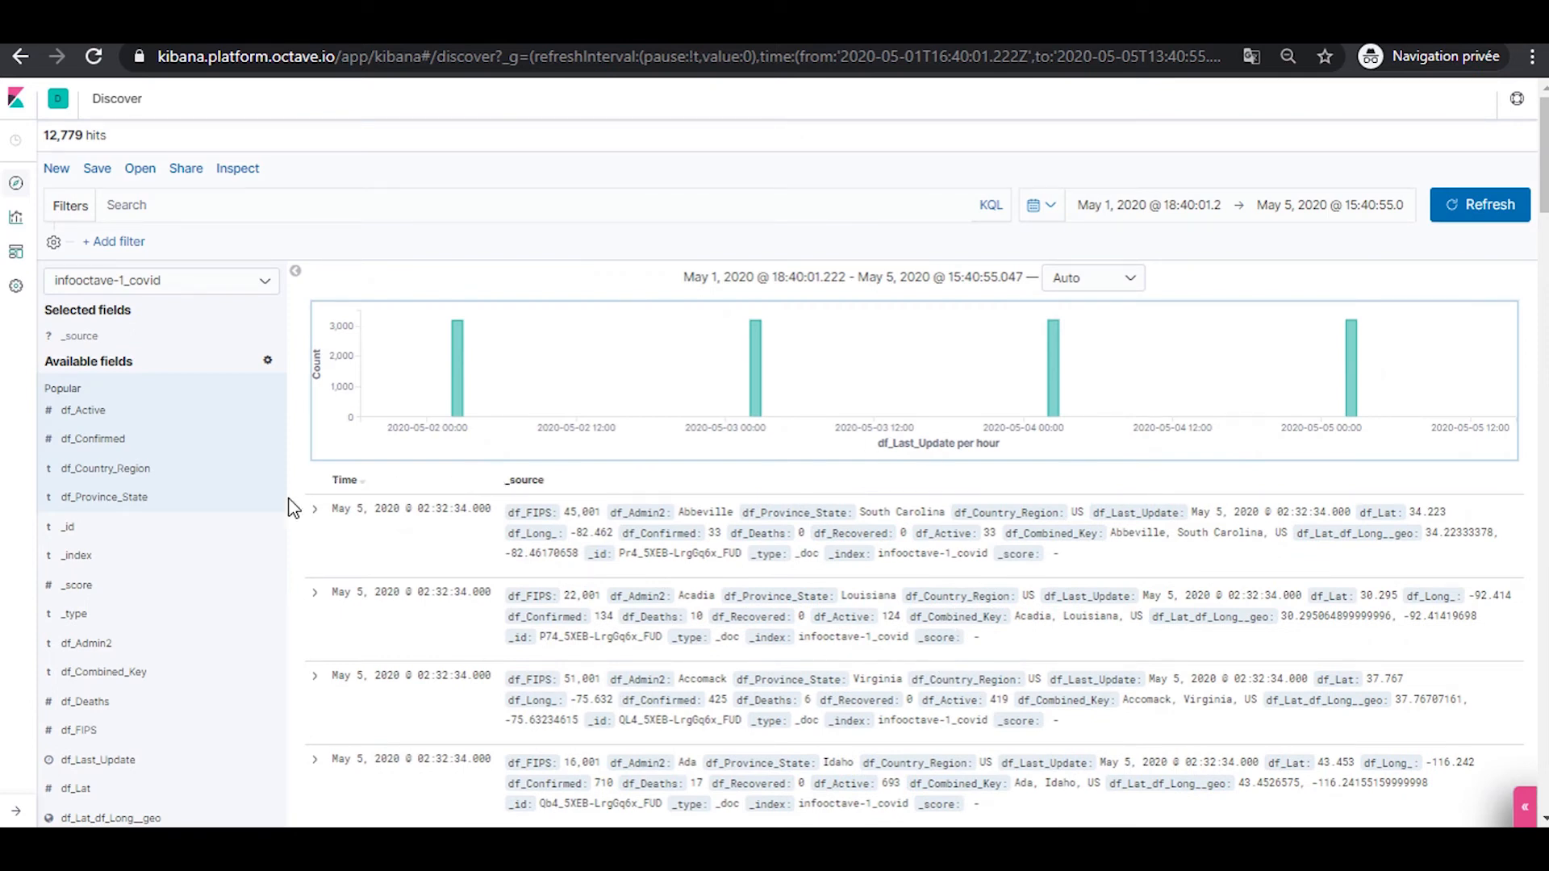
mouse_move(281, 502)
mouse_move(248, 476)
scroll(211, 601, "down", 1)
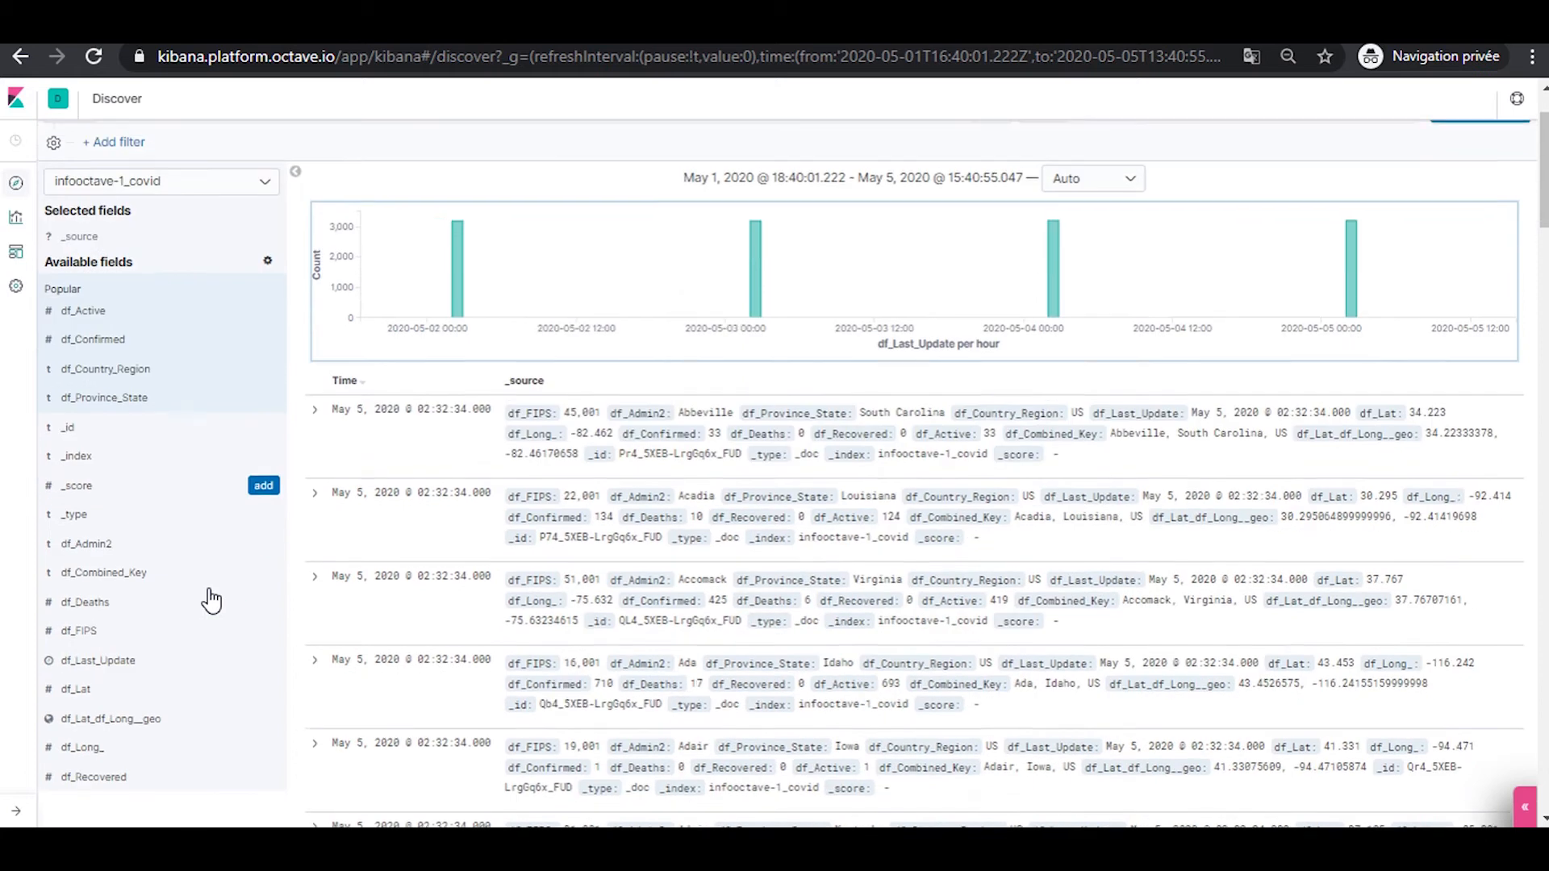
left_click(108, 710)
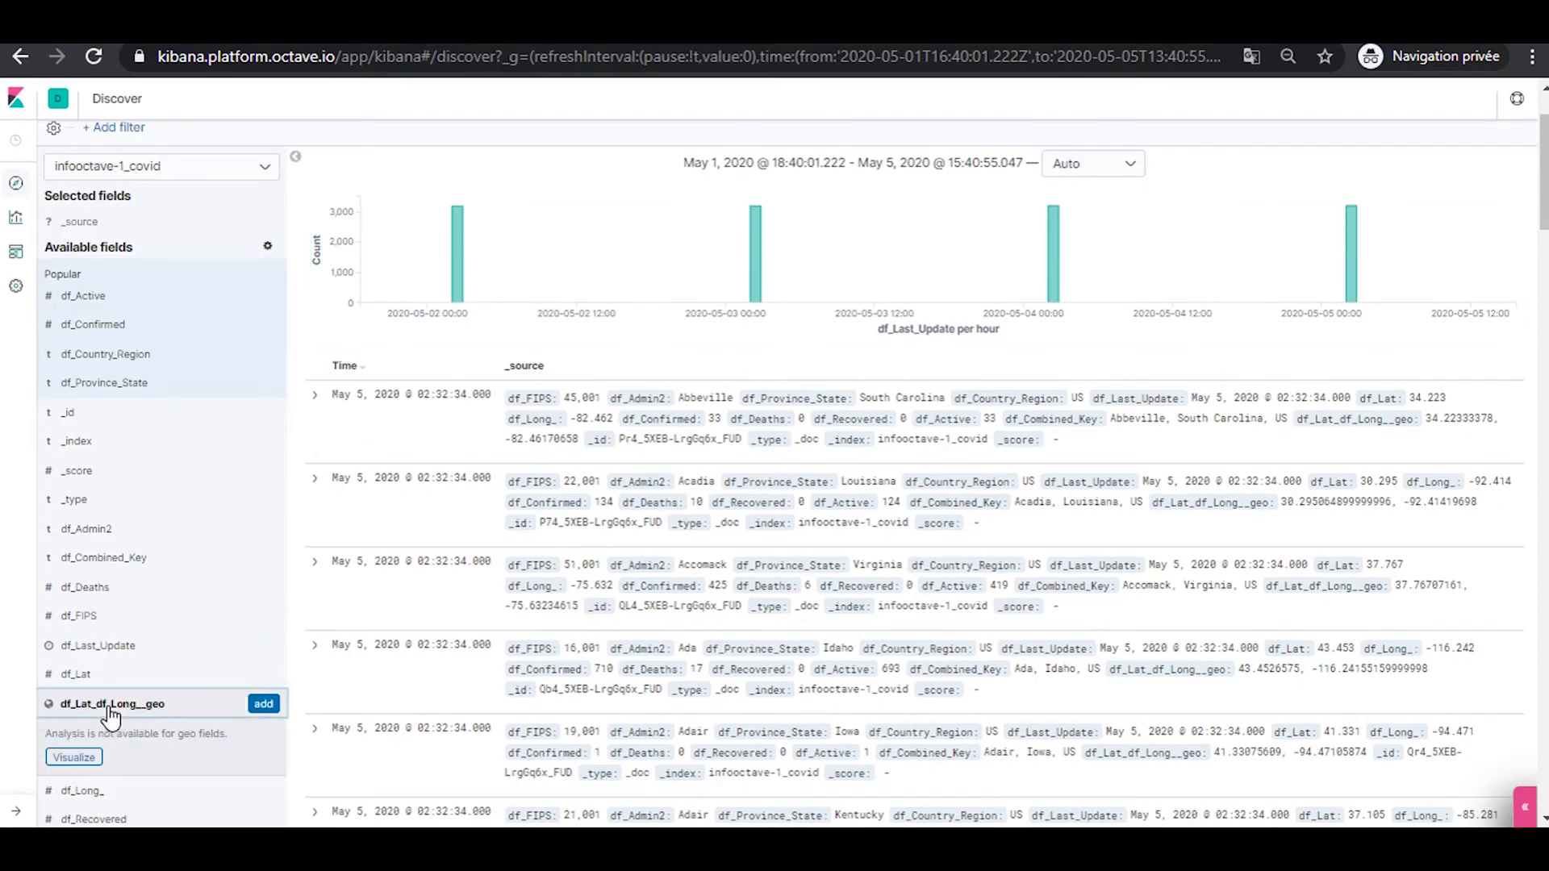
scroll(142, 699, "down", 2)
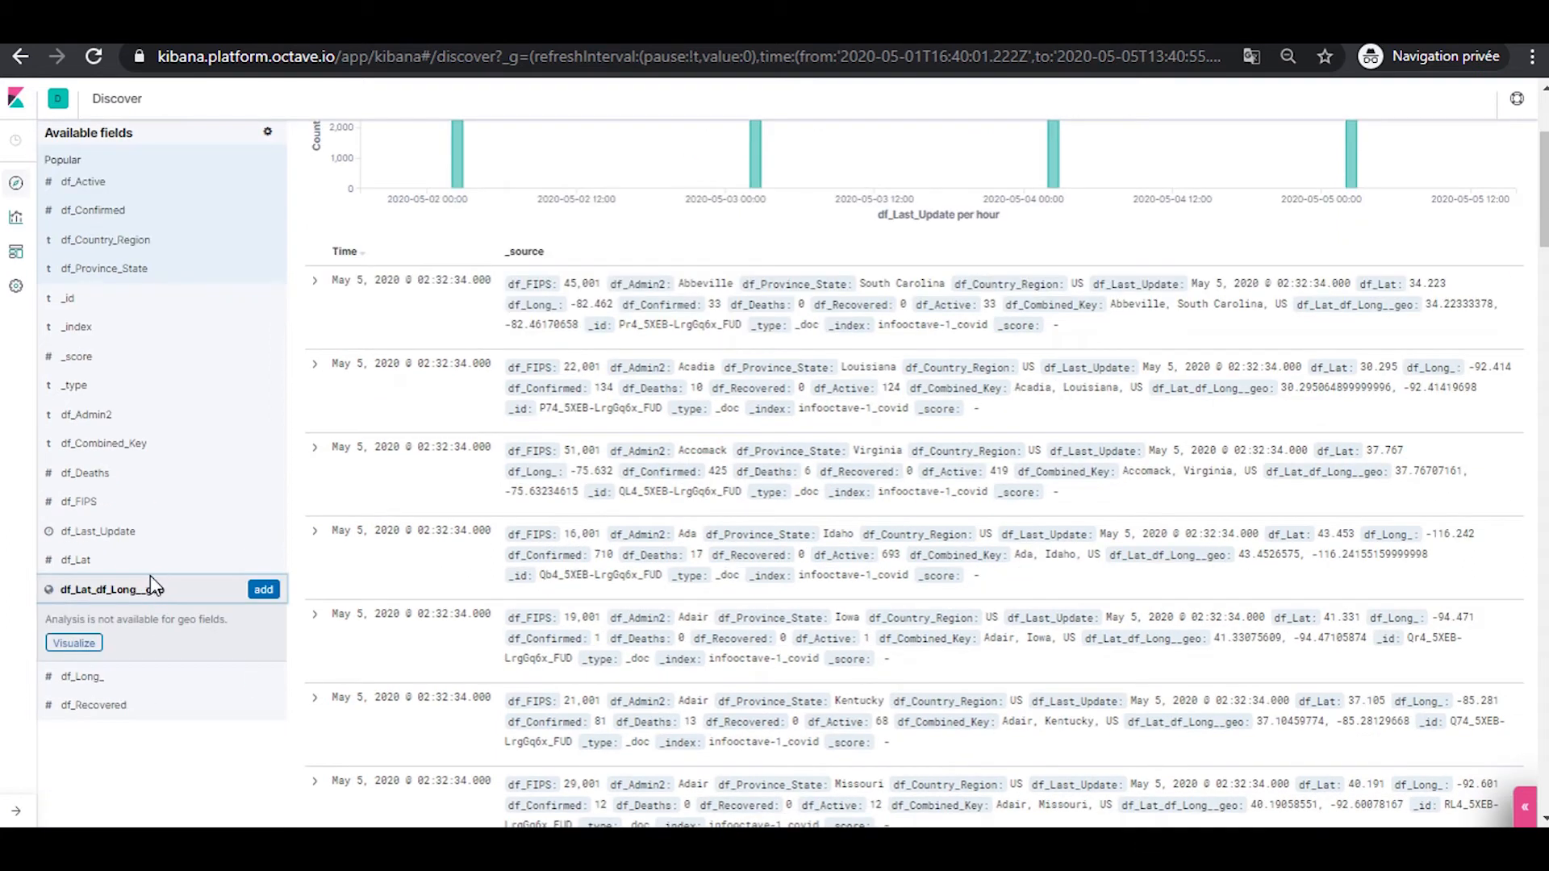
left_click(75, 644)
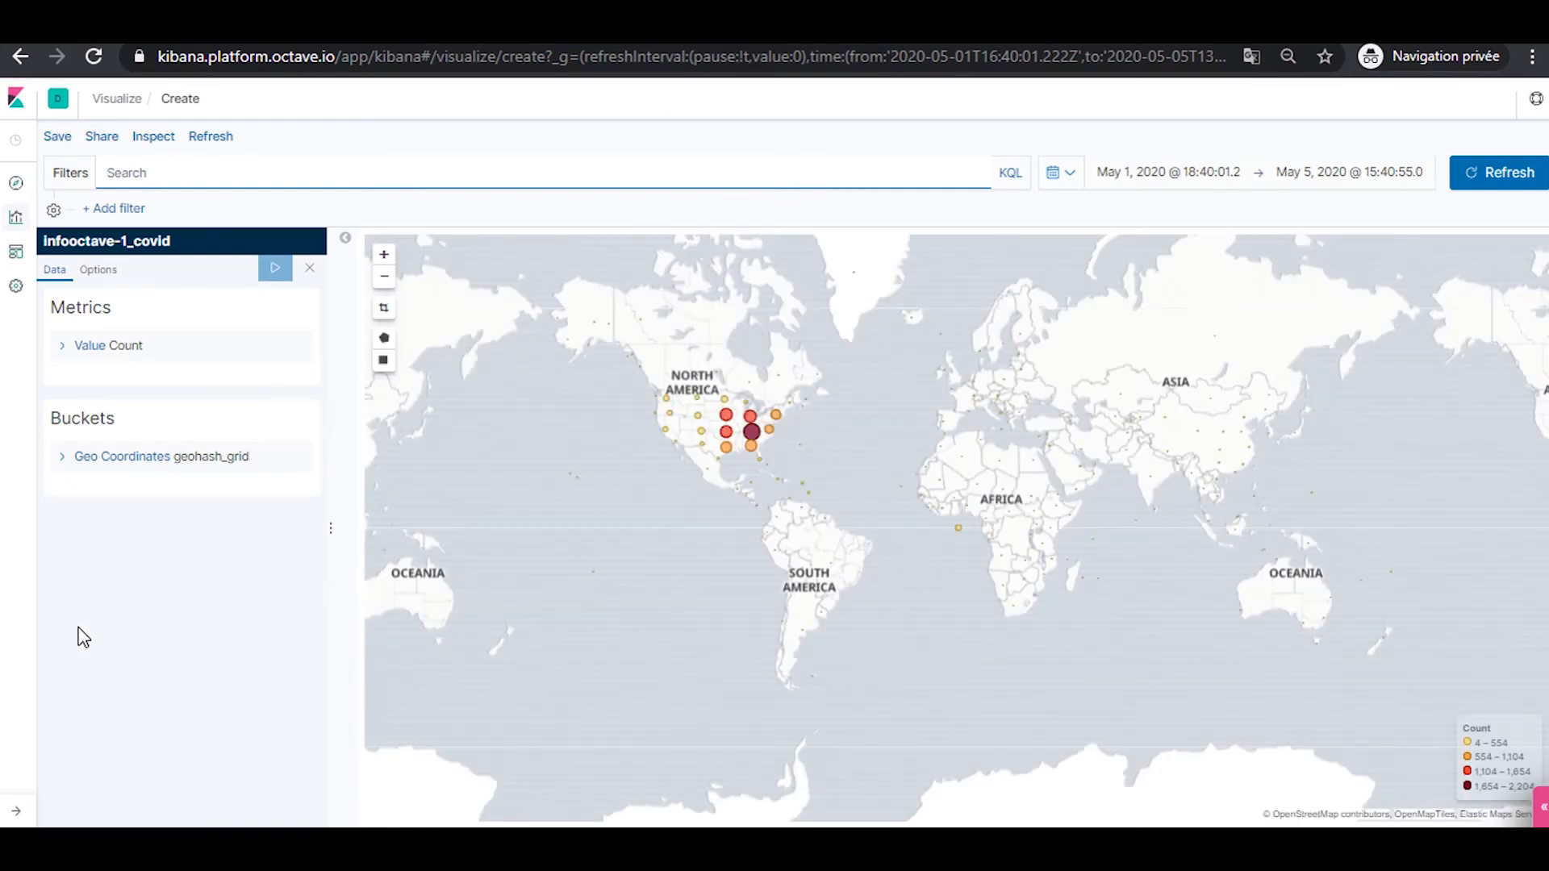
Set the map's value metric to the Max of df_Deaths with the custom label NB de Décès and apply it
mouse_move(720, 436)
left_click(88, 347)
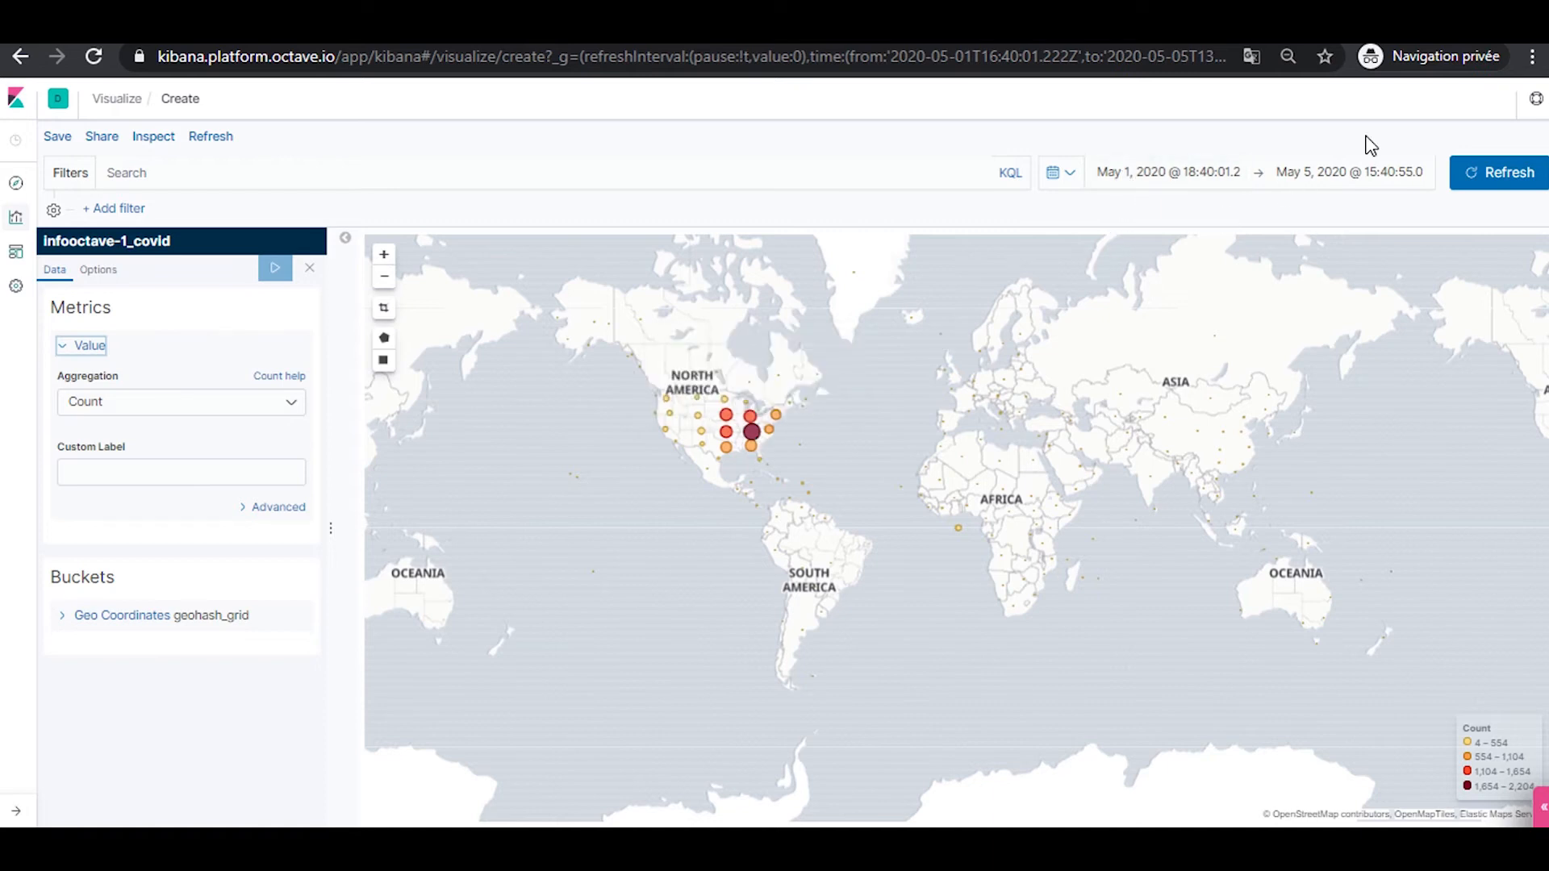
left_click(251, 410)
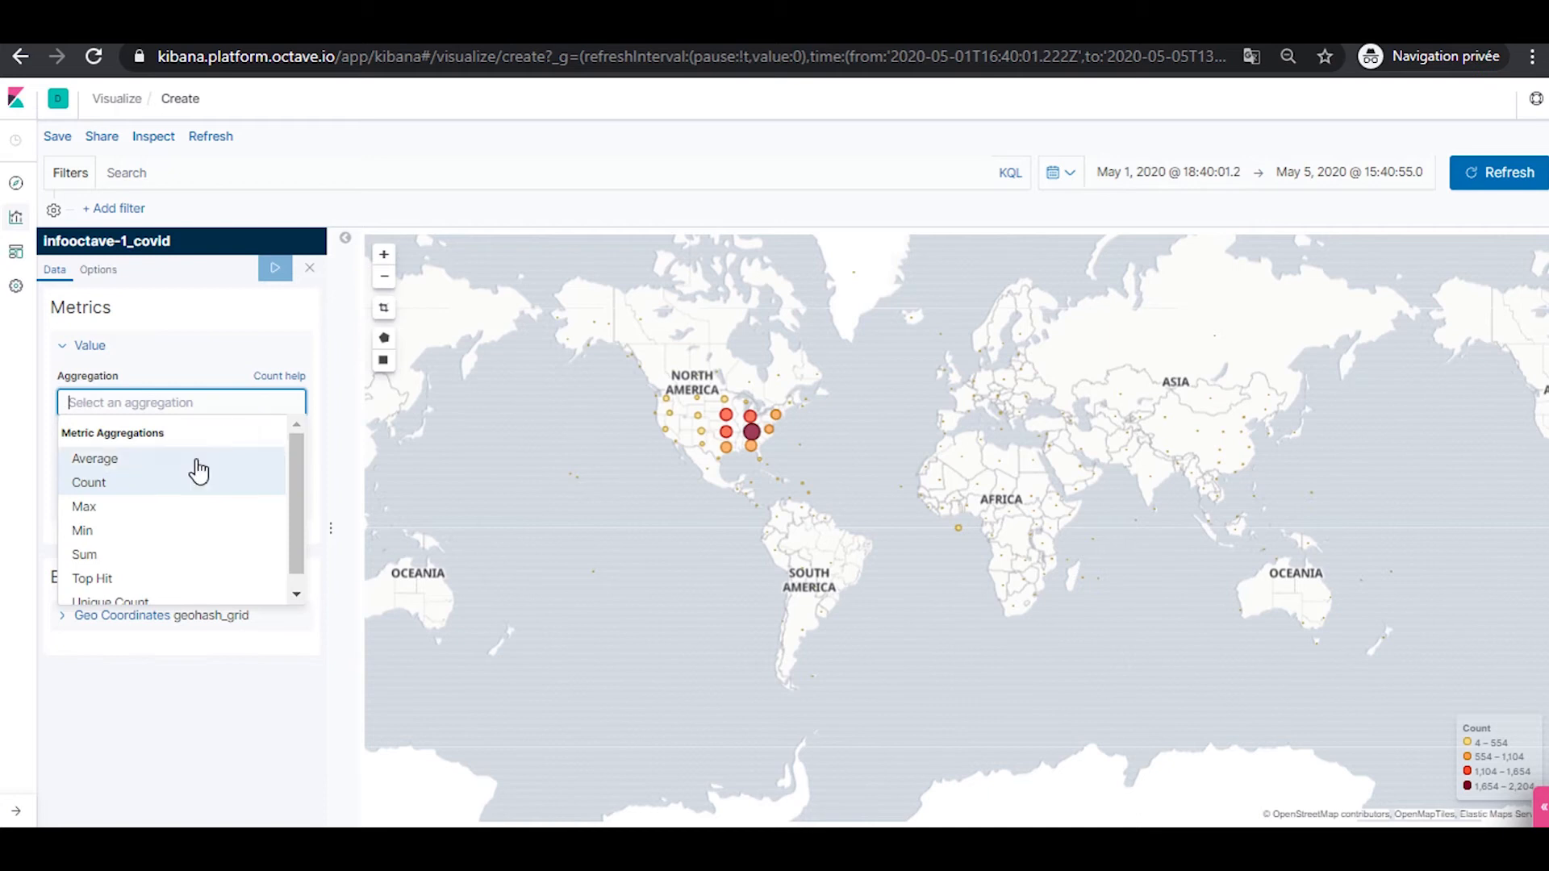
left_click(155, 508)
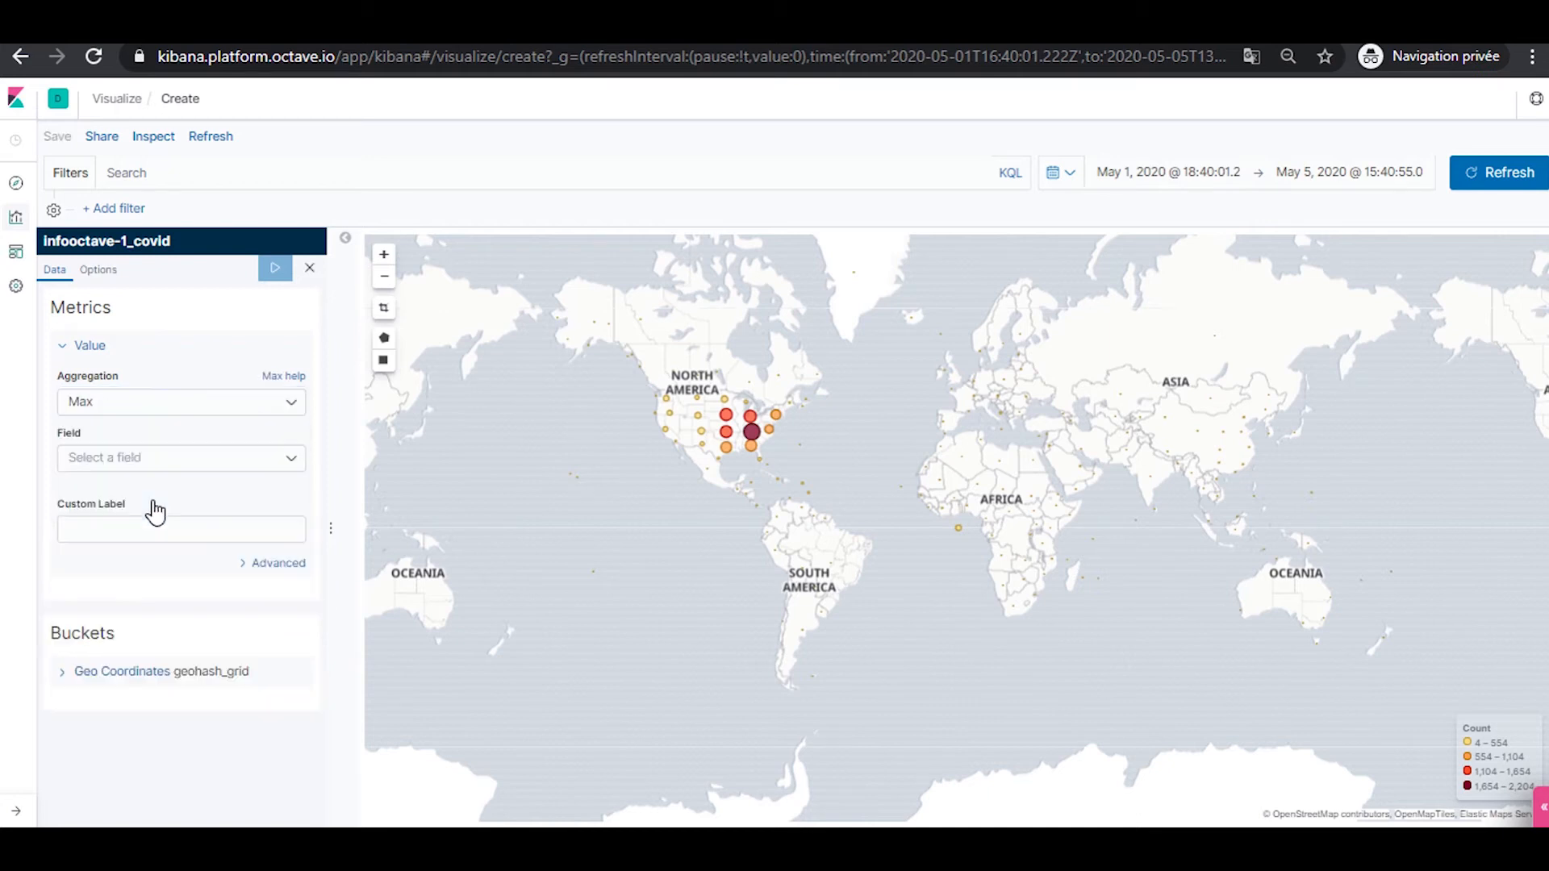
left_click(162, 461)
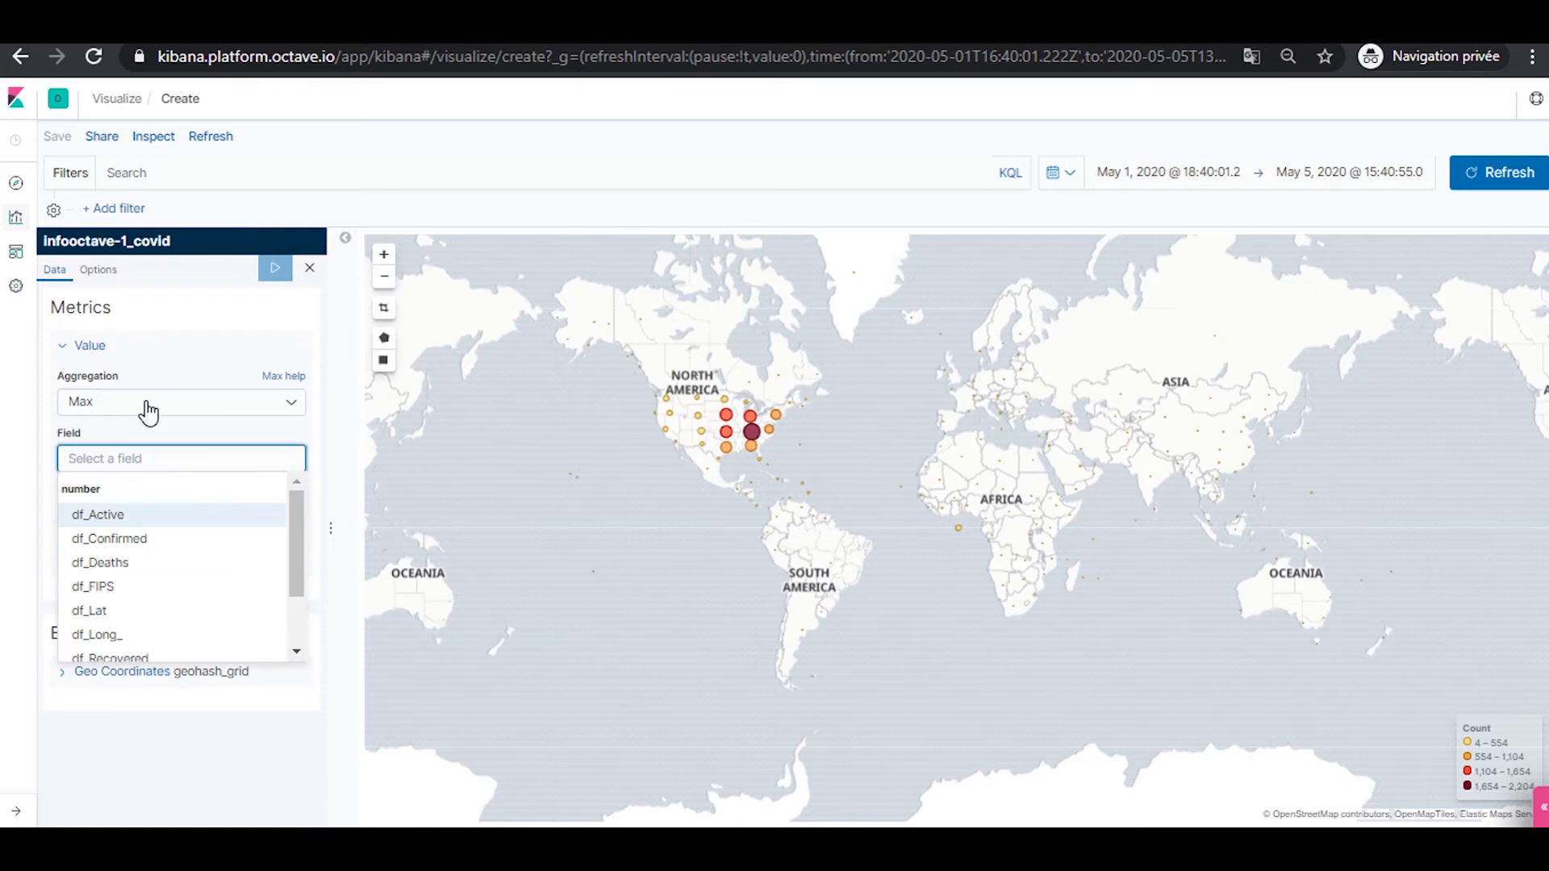
left_click(91, 572)
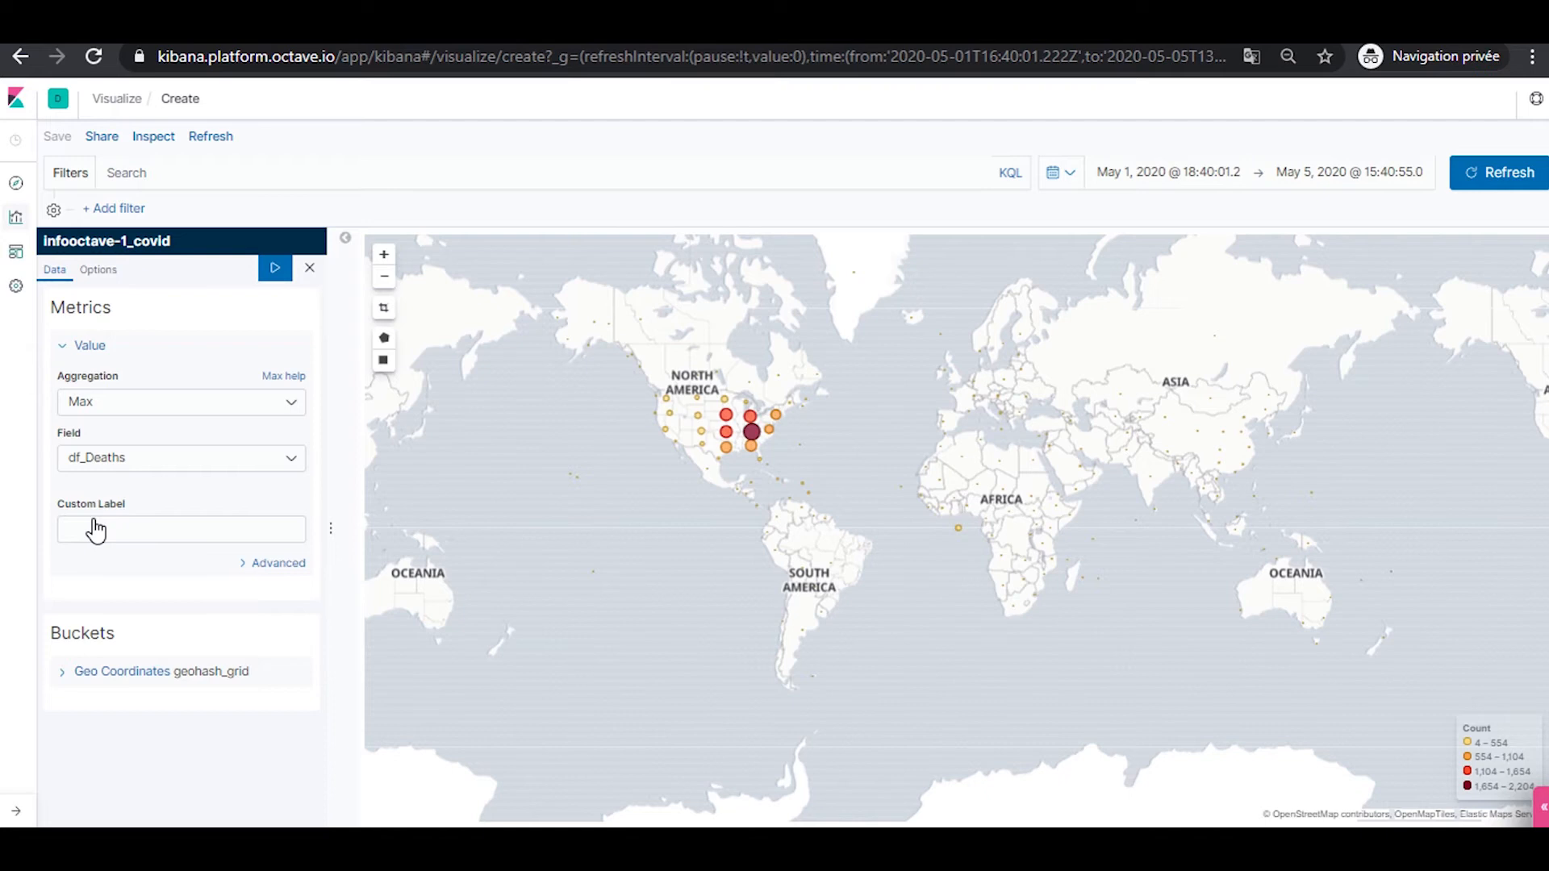
left_click(110, 540)
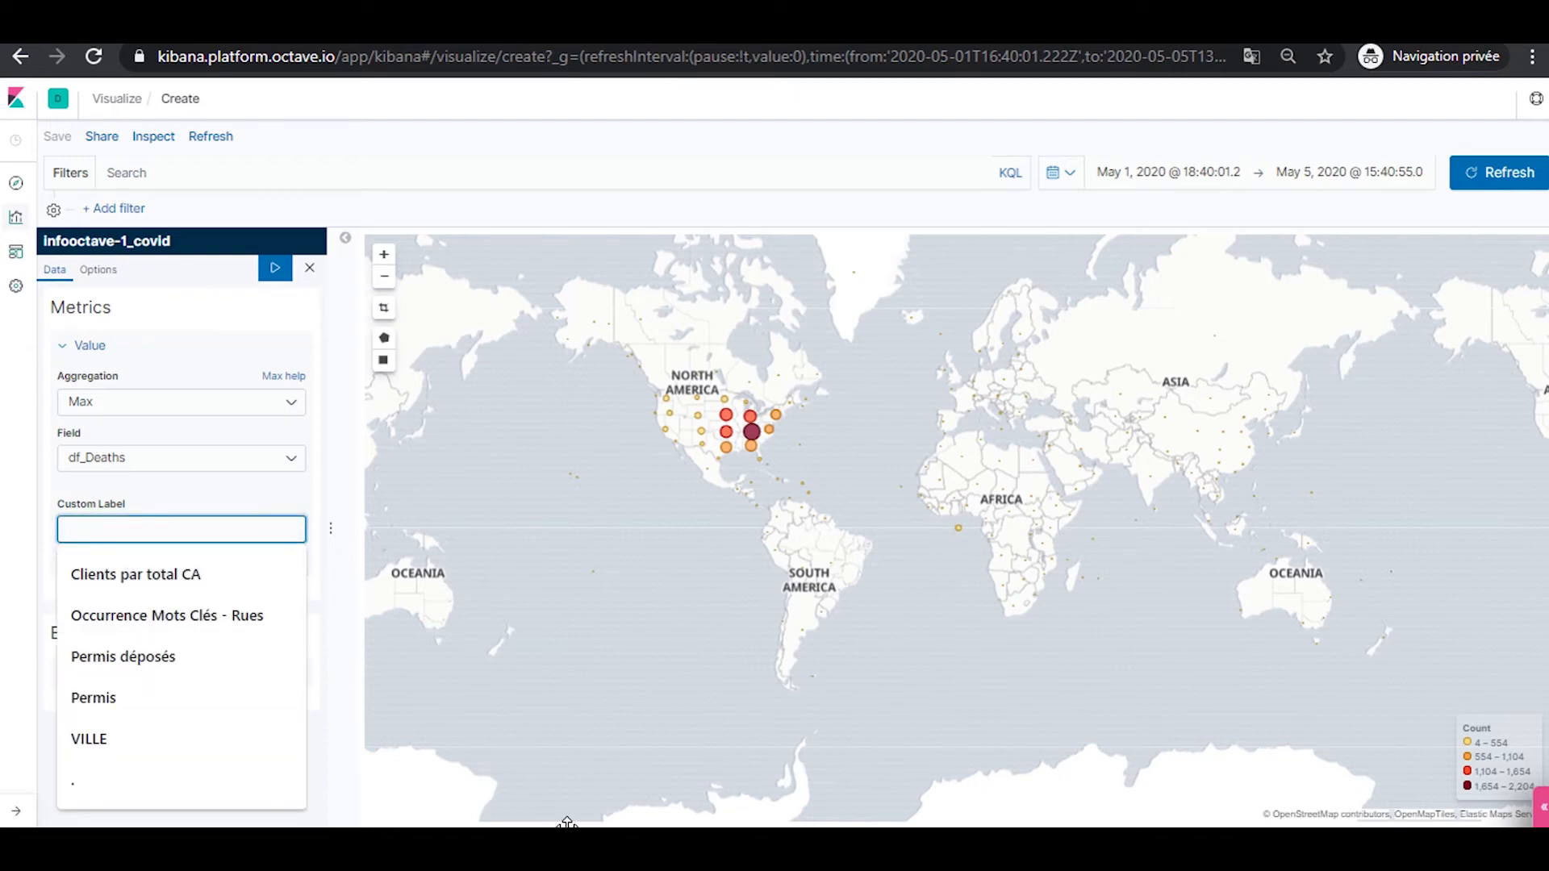
type("NB de Décès")
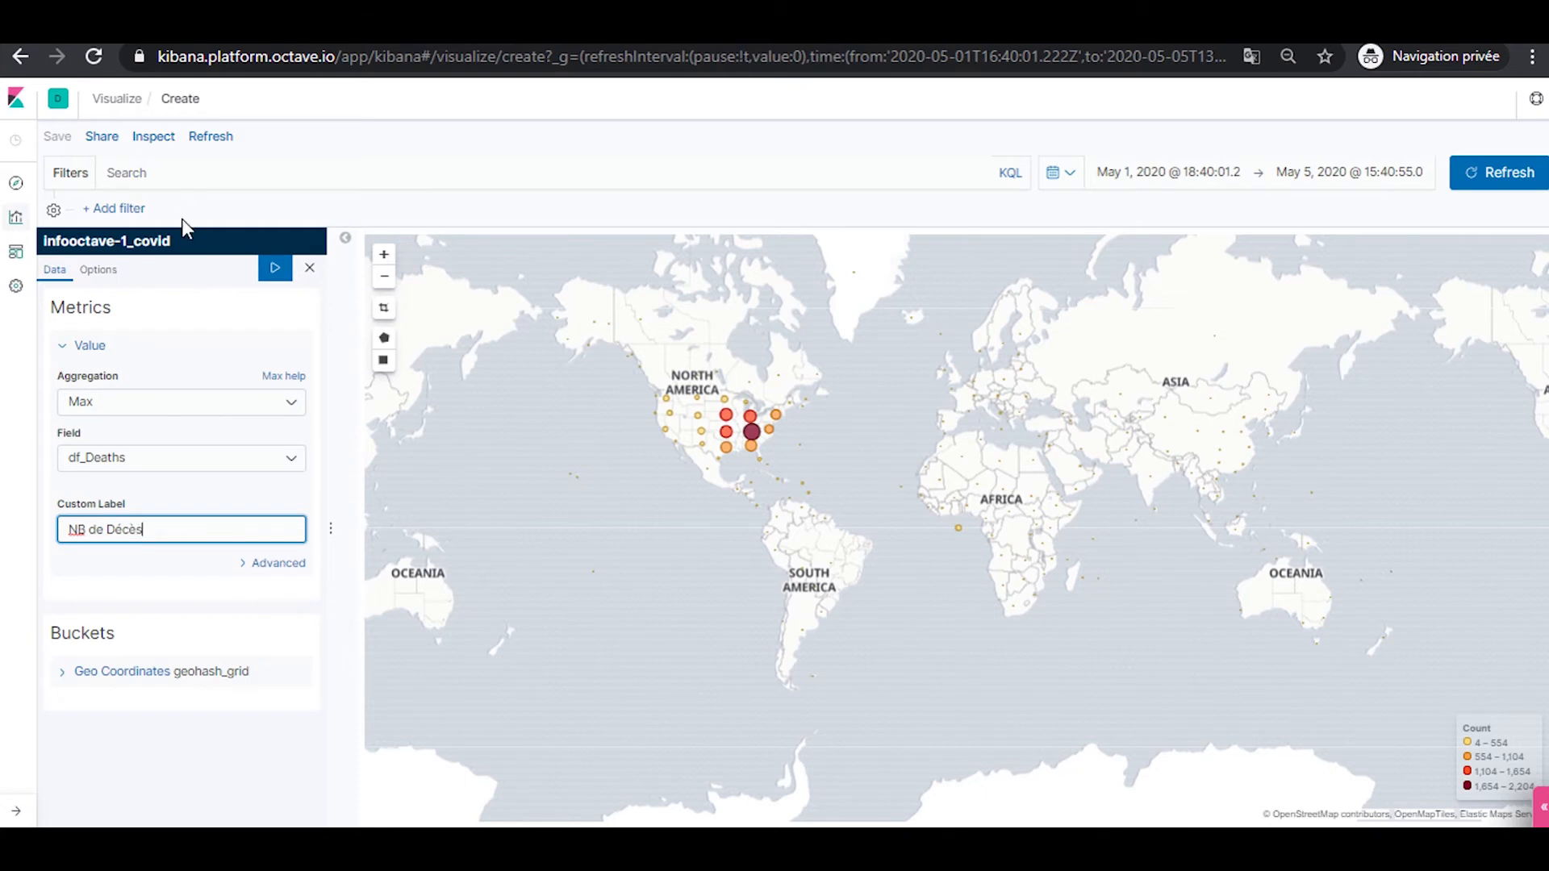
left_click(276, 271)
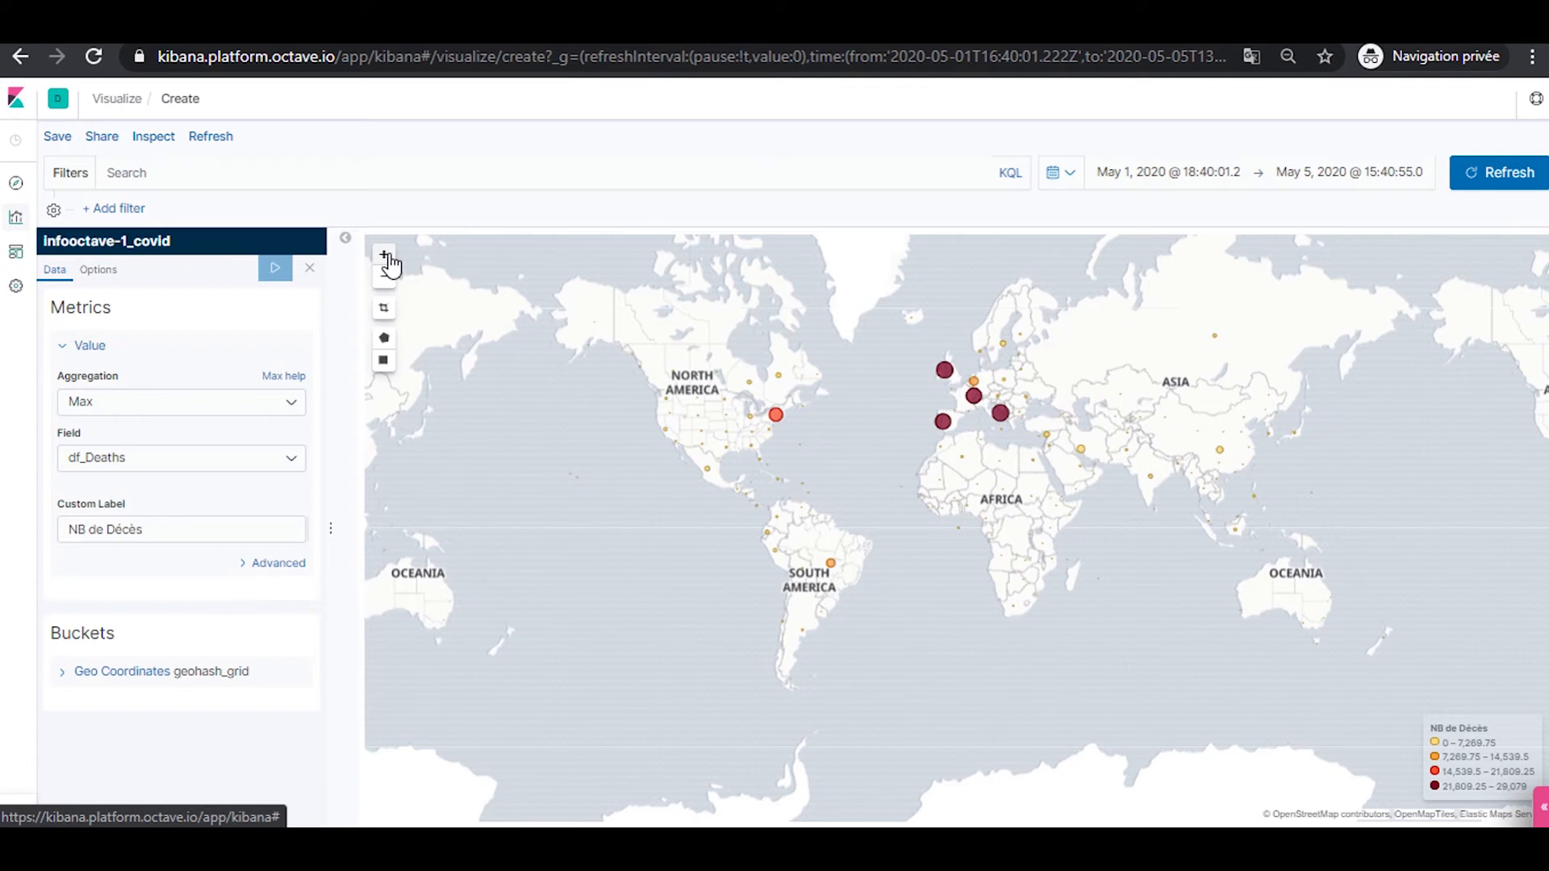
Filter the map with a rectangle around North America, about latitude 71.7 to 10.5 and longitude -166.3 to -38, and fit the view to the data
left_click(385, 256)
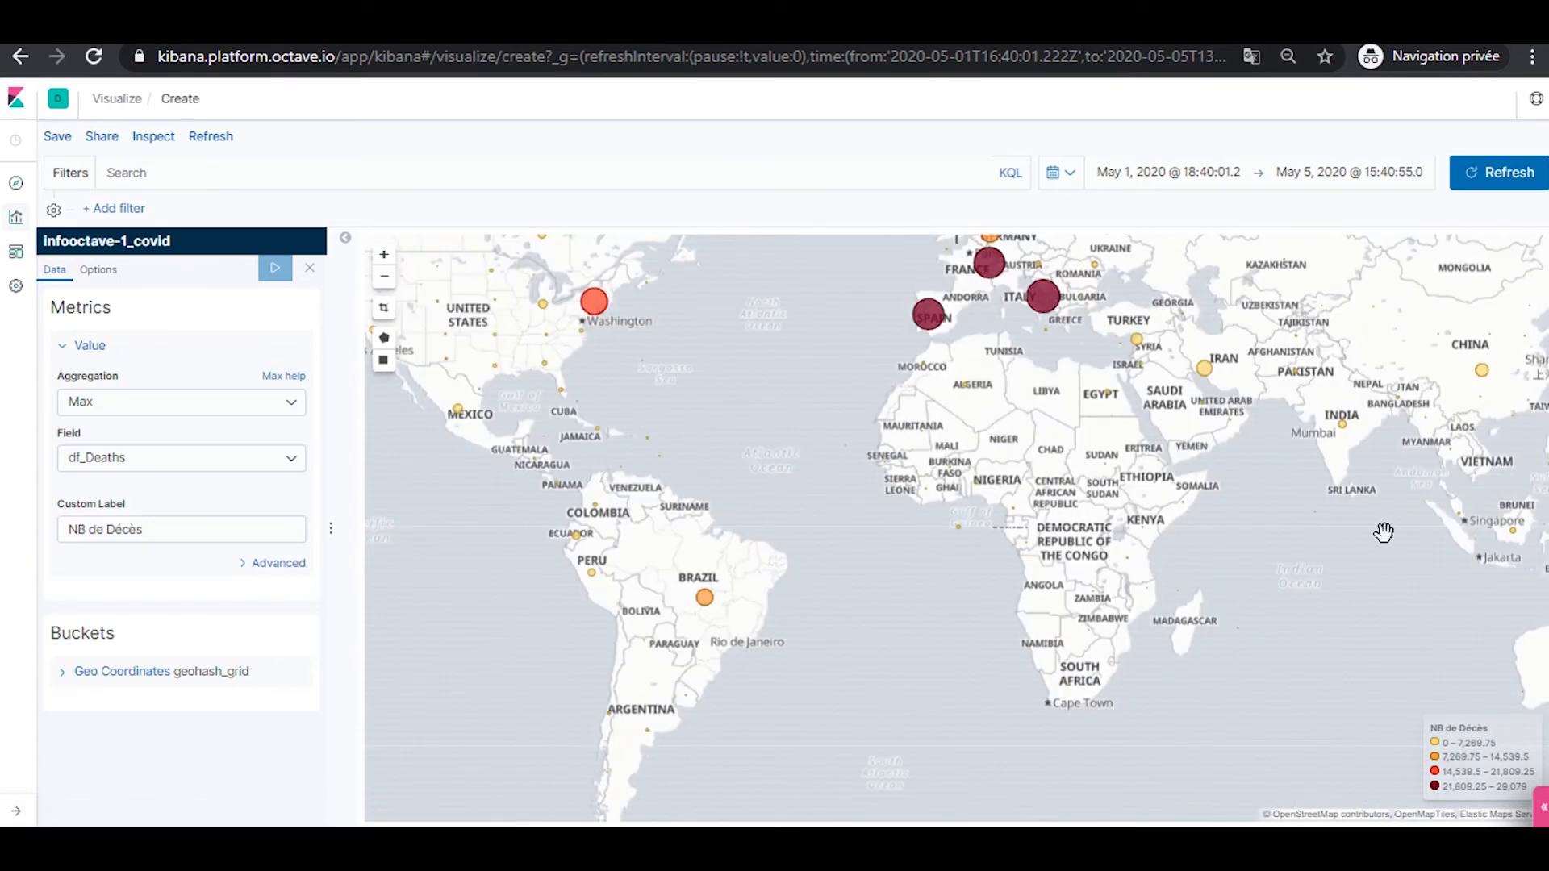
left_click_drag(803, 356, 778, 565)
mouse_move(962, 478)
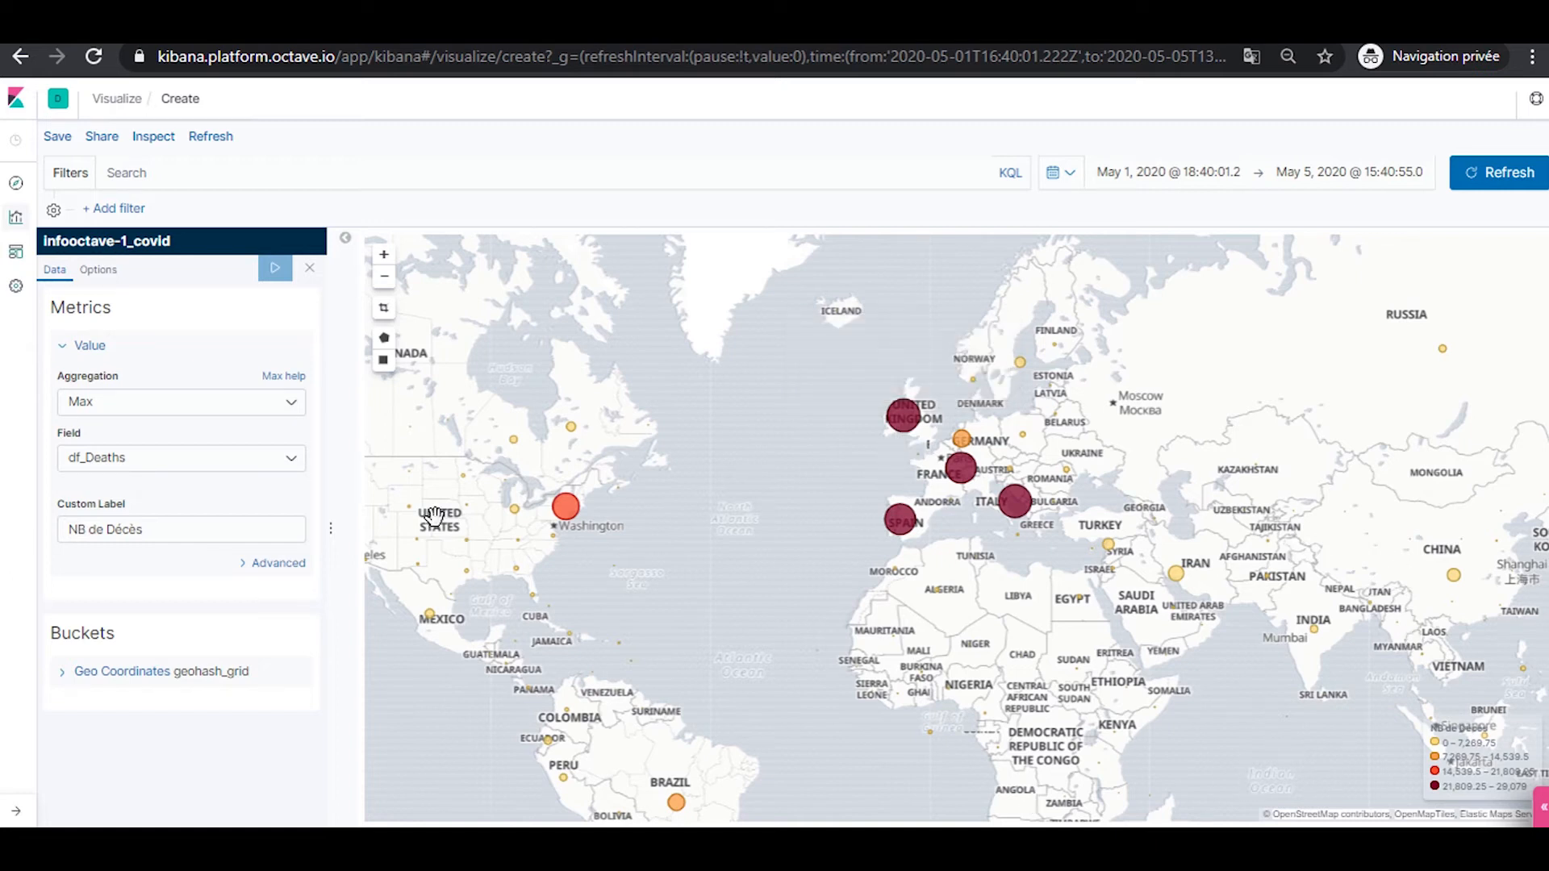
left_click(384, 276)
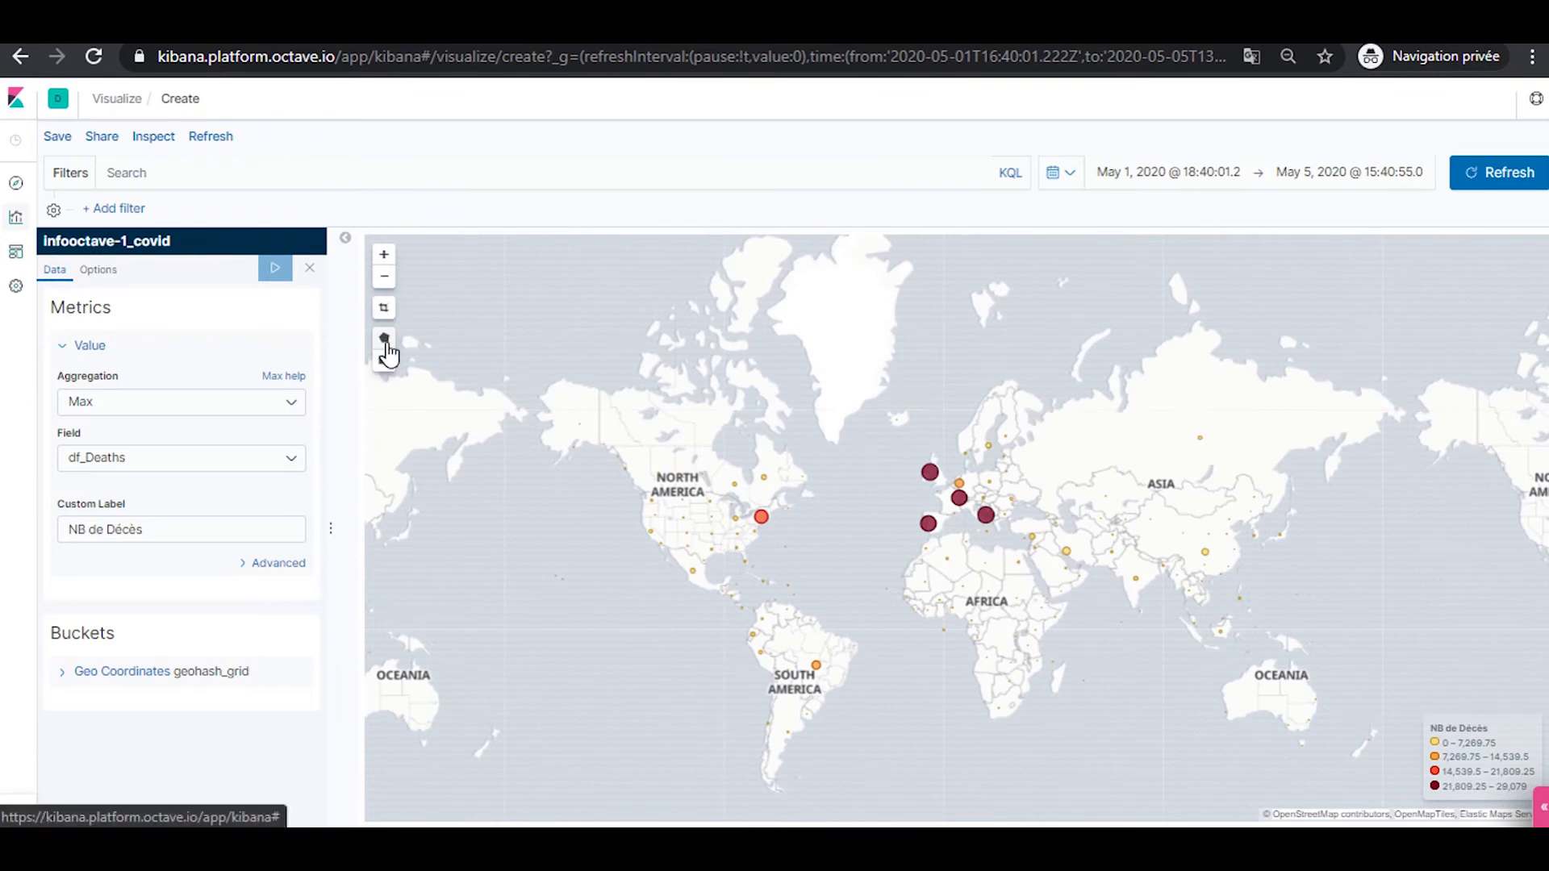
left_click(385, 358)
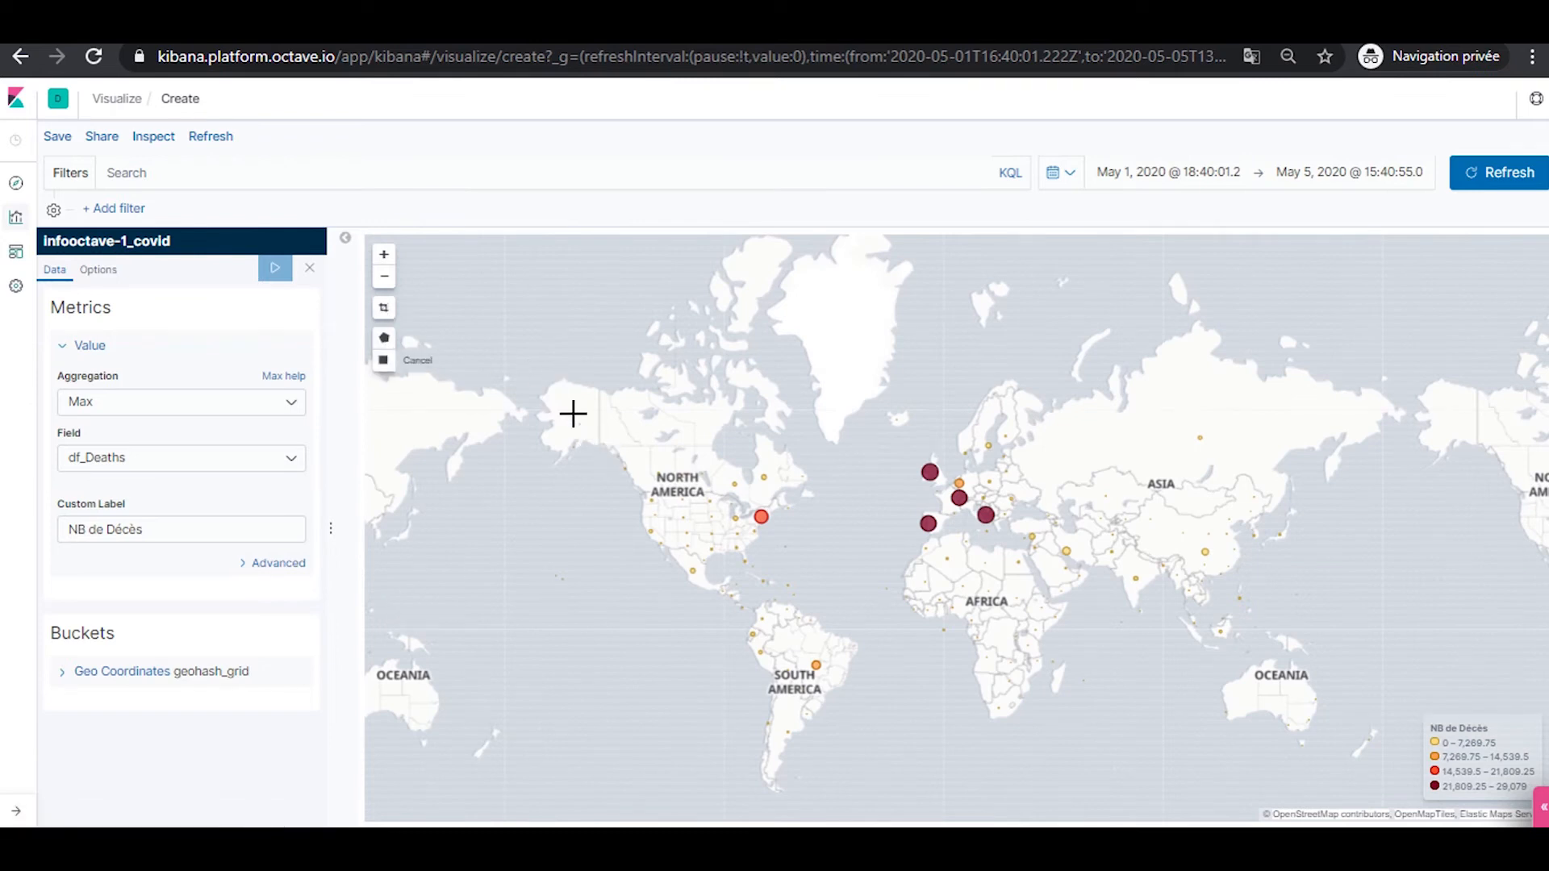
left_click_drag(536, 375, 850, 605)
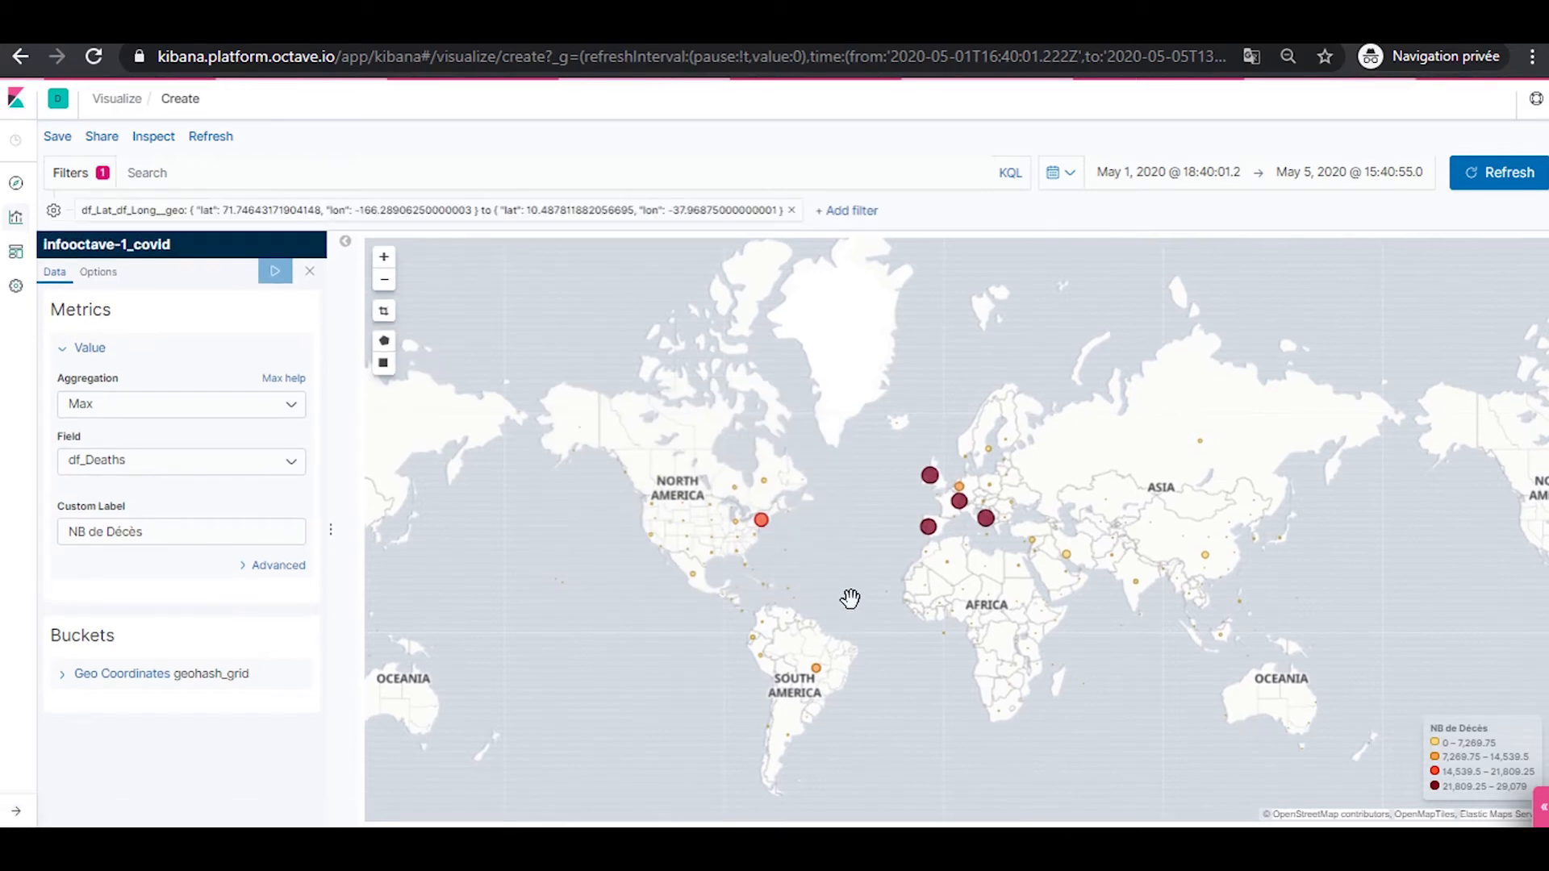
left_click(385, 316)
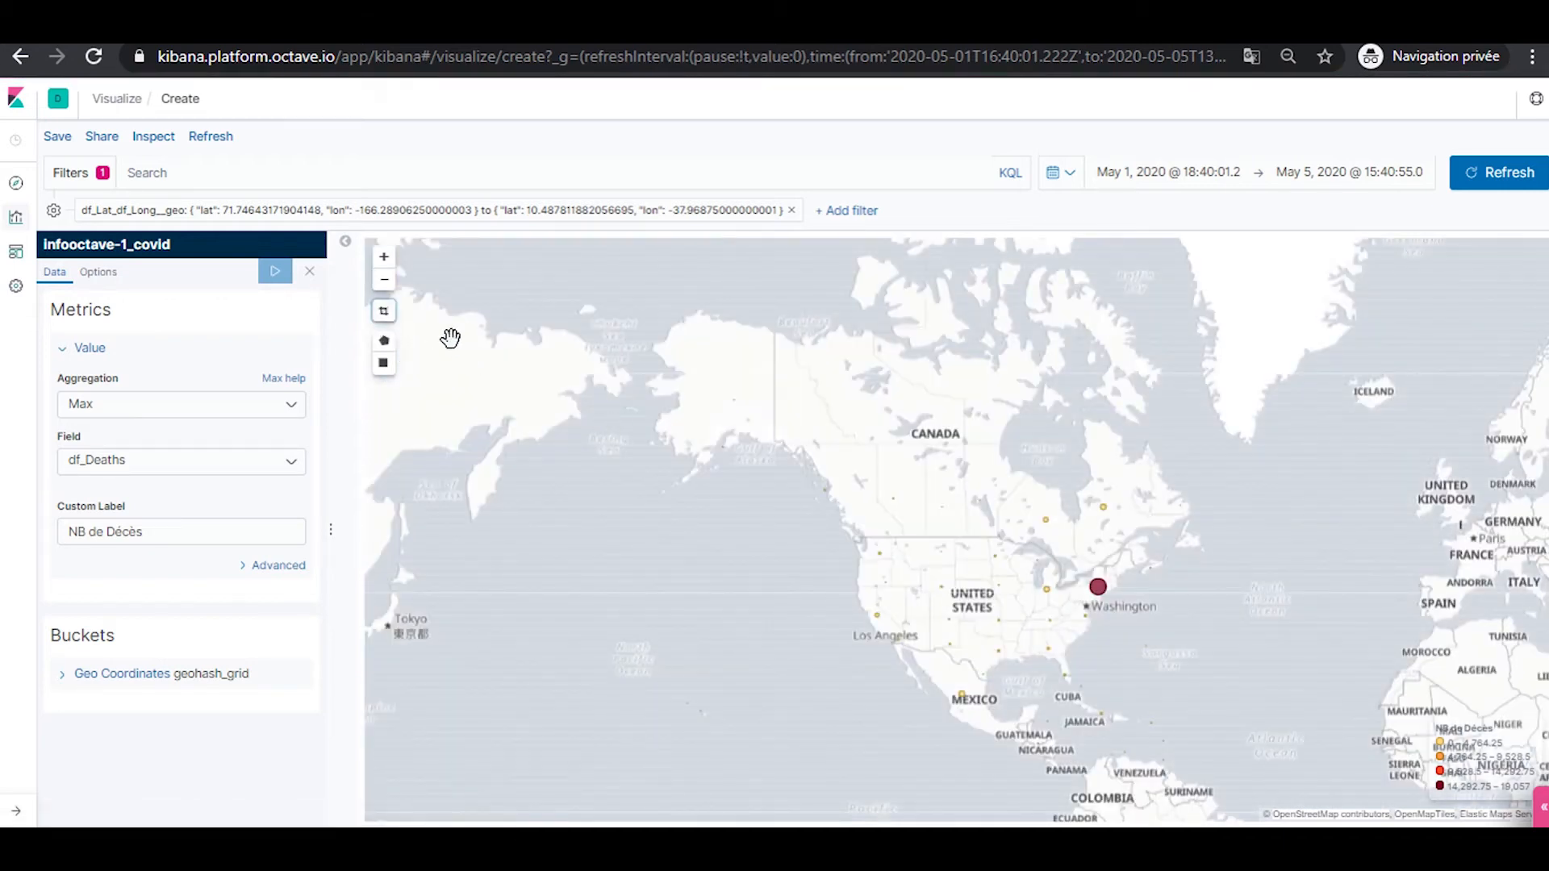
left_click(385, 257)
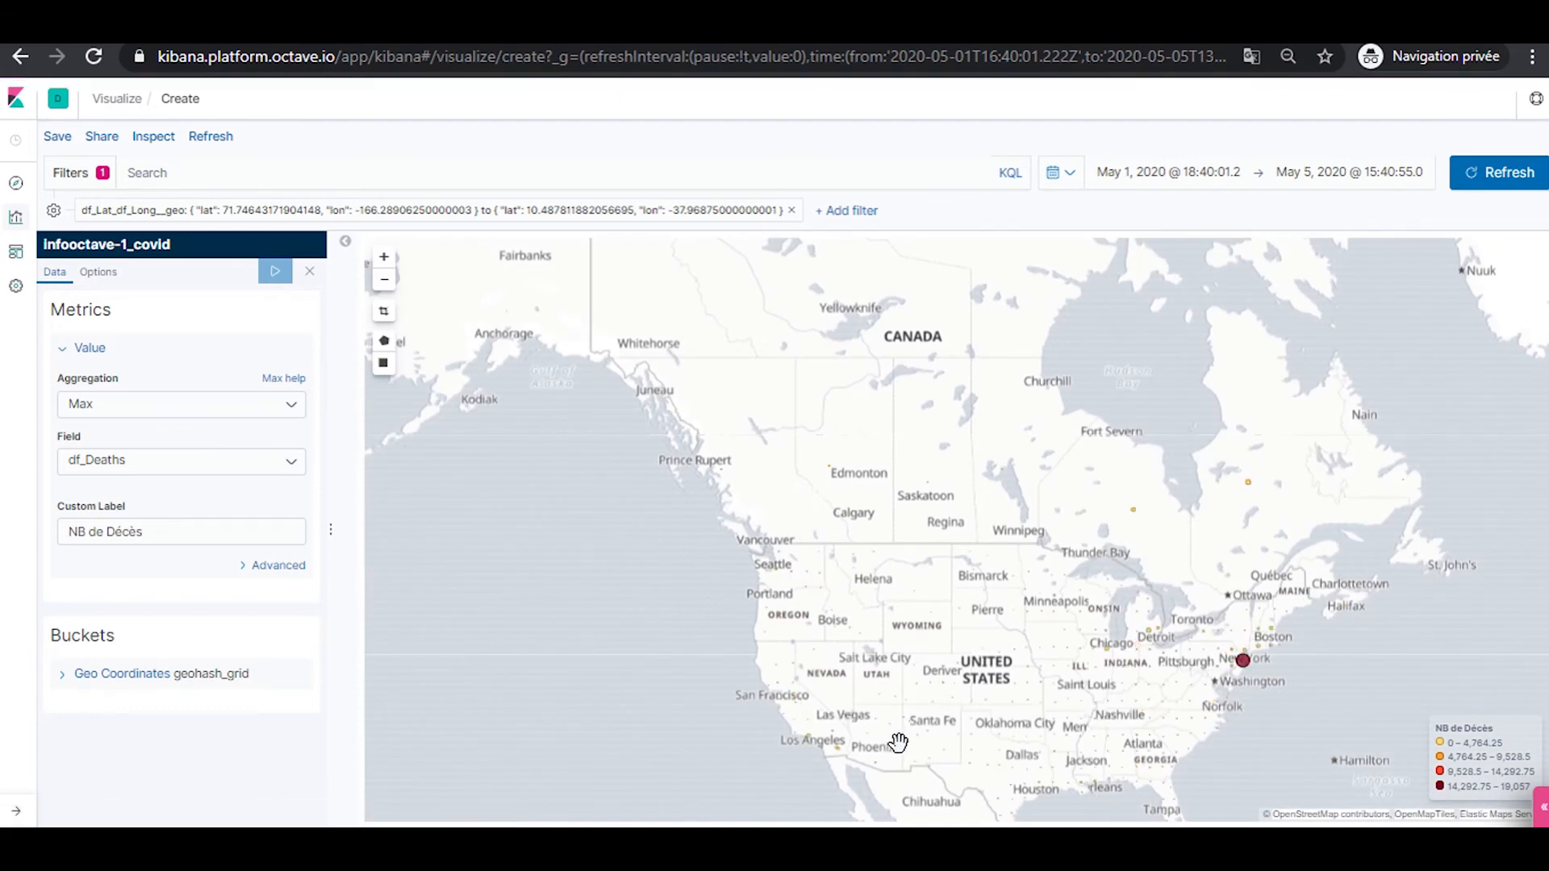
mouse_move(1245, 661)
Save the visualization with the title covid_carte_décès
left_click(57, 138)
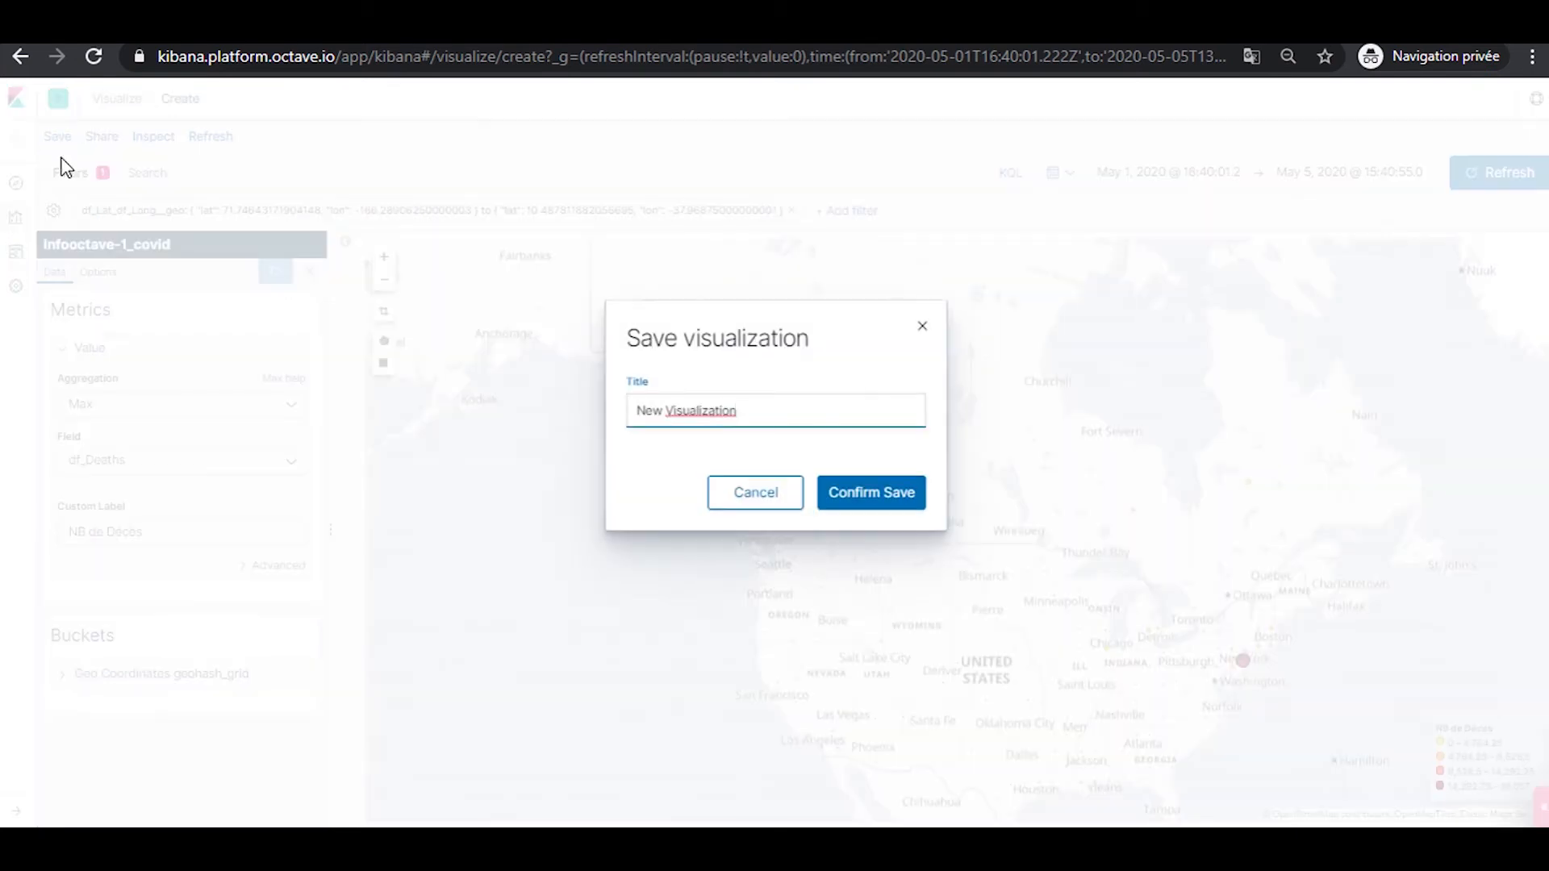
key("ctrl+a")
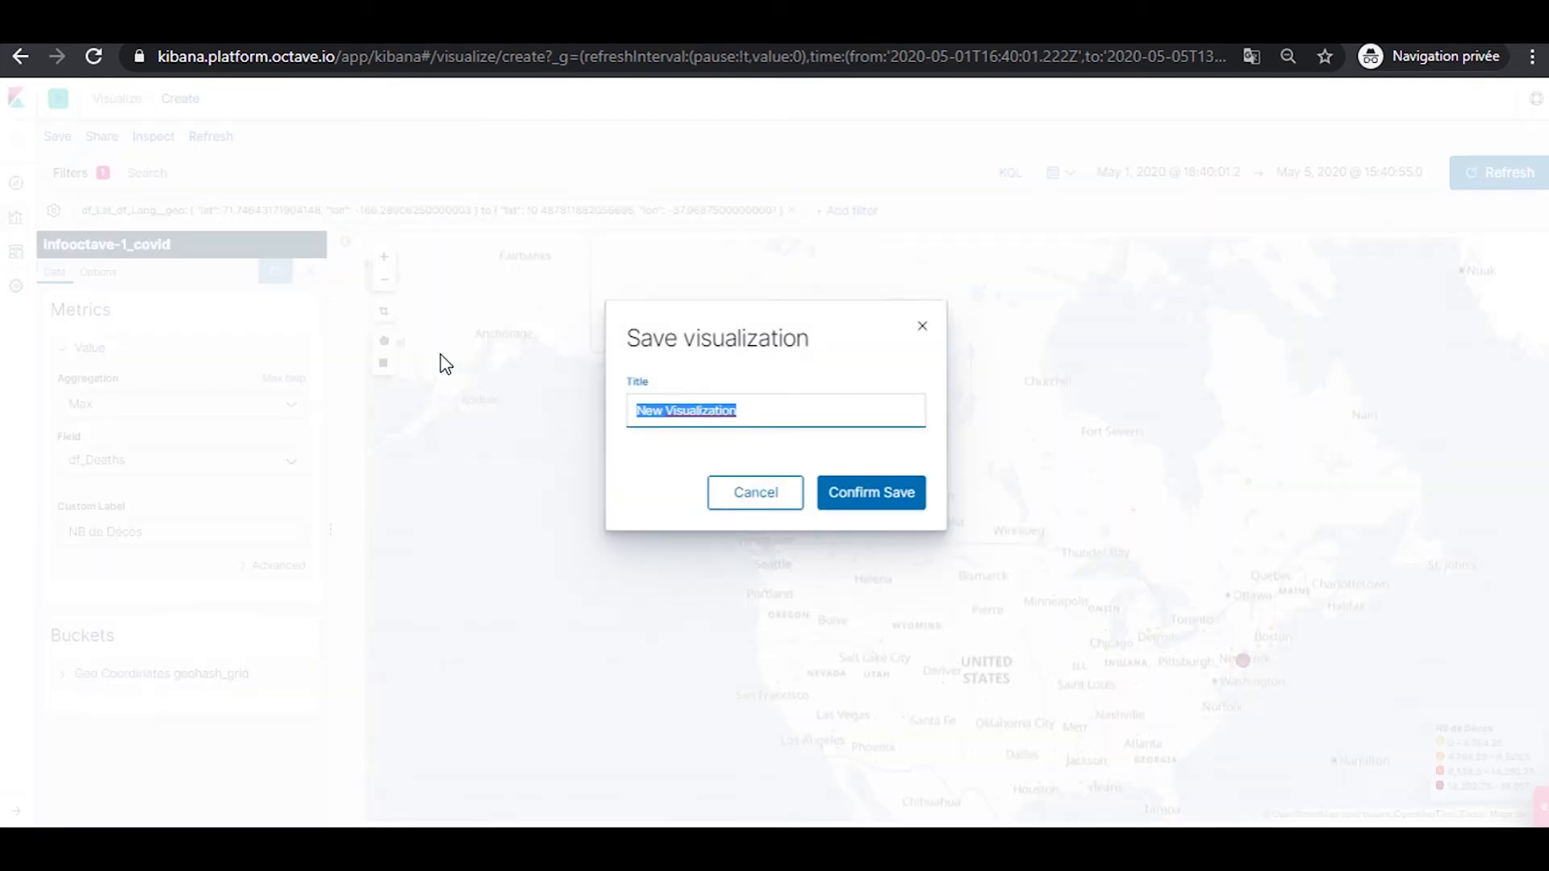
type("covid_carte_décès")
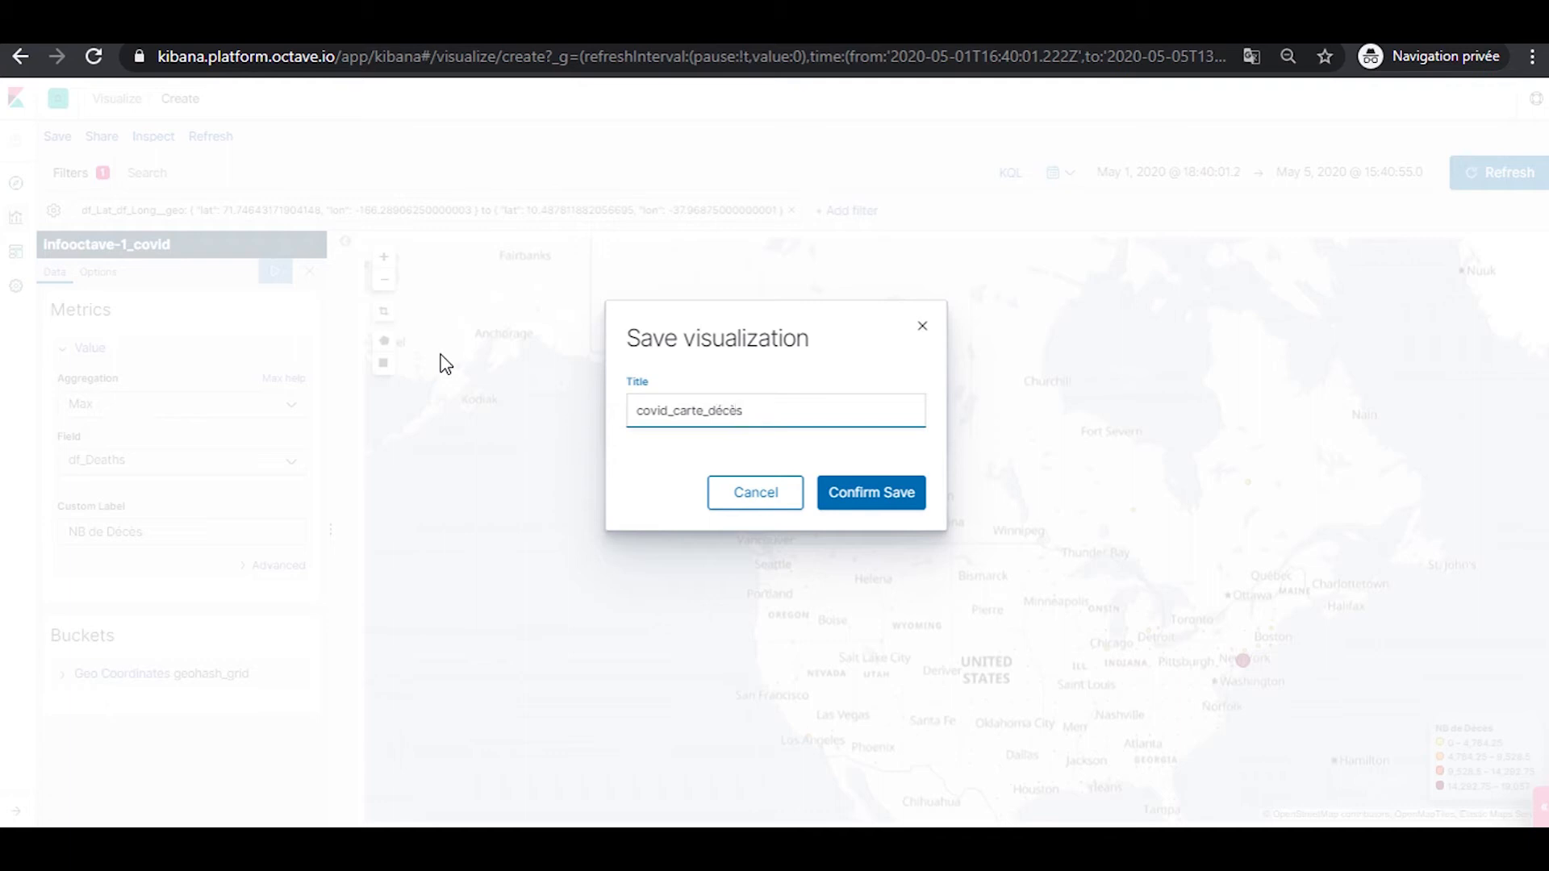
left_click(867, 496)
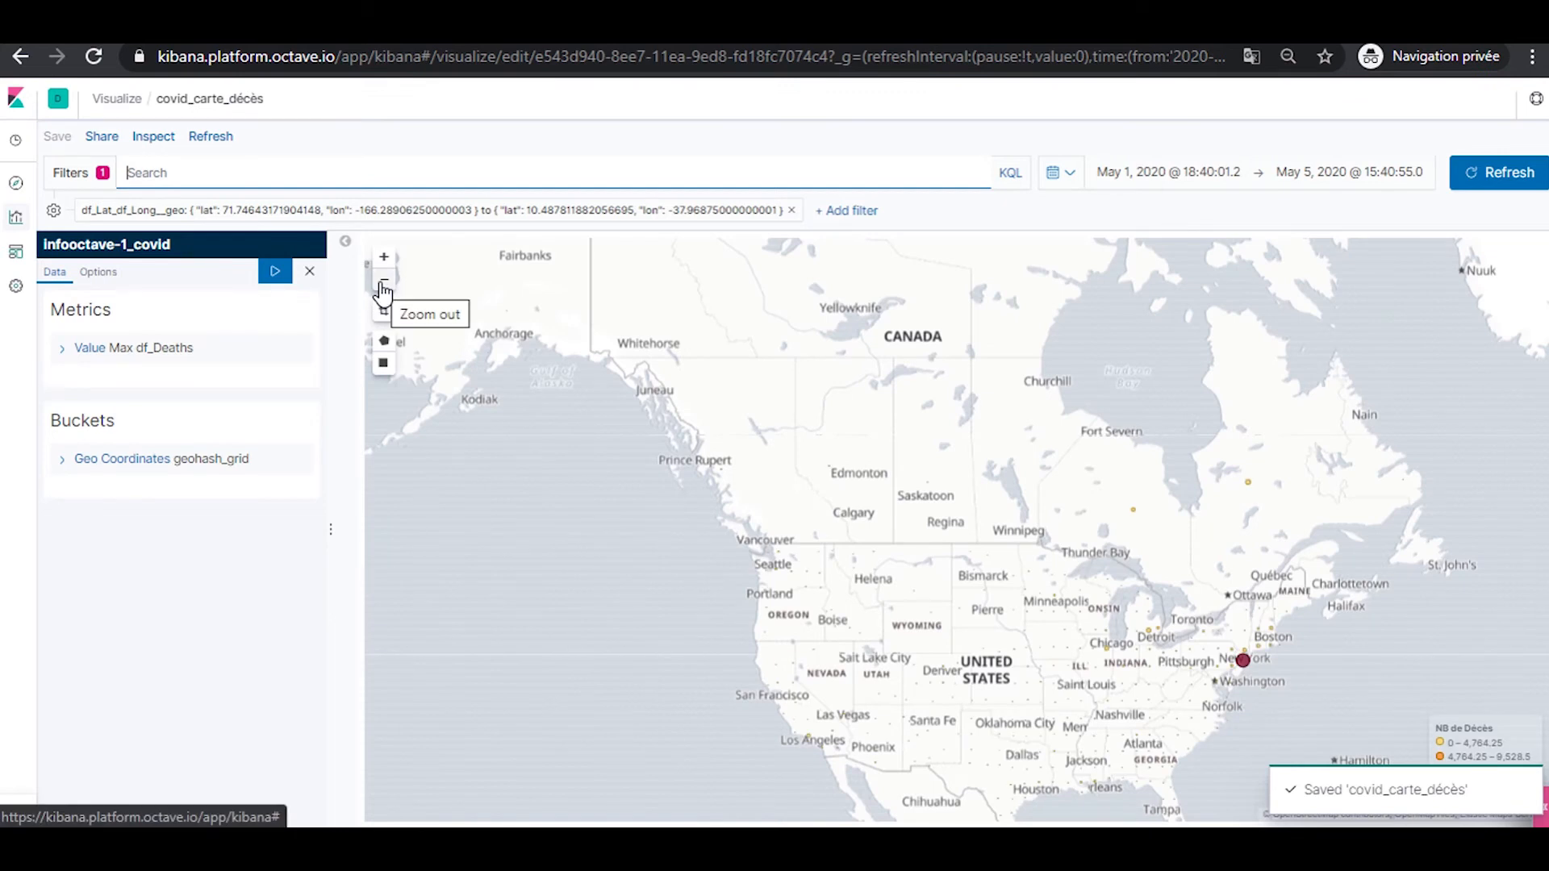
Invert the inclusion of the geo filter to exclude the North America rectangle, and view the rest of the world
left_click(384, 280)
left_click(384, 280)
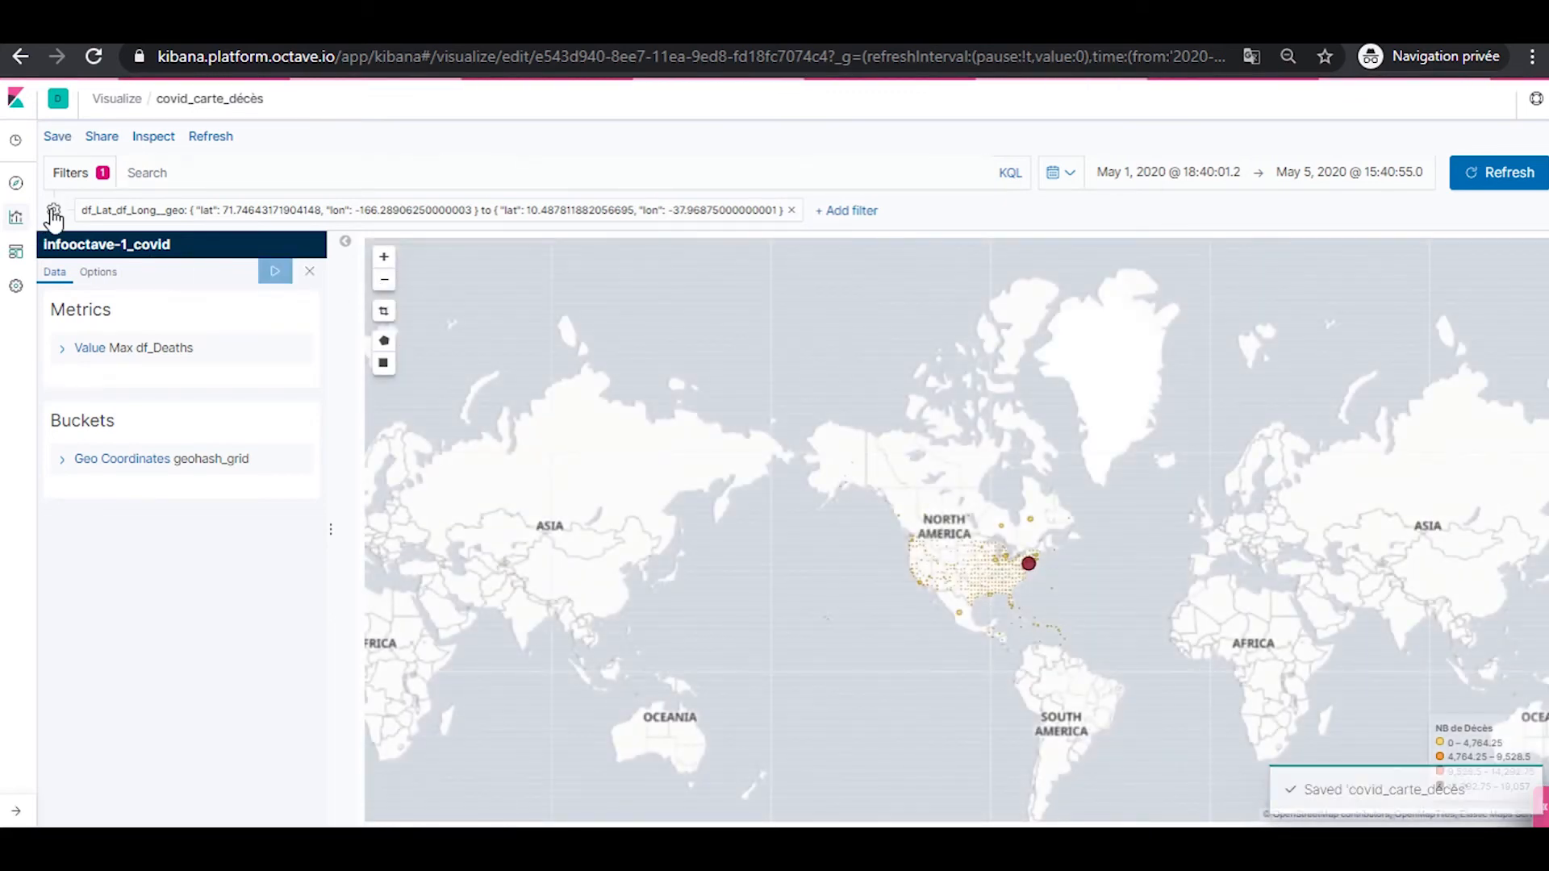
left_click(53, 211)
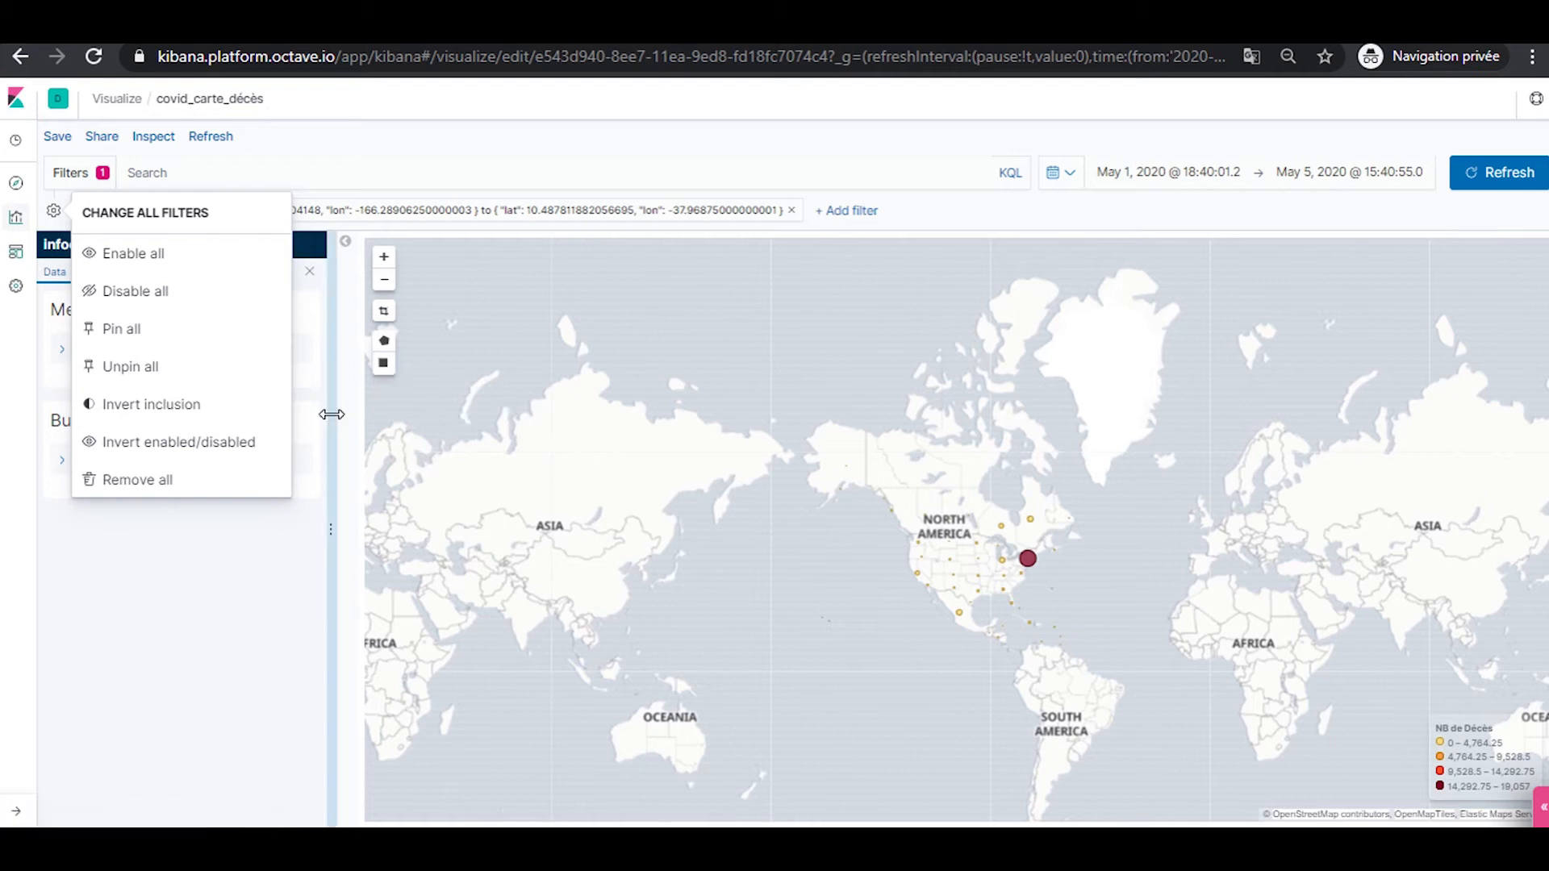
left_click_drag(577, 549, 692, 502)
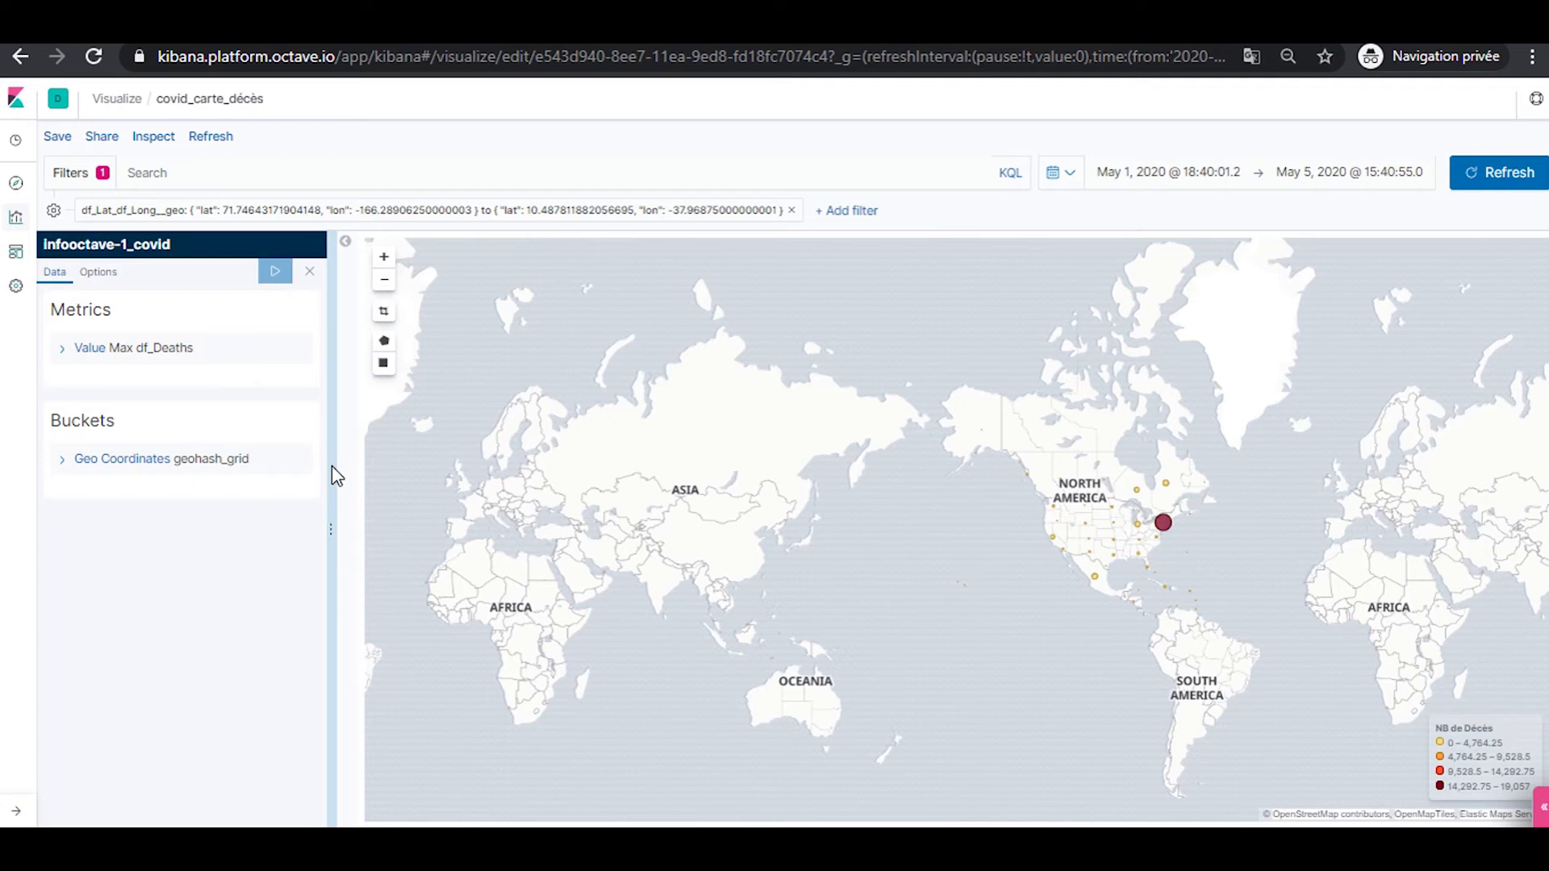
left_click(54, 212)
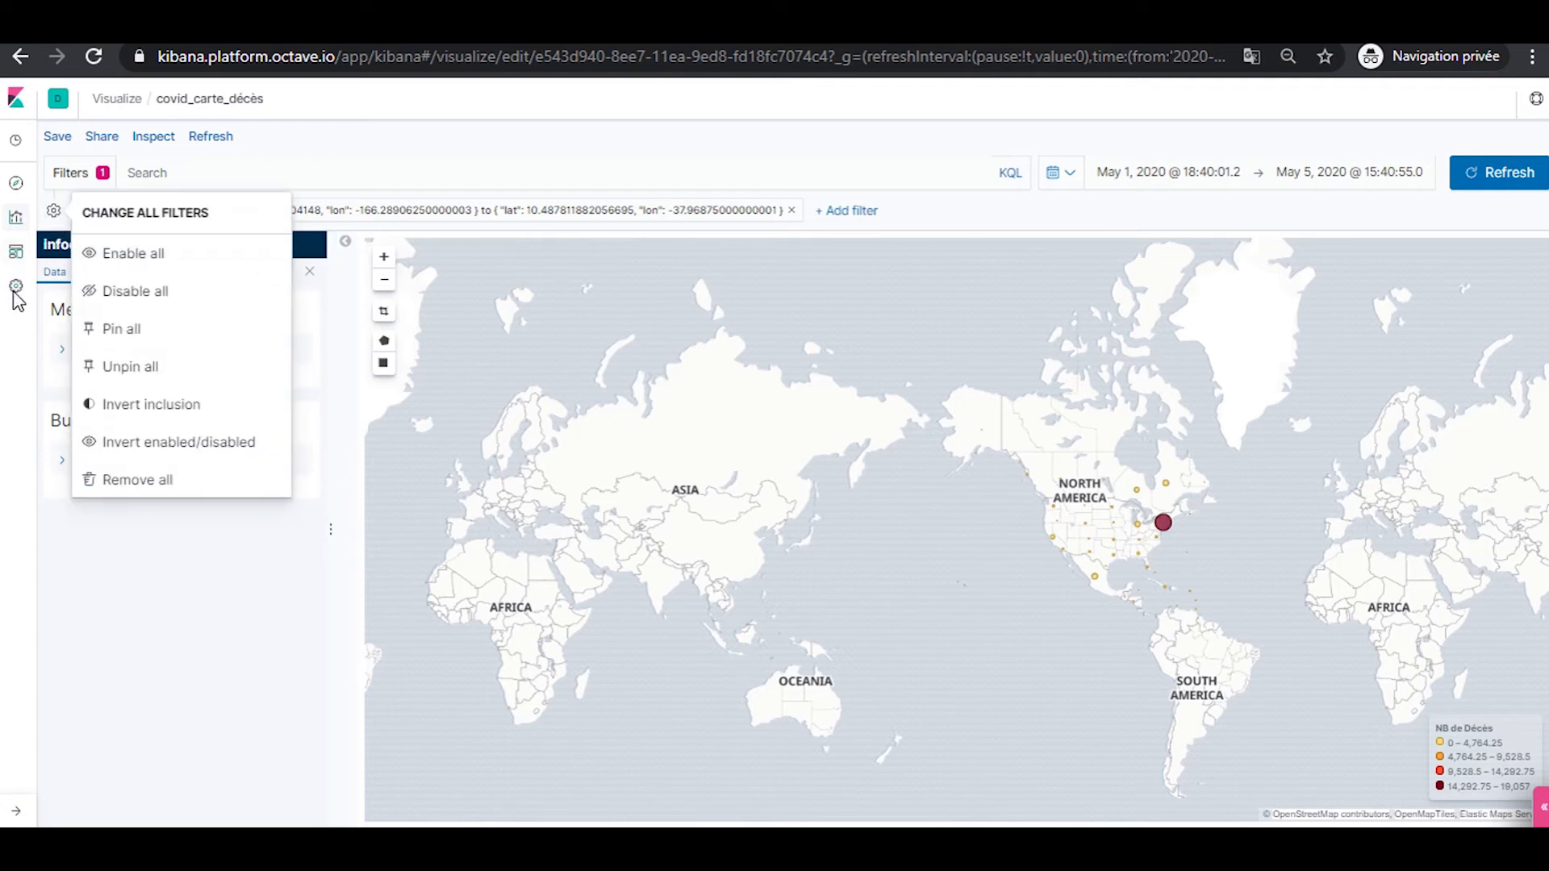
left_click(146, 406)
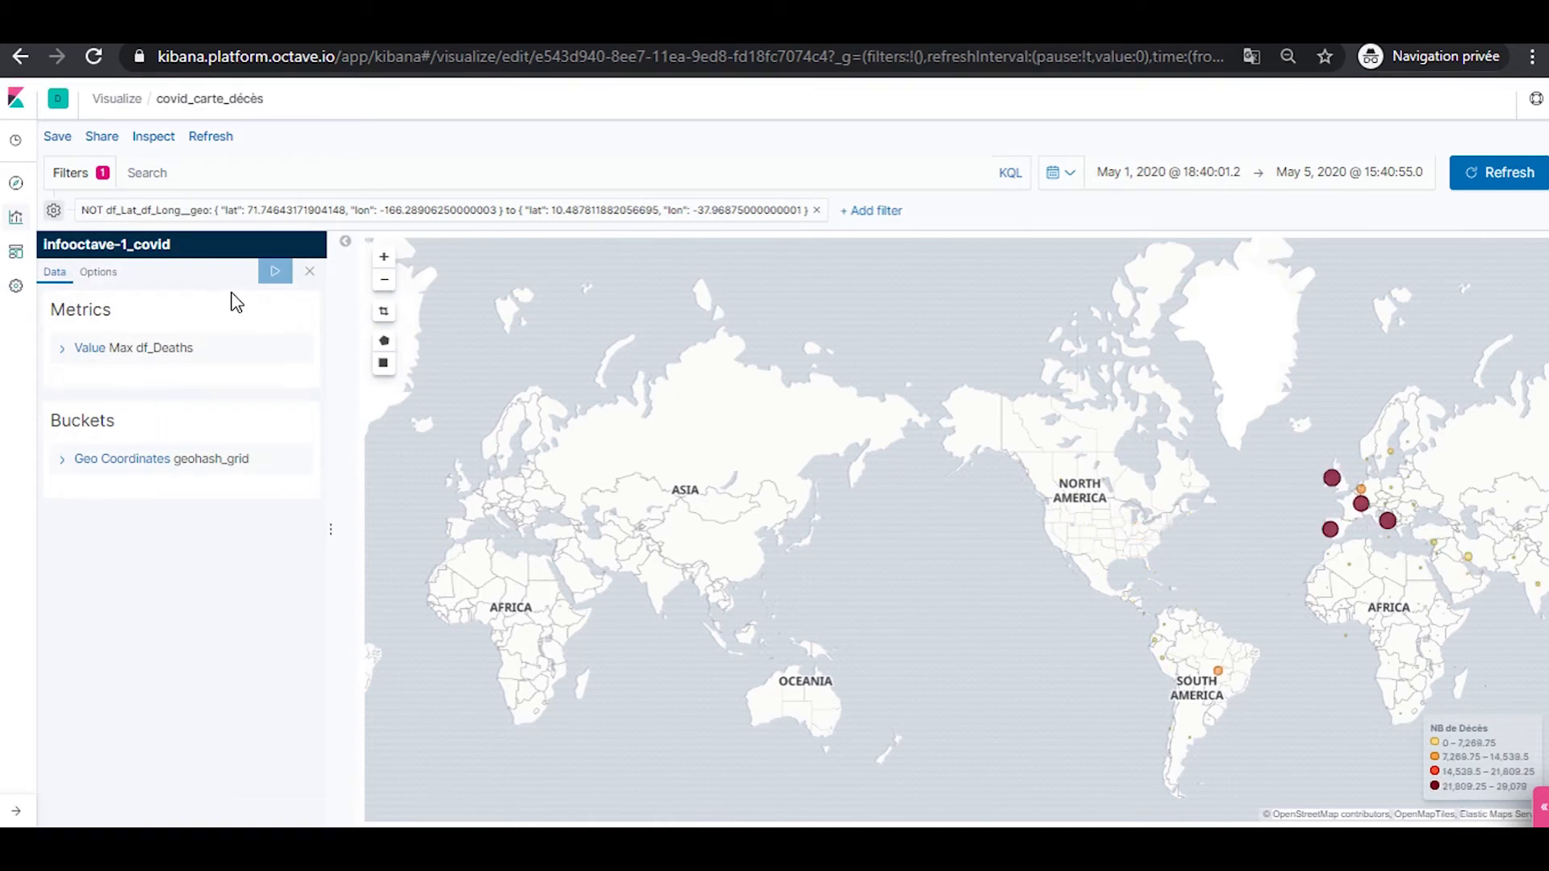
left_click_drag(699, 495, 304, 519)
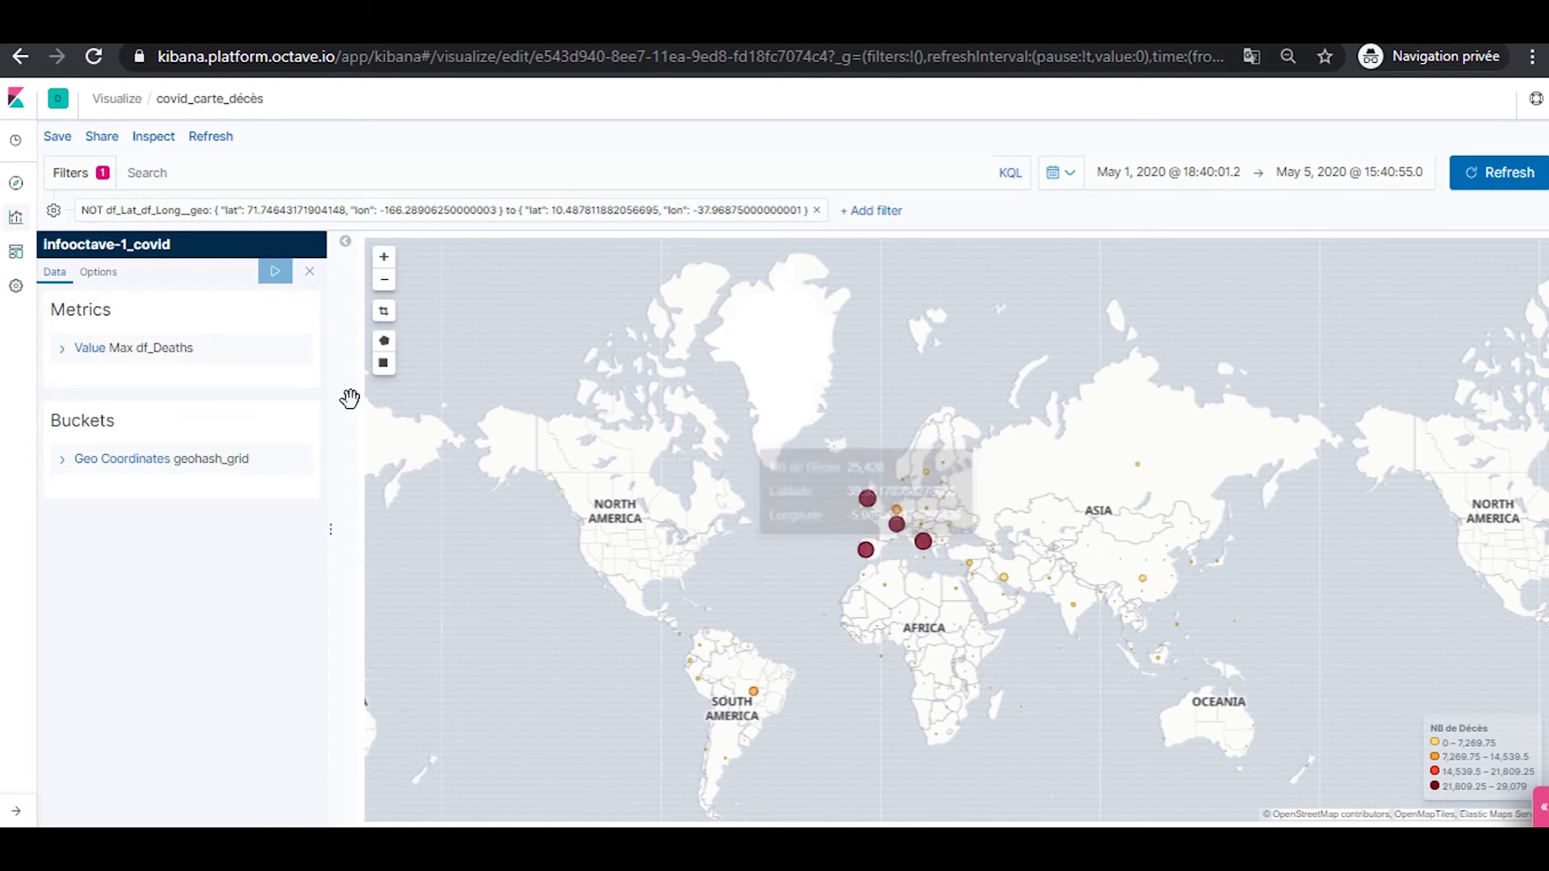
Disable all filters on the map to show every region, and re-enable them to exclude North America
left_click(53, 211)
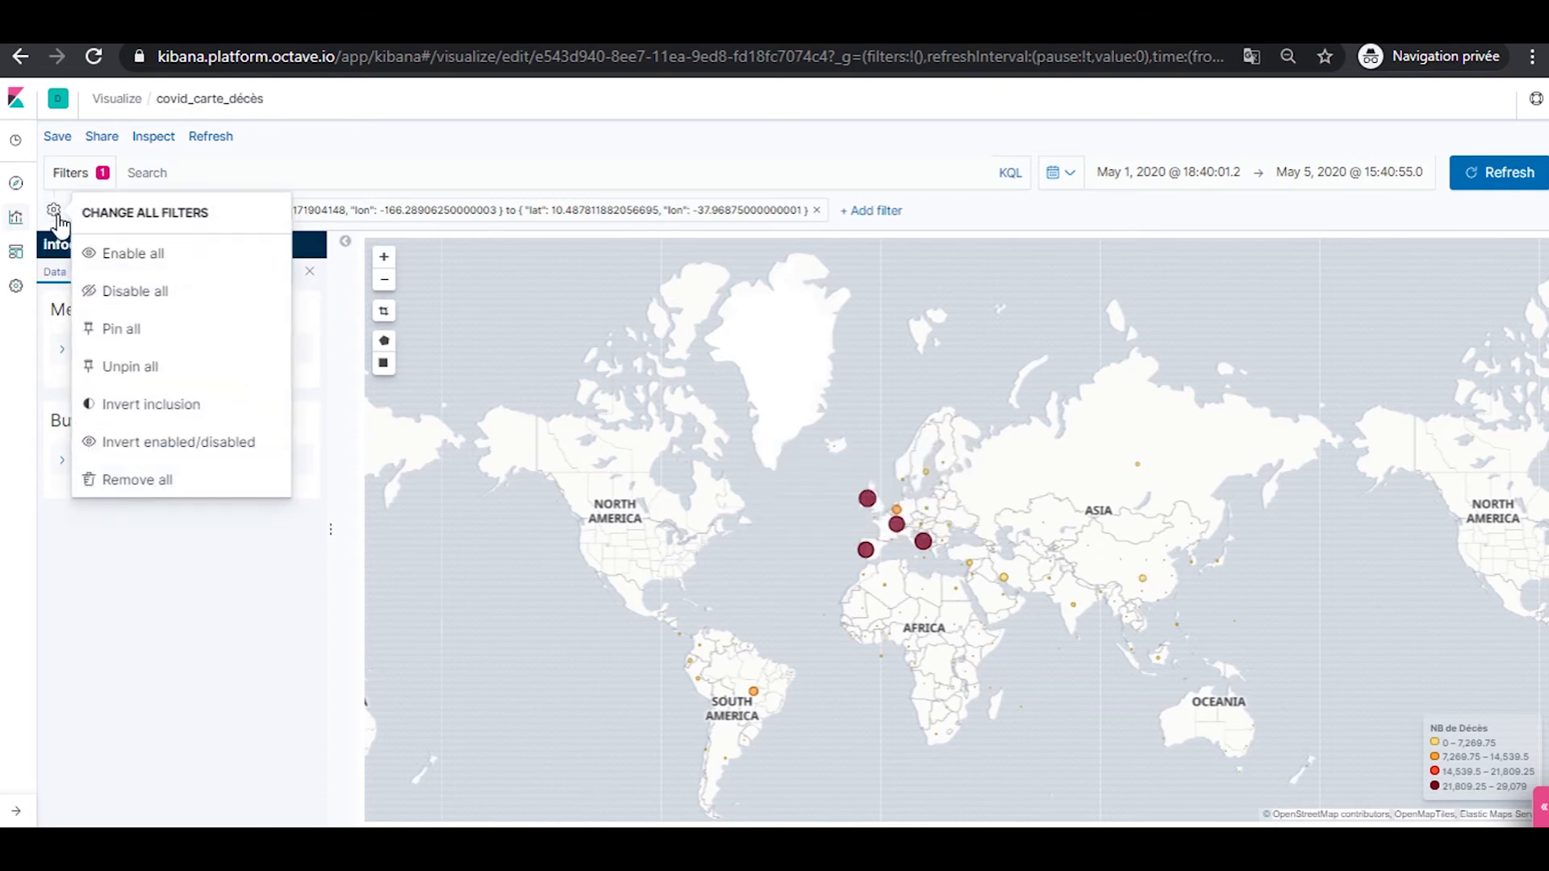
left_click(121, 290)
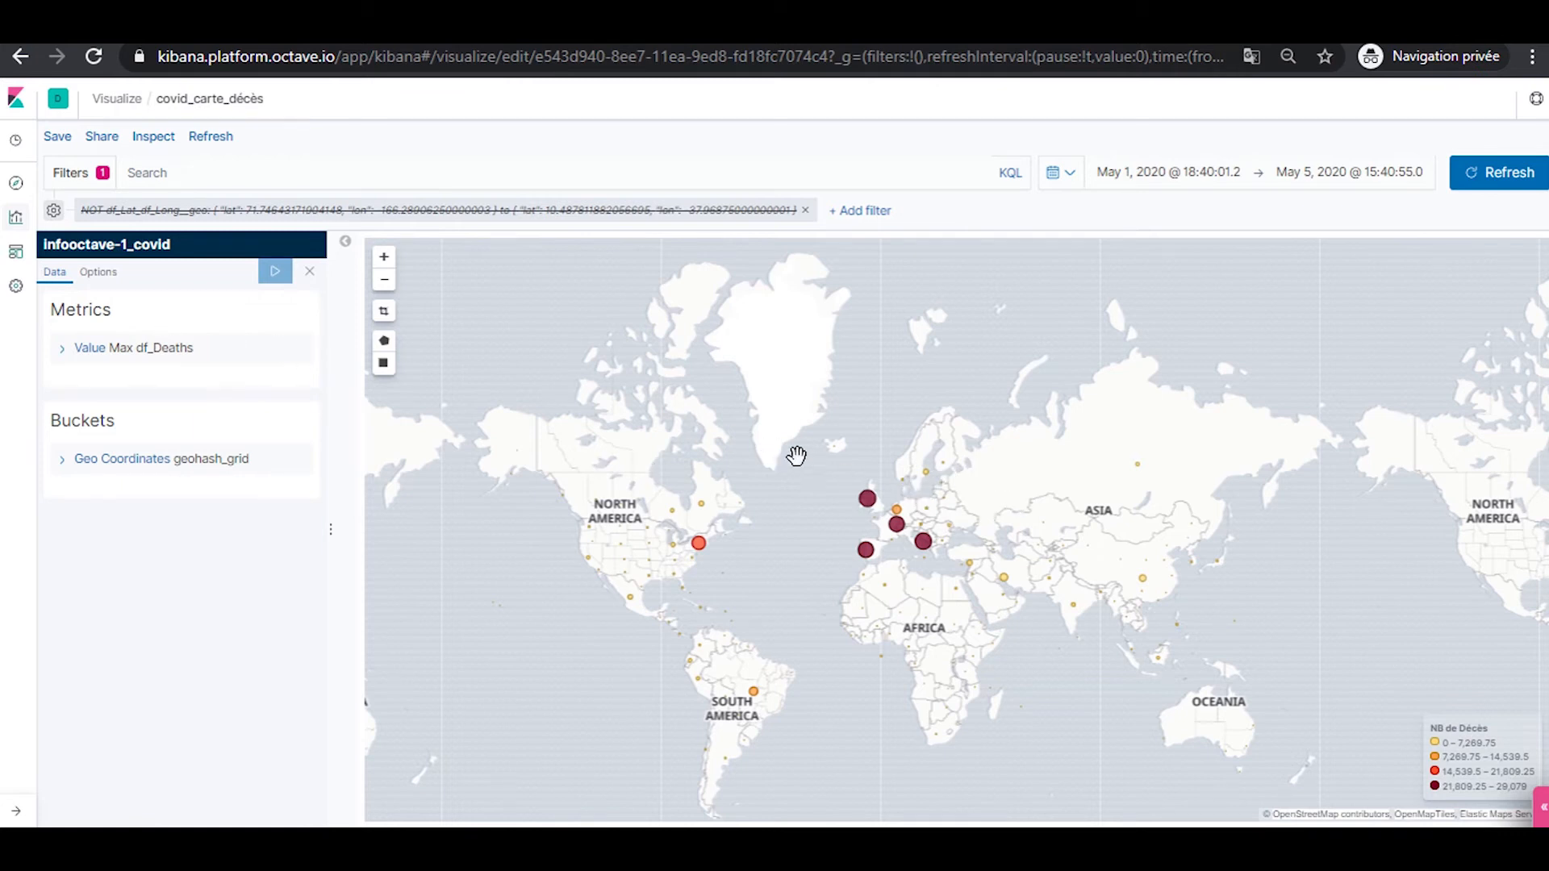
left_click(54, 211)
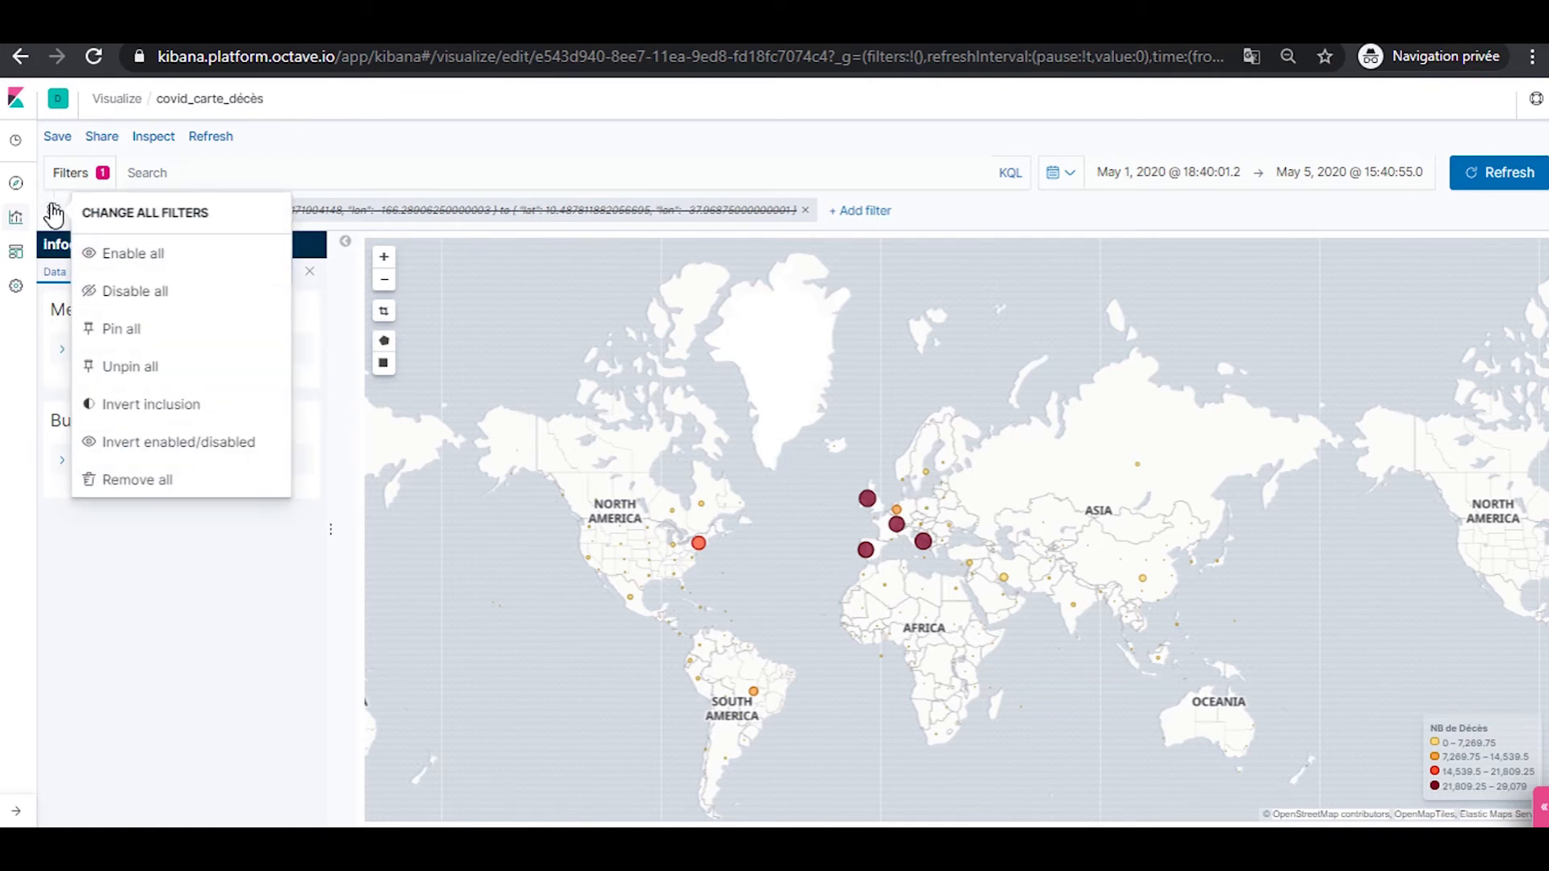
left_click(125, 255)
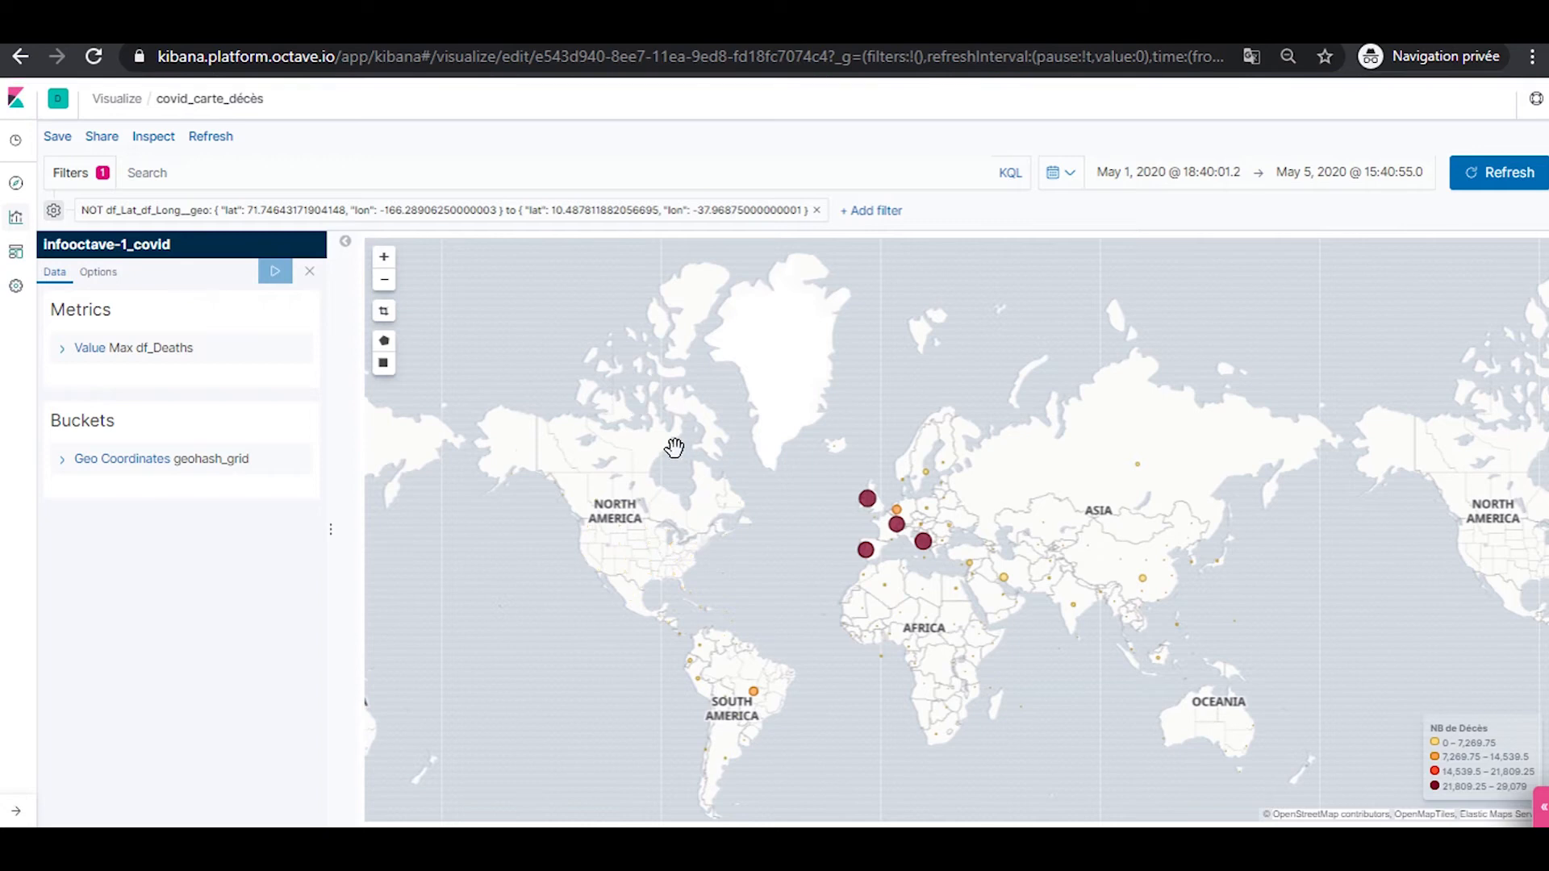
Remove all filters from the map and query the data for france
left_click(54, 211)
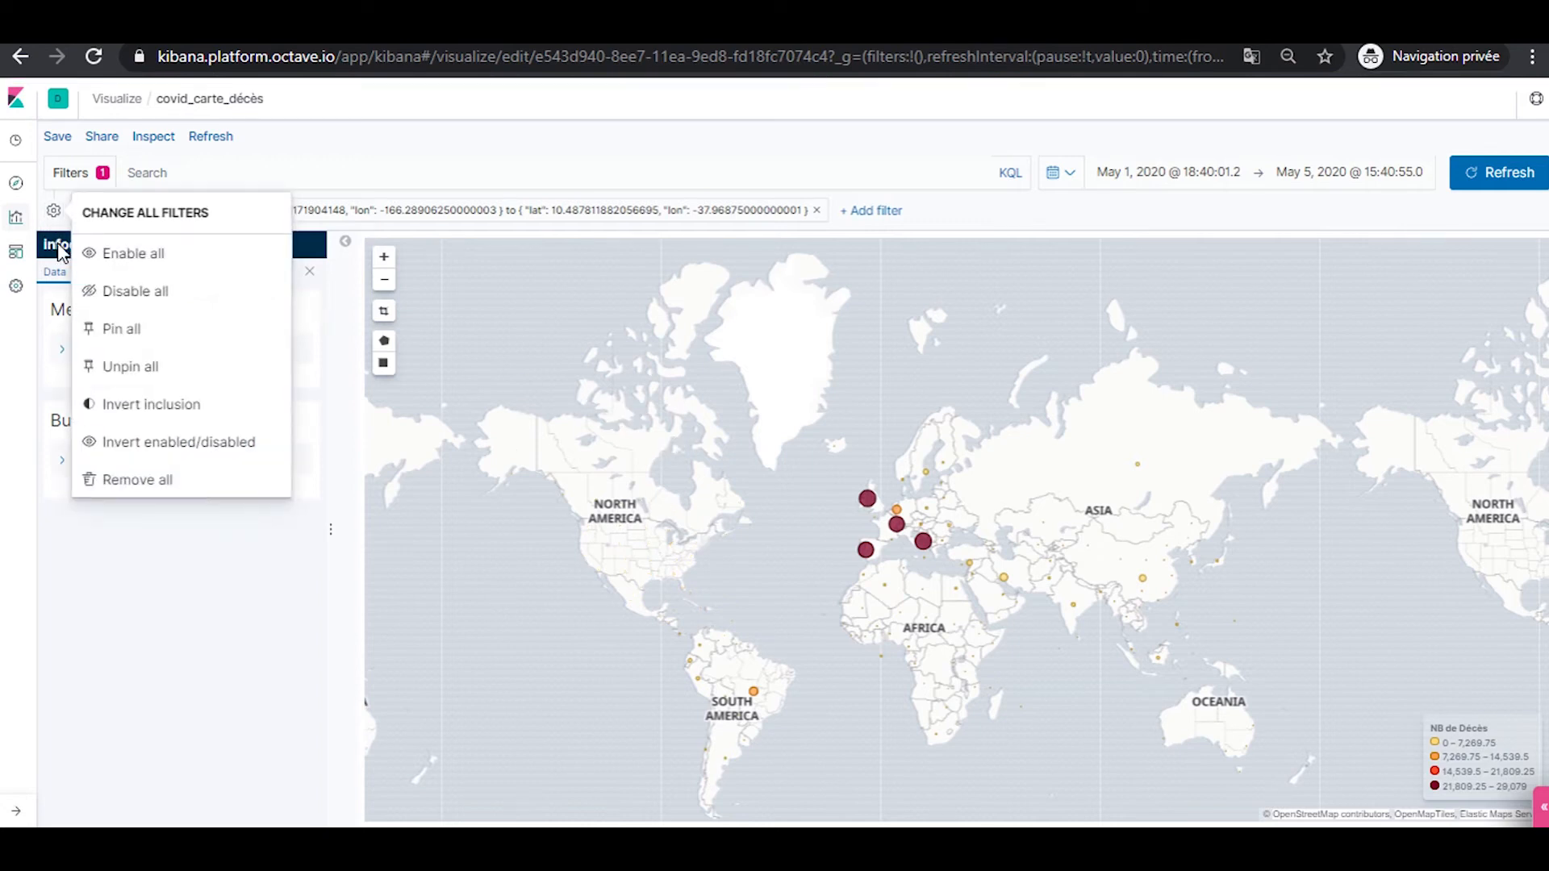
left_click(139, 482)
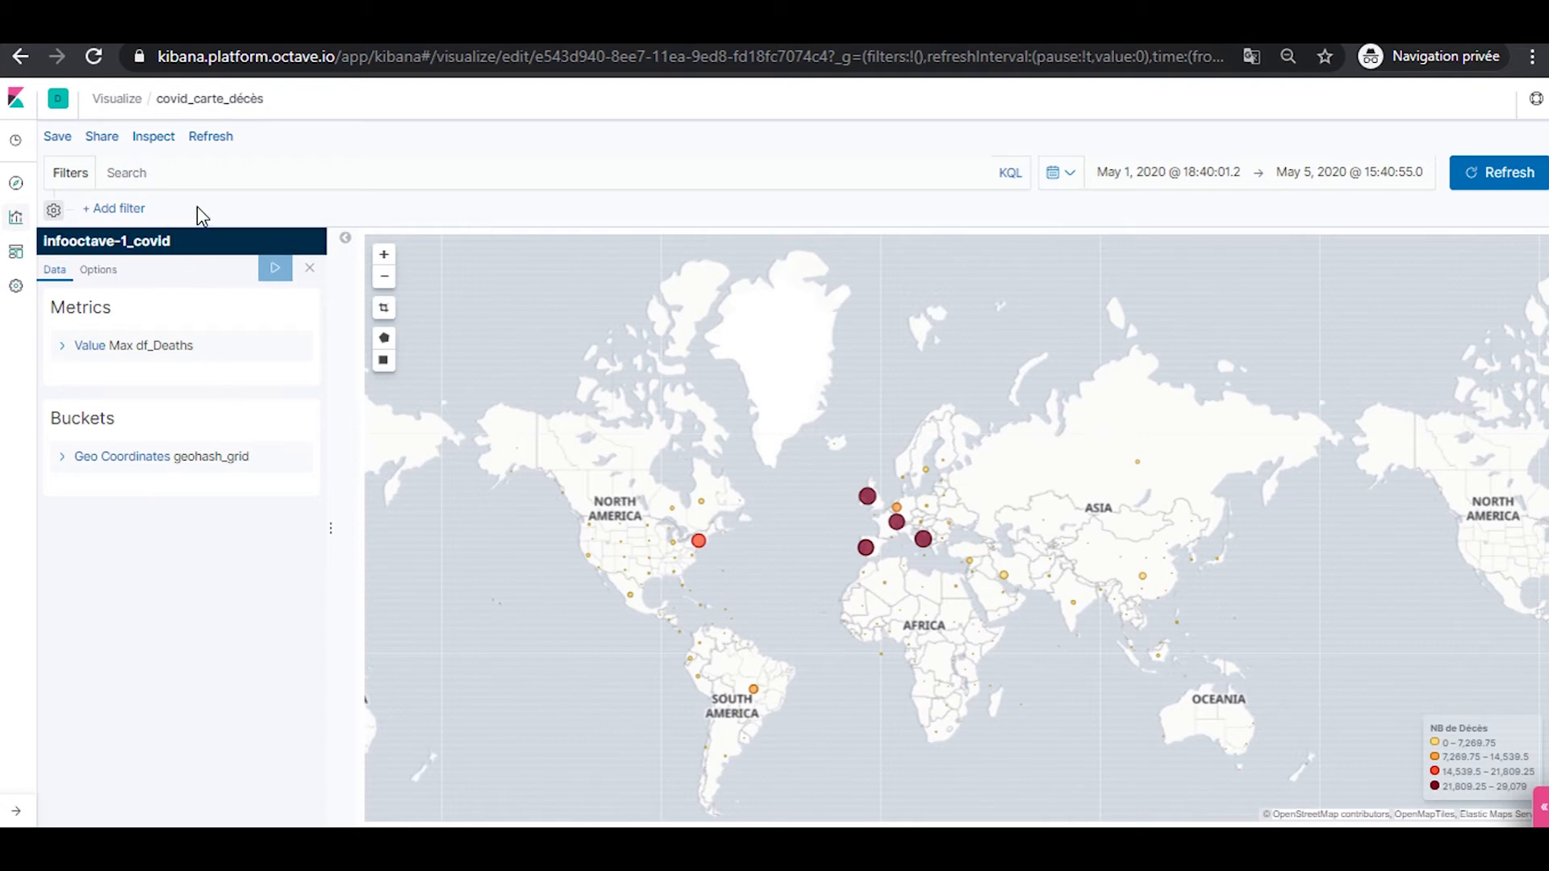
left_click(137, 178)
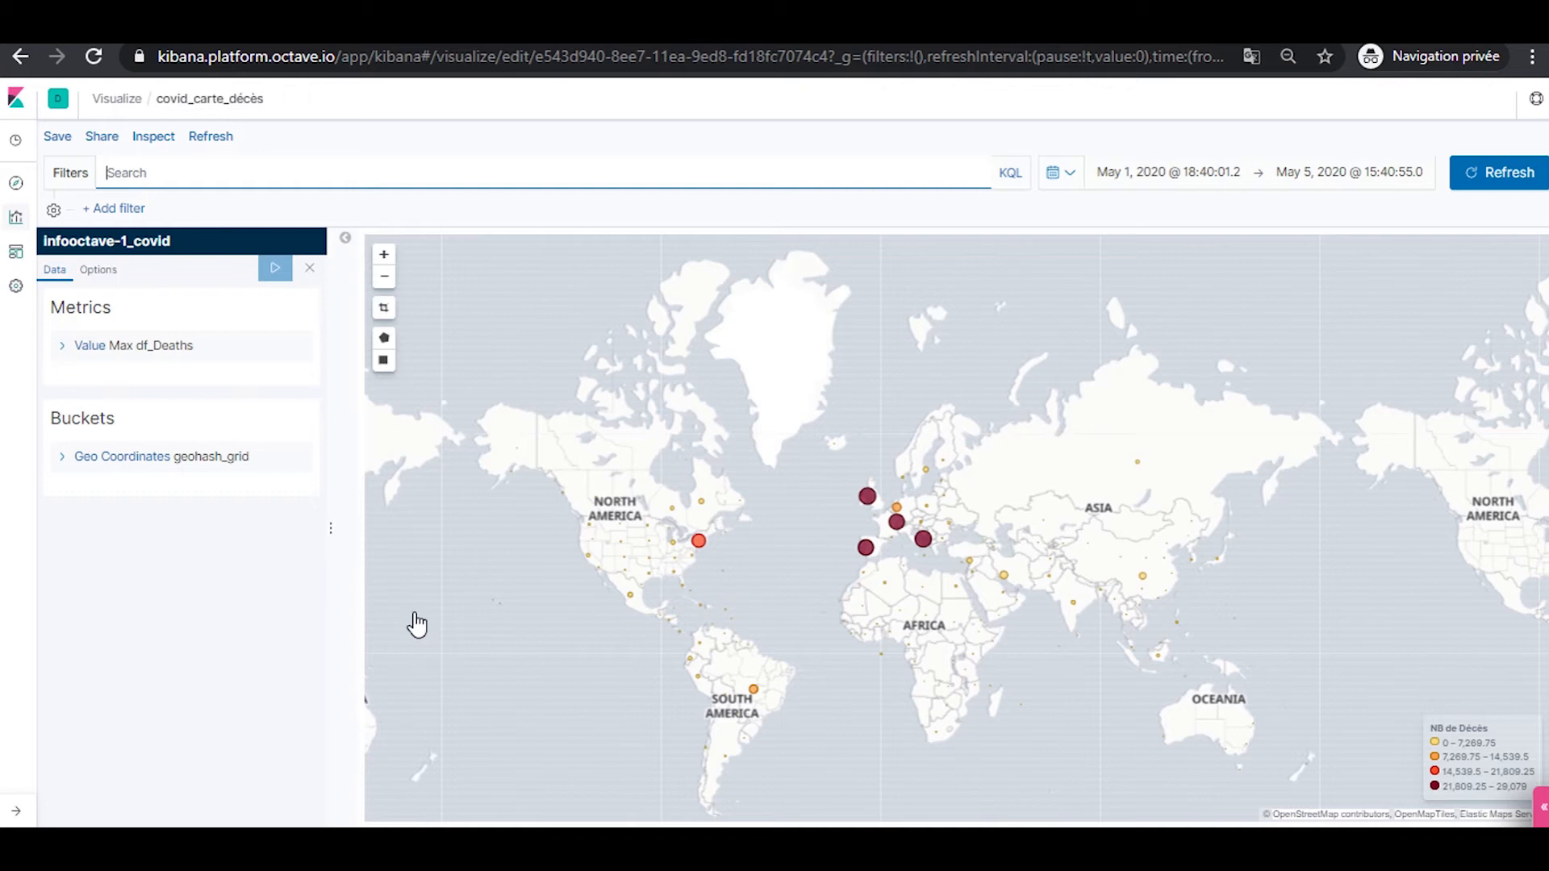
type("france")
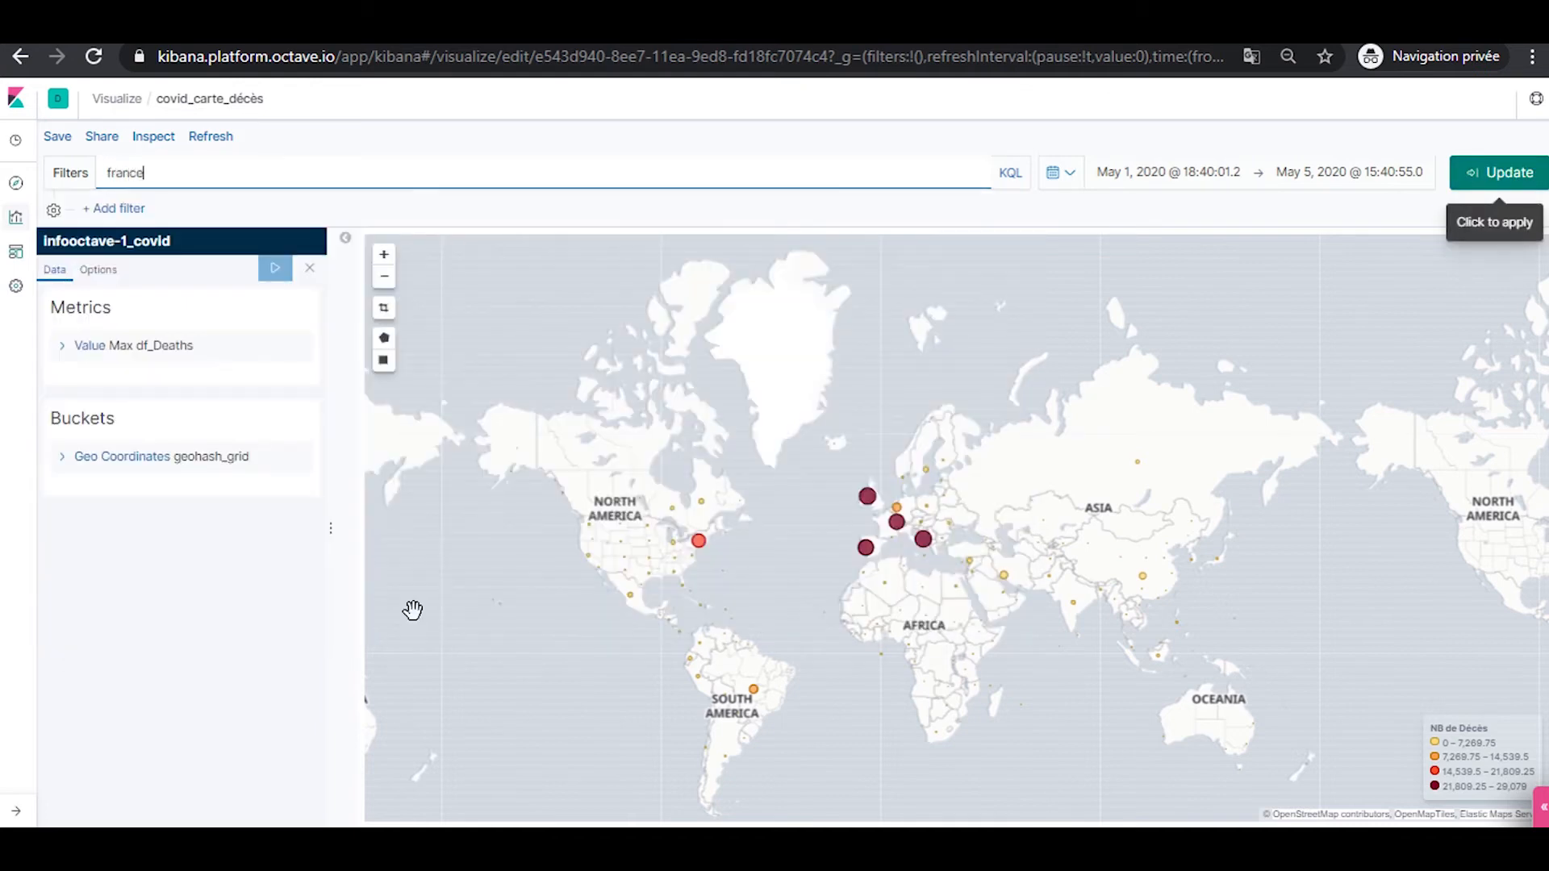
key("Return")
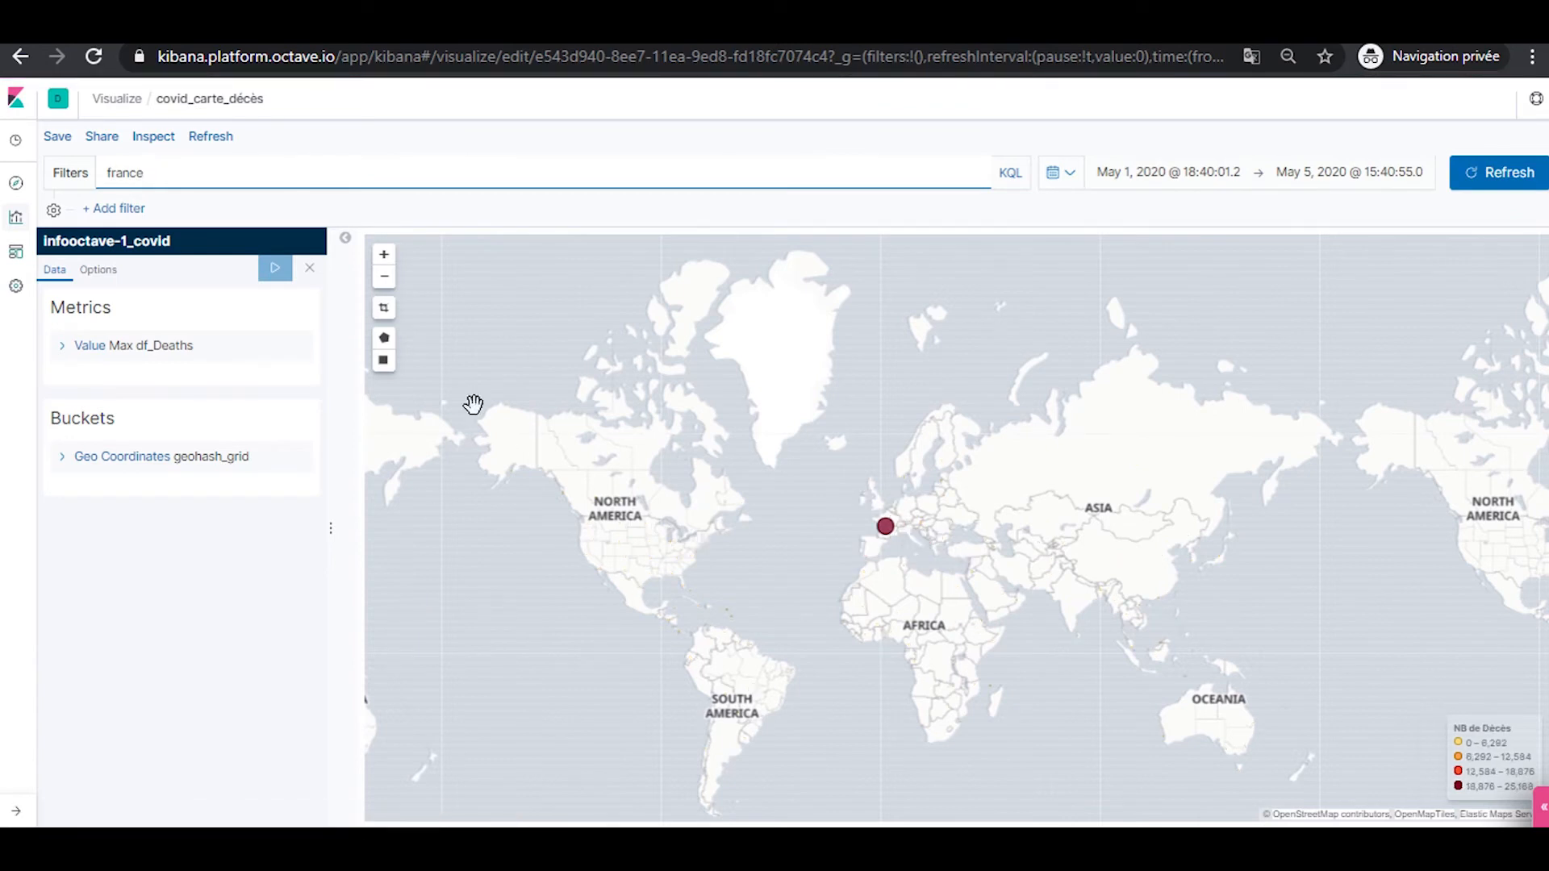
Examine the number of deaths and coordinates of the marker on mainland France
left_click(383, 255)
left_click(383, 257)
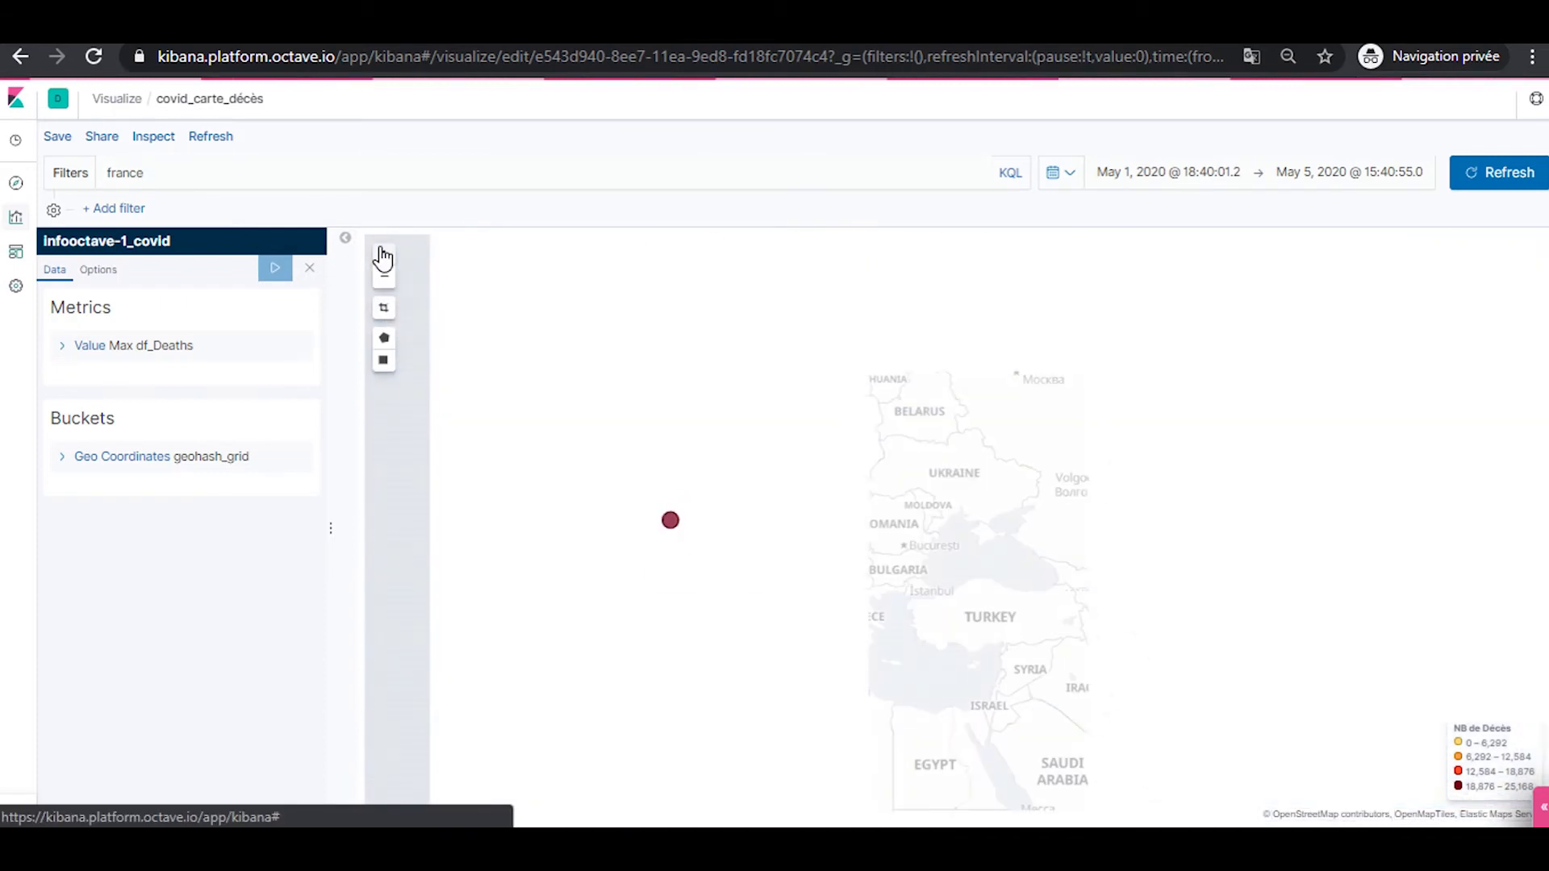
mouse_move(675, 526)
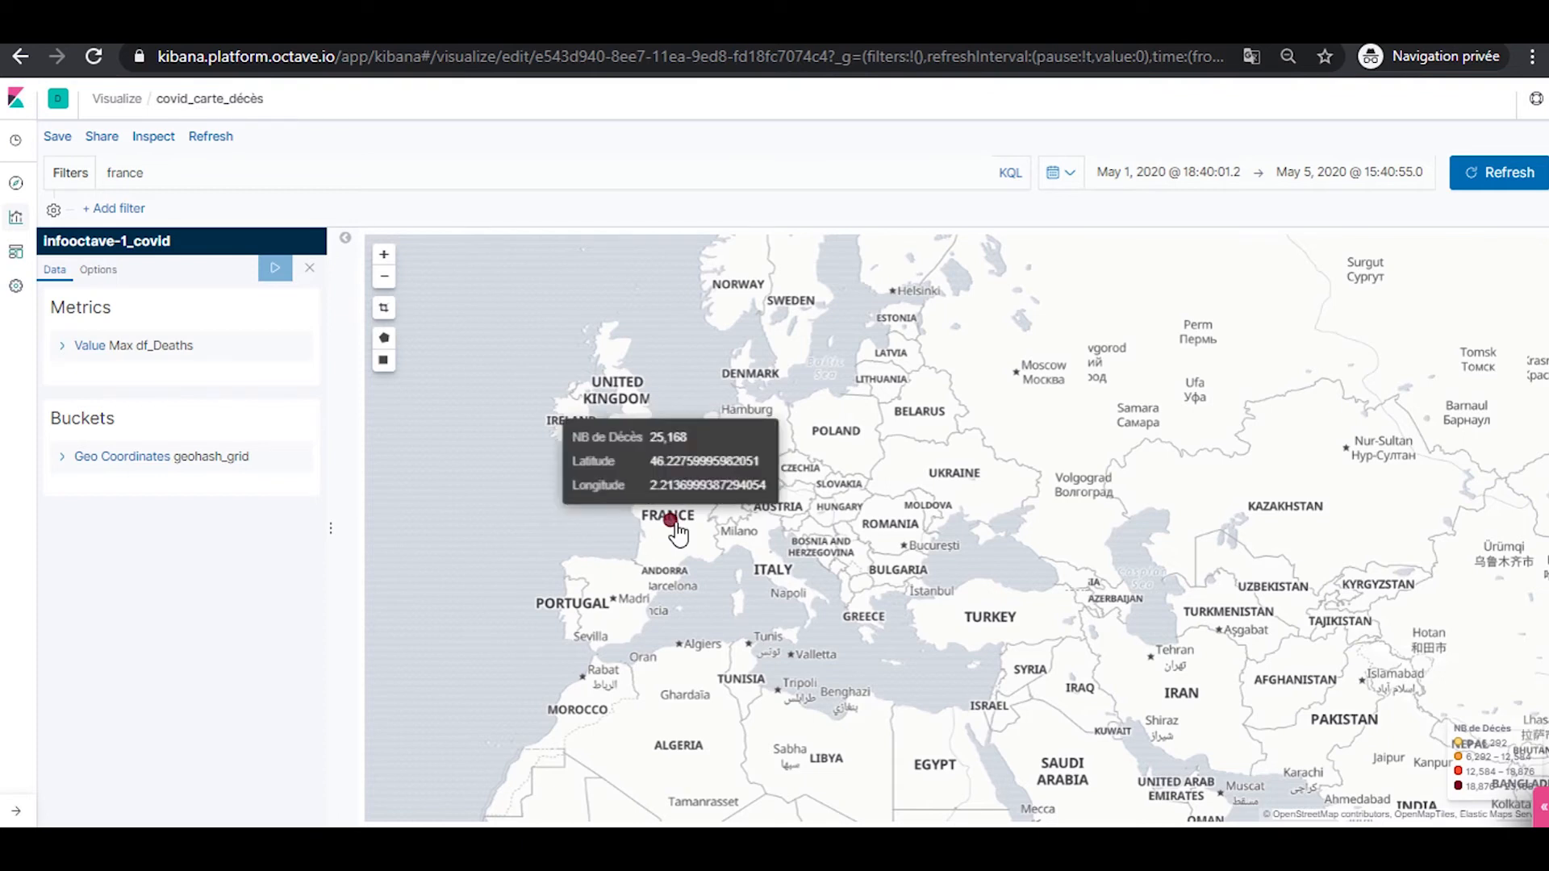
Look for French overseas markers across the Atlantic and examine the Caribbean marker near Montserrat
left_click_drag(536, 554, 1404, 414)
left_click_drag(600, 598, 614, 521)
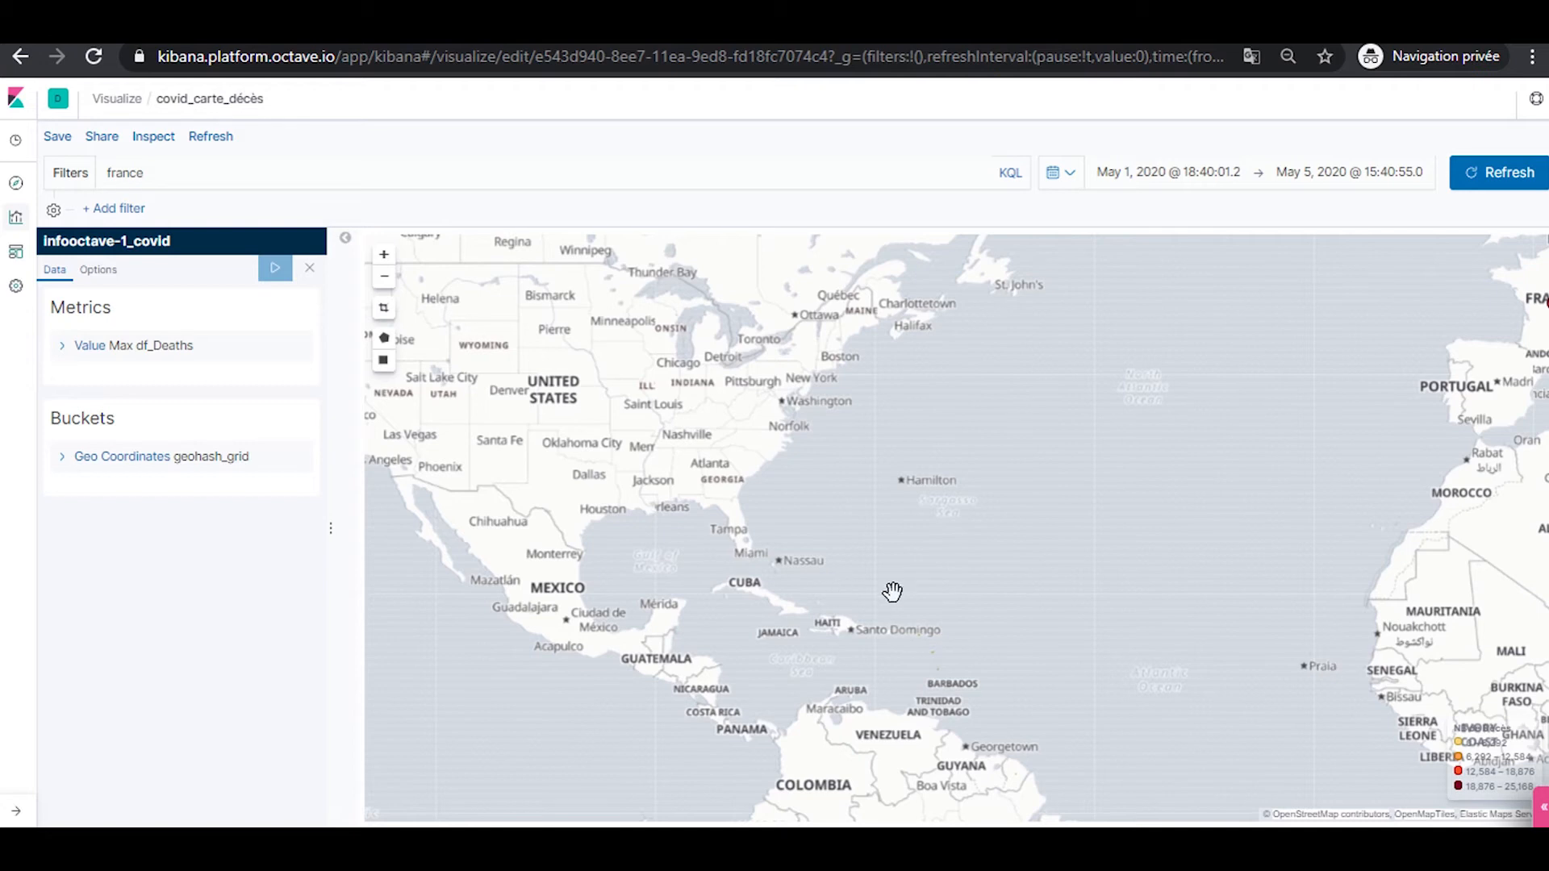
left_click(384, 277)
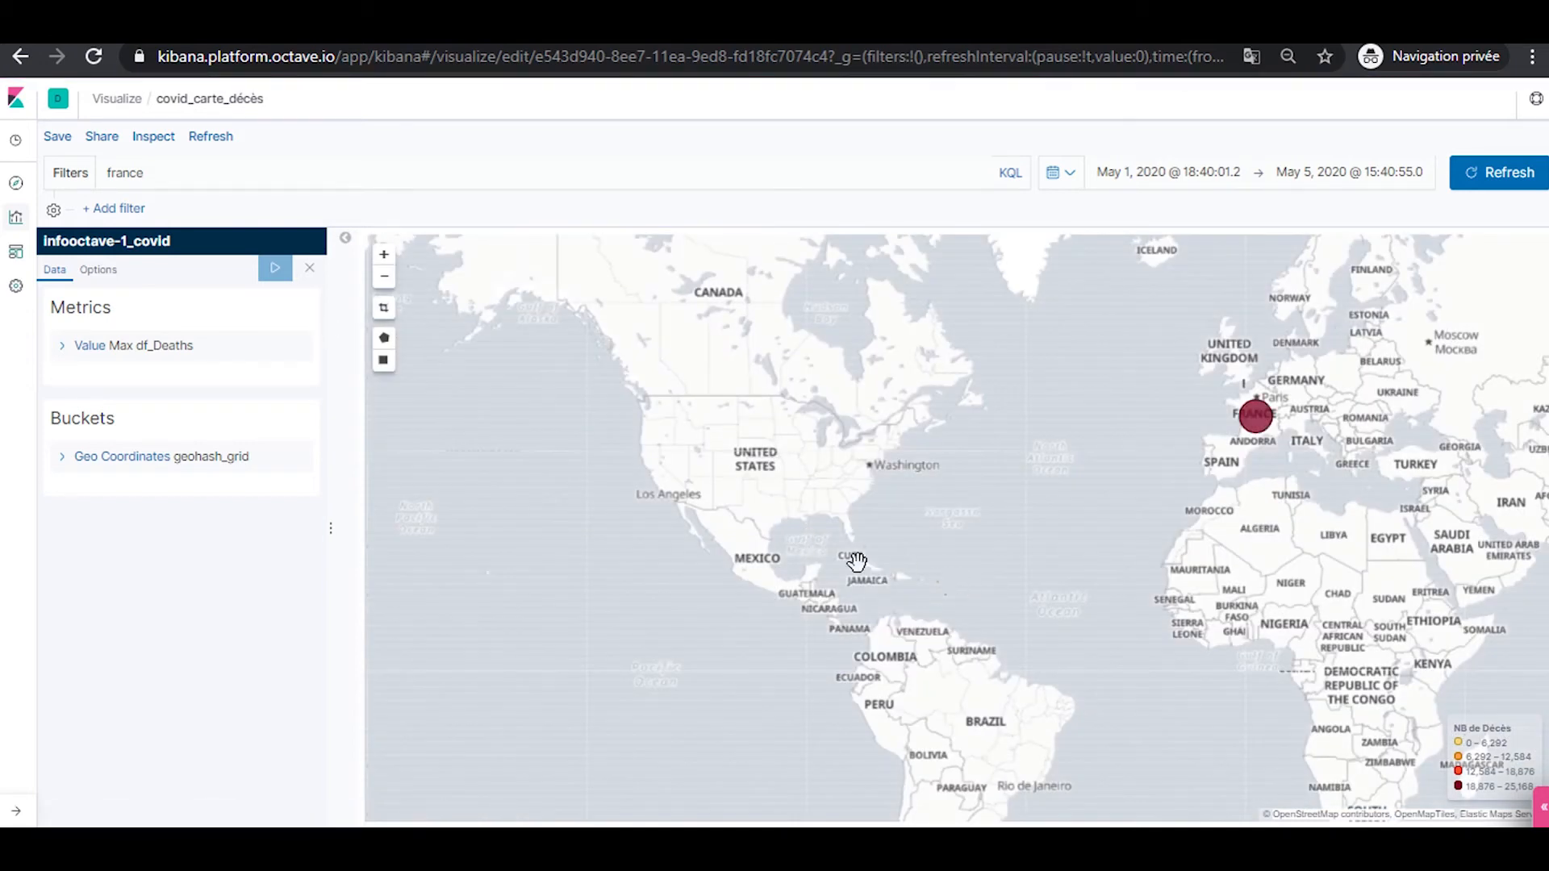
left_click(384, 255)
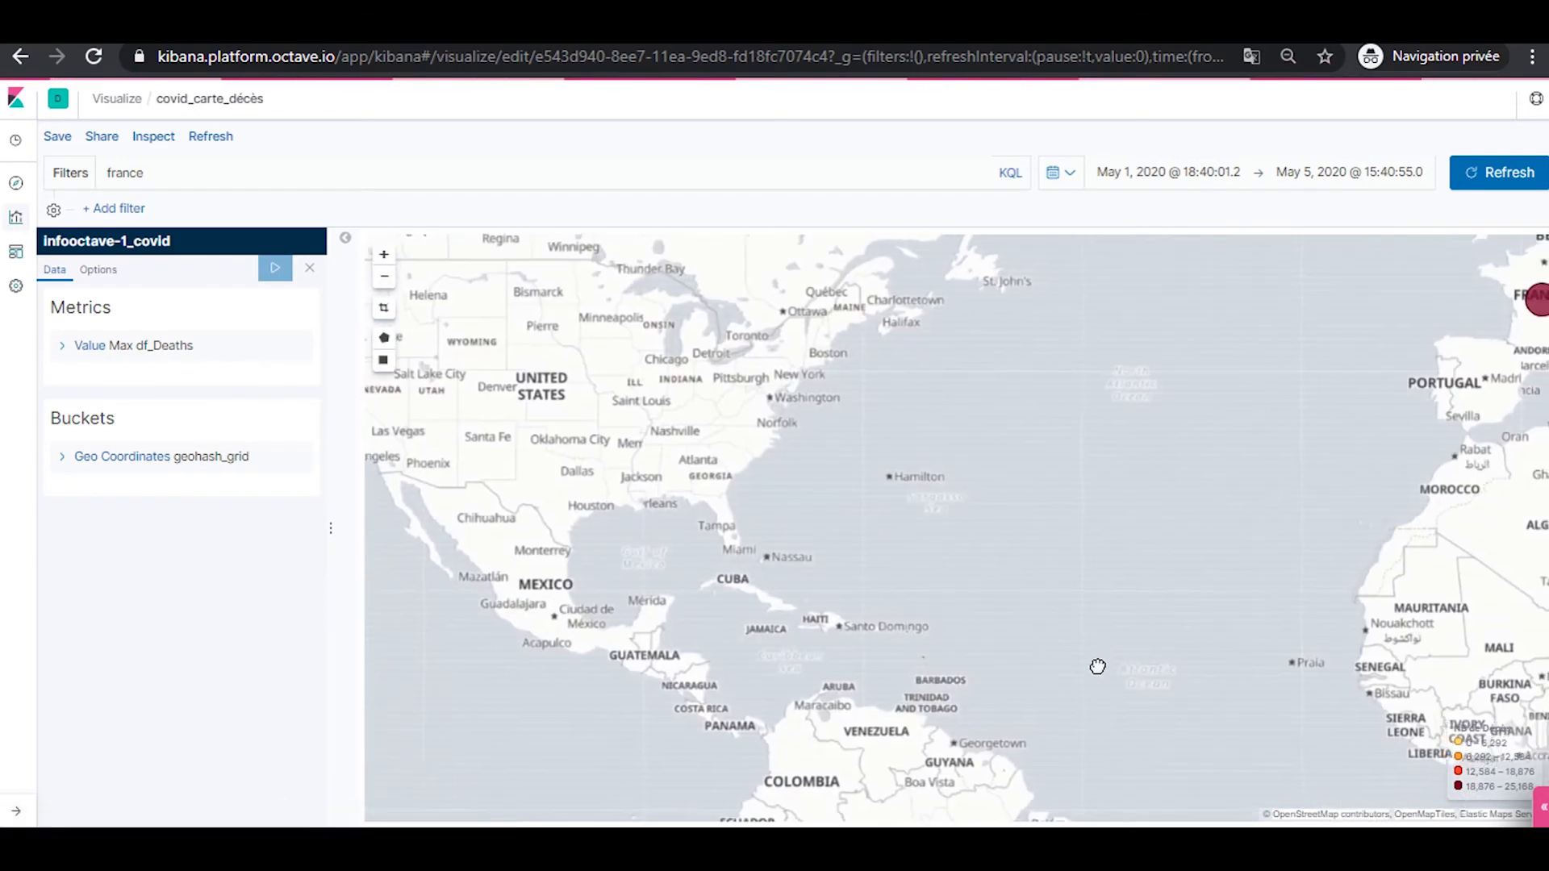
left_click_drag(1096, 664, 916, 461)
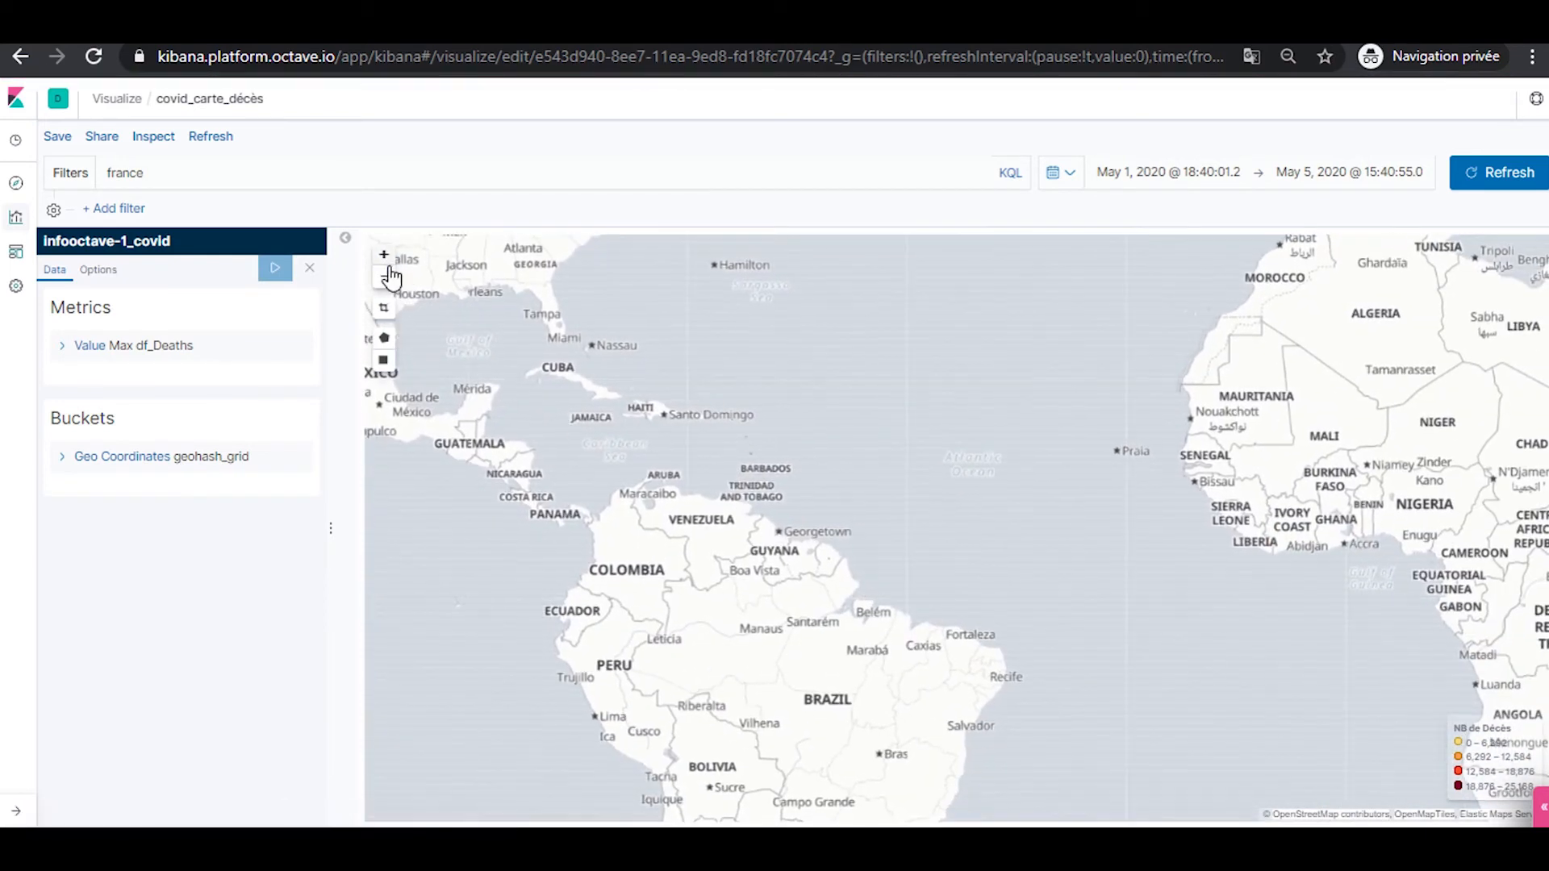
left_click(384, 255)
left_click_drag(741, 542, 1040, 775)
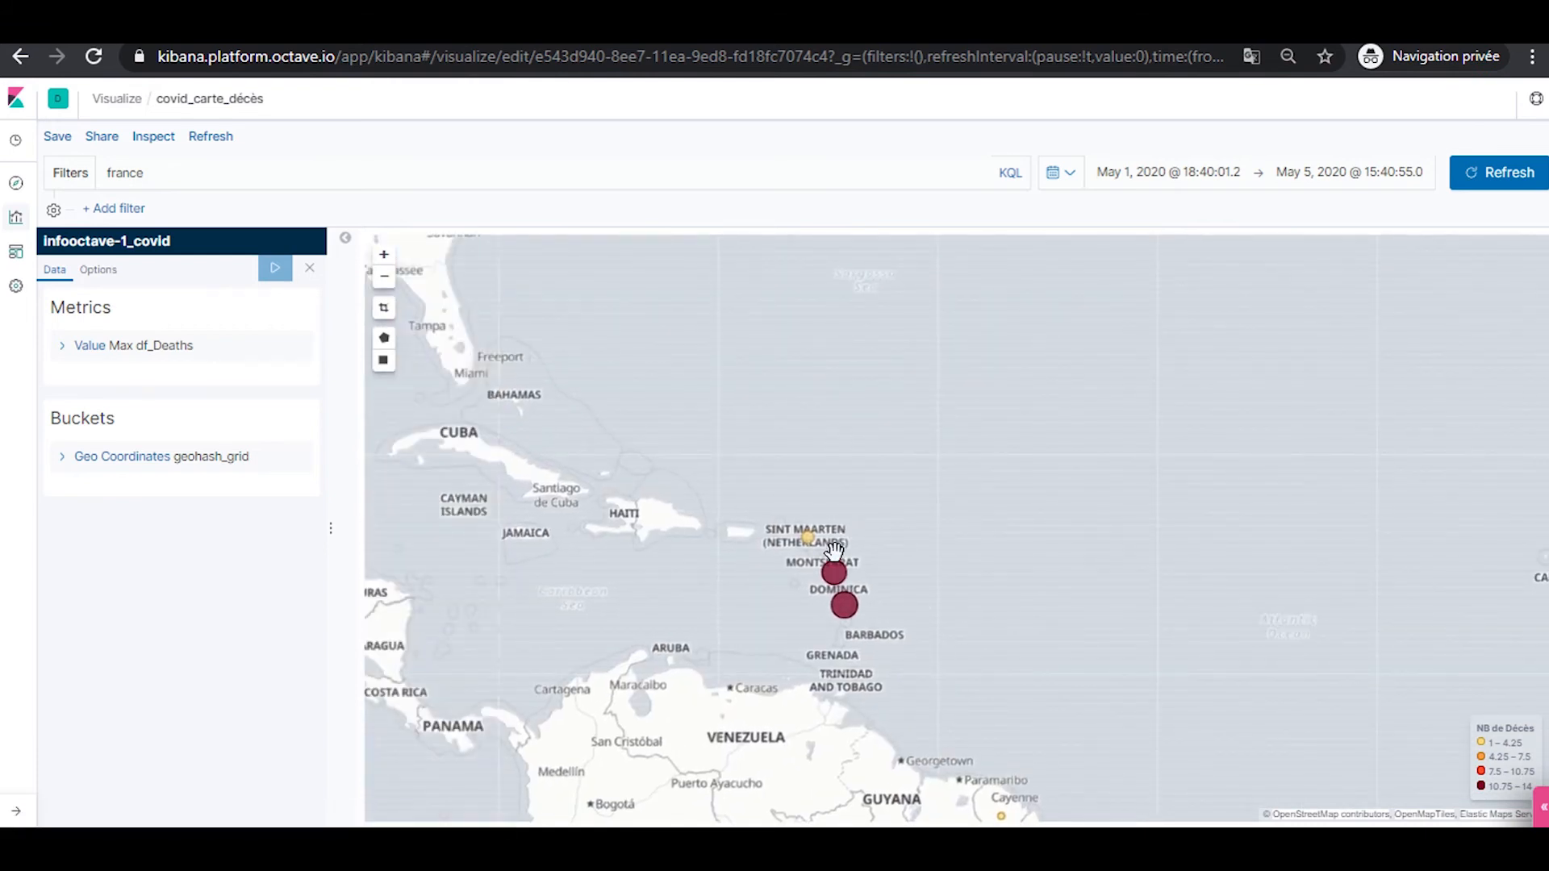
mouse_move(830, 585)
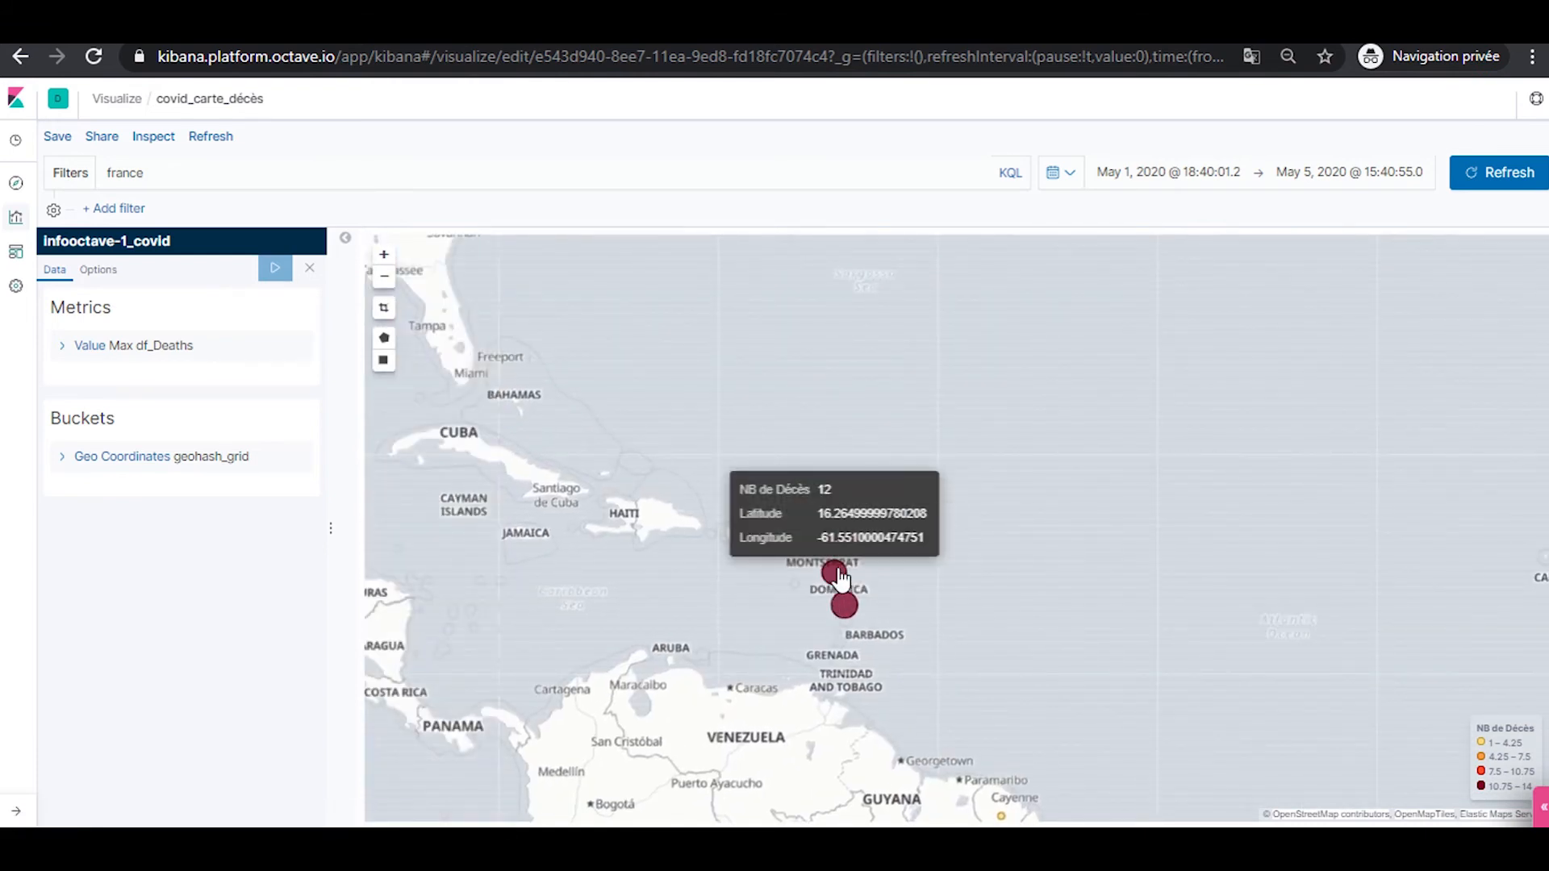
Examine the death counts of the Caribbean markers at Fort-de-France, Pointe-à-Pitre and near Anguilla
left_click(387, 256)
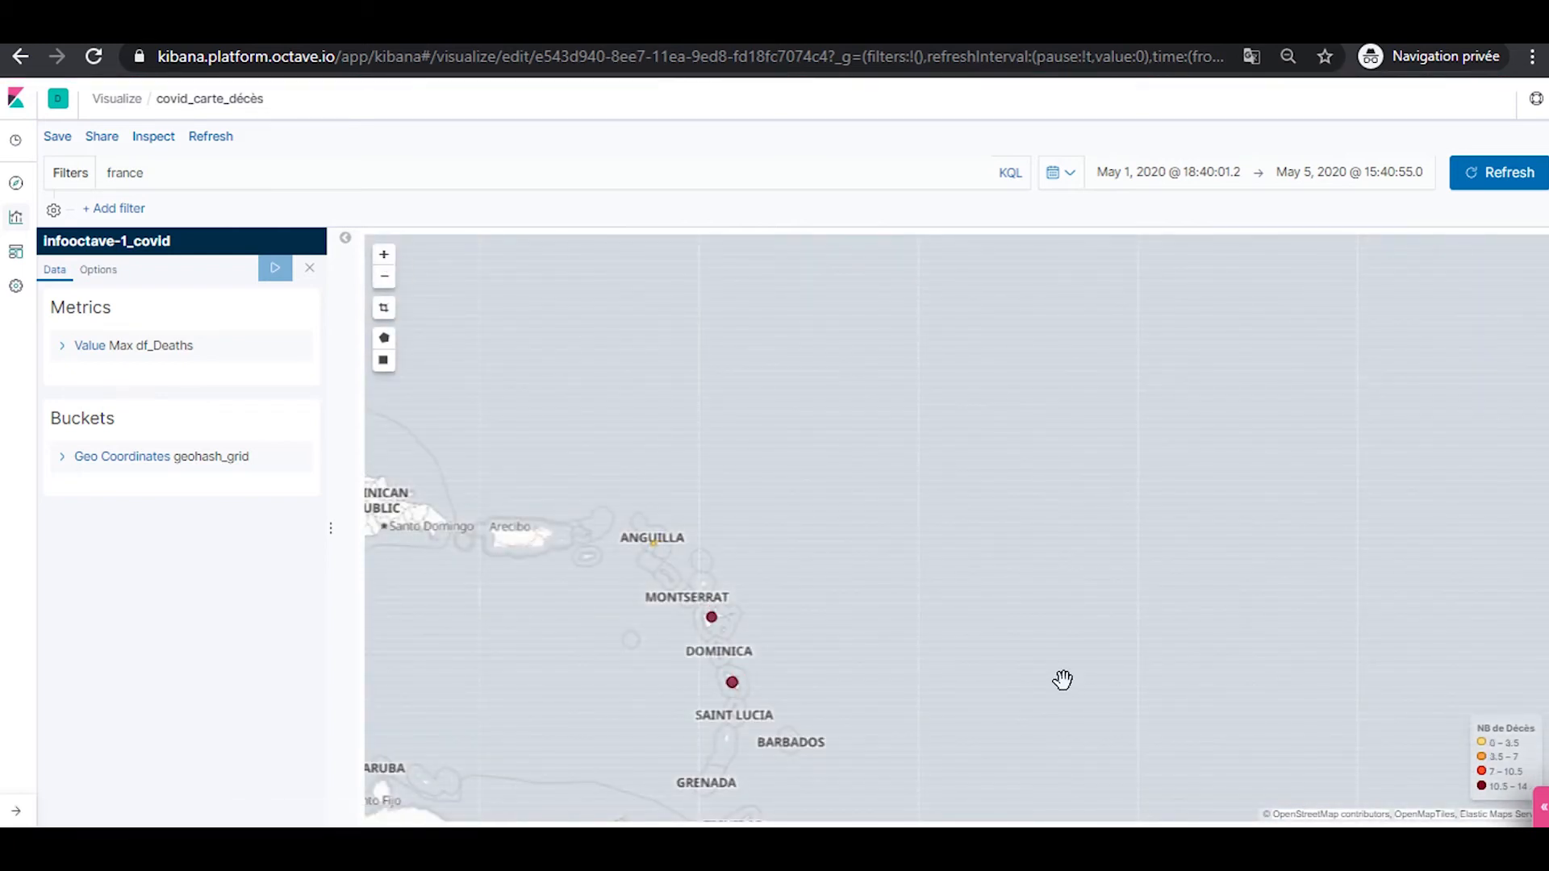
left_click_drag(1062, 681, 1126, 619)
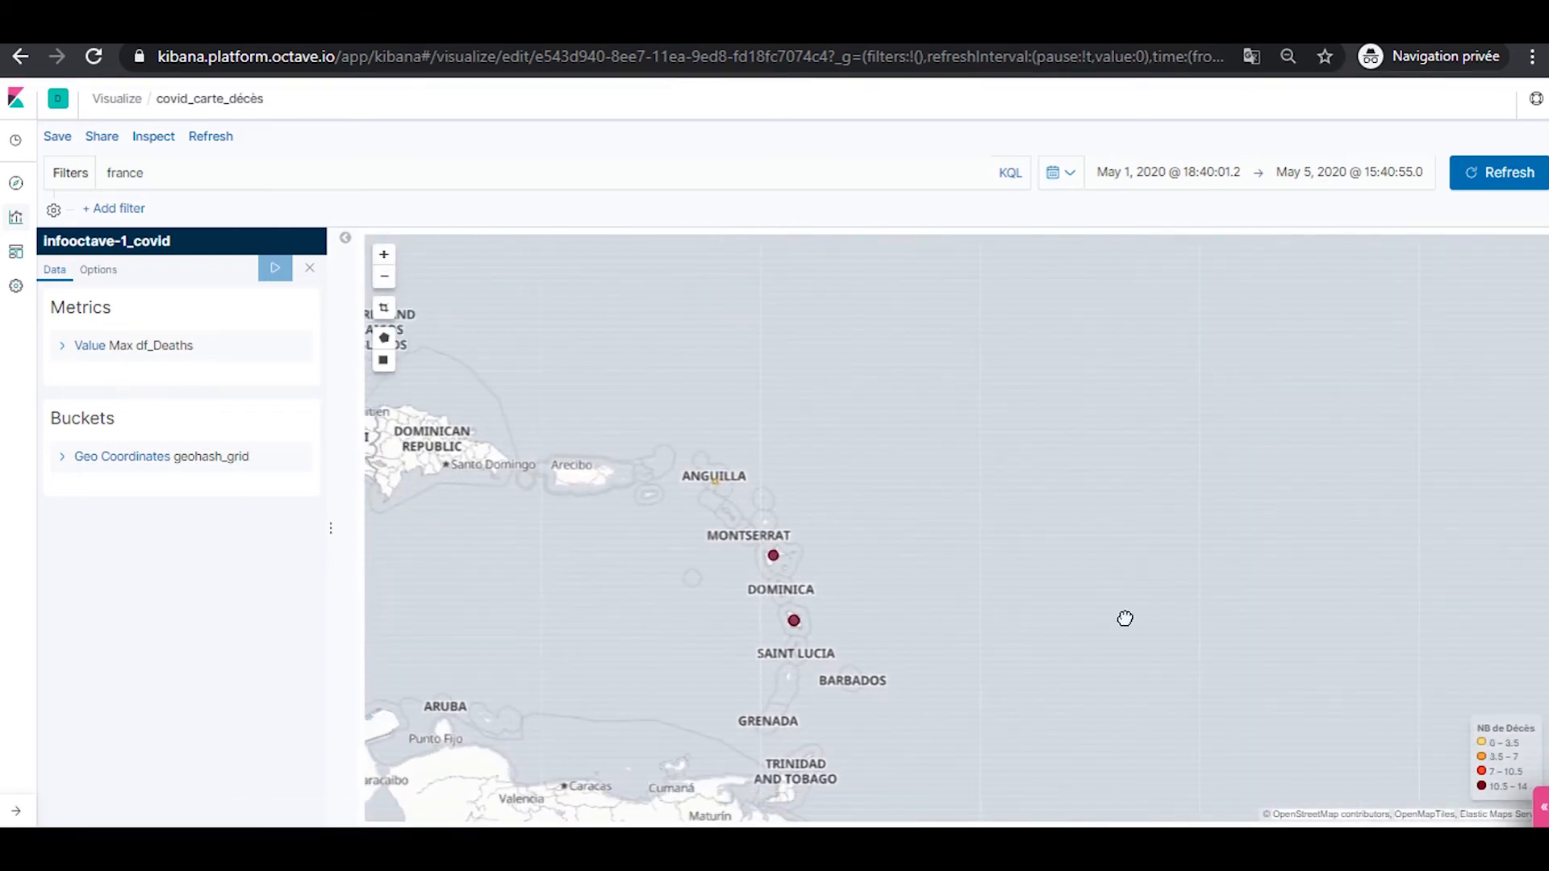
left_click(384, 255)
left_click_drag(834, 604, 1183, 554)
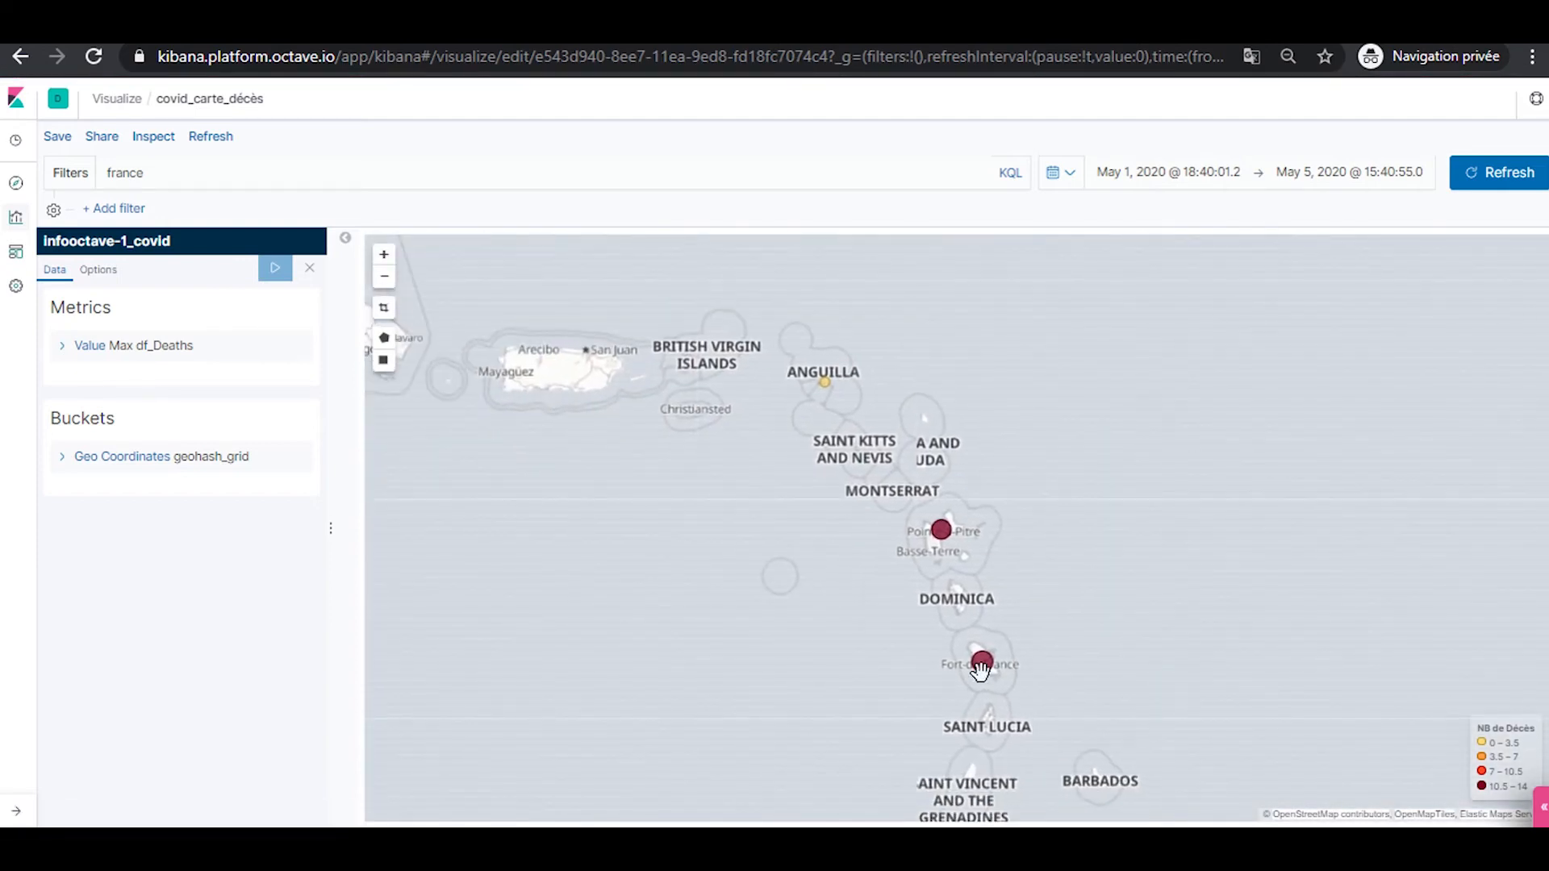
mouse_move(983, 680)
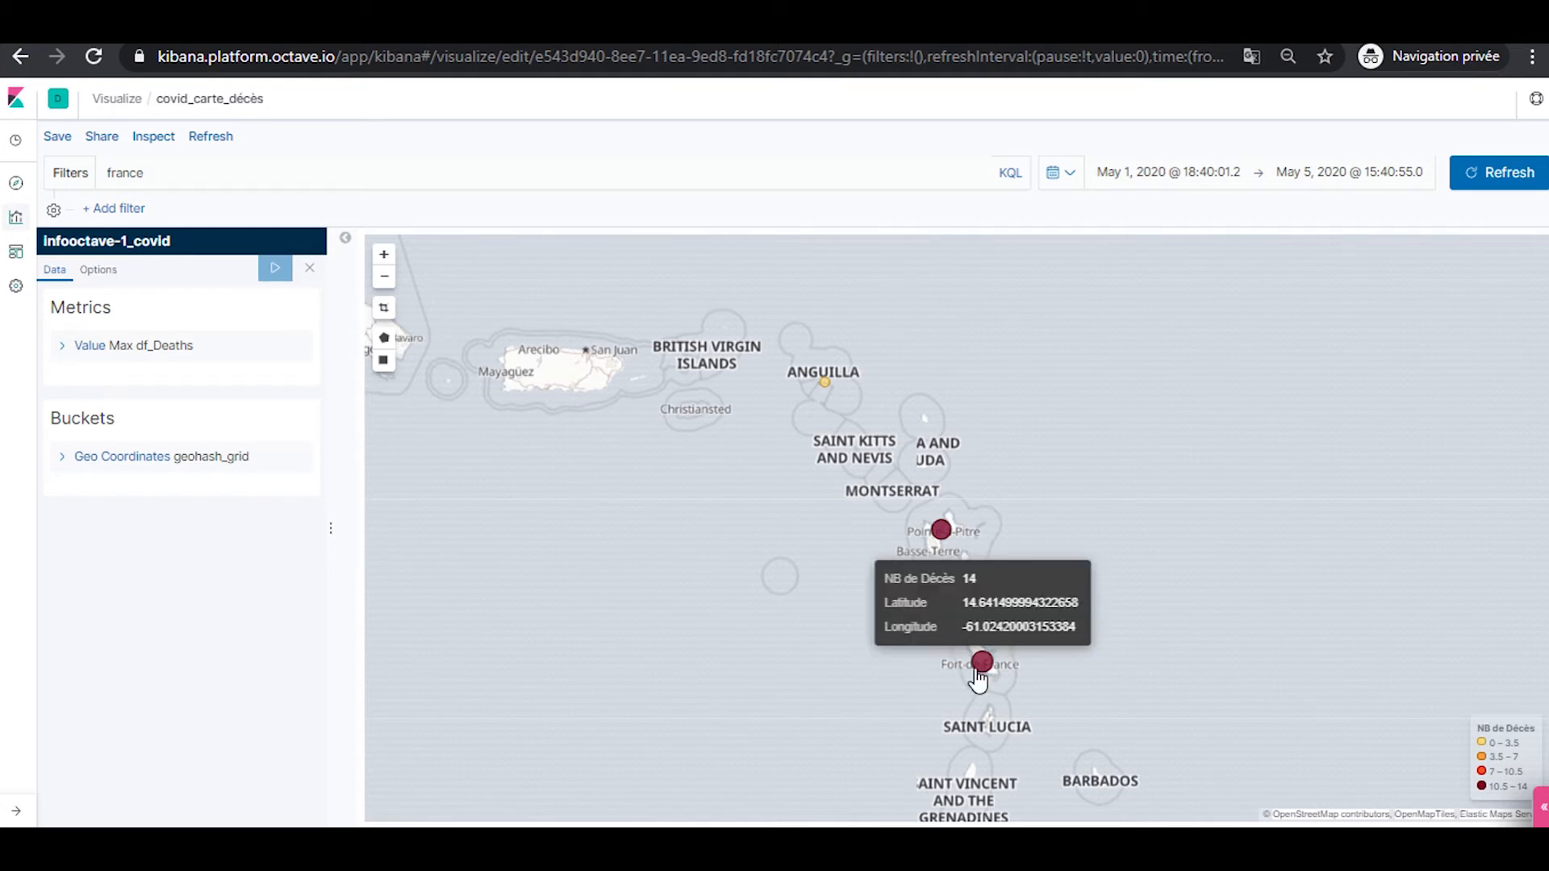
mouse_move(946, 545)
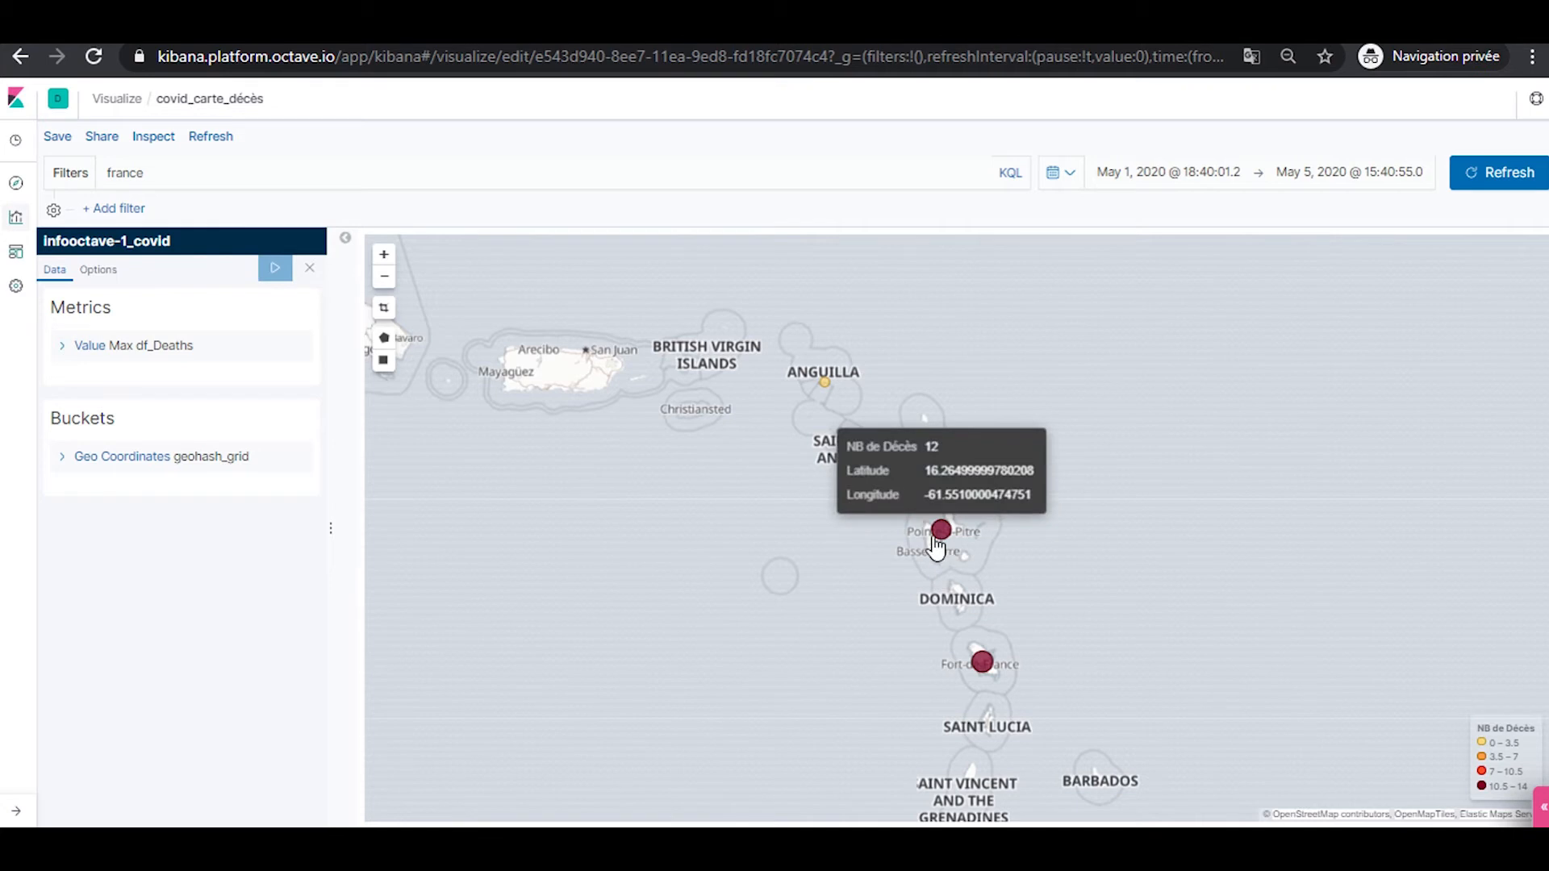
mouse_move(818, 393)
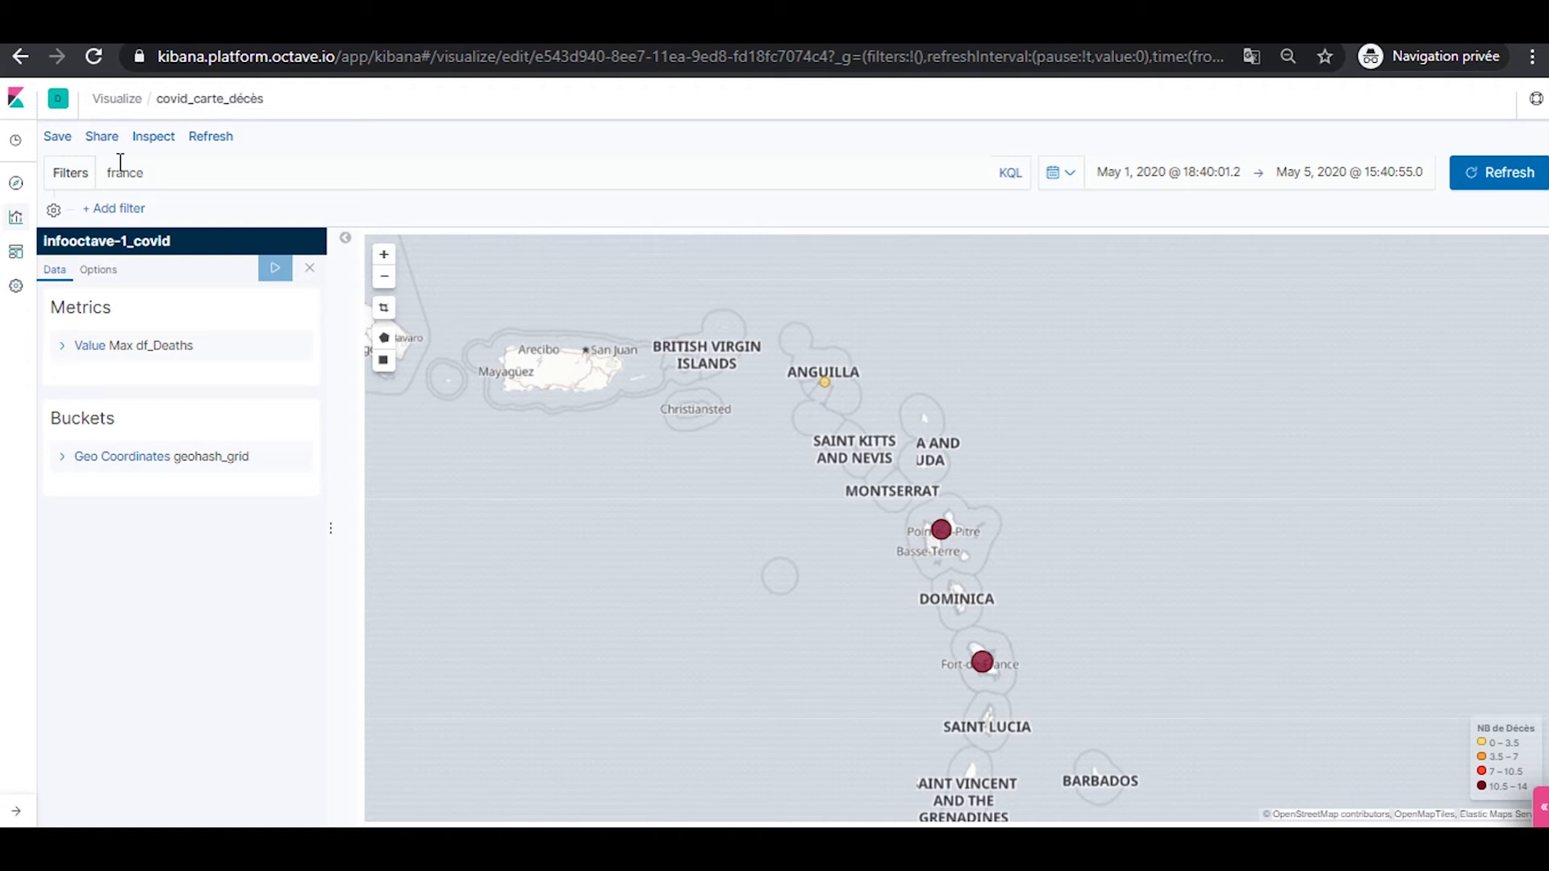
Look up the df_Lat_df_Long__geo field among the available fields of infooctave-1_covid in Discover
left_click(184, 167)
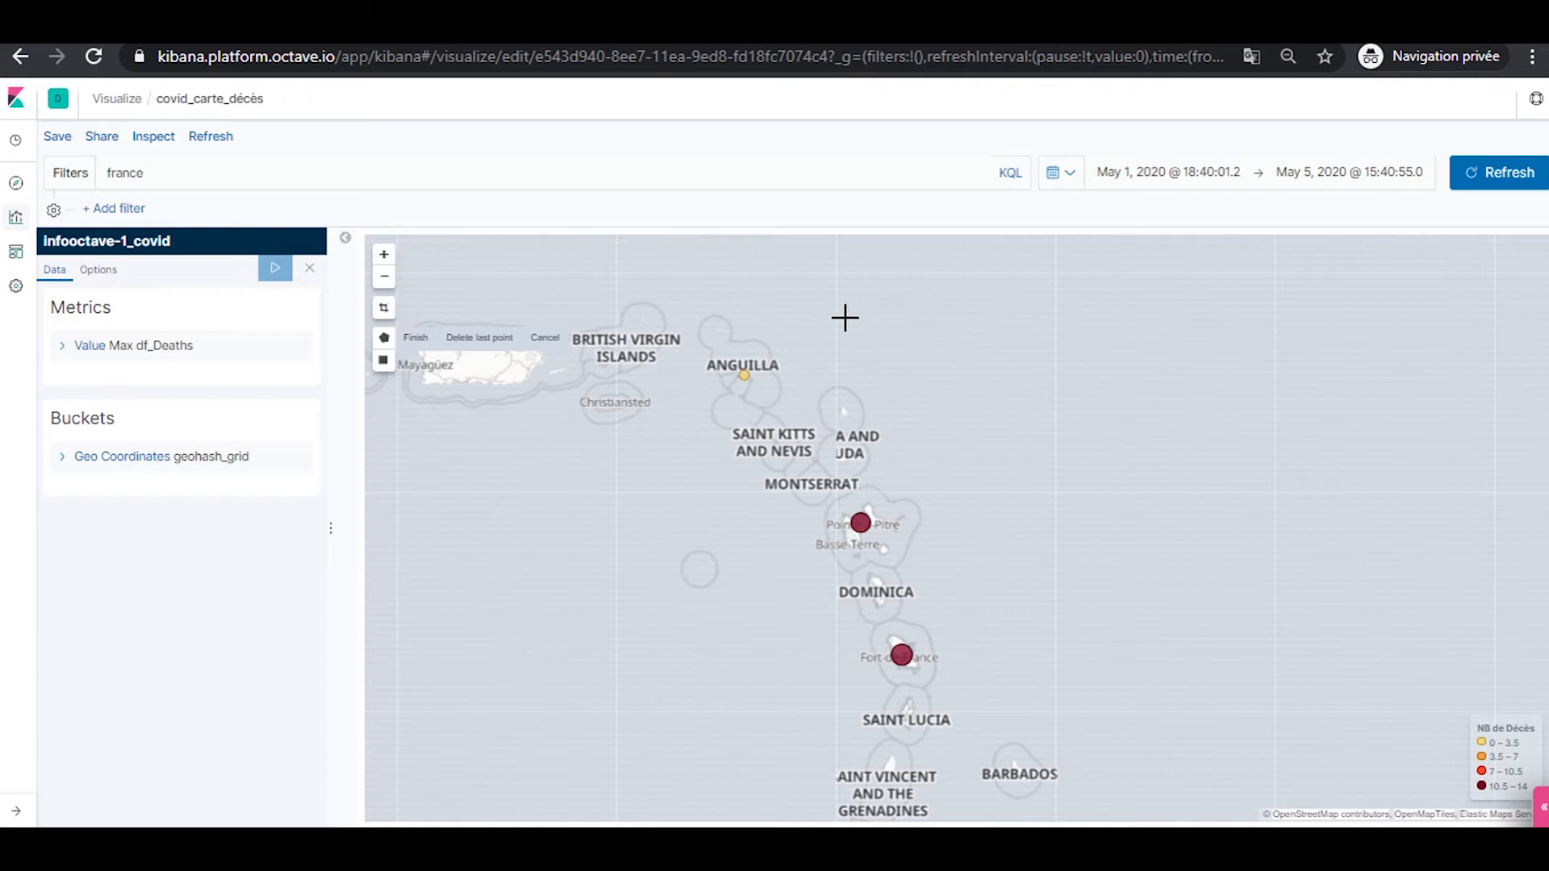
left_click(19, 194)
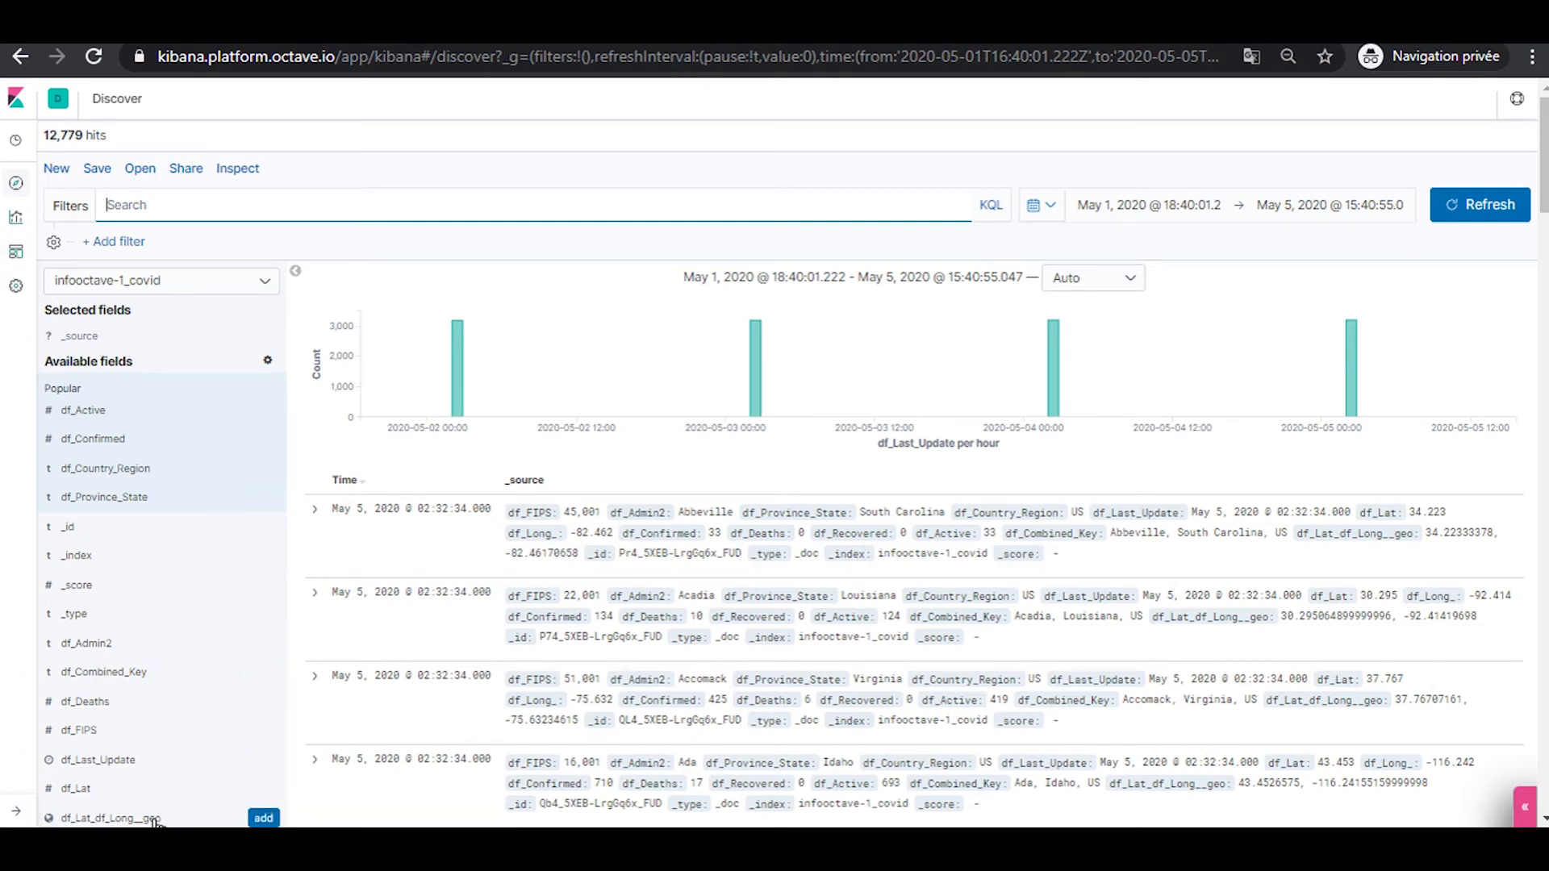
scroll(153, 817, "down", 2)
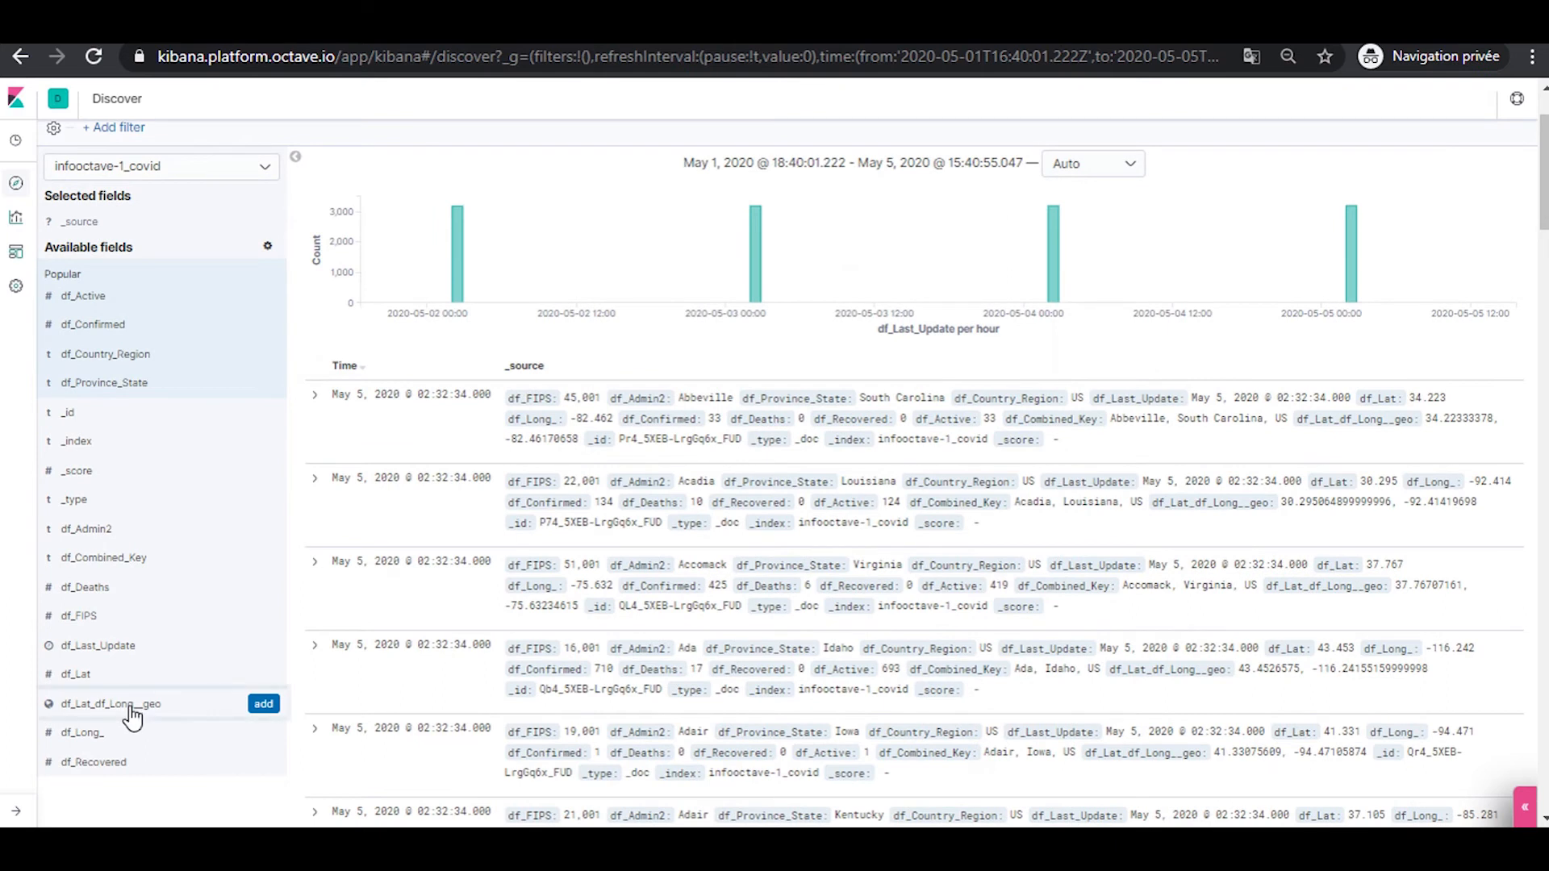
left_click(131, 714)
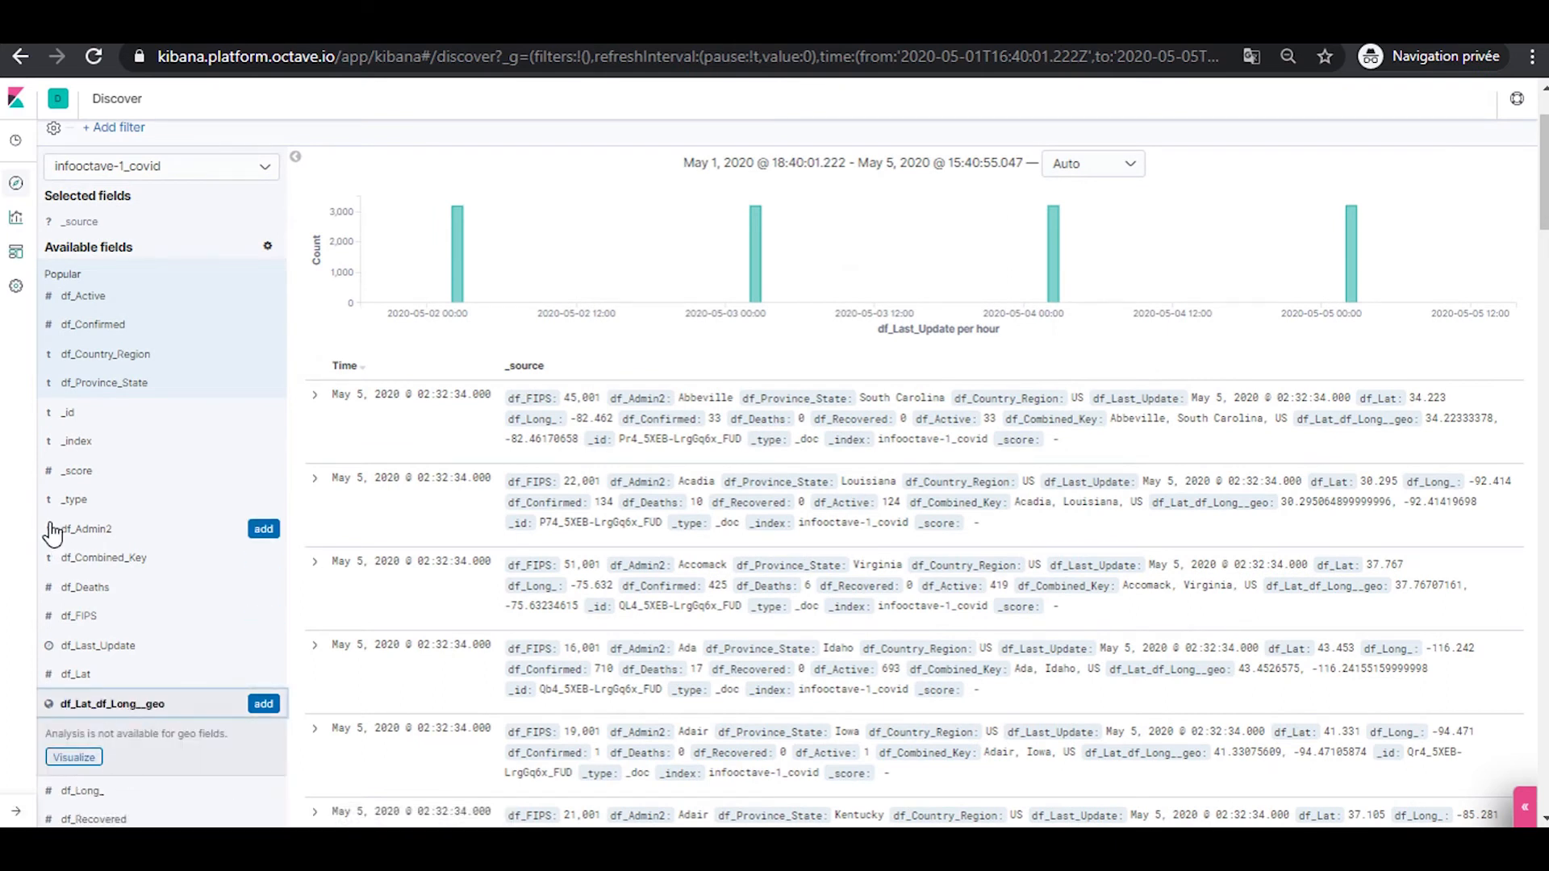
scroll(42, 516, "up", 2)
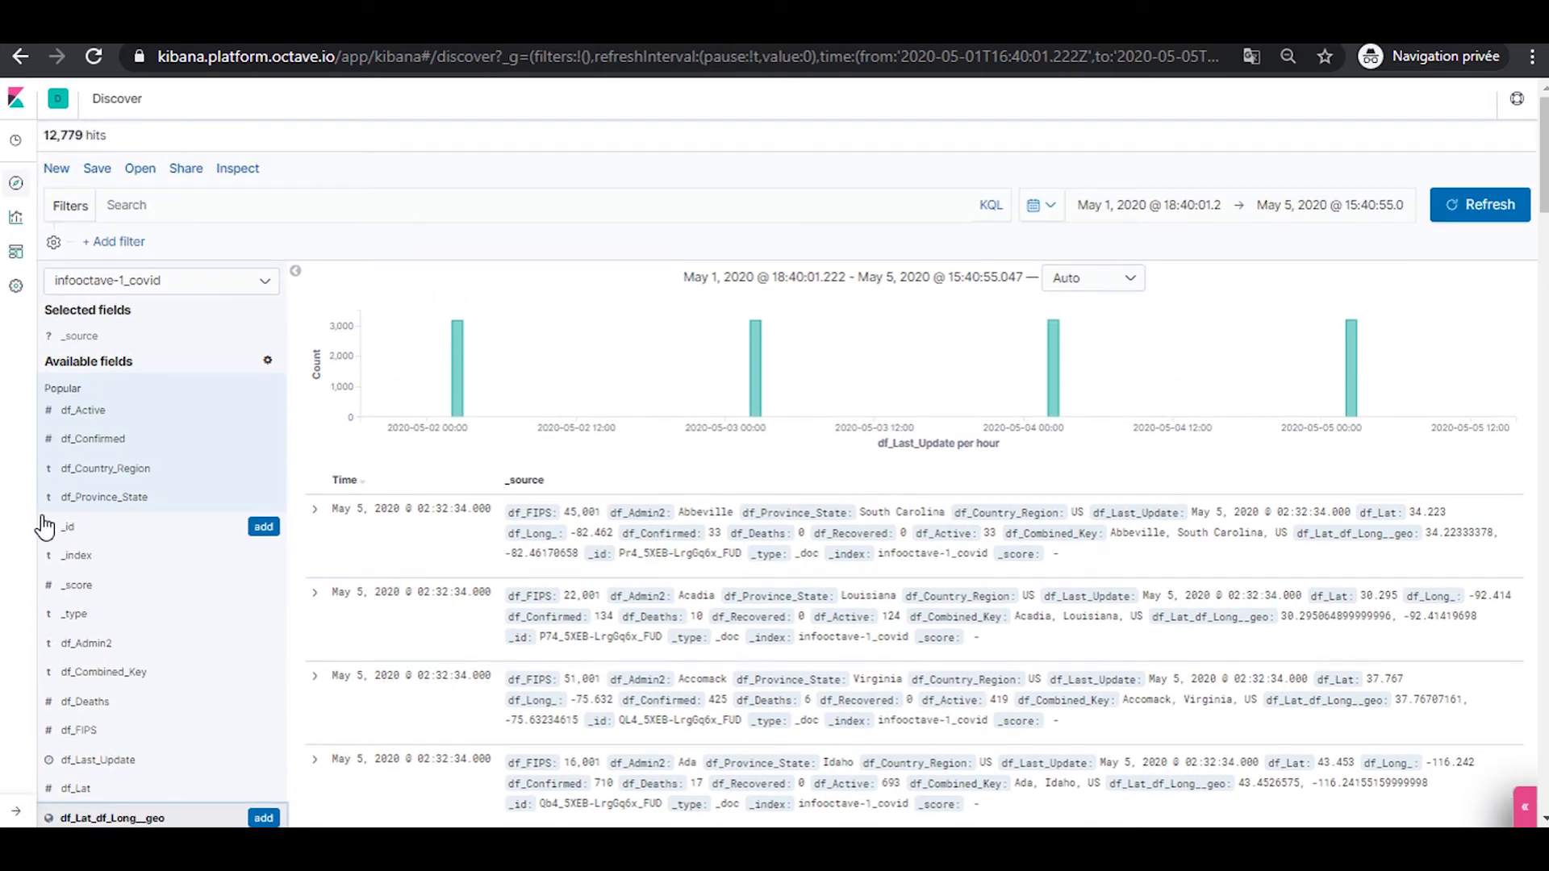
Create a new Line visualization based on the infooctave-1_covid index pattern
left_click(17, 228)
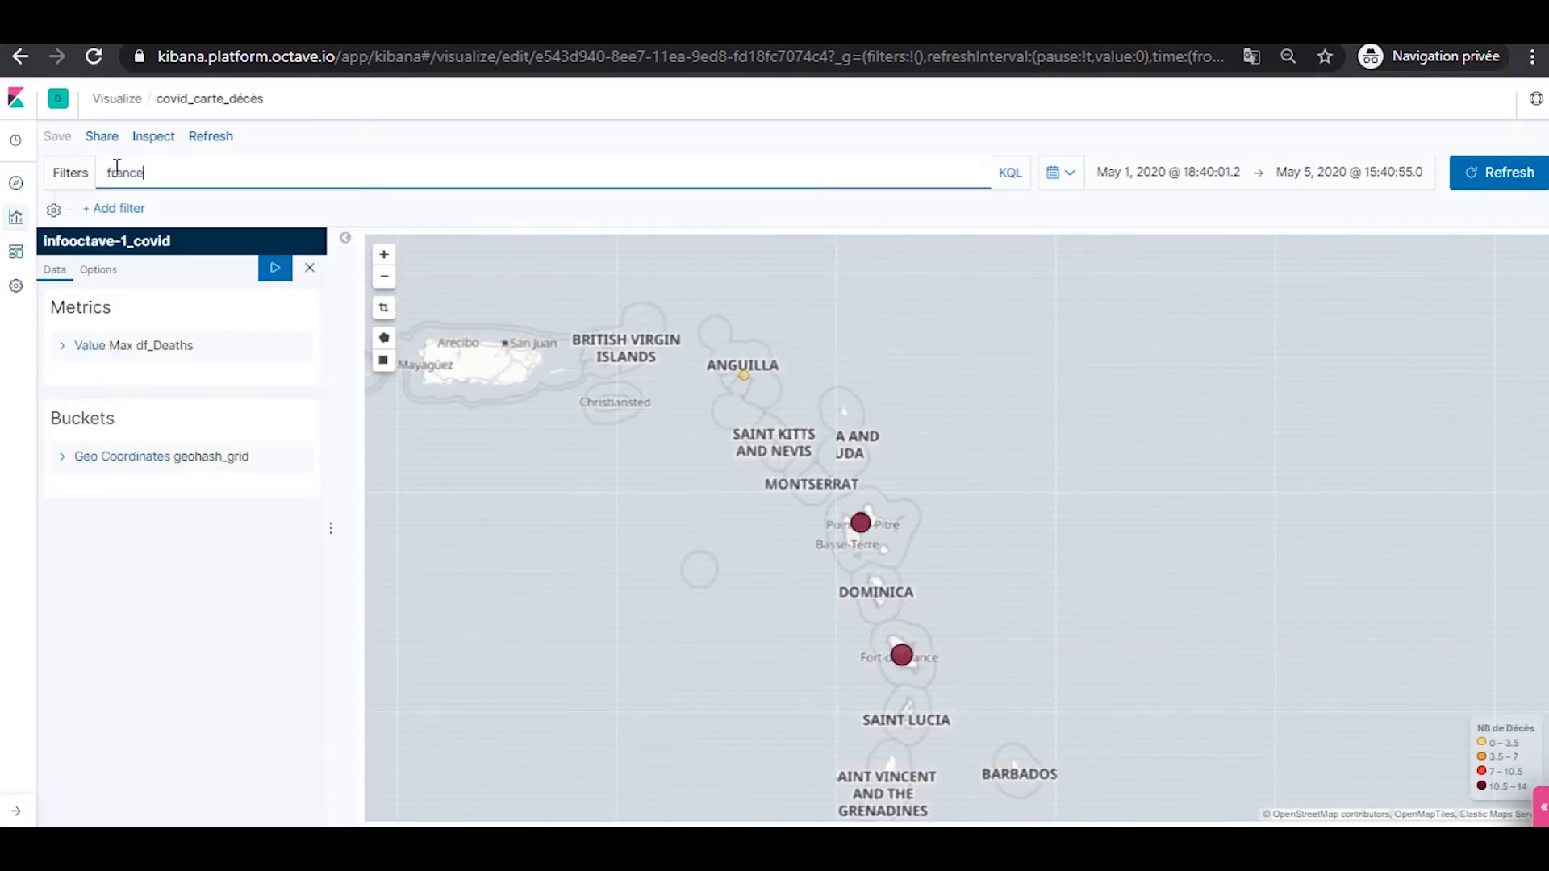
left_click(123, 105)
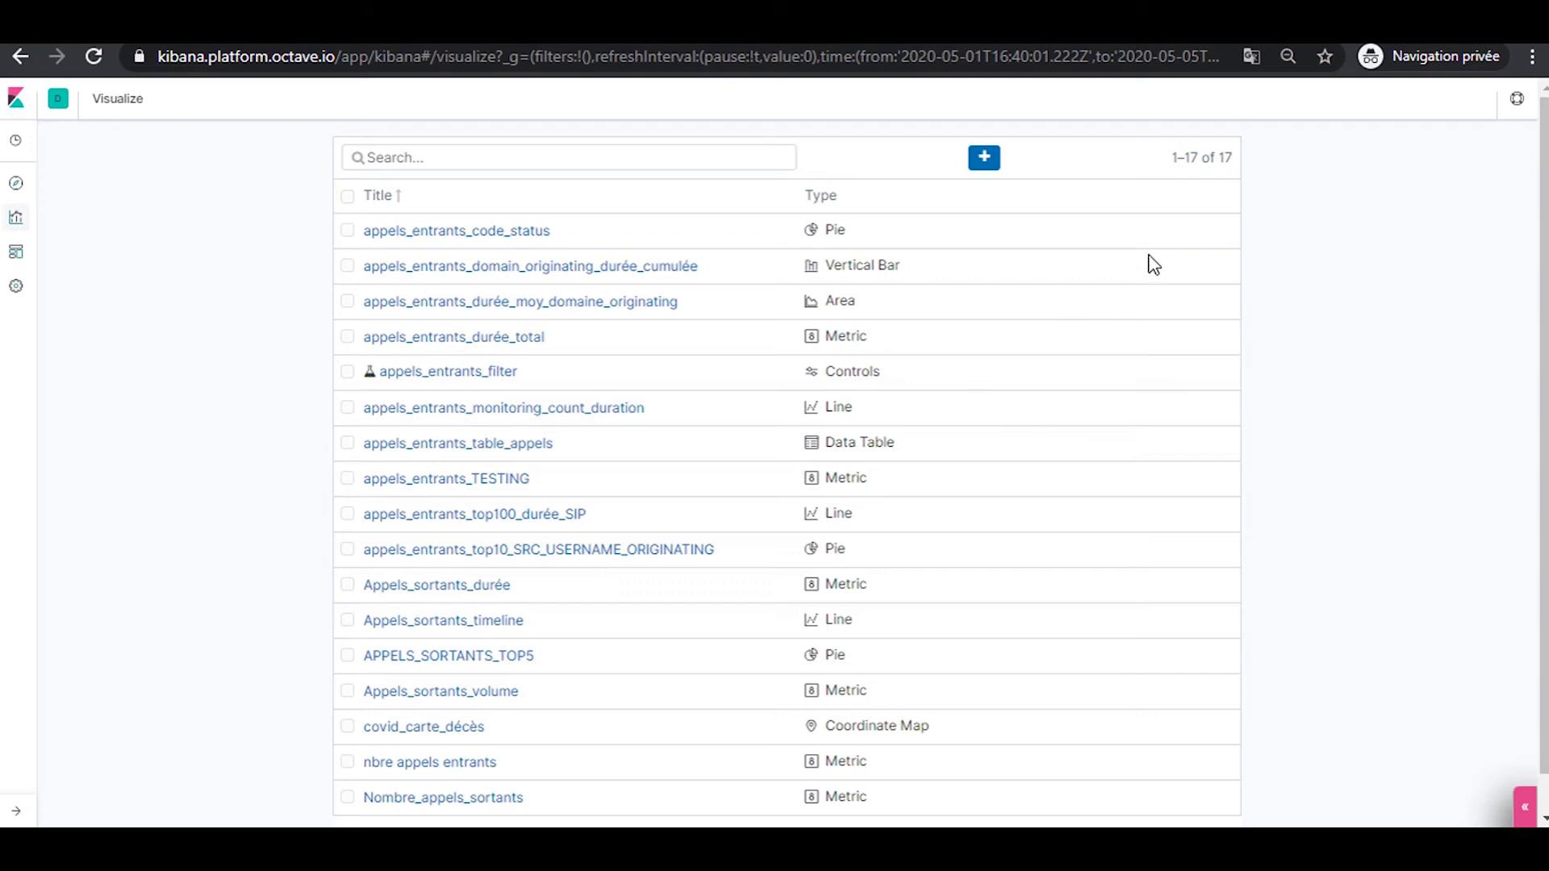
left_click(984, 161)
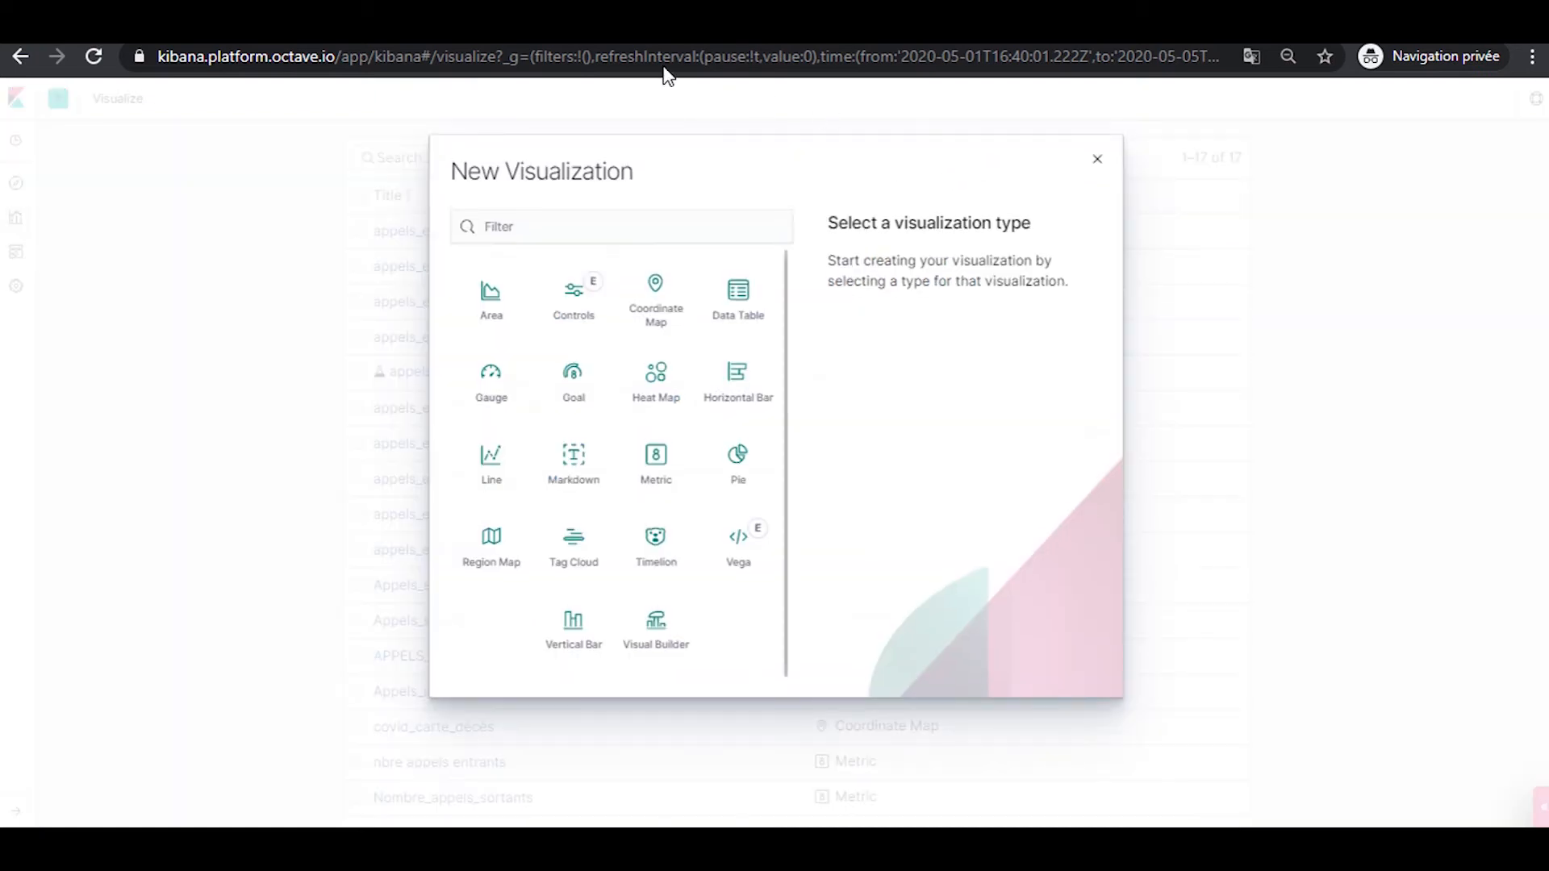
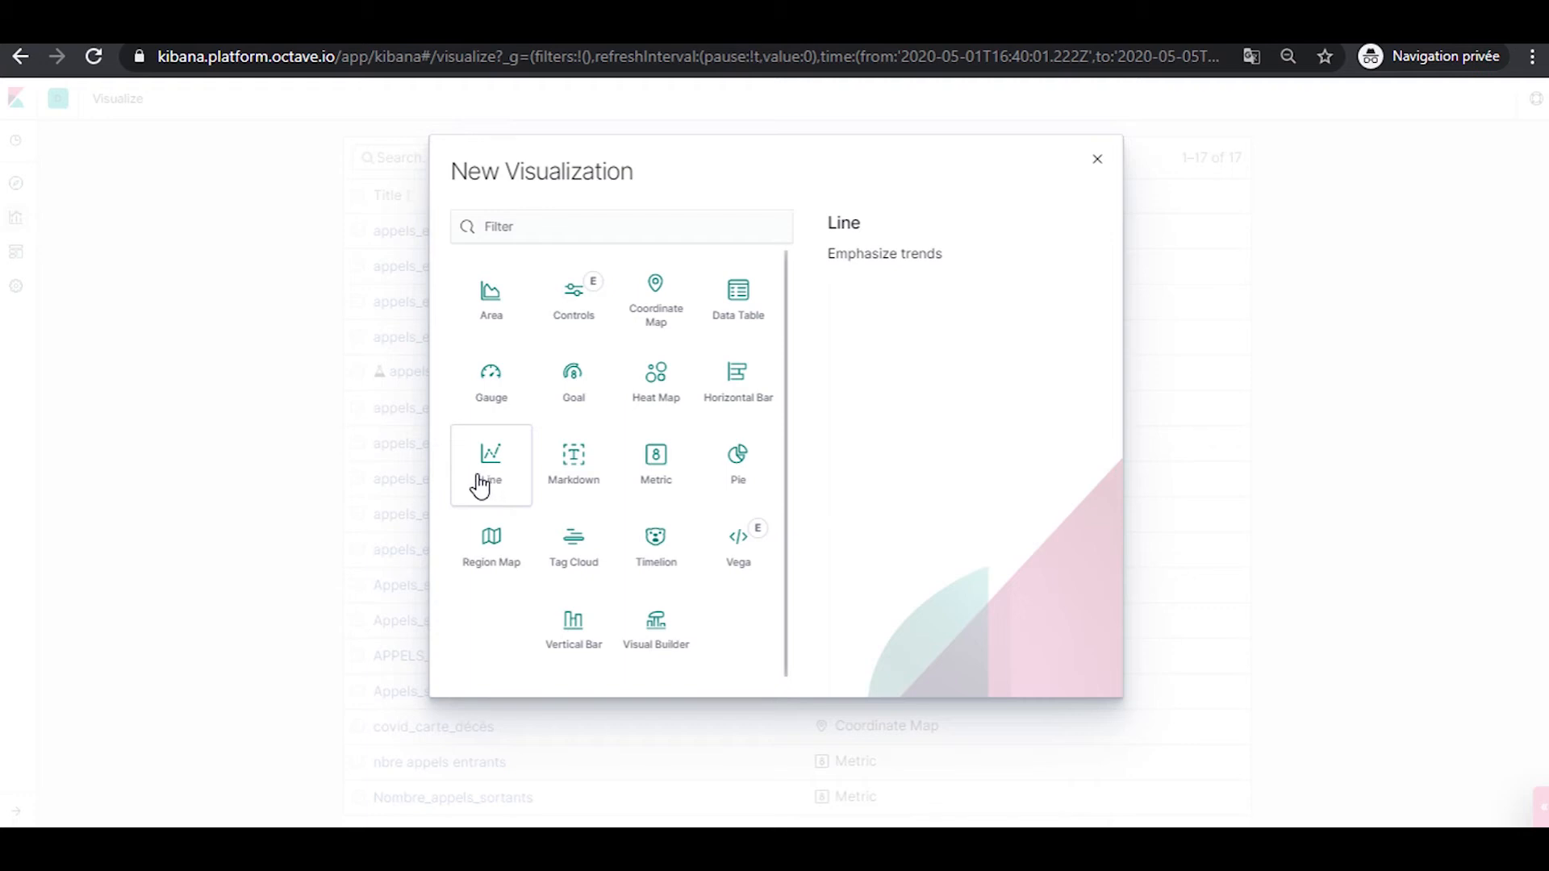
left_click(481, 486)
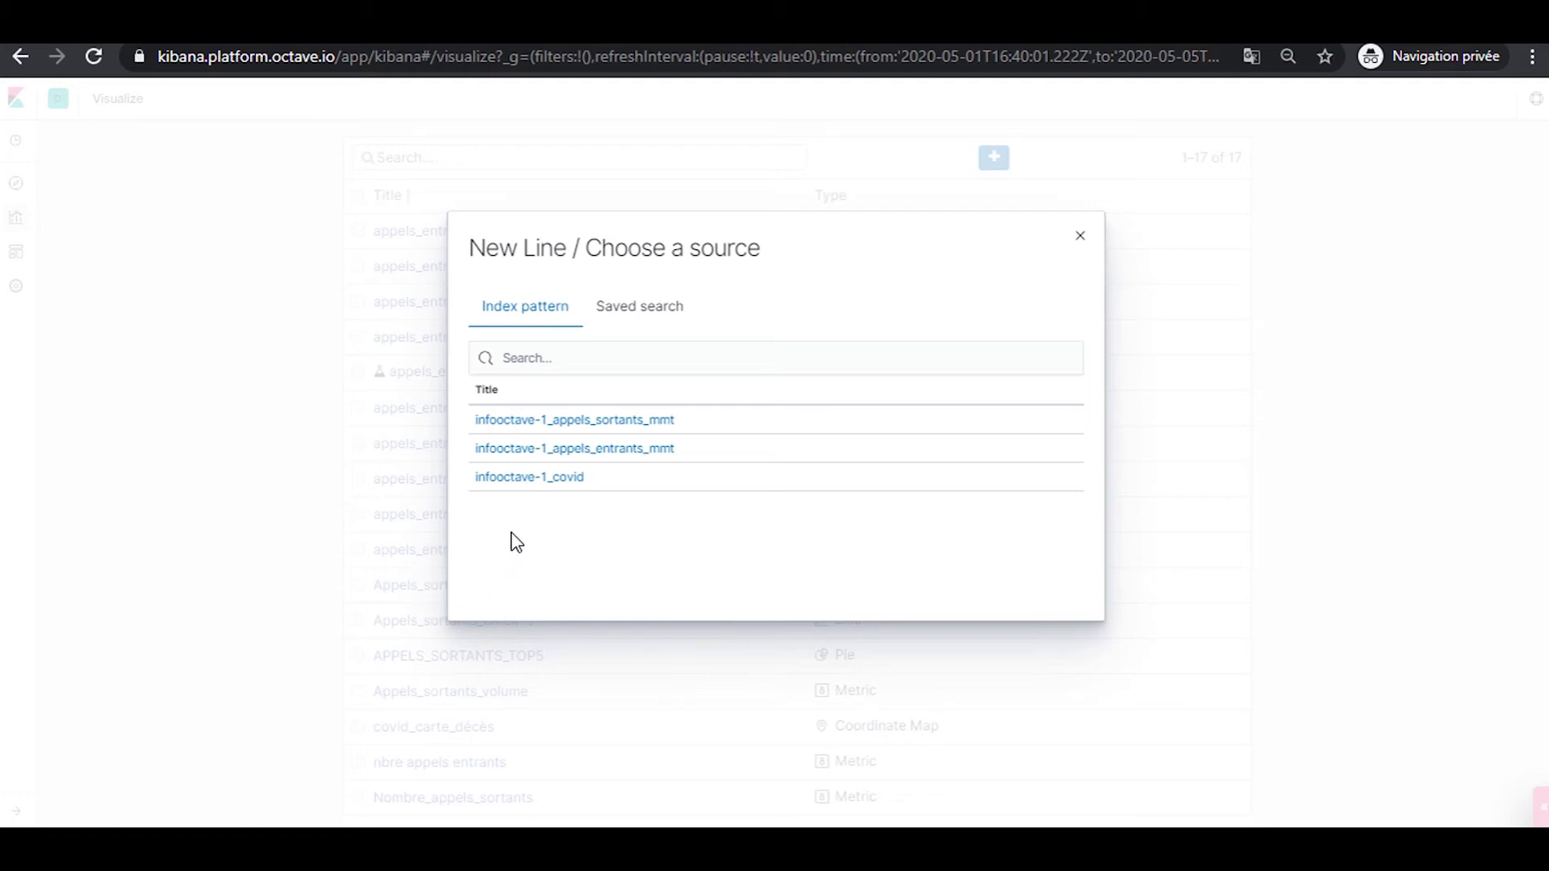
left_click(524, 479)
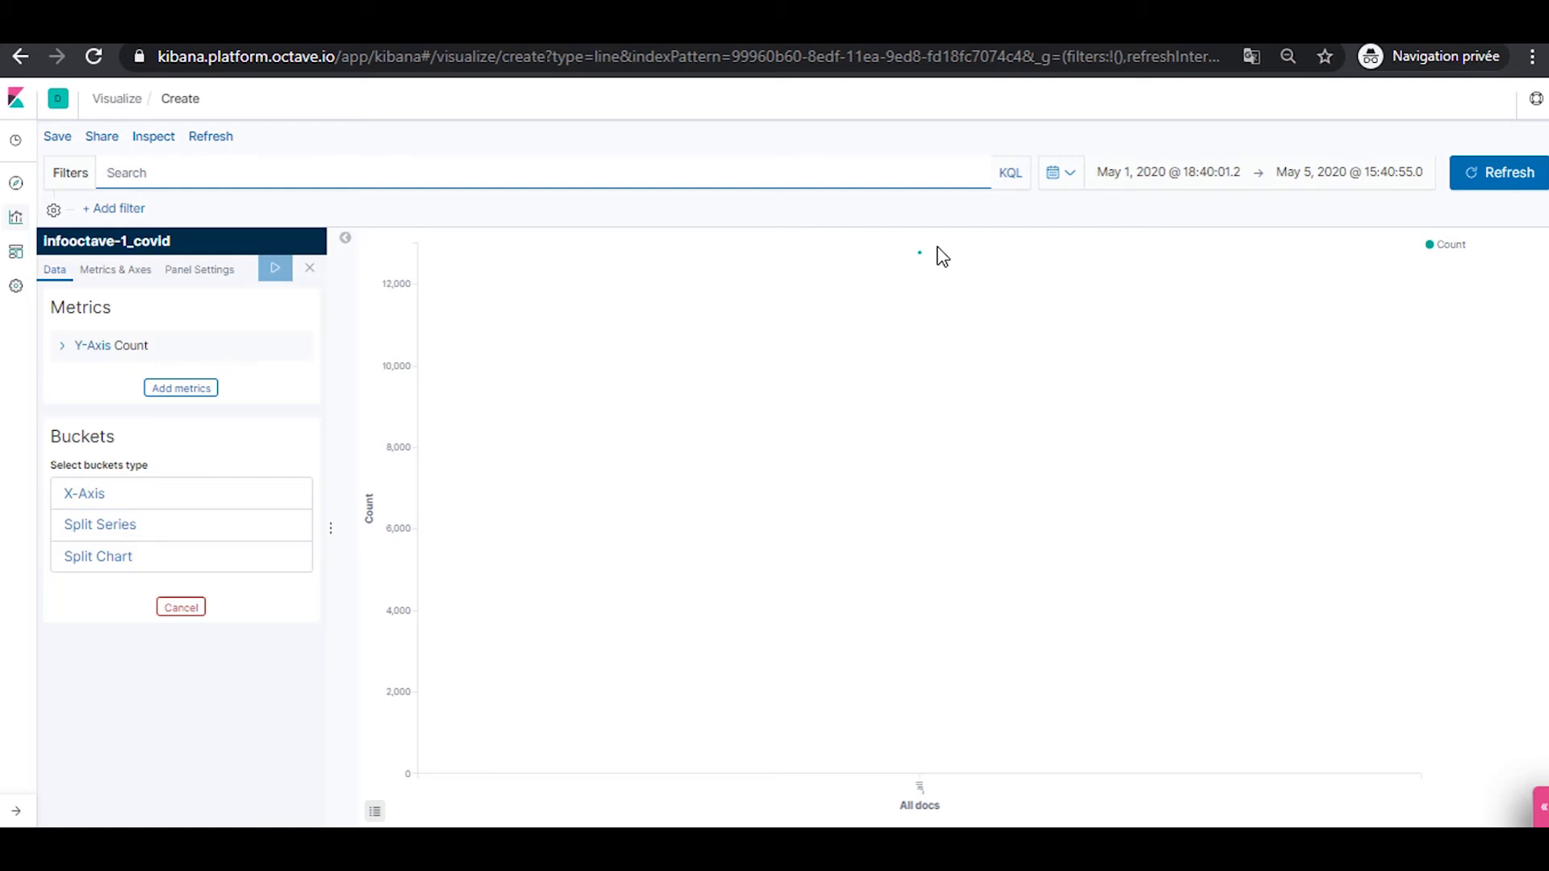
Set the Y-axis metric to the Sum aggregation of the df_Confirmed field
mouse_move(928, 247)
left_click(97, 347)
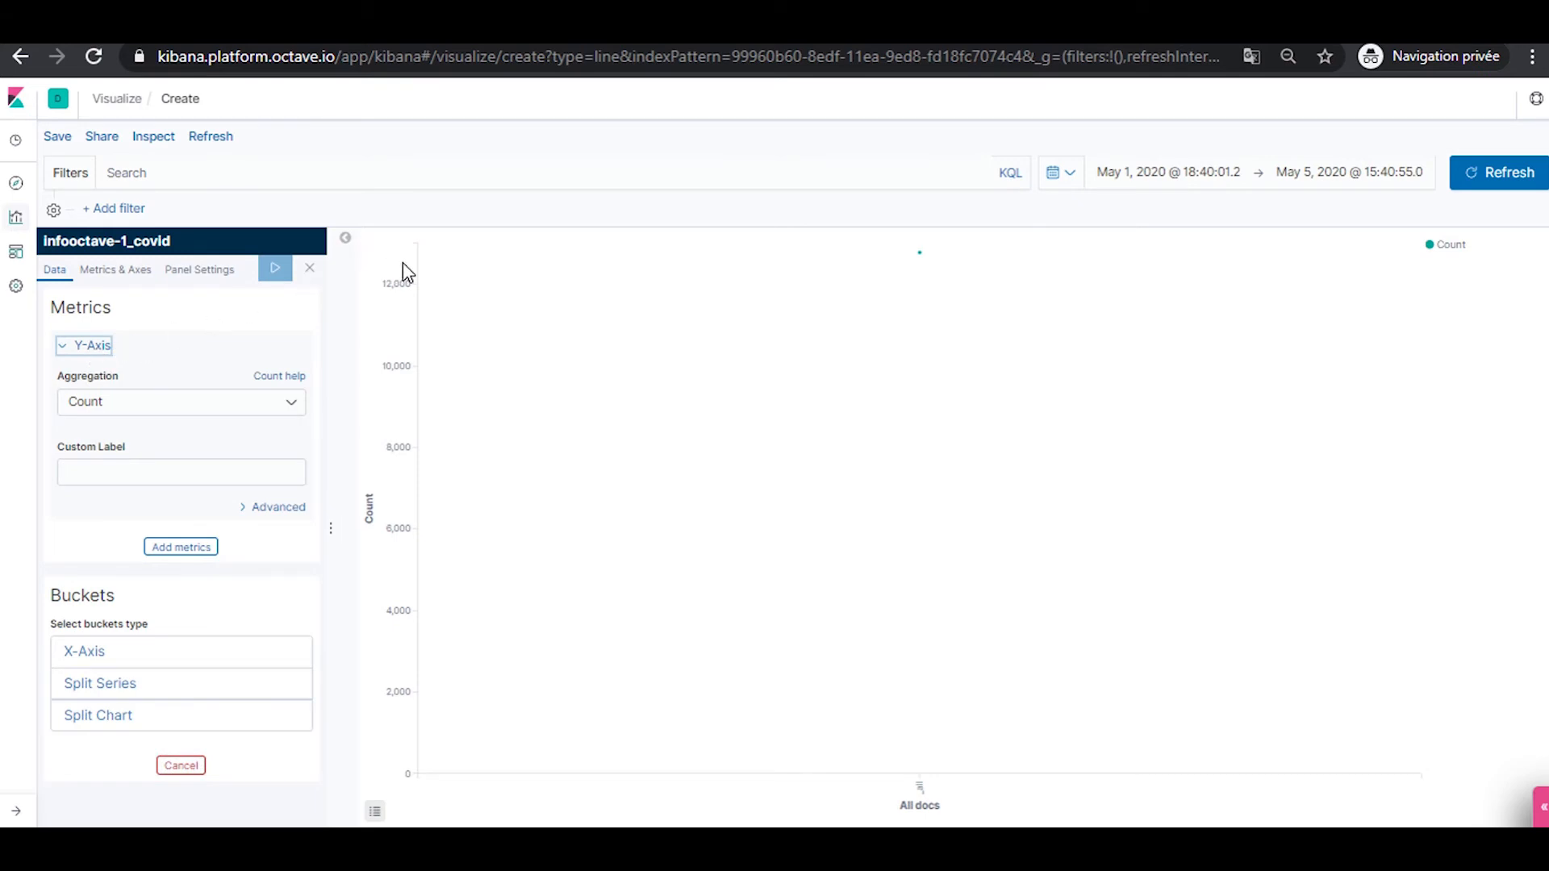
left_click(262, 402)
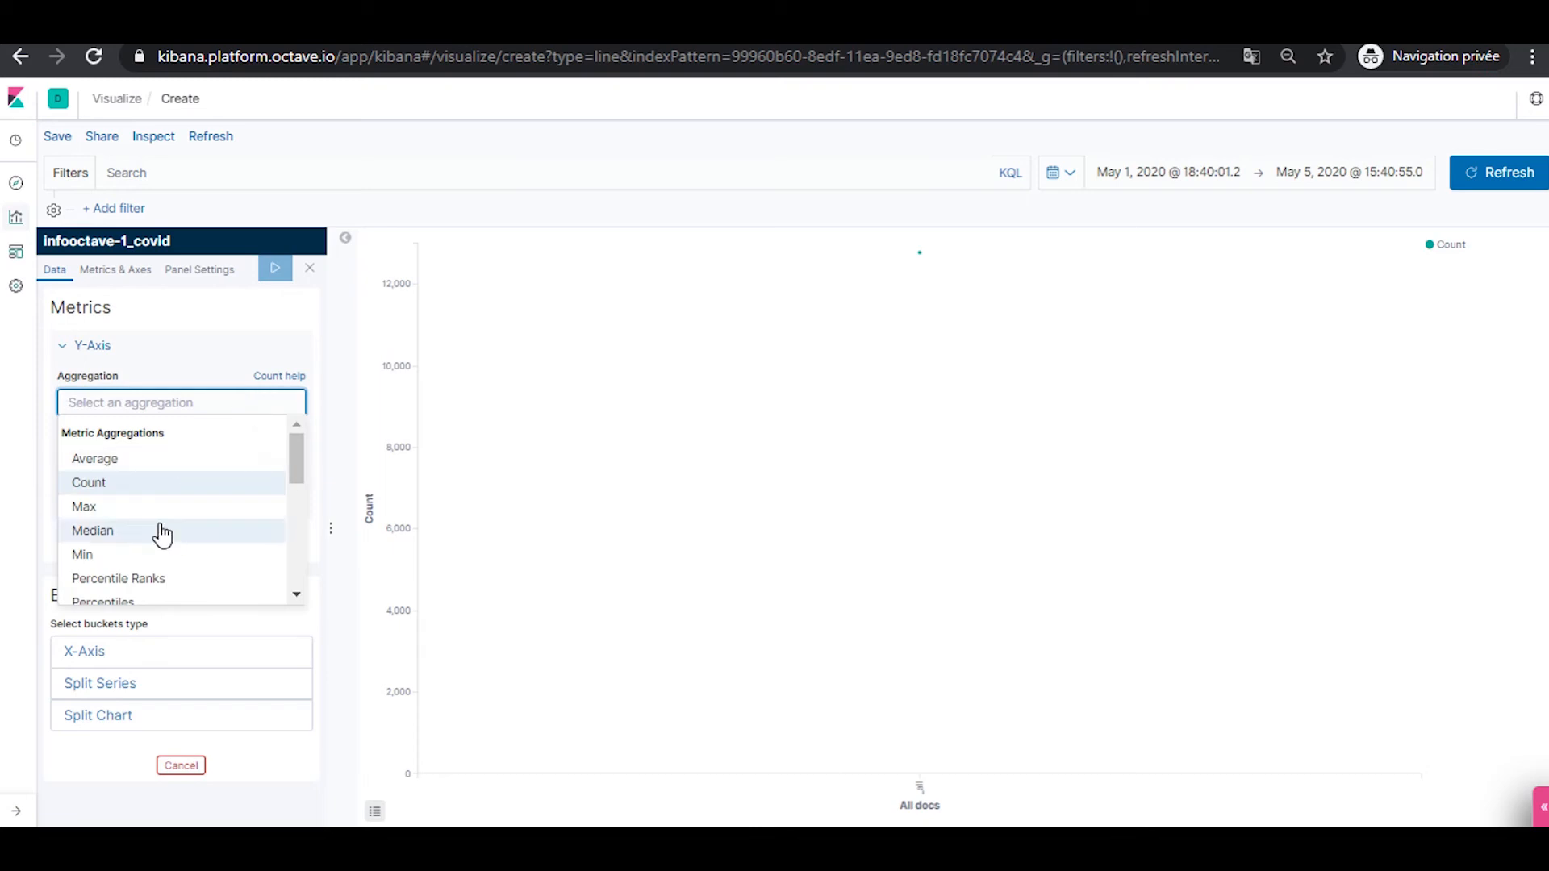
scroll(297, 476, "down", 1)
left_click_drag(298, 482, 308, 508)
scroll(291, 505, "up", 3)
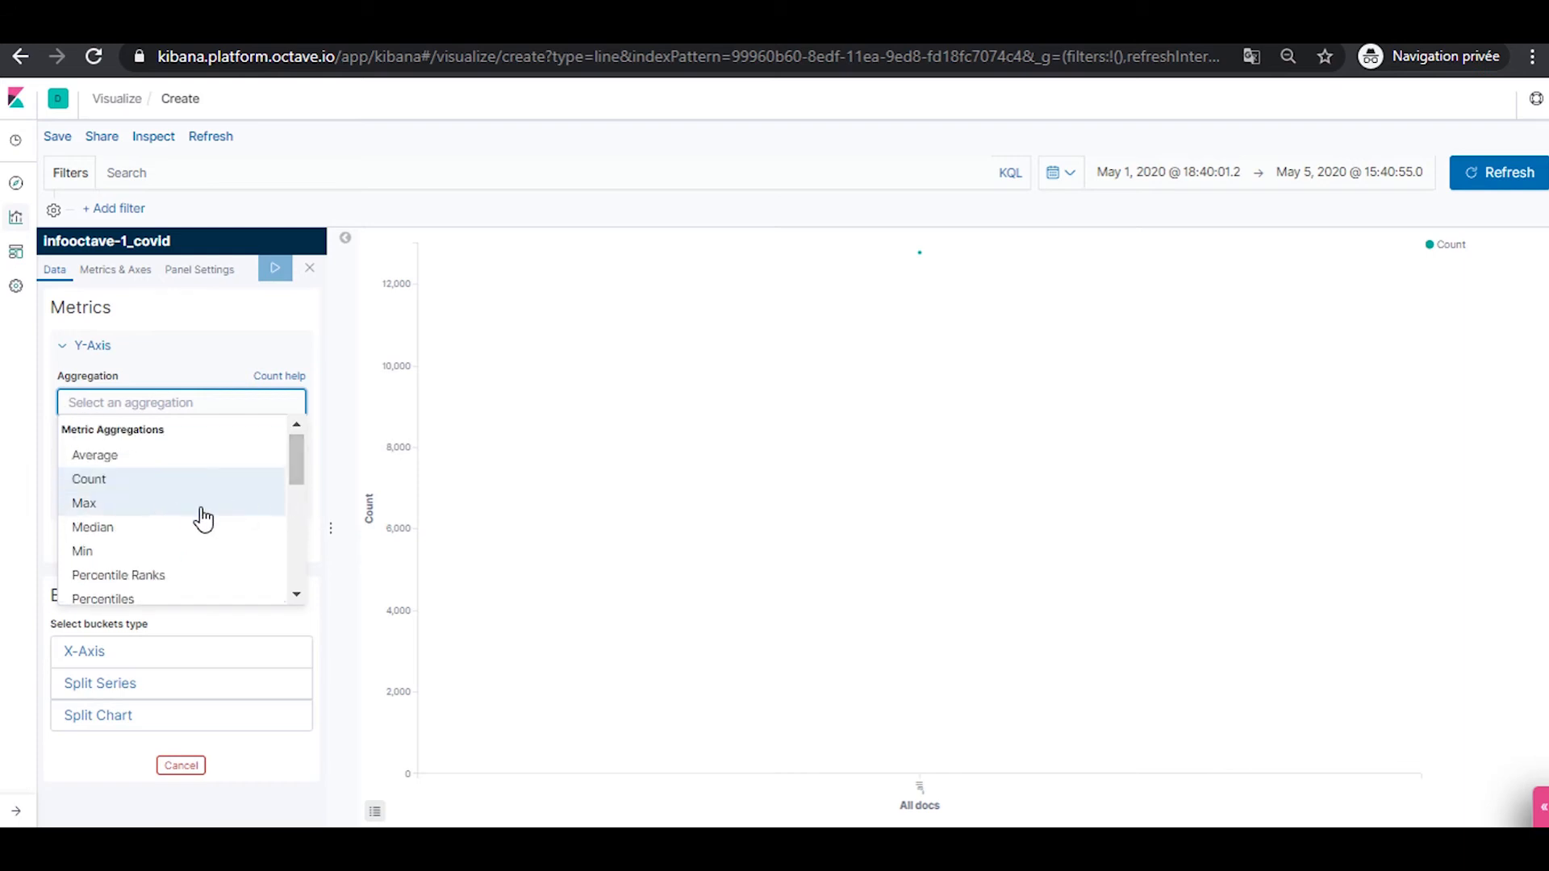
left_click_drag(296, 455, 297, 473)
scroll(296, 474, "down", 2)
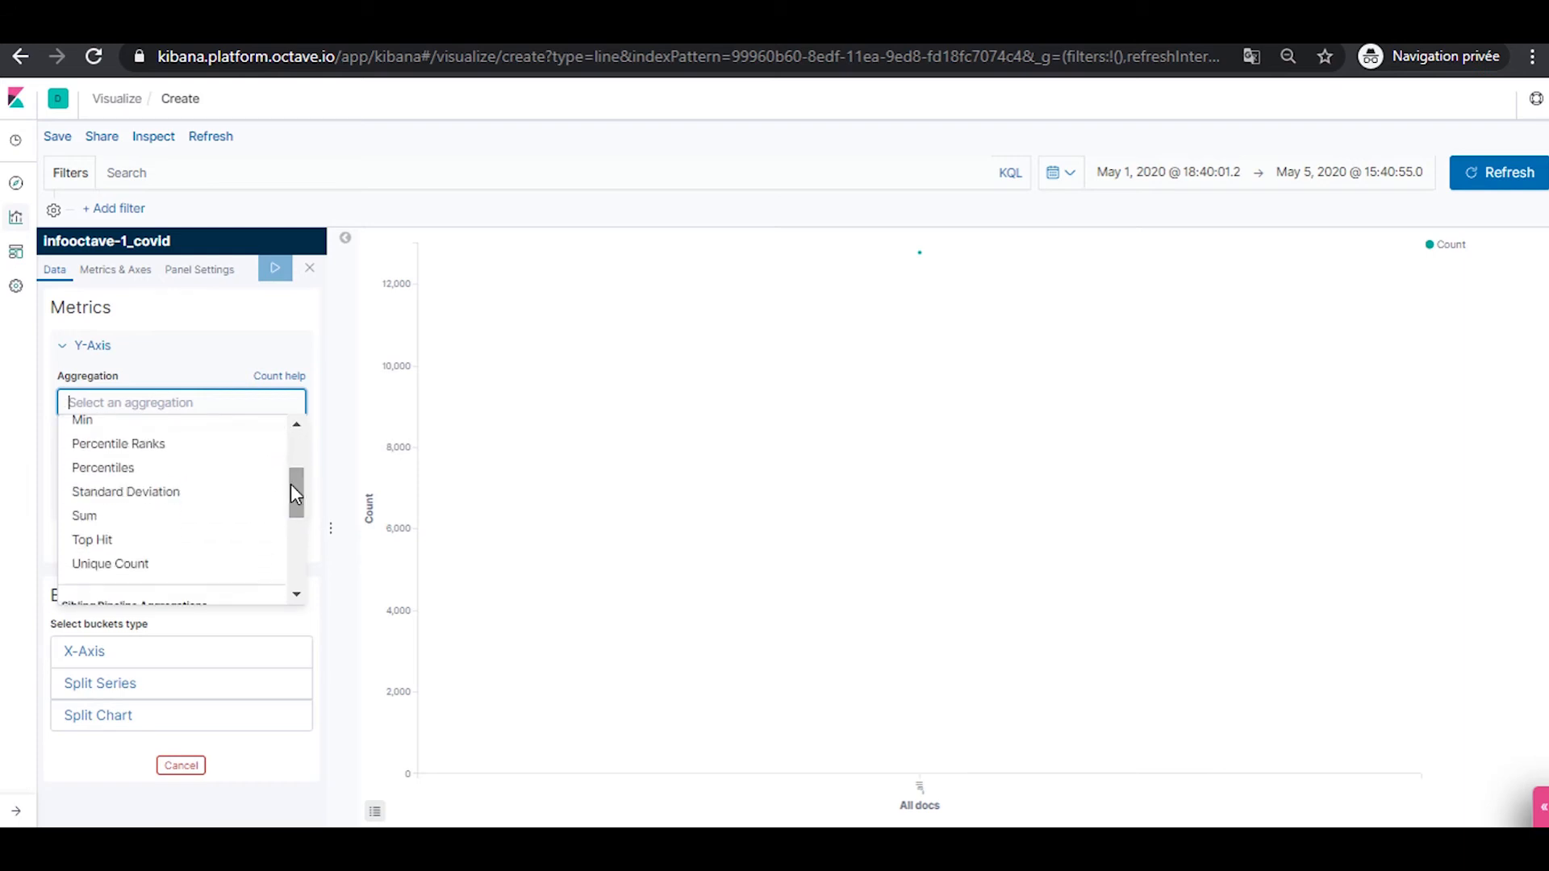
left_click(232, 517)
left_click(234, 462)
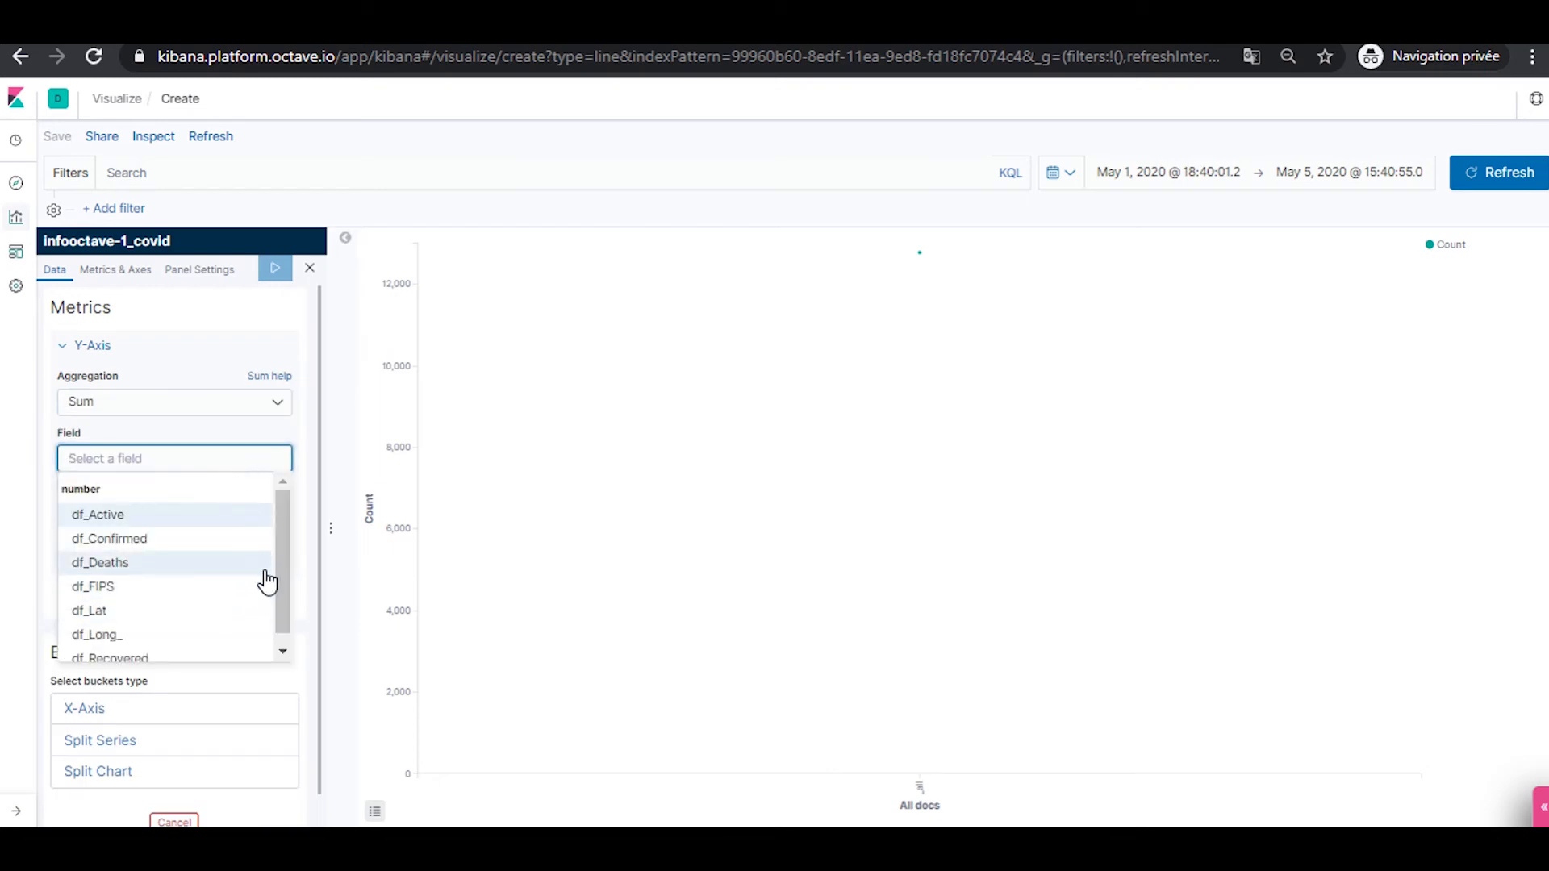
left_click(216, 539)
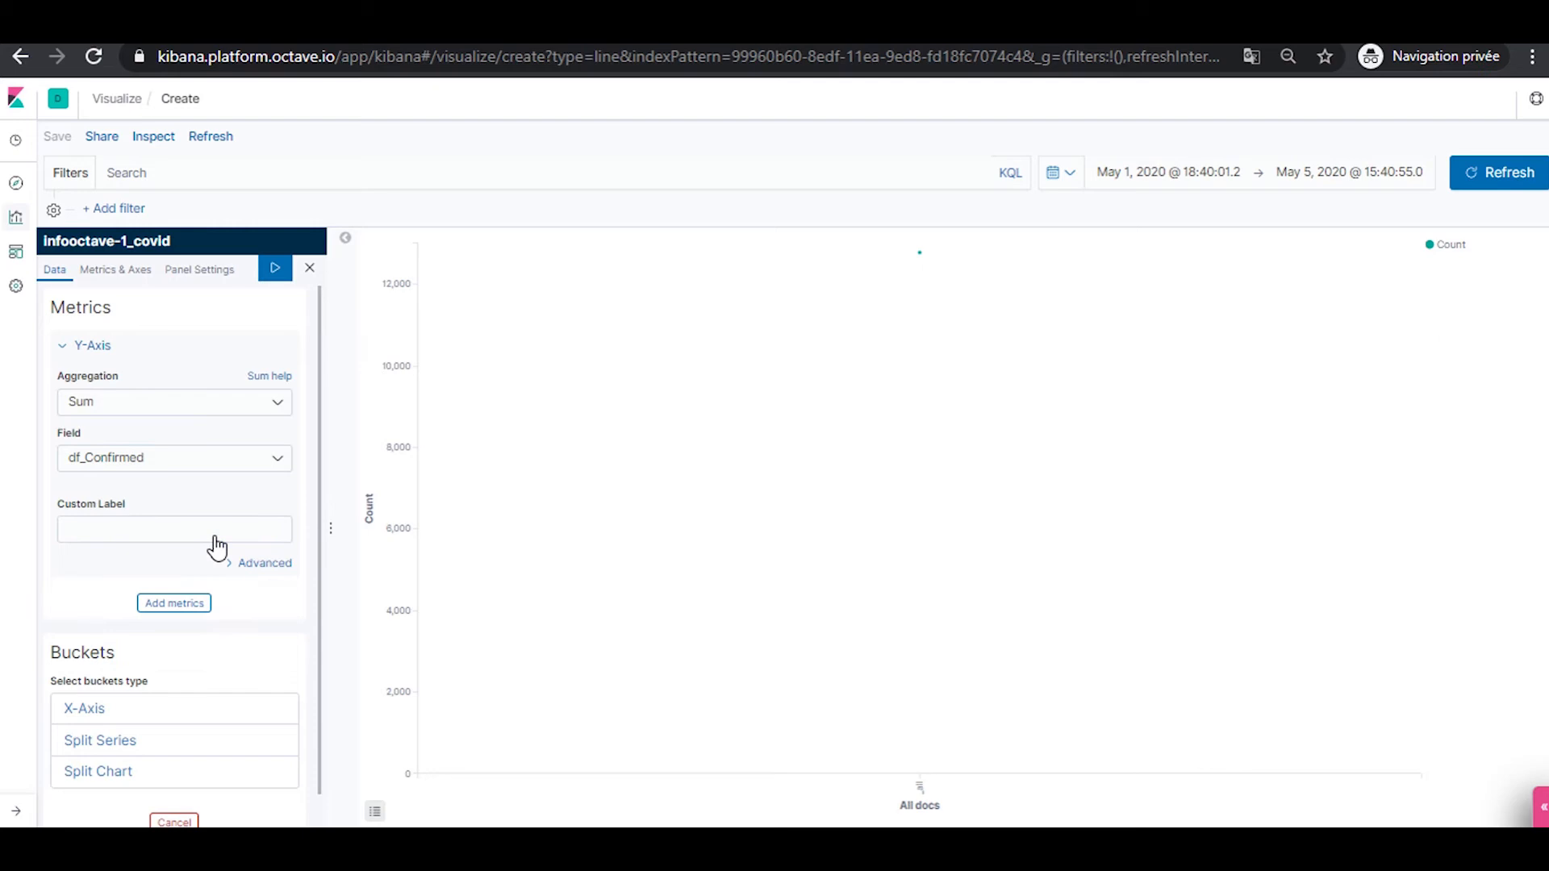
Give the Y-axis metric the custom label "Cas confirmé"
left_click(215, 536)
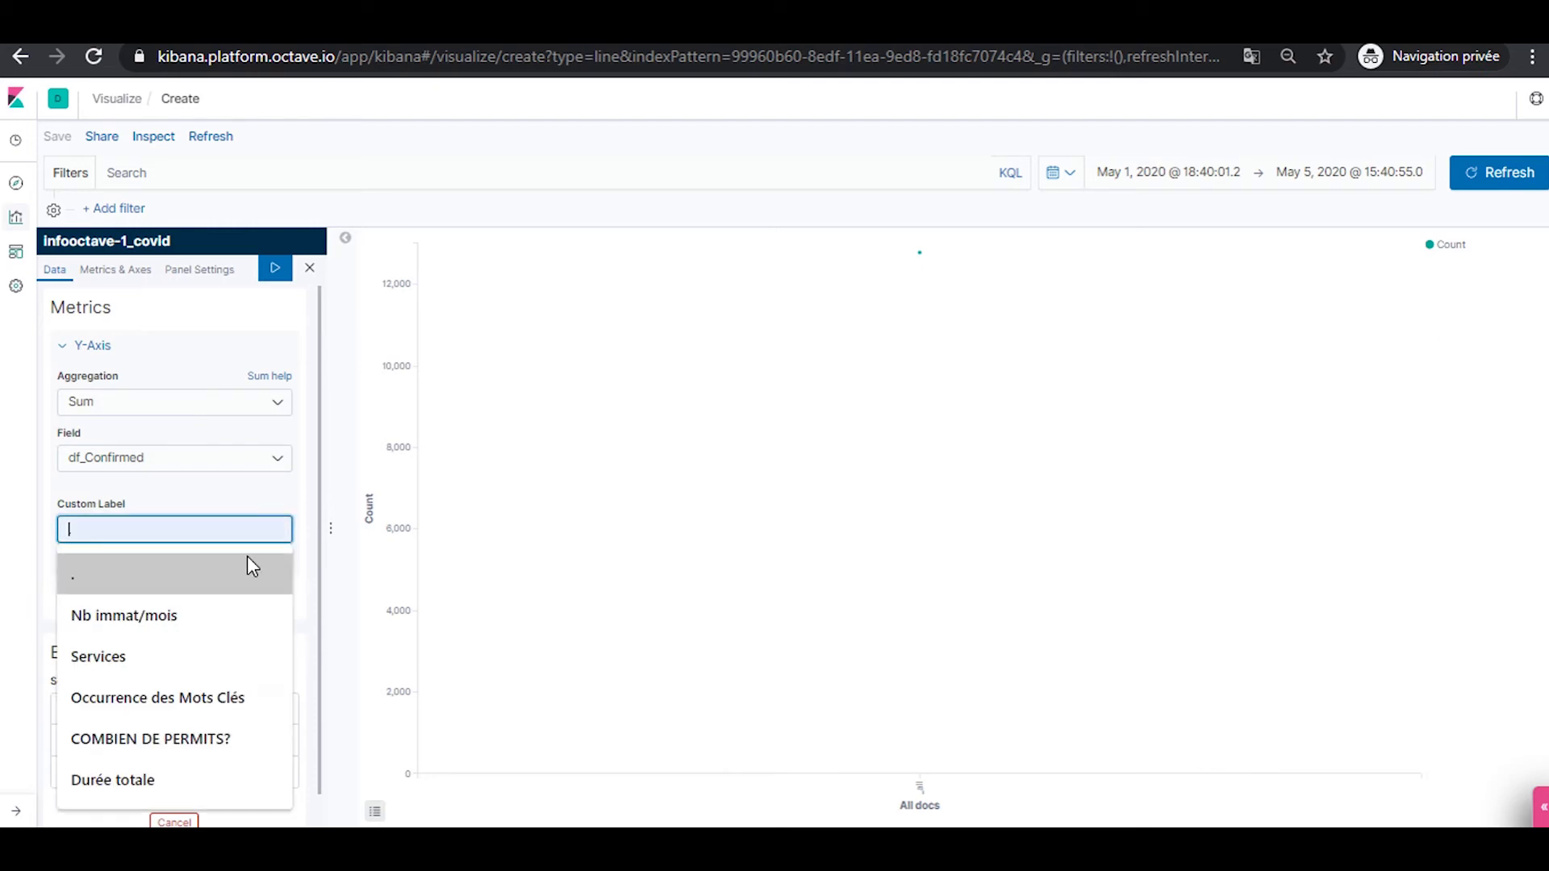
type("Cas ")
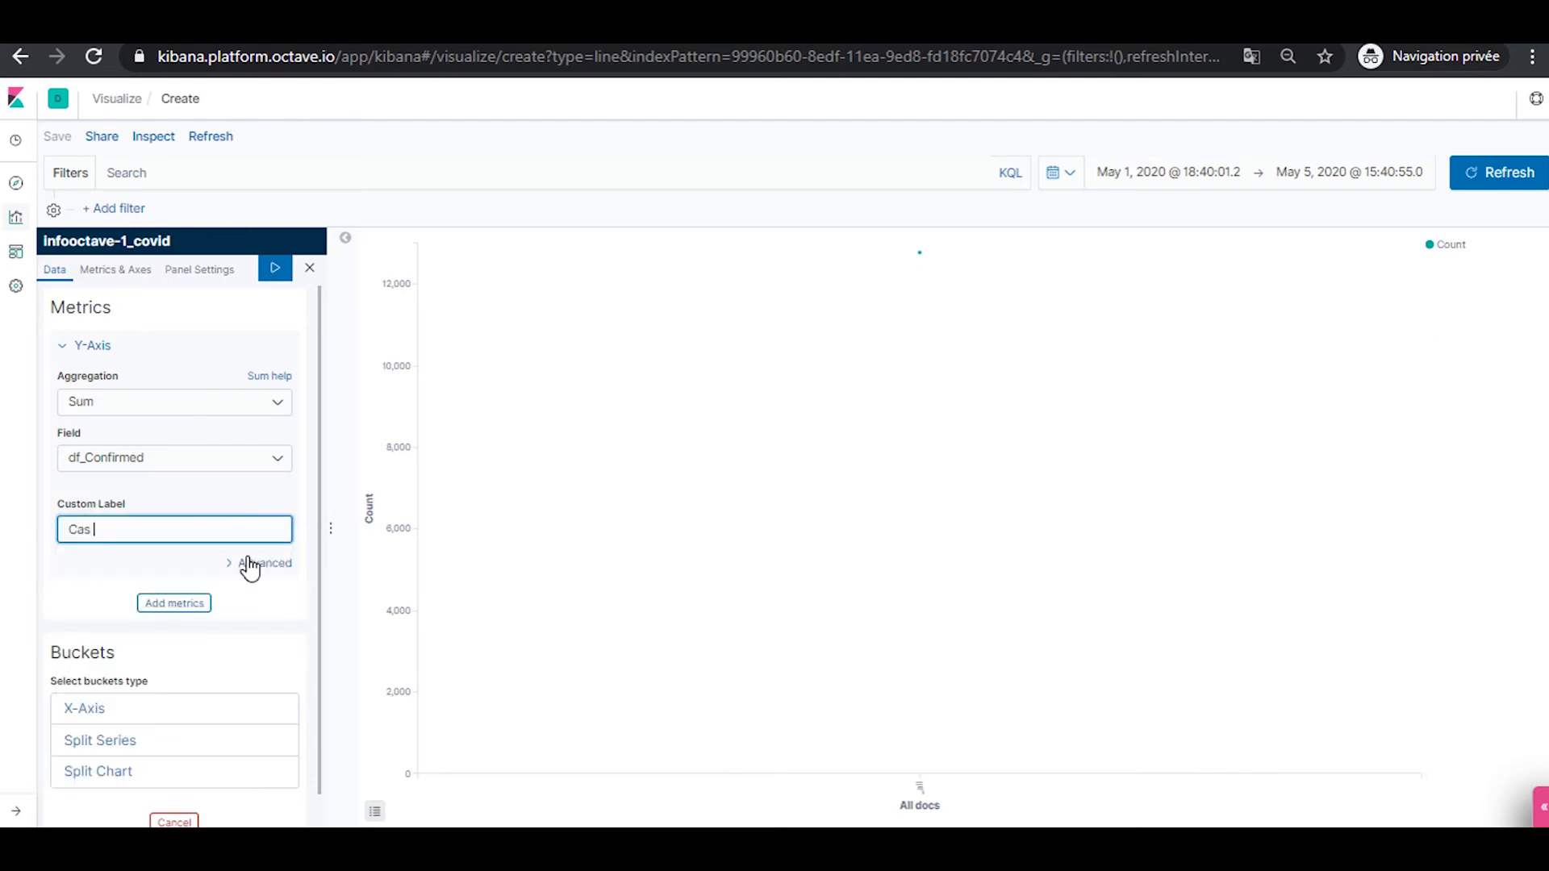
type("confirmé")
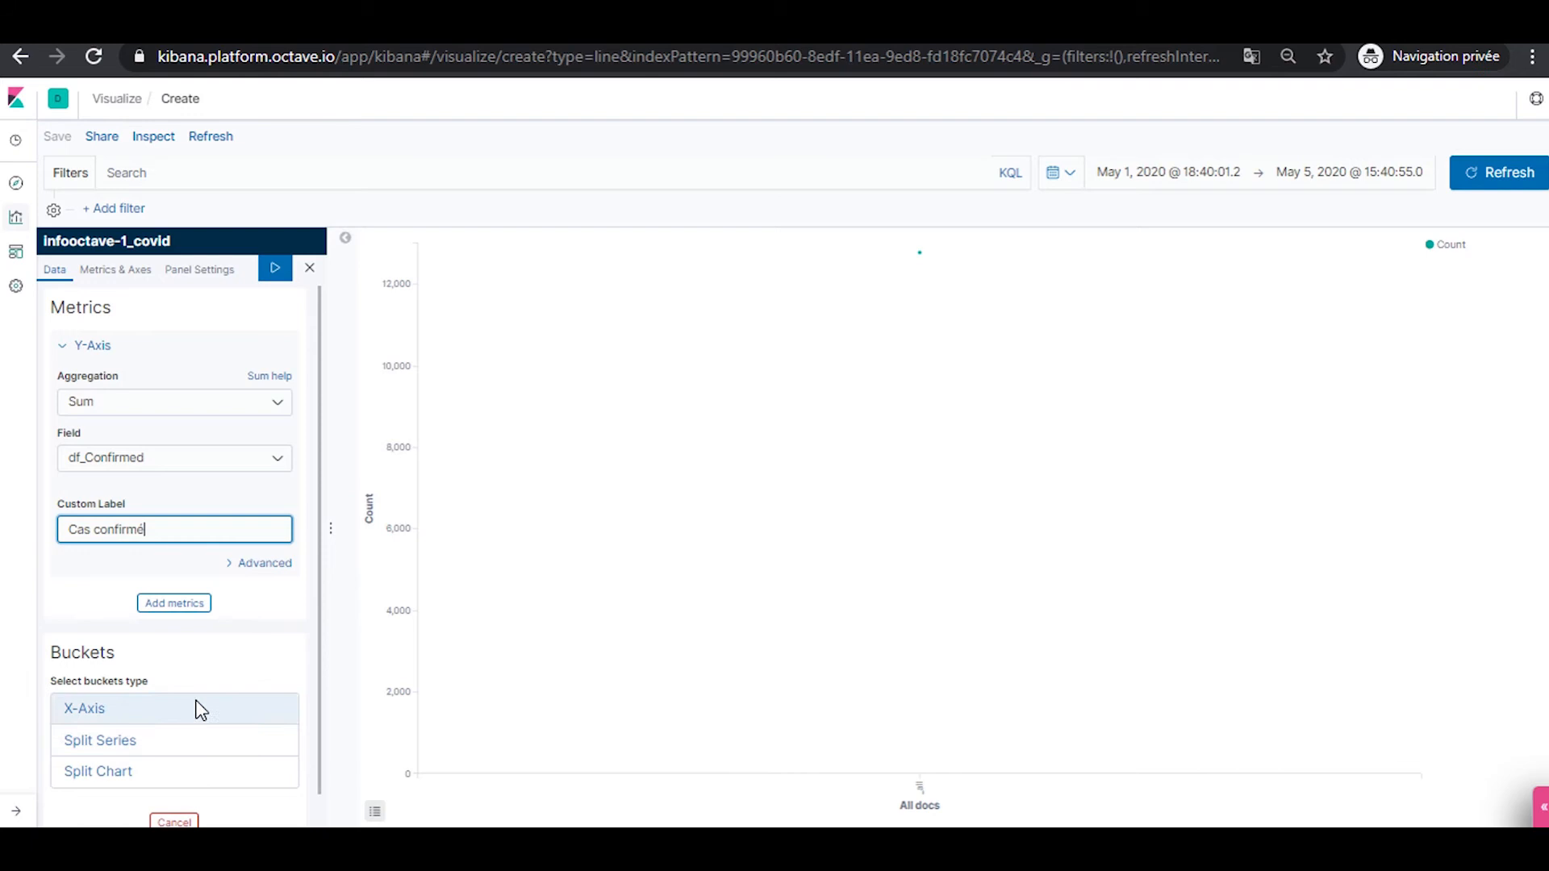
Add an X-axis bucket with a Date Histogram aggregation on df_Last_Update and a Daily interval
scroll(173, 705, "down", 1)
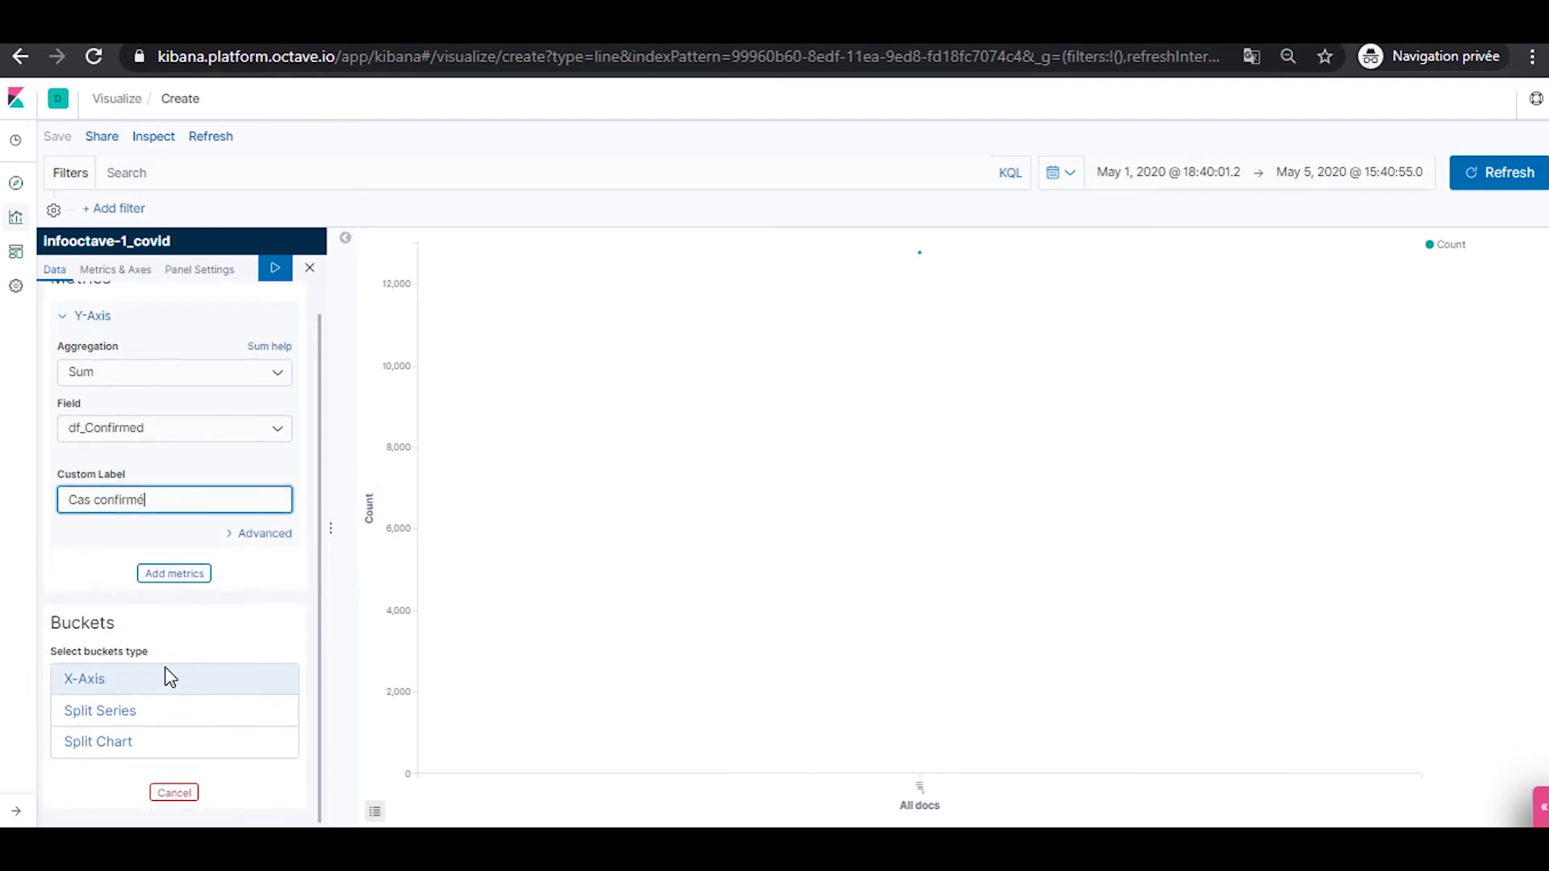
left_click(82, 677)
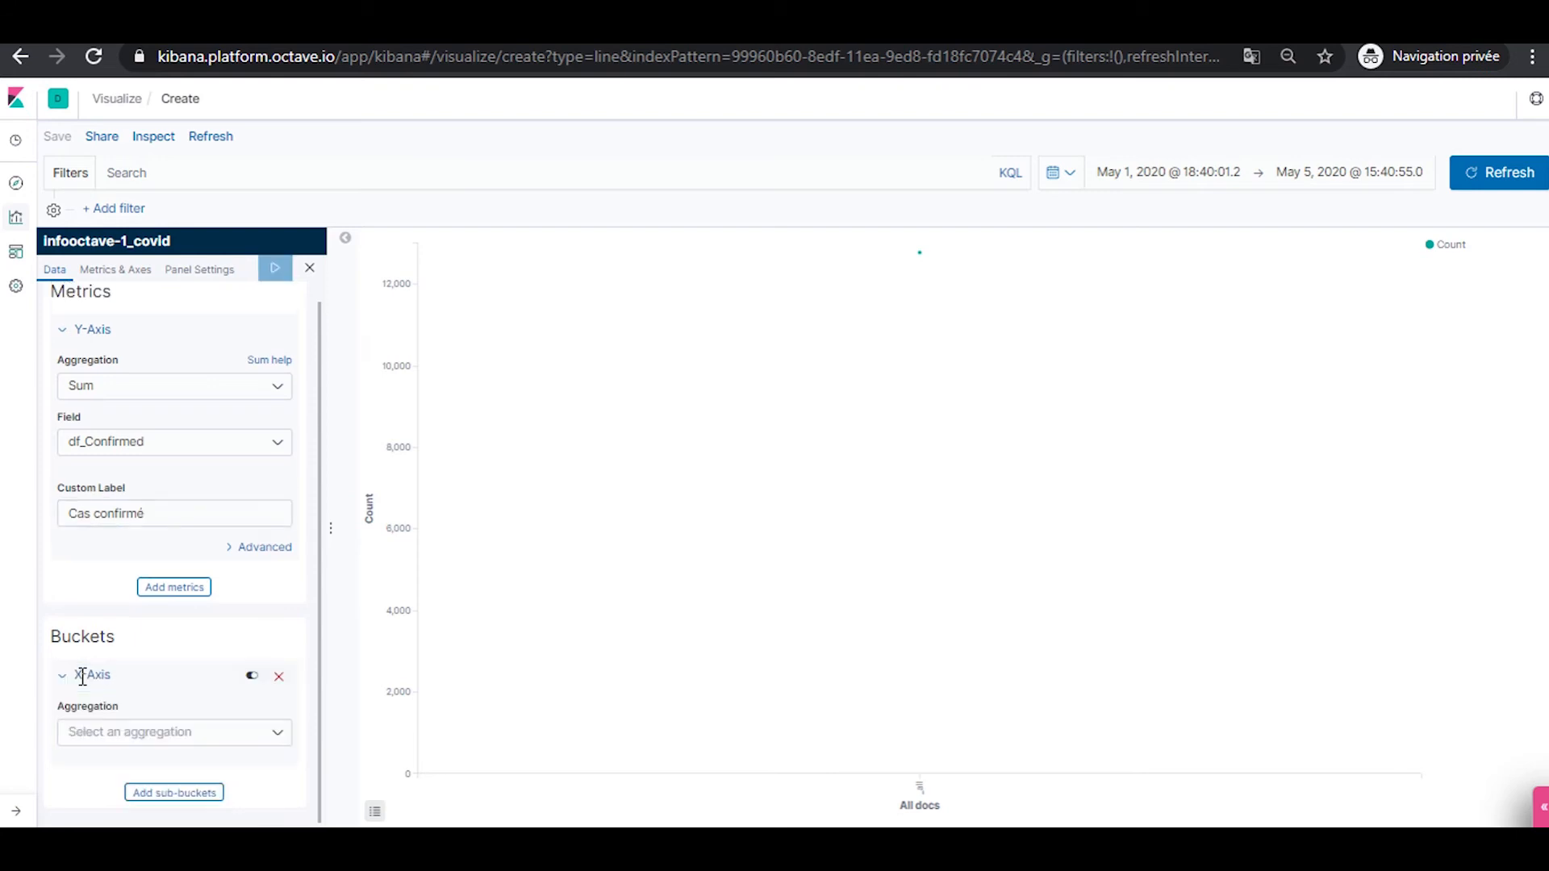
left_click(211, 736)
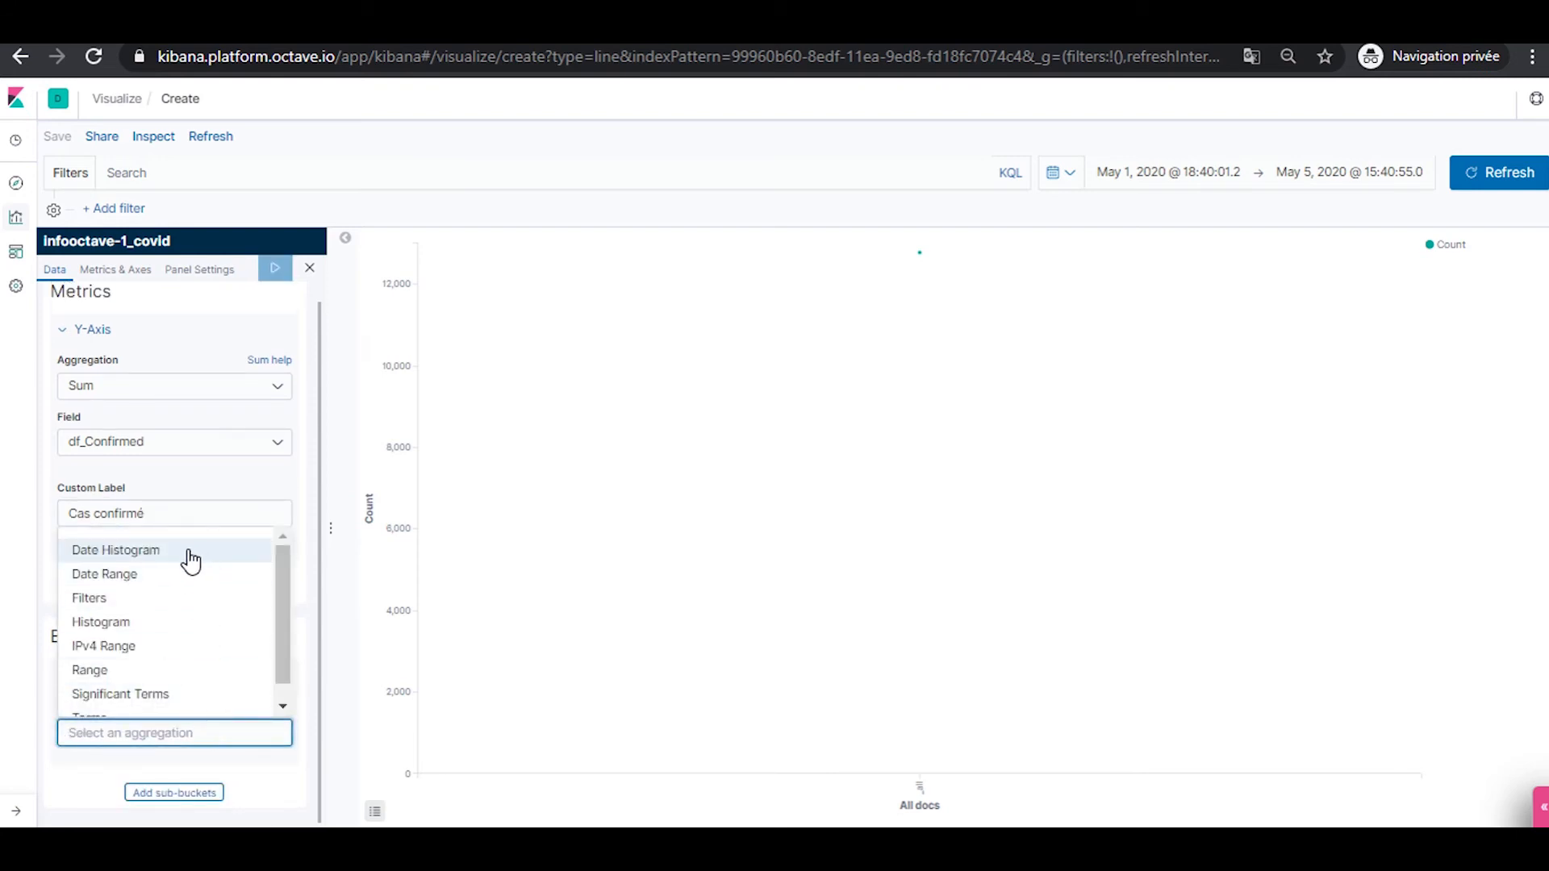
left_click(128, 553)
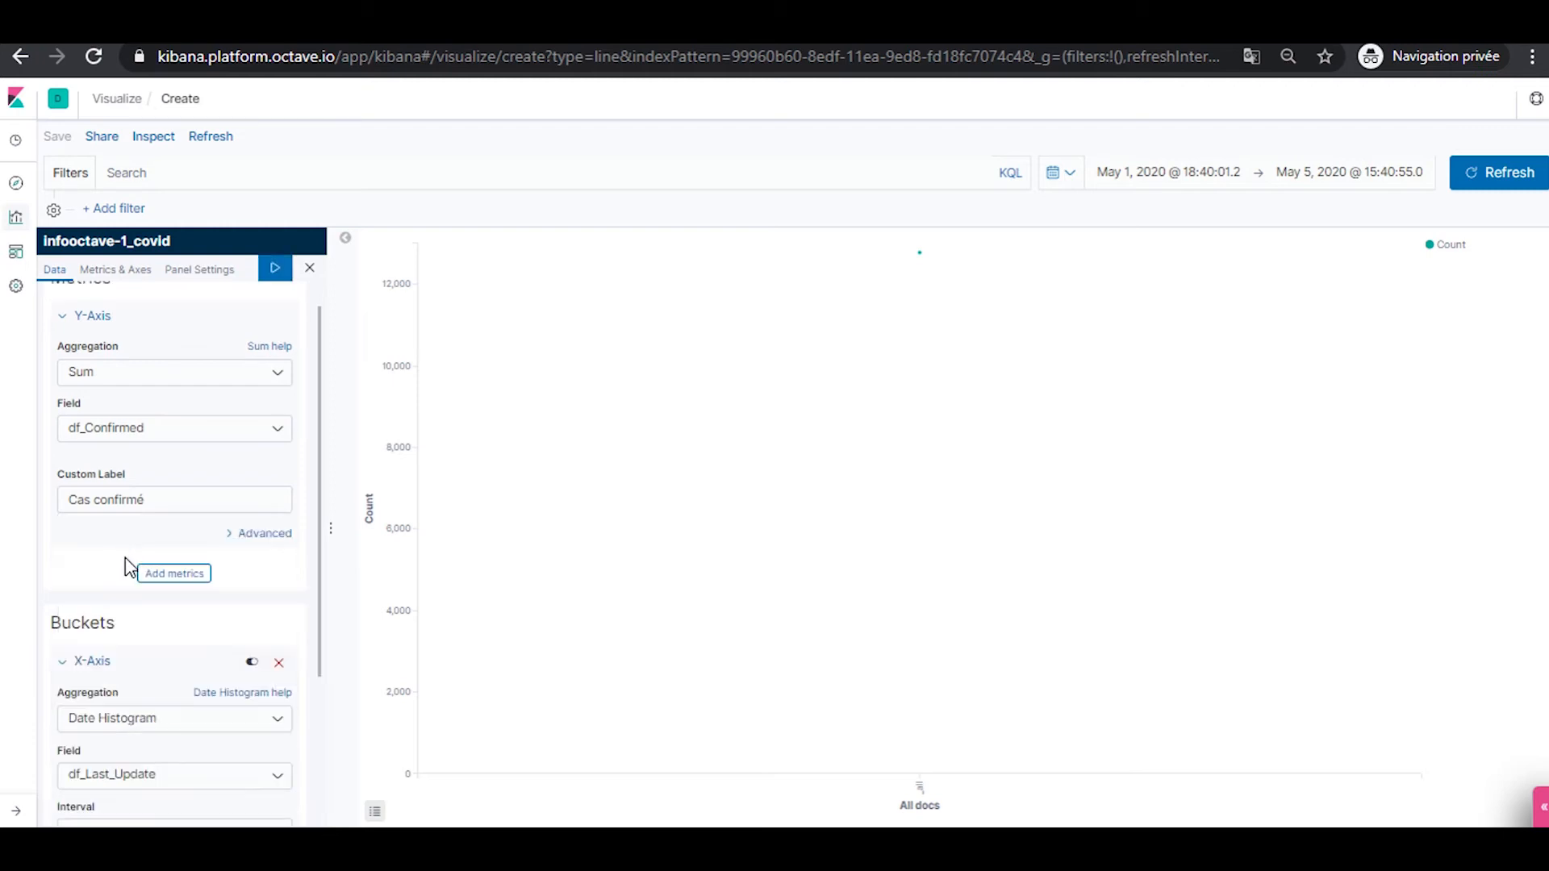
scroll(197, 698, "down", 1)
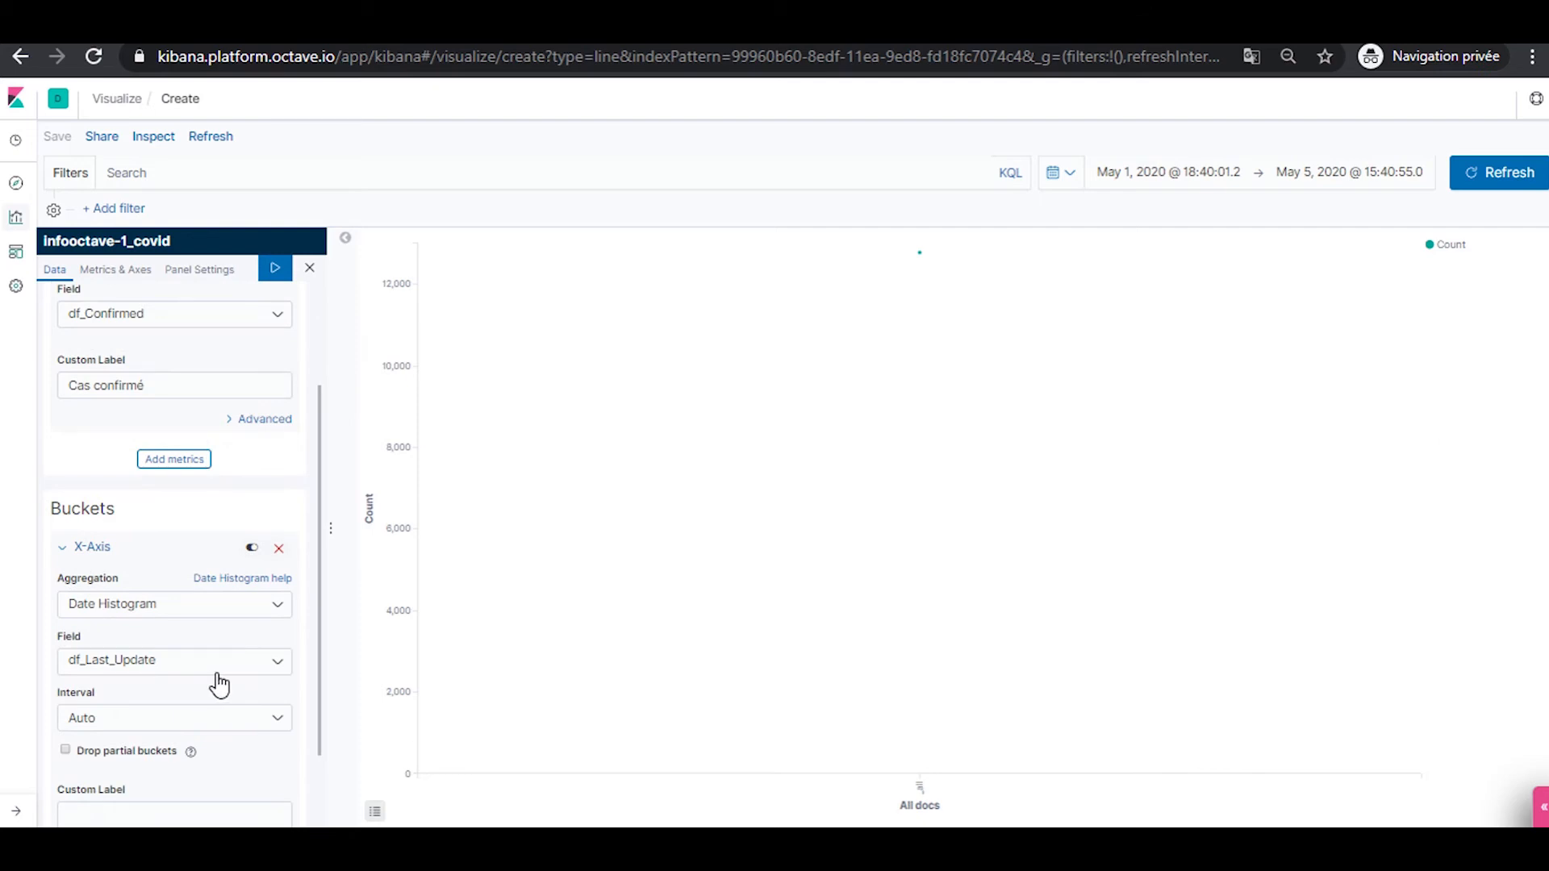
scroll(222, 659, "down", 1)
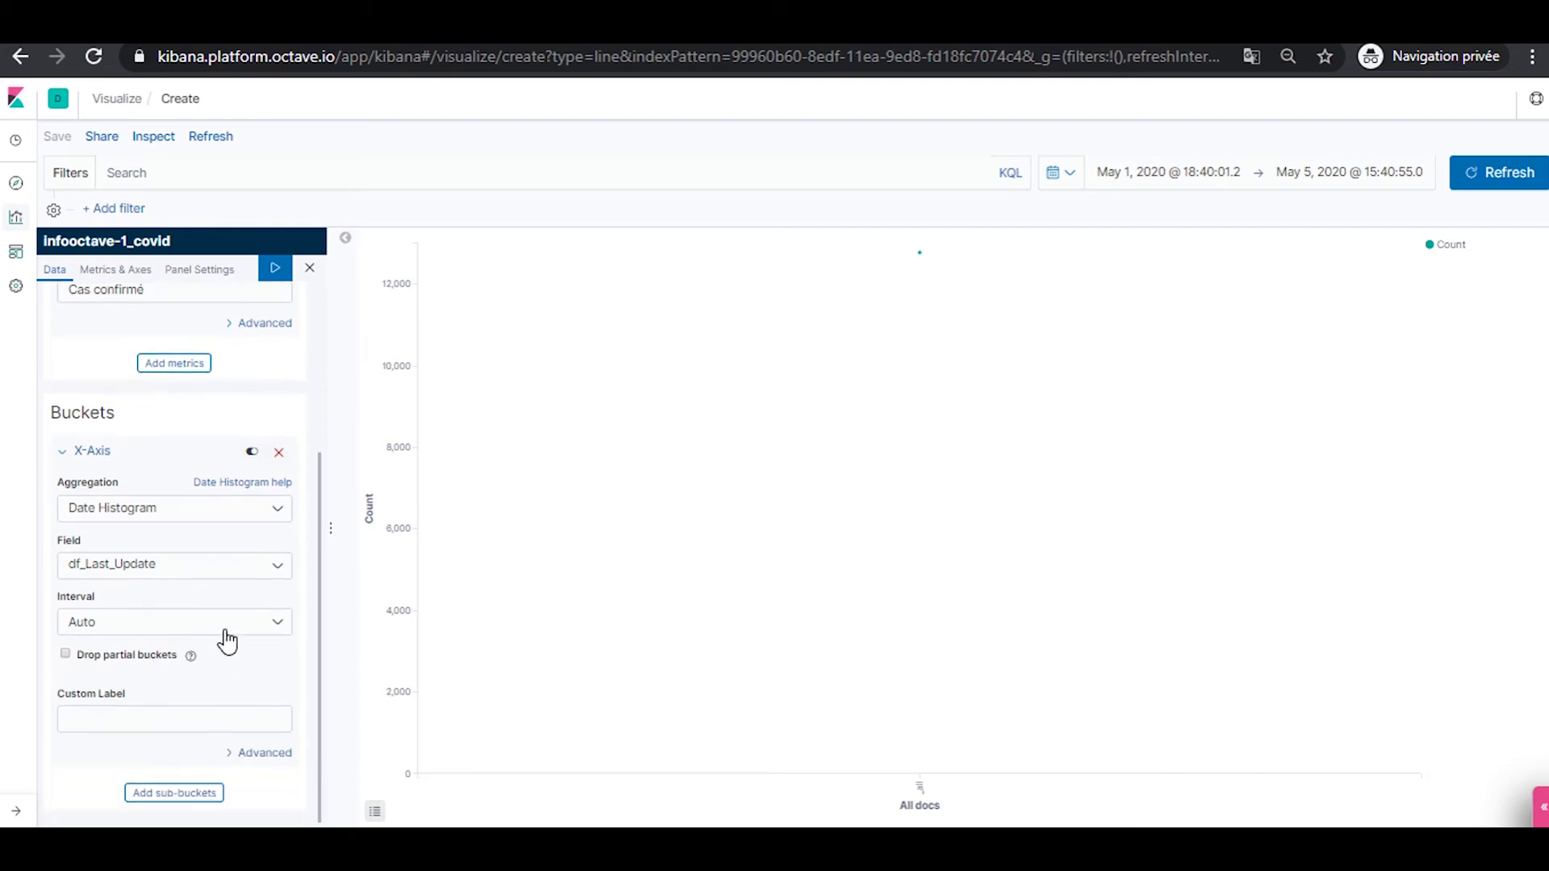
left_click(274, 631)
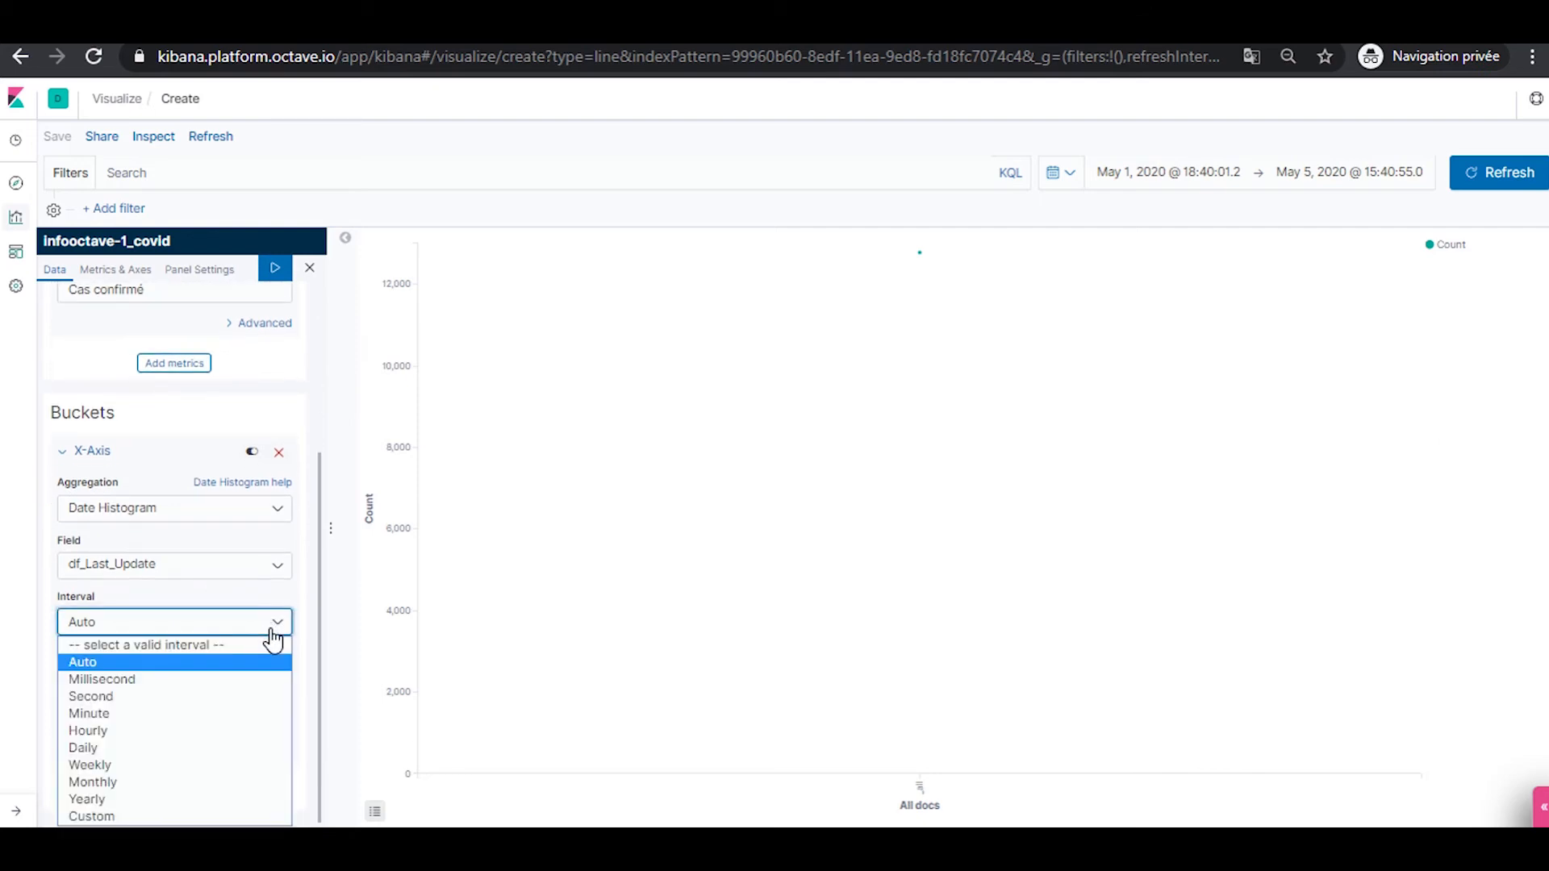
left_click(192, 747)
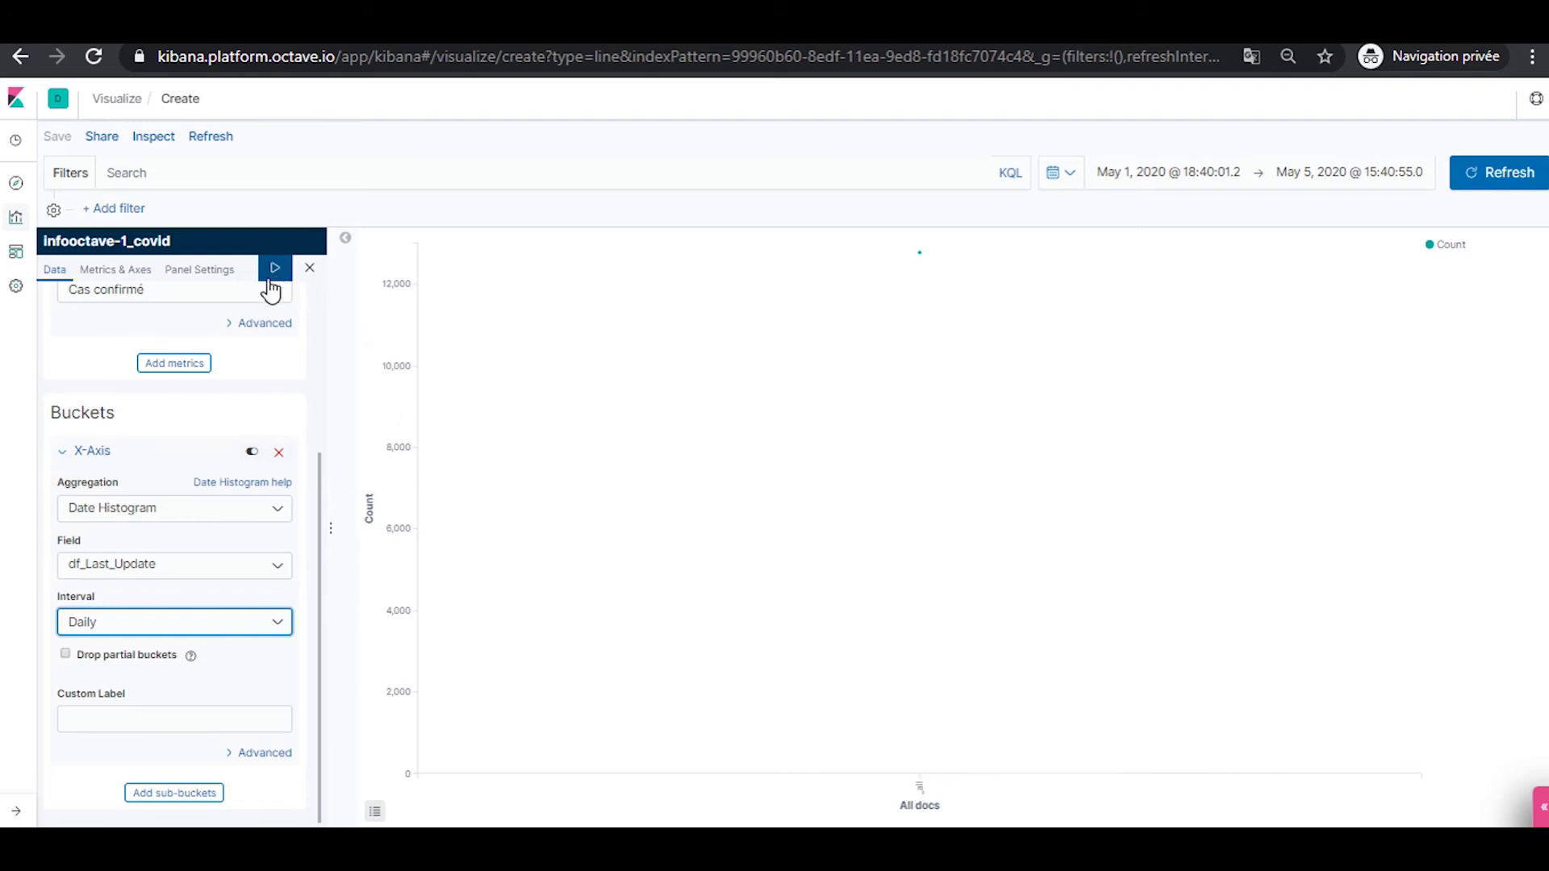
Apply the metric and bucket settings to the line chart and examine its daily confirmed-case points
scroll(239, 410, "up", 3)
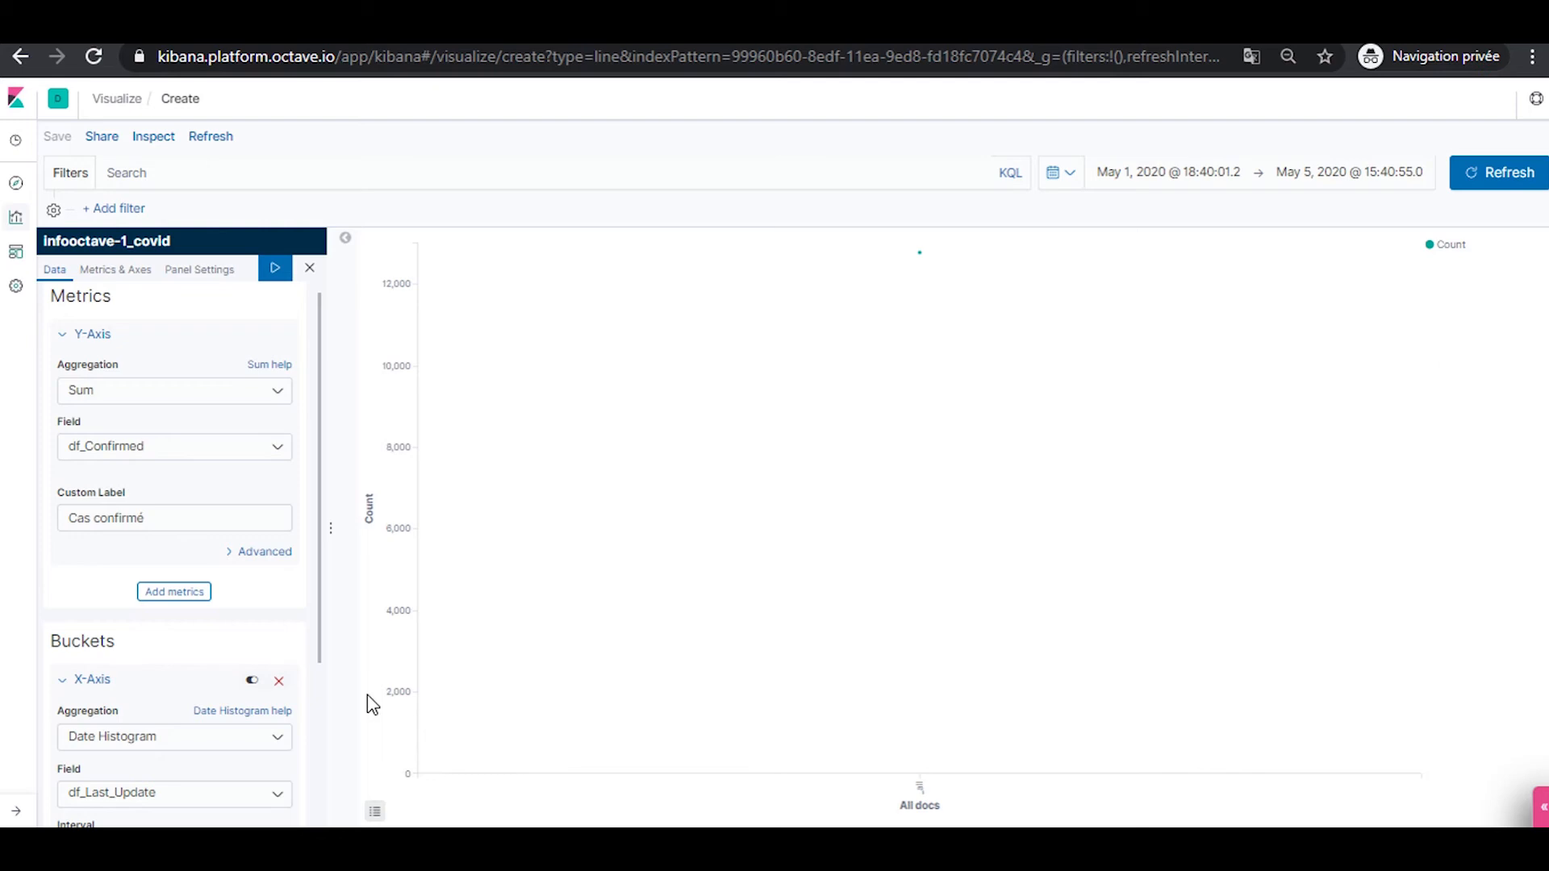
scroll(265, 535, "down", 3)
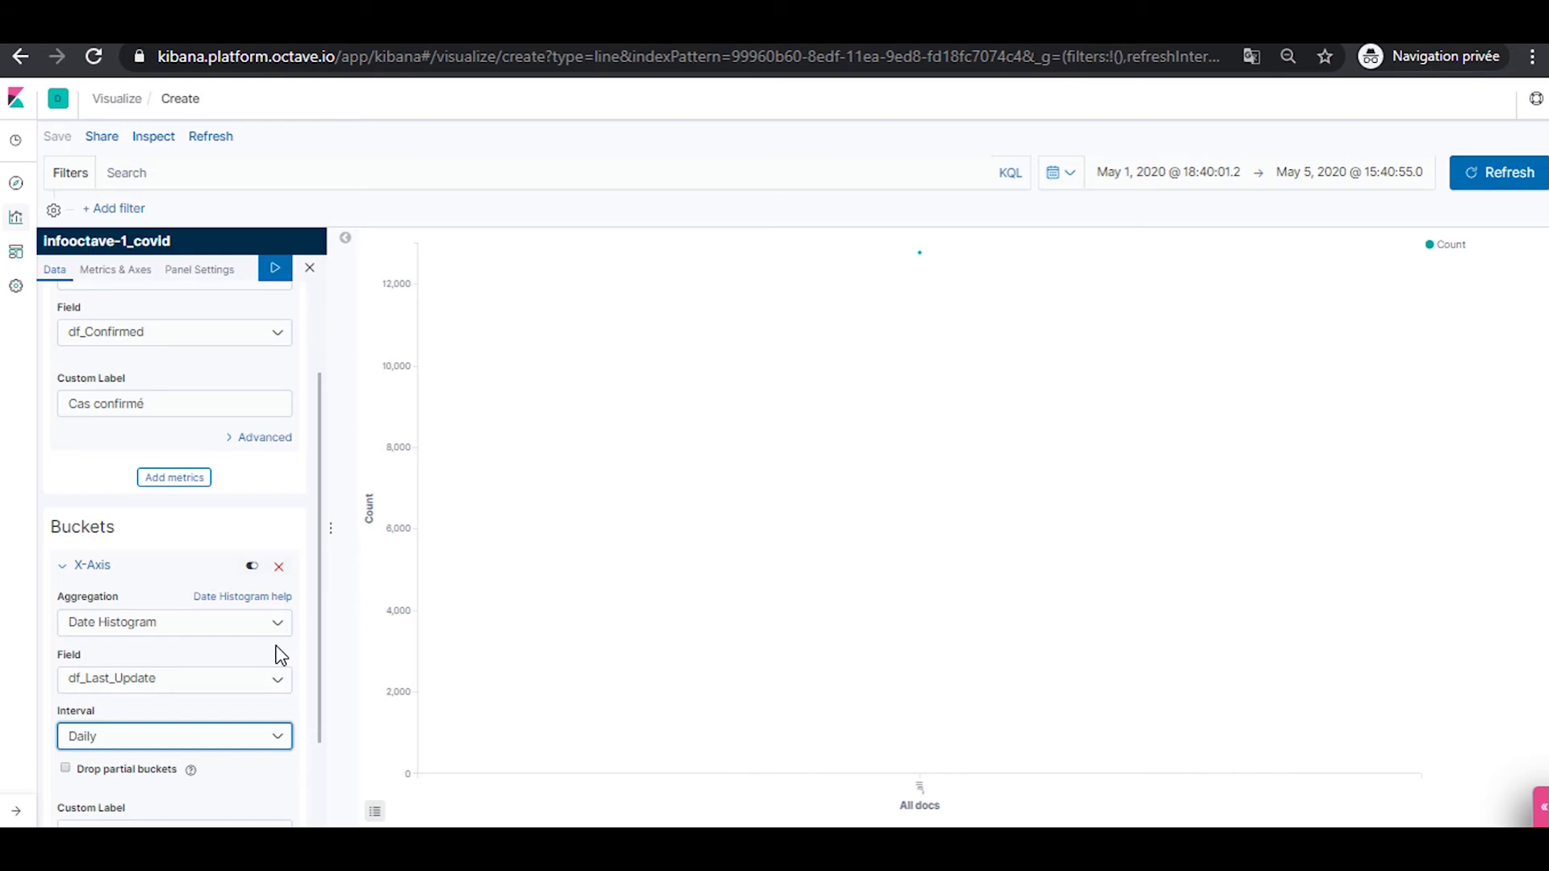
left_click(277, 272)
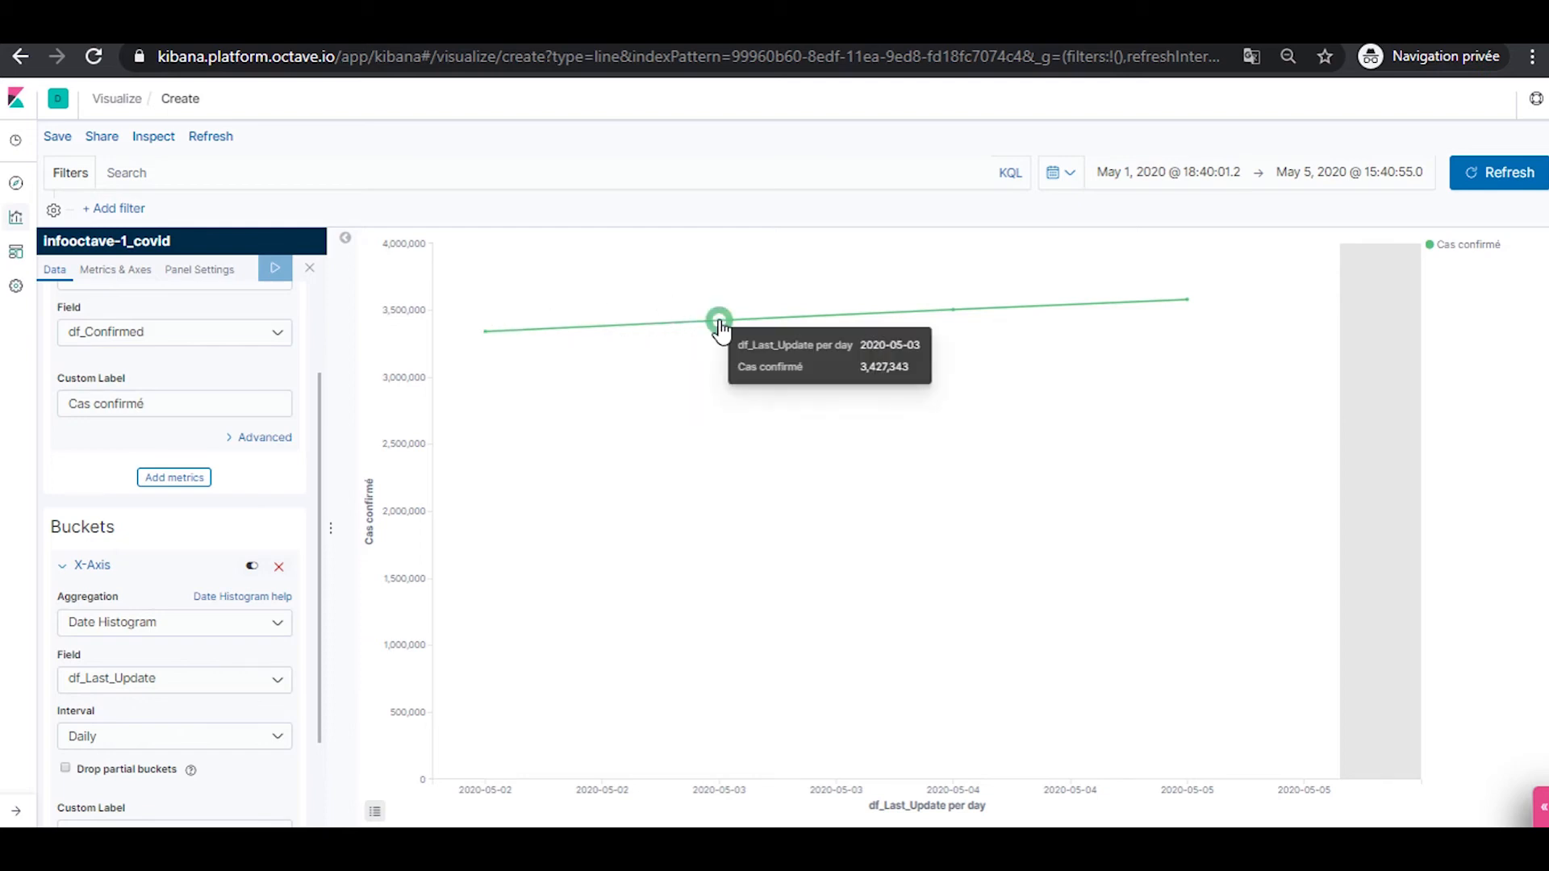
mouse_move(955, 312)
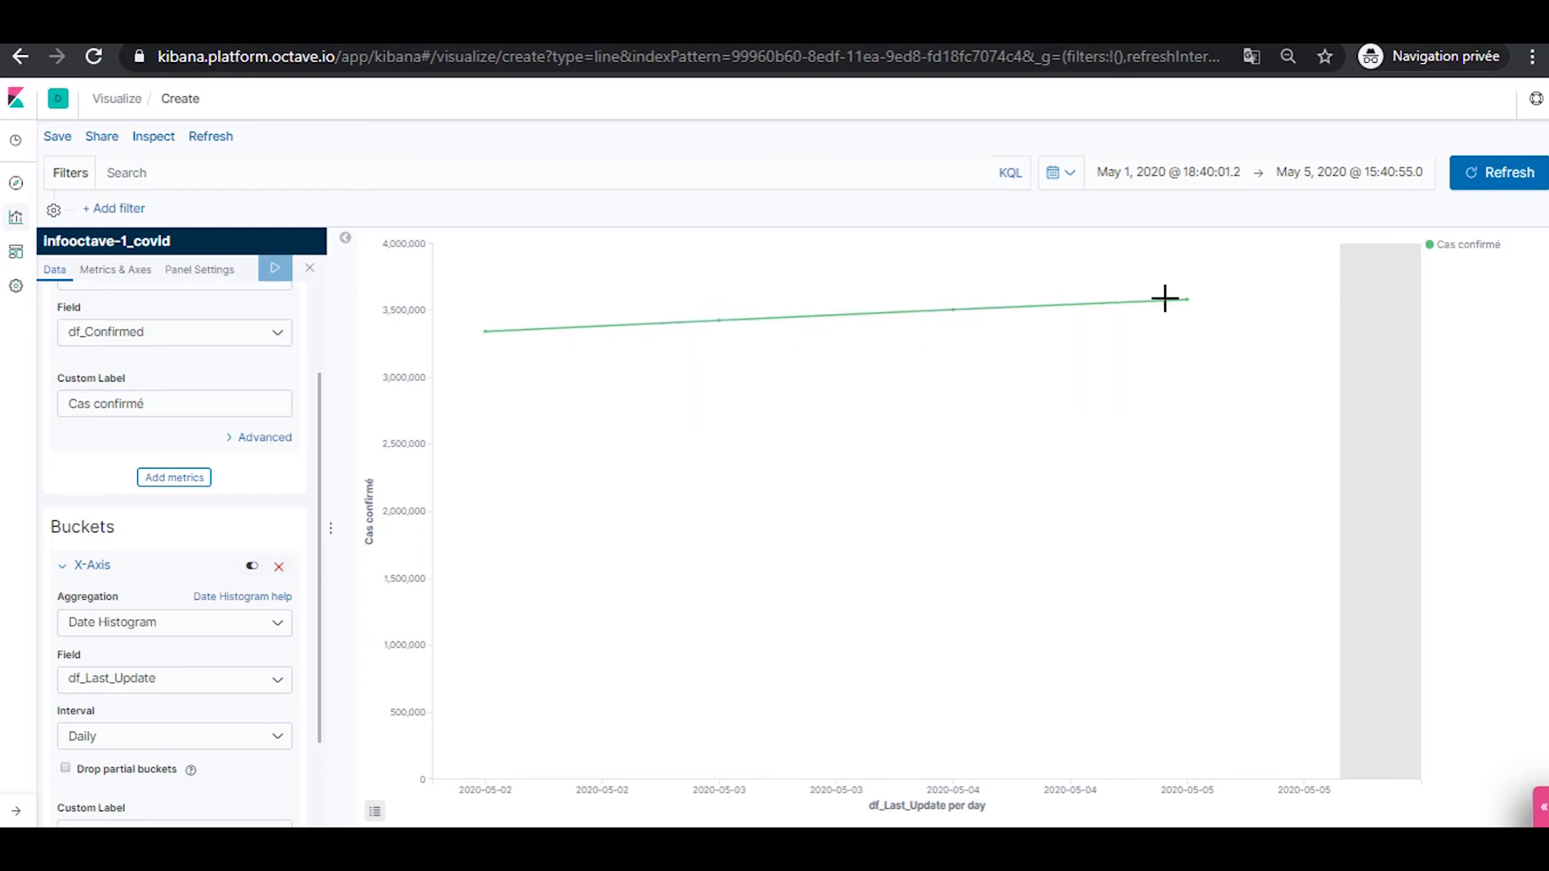
Change the chart type of the Cas confirmé metric to bar and apply it to the chart
mouse_move(1194, 317)
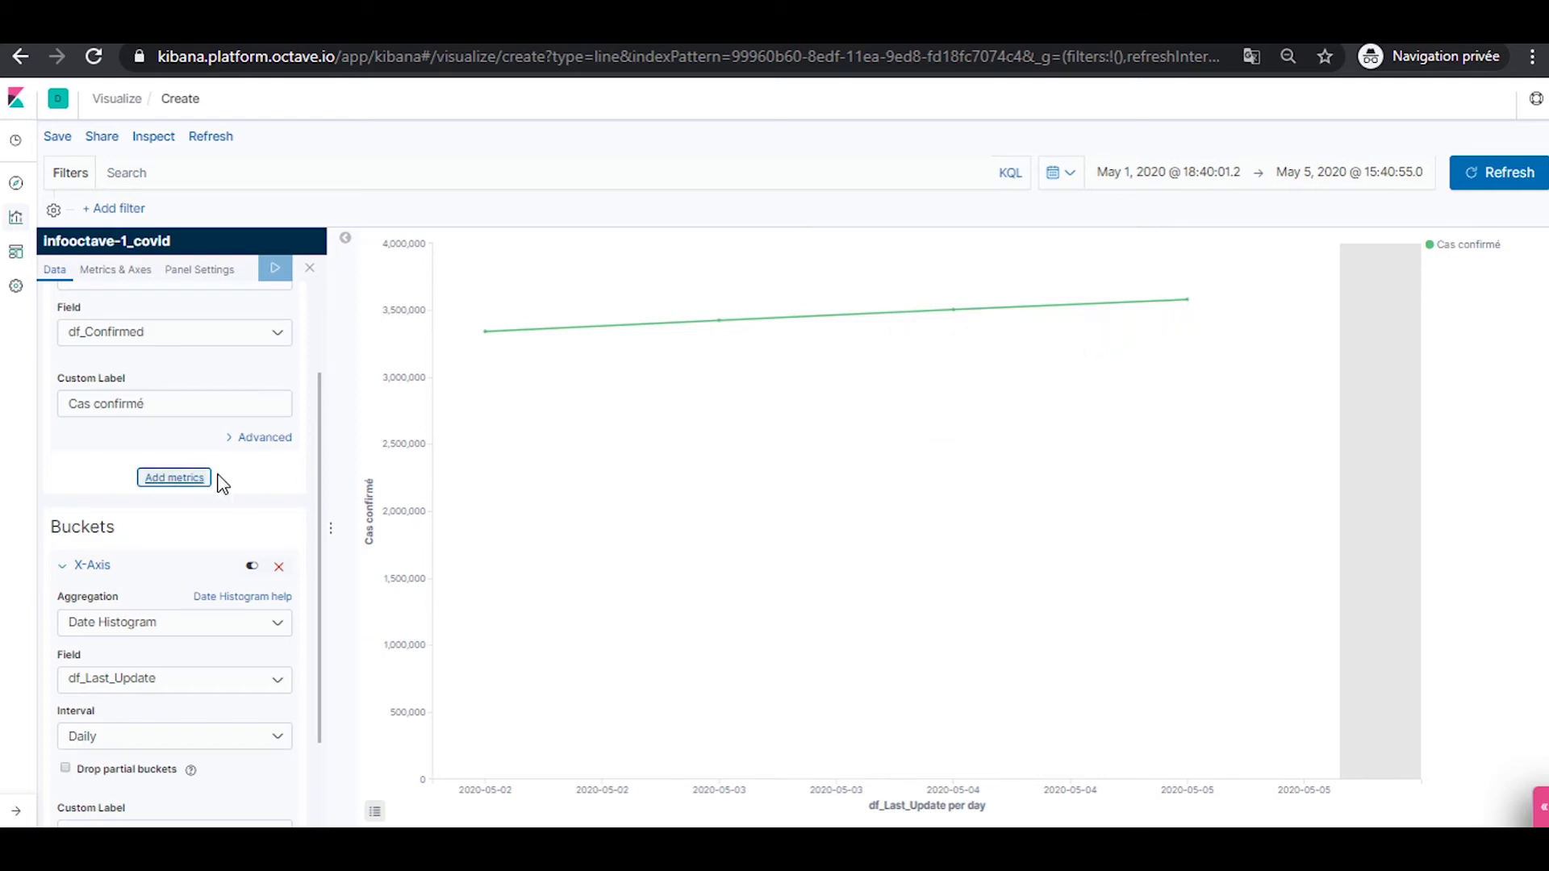
left_click(113, 286)
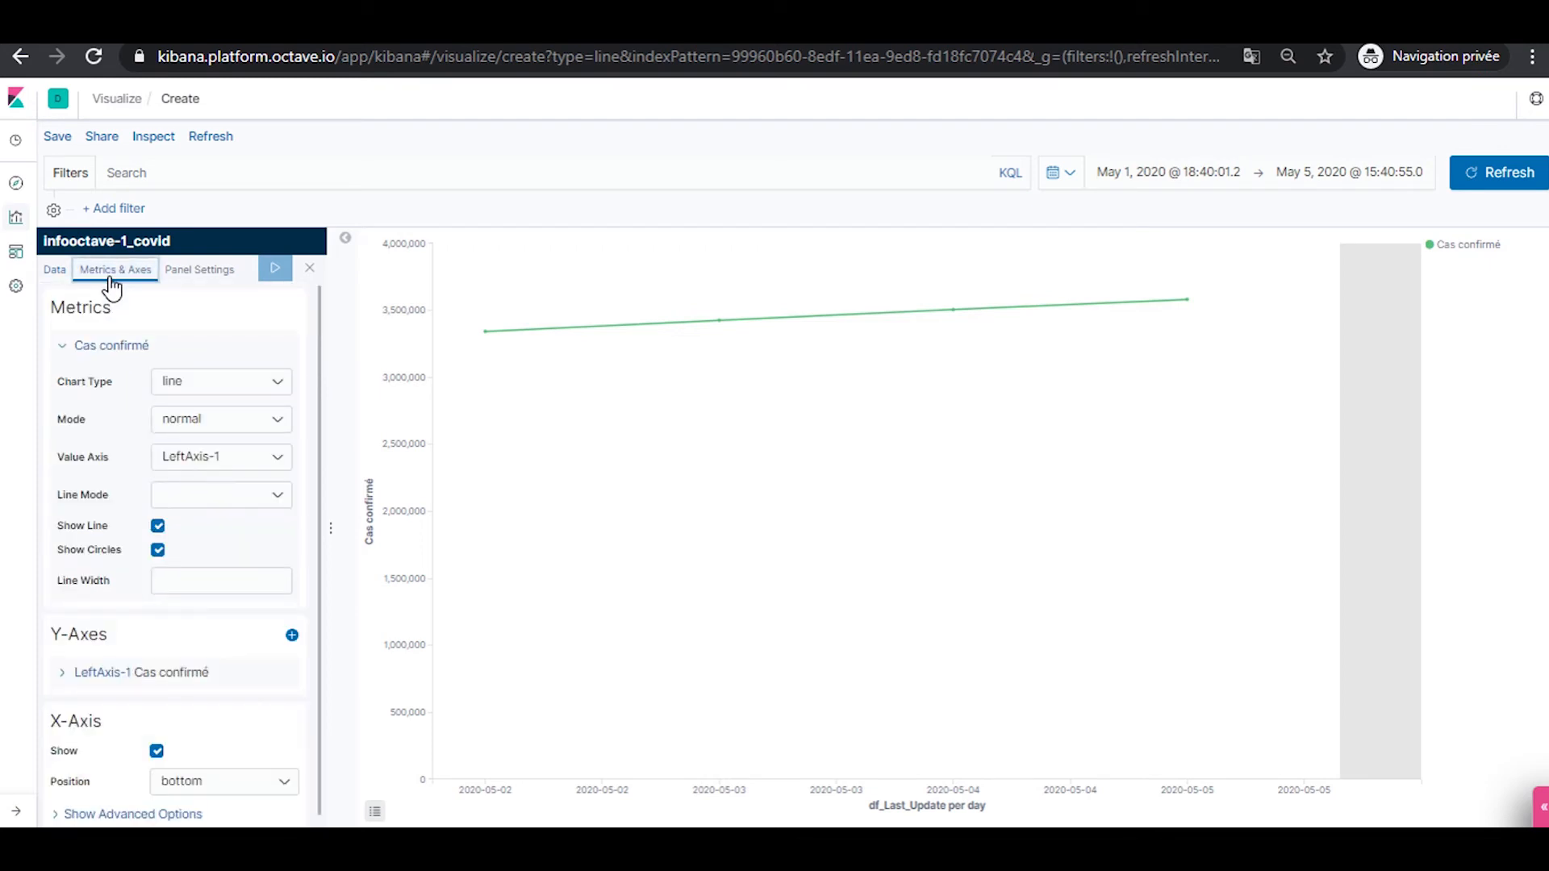
left_click(242, 388)
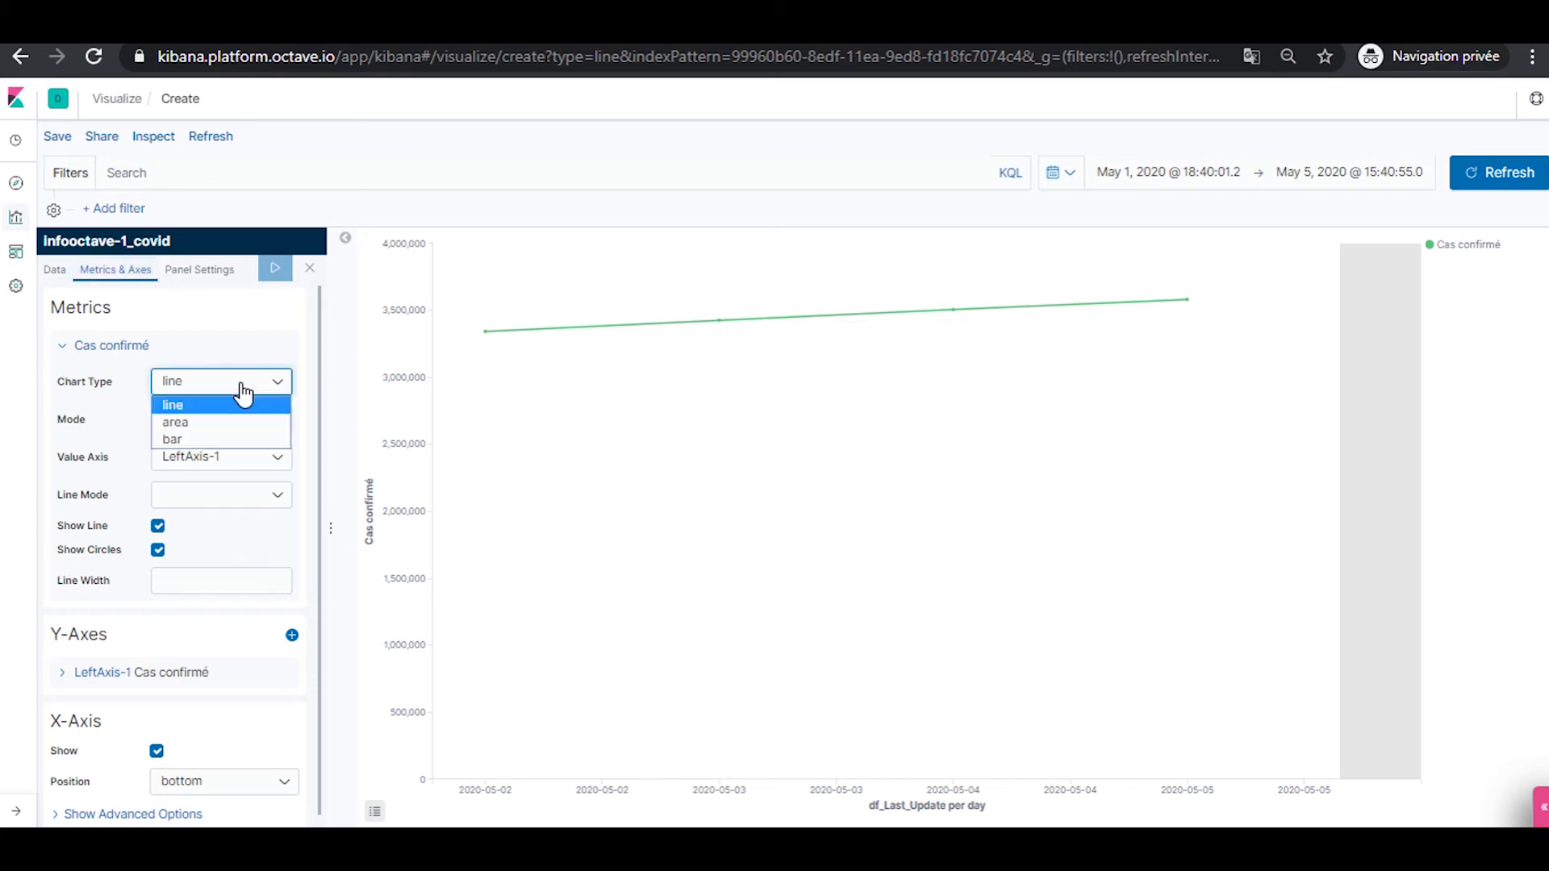
left_click(212, 441)
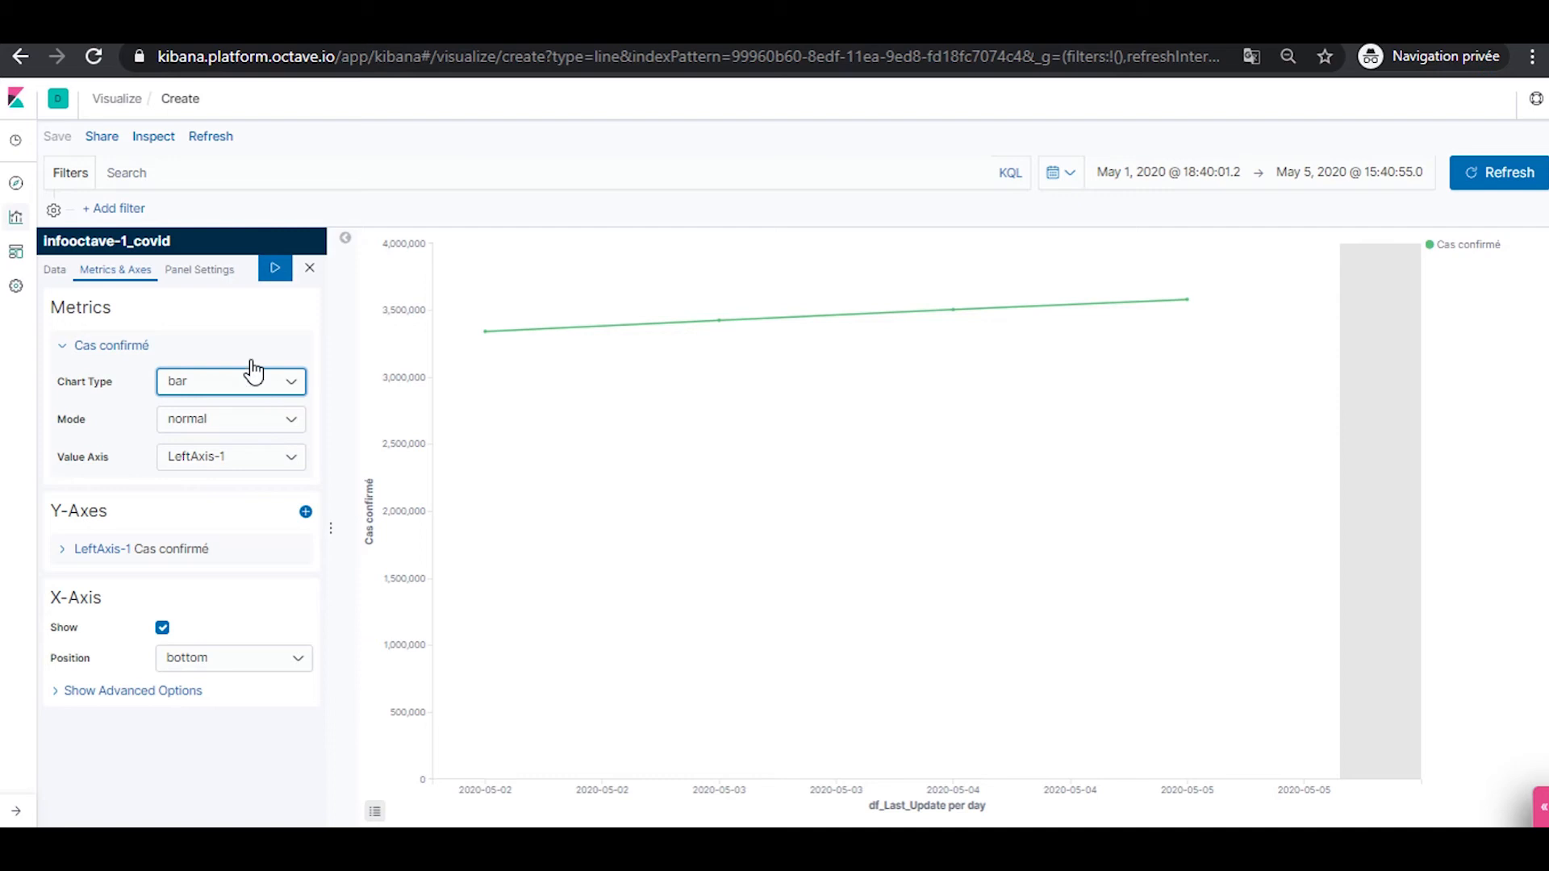
left_click(275, 268)
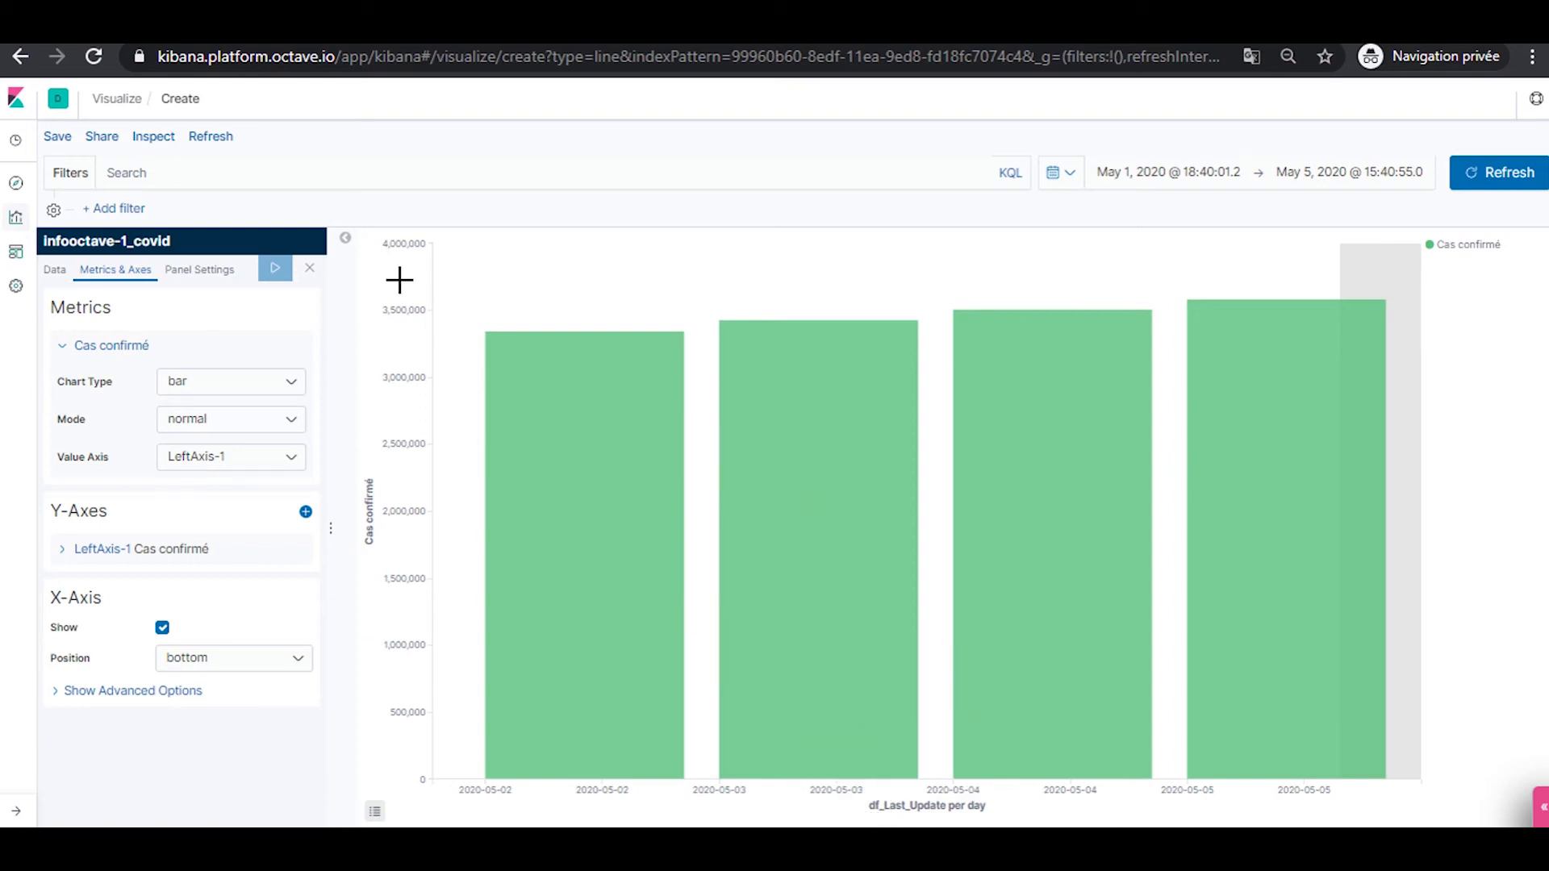
Set the X-axis custom label to ".", apply it, and recolor the Cas confirmé series light blue
left_click(64, 278)
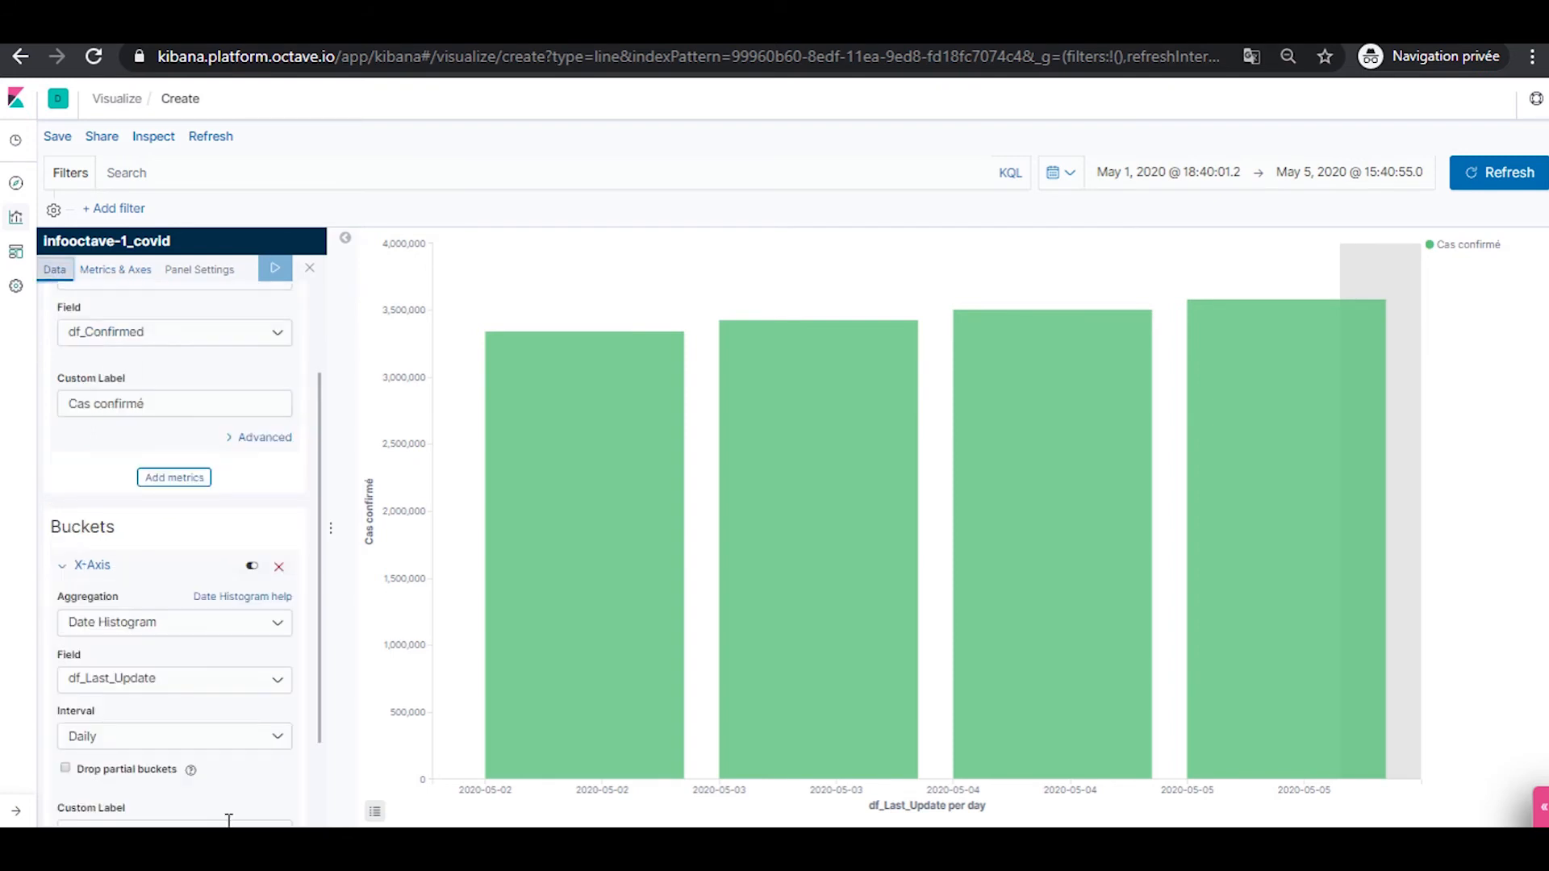
scroll(182, 698, "down", 2)
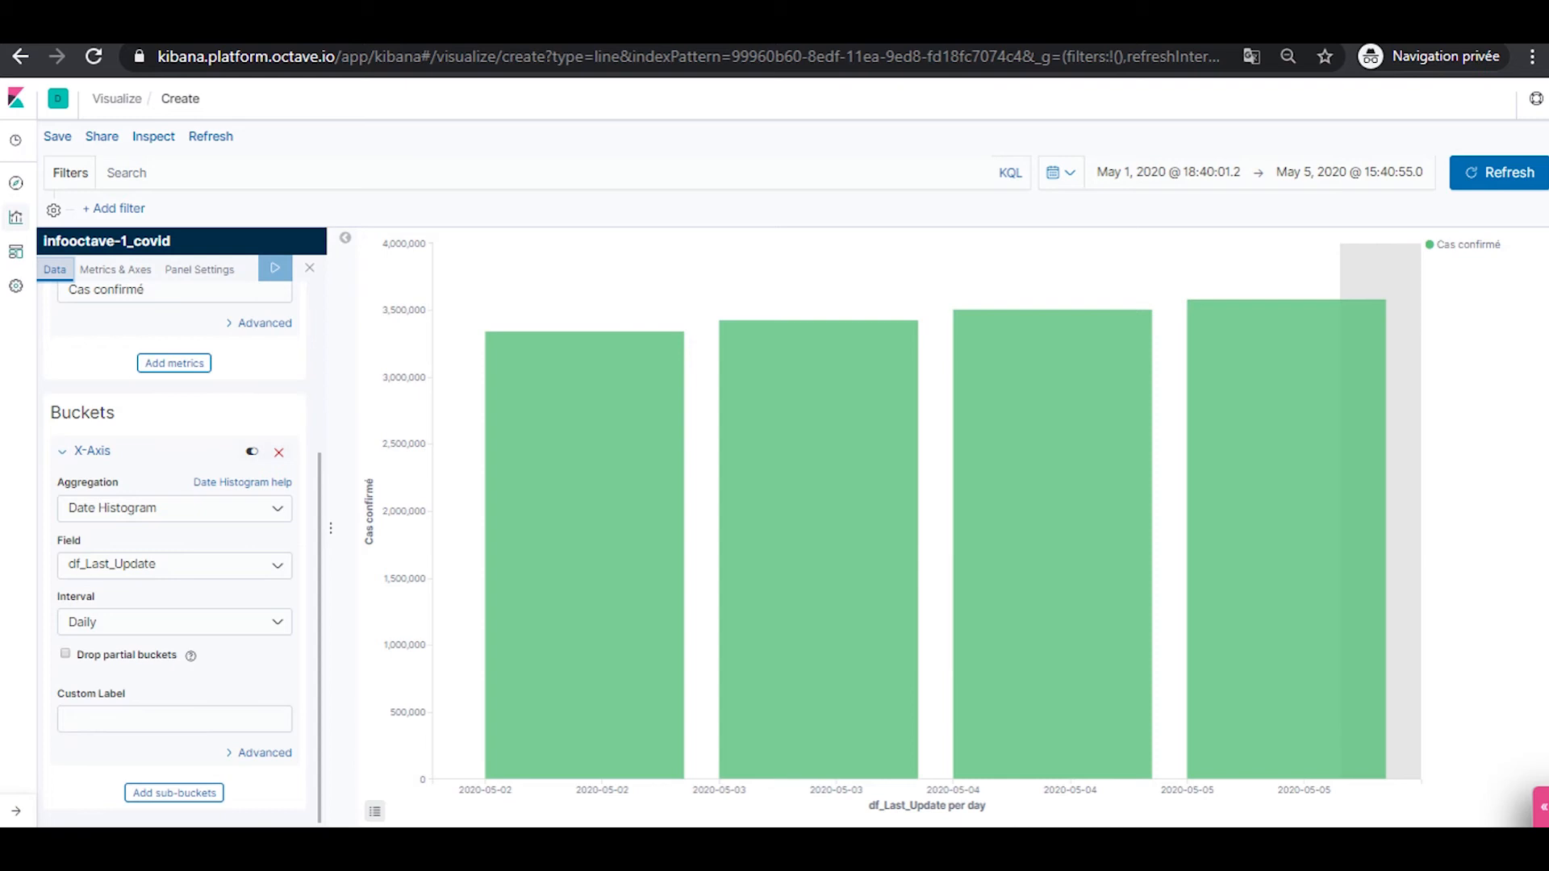
left_click(95, 730)
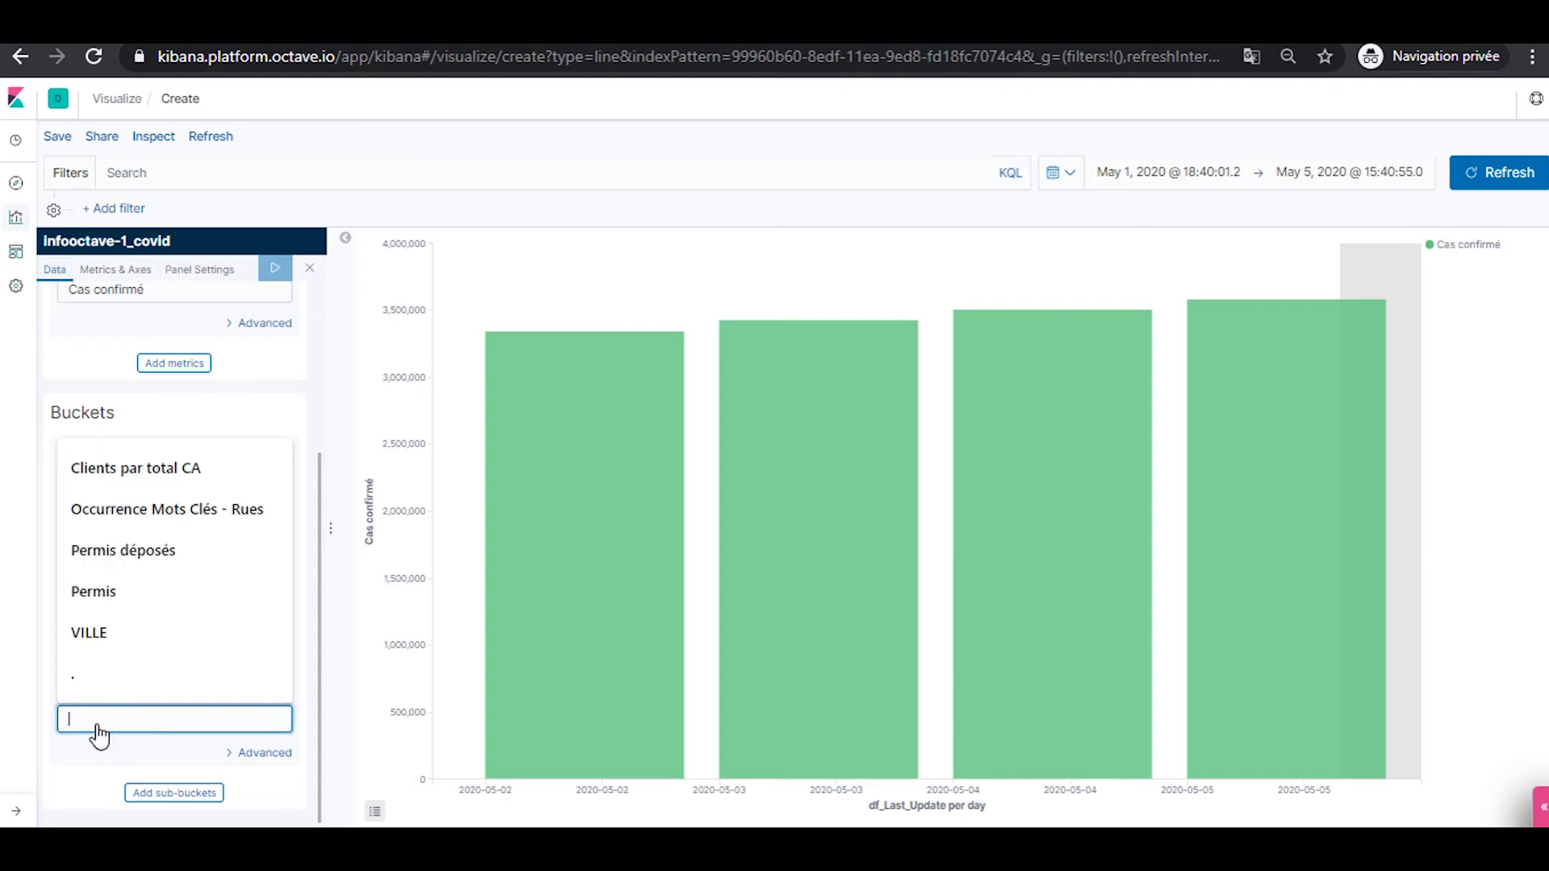
left_click(84, 679)
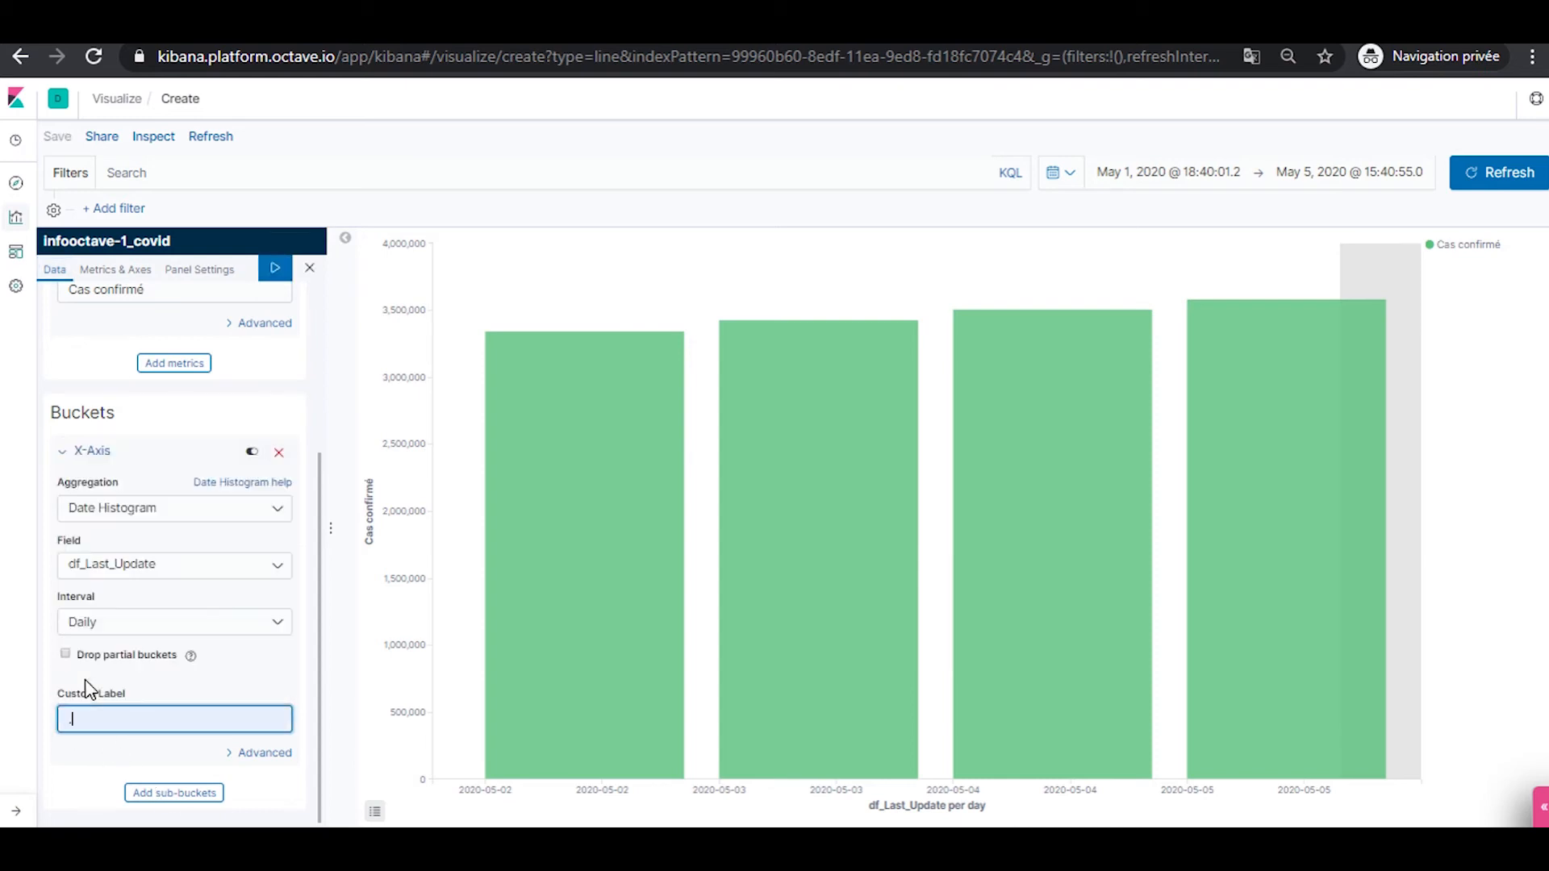
left_click(274, 277)
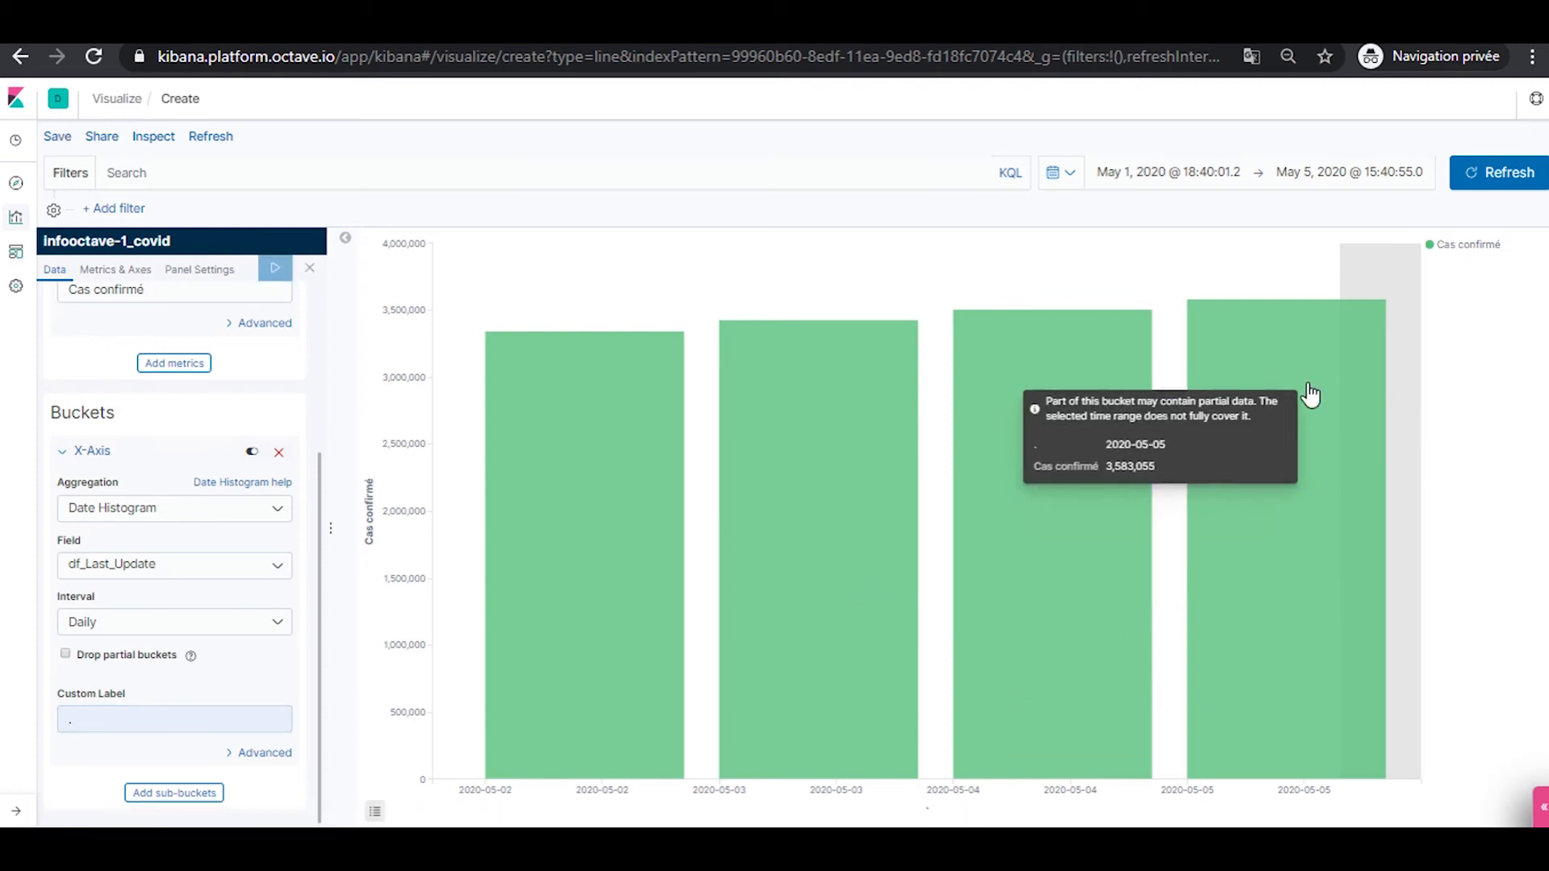
left_click(1430, 247)
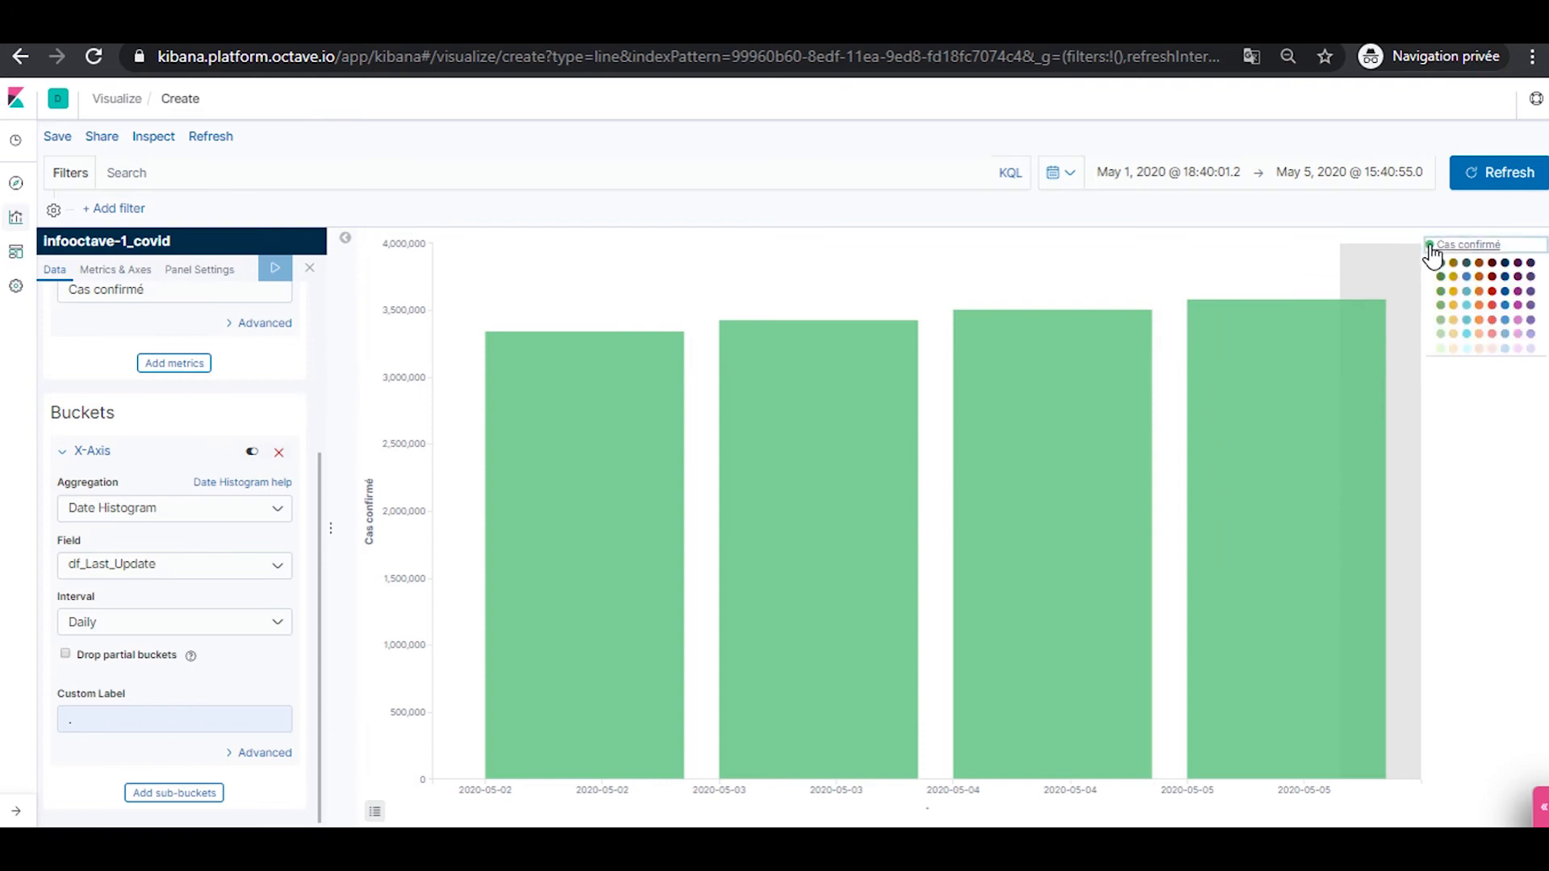
left_click(1465, 312)
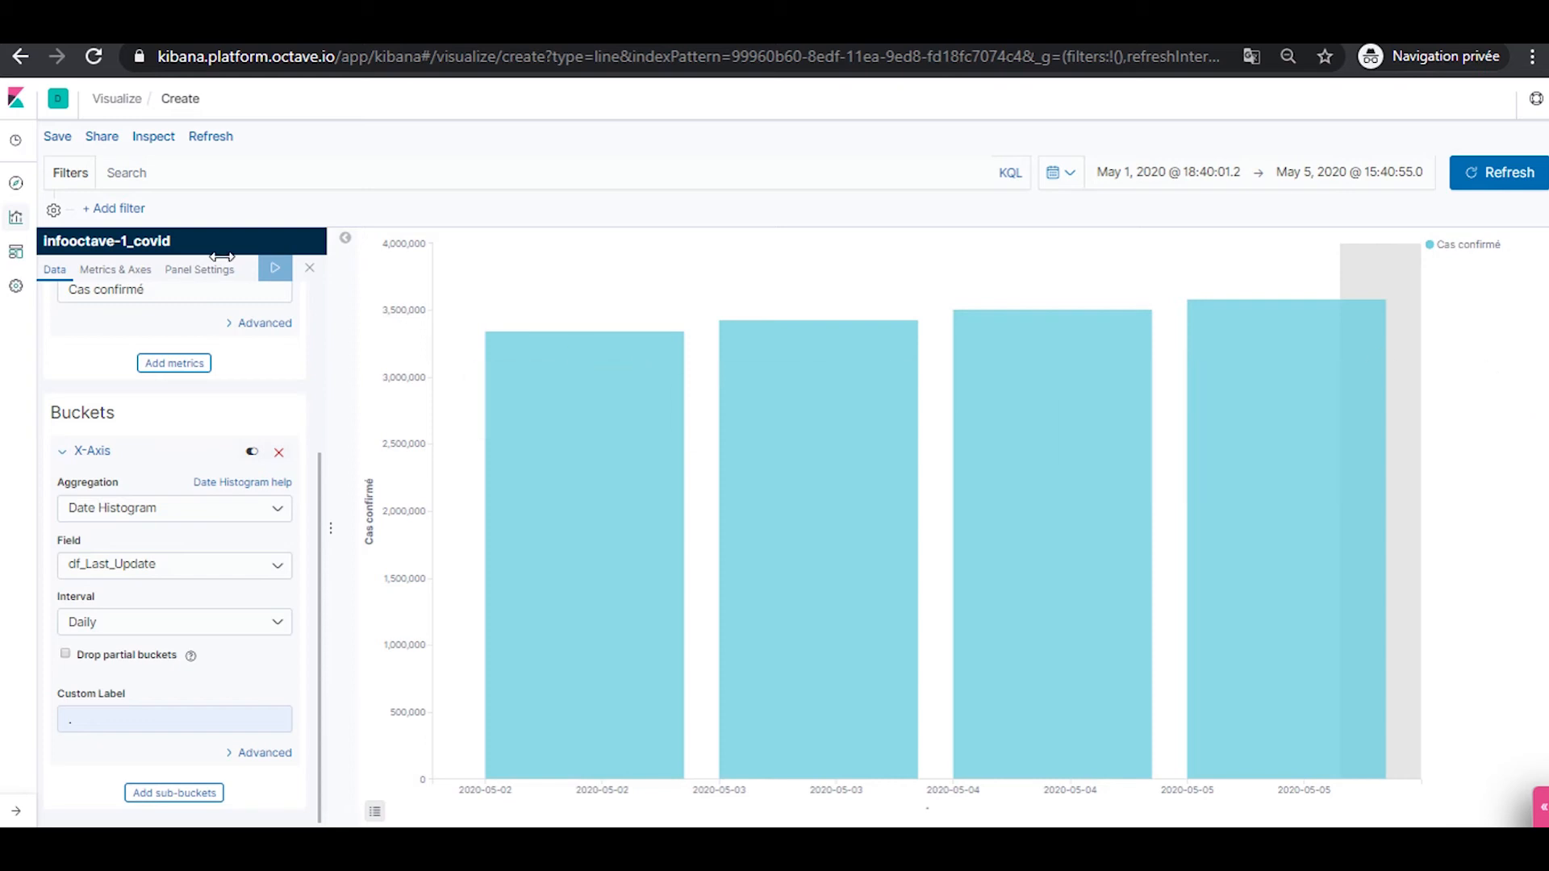
Save the visualization with the title covid_cas_confirmés_jour
left_click(63, 144)
key("BackSpace")
key("BackSpace")
key("BackSpace")
key("BackSpace")
key("BackSpace")
key("BackSpace")
key("BackSpace")
key("BackSpace")
key("BackSpace")
key("BackSpace")
key("BackSpace")
key("BackSpace")
key("BackSpace")
type("covid_")
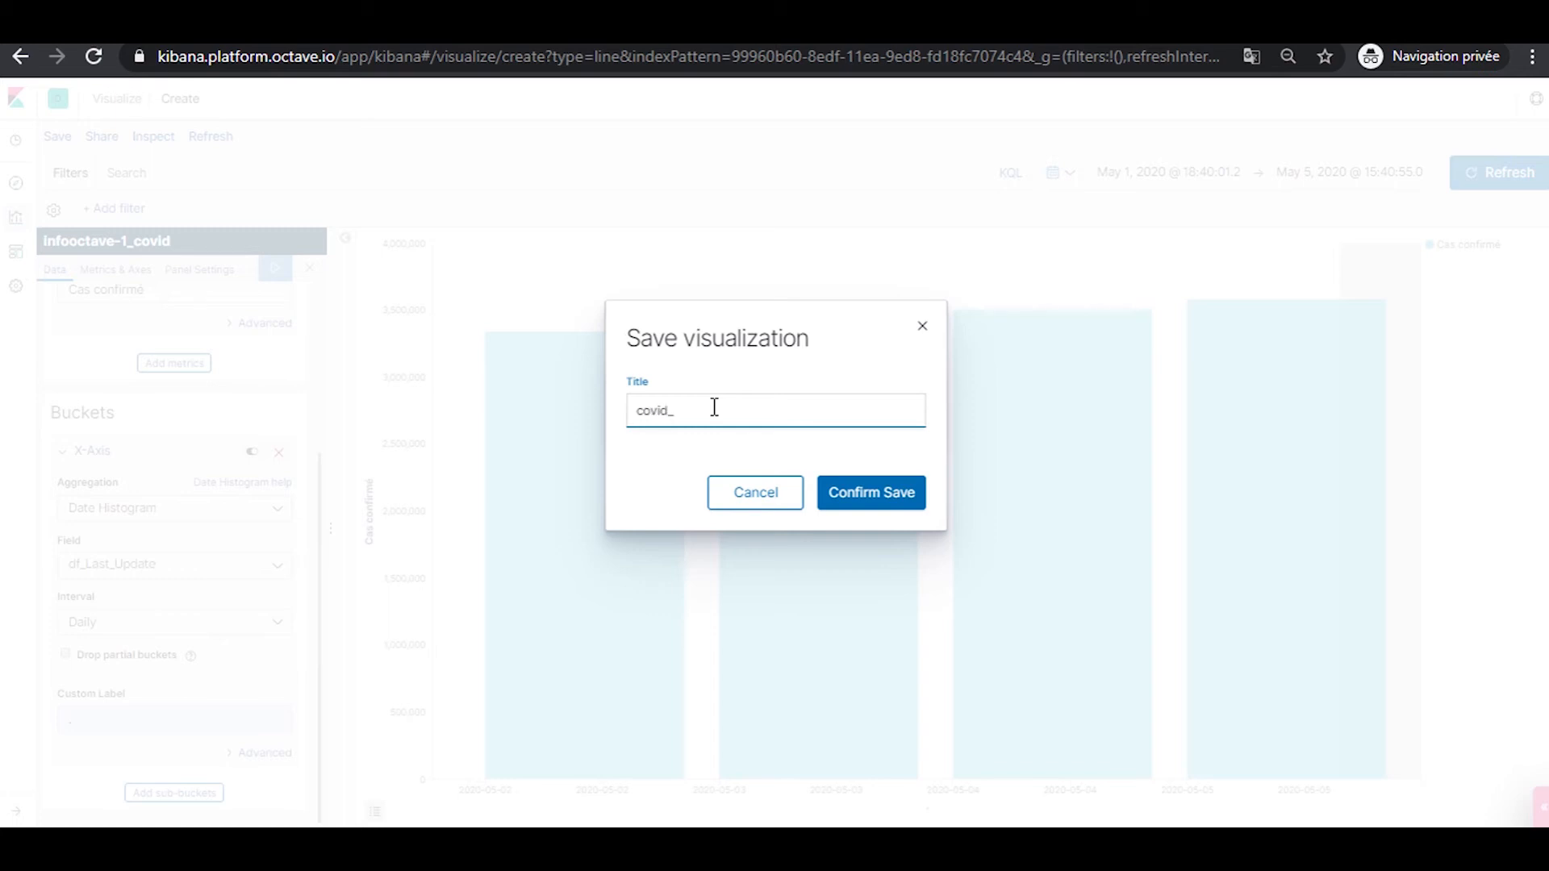
type("cas")
type("_confirmés_jour")
left_click(860, 488)
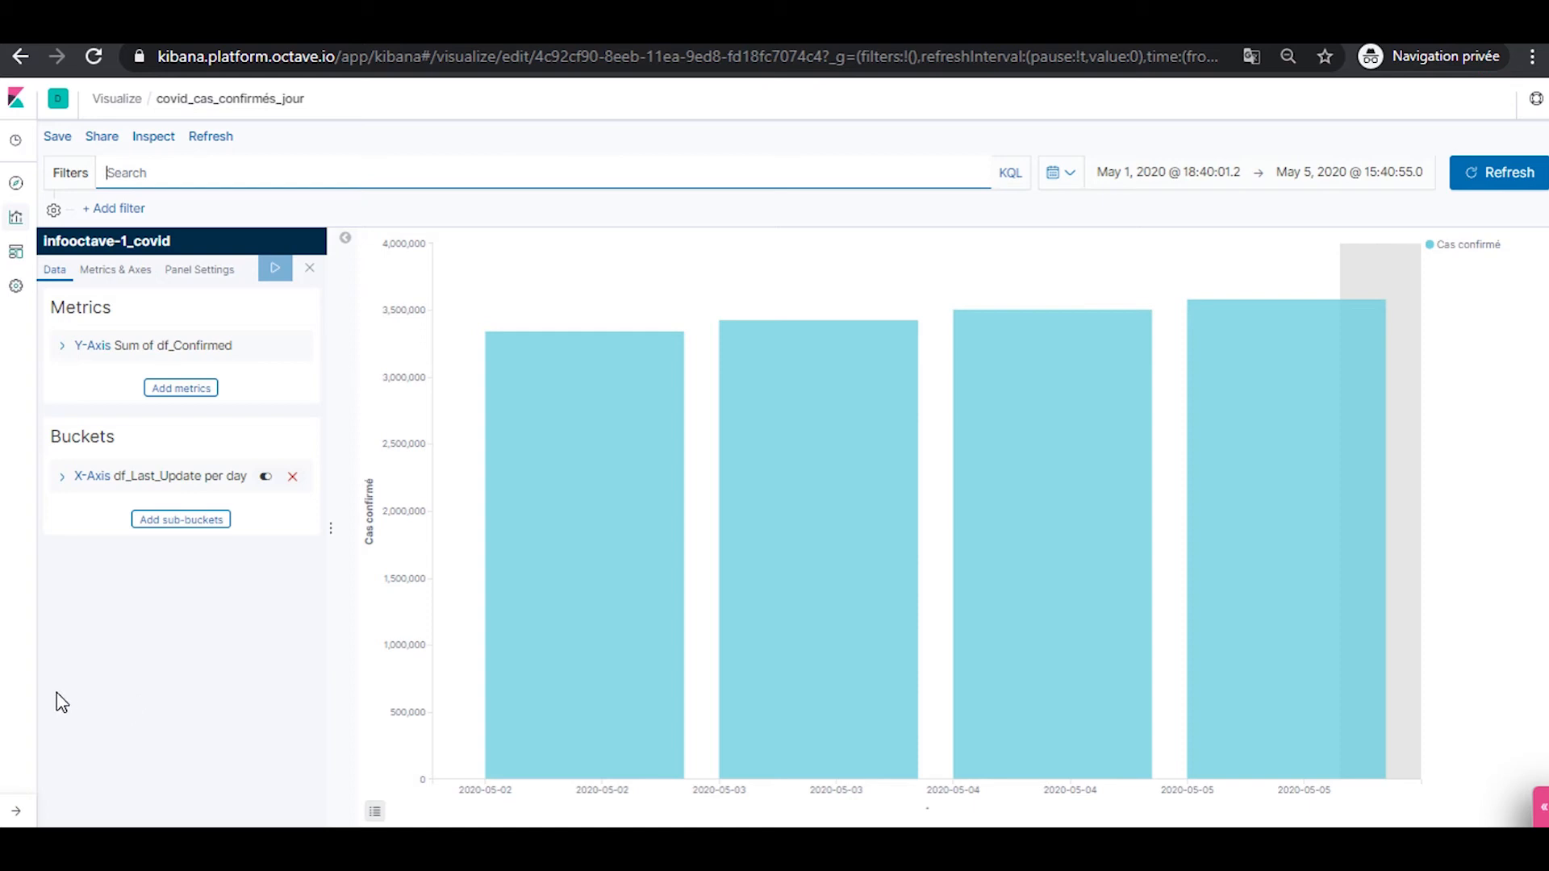
Add a second Y-axis metric with the Sum aggregation
left_click(180, 389)
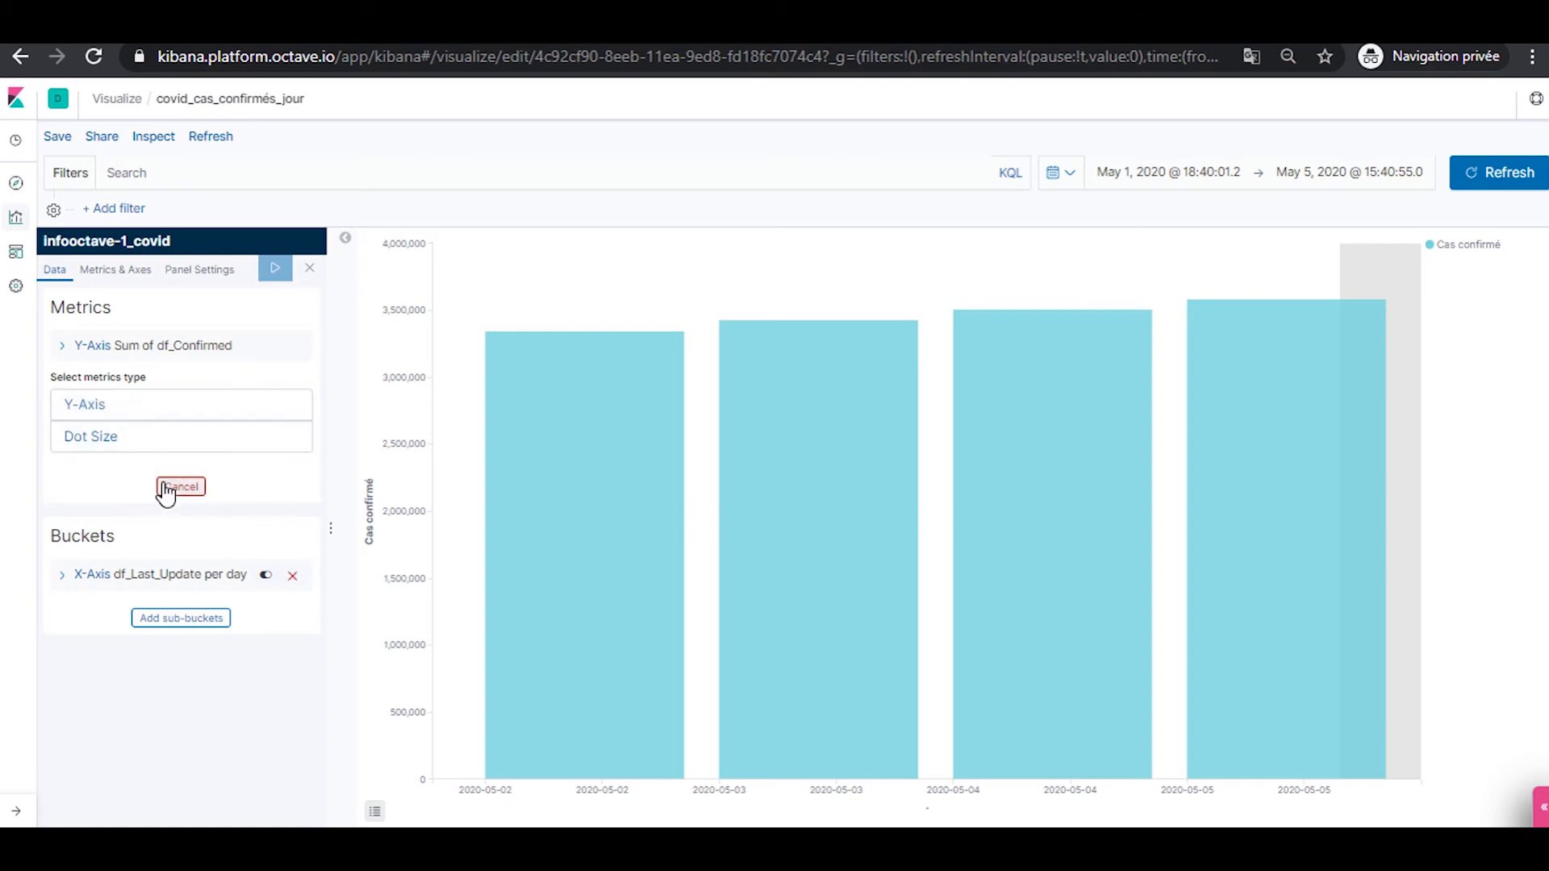
left_click(97, 405)
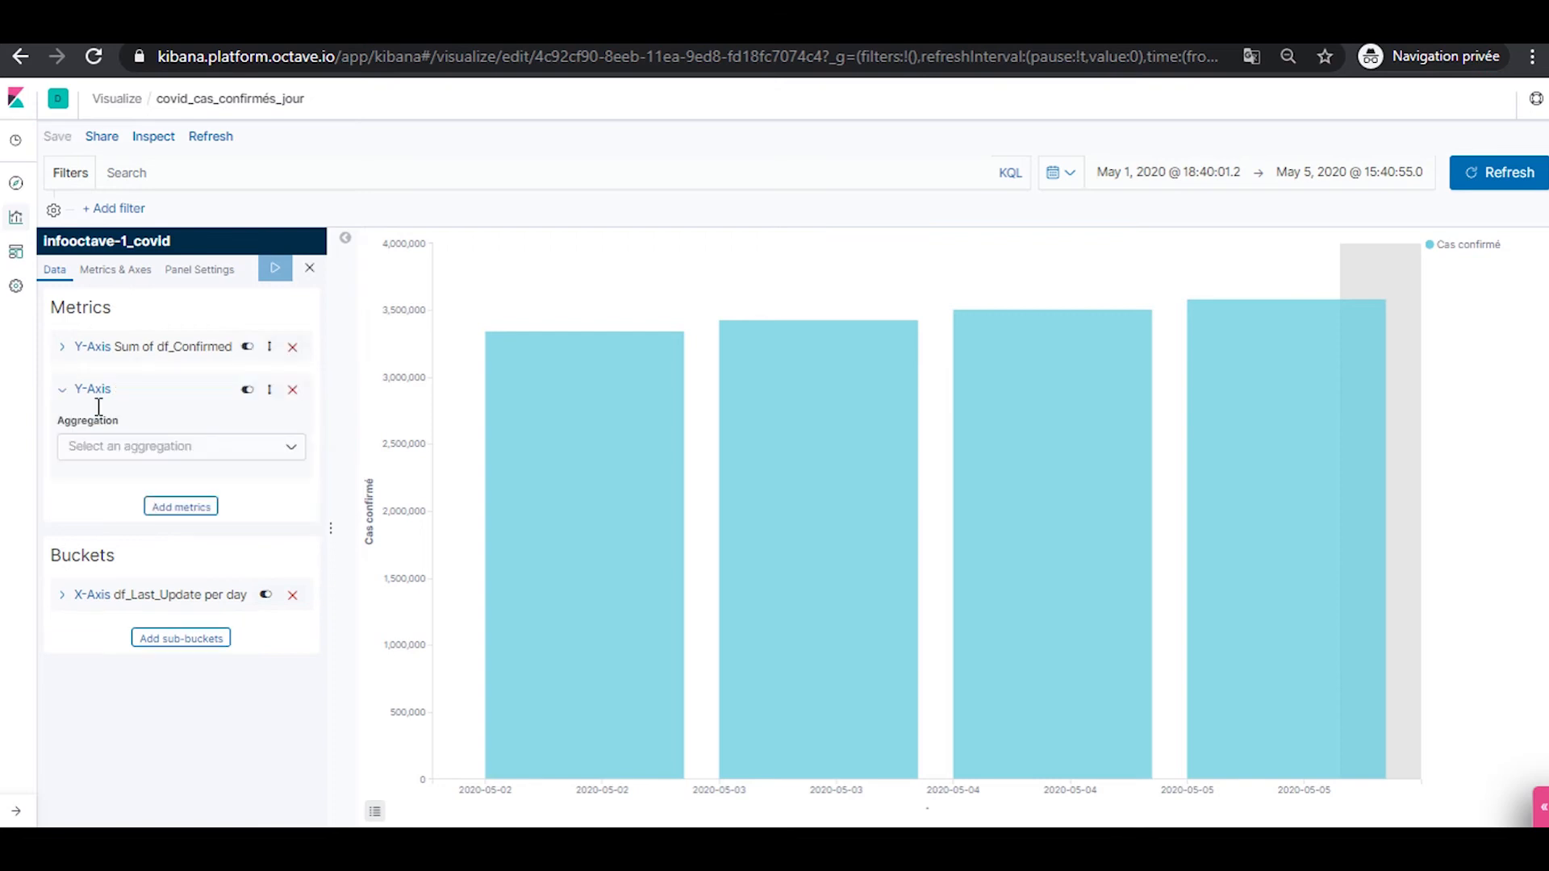
left_click(236, 449)
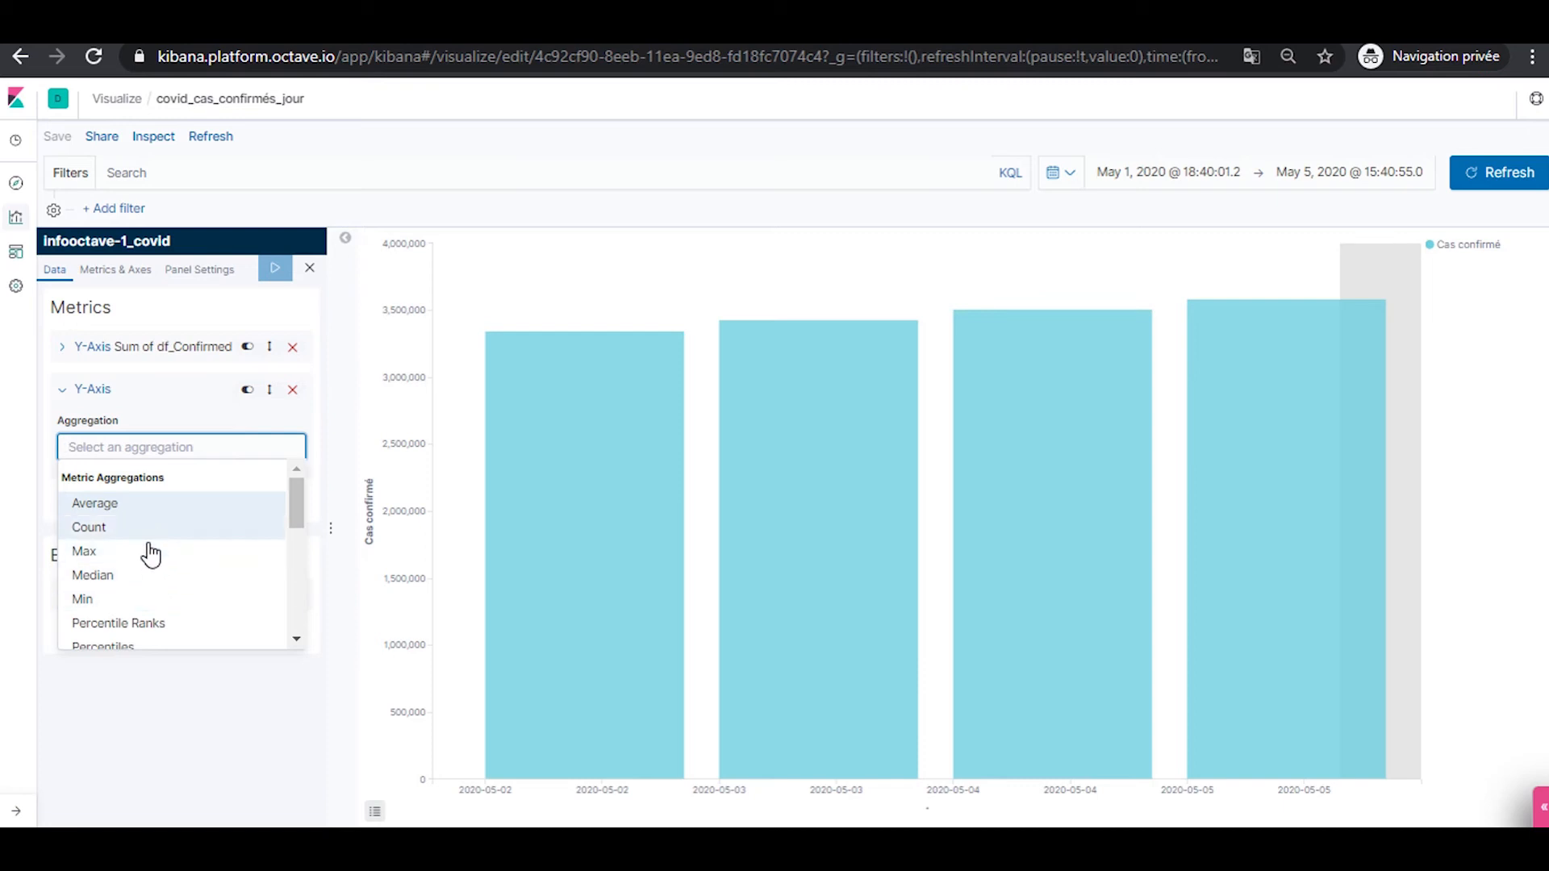
scroll(154, 555, "down", 3)
scroll(157, 548, "up", 2)
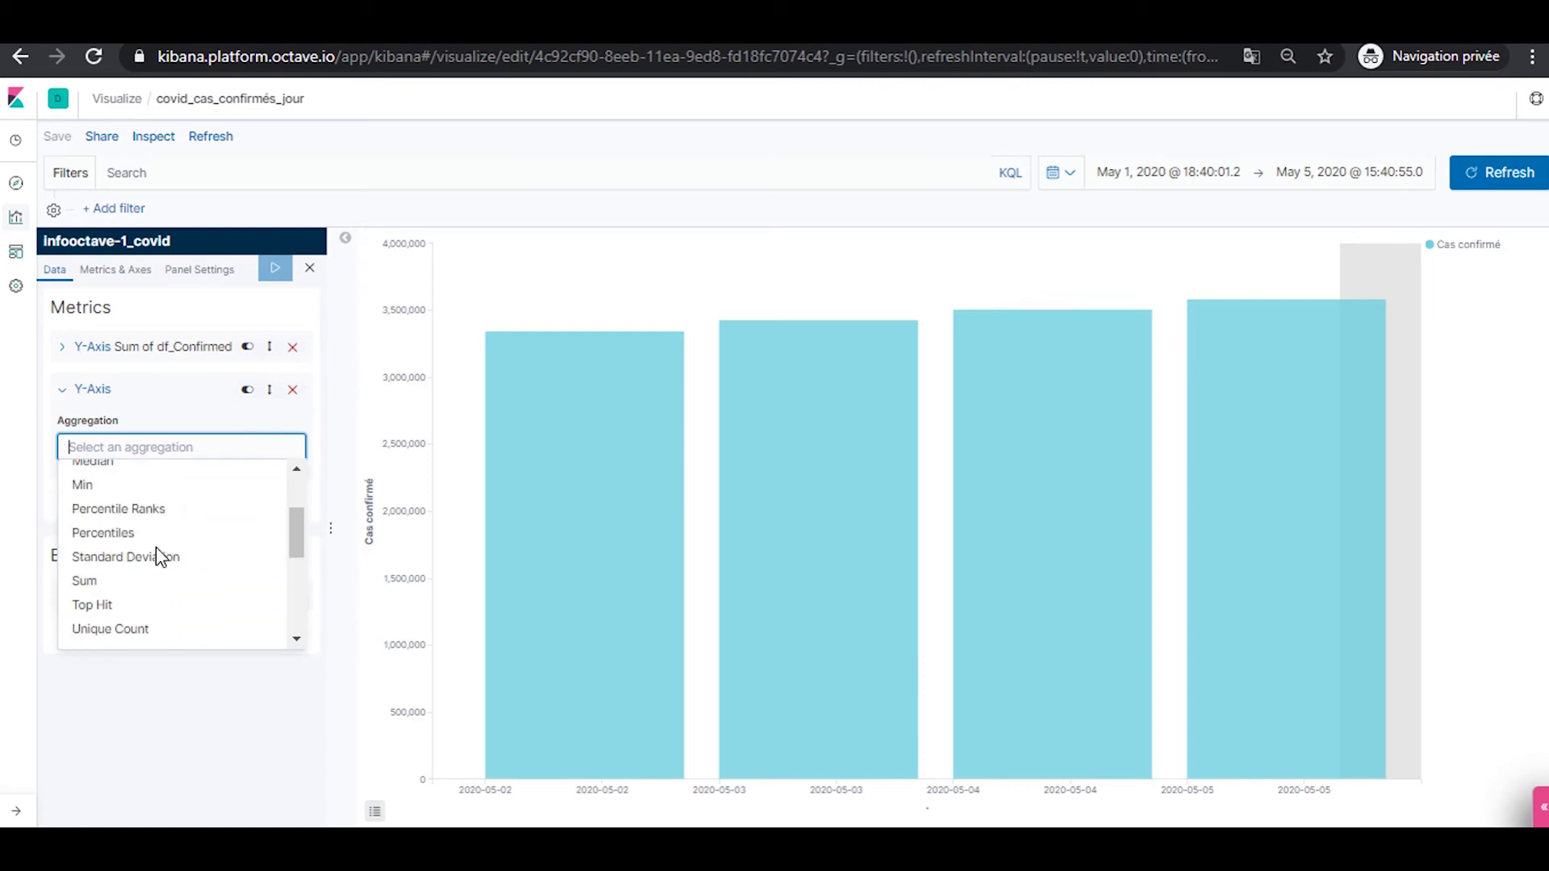
left_click(146, 581)
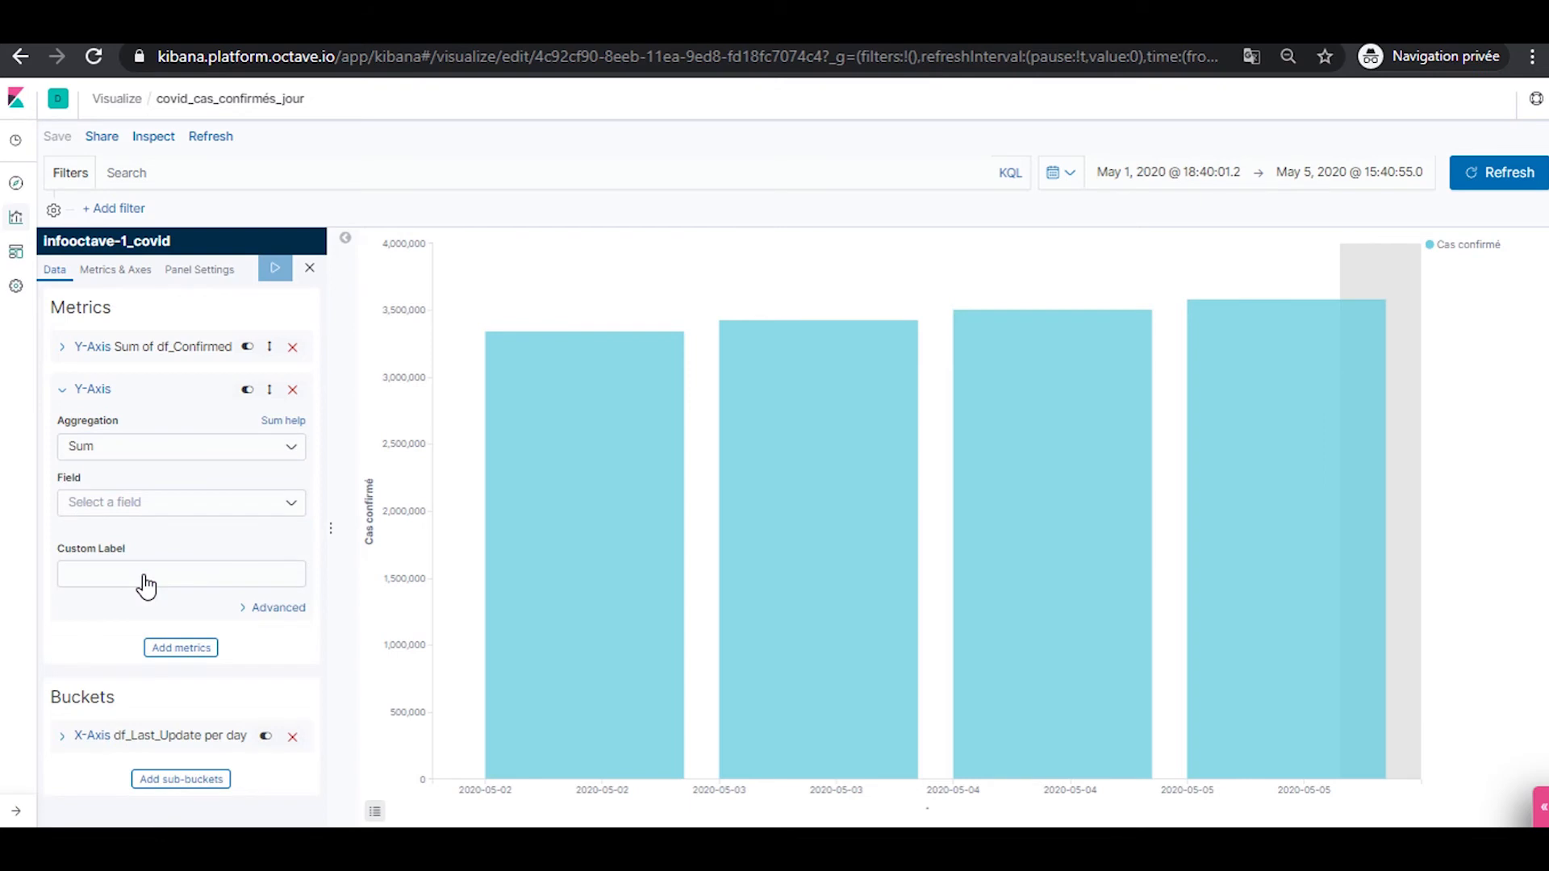
Use df_Recovered with the custom label "Guéris" for the new Y-axis metric, and save the updated visualization
left_click(164, 507)
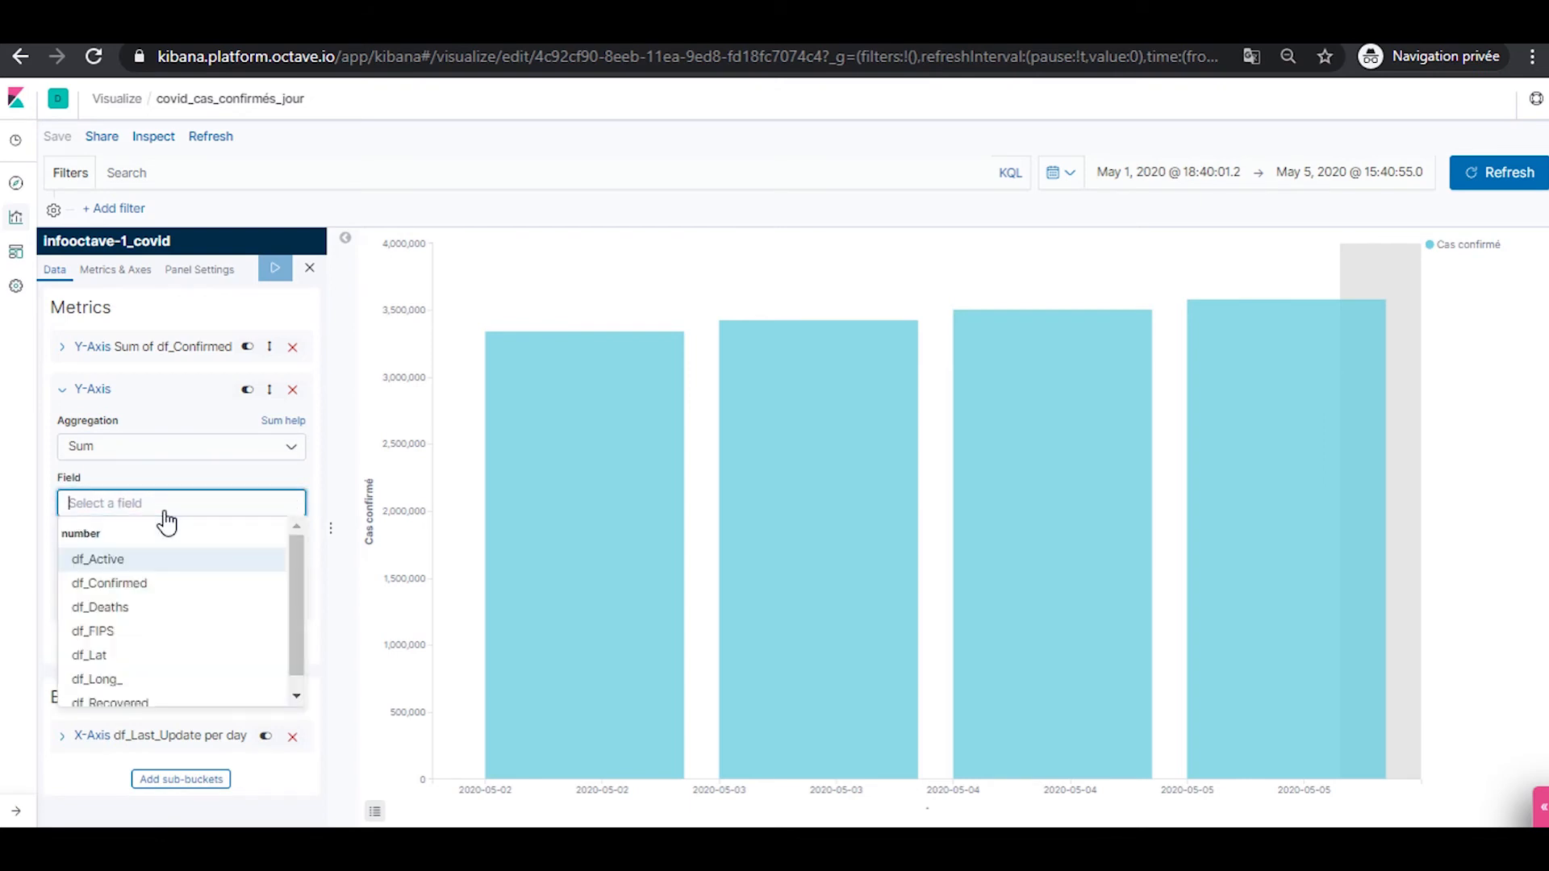
scroll(172, 667, "down", 1)
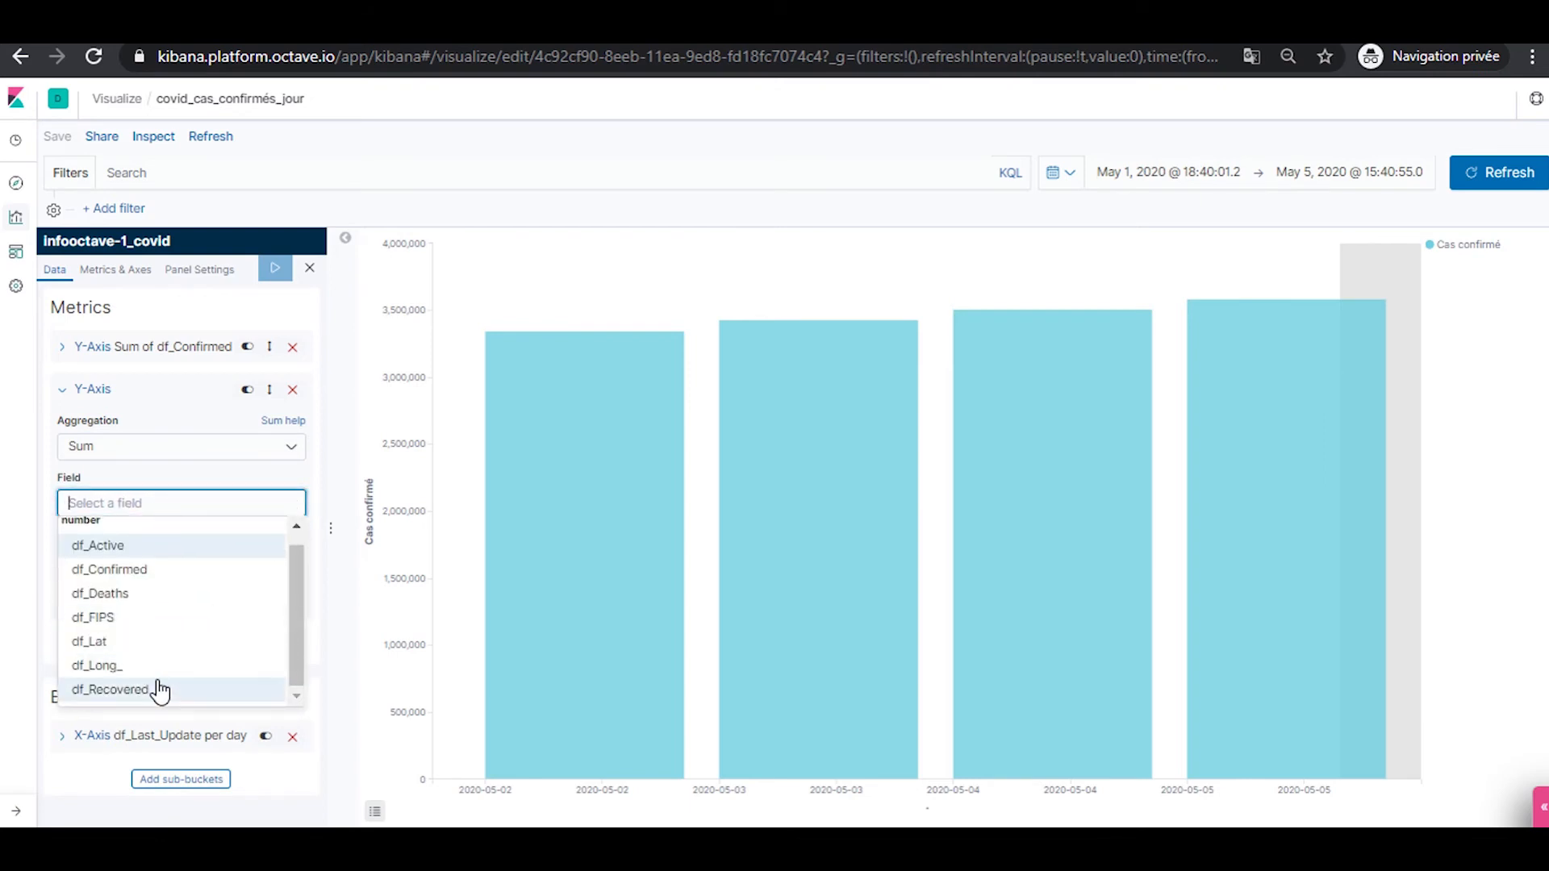
left_click(159, 690)
left_click(106, 578)
type("Guéris")
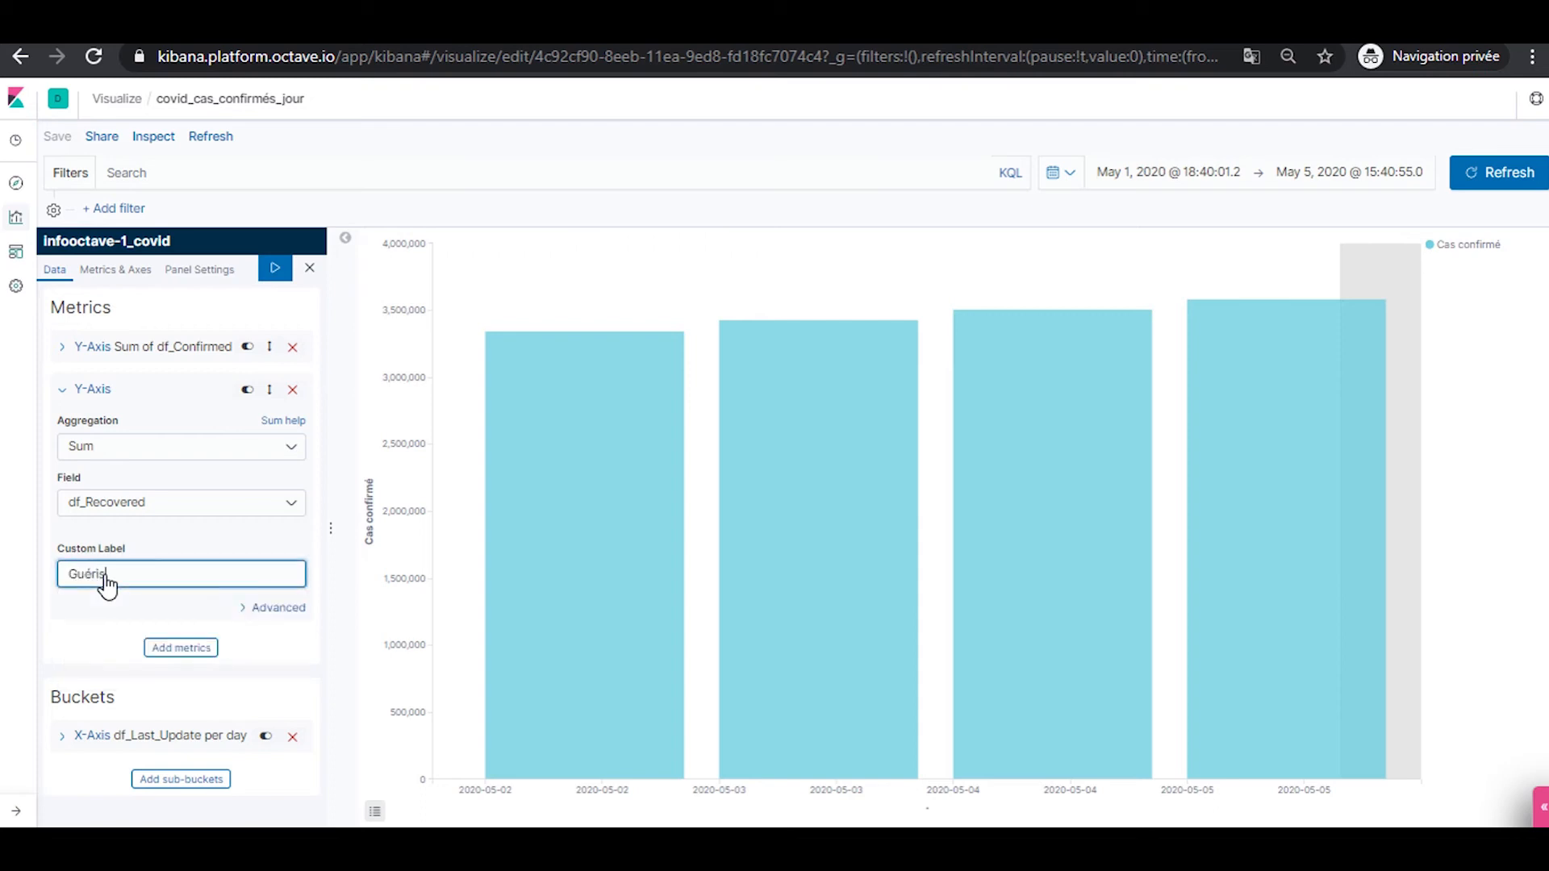
left_click(276, 277)
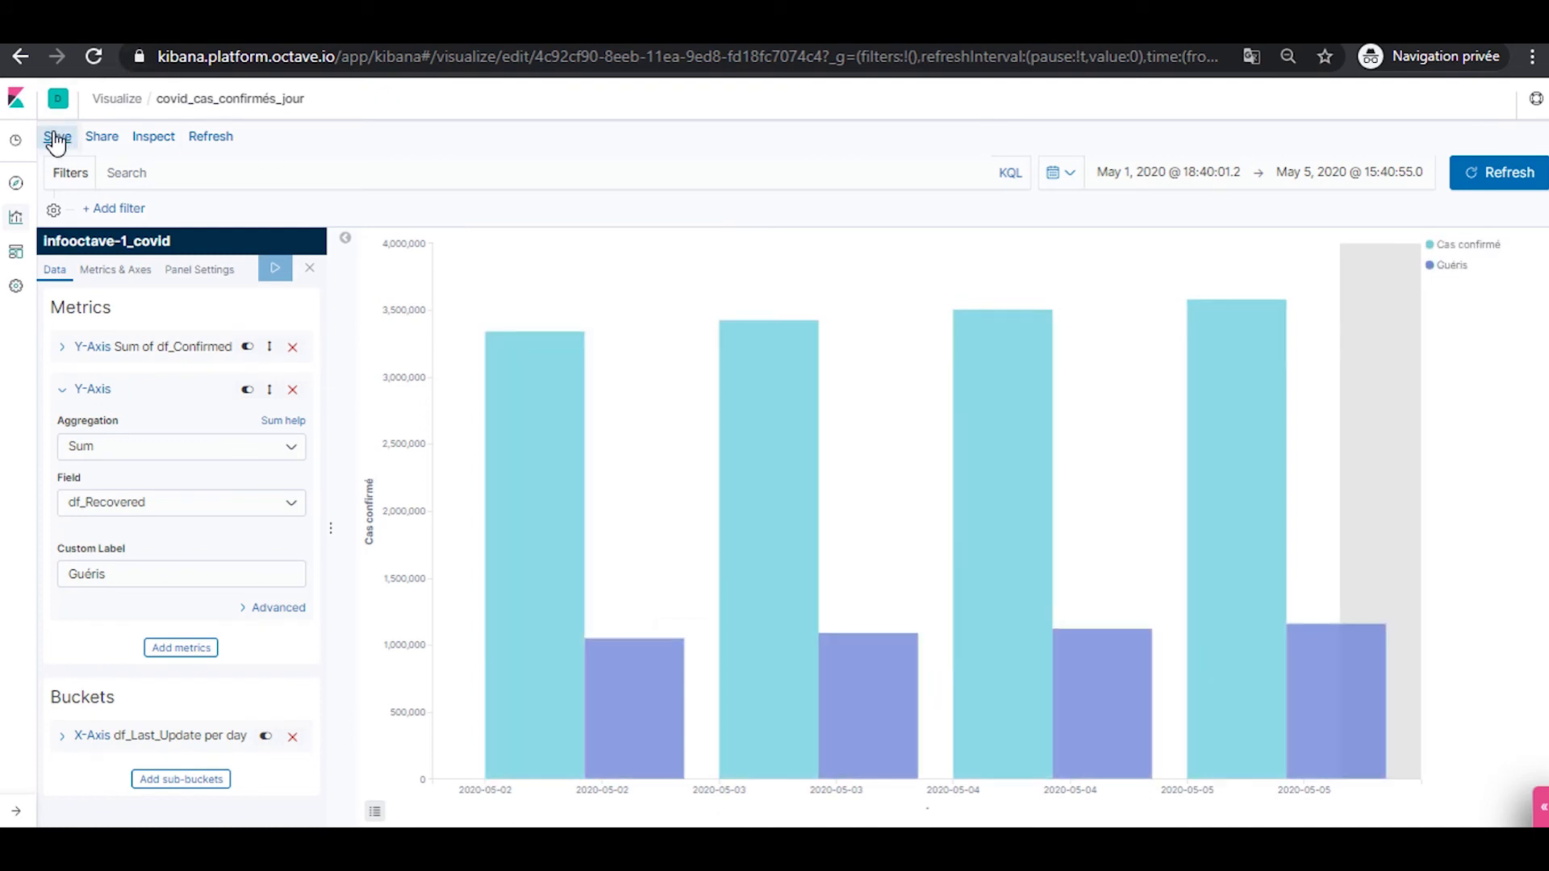
left_click(55, 137)
left_click(899, 531)
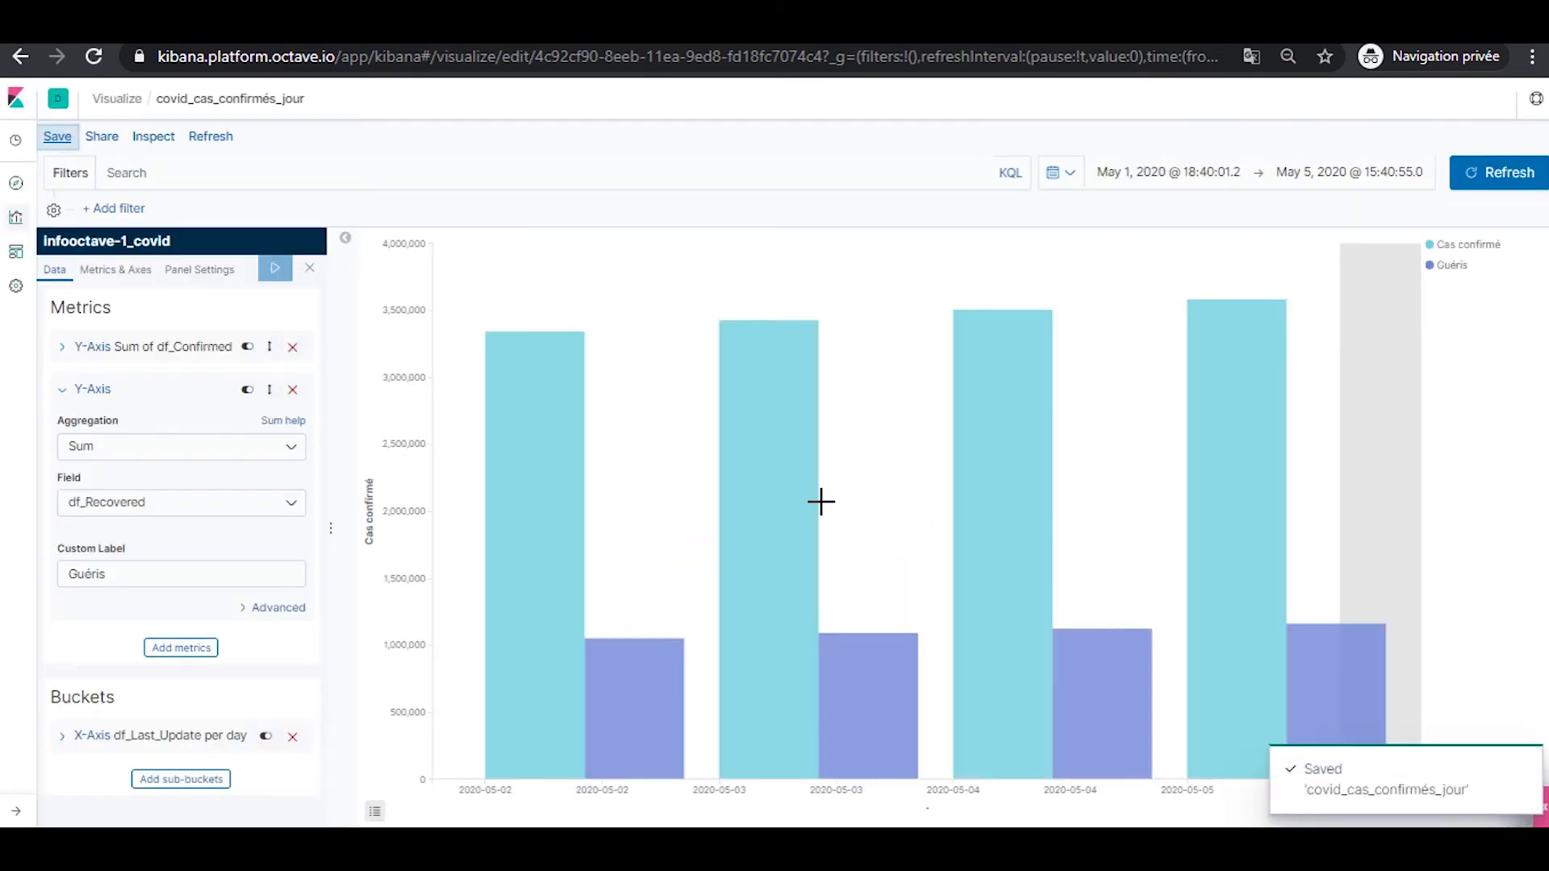
Create a new Metric visualization from the infooctave-1_covid index pattern
left_click(117, 97)
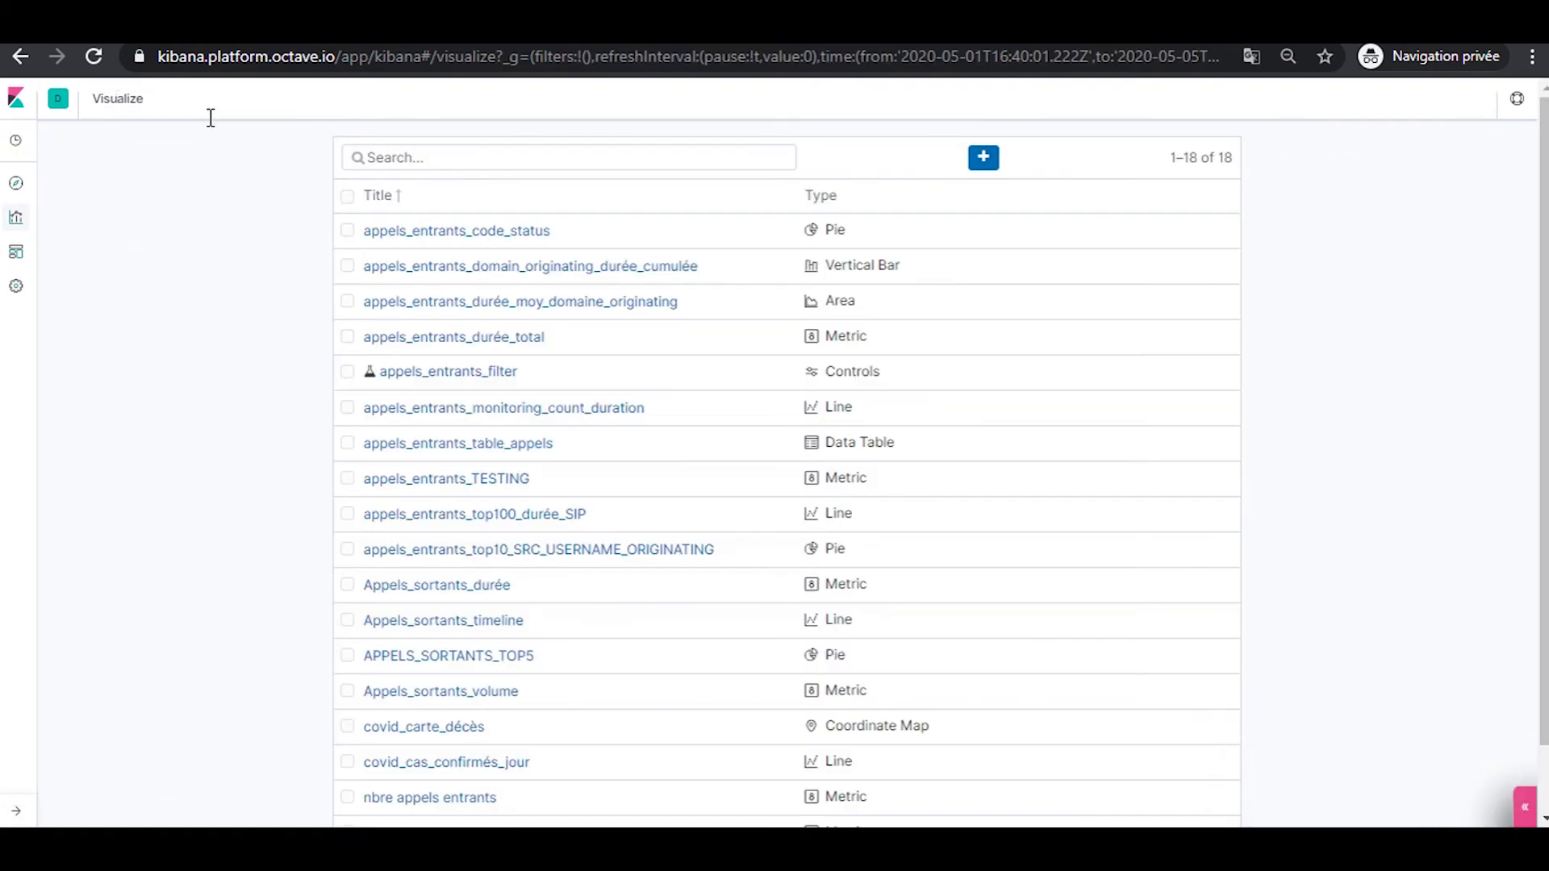
left_click(984, 159)
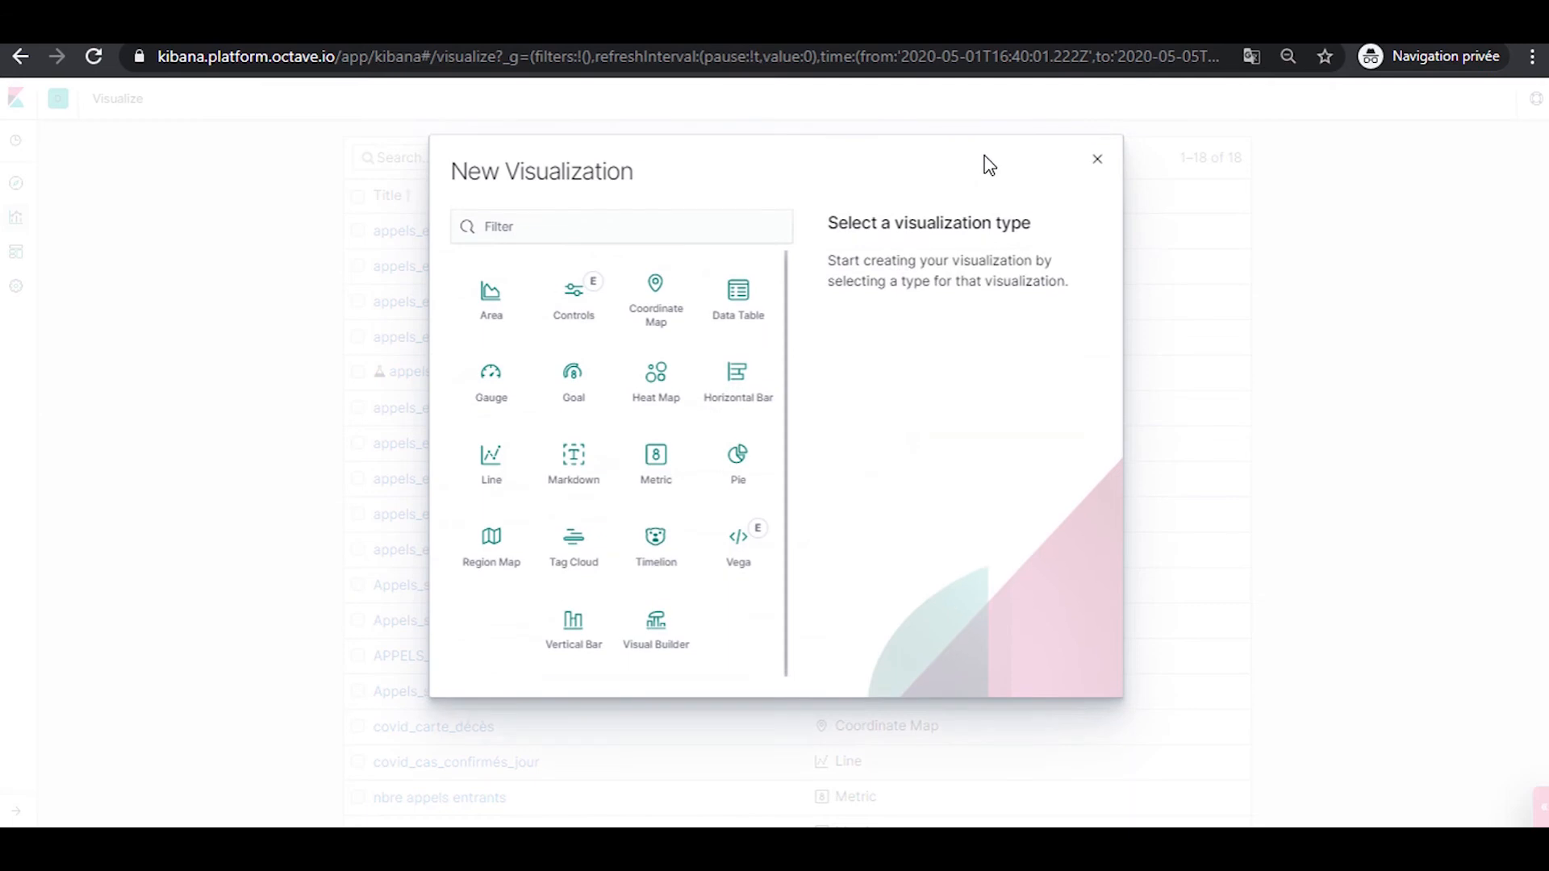
left_click(655, 478)
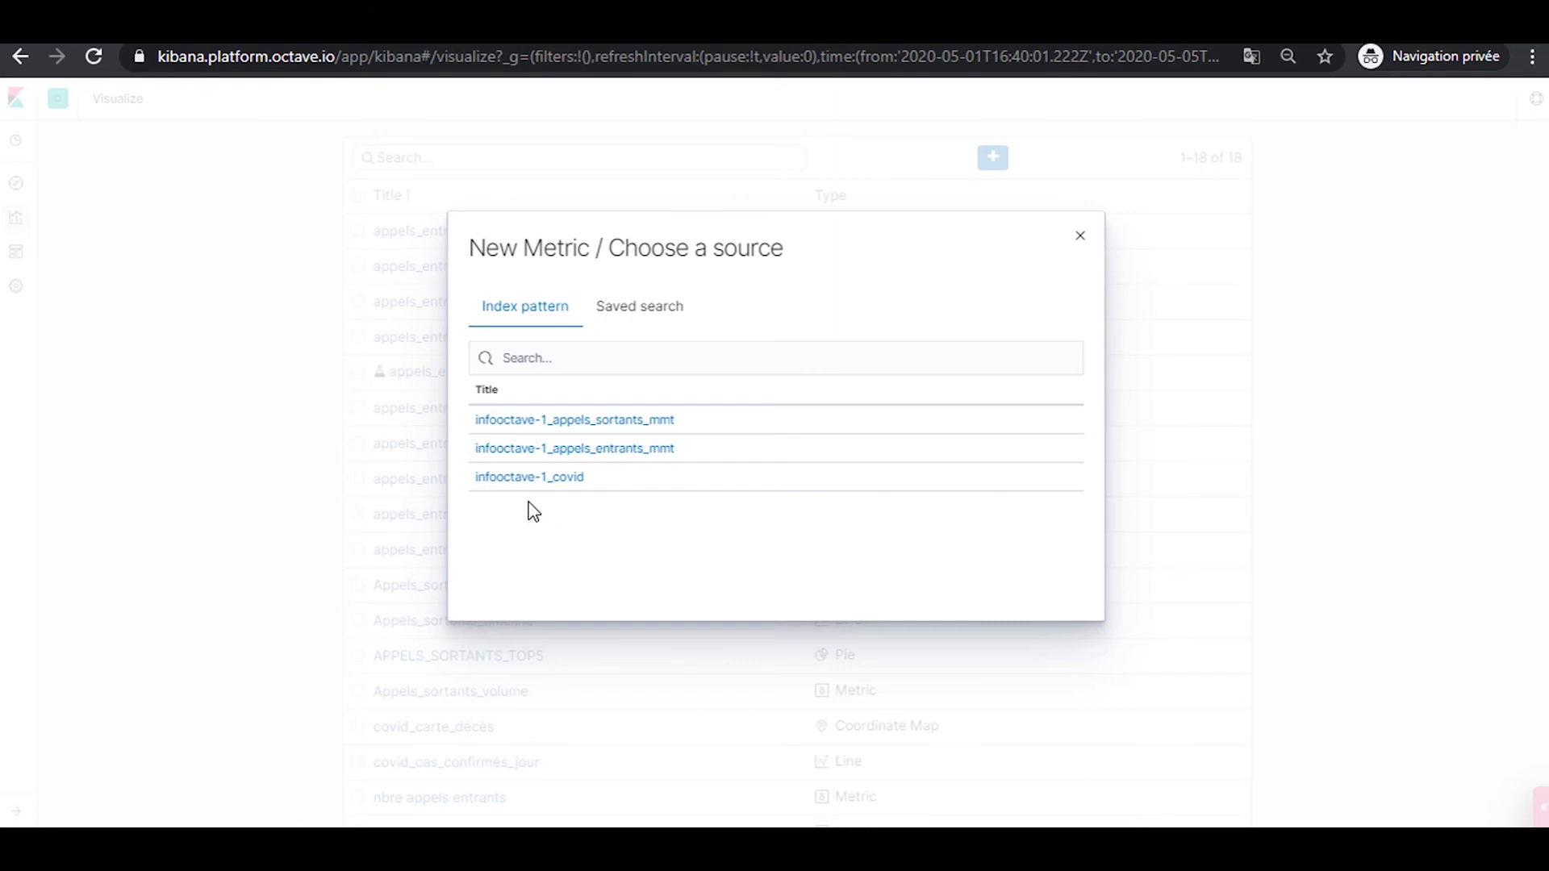
left_click(542, 480)
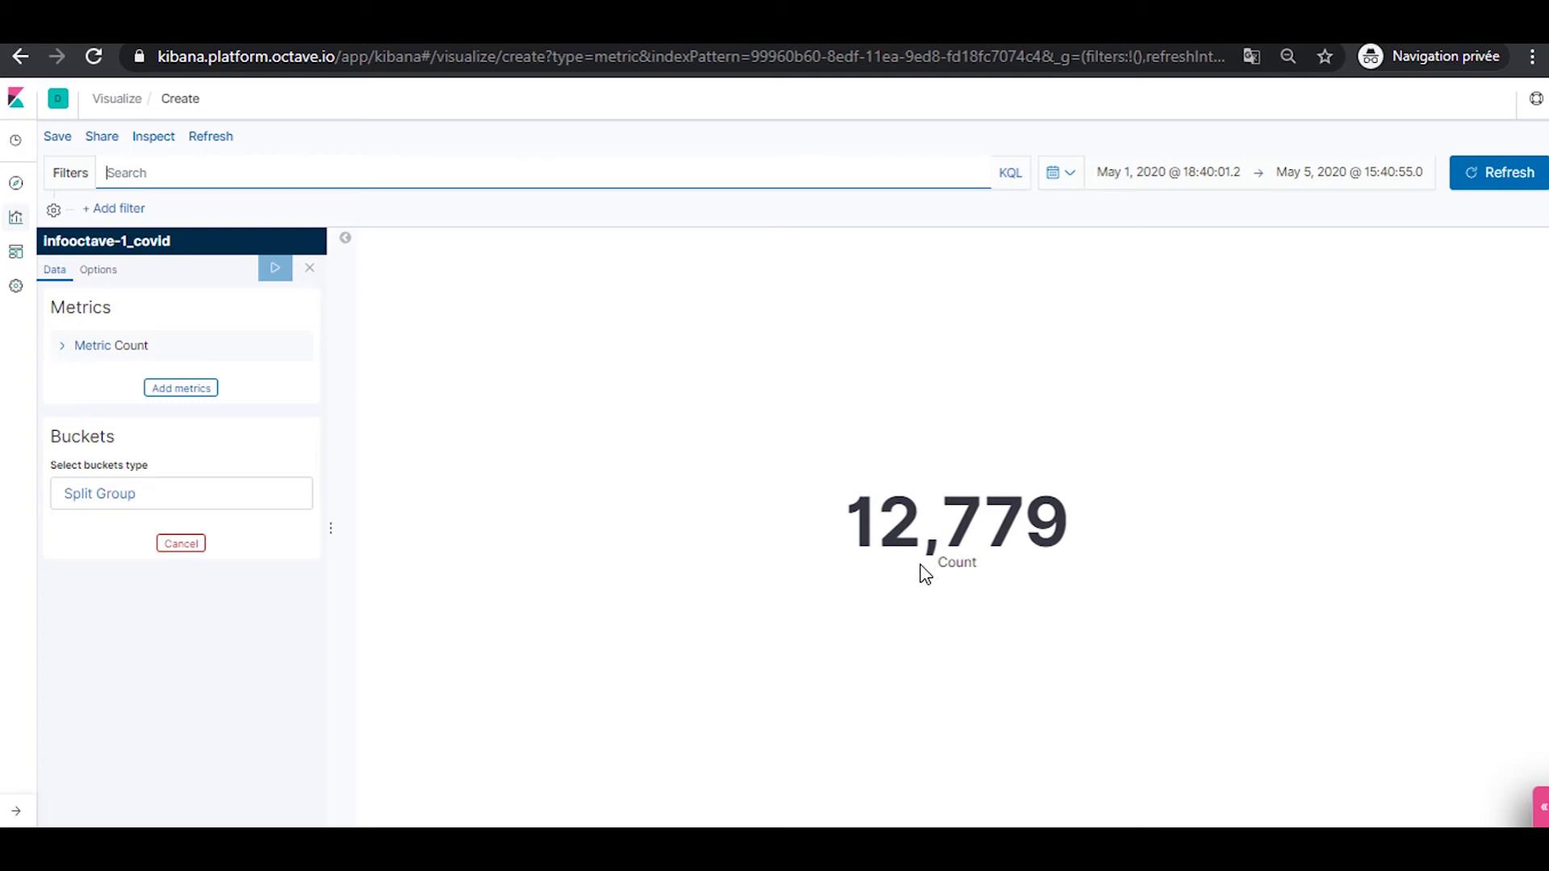
Set the metric to the Max aggregation of df_Deaths, leave its custom label empty, and apply the change
left_click(75, 349)
left_click(90, 409)
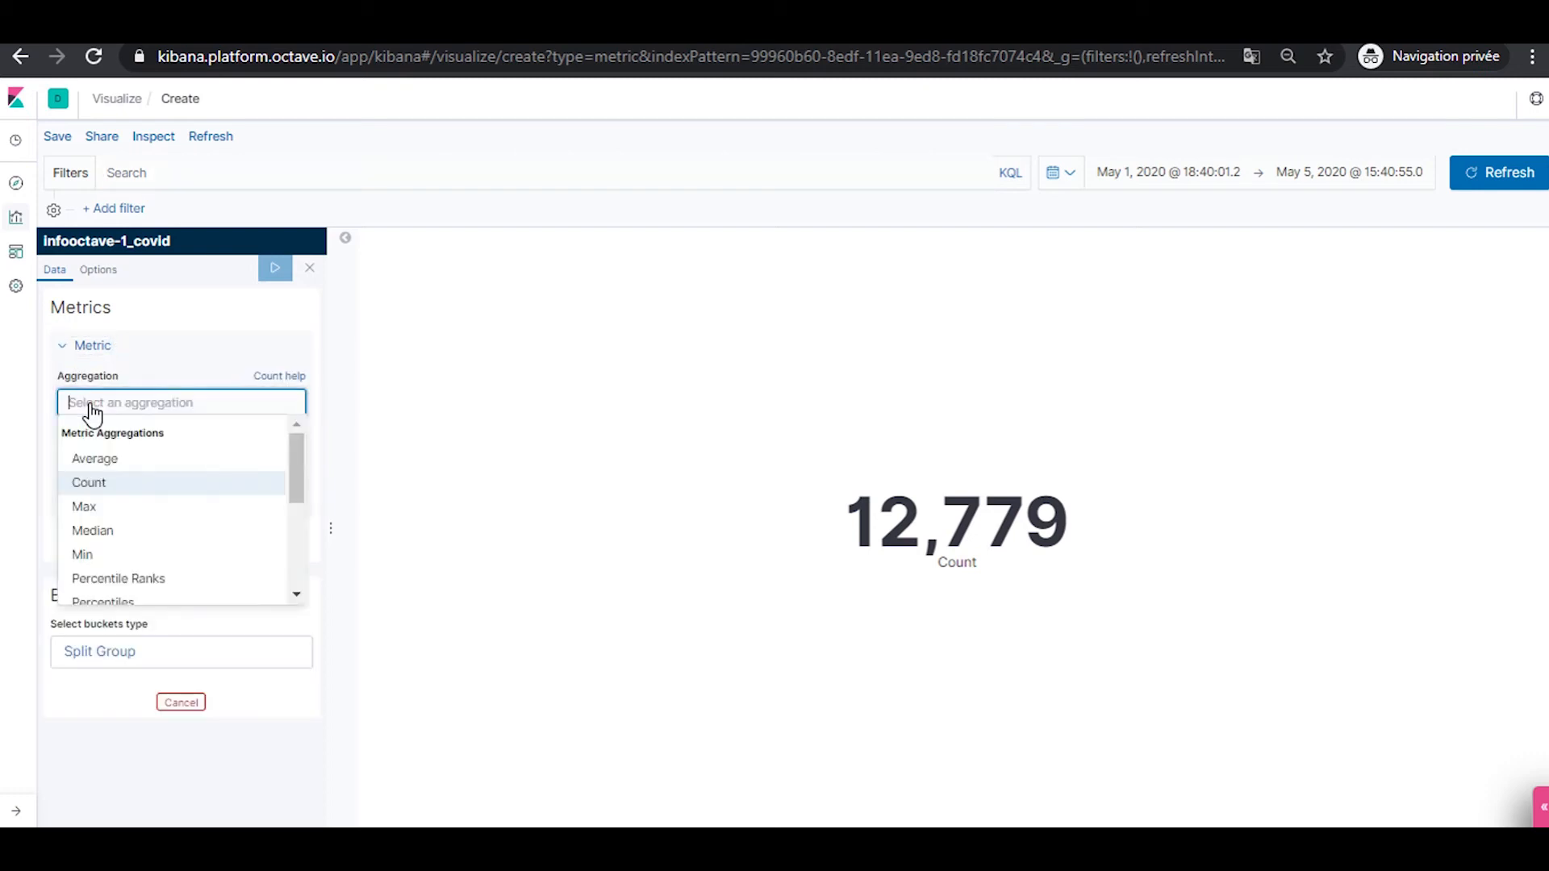
left_click(149, 510)
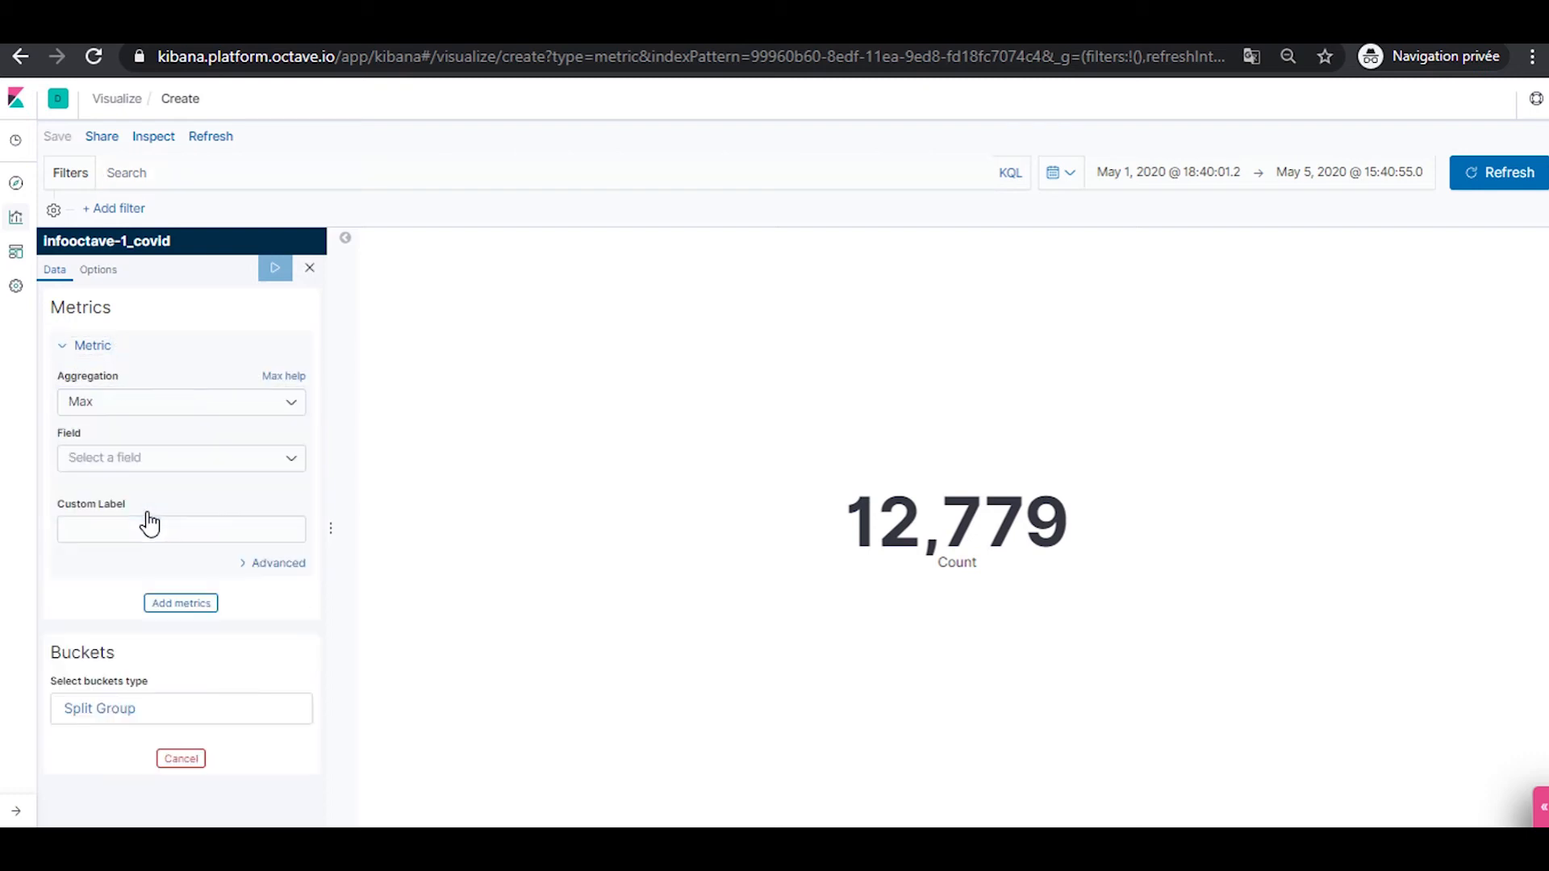
left_click(168, 471)
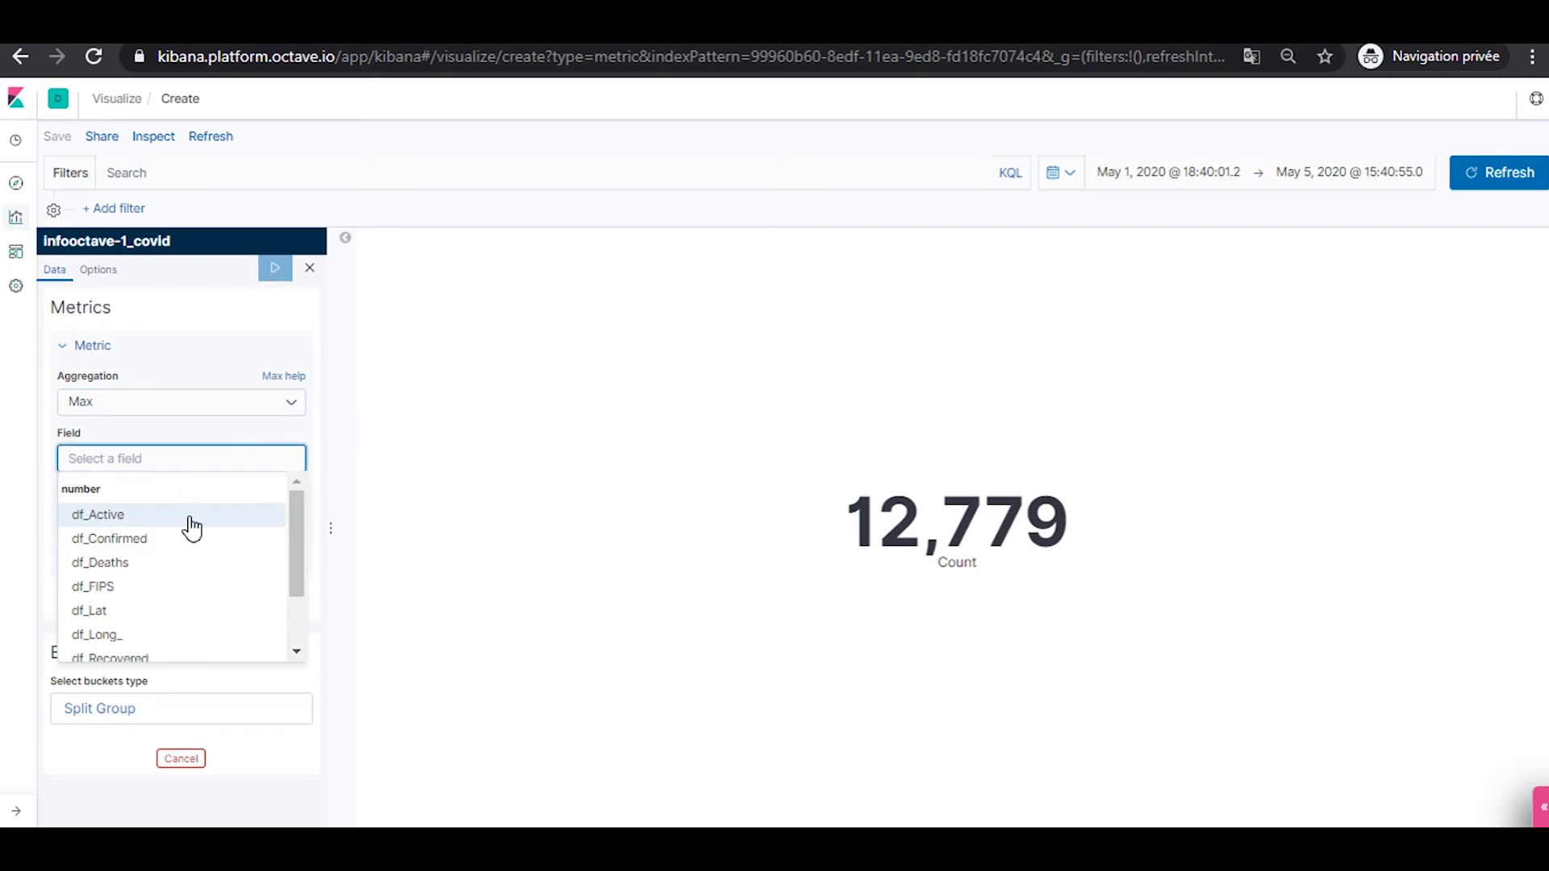
left_click(153, 577)
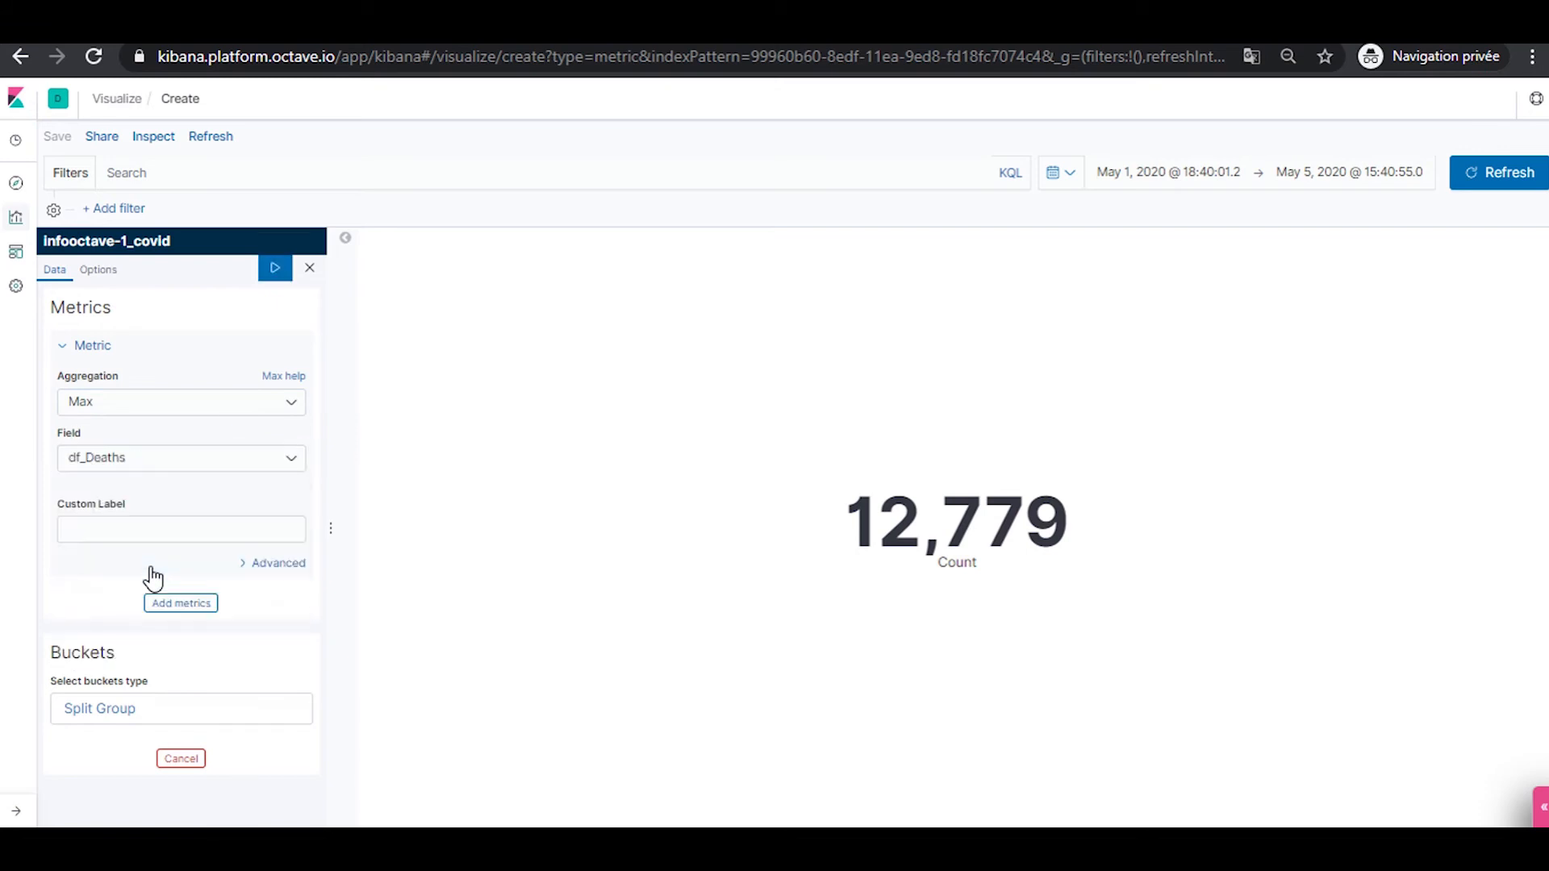
left_click(229, 533)
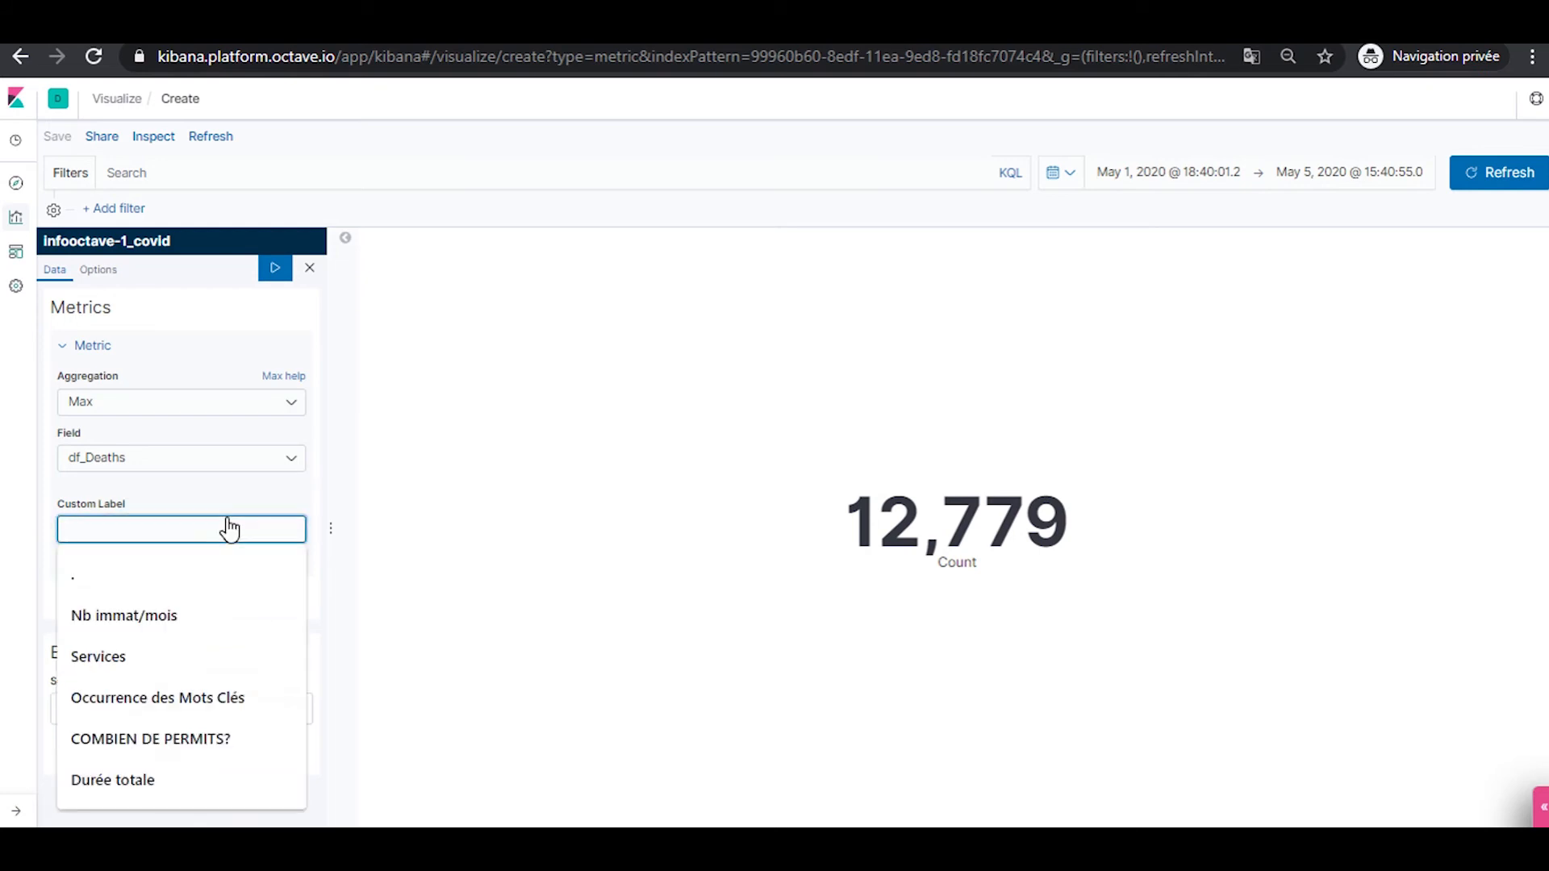
left_click(375, 571)
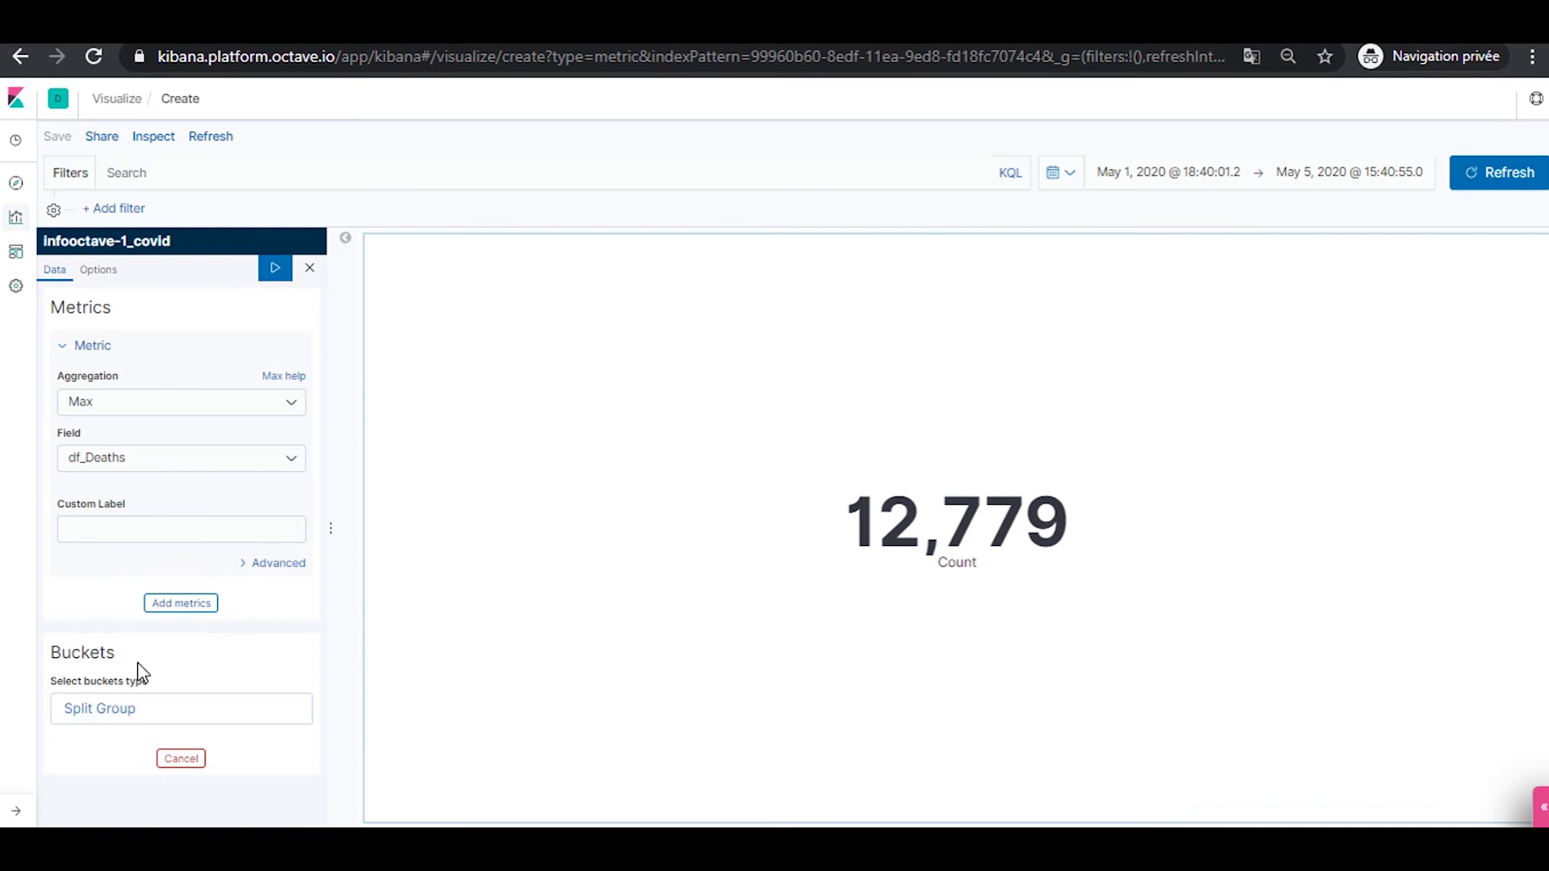
left_click(275, 268)
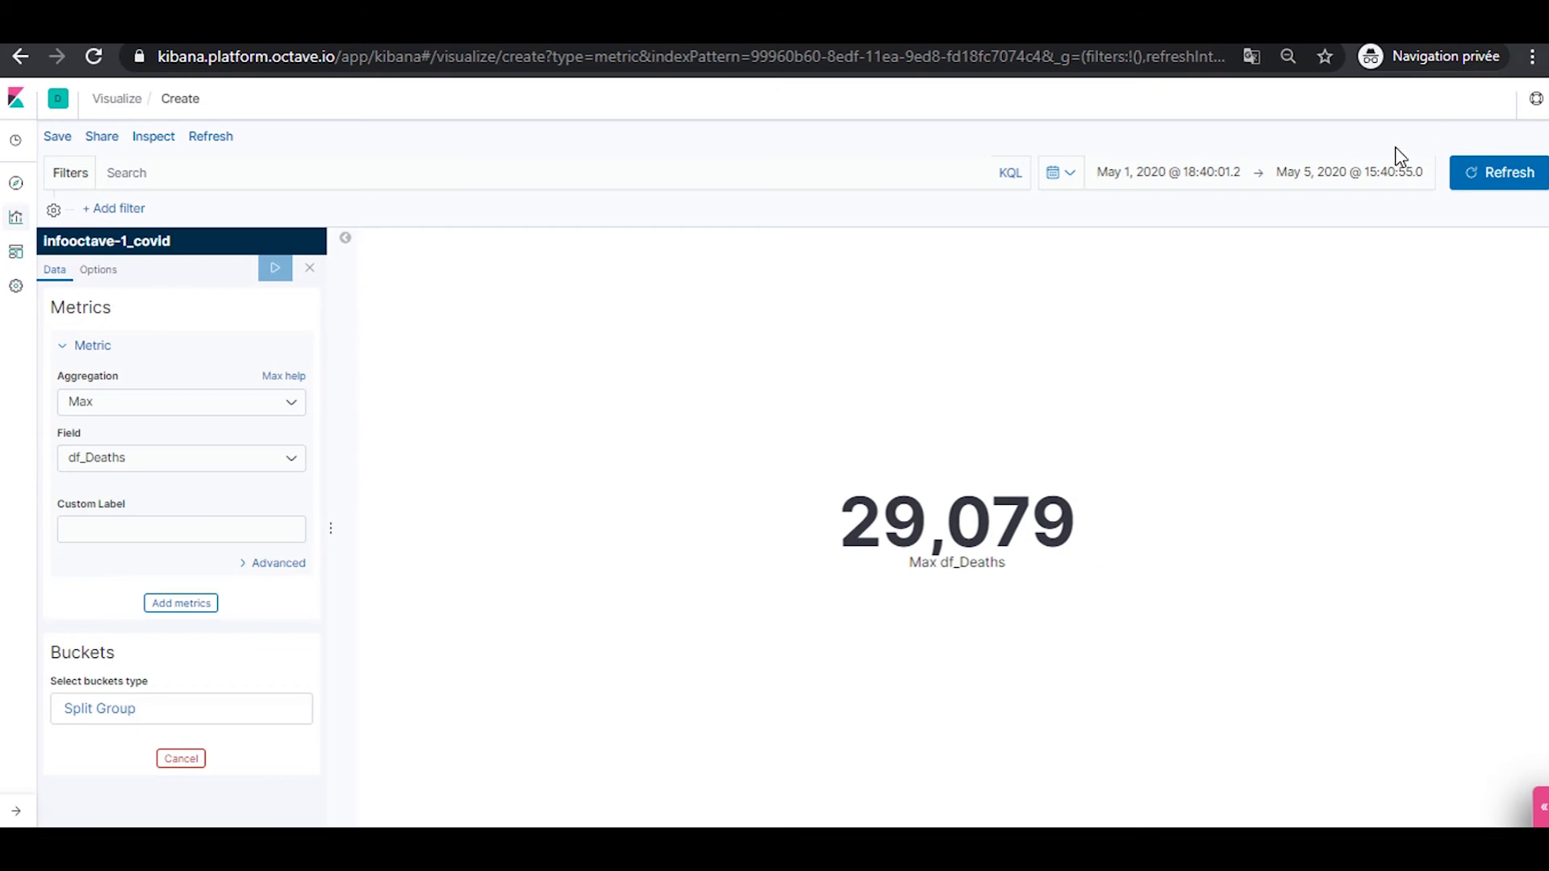
Split the metric into groups with a Terms aggregation on df_Combined_Key.keyword, and apply the change
left_click(100, 710)
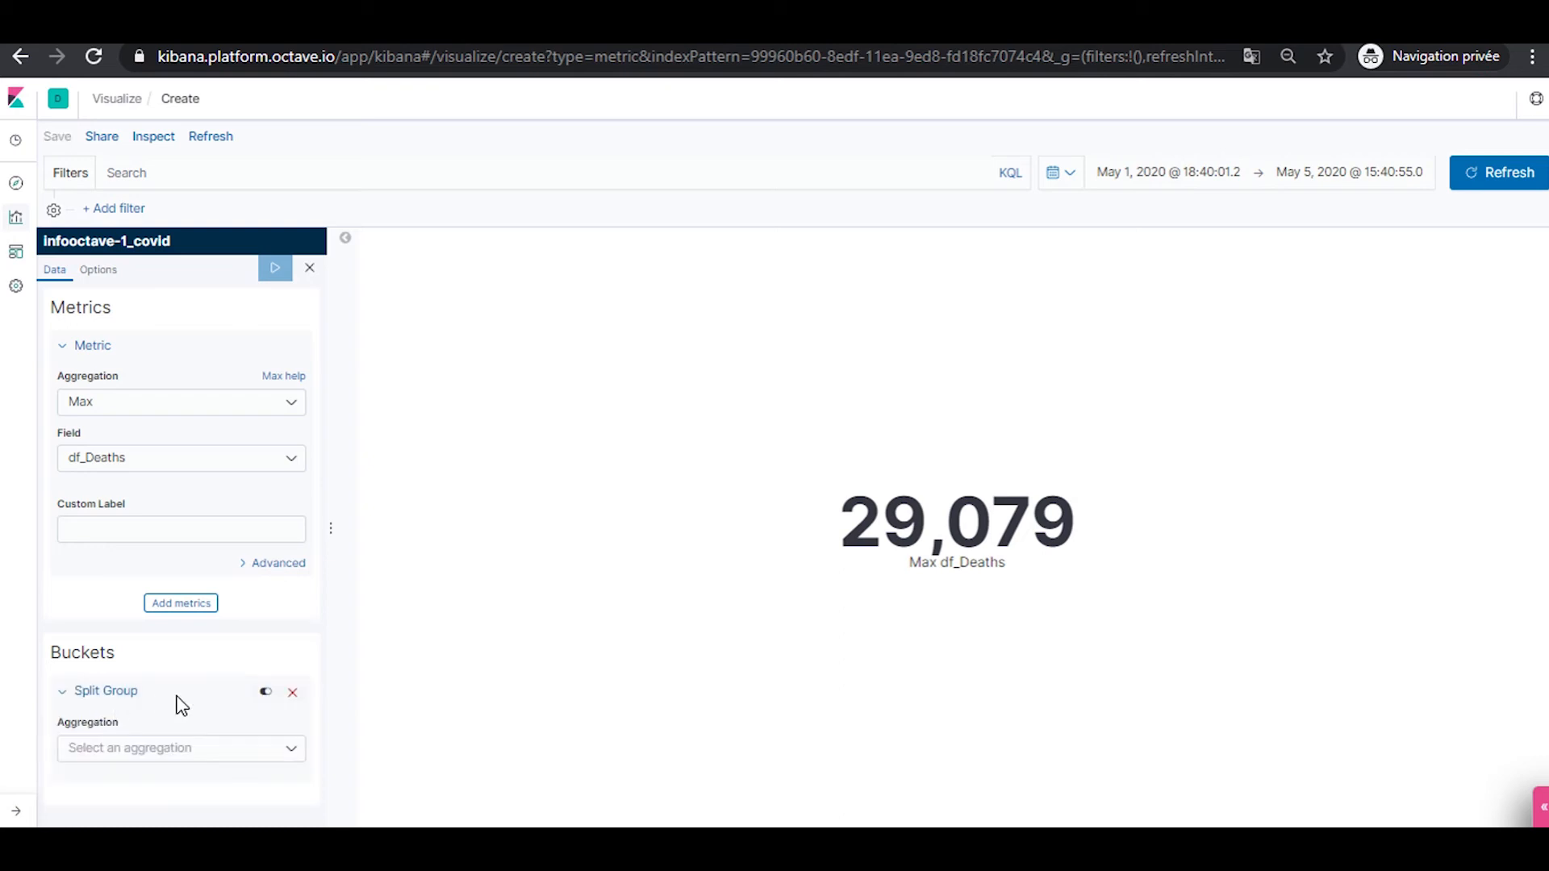
left_click(183, 747)
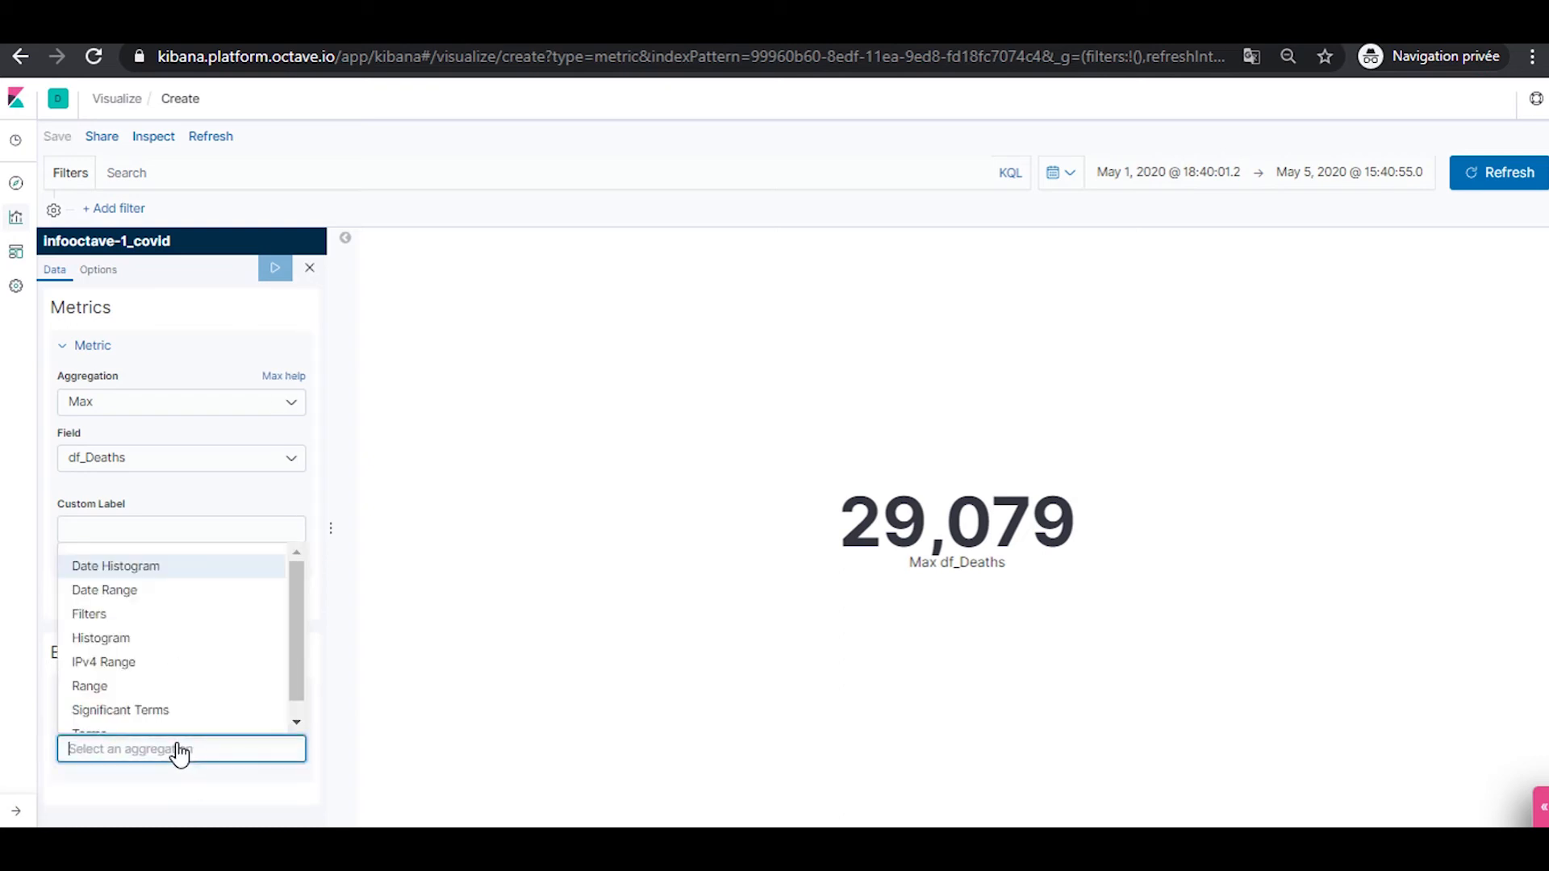
scroll(293, 607, "down", 1)
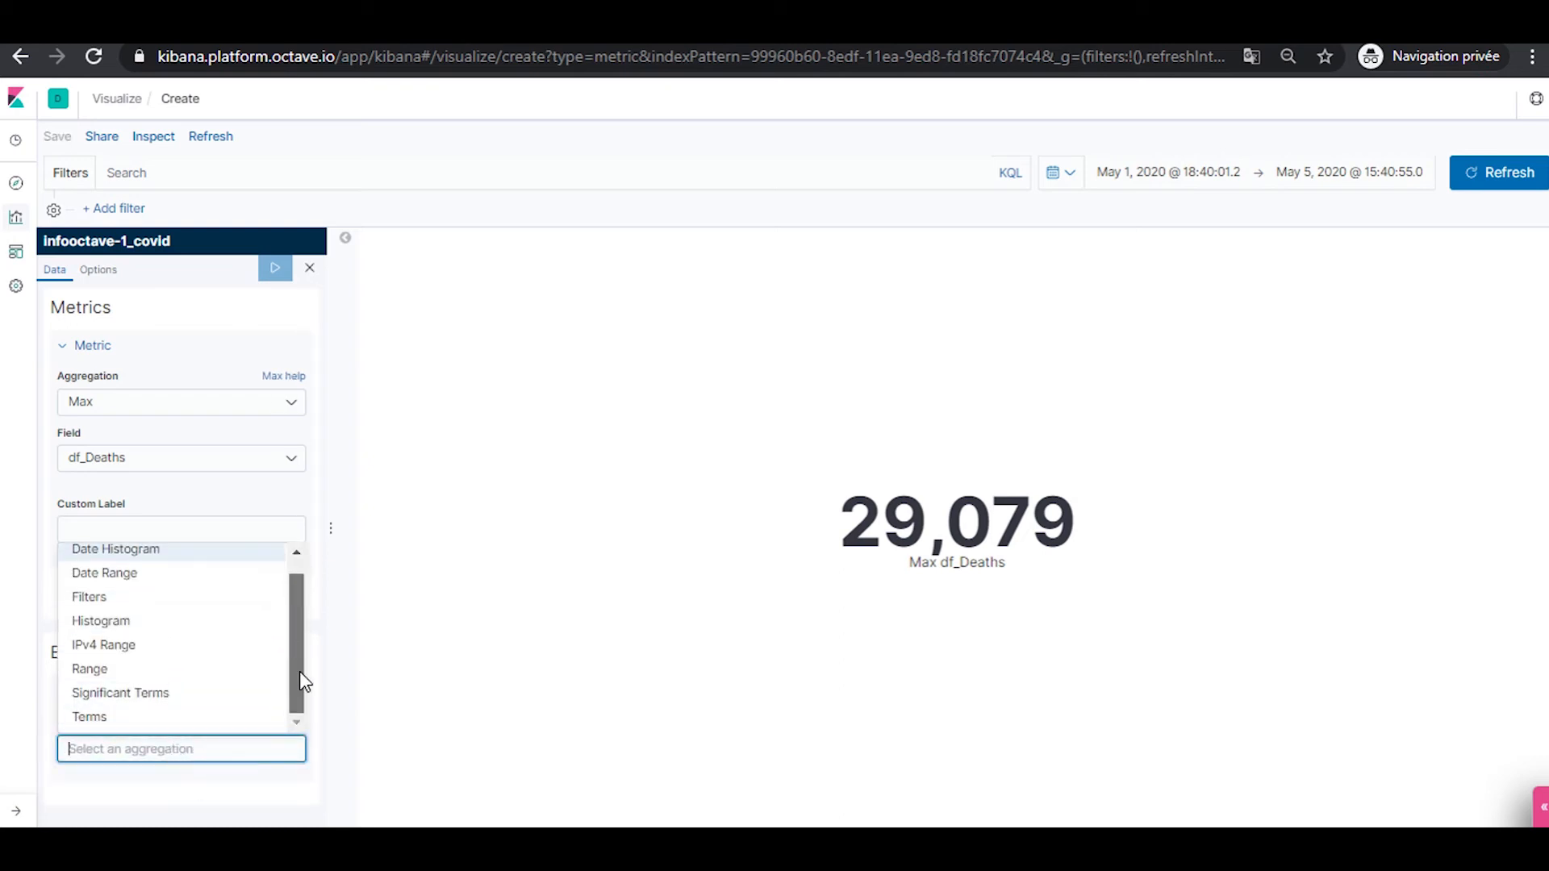
left_click(175, 718)
scroll(175, 712, "down", 2)
scroll(176, 711, "down", 1)
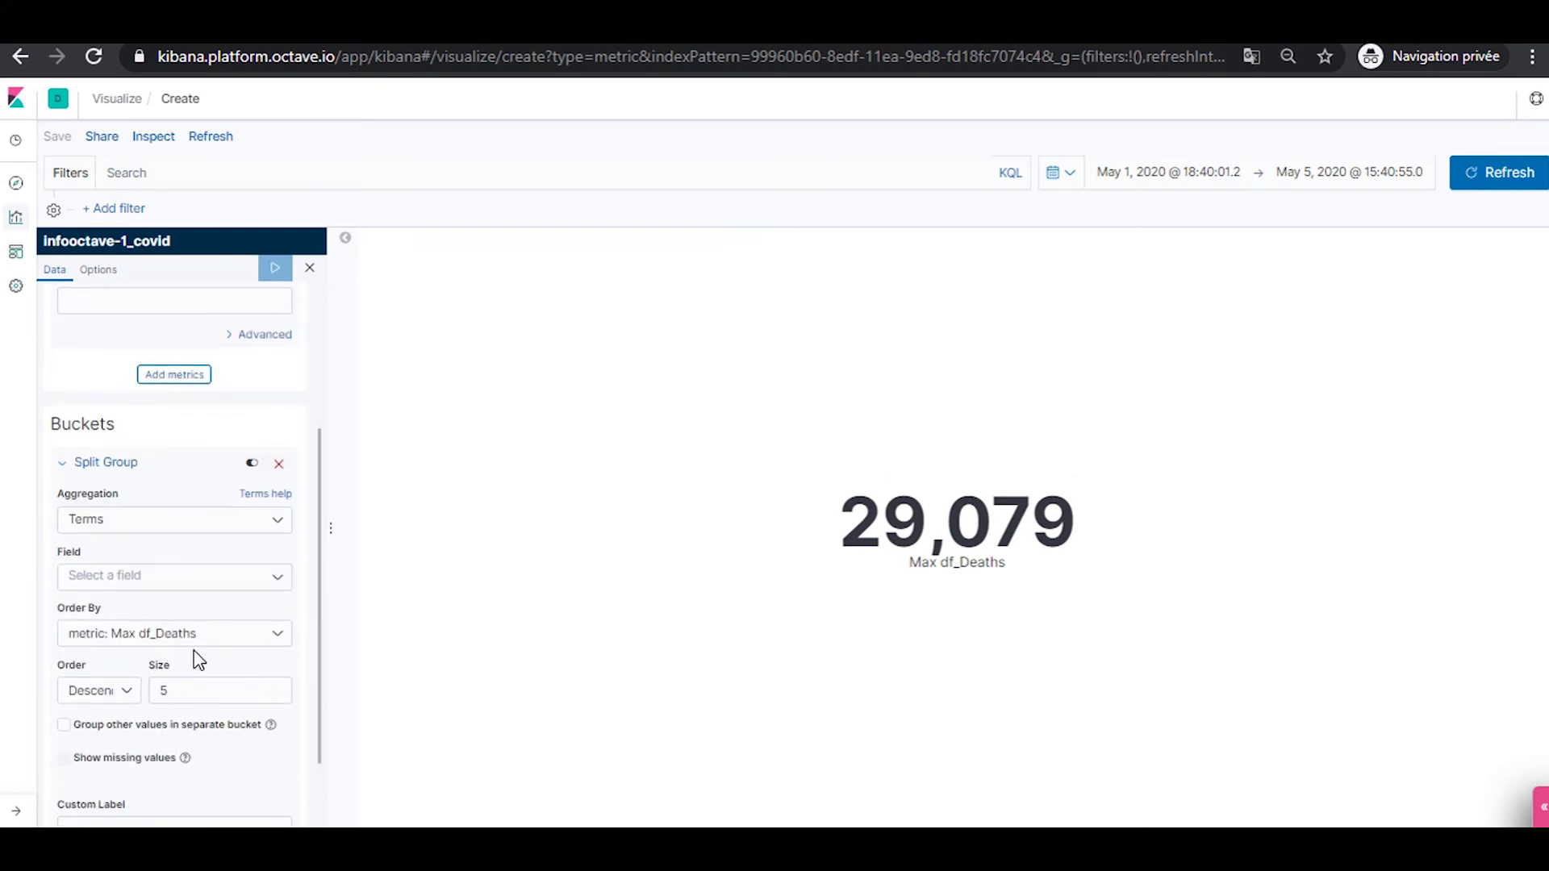
left_click(234, 582)
mouse_move(288, 645)
left_mouse_down()
mouse_move(295, 681)
mouse_move(289, 668)
left_mouse_up()
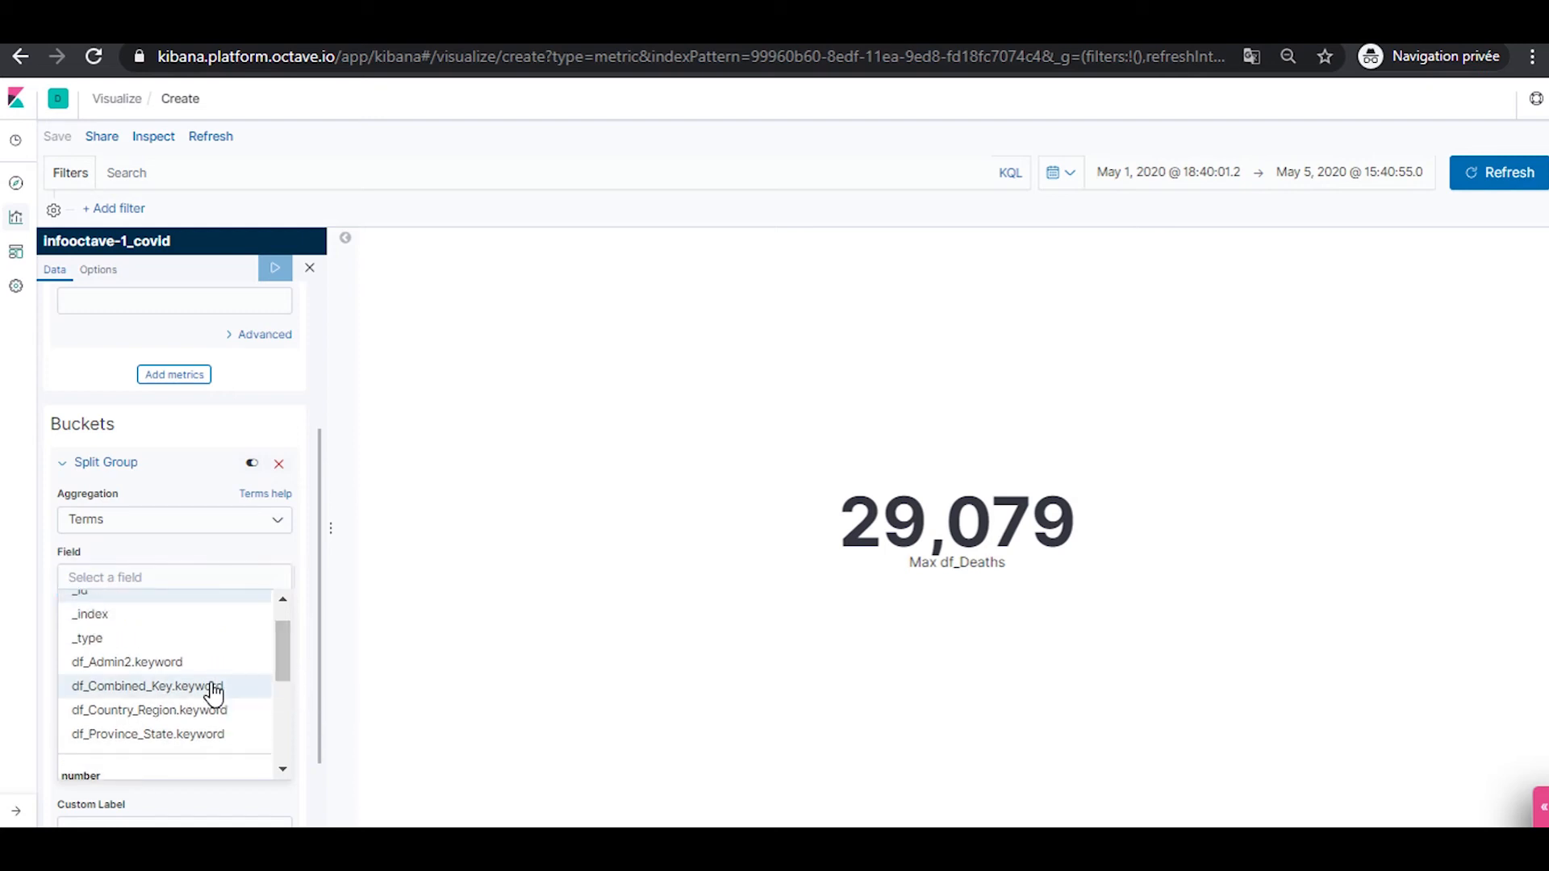
left_click(212, 688)
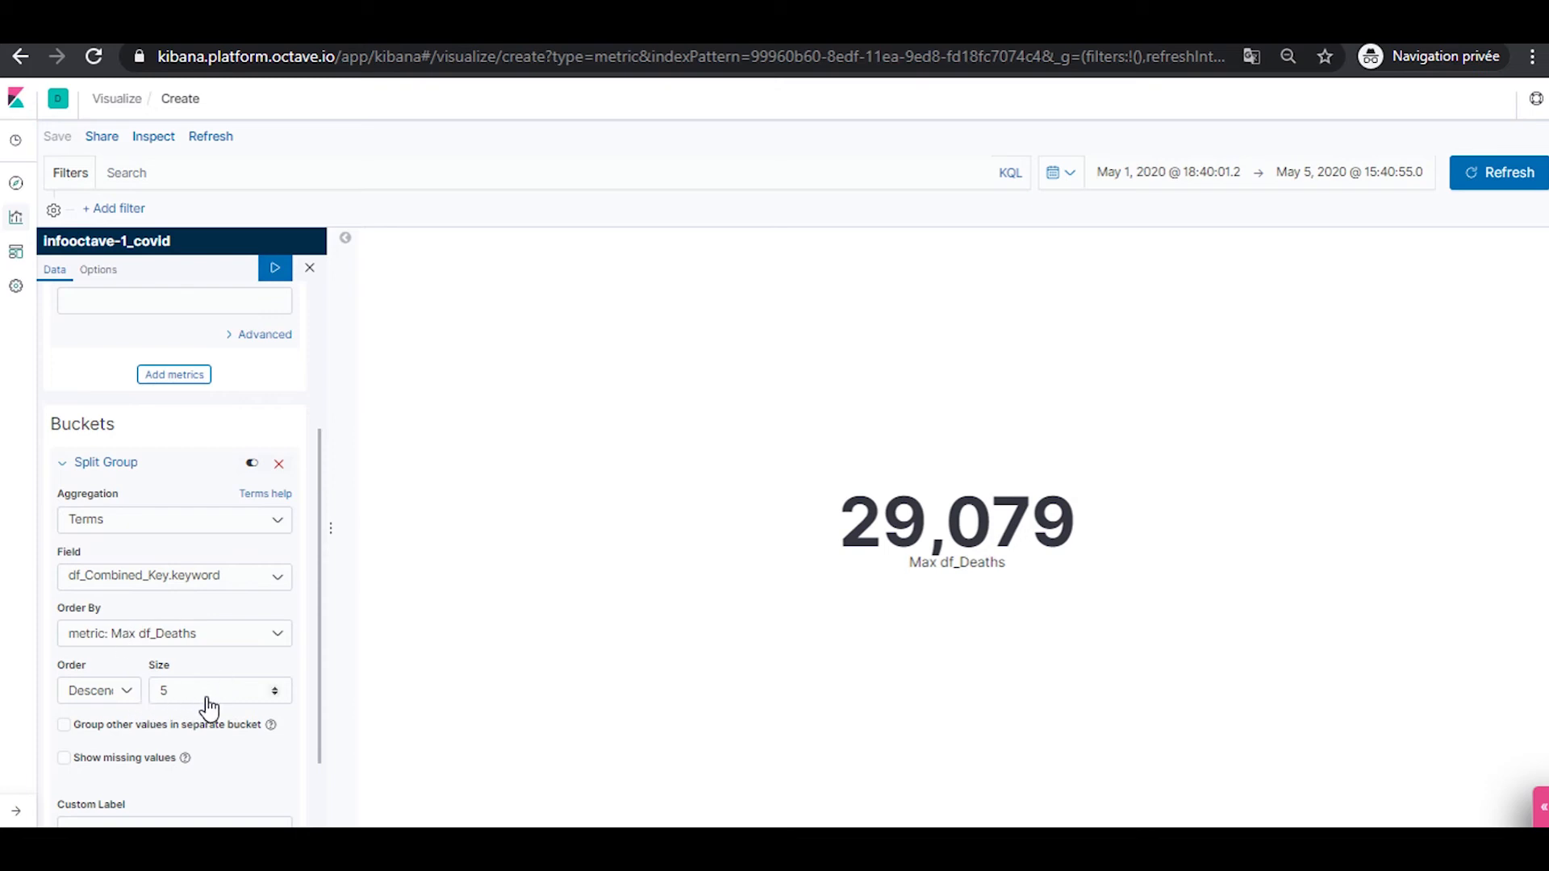
left_click(272, 274)
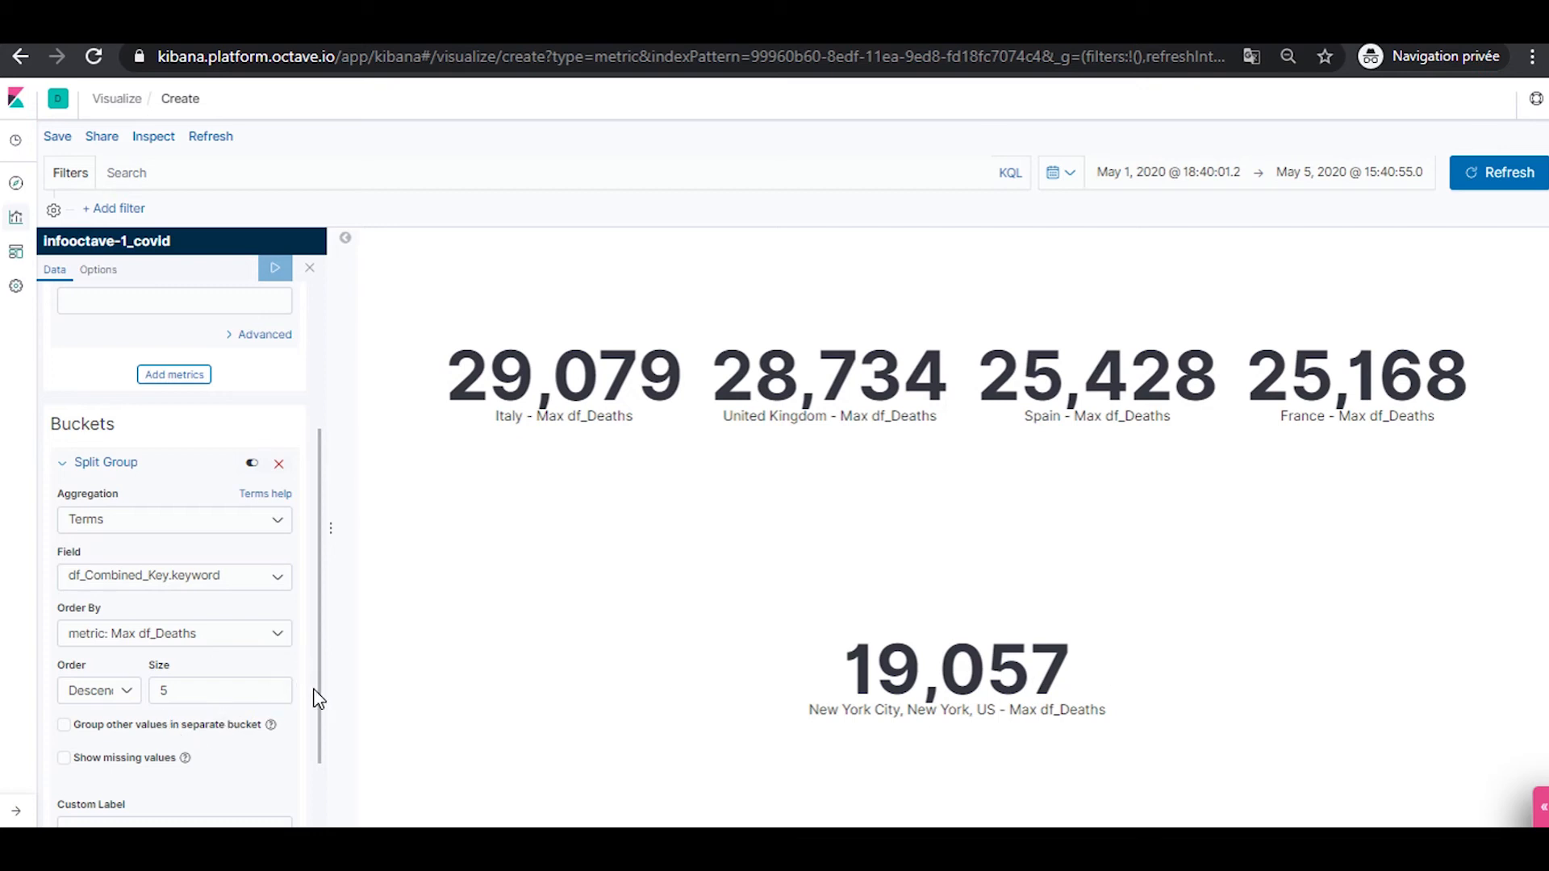
Give the df_Deaths metric the custom label "Décès" and apply the change
scroll(319, 700, "down", 1)
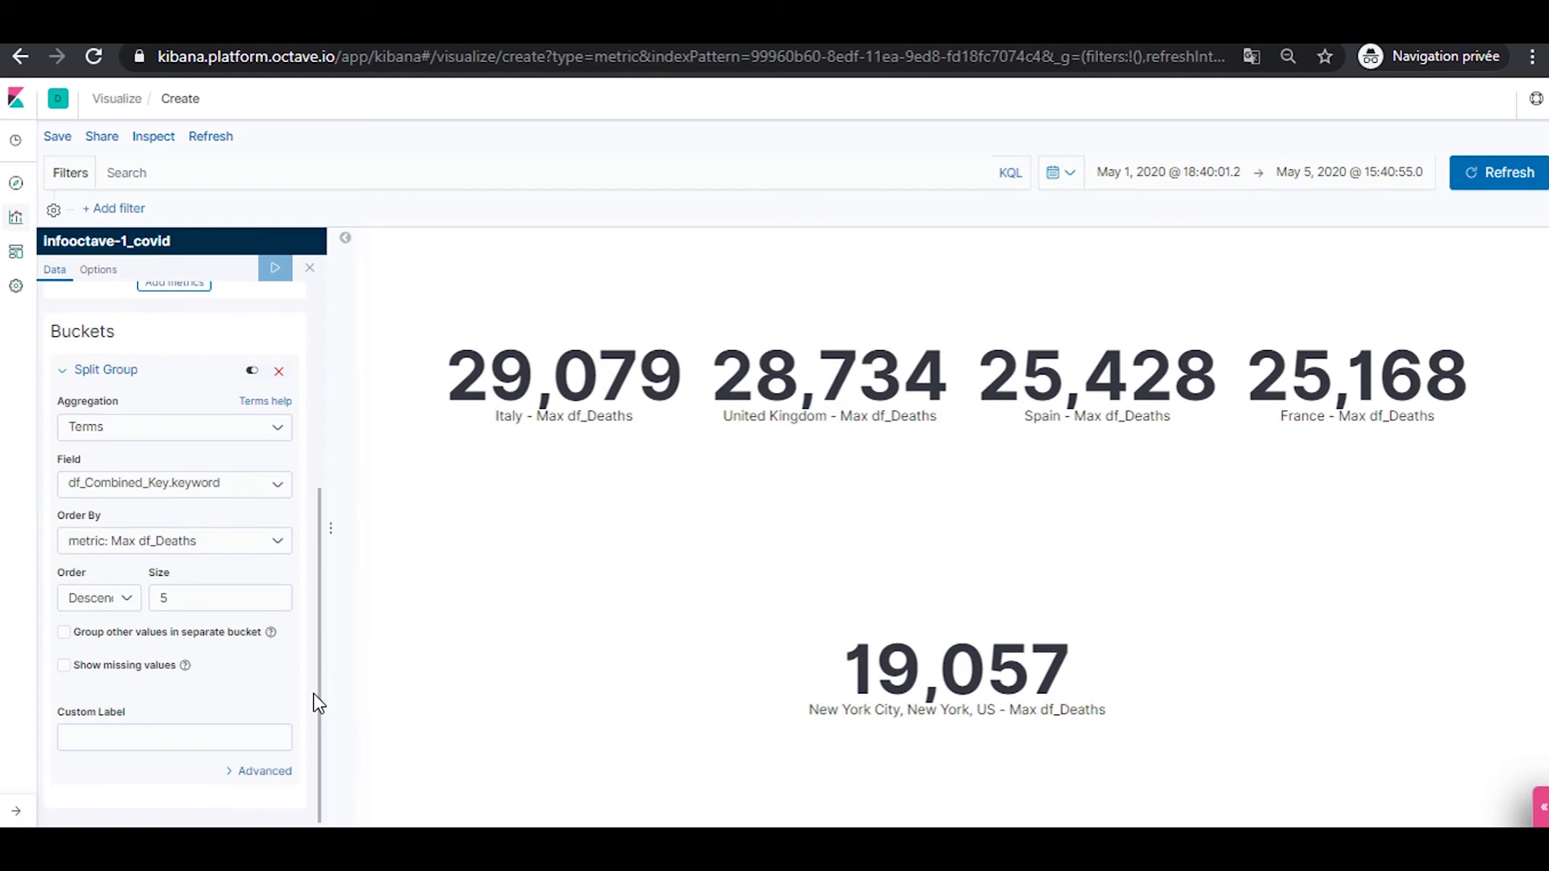
scroll(313, 694, "up", 4)
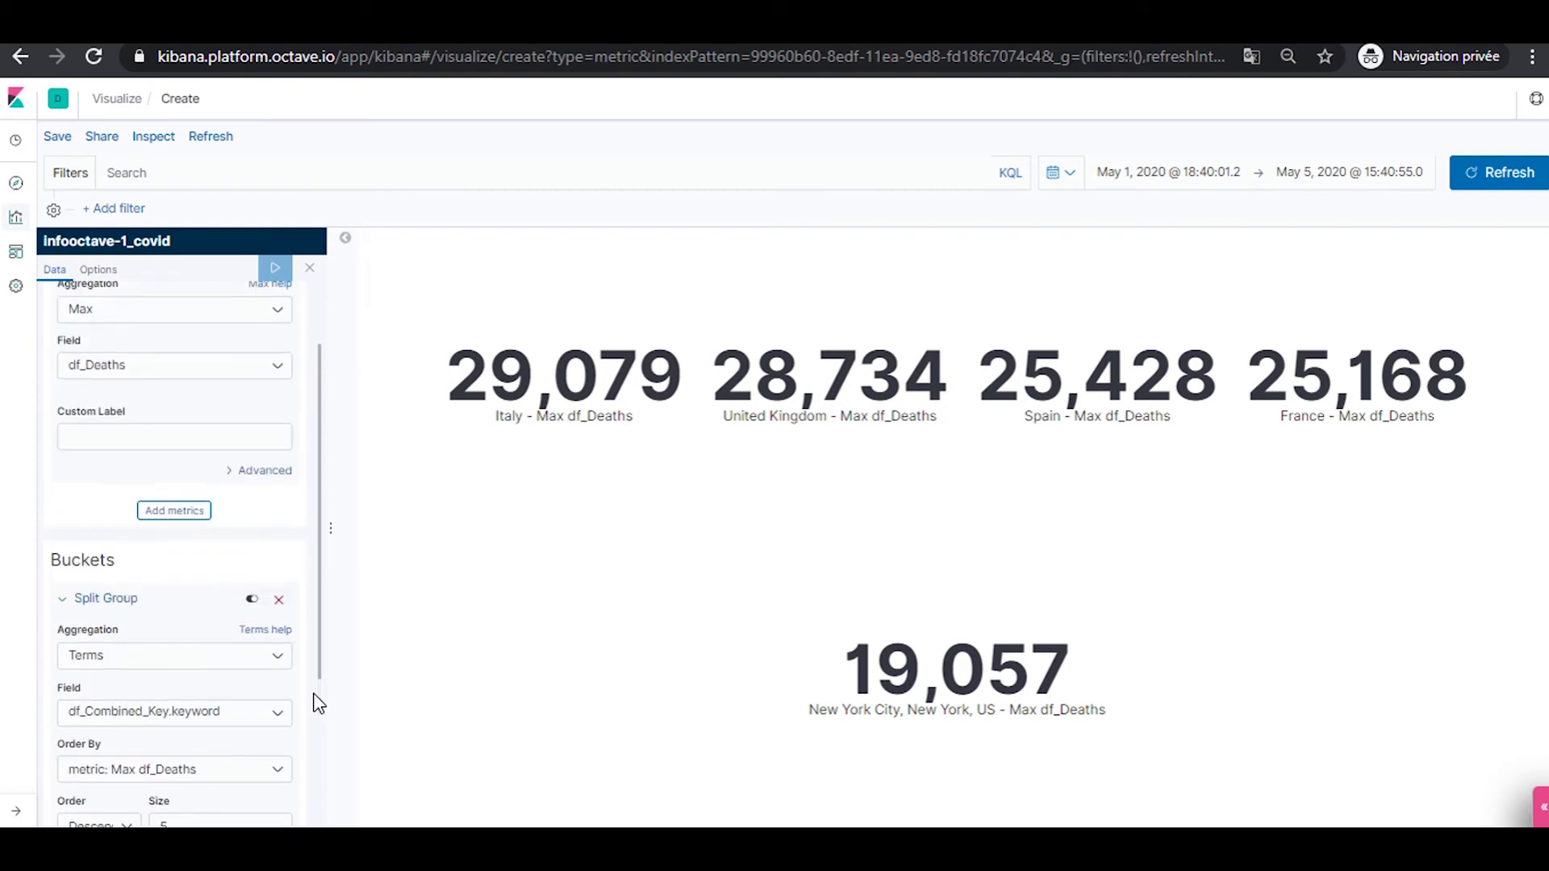
left_click(126, 534)
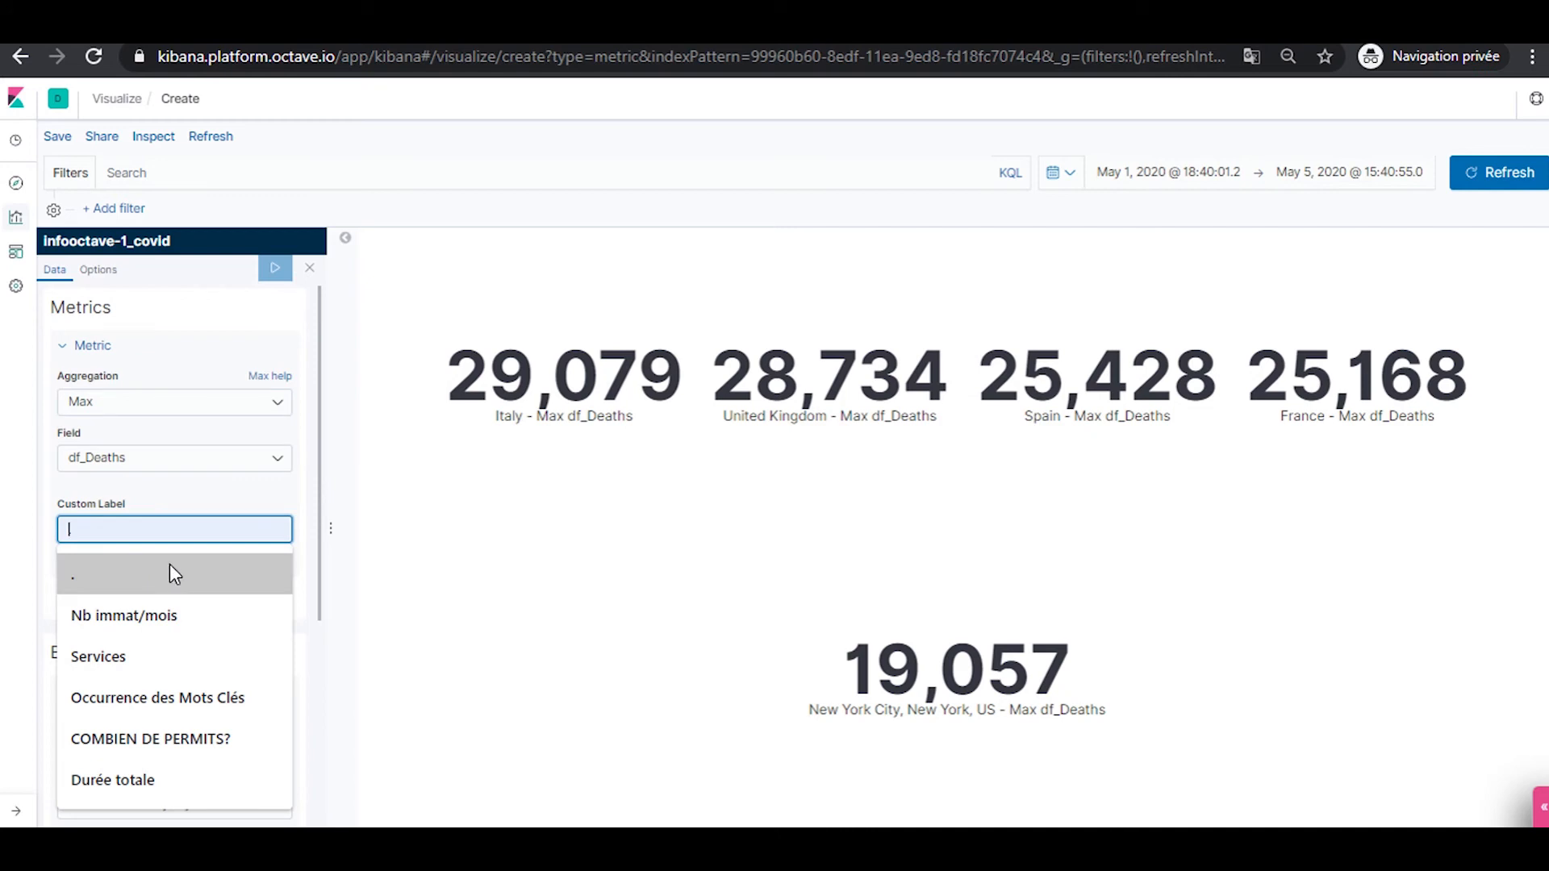
type("Décés")
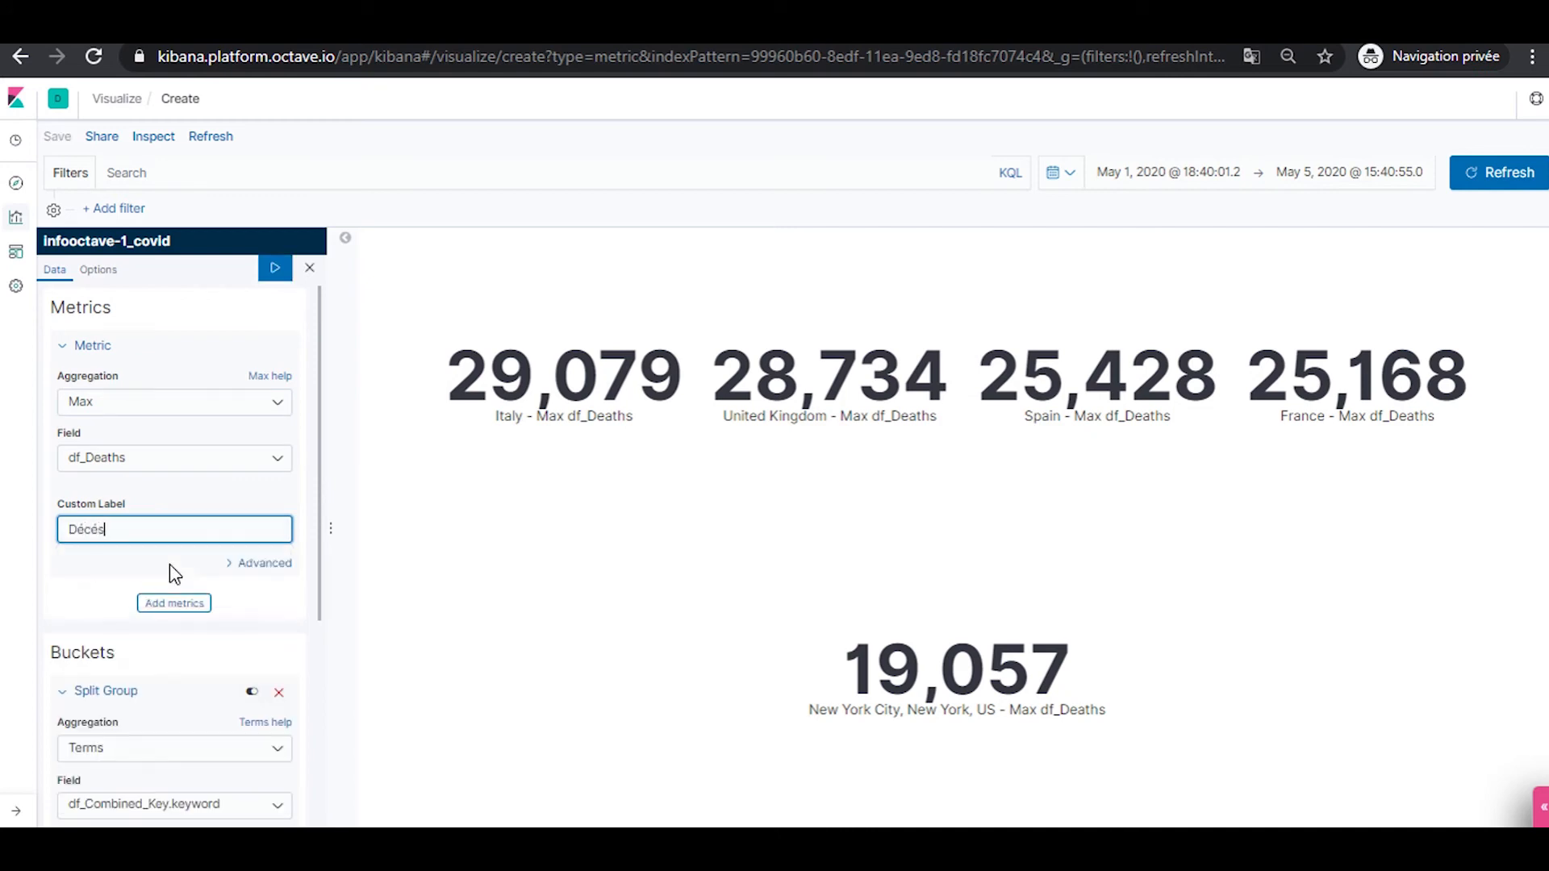
key("BackSpace")
key("BackSpace")
type("ès")
left_click(269, 275)
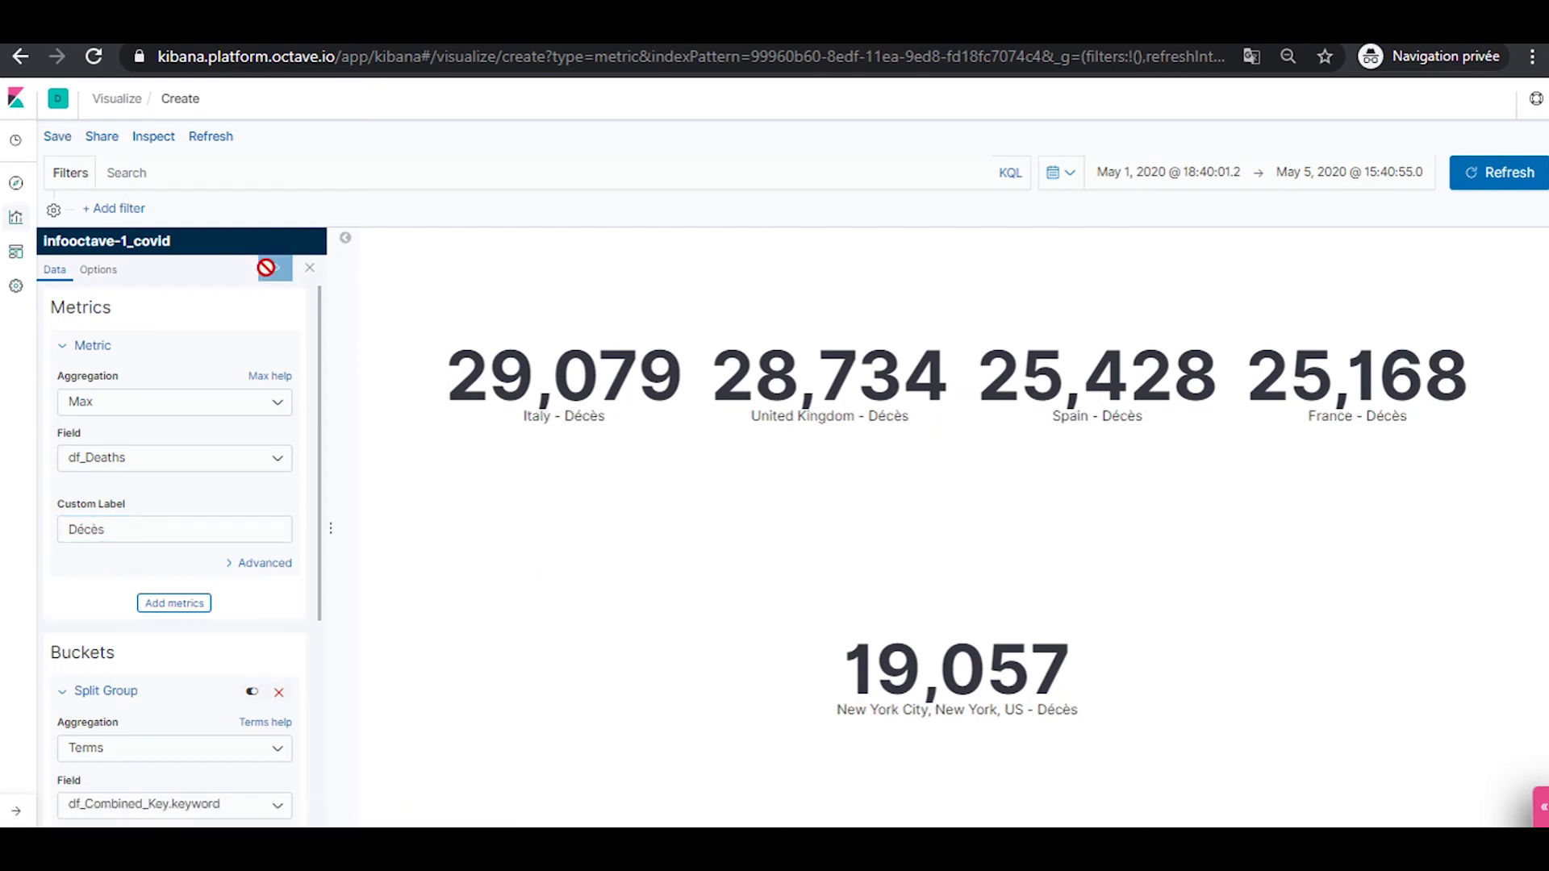
Set the metric's font size to 35pt in its style options and apply the change
left_click(93, 271)
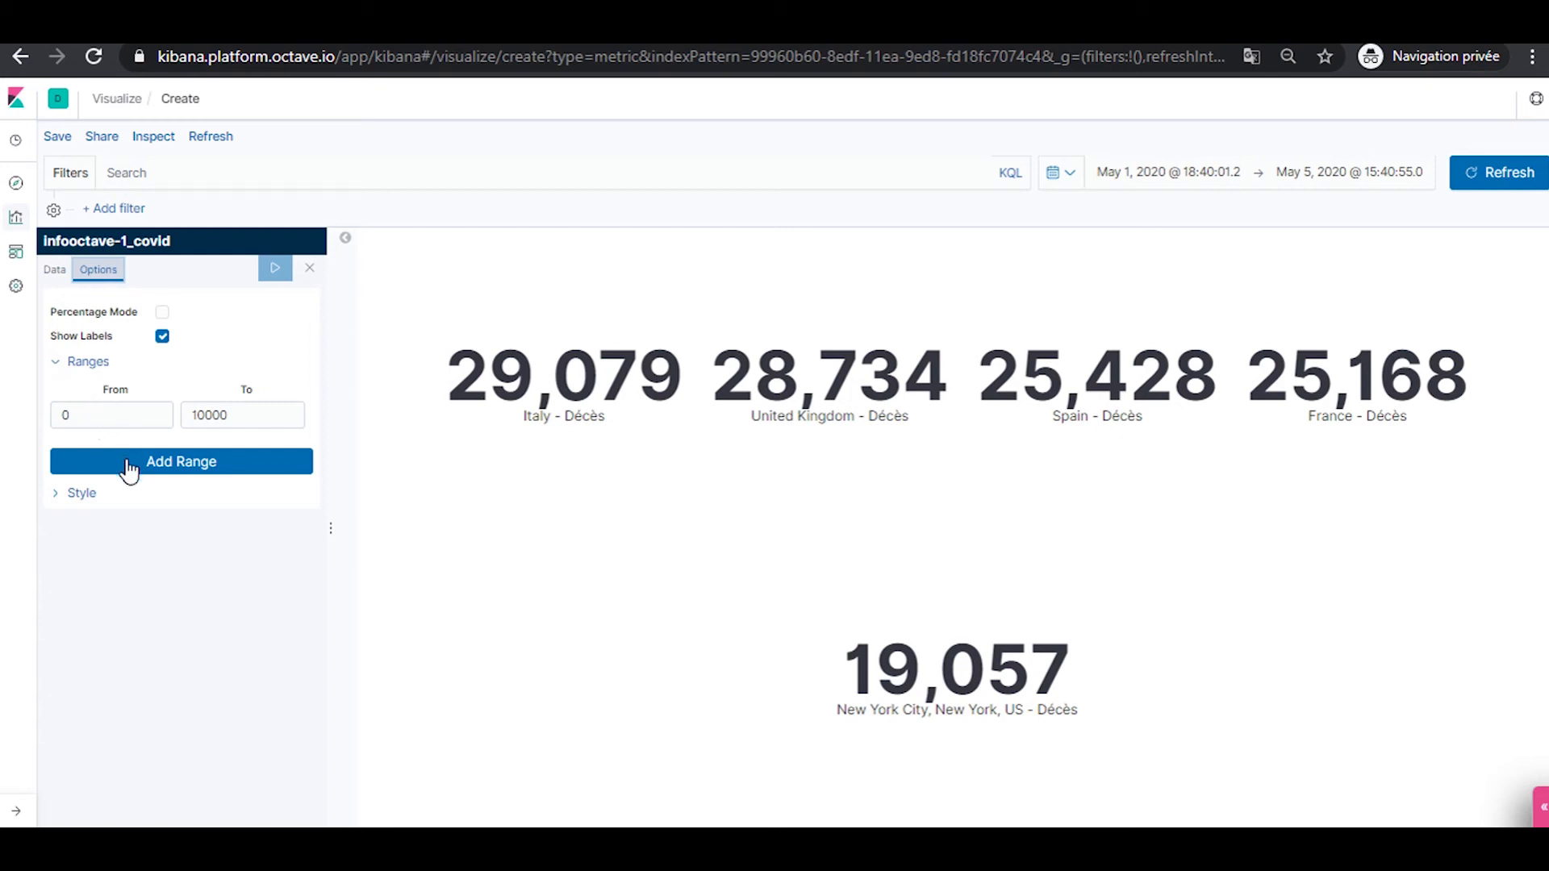
left_click(86, 493)
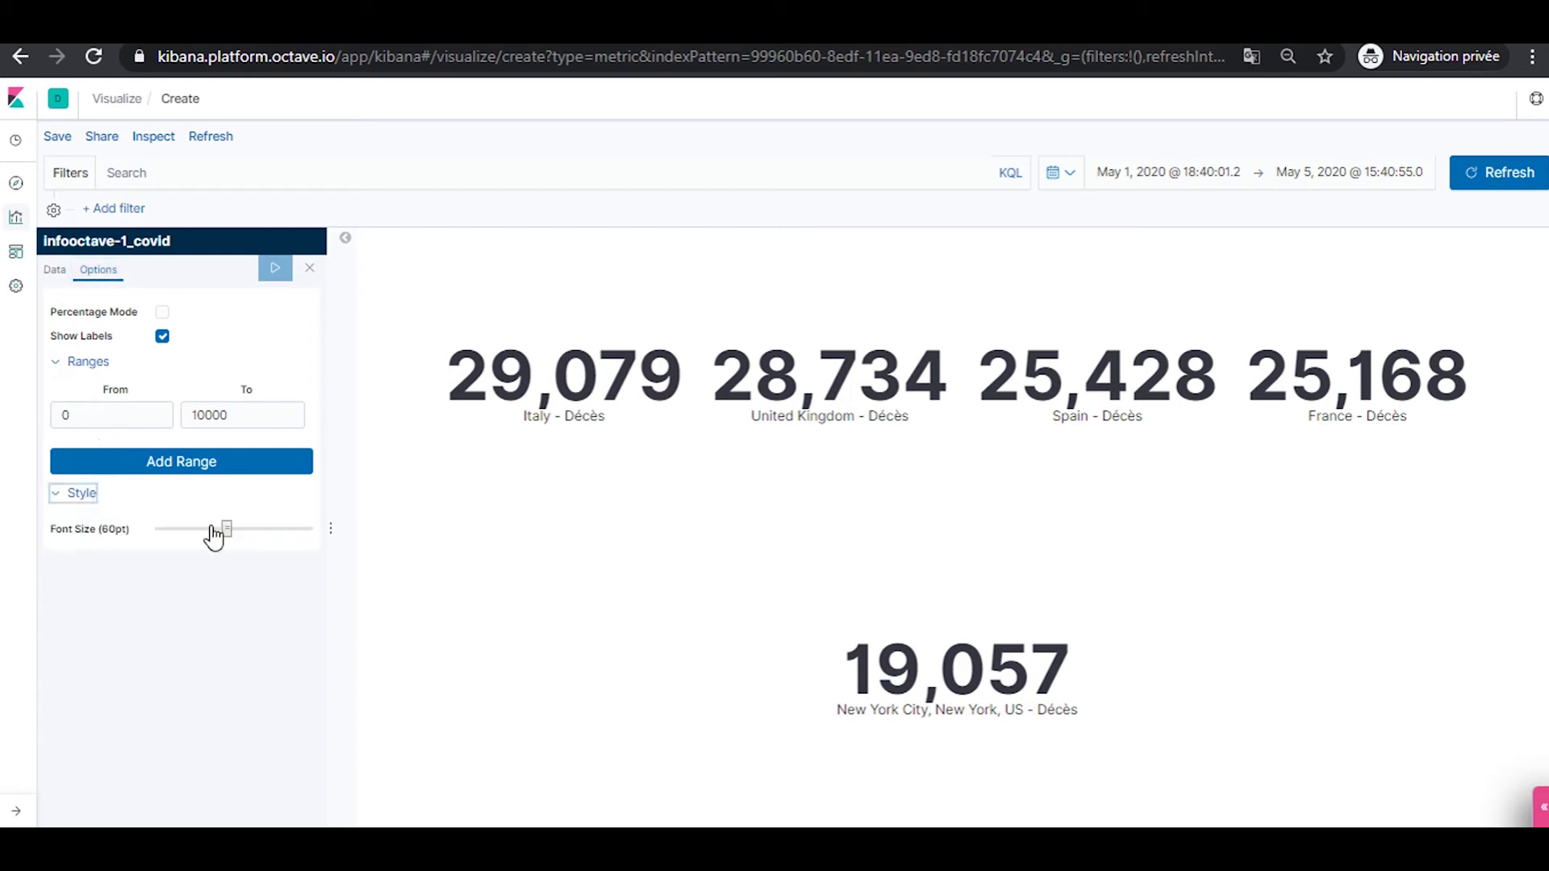
left_click_drag(228, 529, 194, 531)
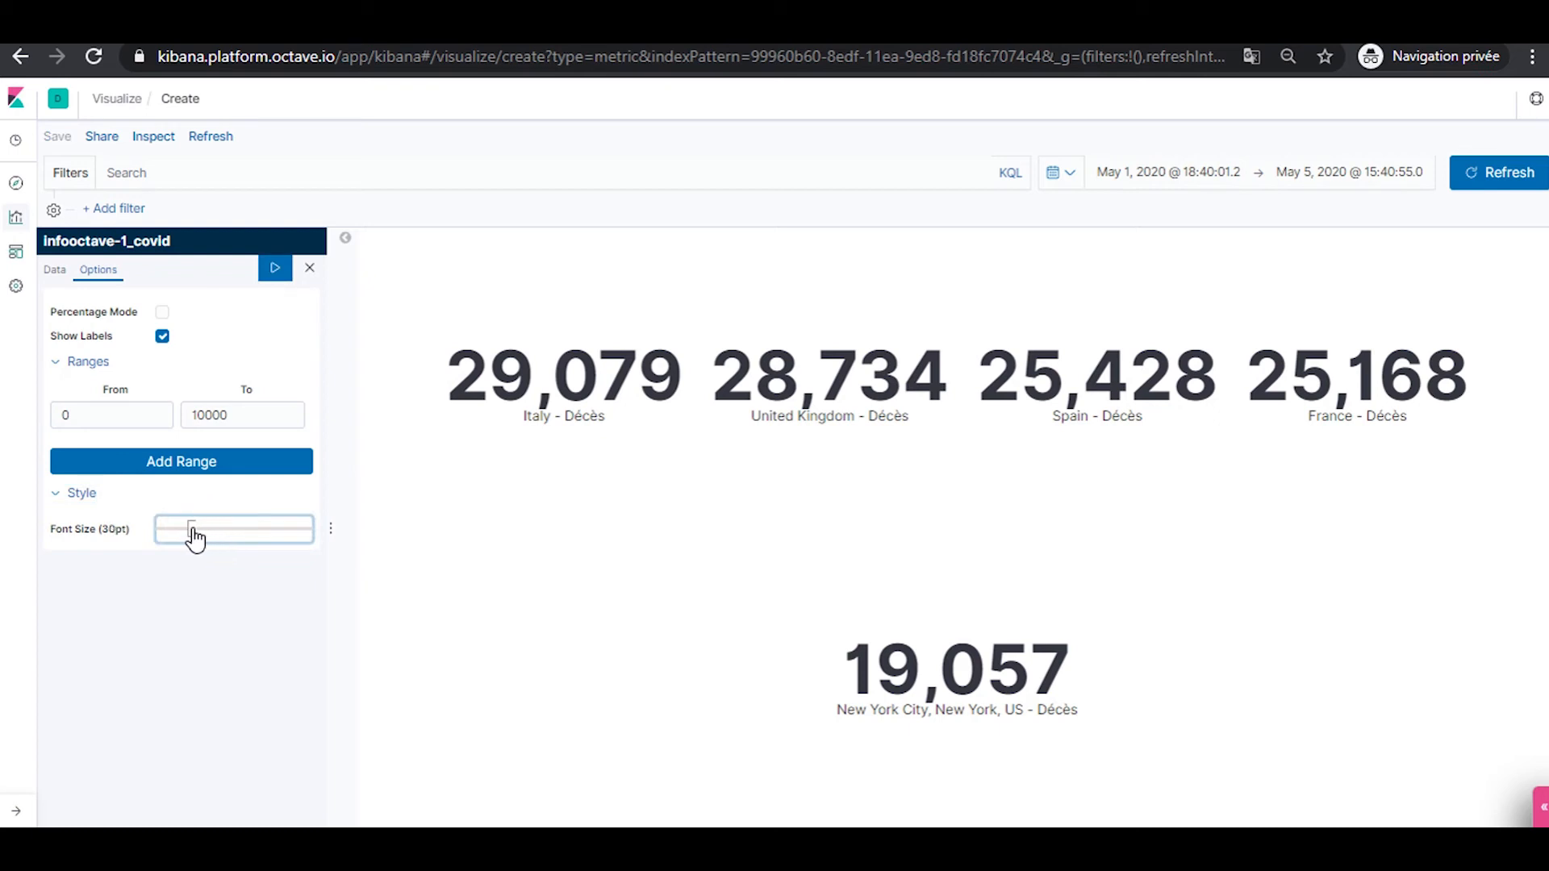
left_click(275, 268)
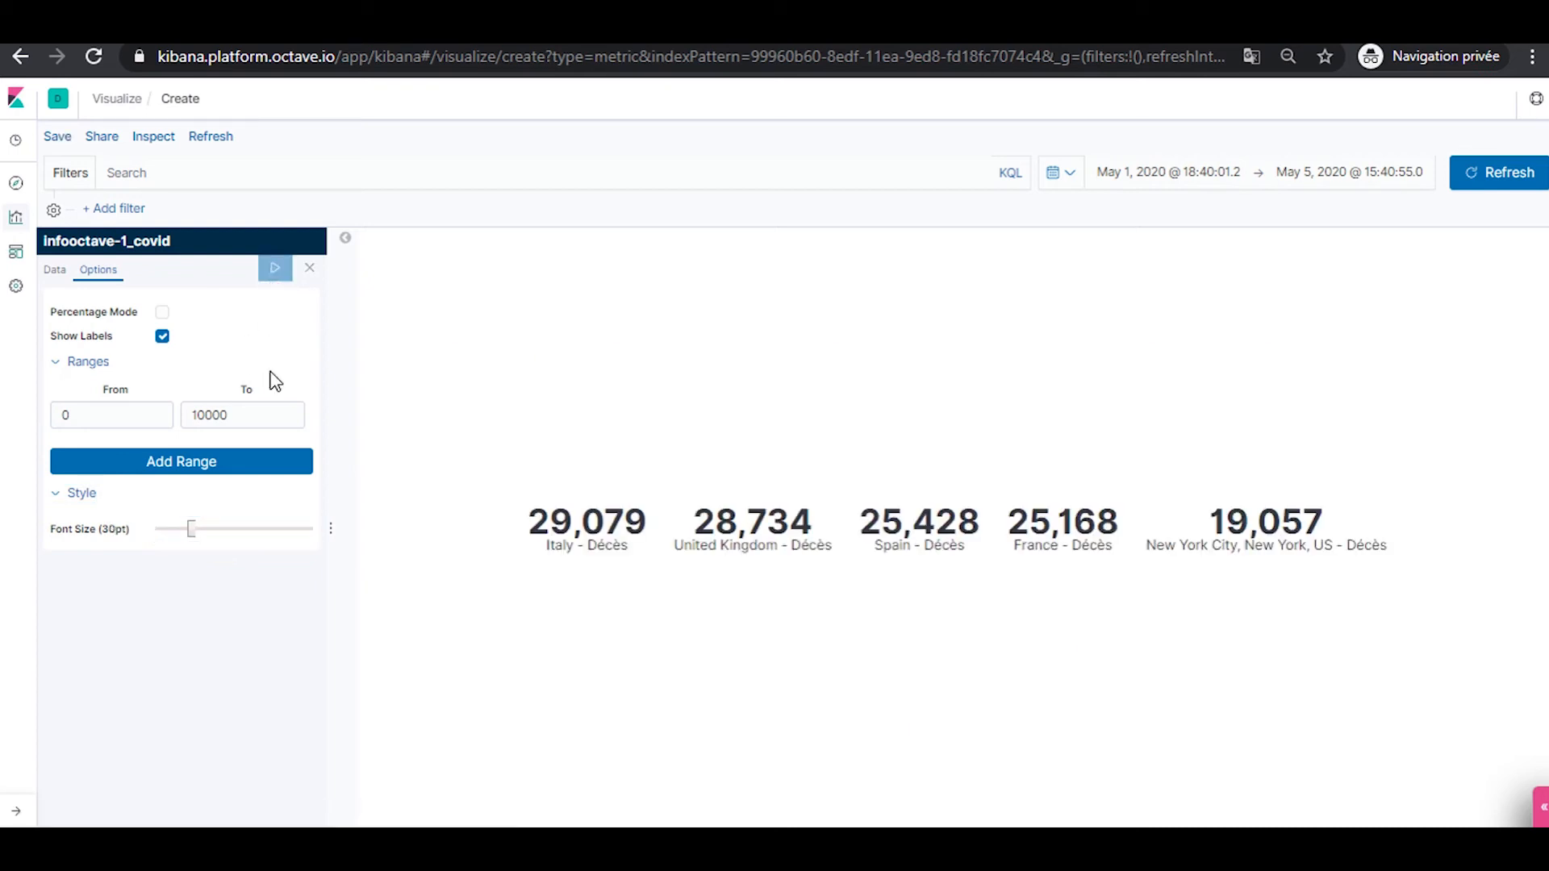
left_click_drag(194, 531, 198, 531)
left_click(276, 269)
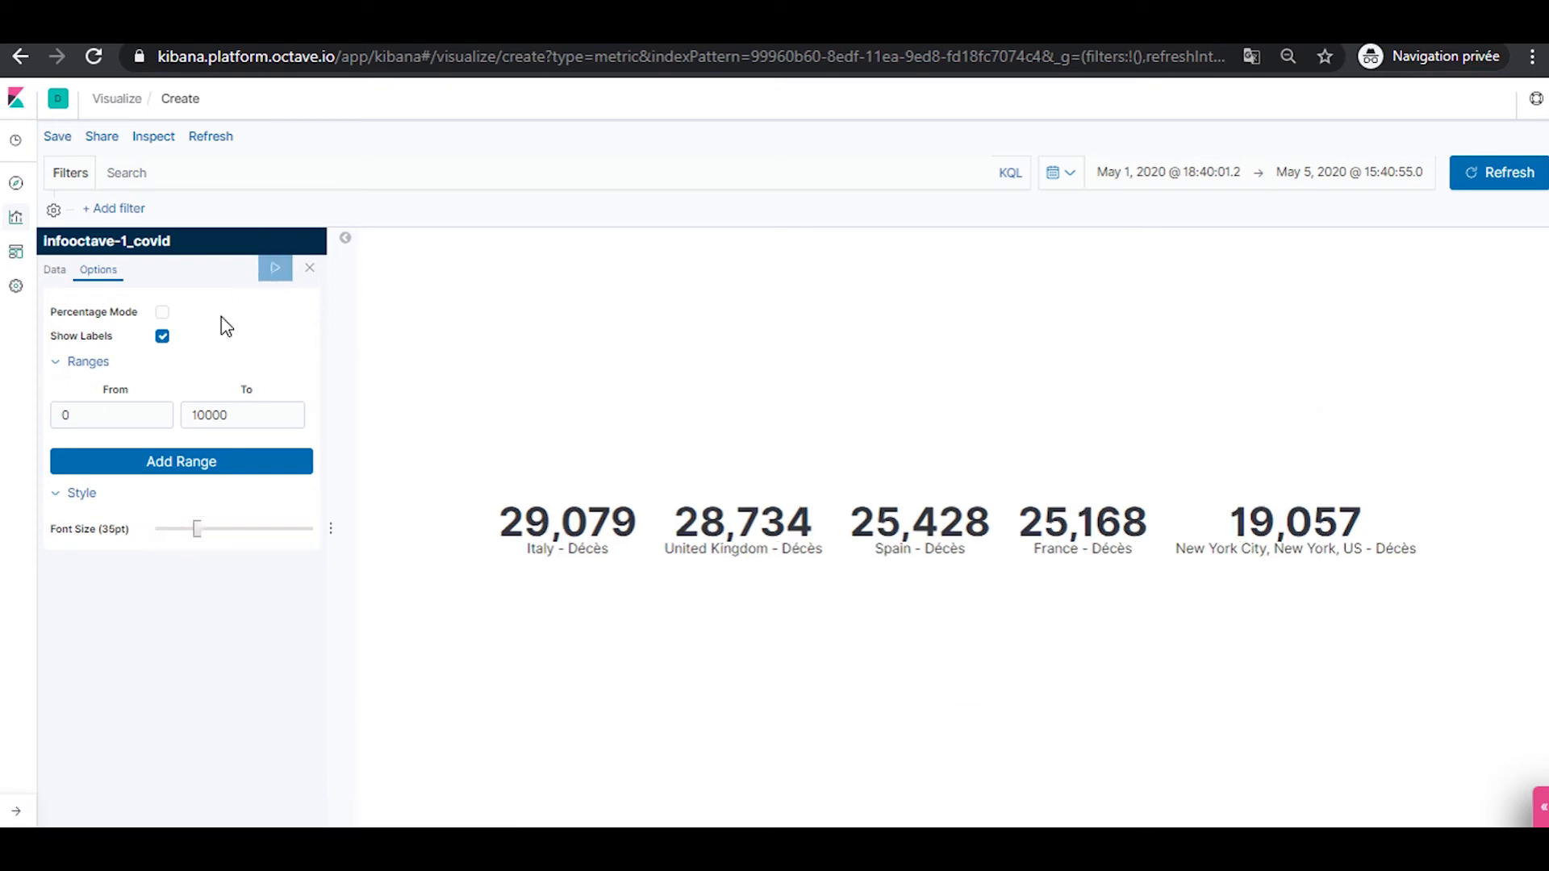
Add four more value ranges in steps of 10000, covering 10000 up to 50000
left_click(235, 472)
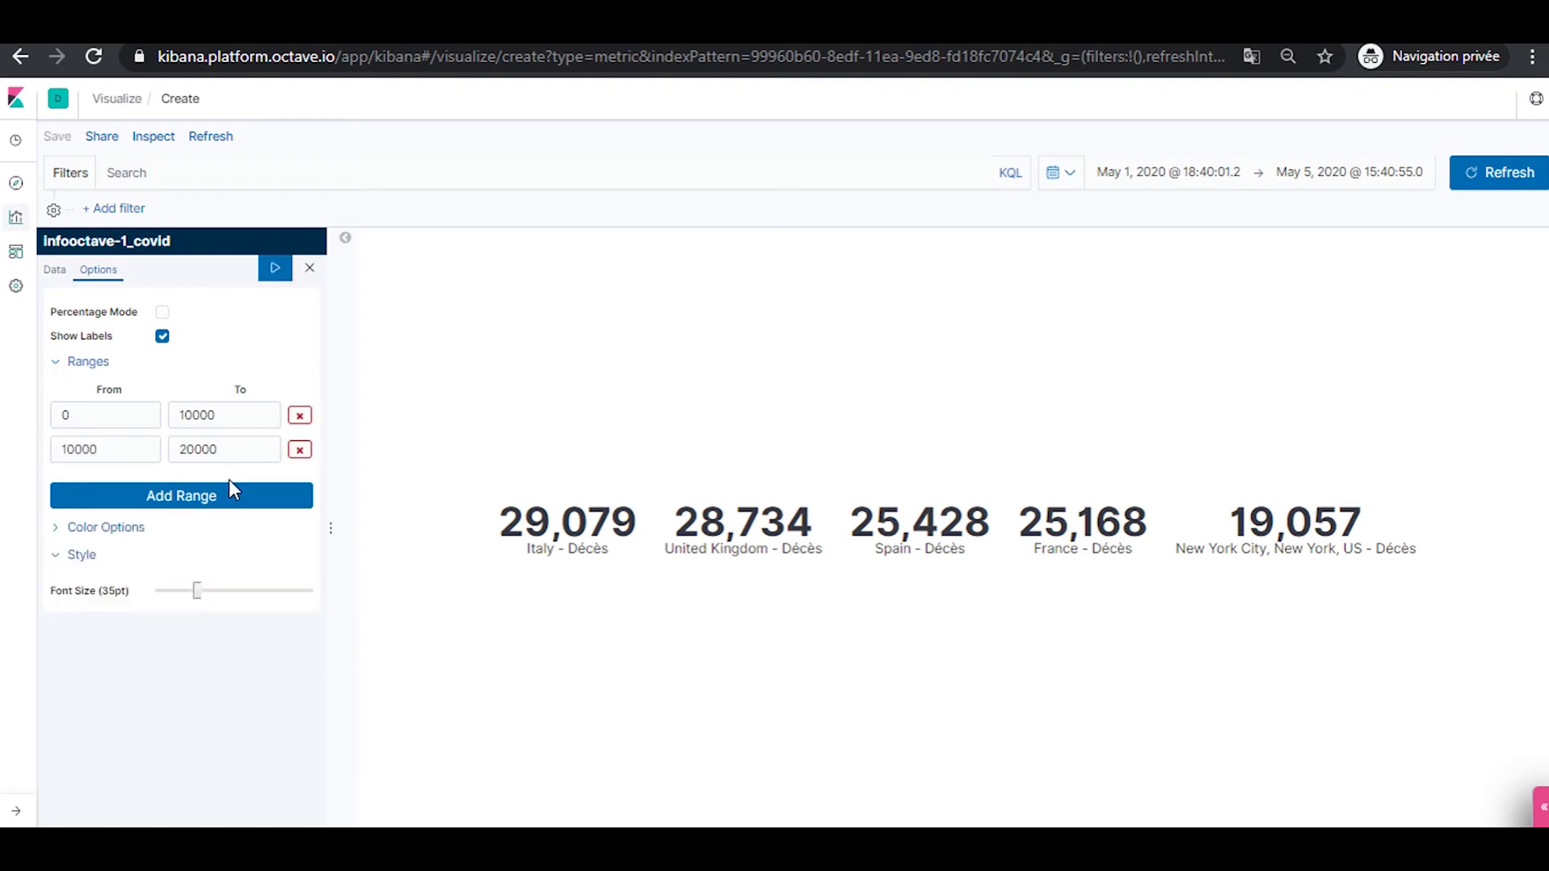
left_click(231, 500)
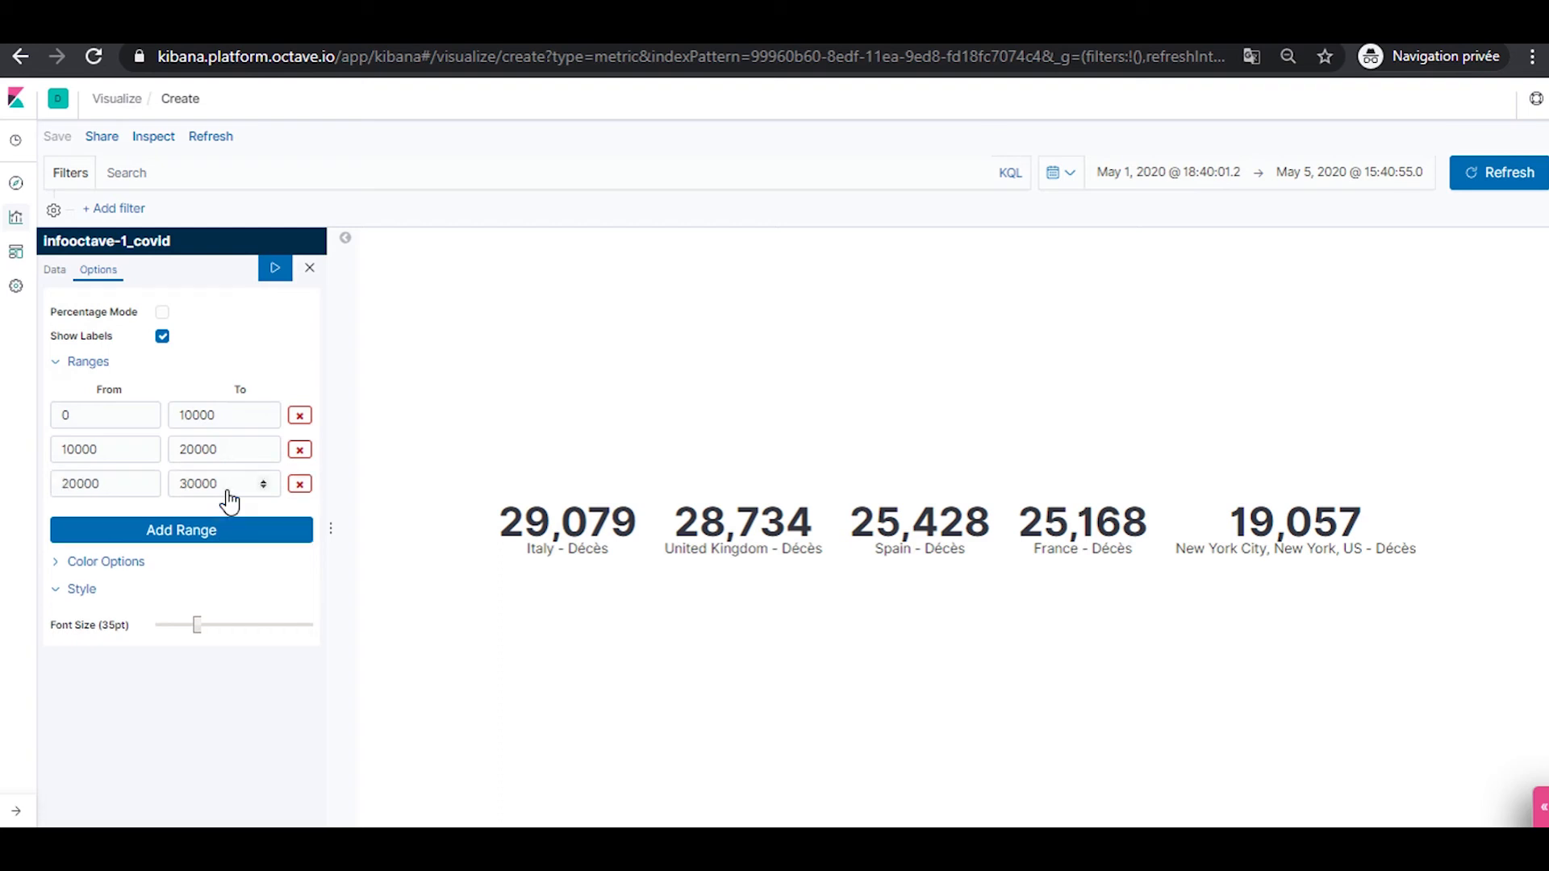
left_click(155, 530)
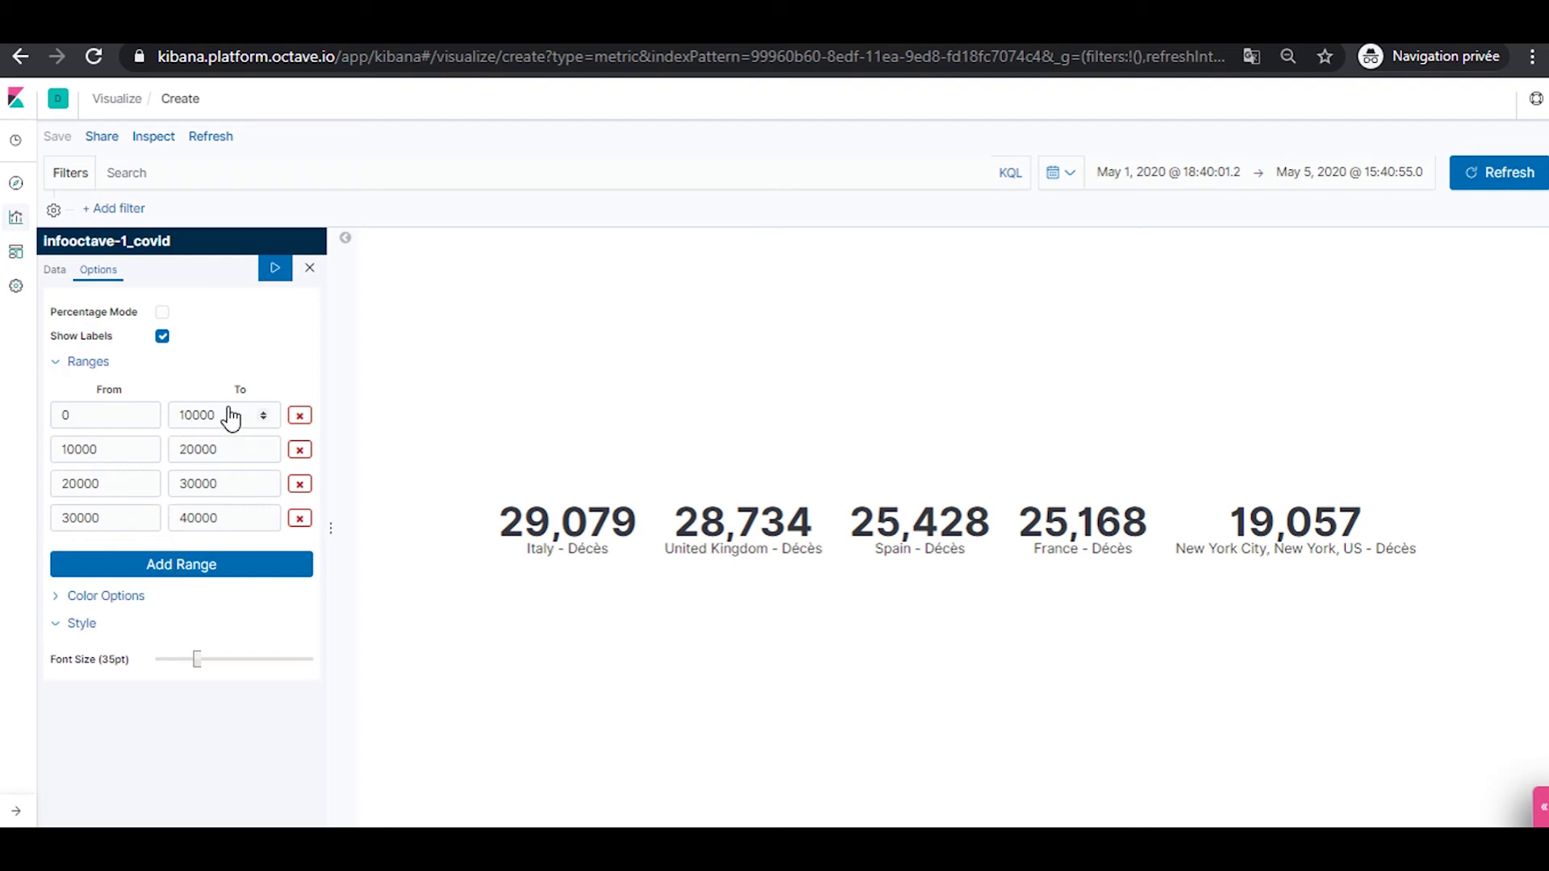
left_click_drag(232, 418, 161, 413)
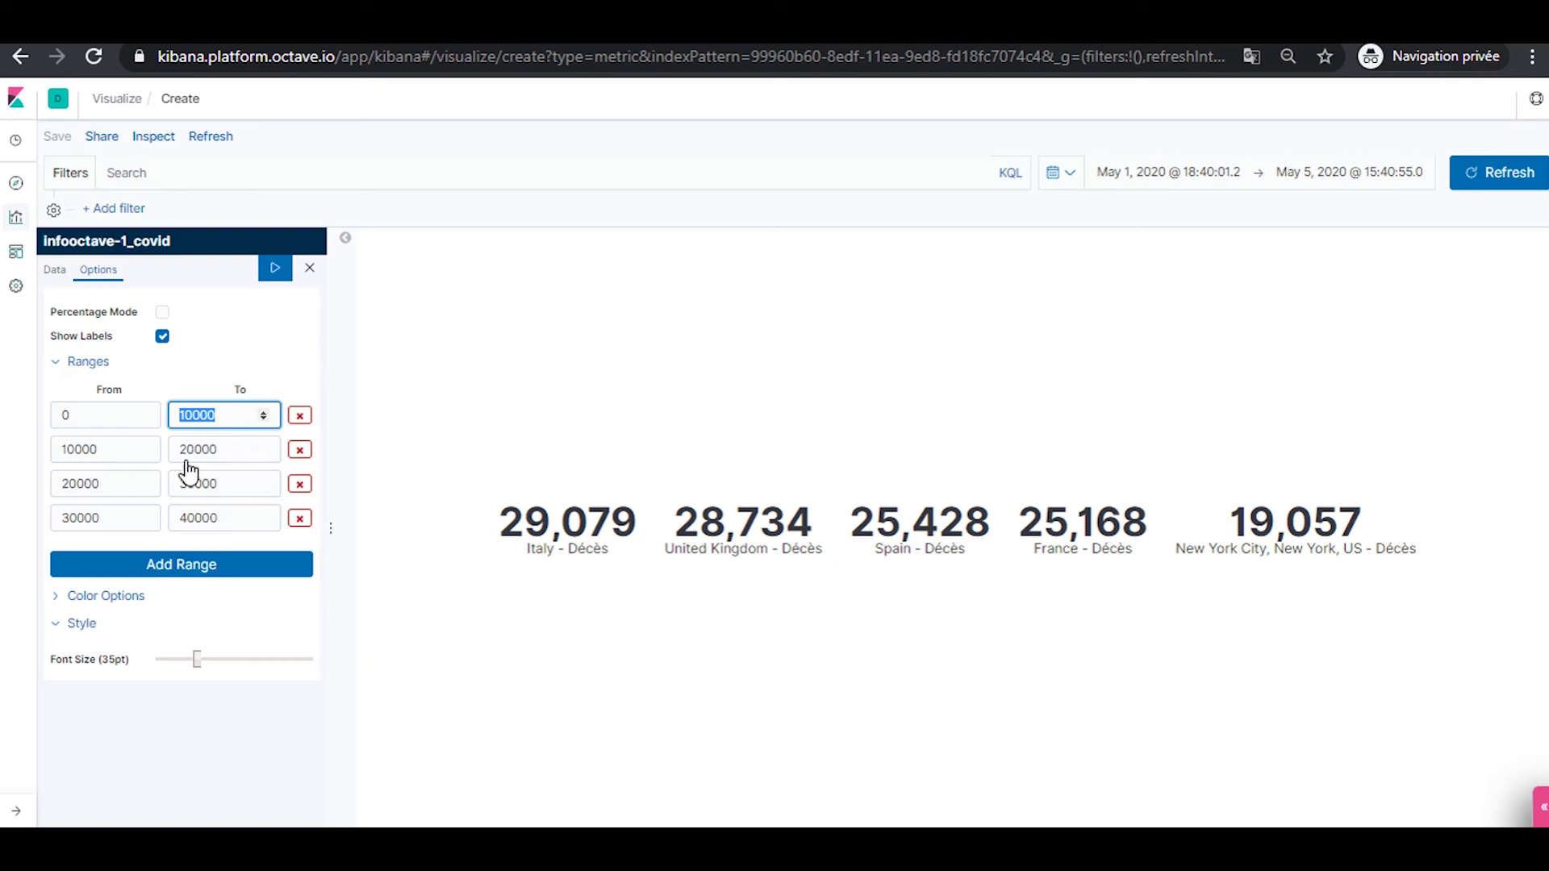
left_click(135, 569)
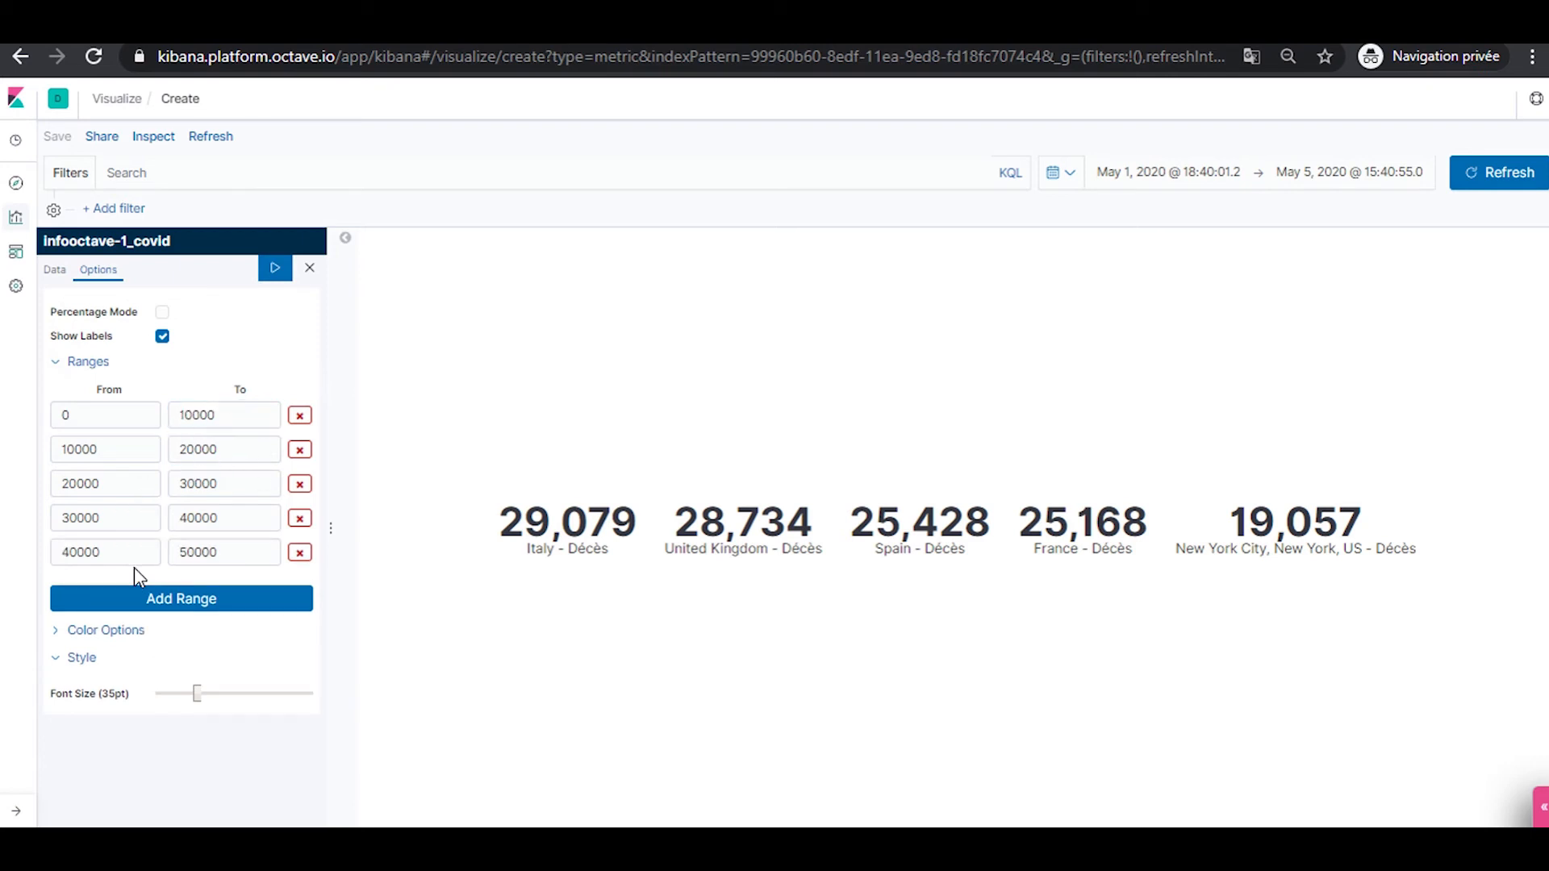
double_click(222, 560)
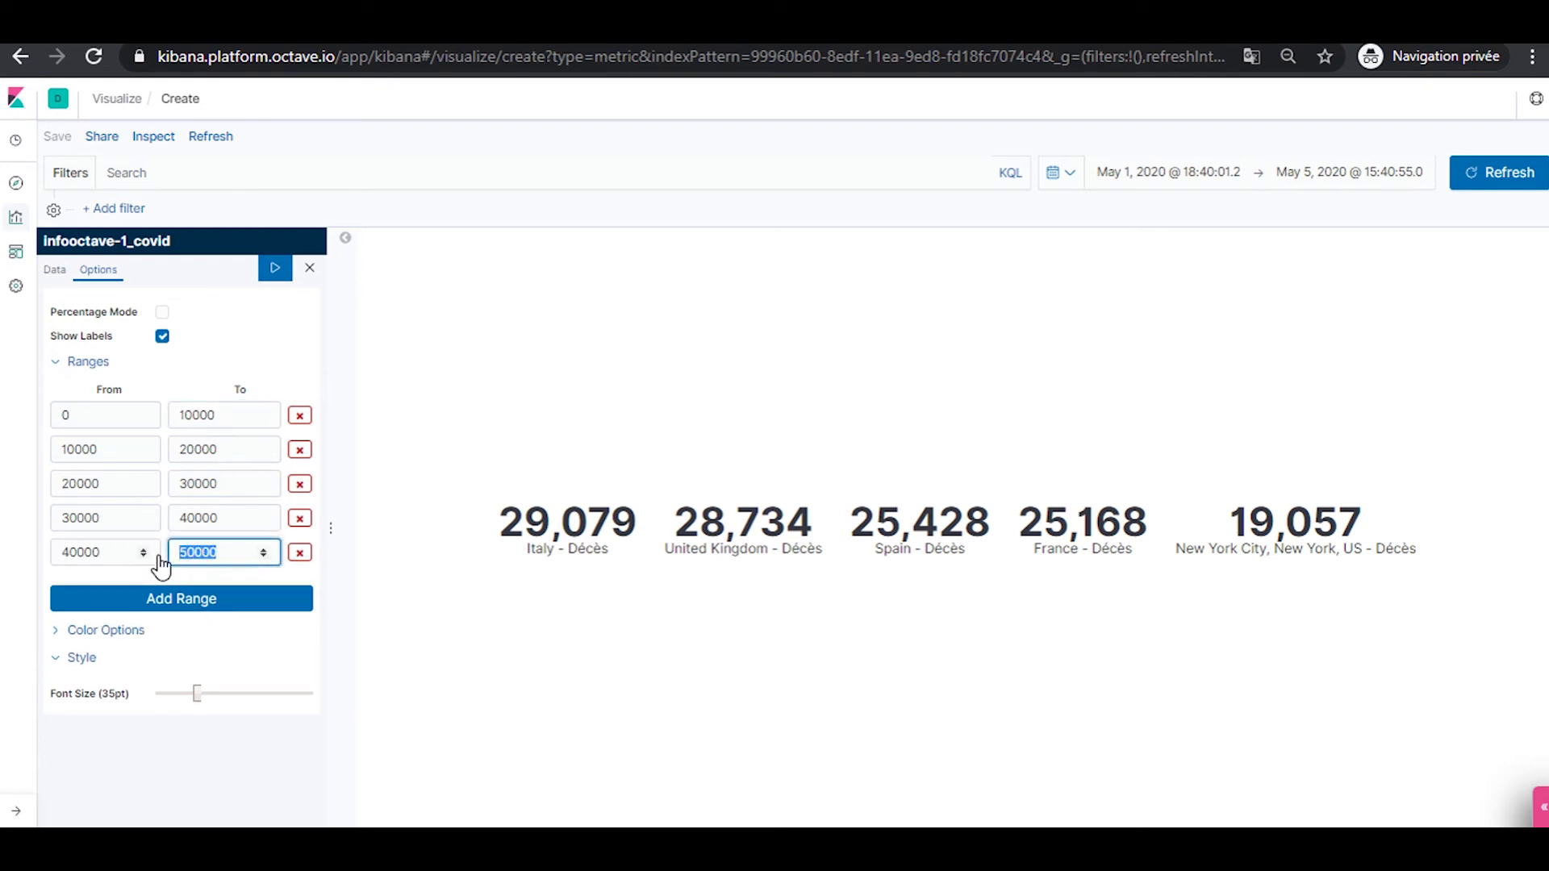
Use the range colors for the metric background with the Reds color schema, and apply the change
left_click(99, 631)
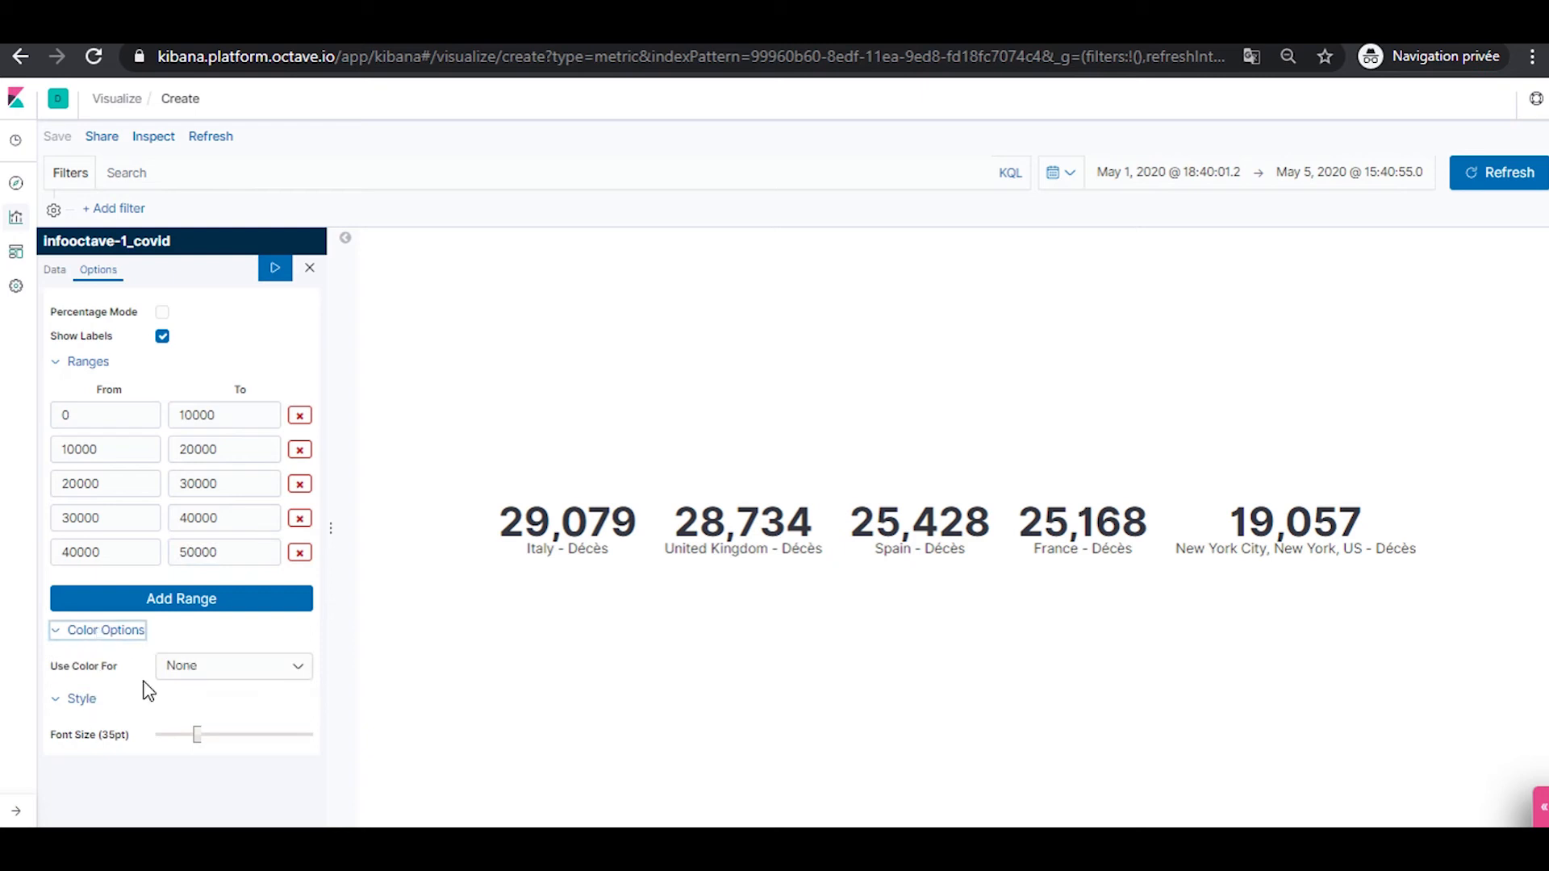
left_click(263, 670)
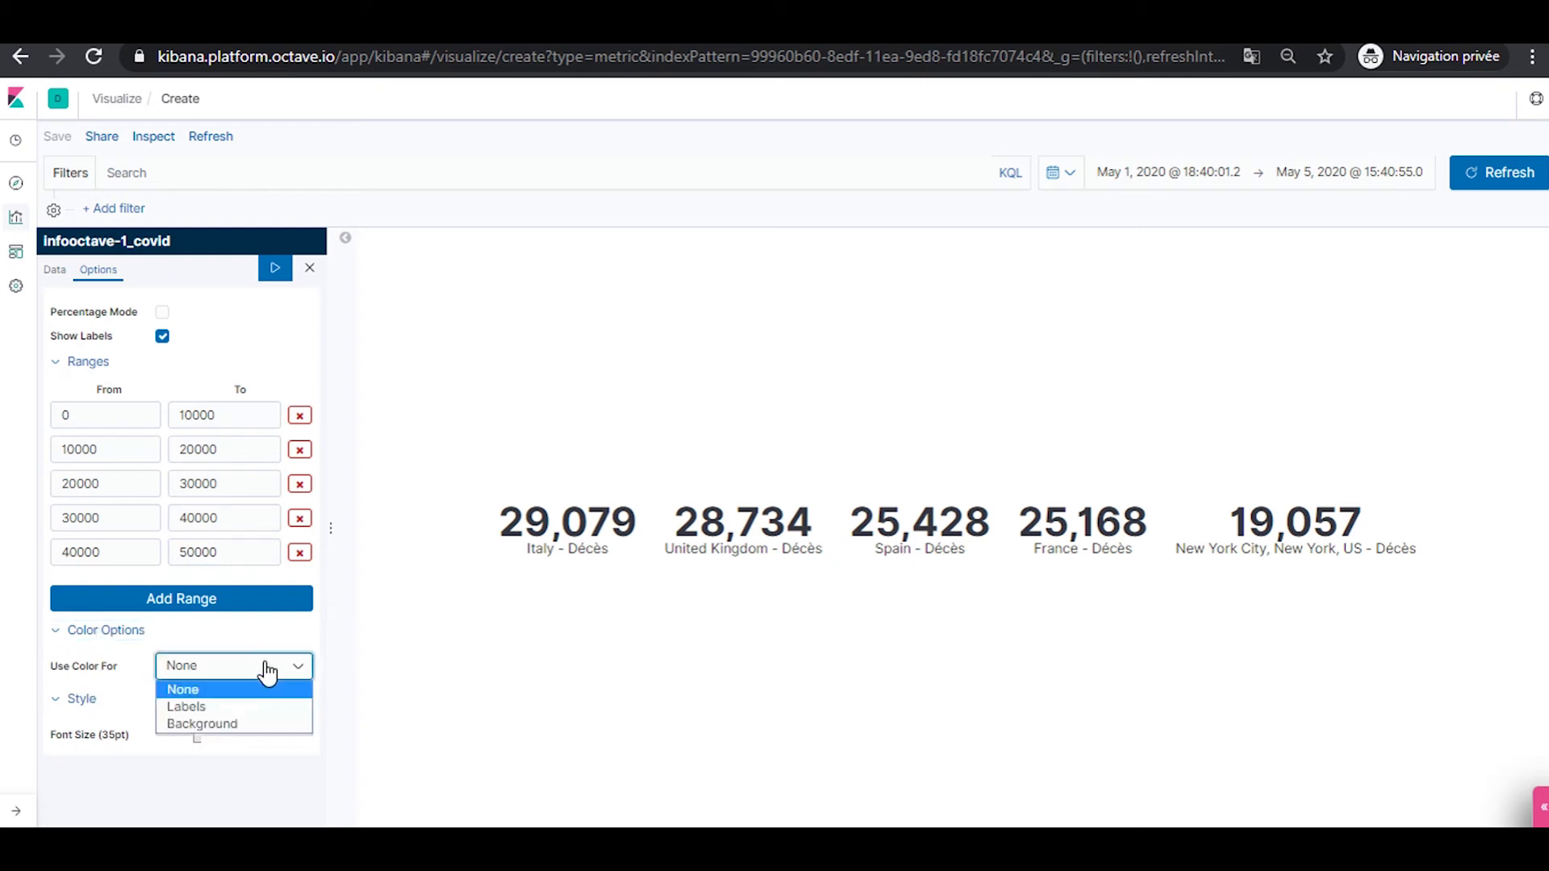
left_click(247, 719)
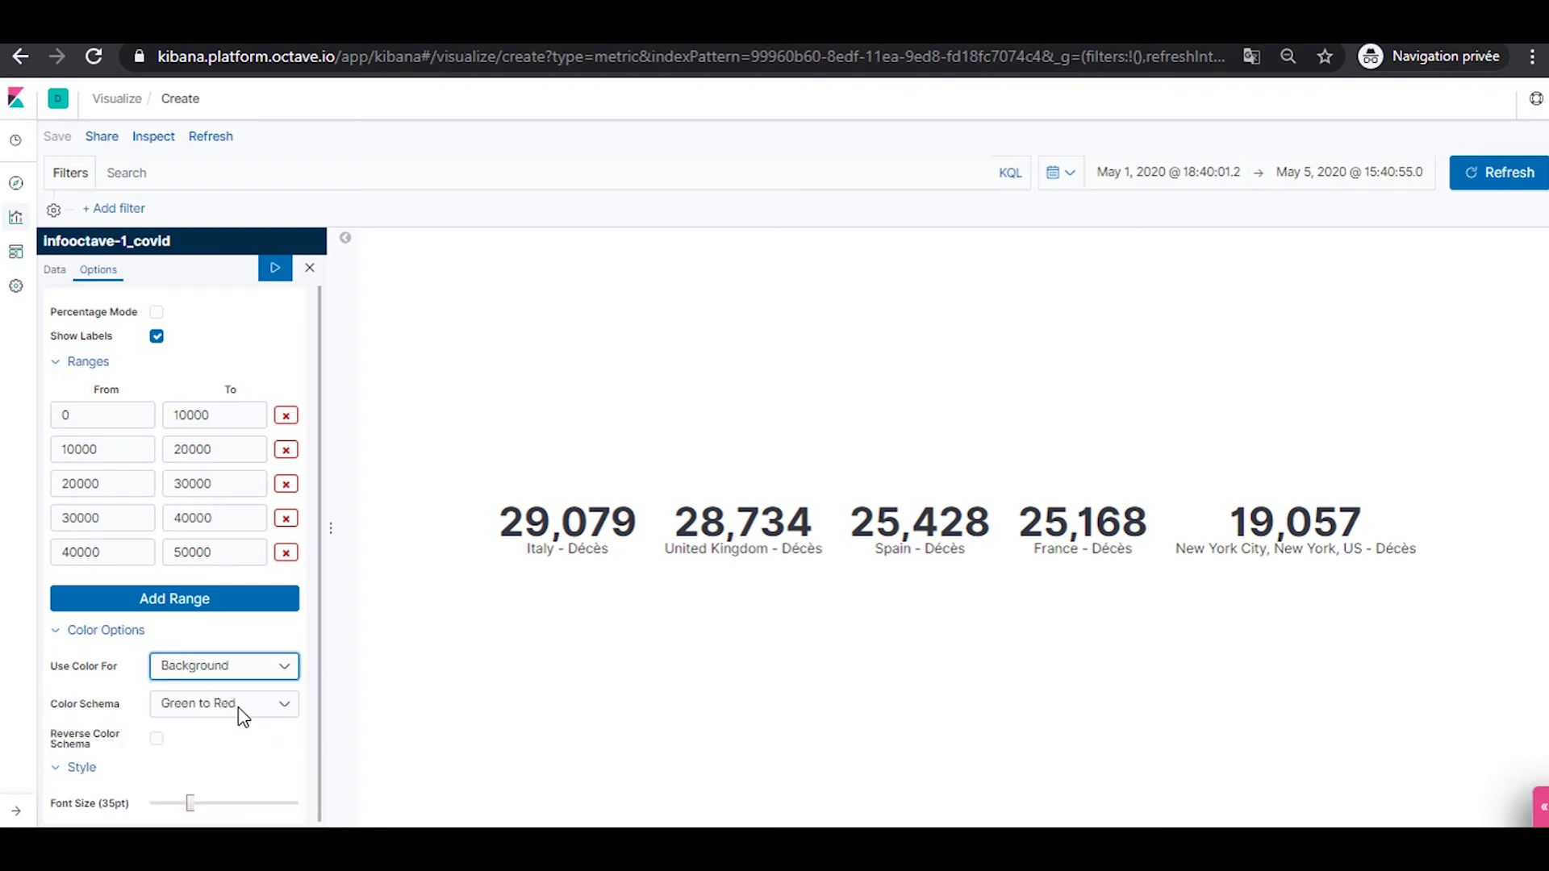
left_click(240, 716)
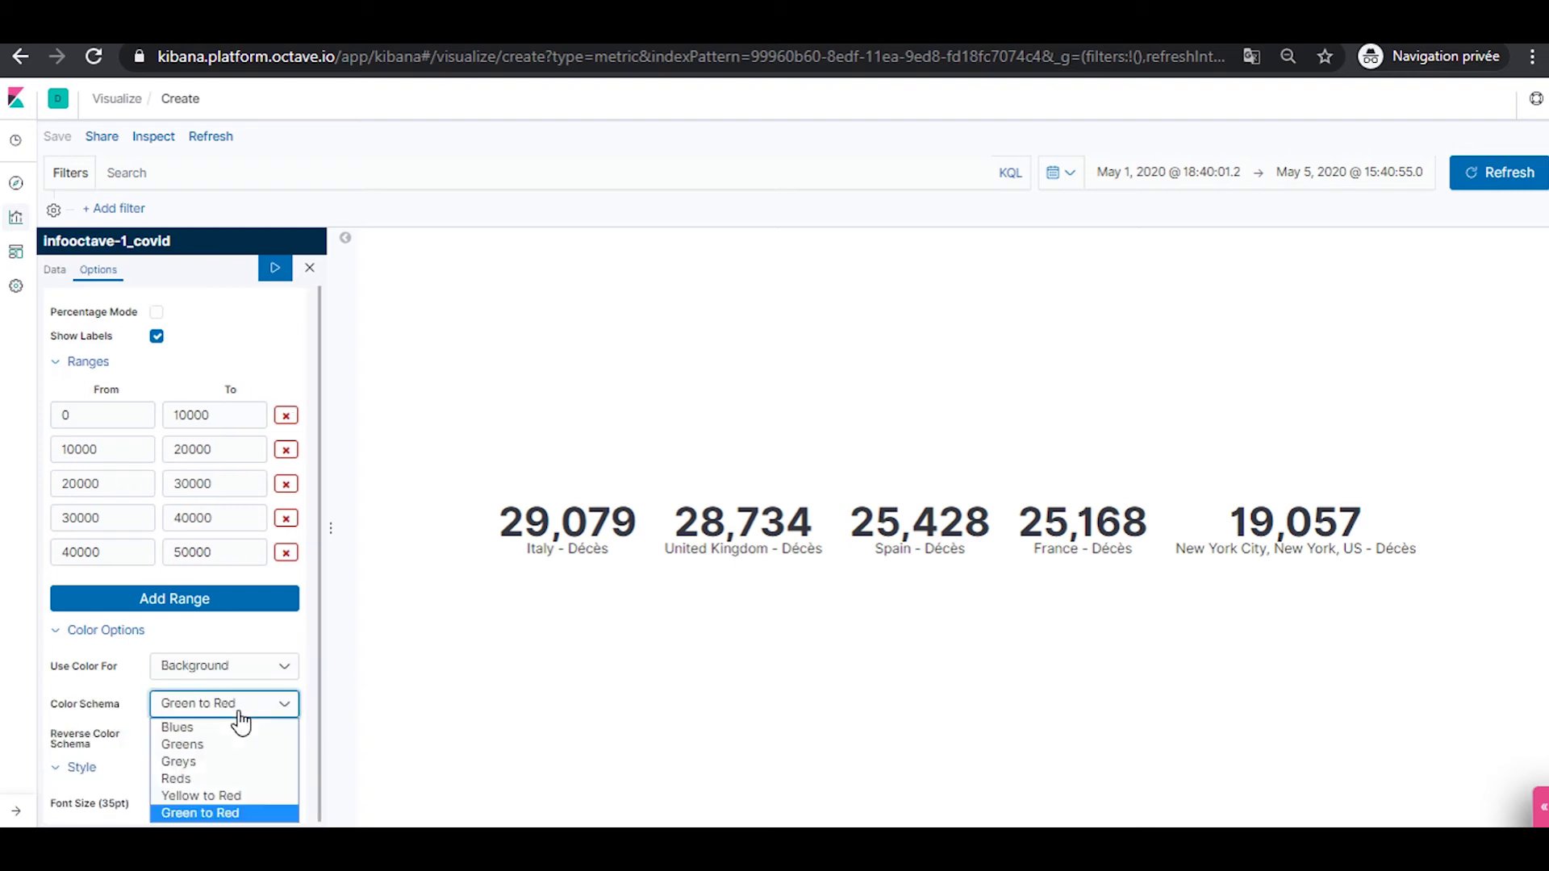
left_click(220, 781)
left_click(276, 269)
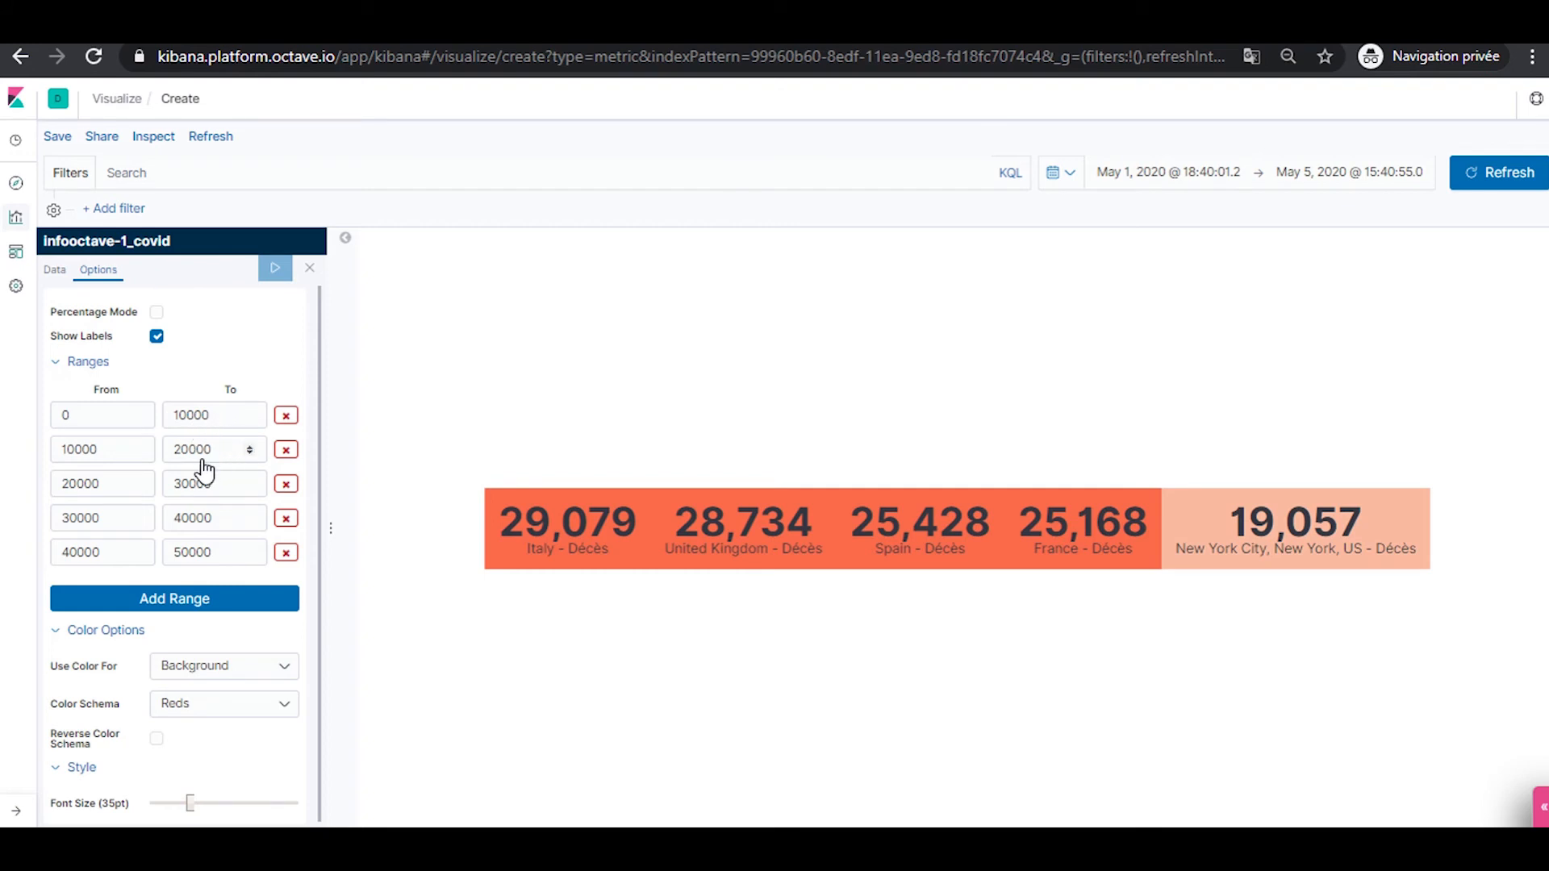
Set the second range's upper limit and the third range's lower limit to 12000
left_click_drag(216, 450, 160, 472)
key("BackSpace")
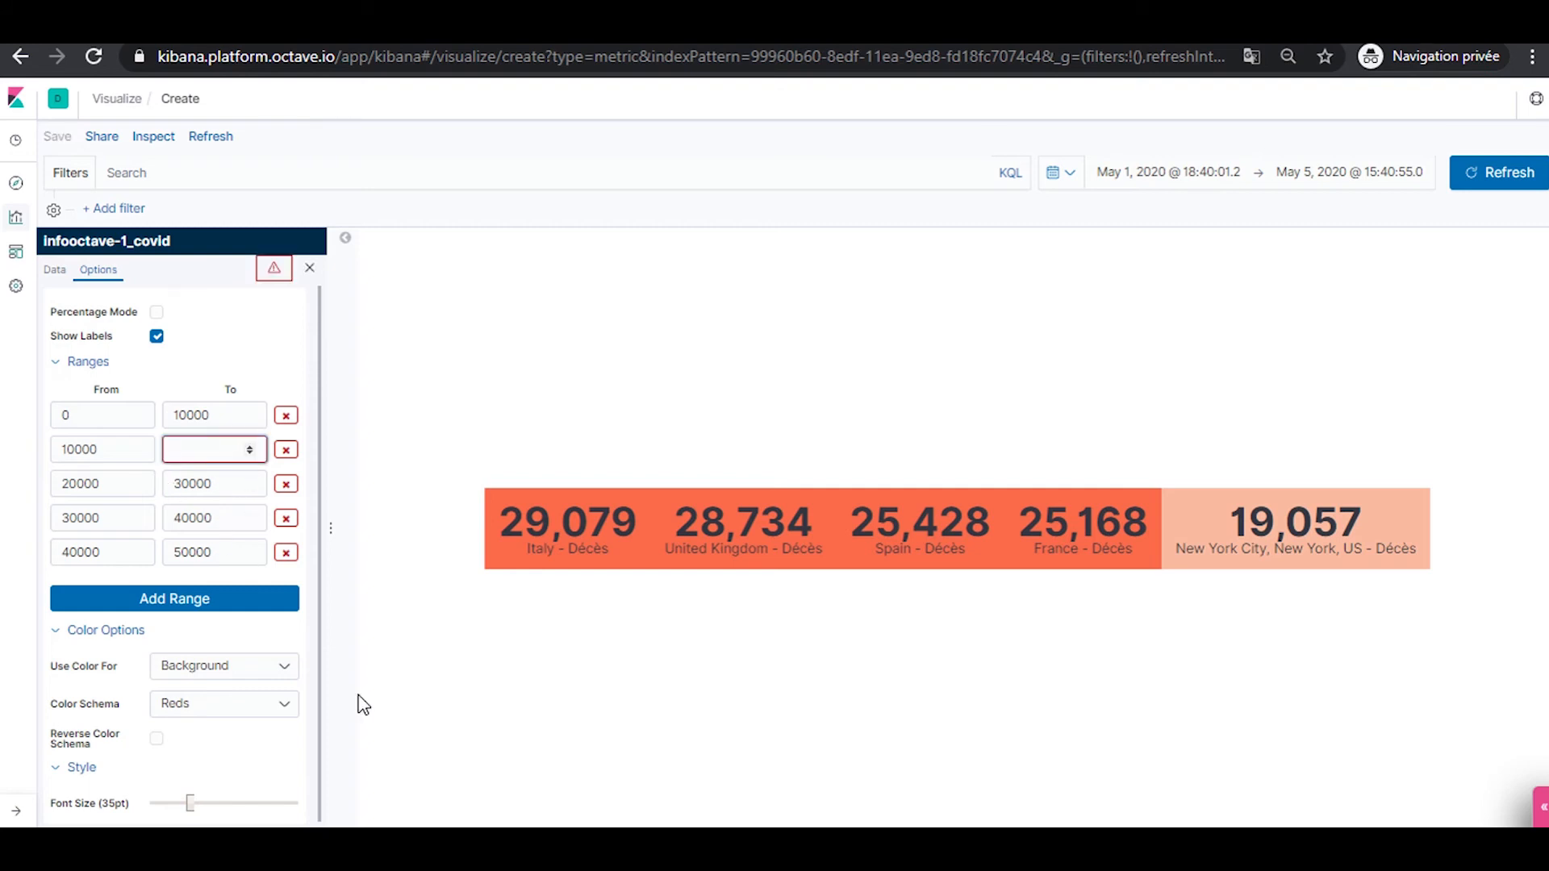
type("12000")
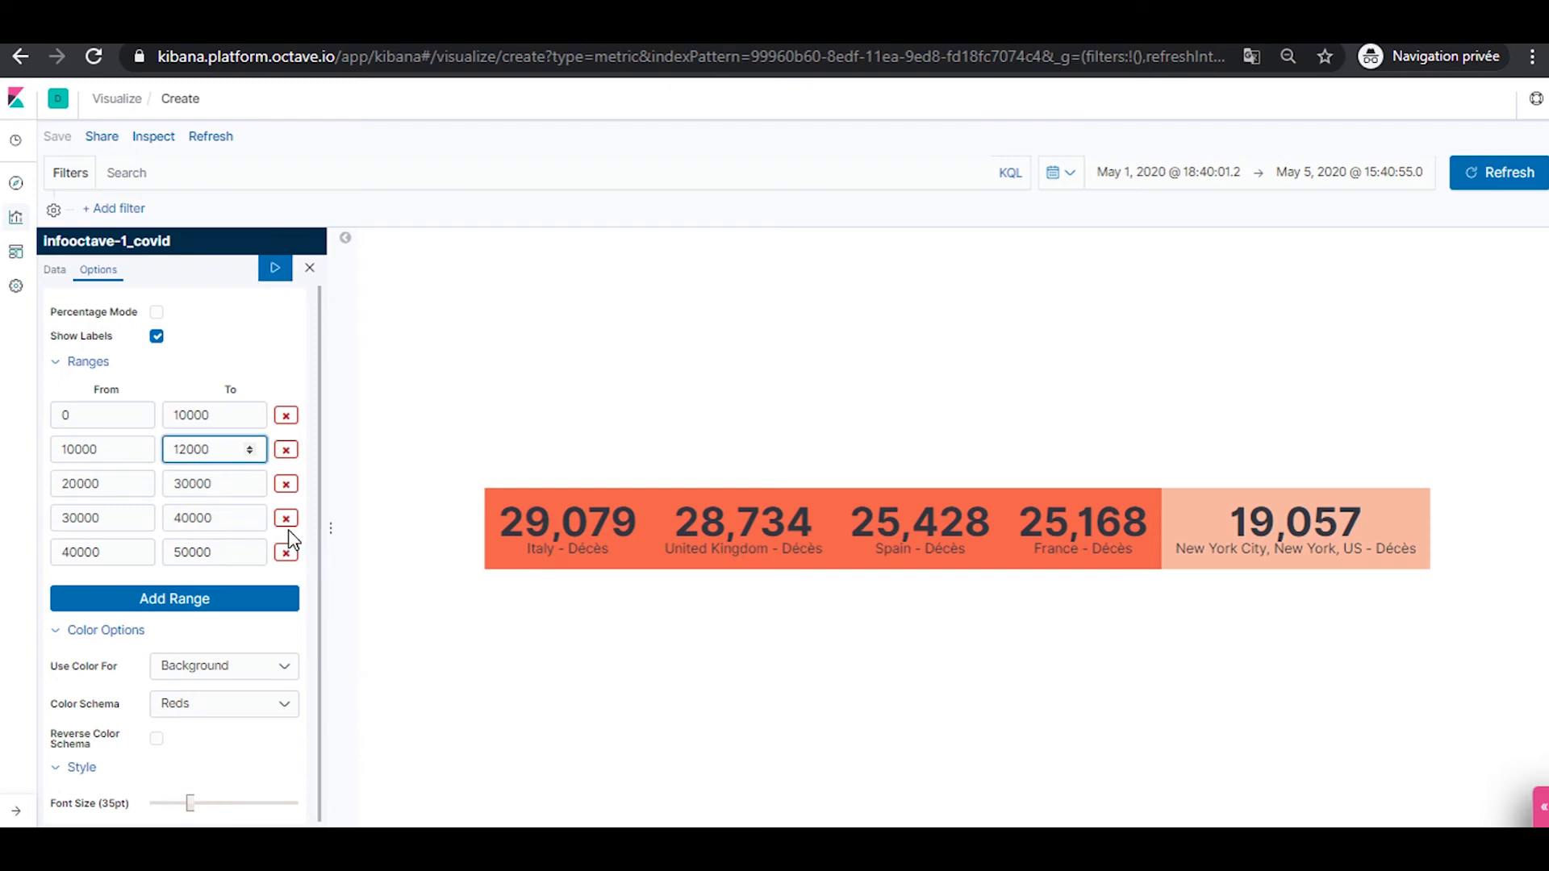
left_click(104, 485)
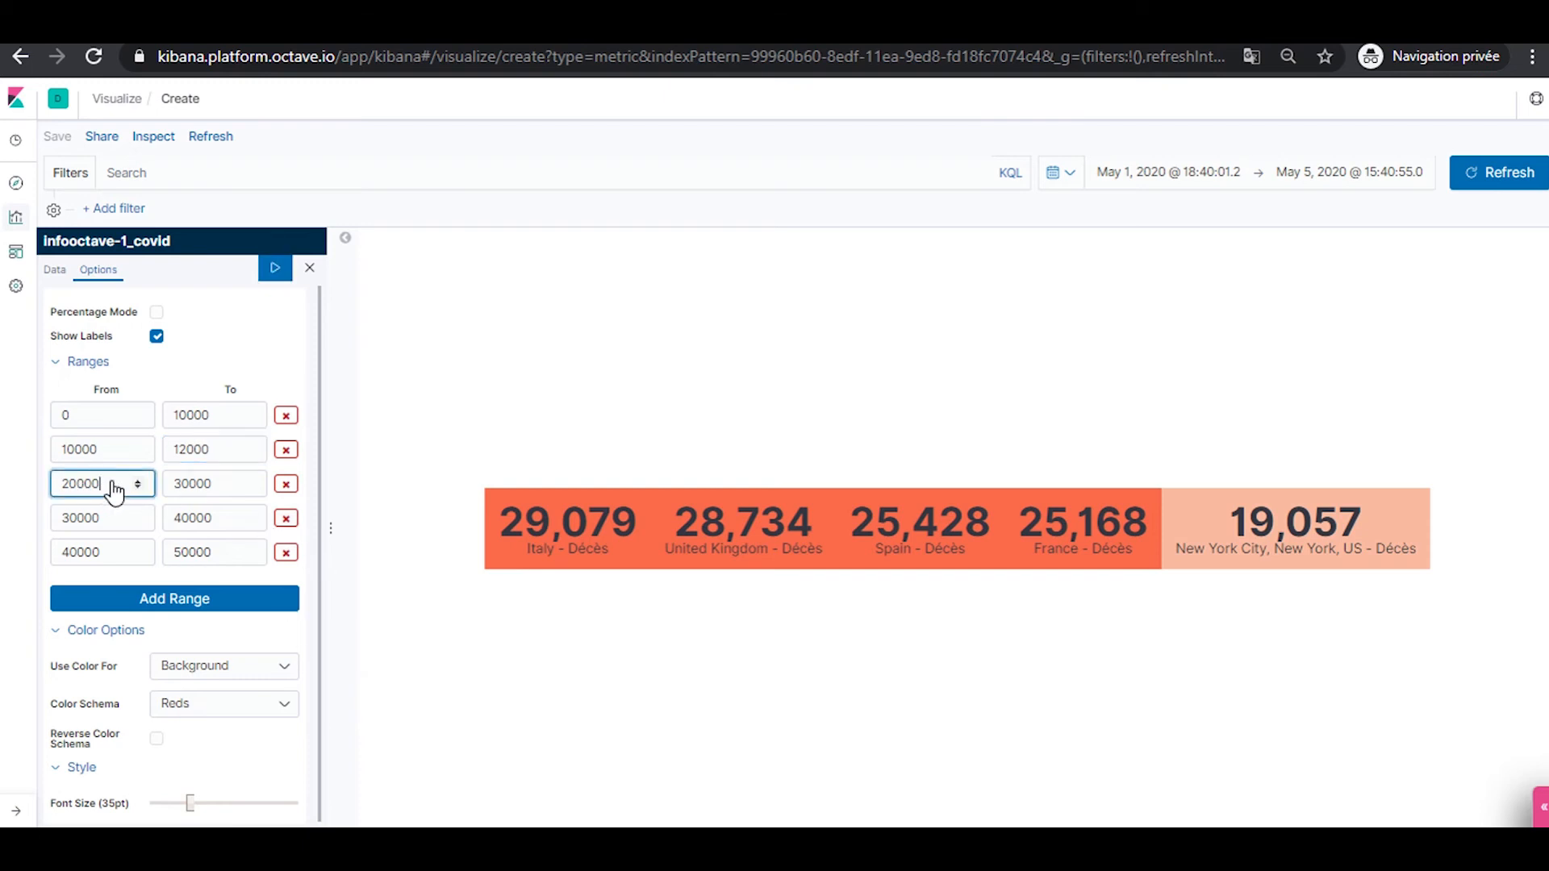
type("1200")
key("BackSpace")
key("BackSpace")
key("BackSpace")
key("BackSpace")
key("BackSpace")
key("BackSpace")
key("BackSpace")
key("BackSpace")
key("BackSpace")
type("12000")
Set the third range's upper limit to 15000
left_click(217, 487)
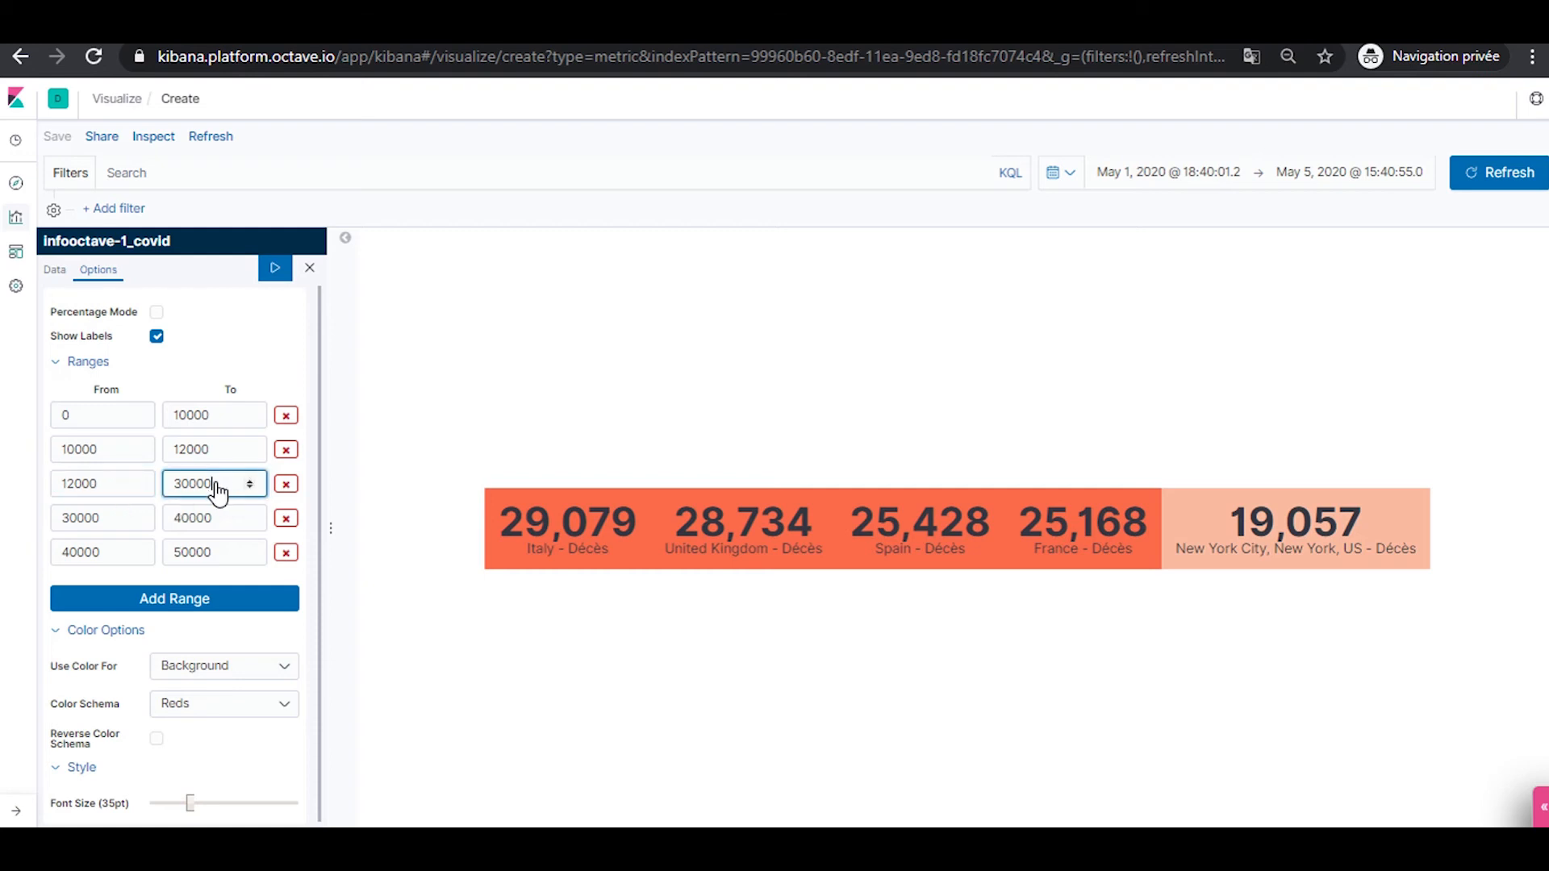
key("BackSpace")
key("BackSpace")
key("BackSpace")
key("BackSpace")
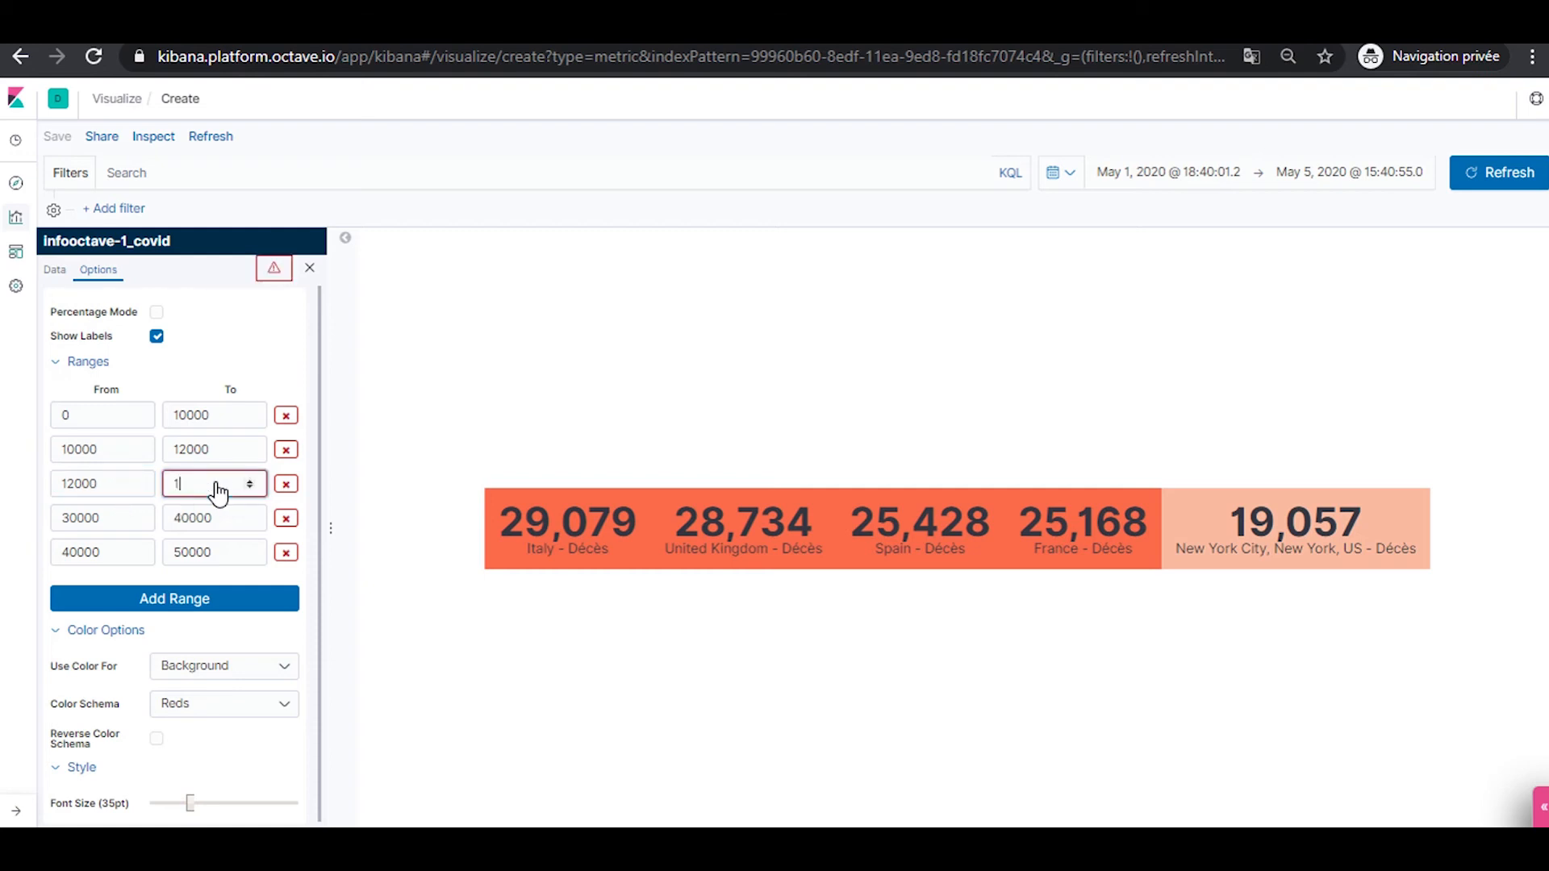
type("150000")
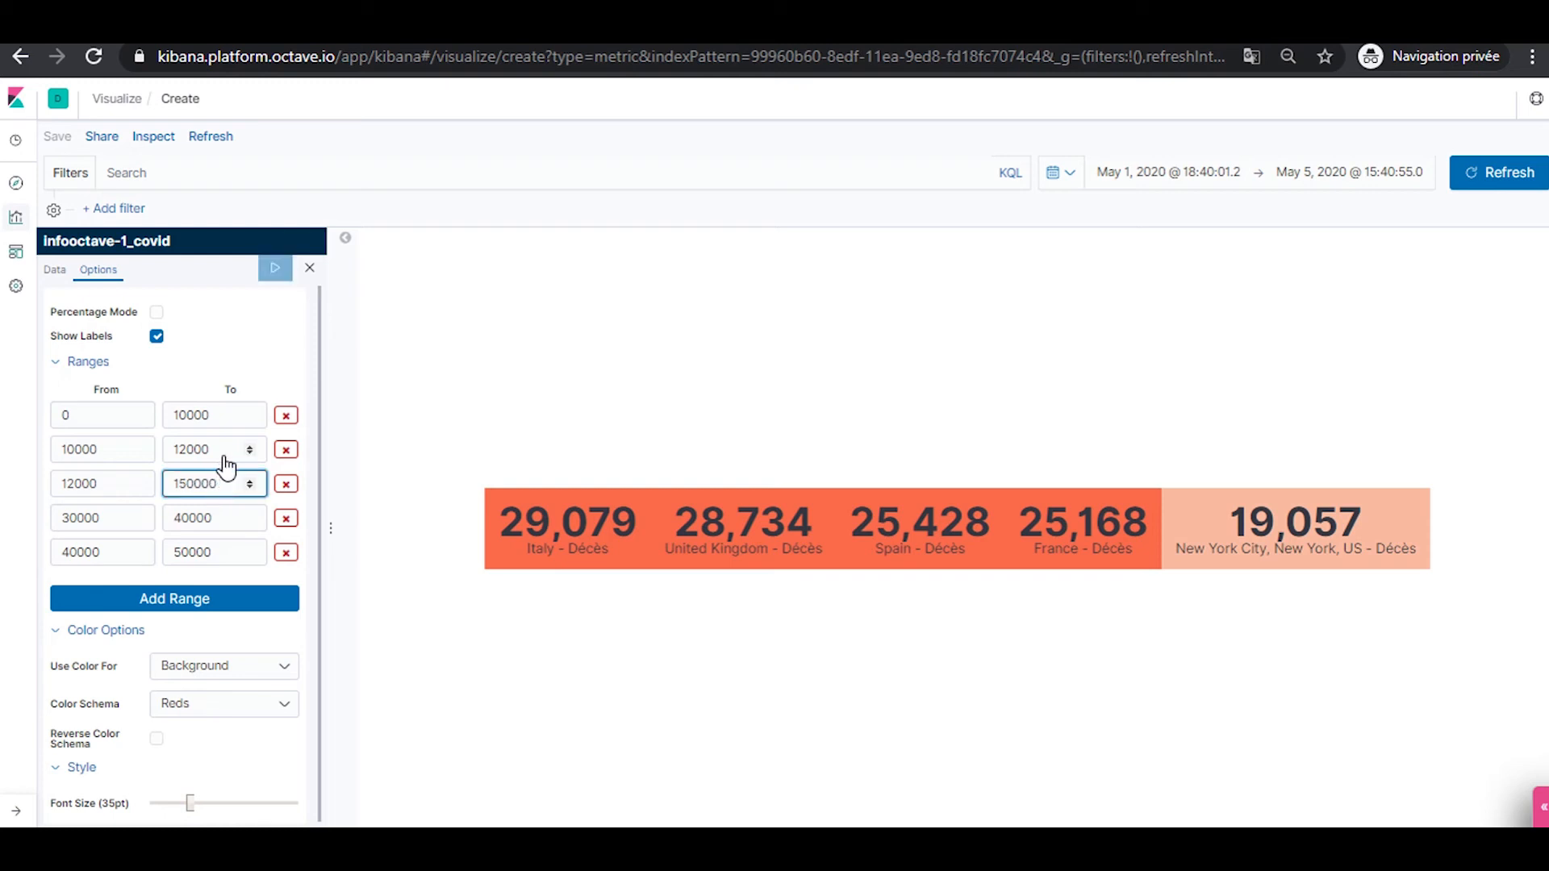
key("BackSpace")
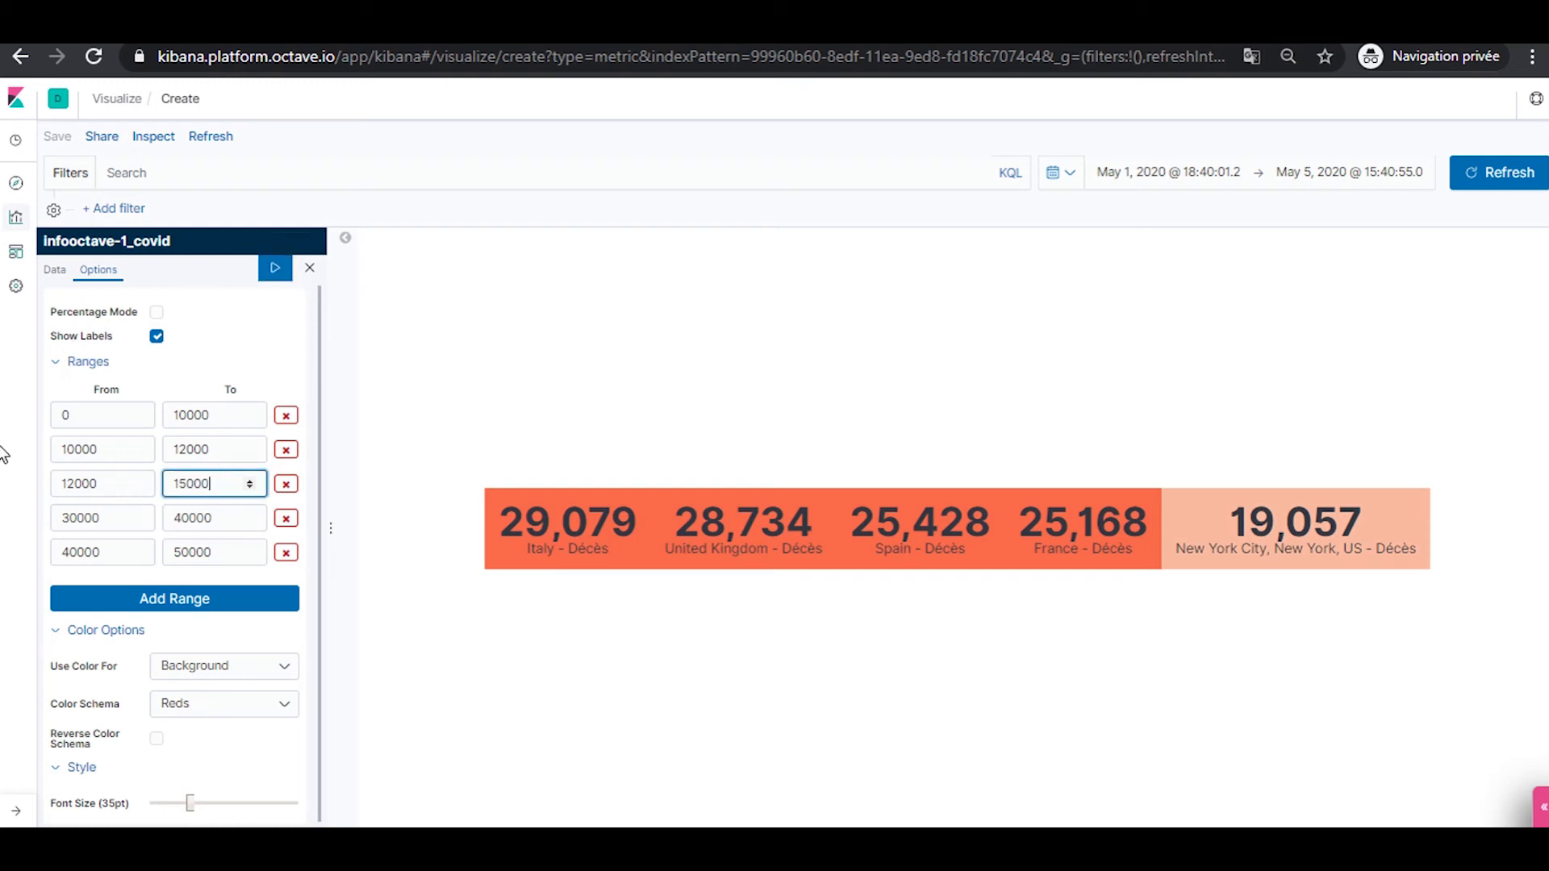
Set the fourth color range to run from 15000 to 20000
left_click(86, 523)
key("BackSpace")
key("BackSpace")
key("BackSpace")
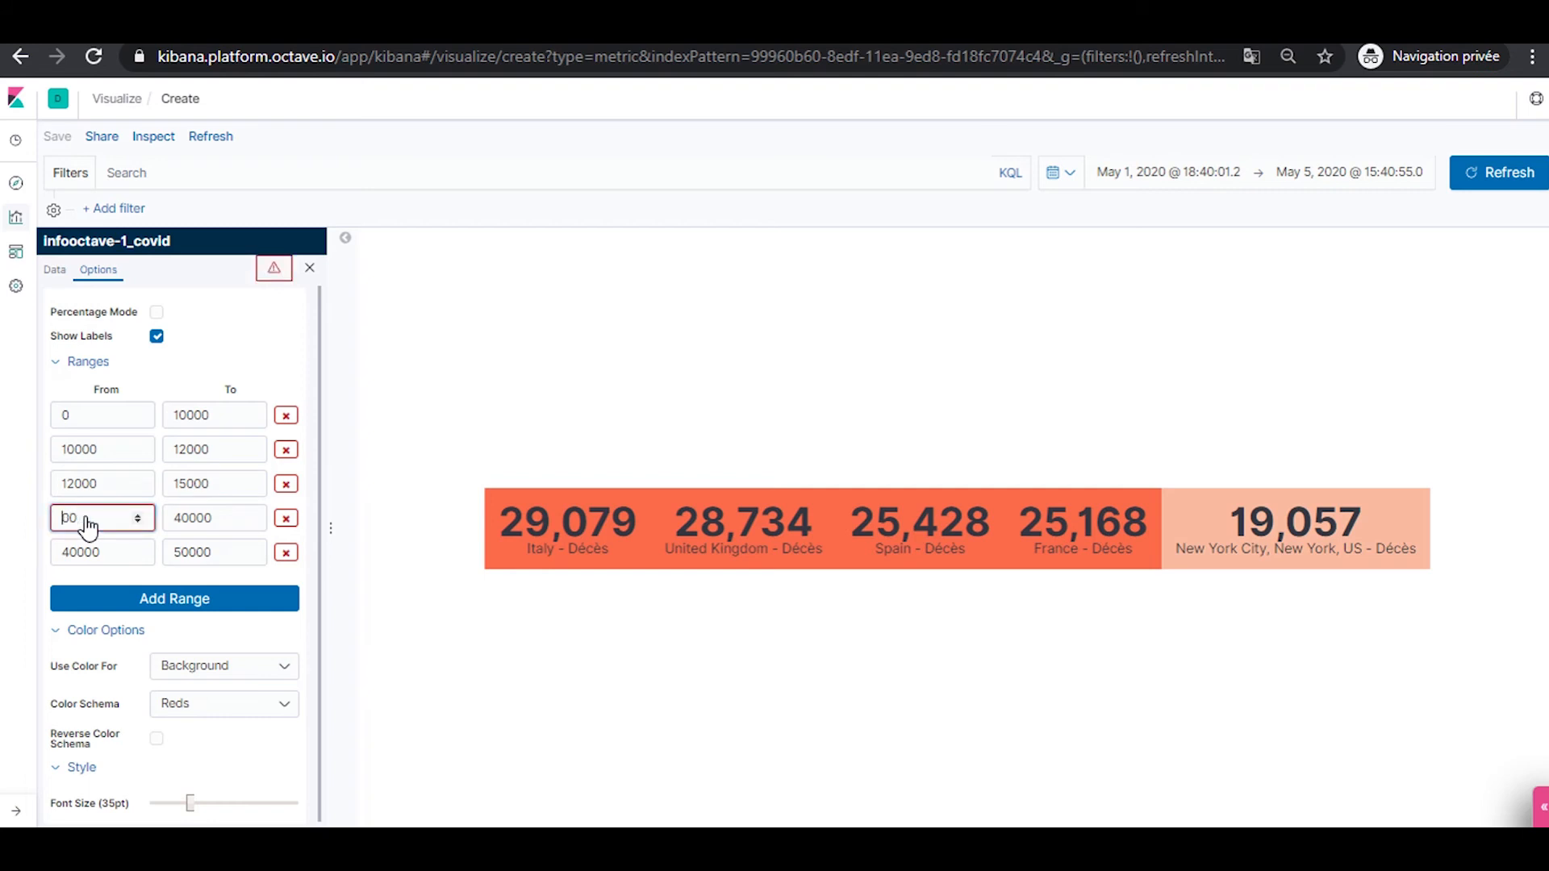
type("150")
left_click(206, 524)
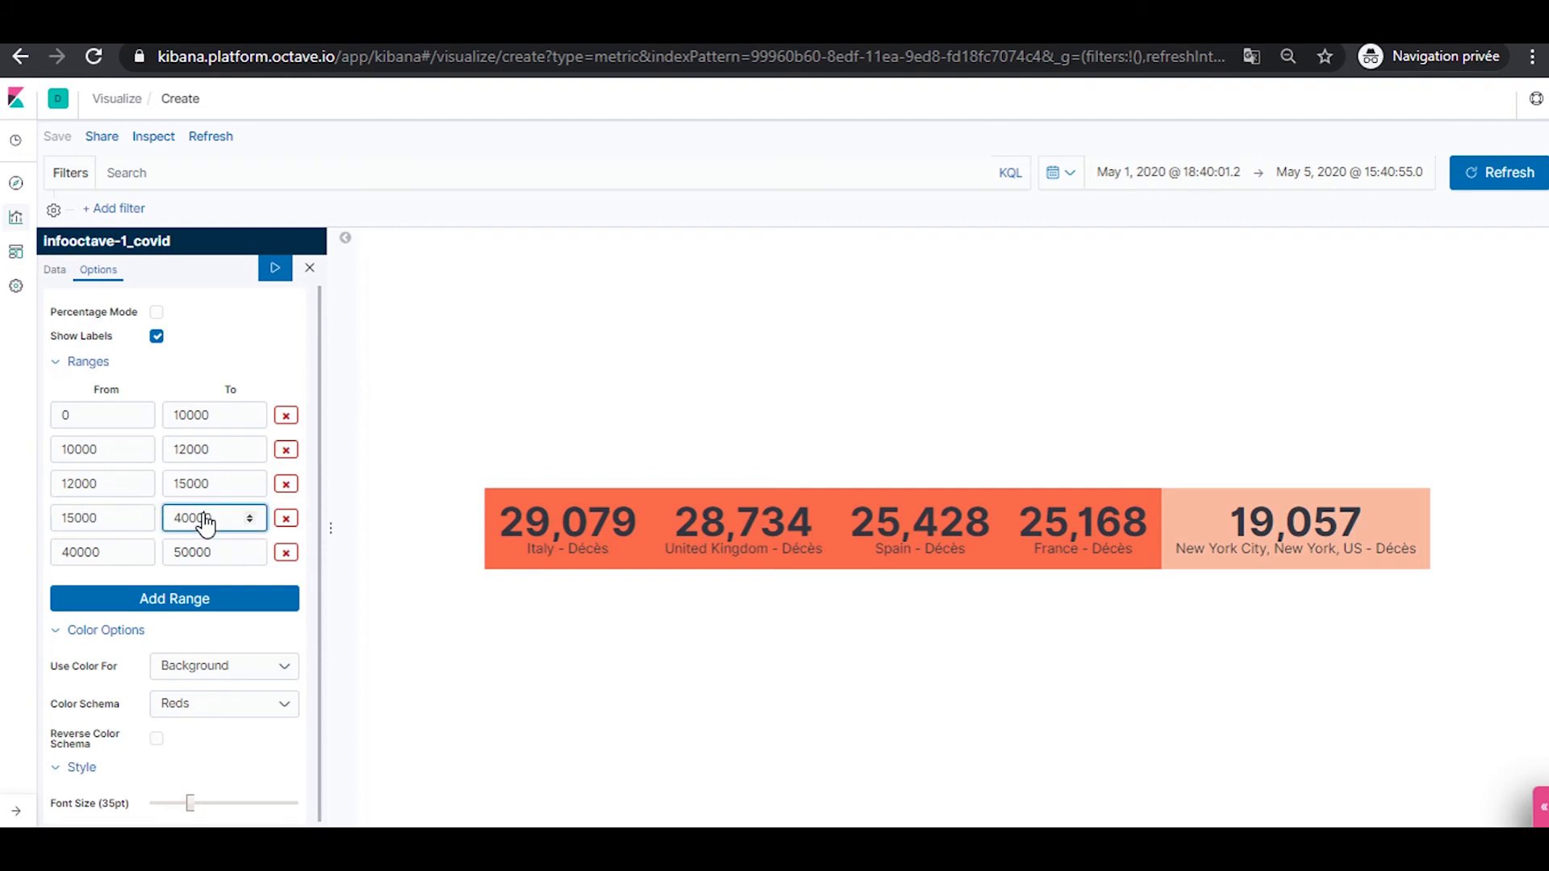
key("BackSpace")
key("BackSpace")
key("BackSpace")
key("BackSpace")
type("20000")
key("BackSpace")
Set the fifth color range to run from 20000 to 22000
left_click(85, 552)
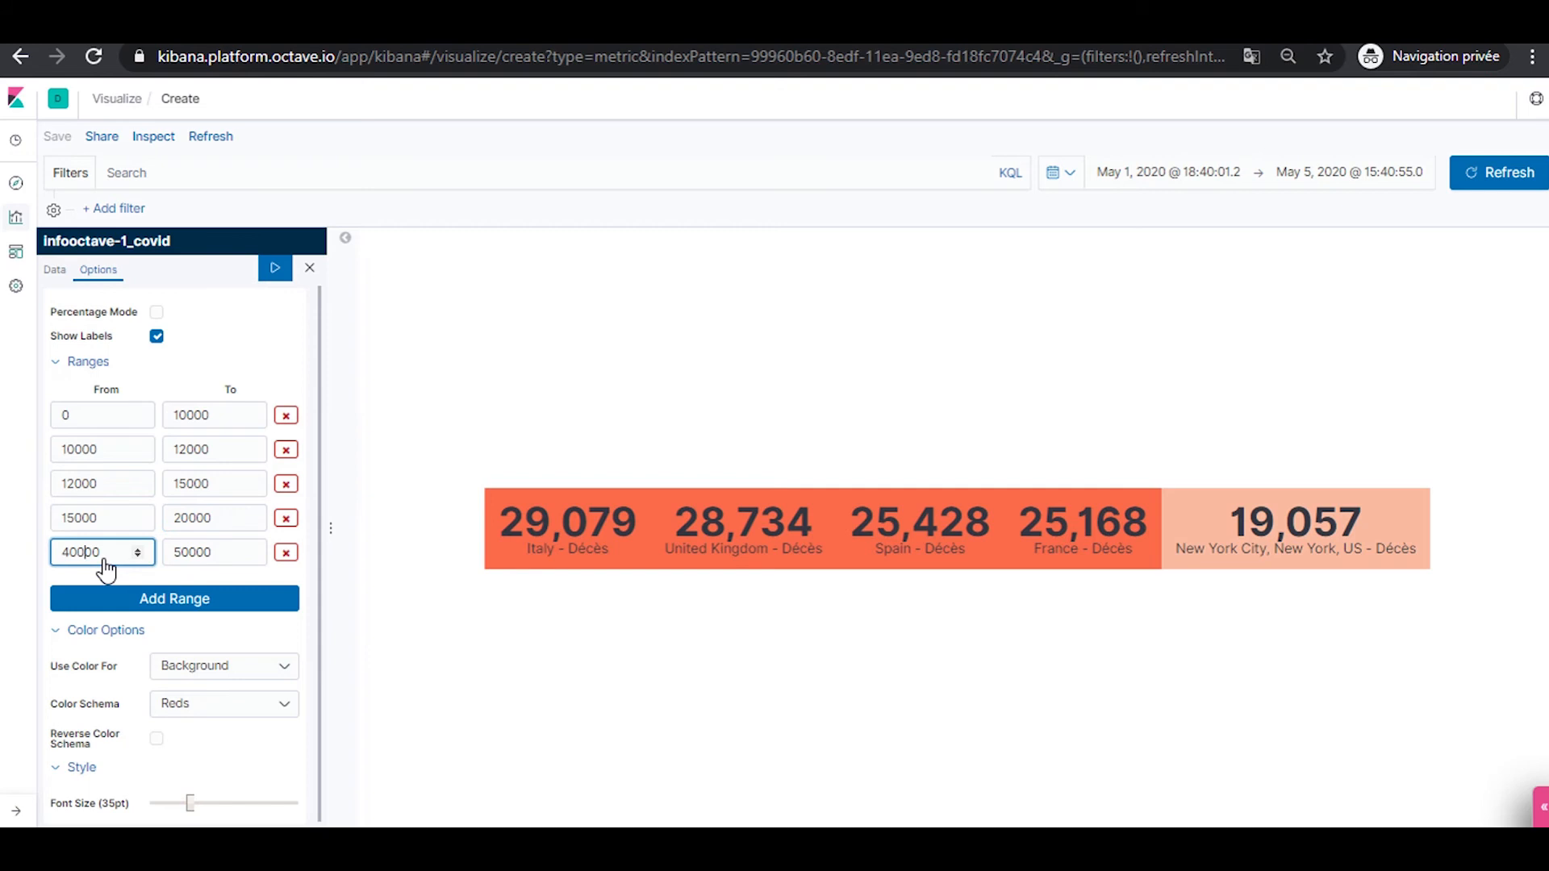
left_click_drag(115, 555, 34, 546)
type("20")
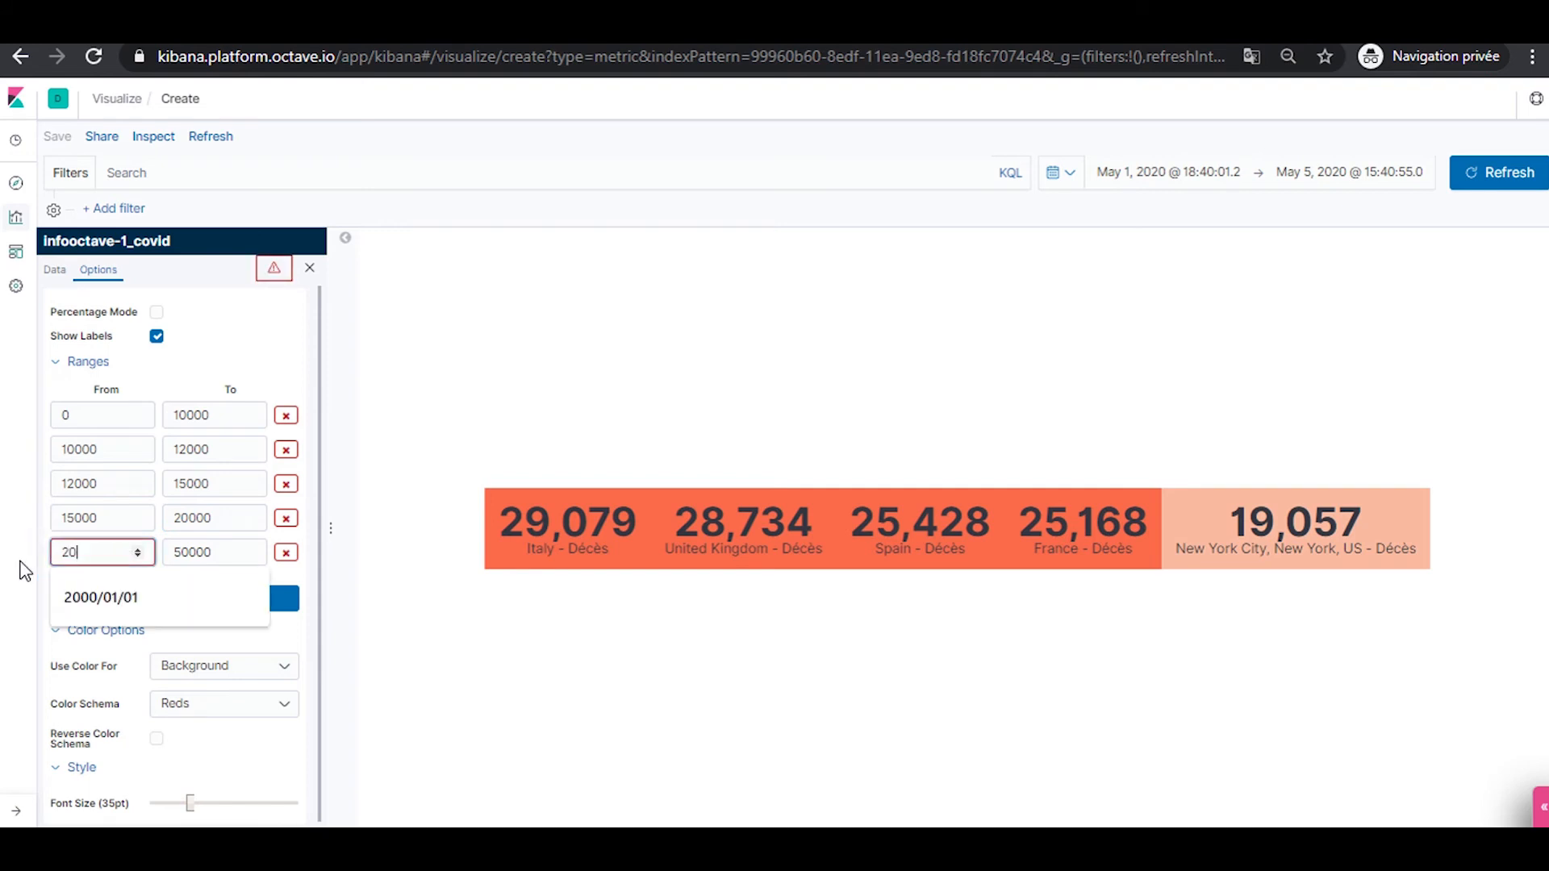
type("000")
left_click_drag(211, 554, 167, 557)
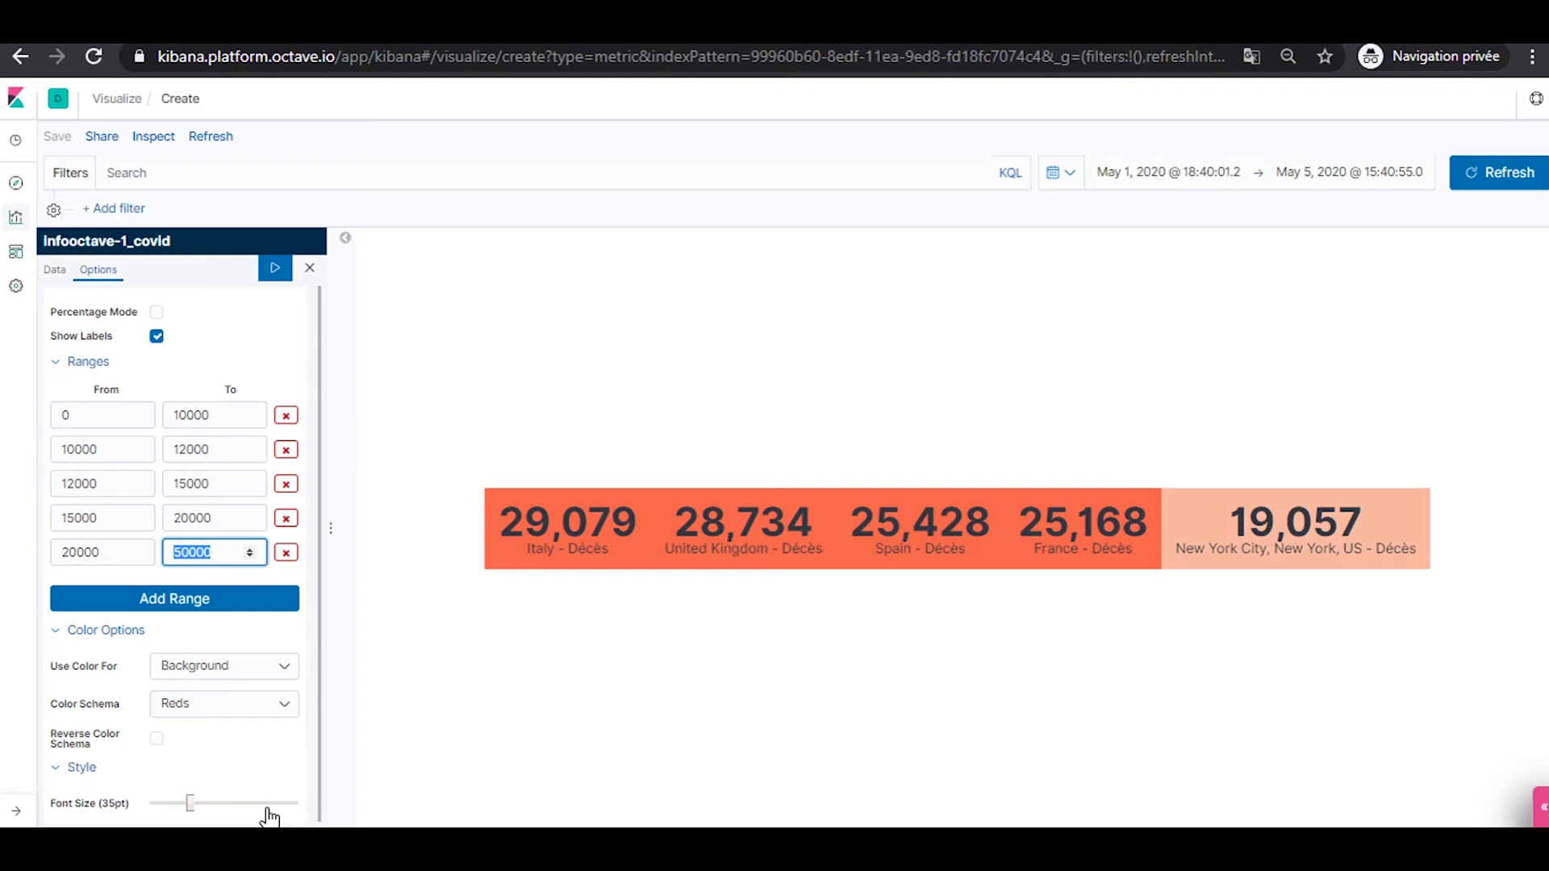
type("22000")
Add five more color ranges in steps of 2000, covering 22000 up to 32000, and apply the changes
left_click(169, 603)
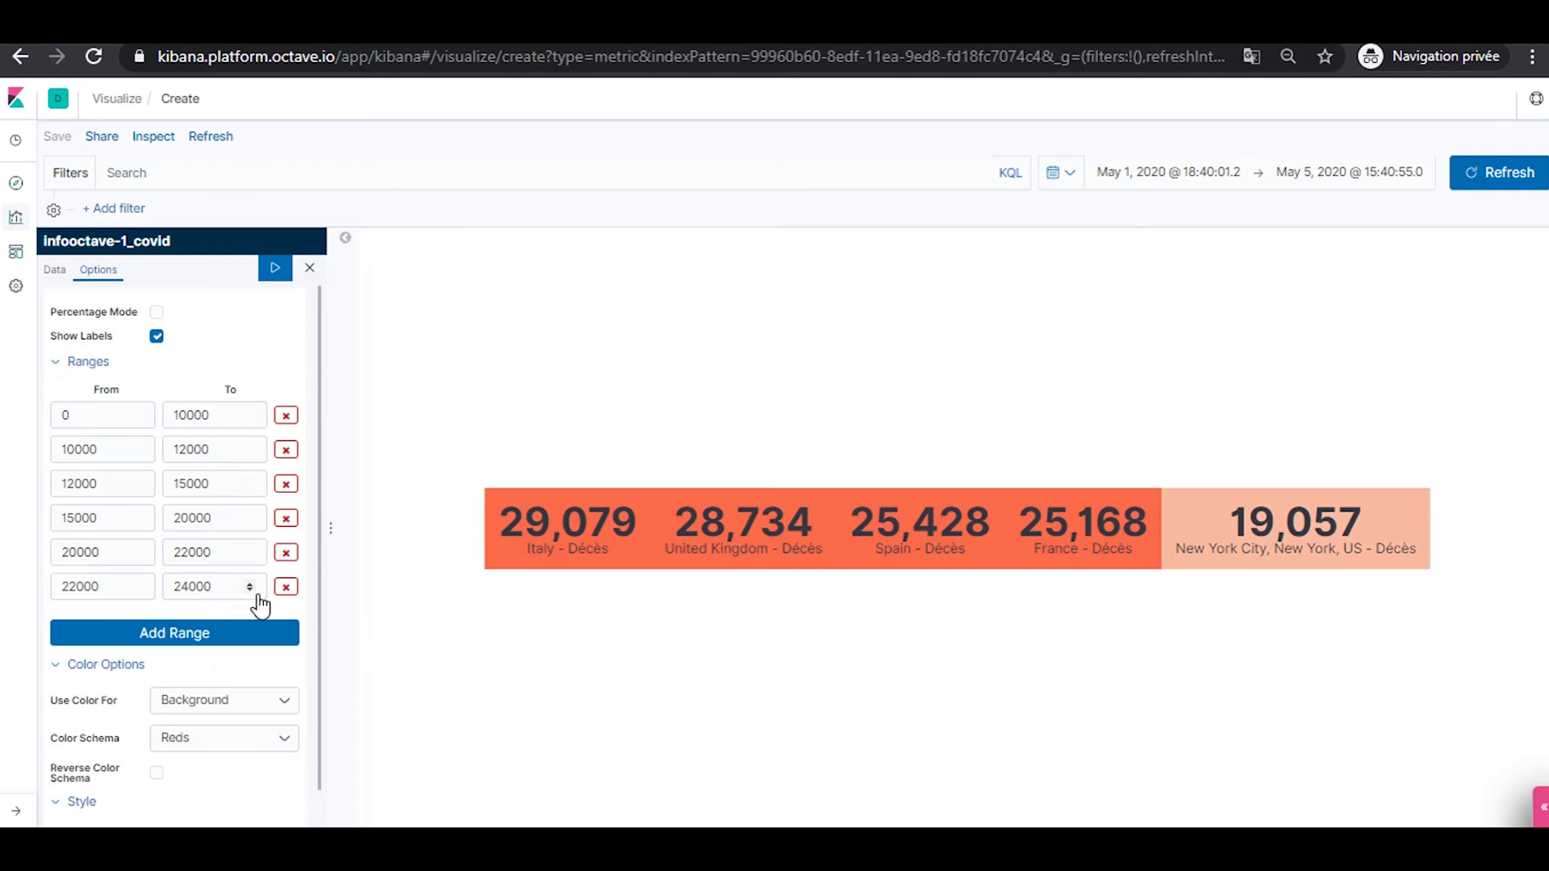
left_click(220, 638)
left_click(218, 671)
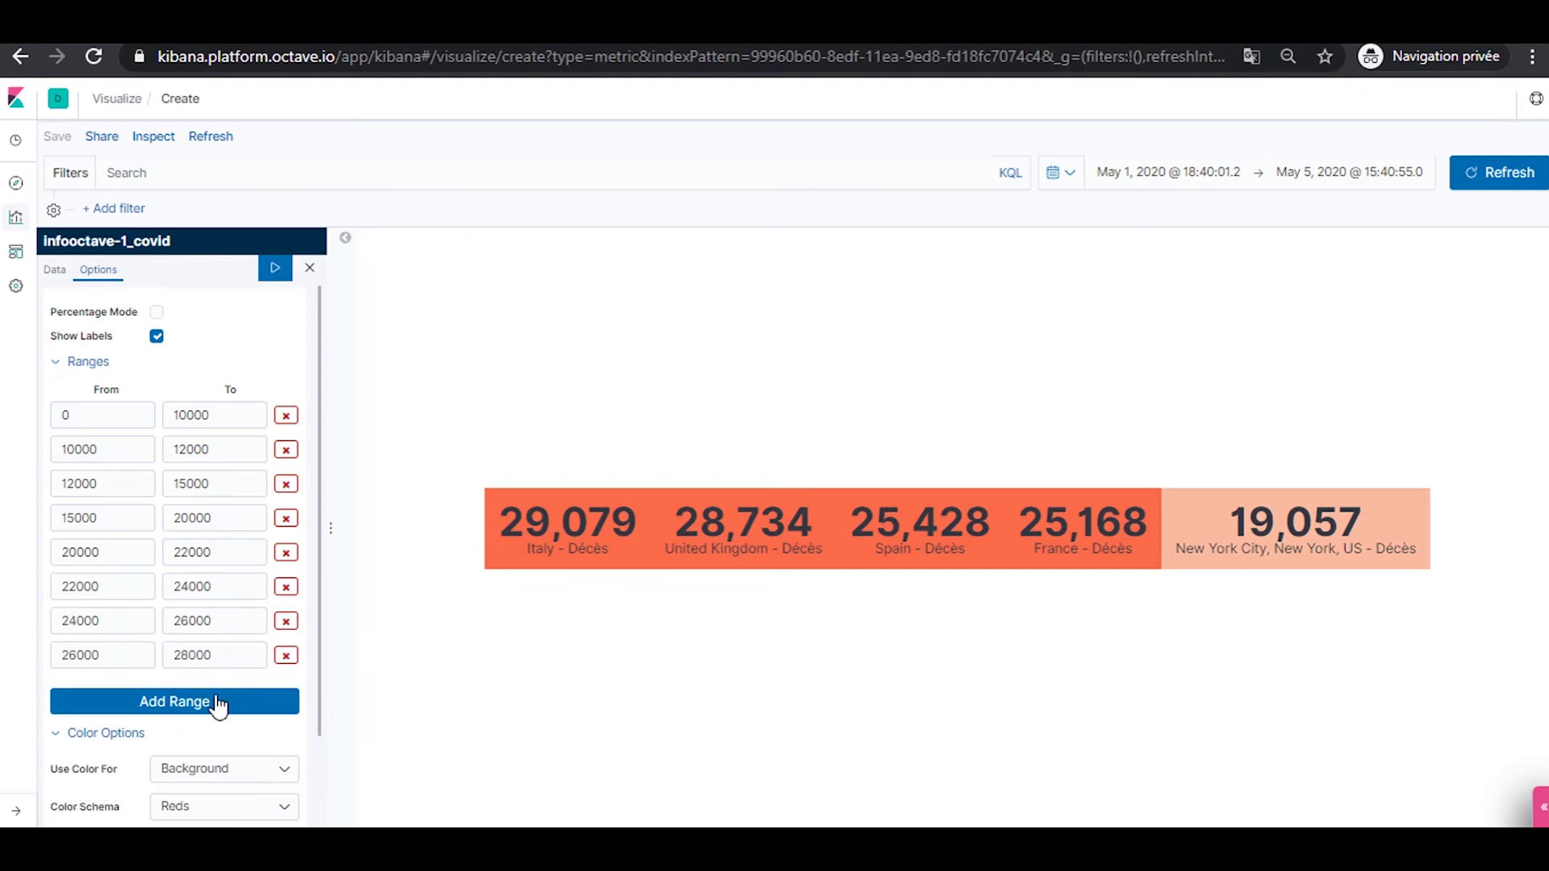
left_click(218, 702)
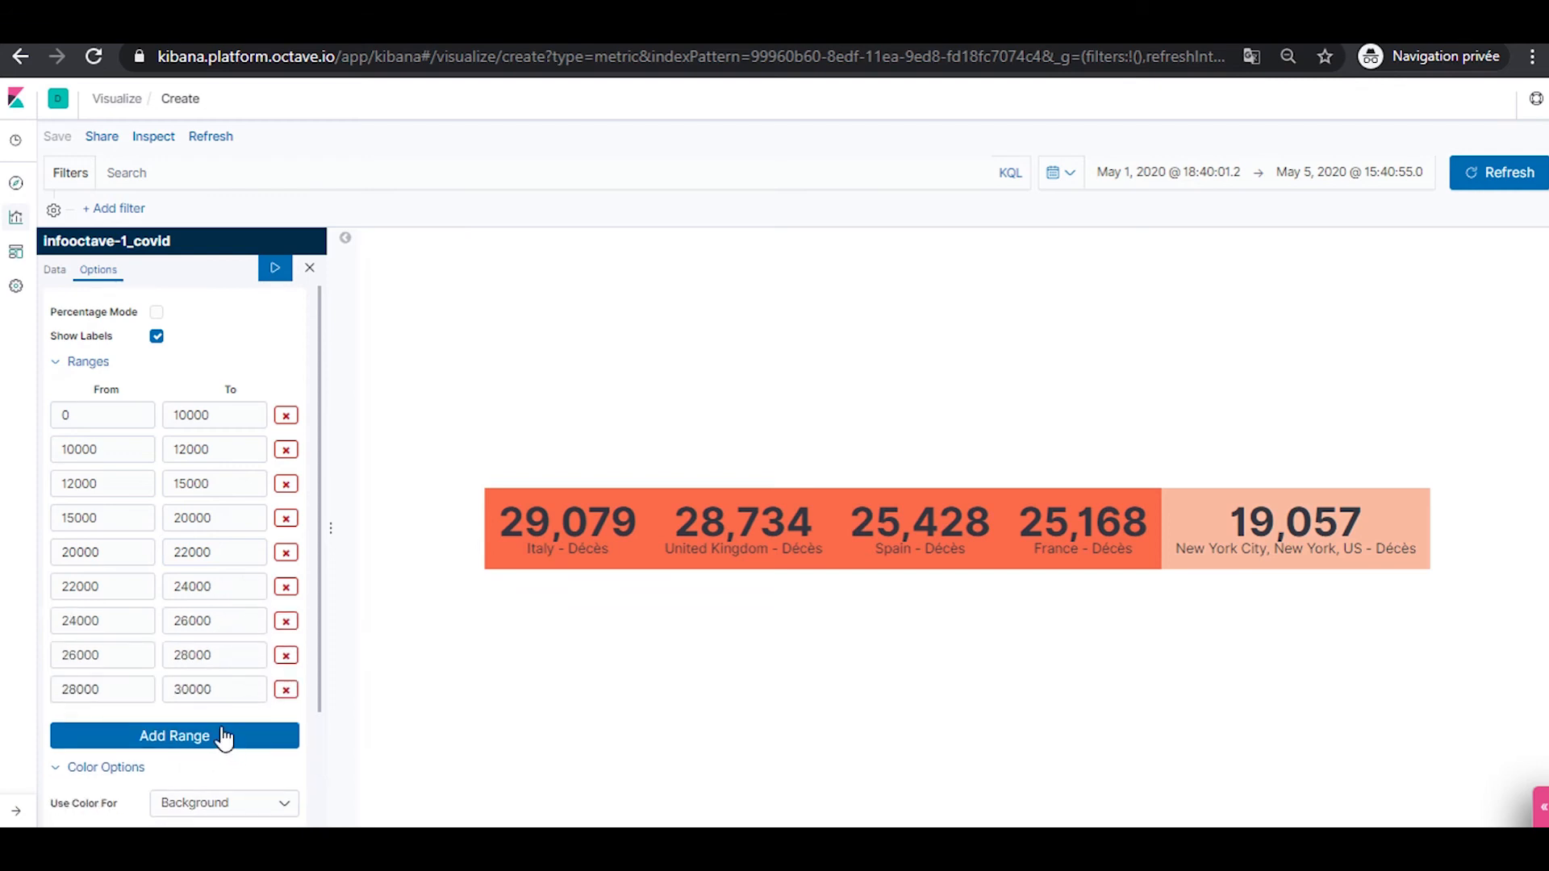
left_click(222, 736)
left_click(275, 268)
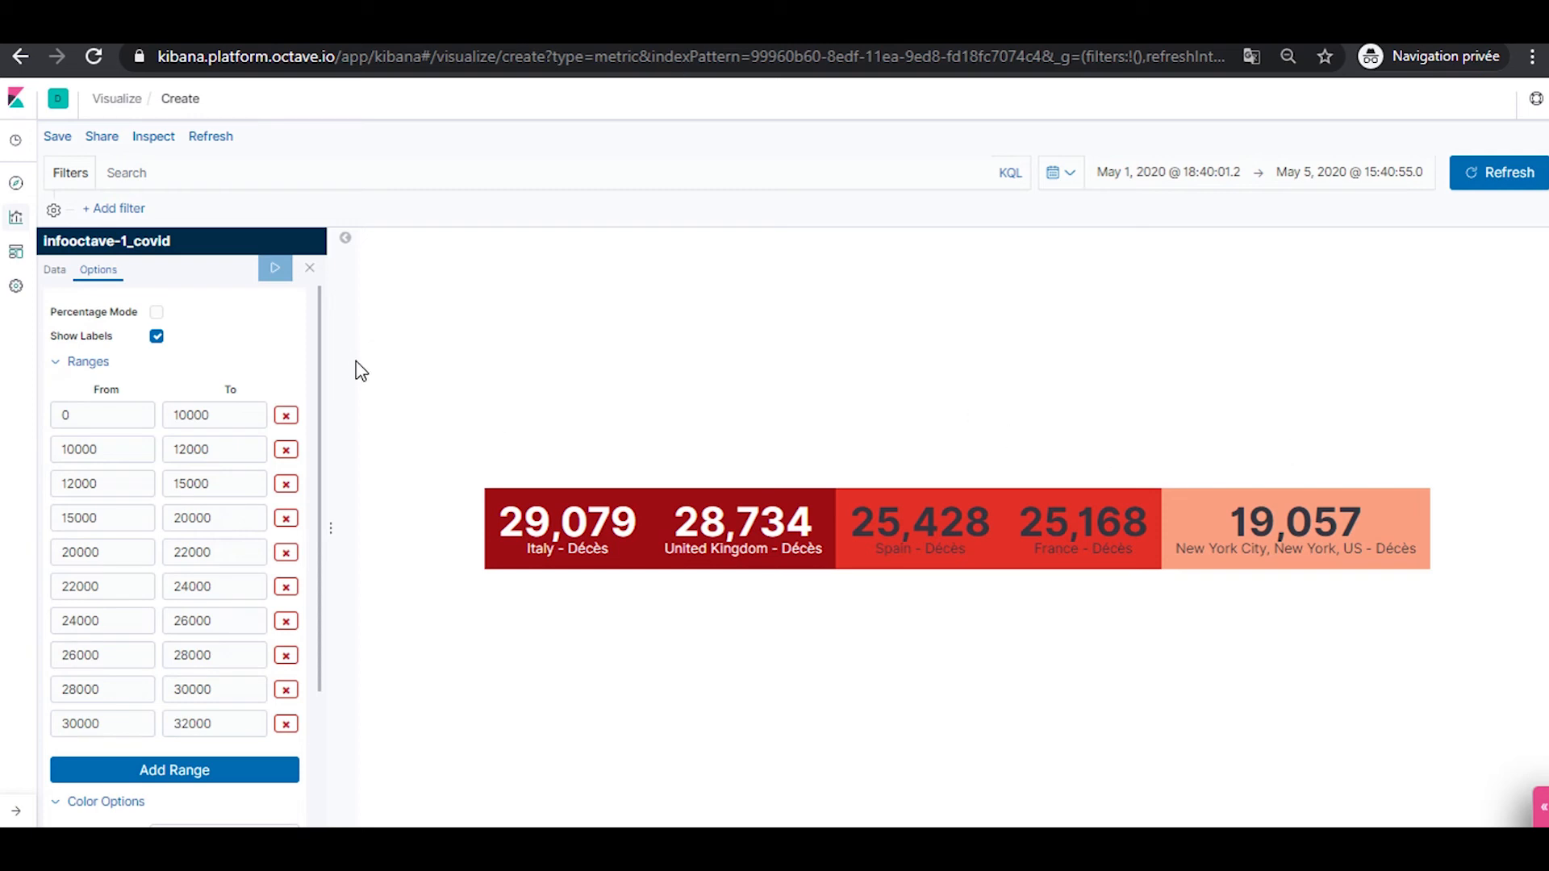
Start saving the deaths metric visualization and select its default title for replacement
left_click(57, 137)
left_click_drag(752, 418, 530, 414)
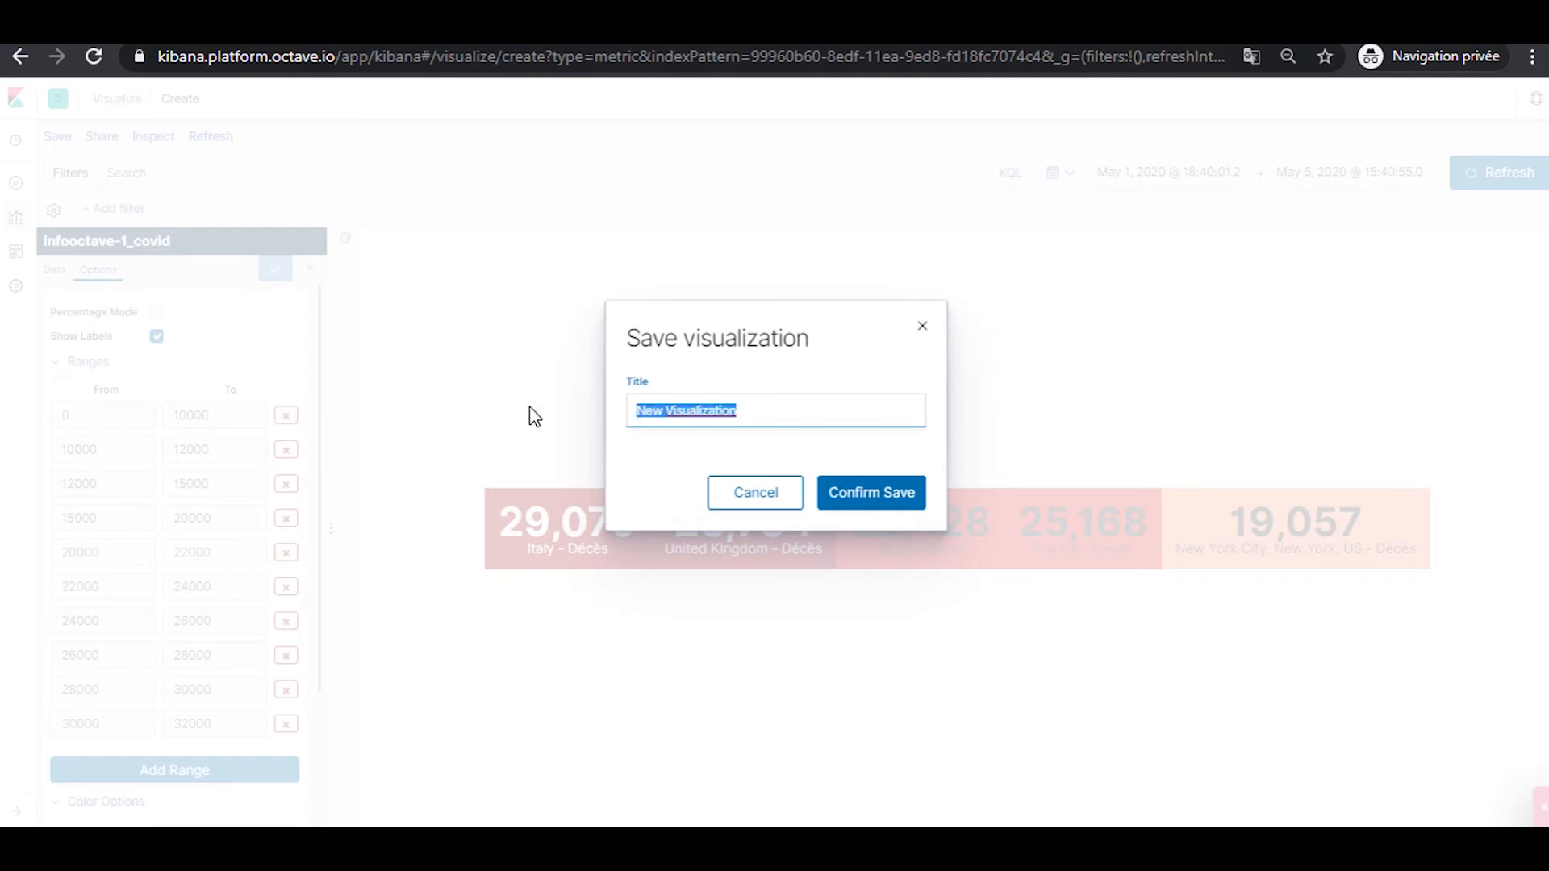
type("c")
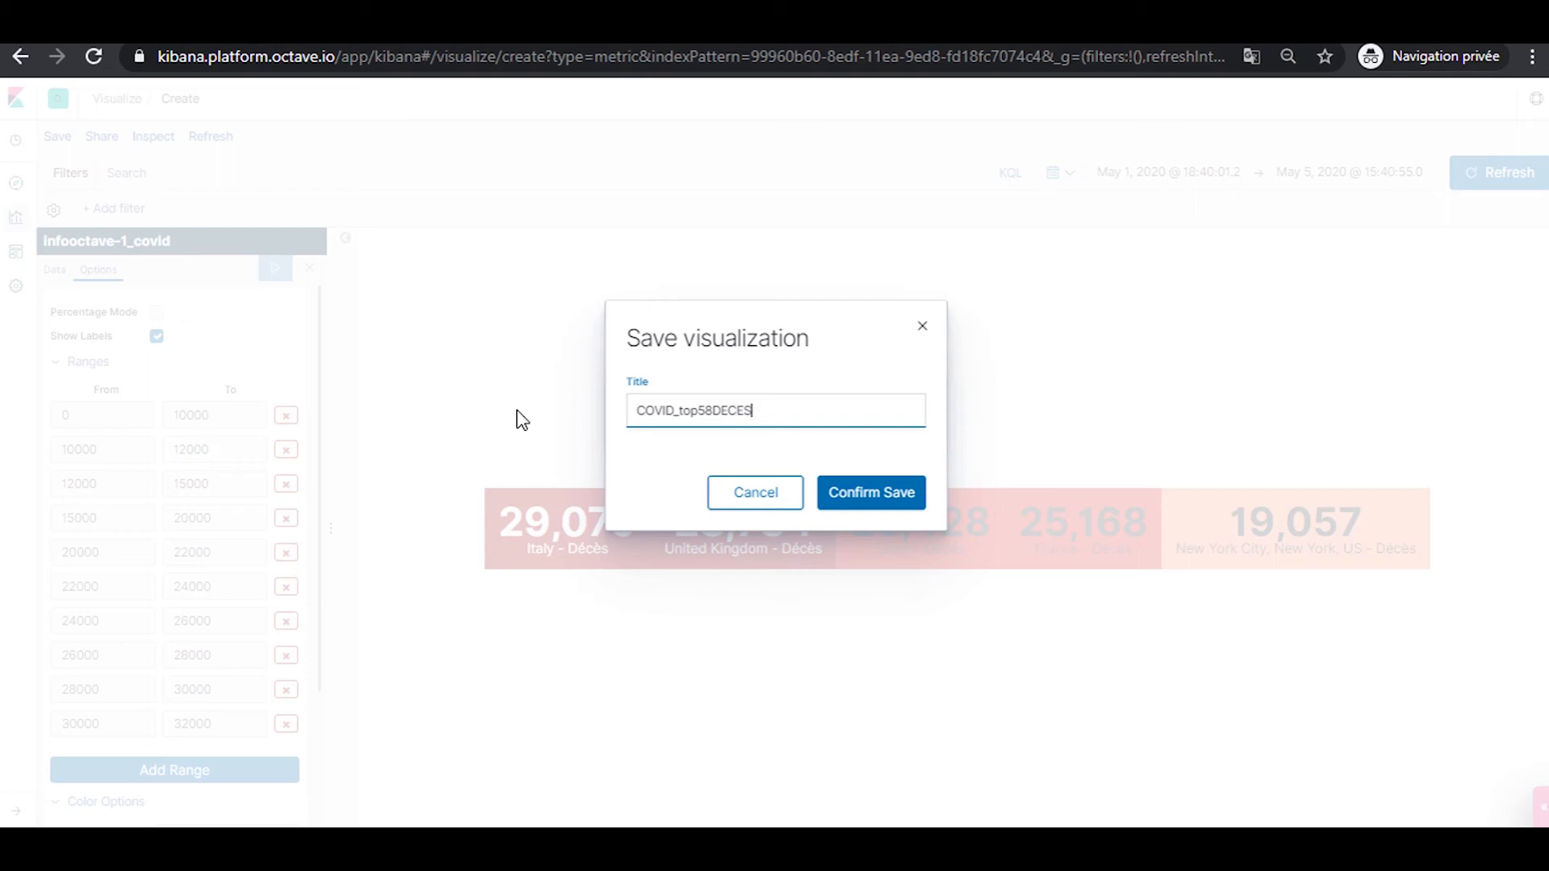
key("BackSpace")
key("BackSpace")
key("BackSpace")
key("BackSpace")
key("BackSpace")
key("BackSpace")
key("BackSpace")
key("BackSpace")
type("cOcO")
key("BackSpace")
key("BackSpace")
key("BackSpace")
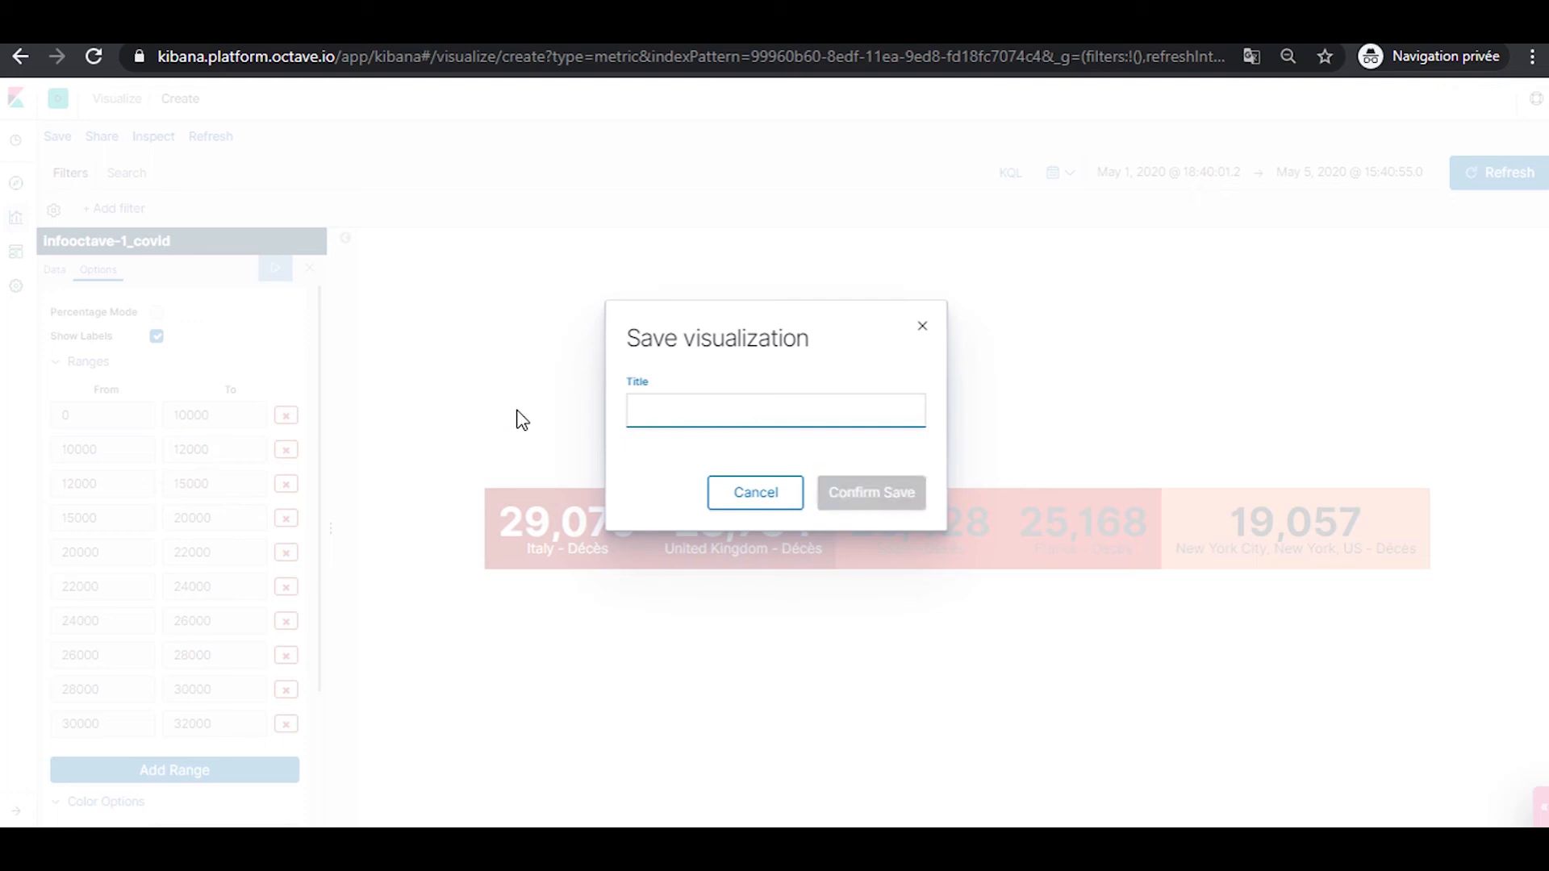
type("c")
key("BackSpace")
type("co")
key("BackSpace")
key("BackSpace")
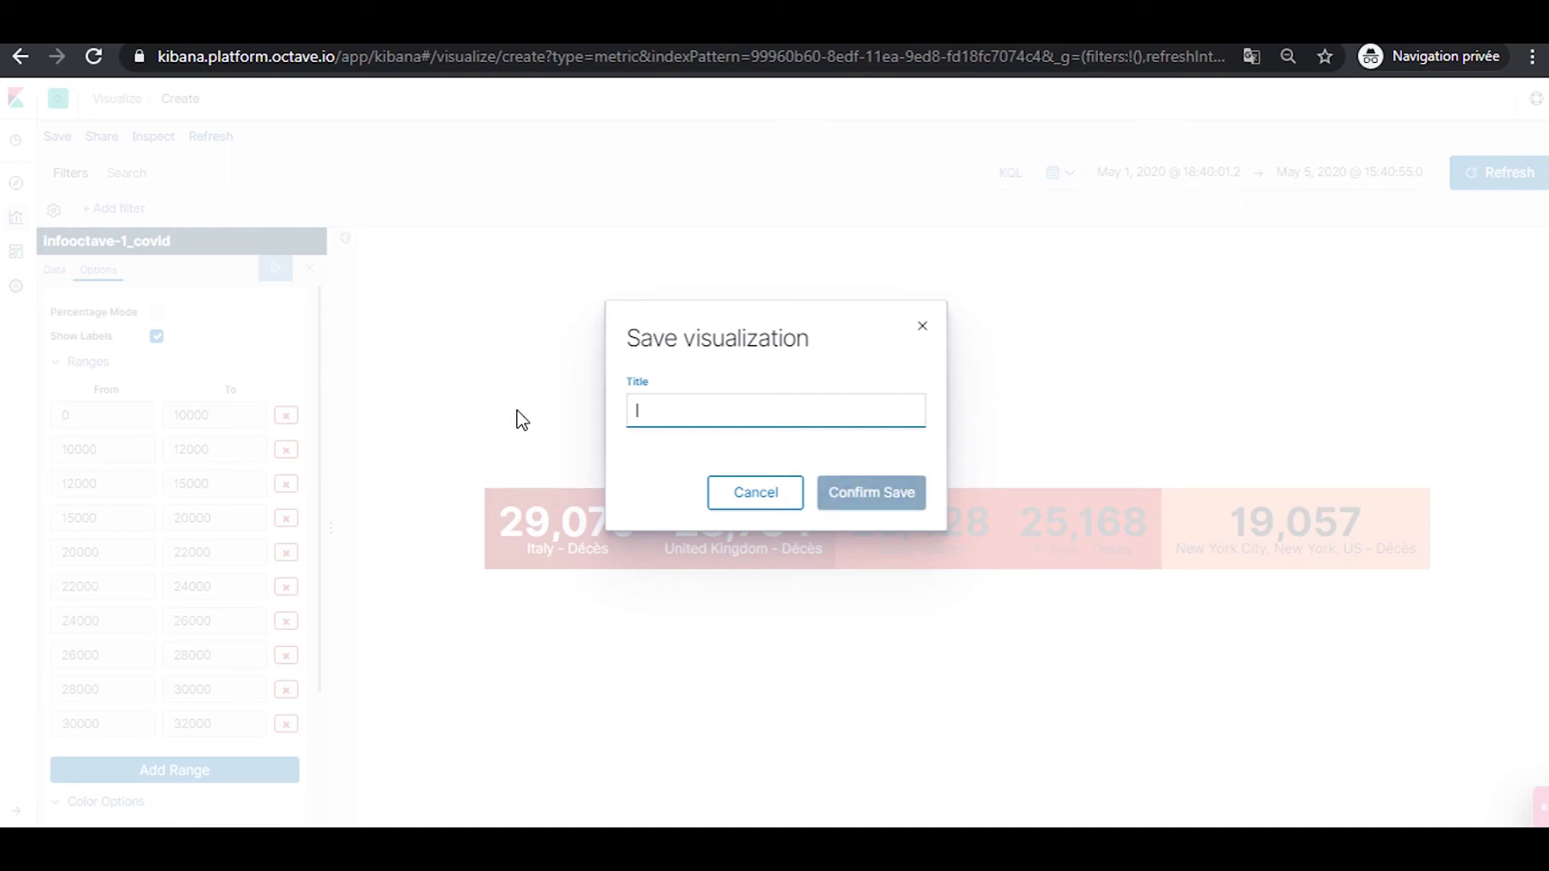
Title the visualization covid_top5_zones and save it
type("covid_t")
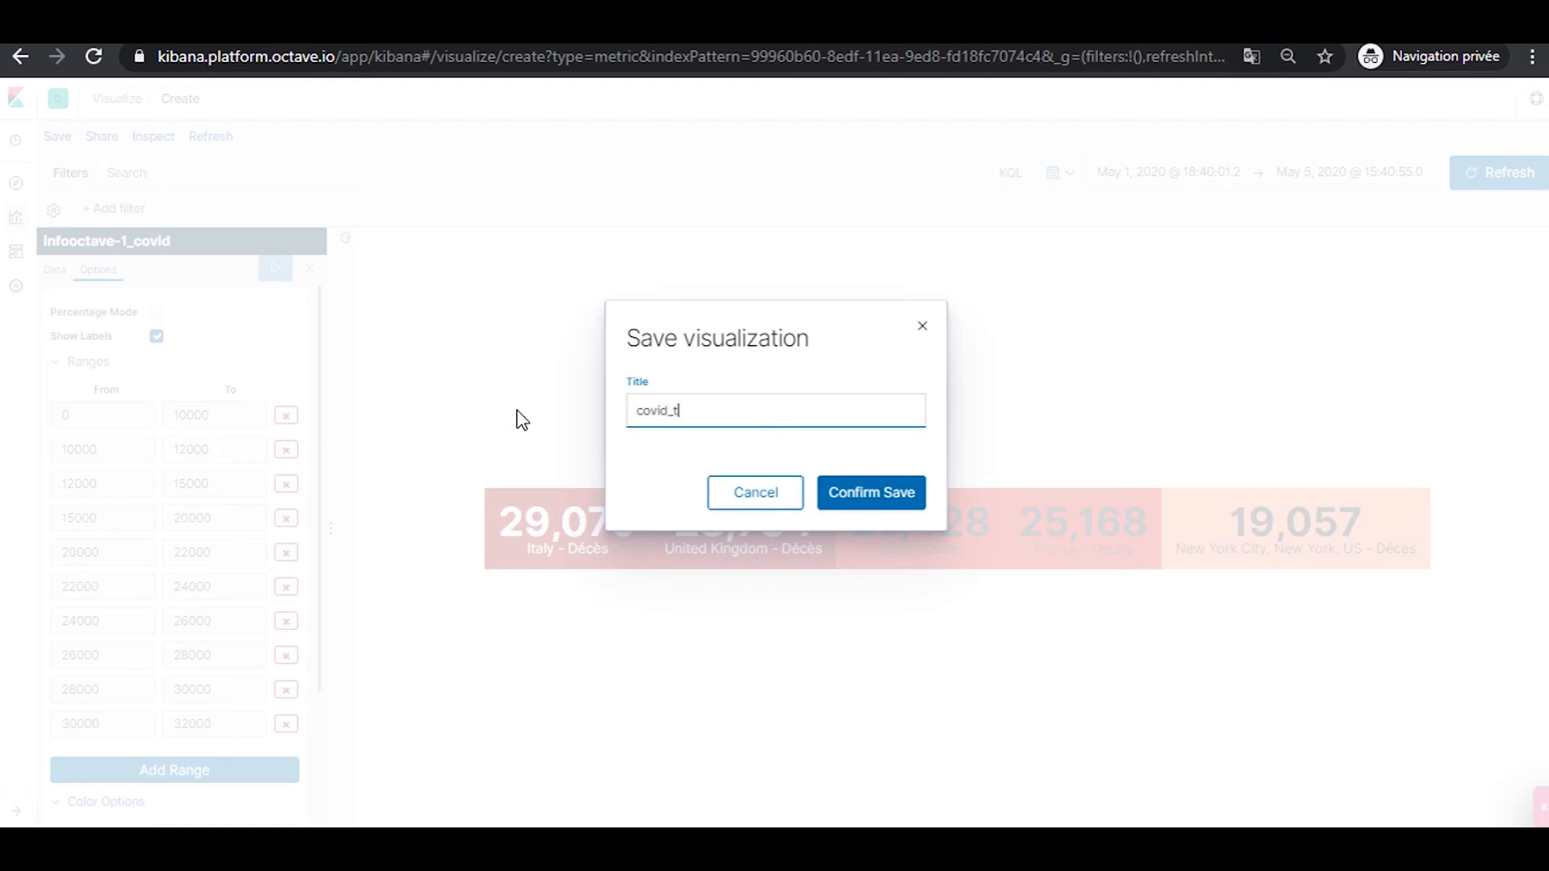
type("op5_zones")
left_click(902, 501)
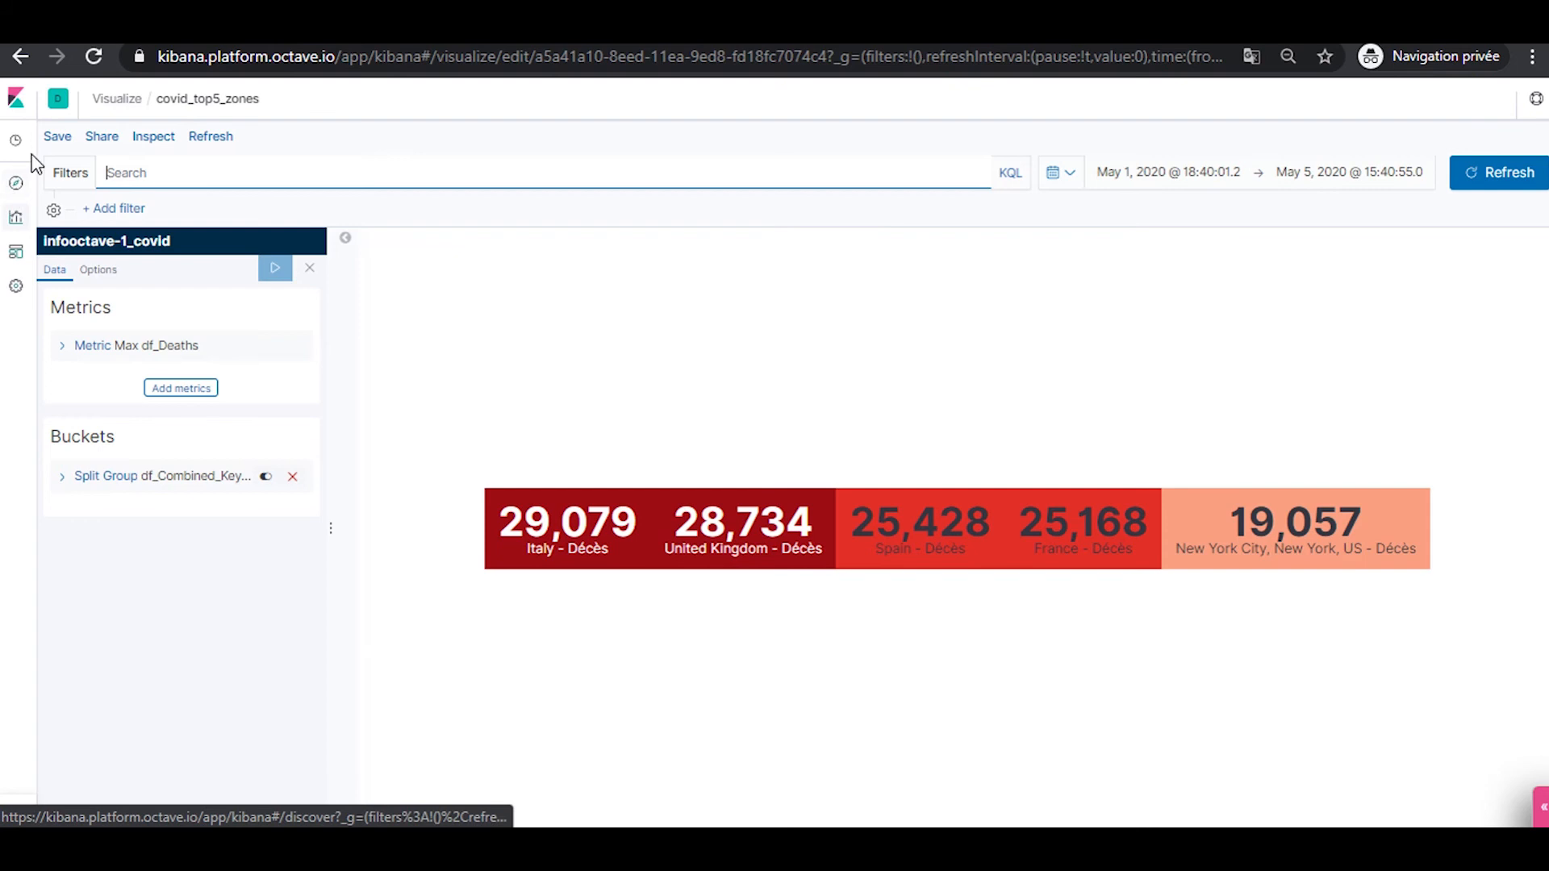
Create a new Line visualization based on the infooctave-1_covid index pattern
left_click(121, 100)
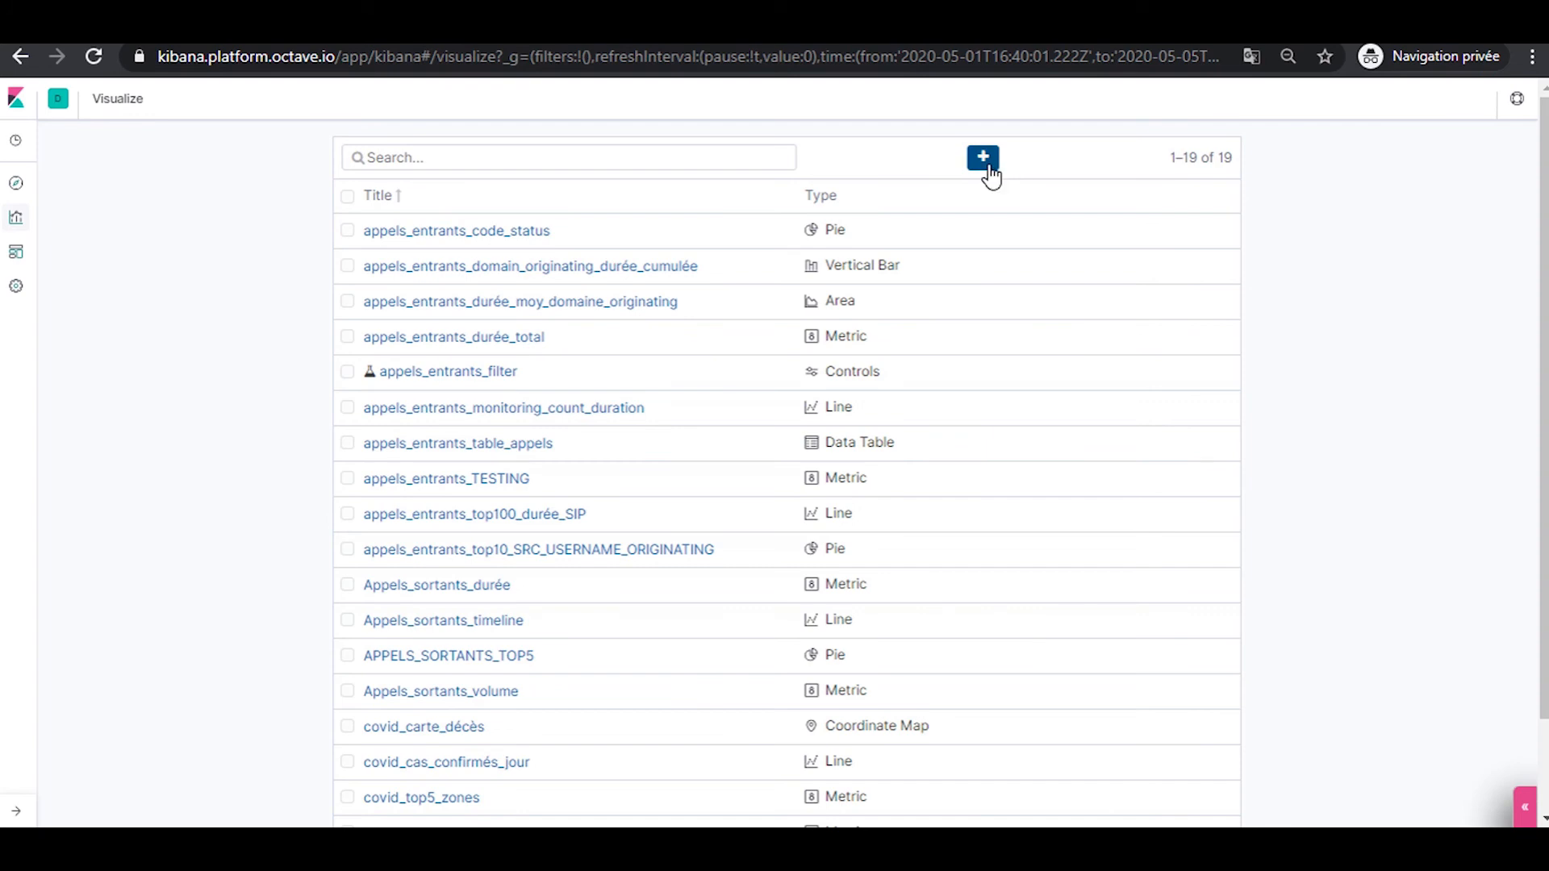
left_click(985, 161)
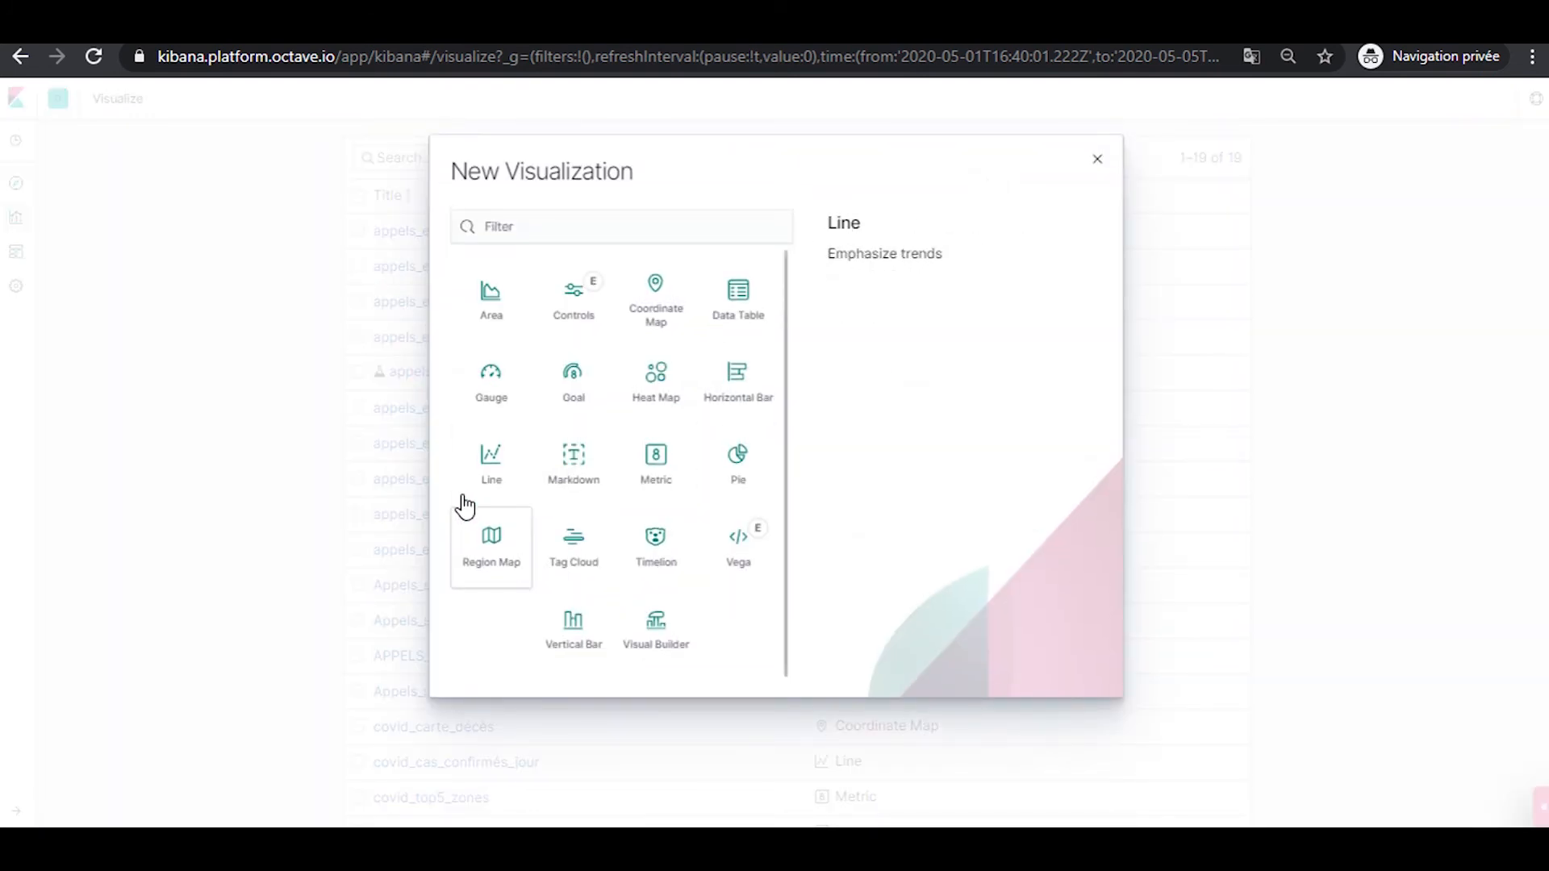
left_click(491, 459)
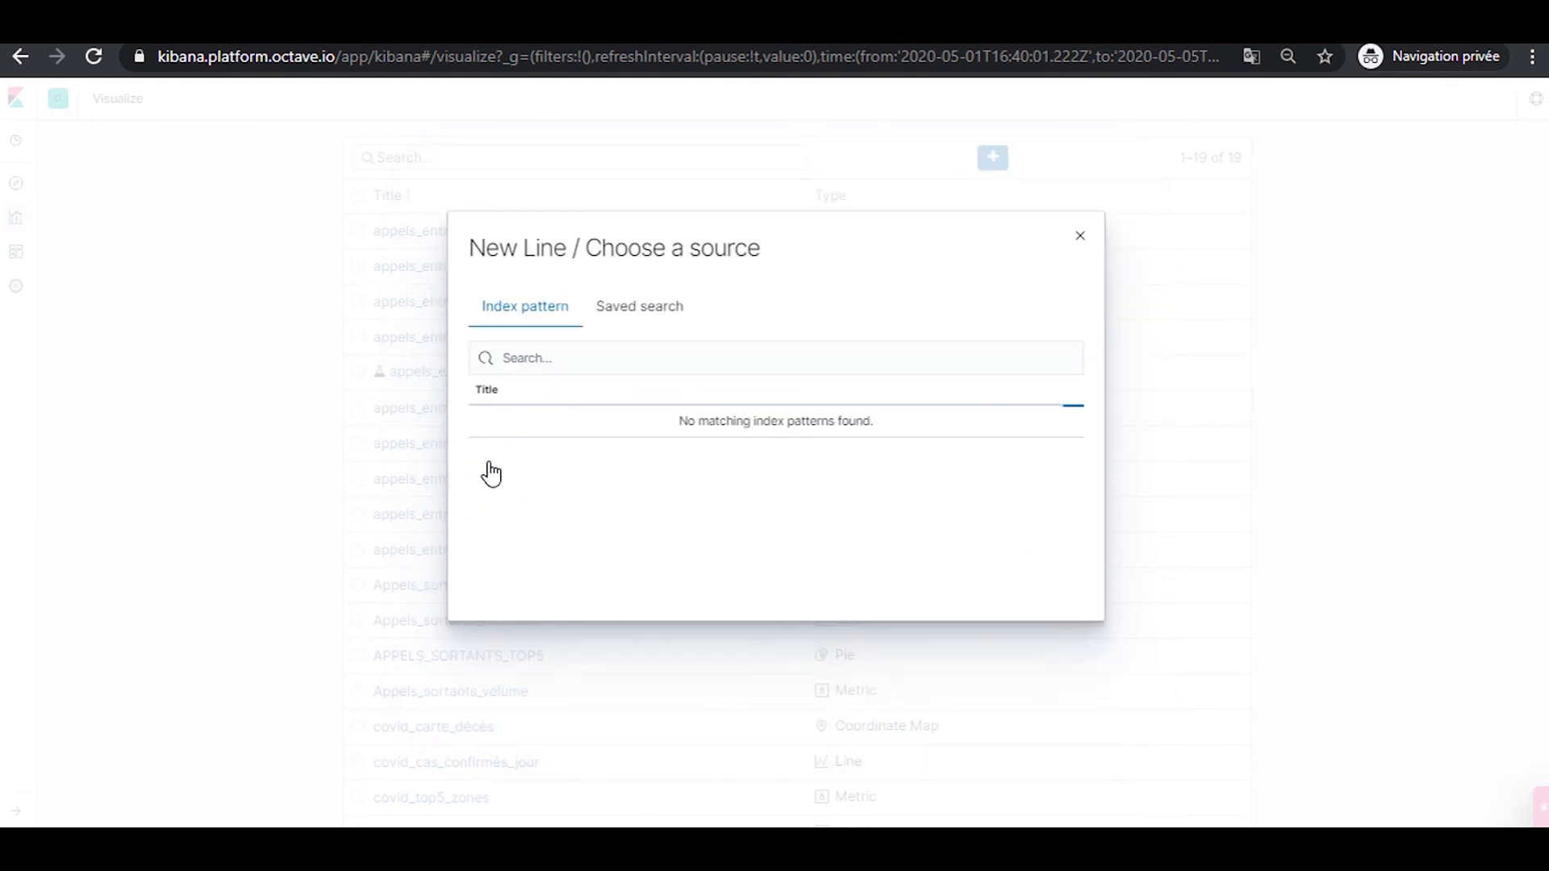
left_click(507, 477)
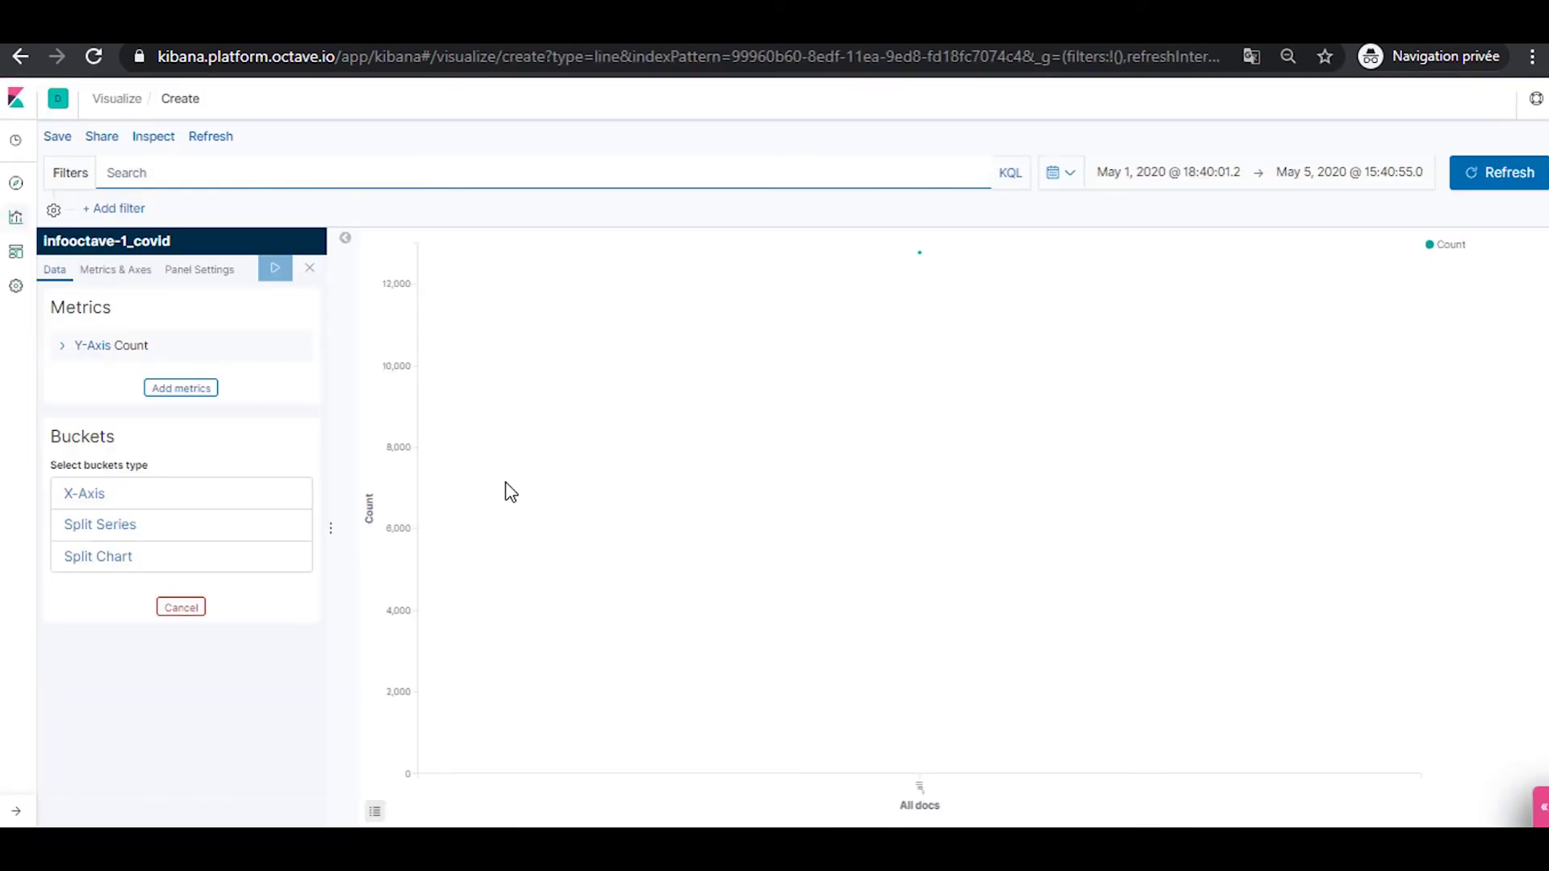
Set the line chart's Y-axis metric to the Max aggregation of the df_Deaths field
left_click(95, 346)
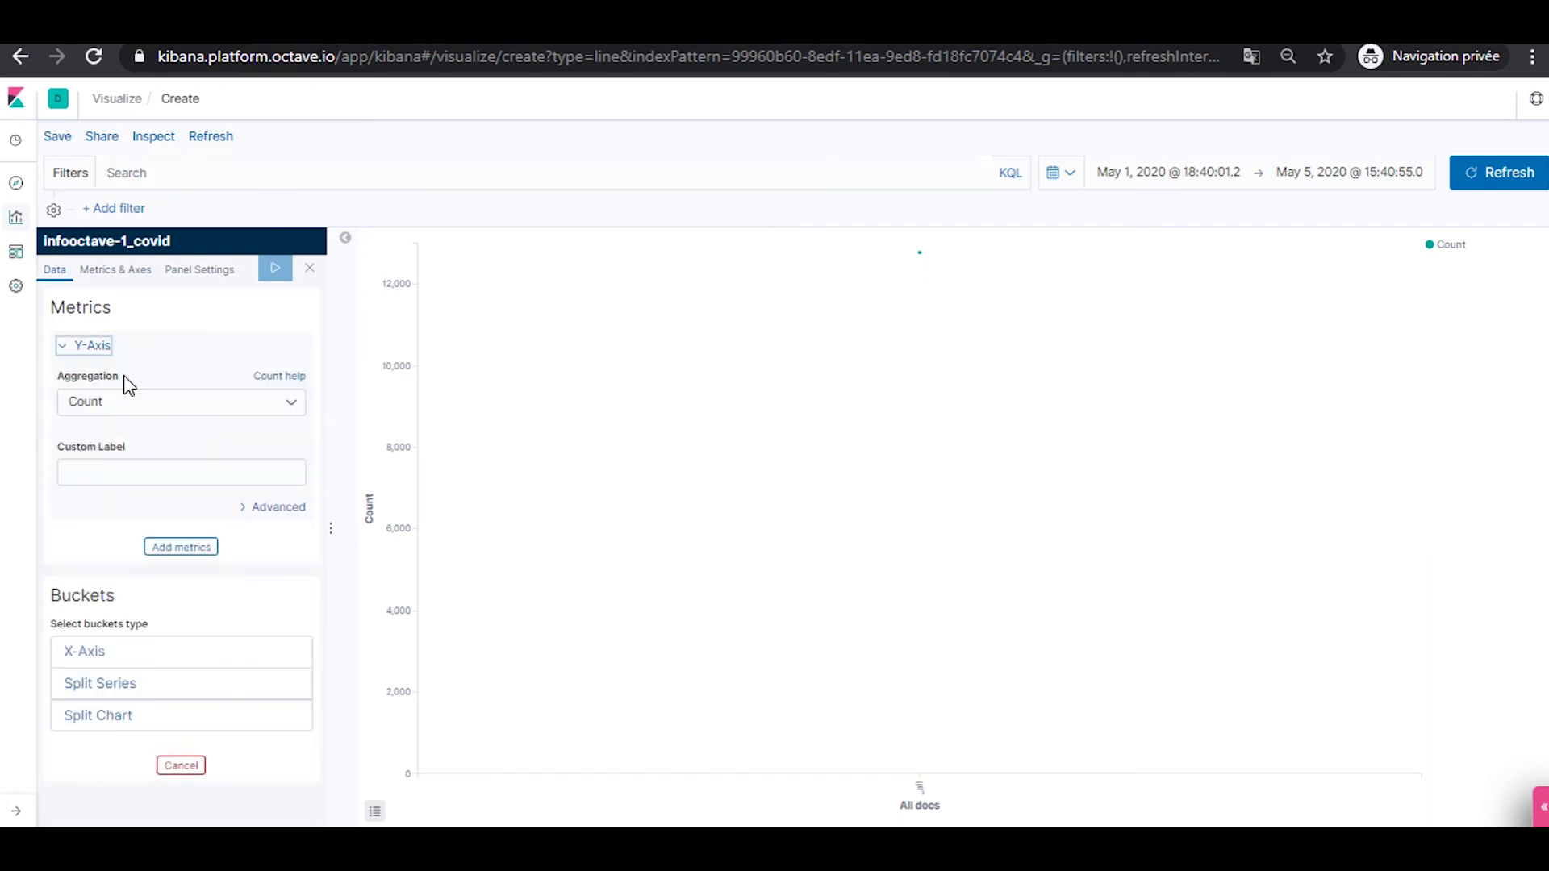
left_click(143, 403)
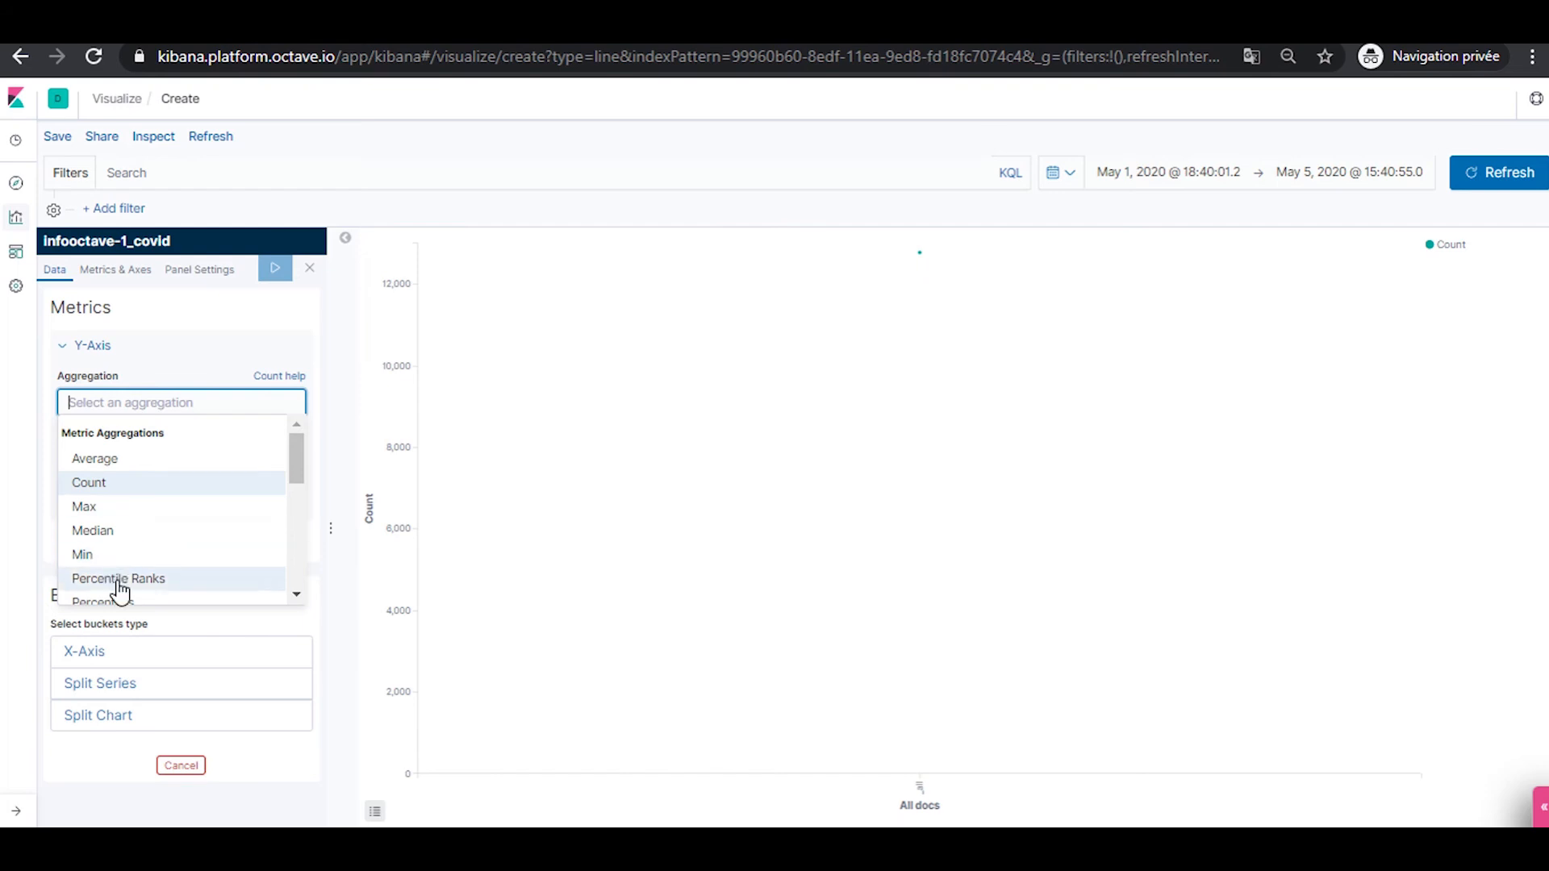
left_click(114, 508)
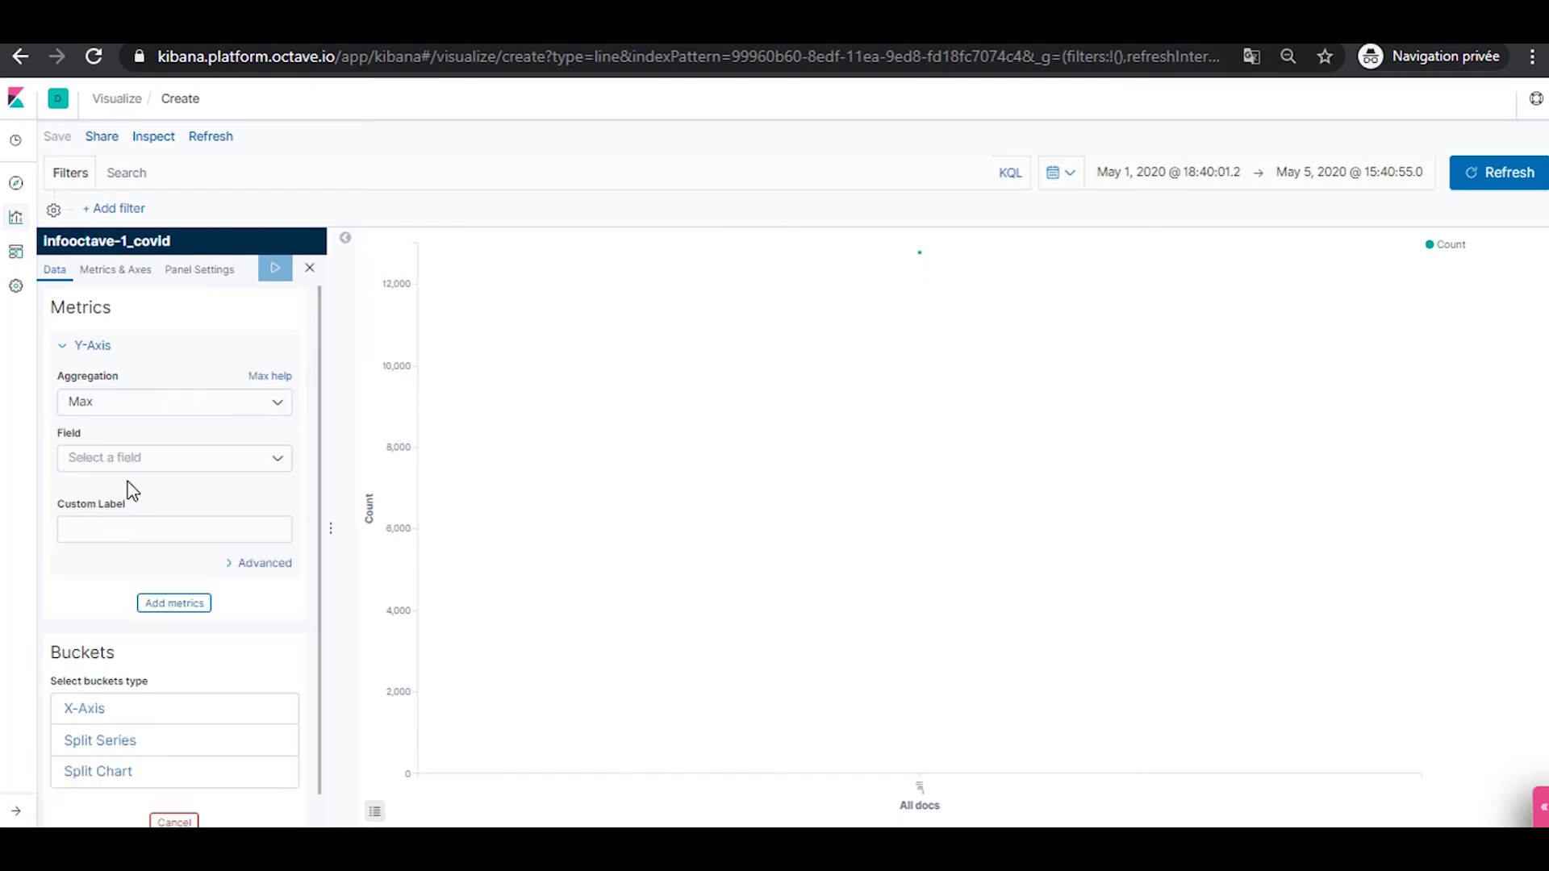
left_click(157, 466)
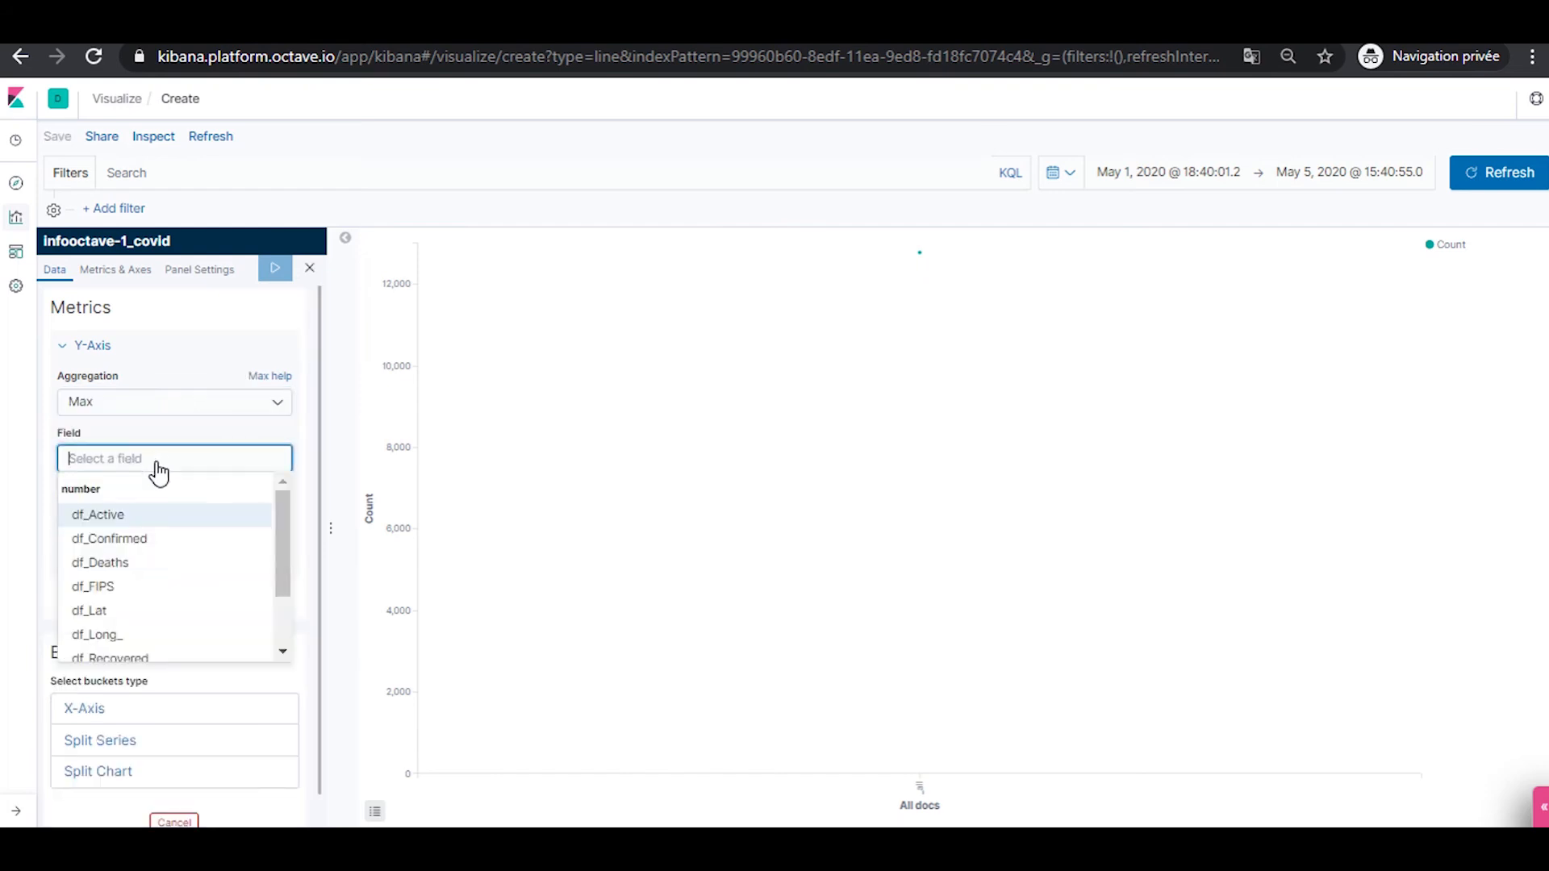
left_click(152, 565)
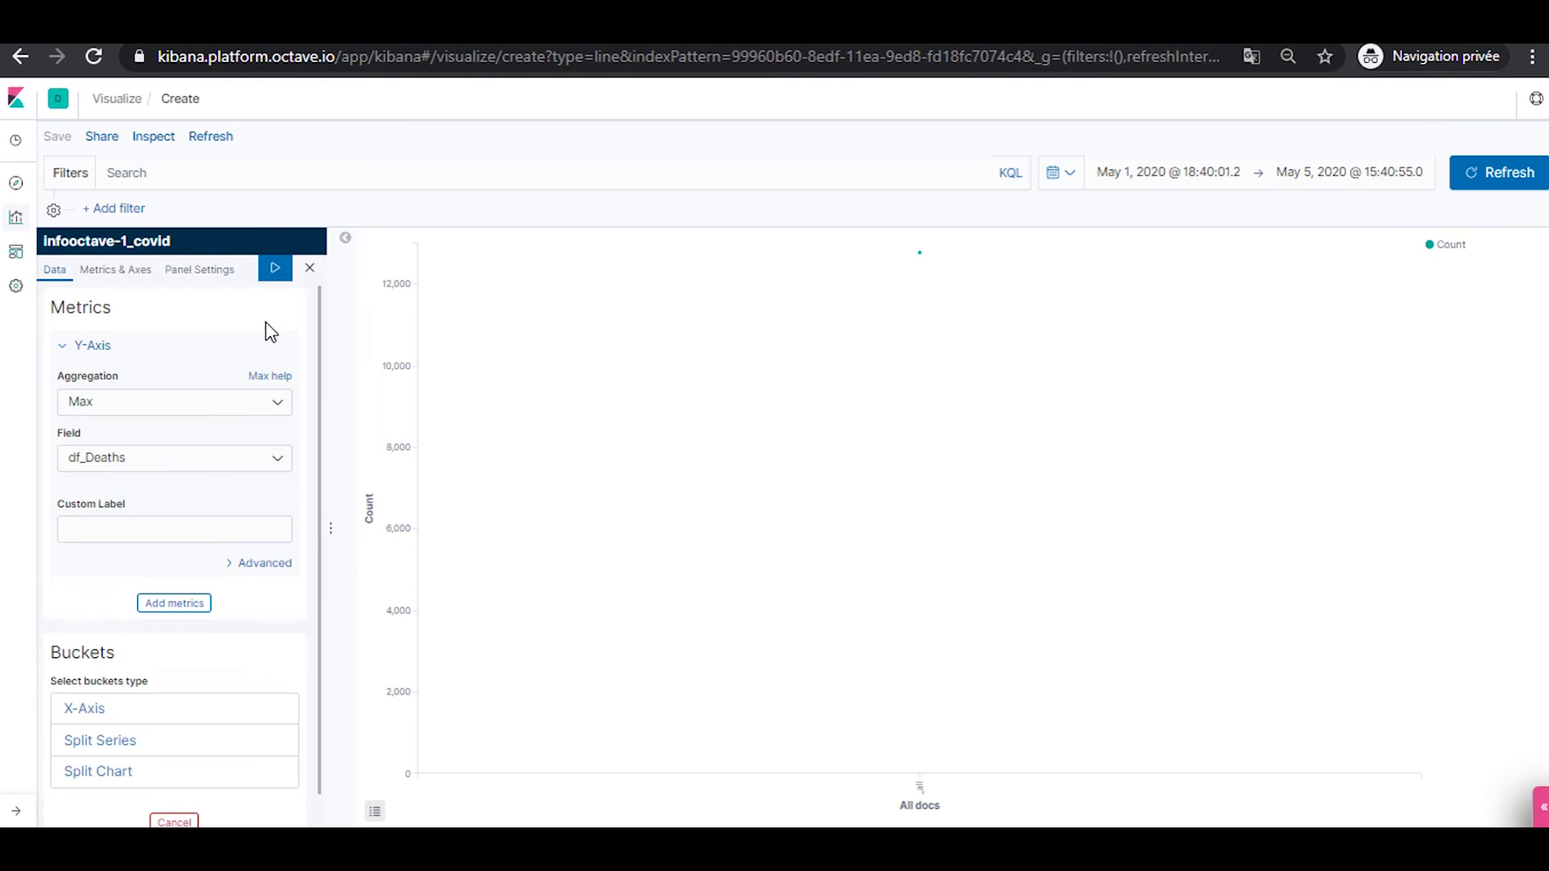
Add an X-axis bucket with a Date Histogram on df_Last_Update at the Auto interval, and apply it to the line chart
left_click(81, 707)
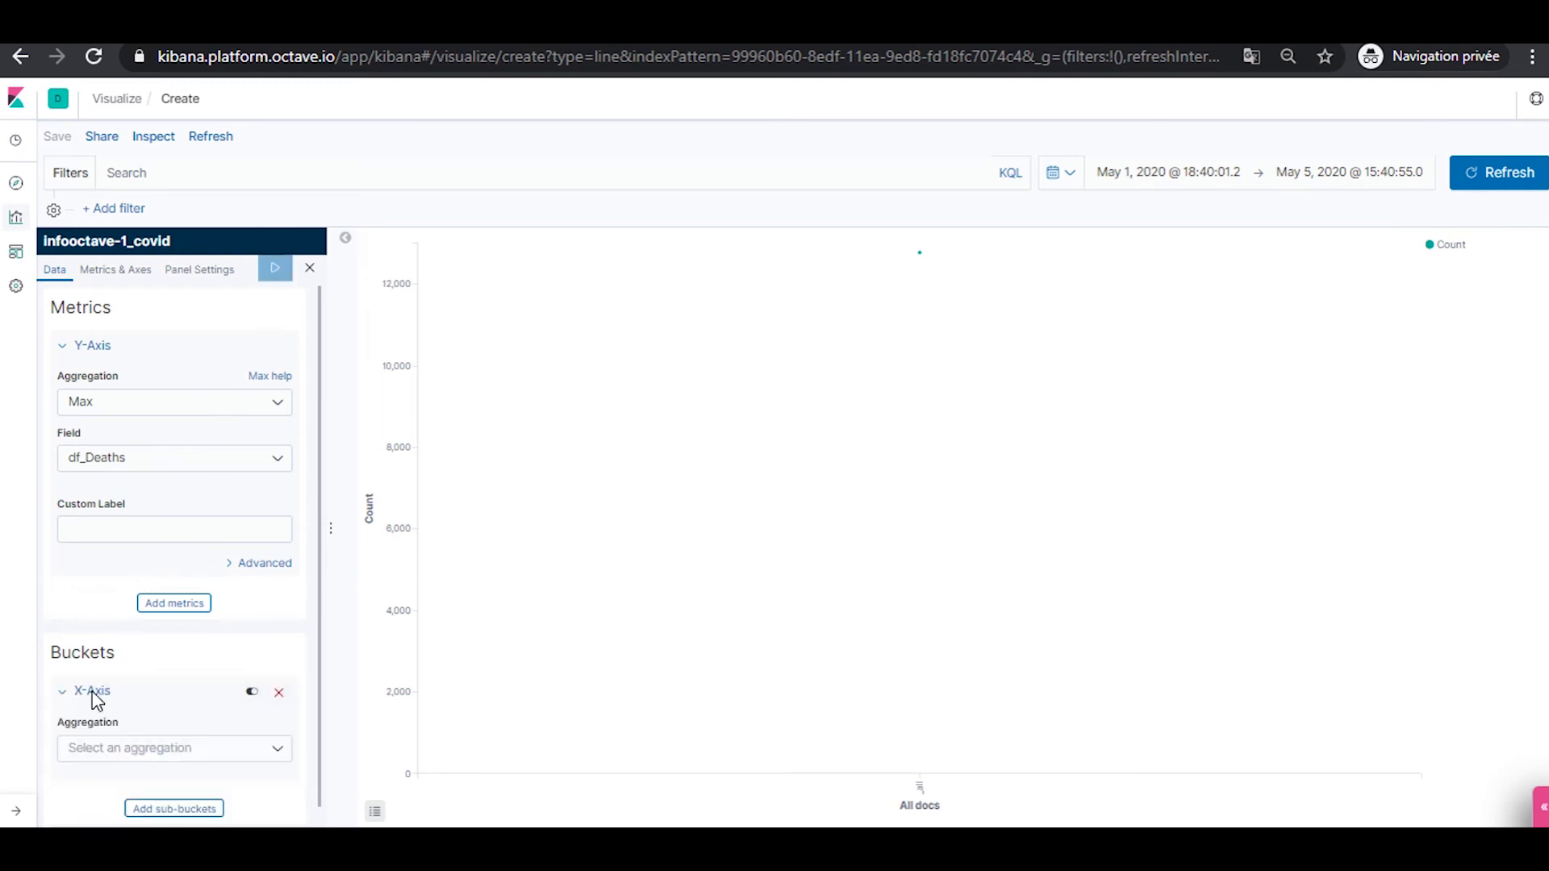
left_click(215, 749)
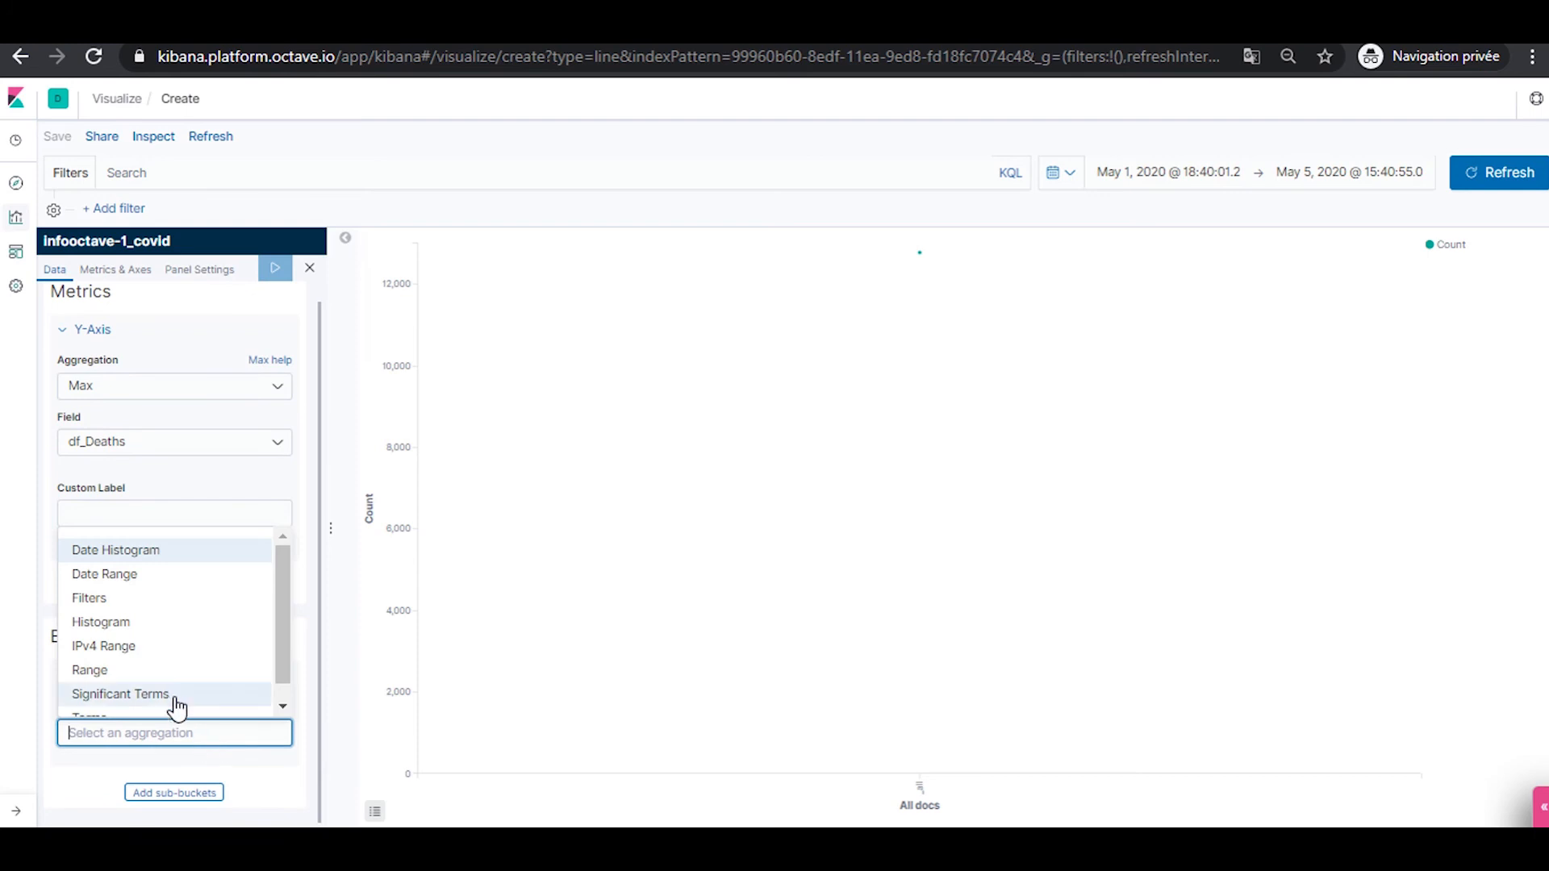
left_click_drag(279, 617, 276, 662)
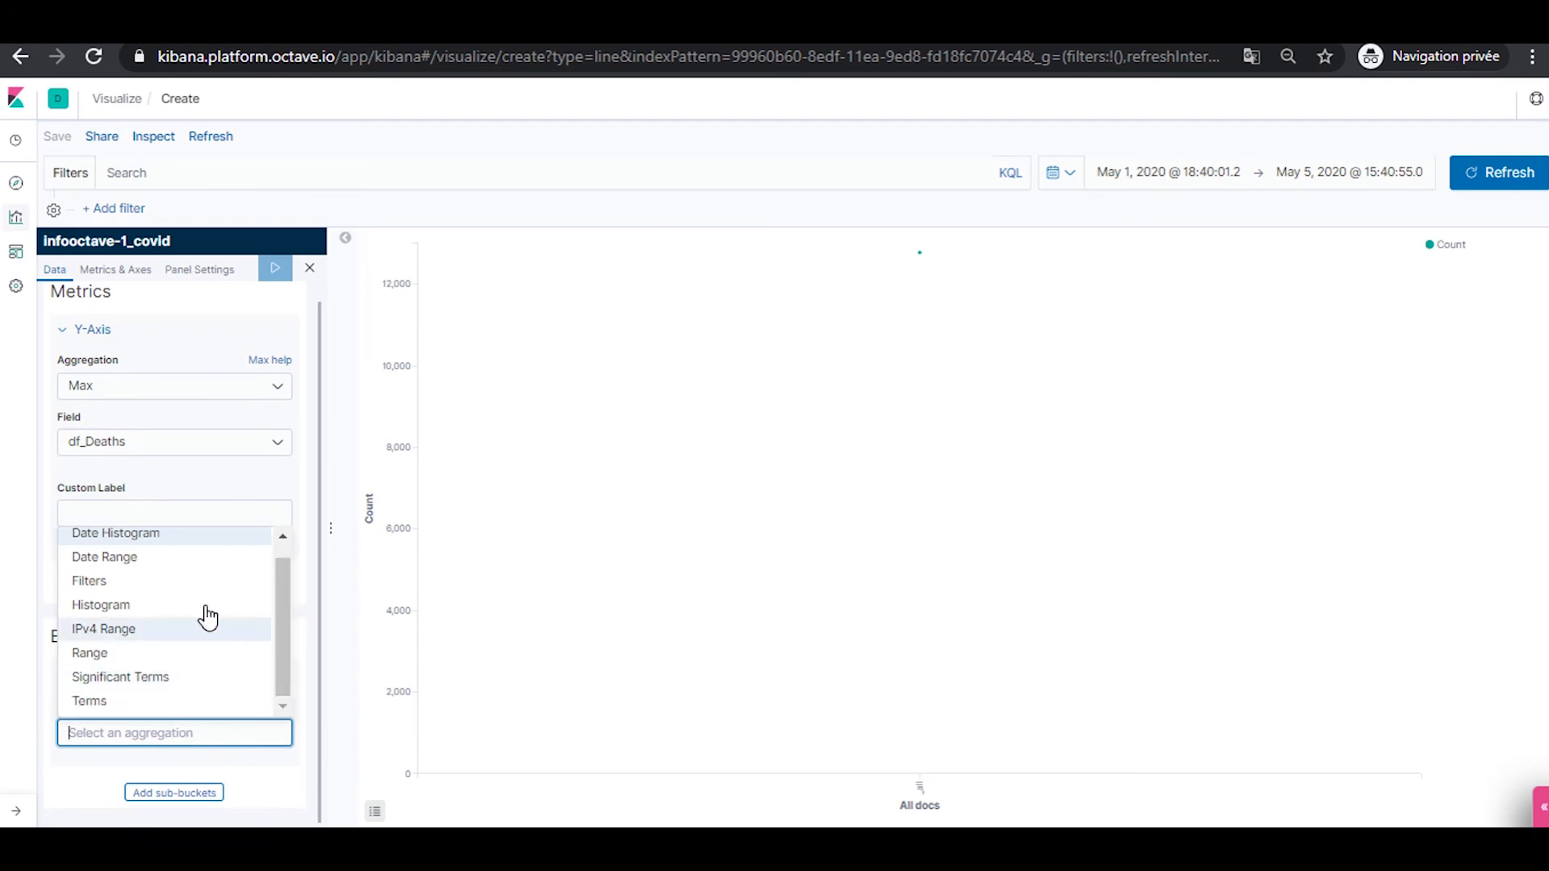
left_click(155, 539)
scroll(172, 668, "down", 3)
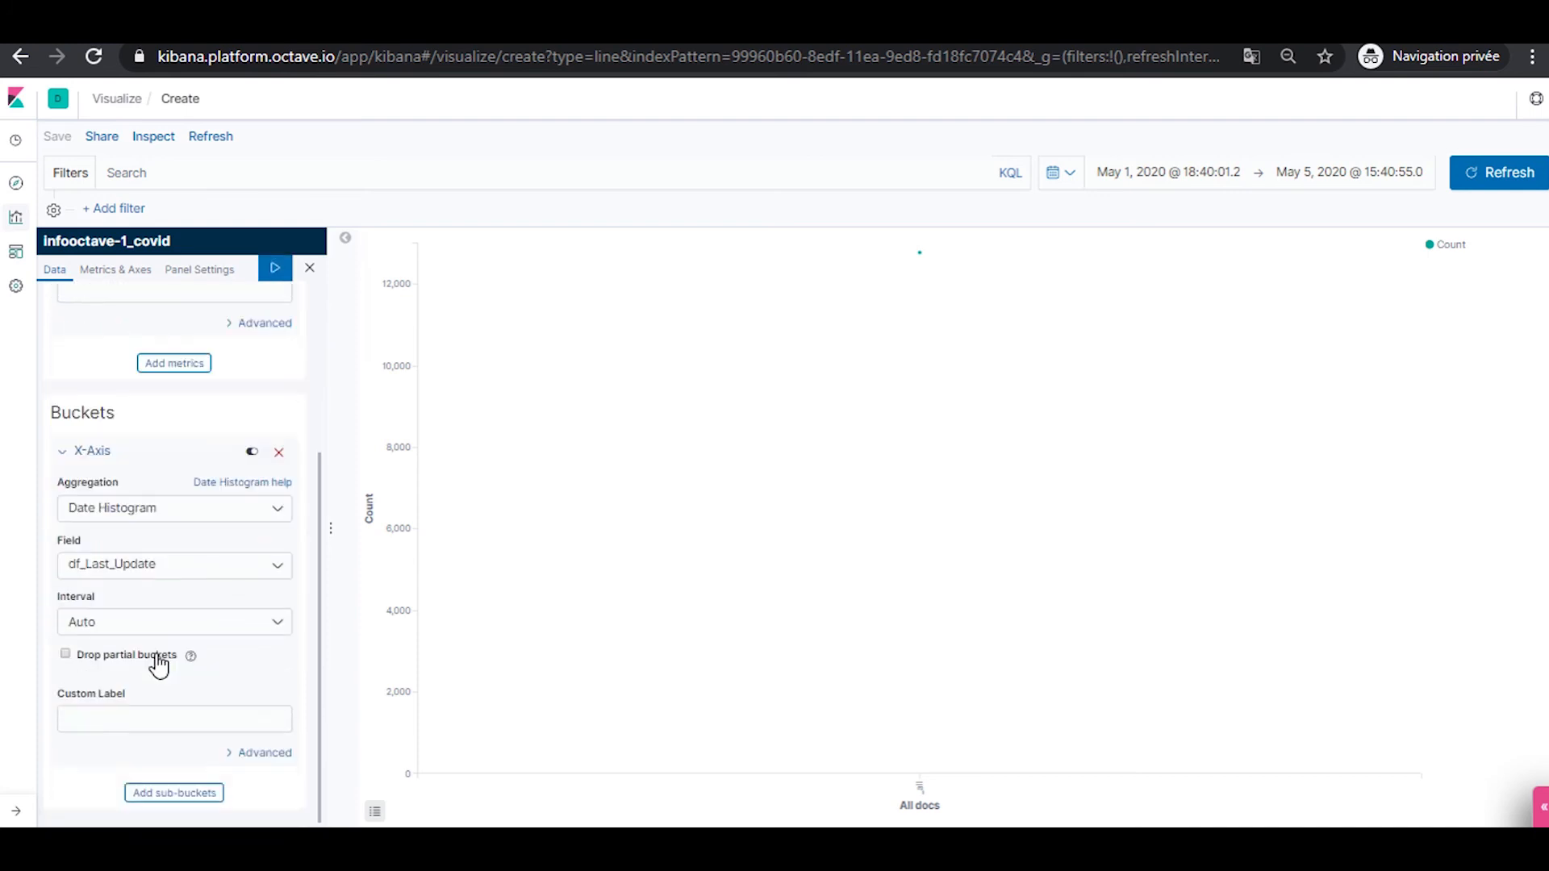
left_click(275, 274)
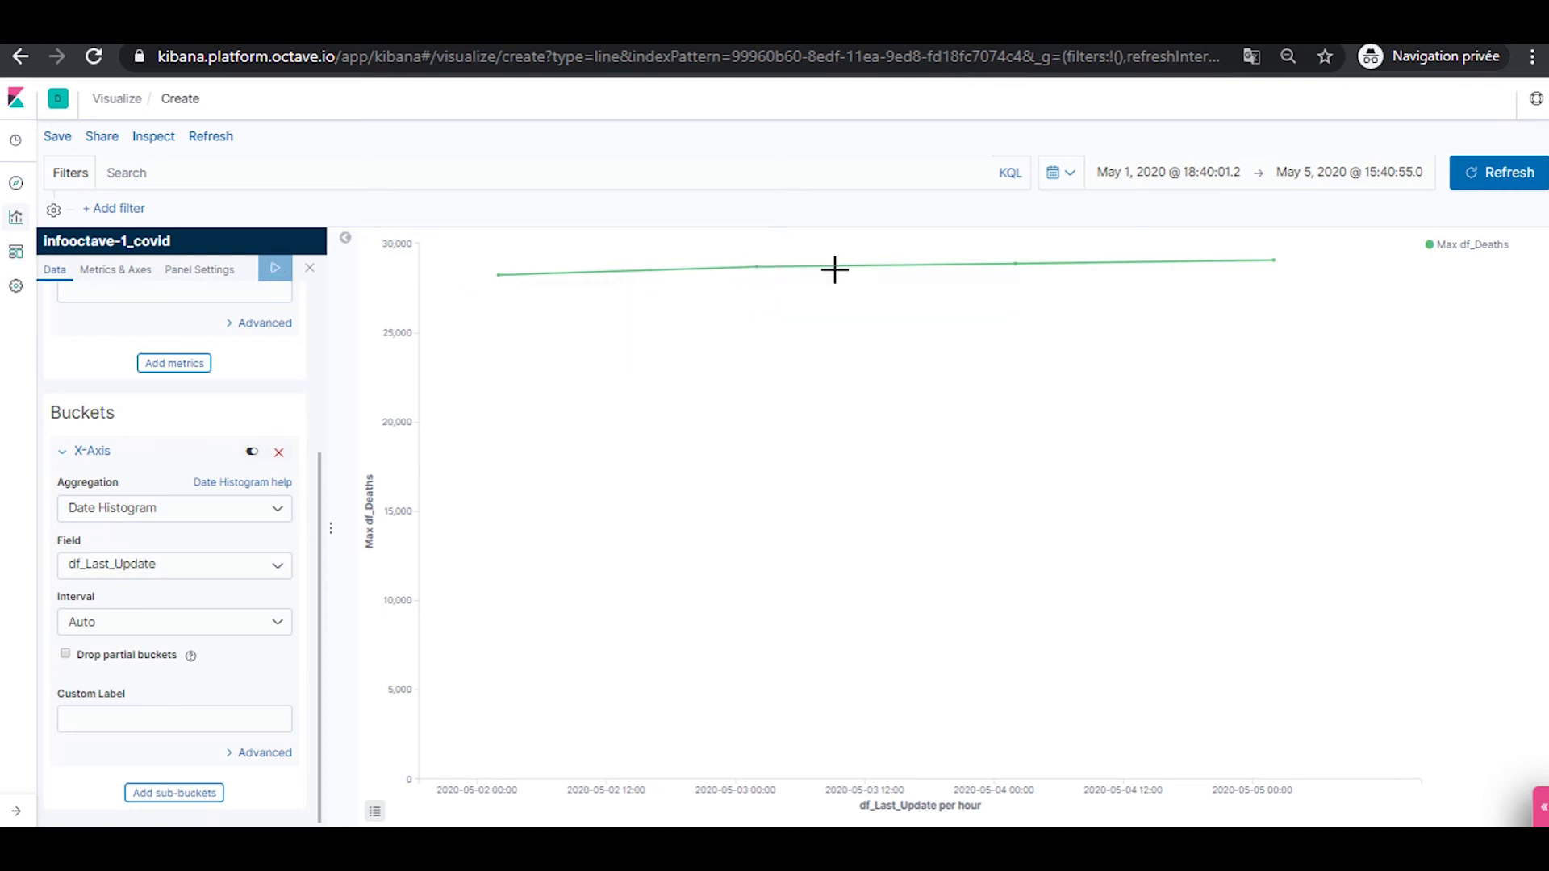
mouse_move(1274, 262)
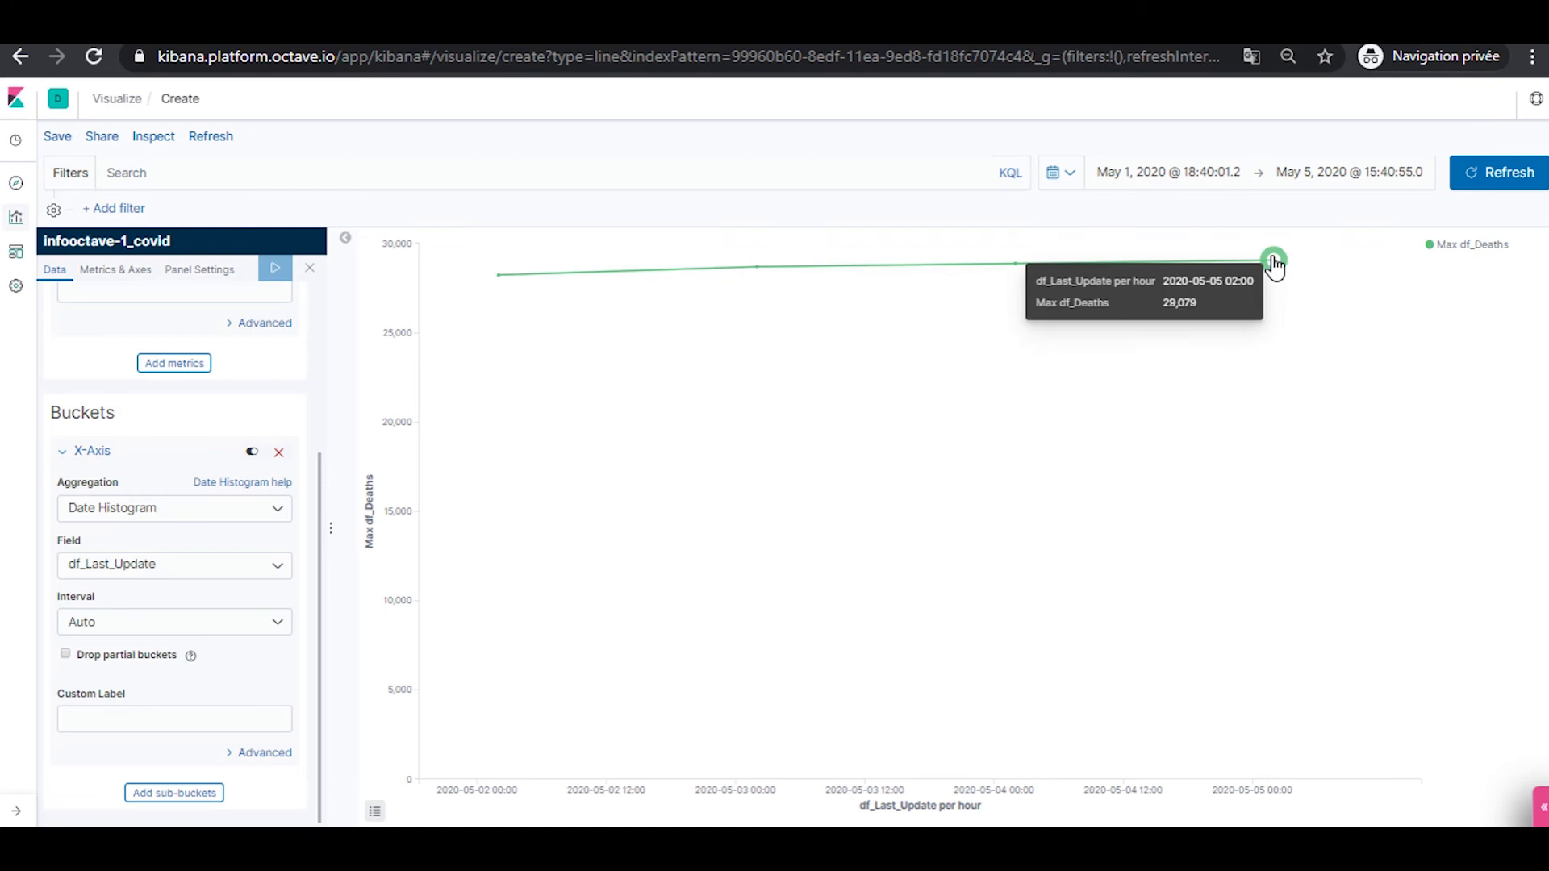
mouse_move(500, 276)
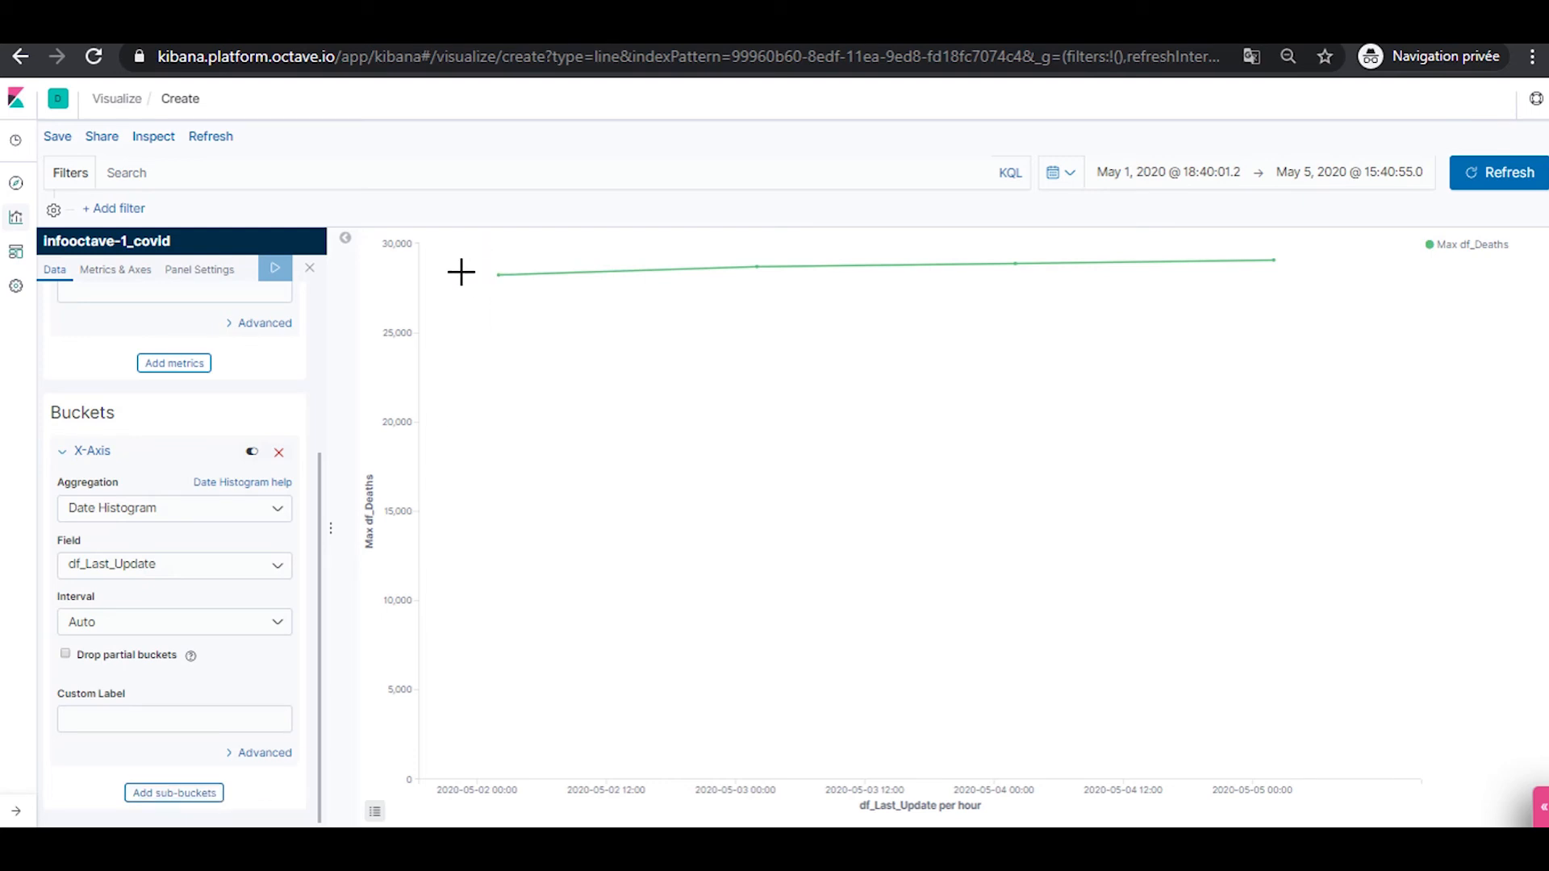
Add a Split Series sub-bucket to the line chart using the Terms aggregation on the df_Combined_Key.keyword field
left_click(174, 793)
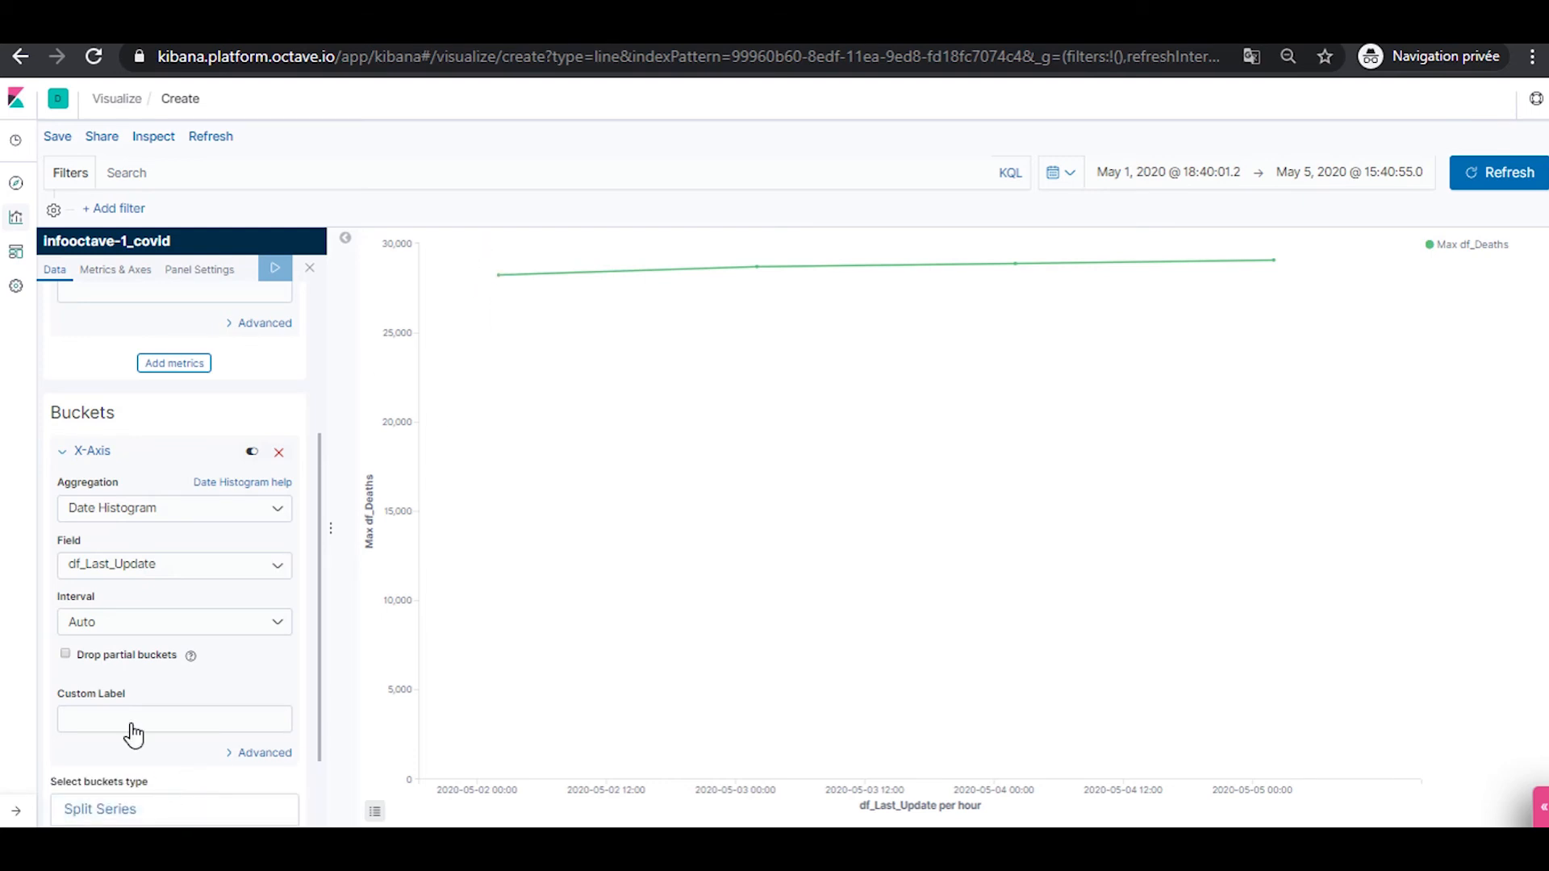
scroll(132, 733, "down", 2)
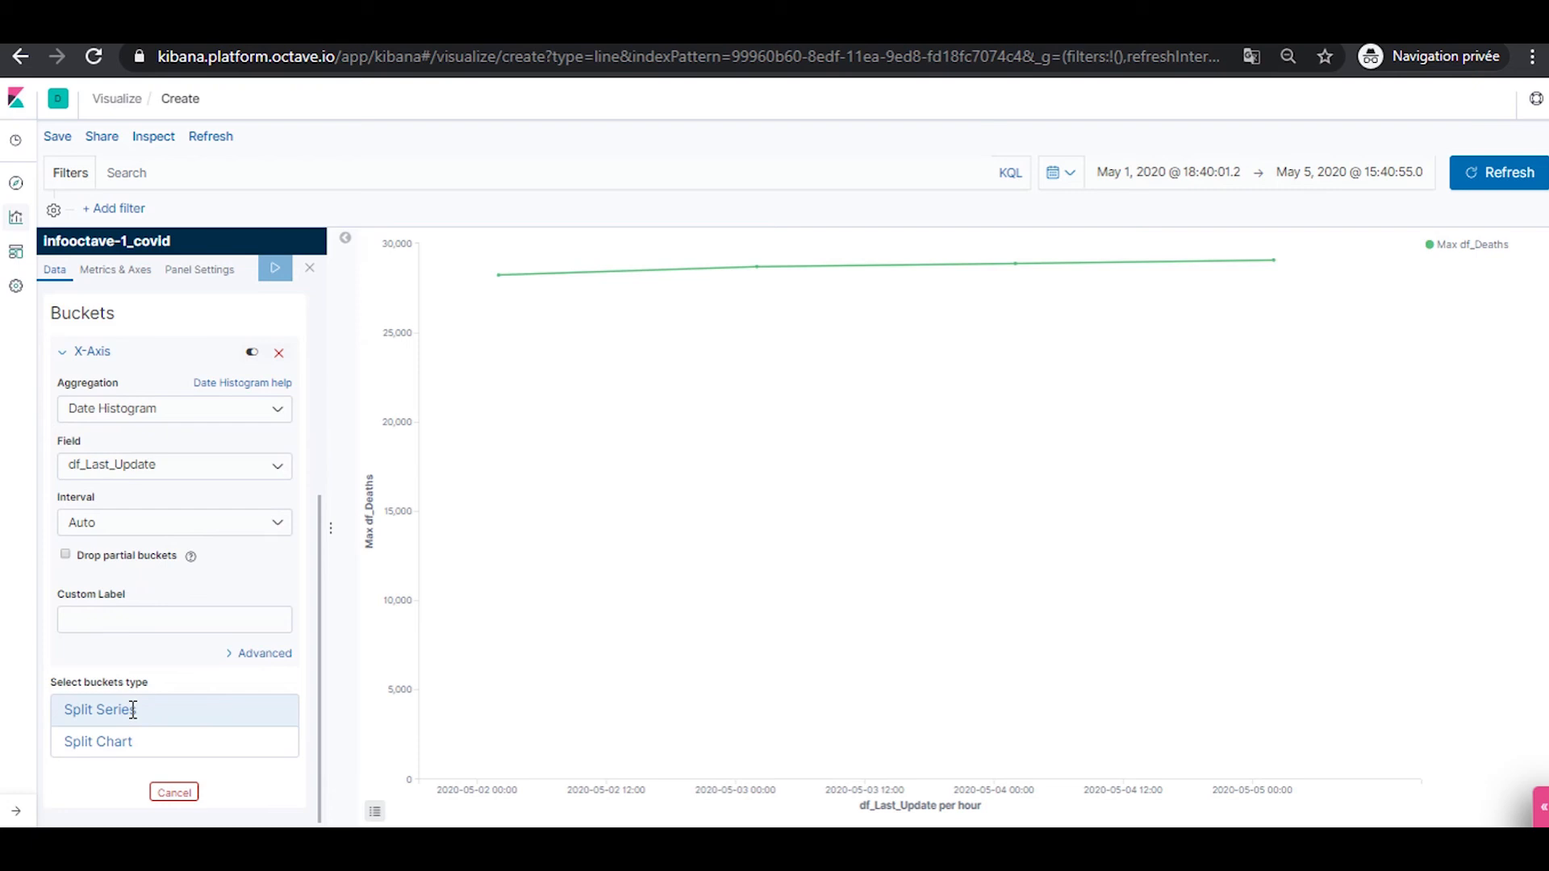
left_click(133, 711)
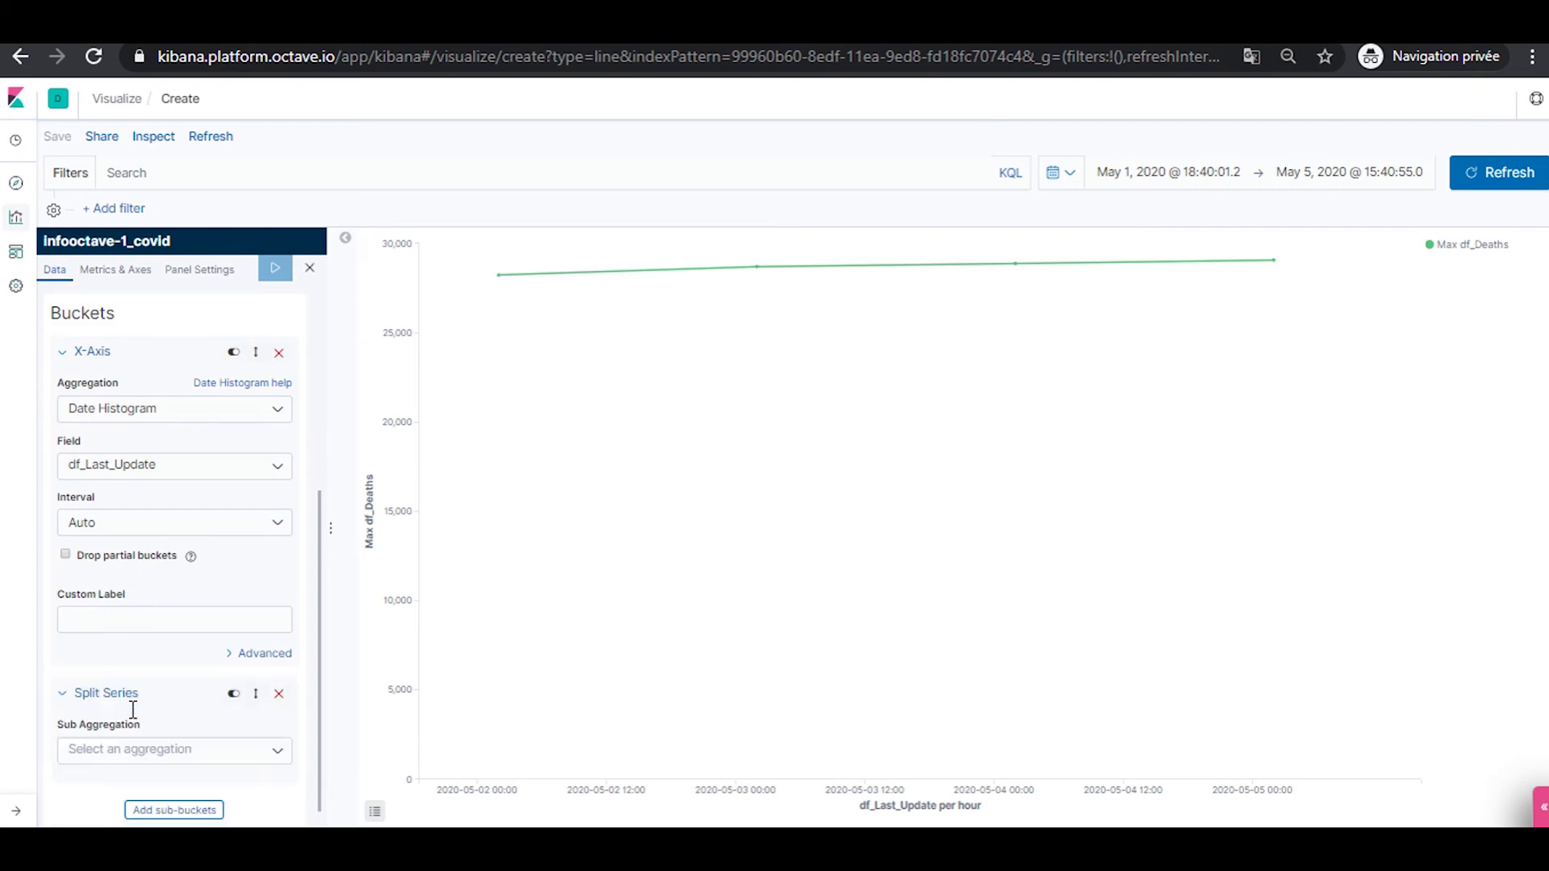
left_click(192, 734)
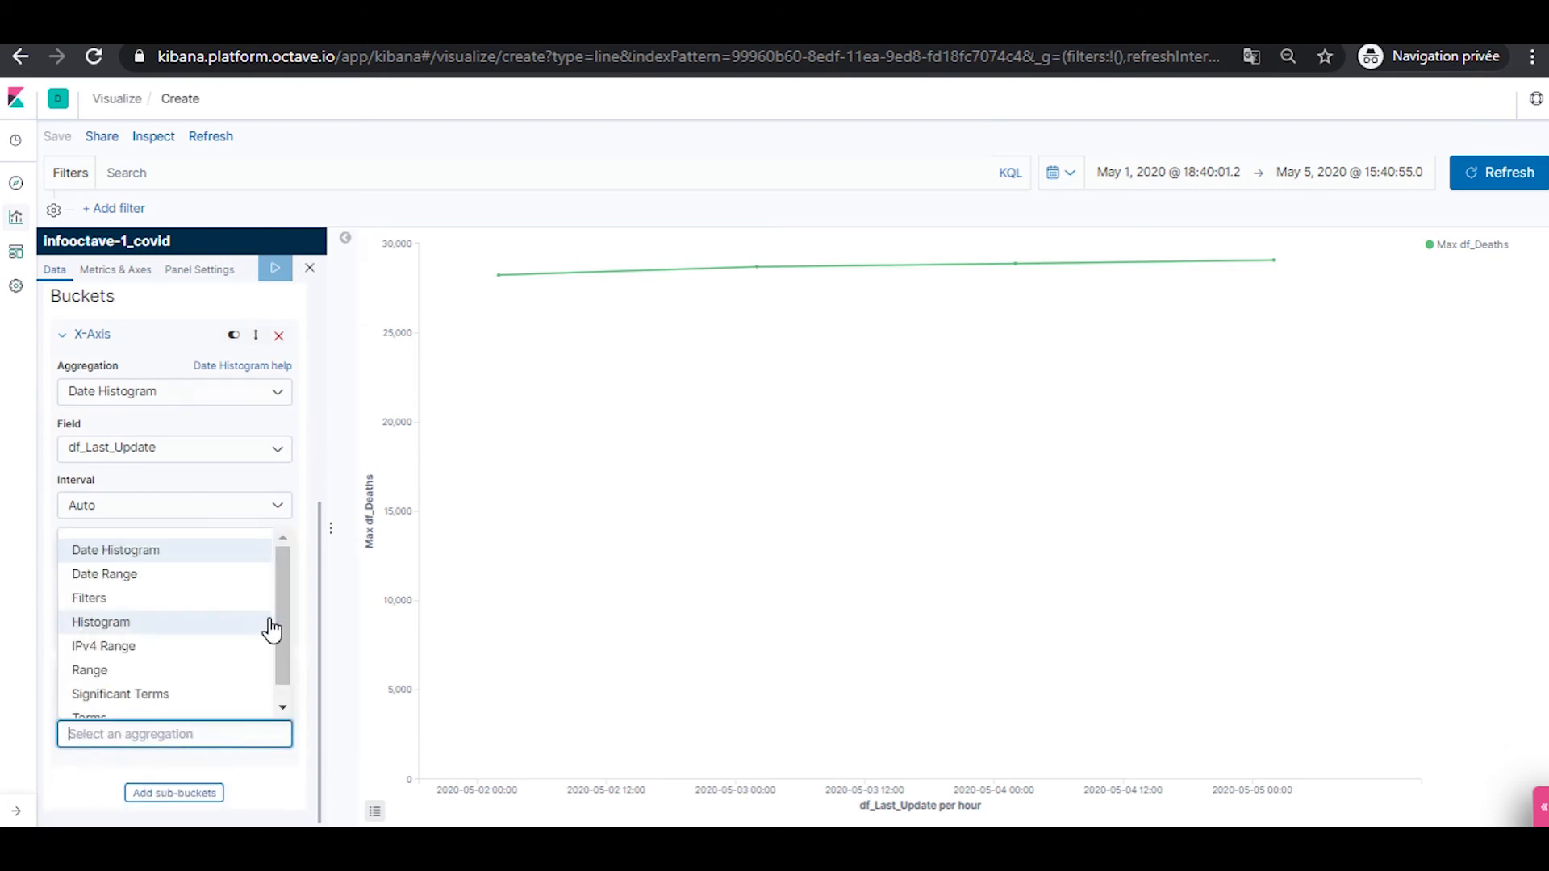
scroll(279, 631, "down", 1)
left_click(204, 712)
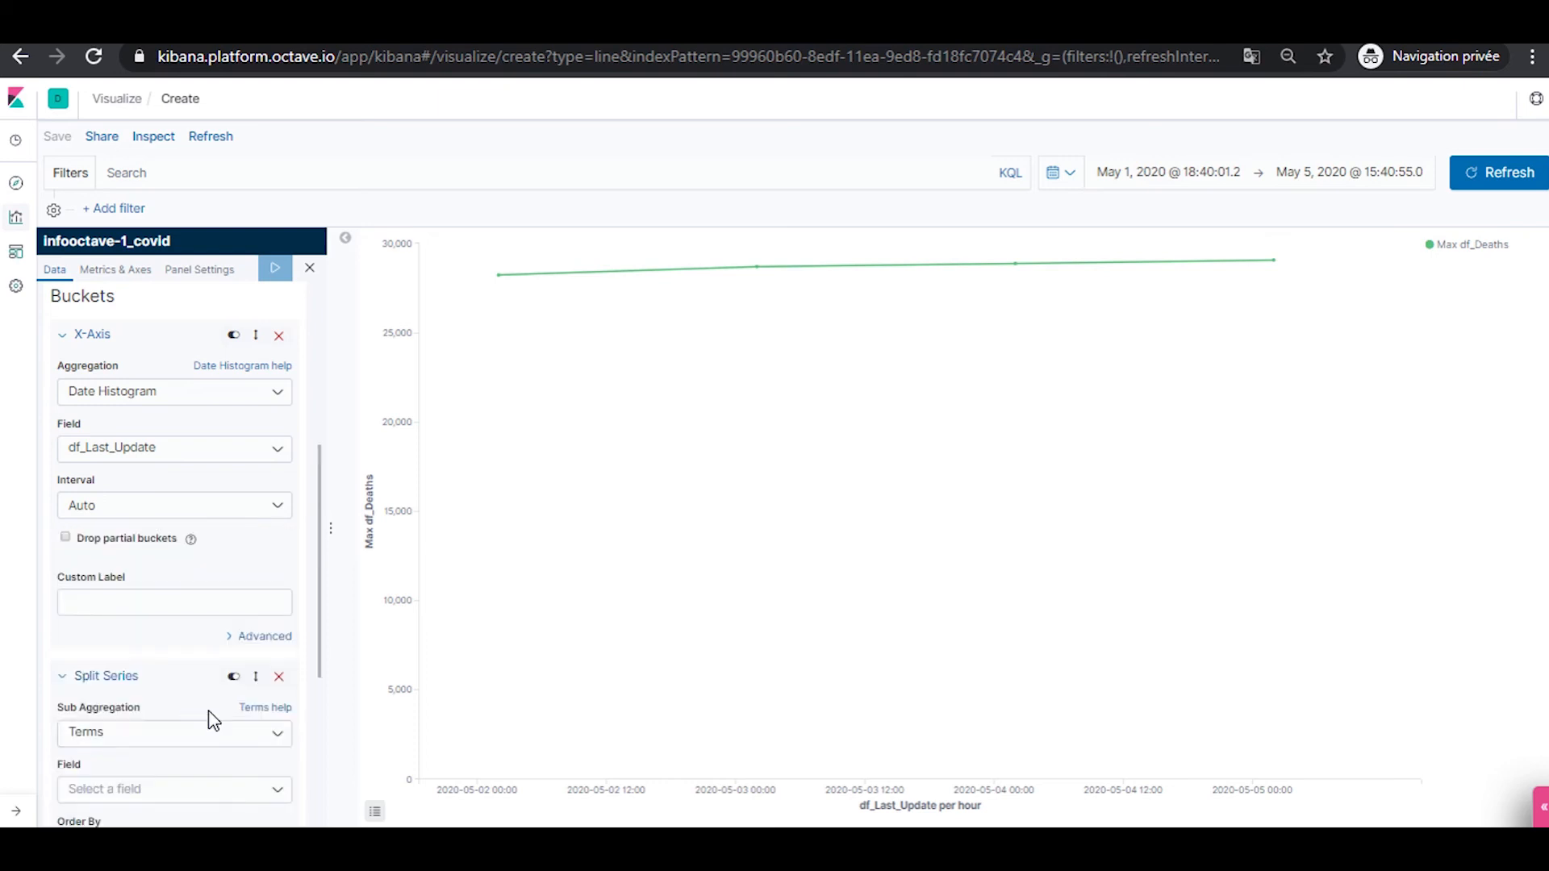
scroll(211, 720, "down", 3)
left_click(215, 562)
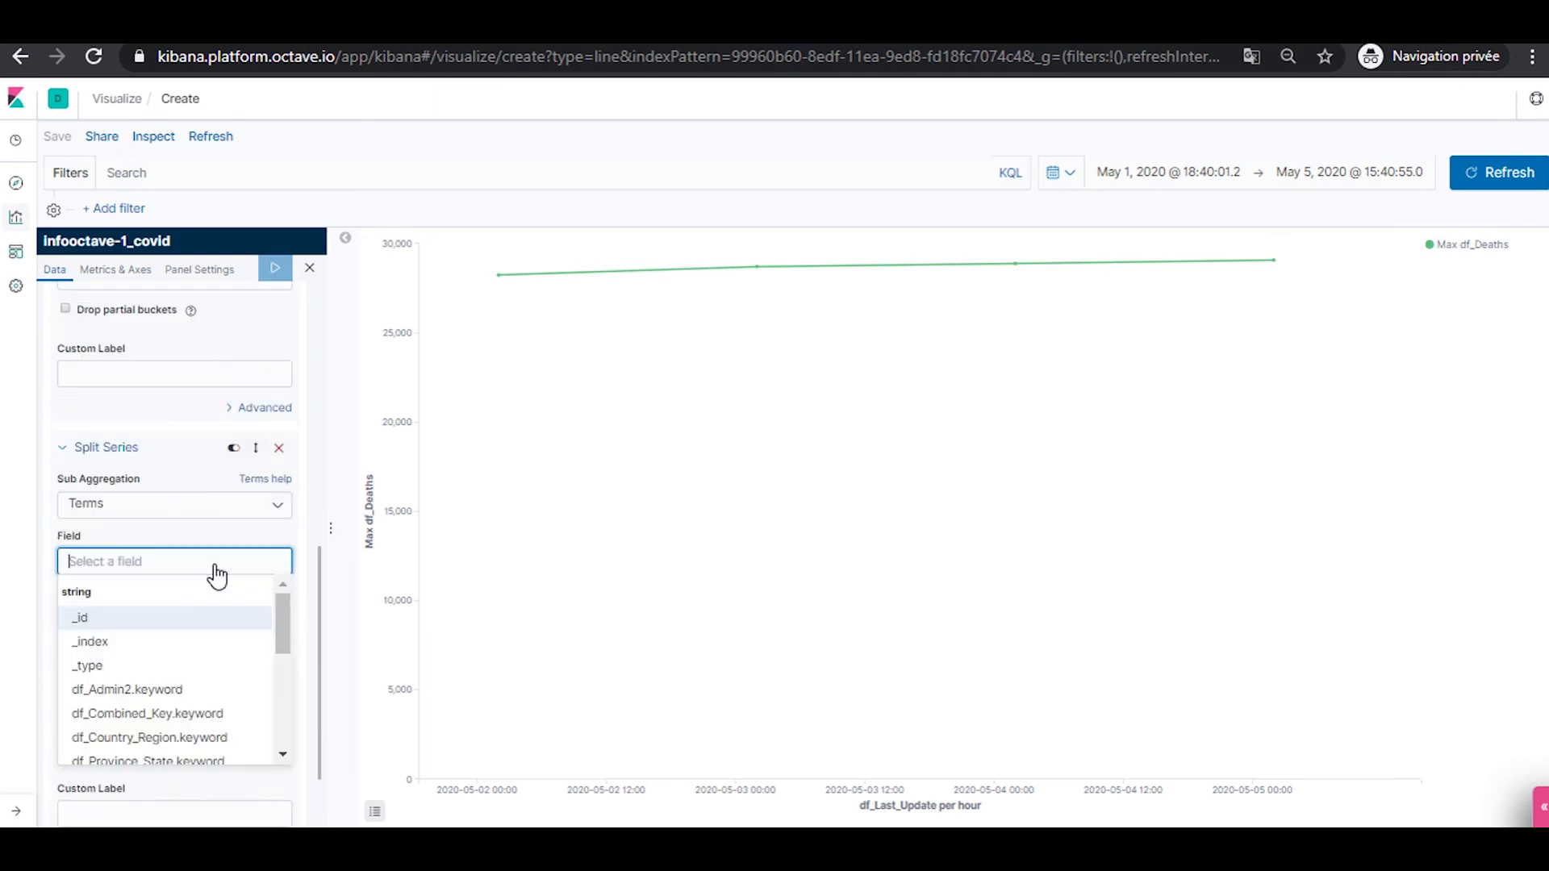
left_click(185, 714)
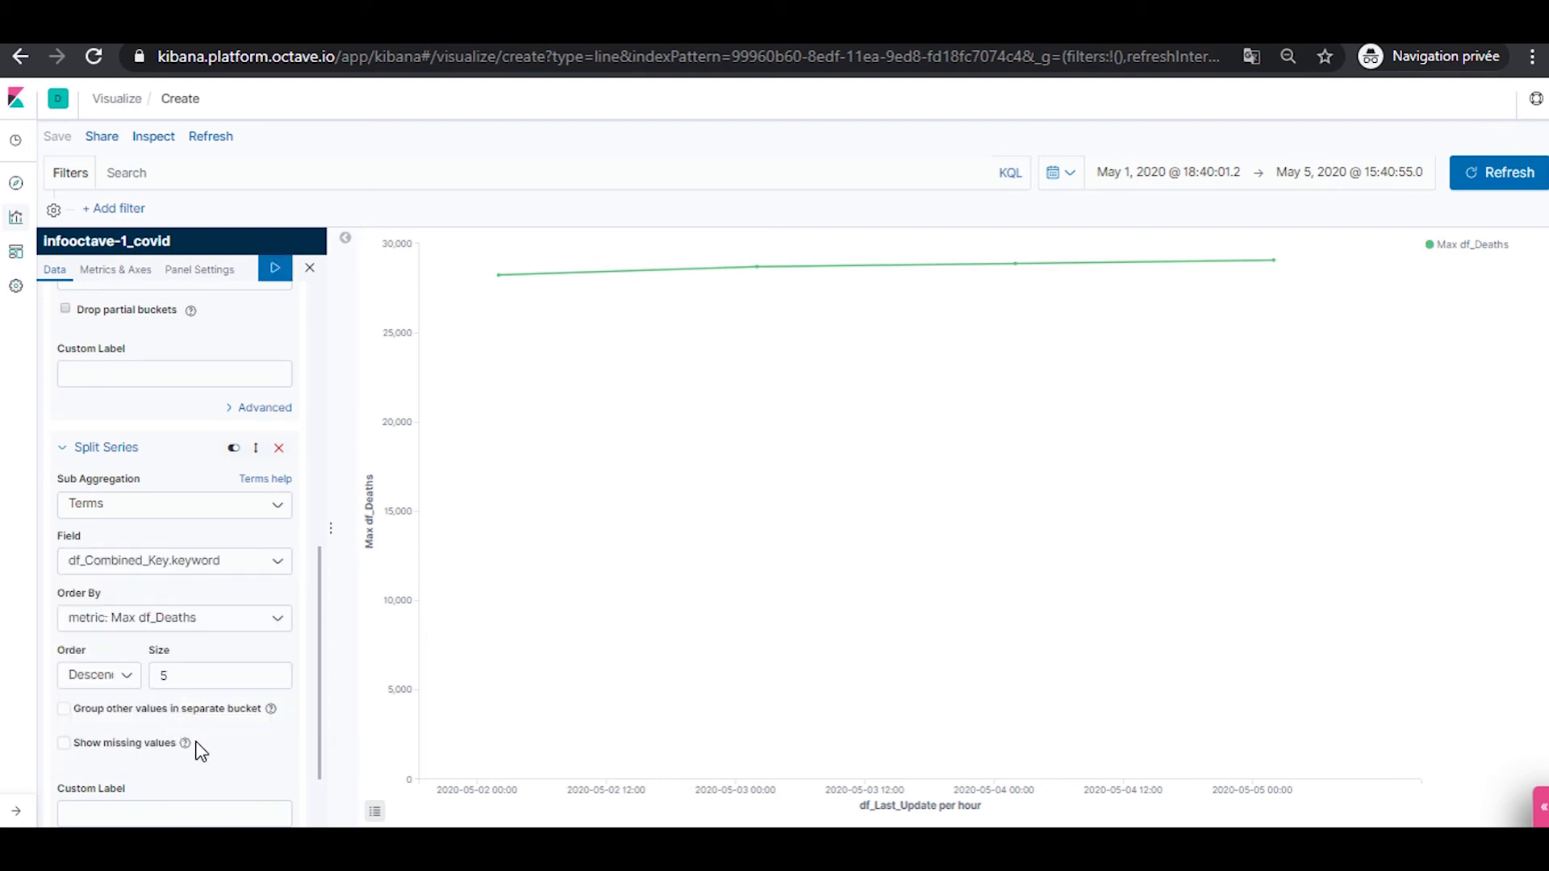
Set the split series size to 10 and apply it to the line chart
scroll(205, 761, "down", 1)
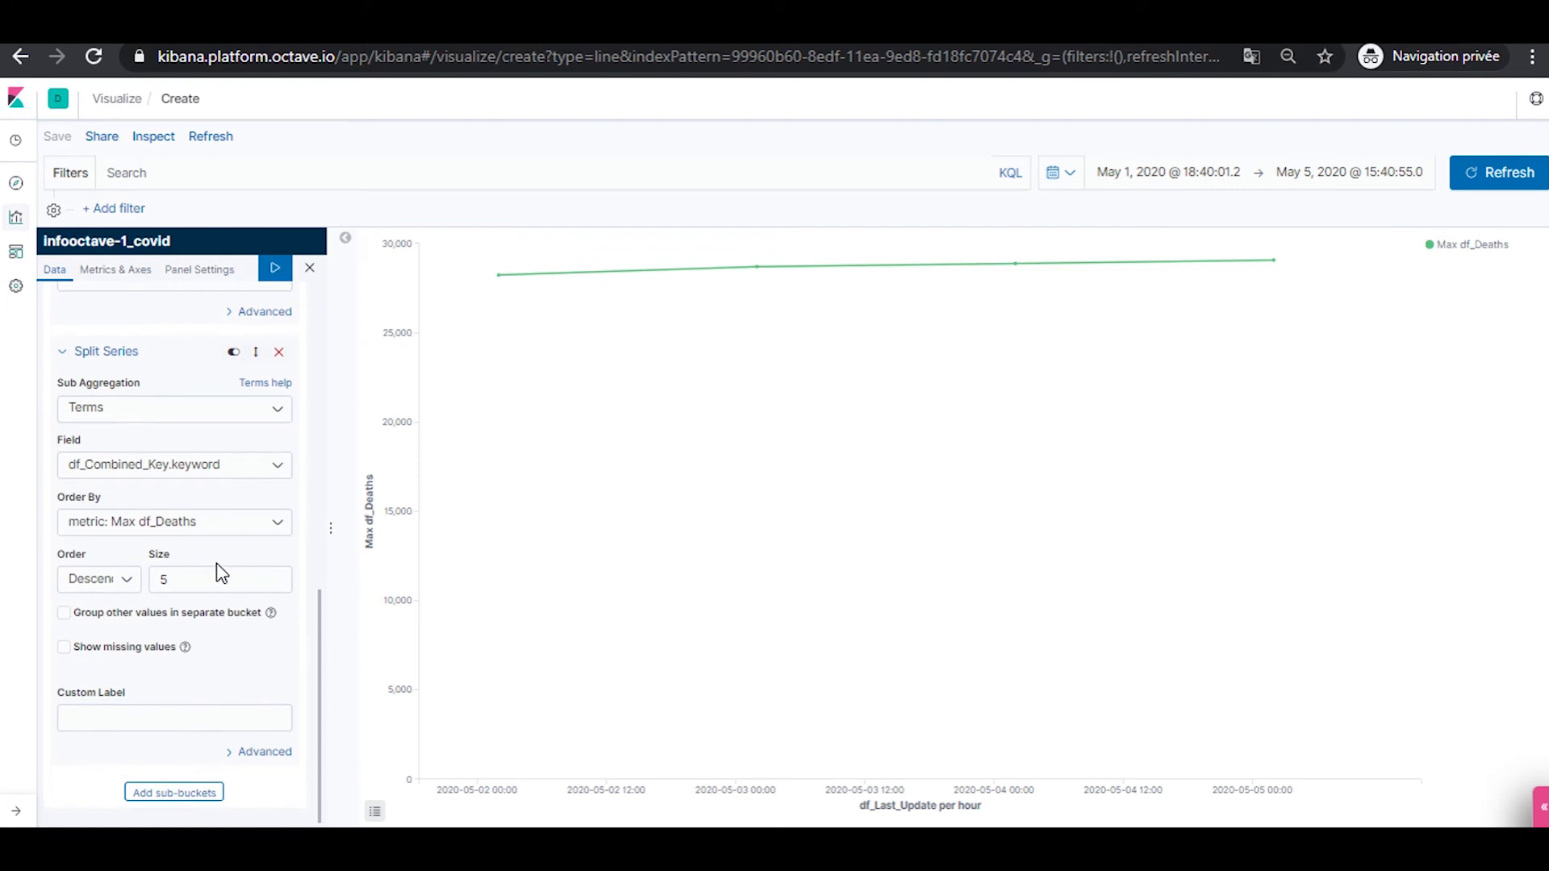
left_click(273, 576)
left_click(273, 576)
left_click(274, 576)
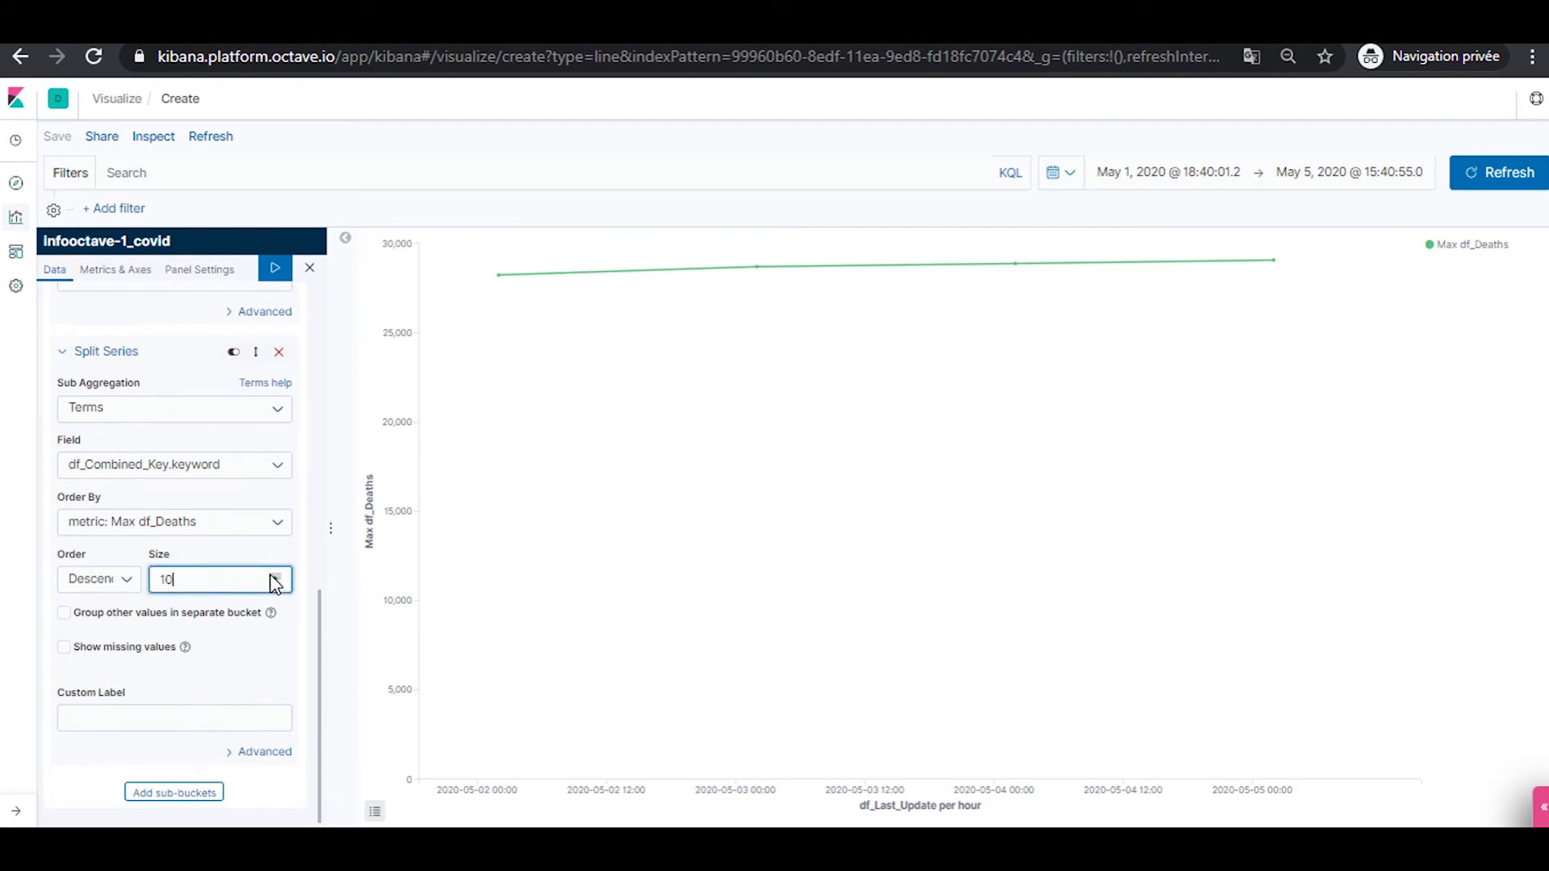
left_click(280, 277)
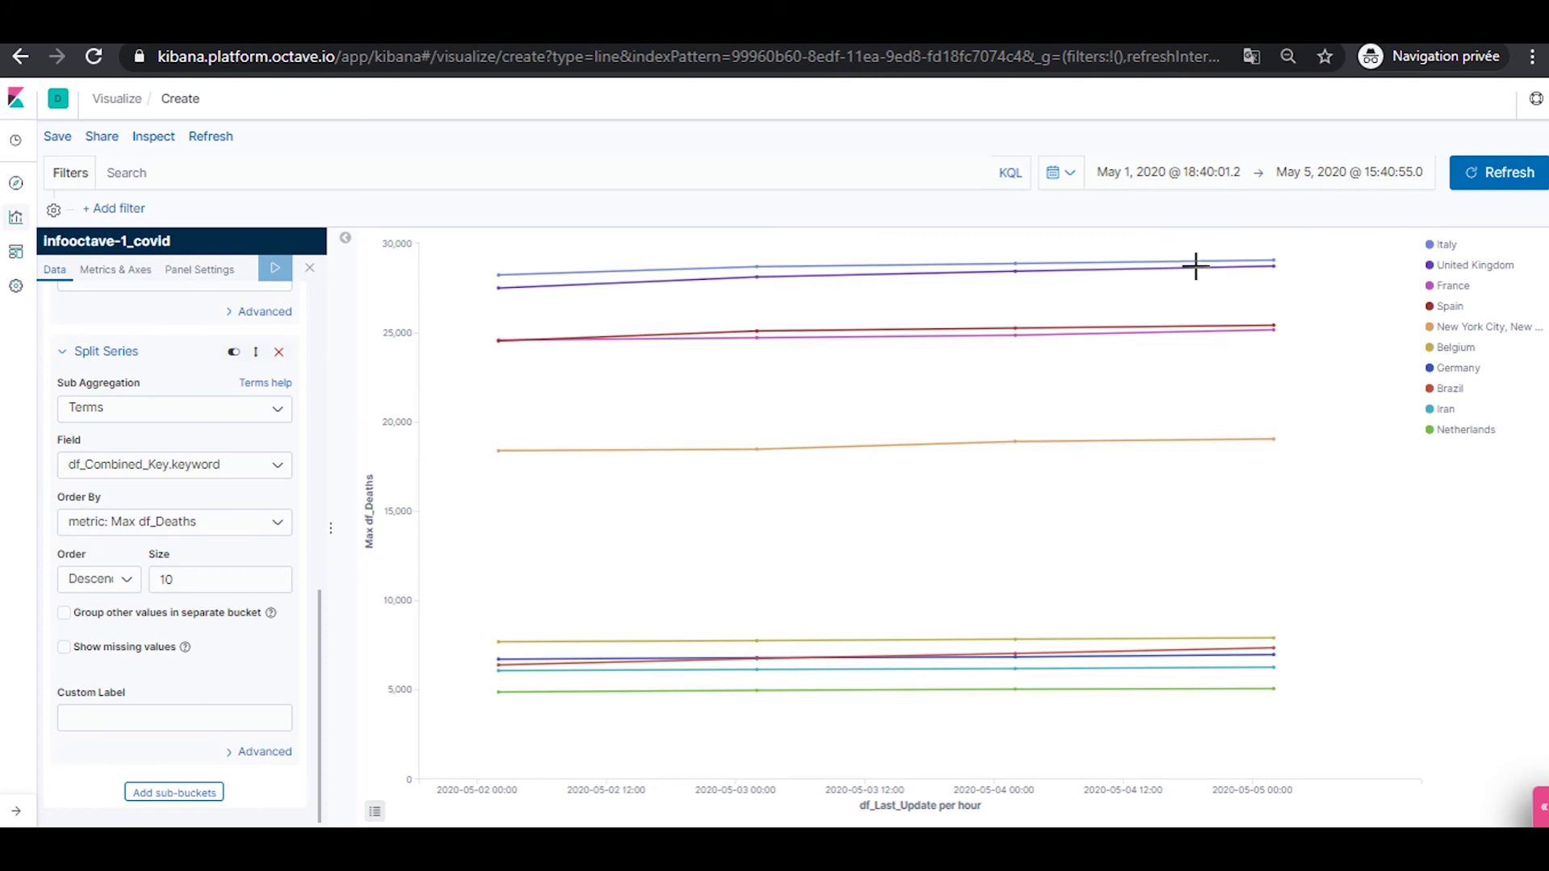
mouse_move(1018, 272)
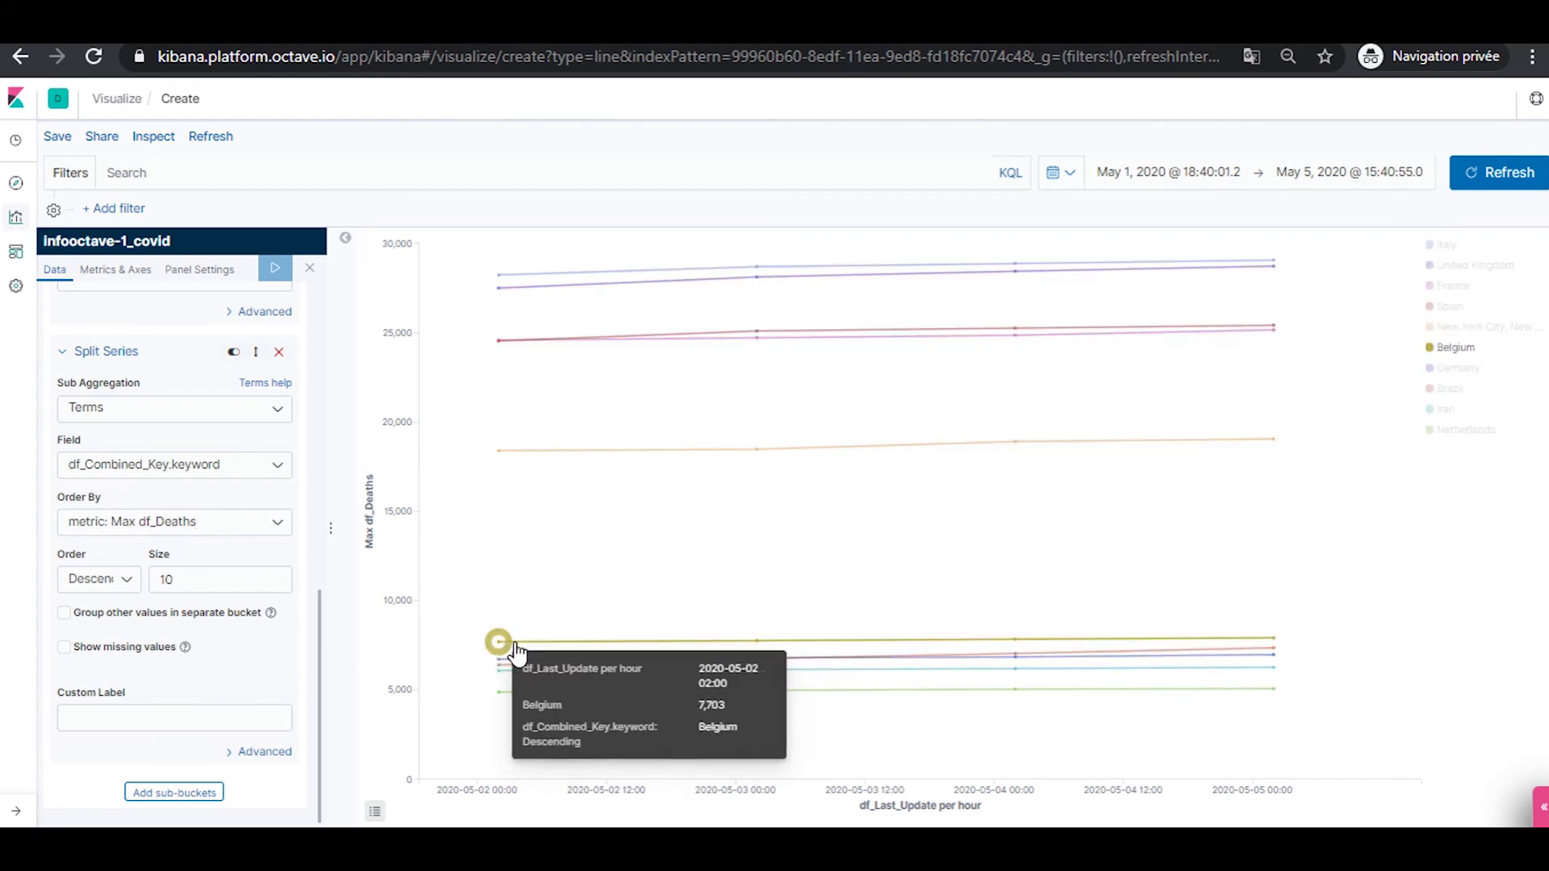
mouse_move(756, 658)
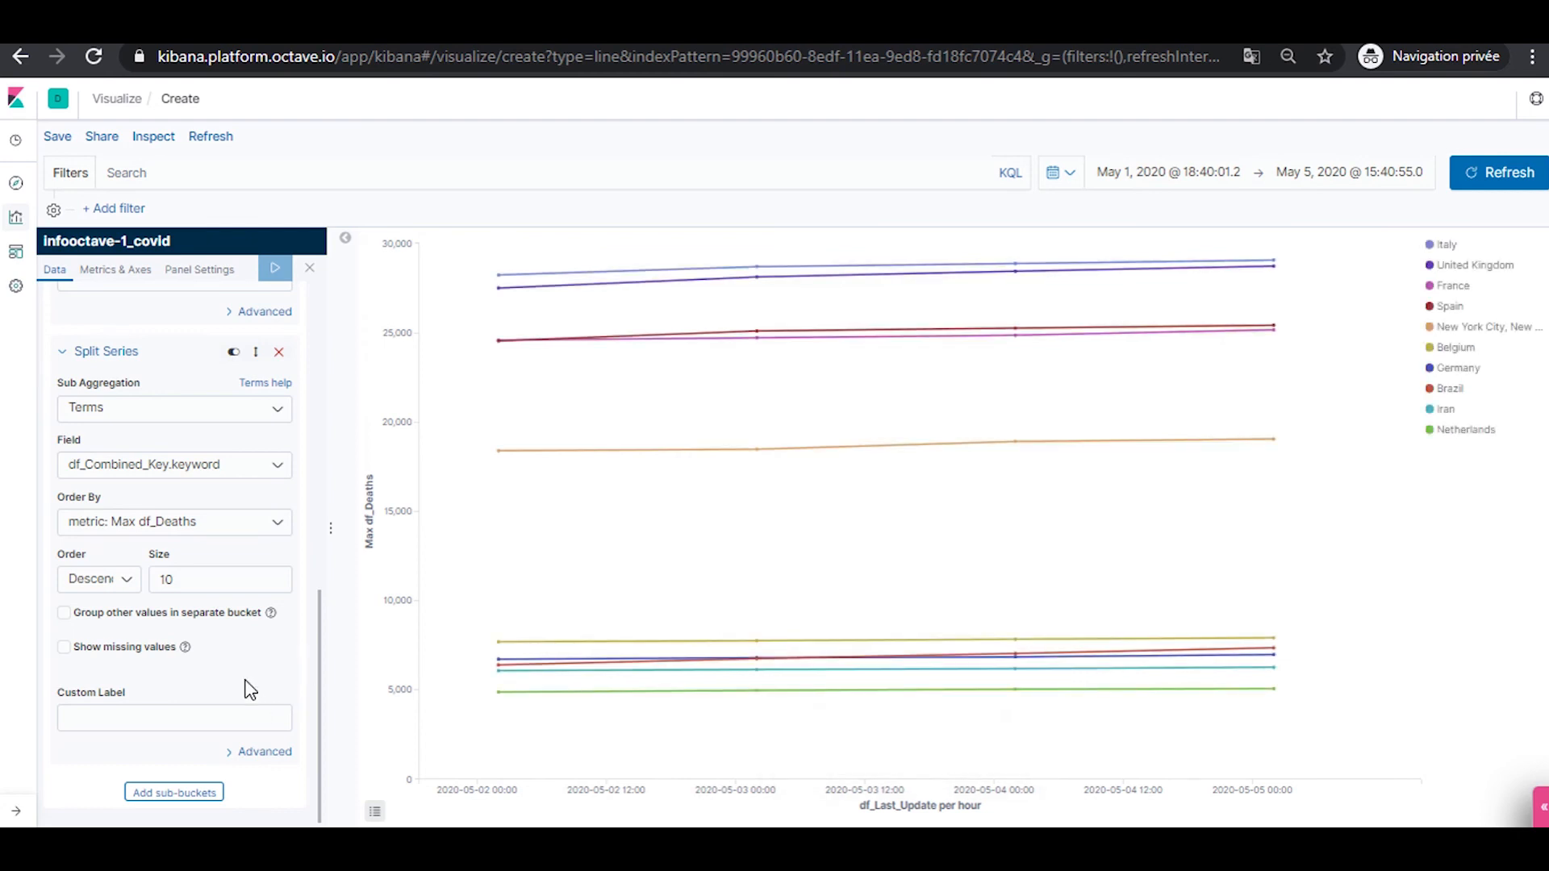
Order the split series terms by Max df_Deaths in ascending order and apply the change
left_click(127, 586)
left_click(115, 622)
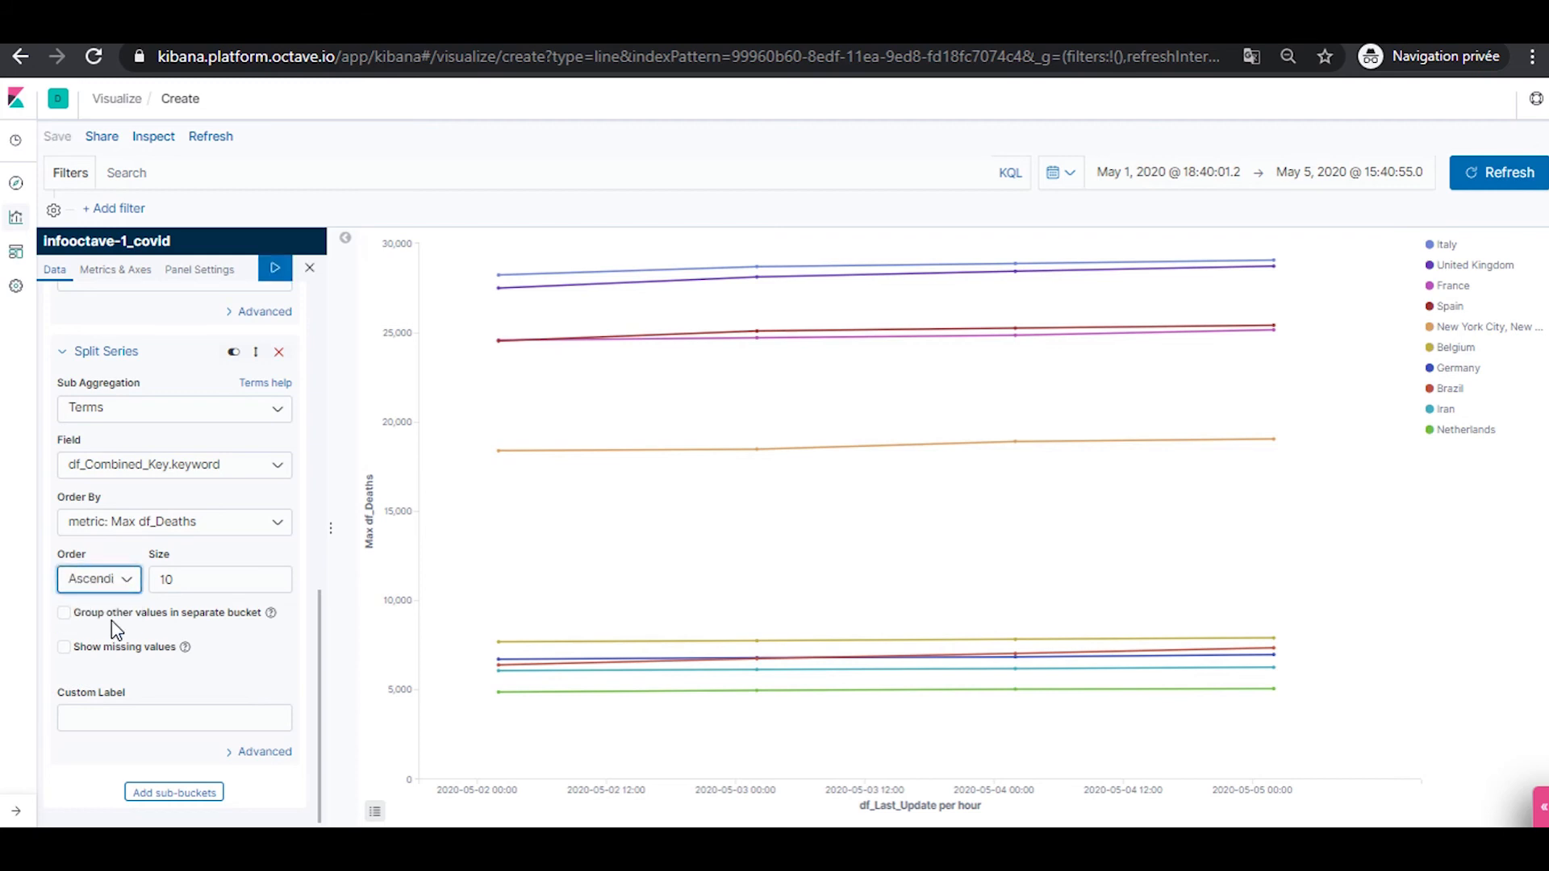
left_click(271, 275)
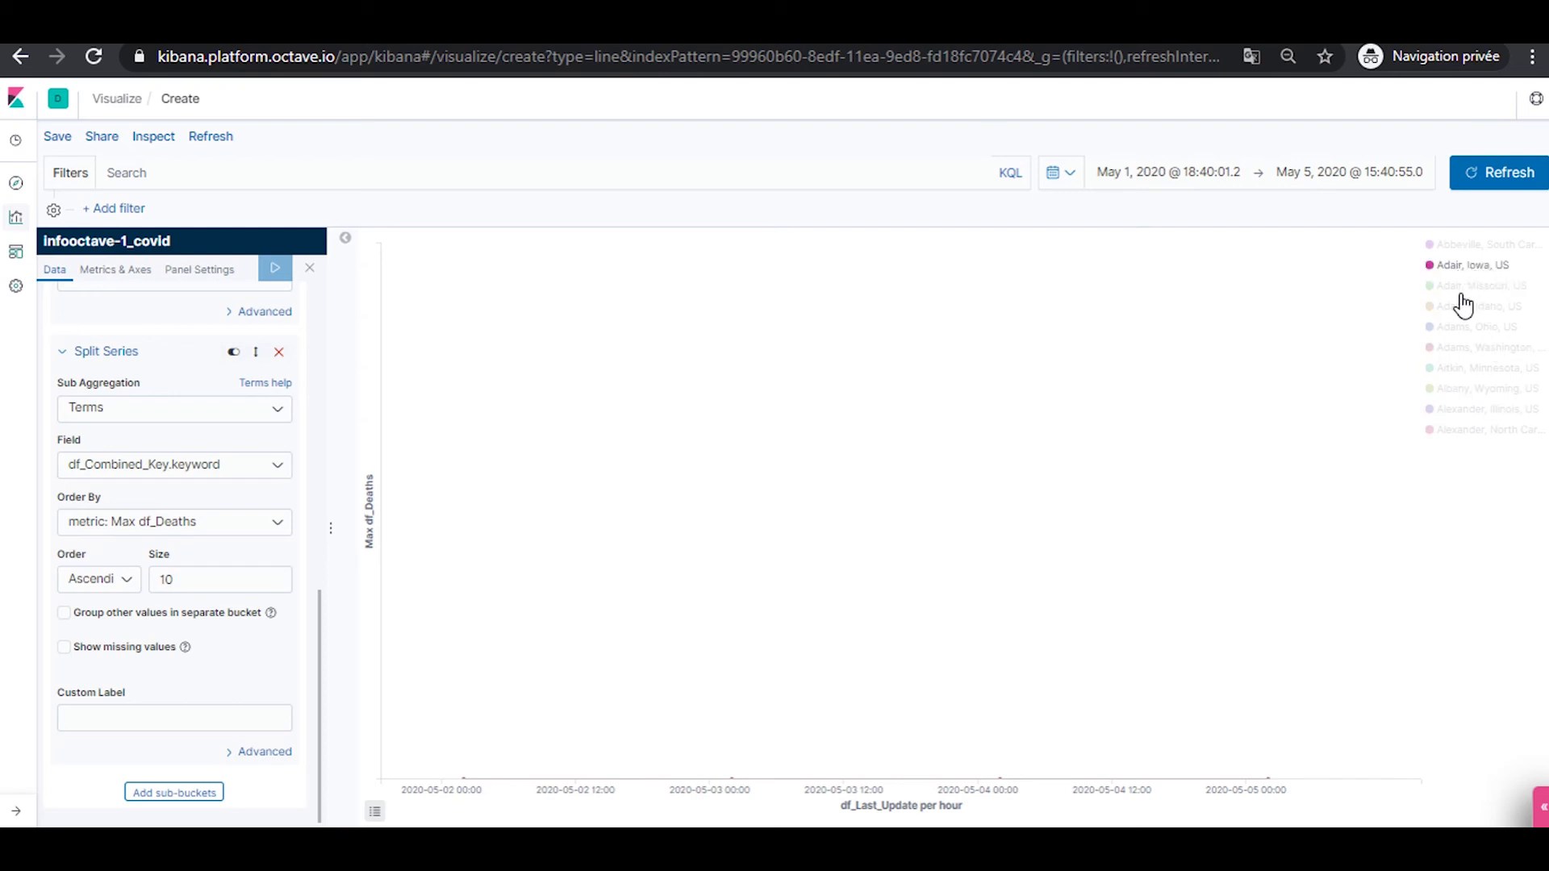
Return the split series order to Descending and apply it to the chart
left_click(125, 581)
left_click(104, 603)
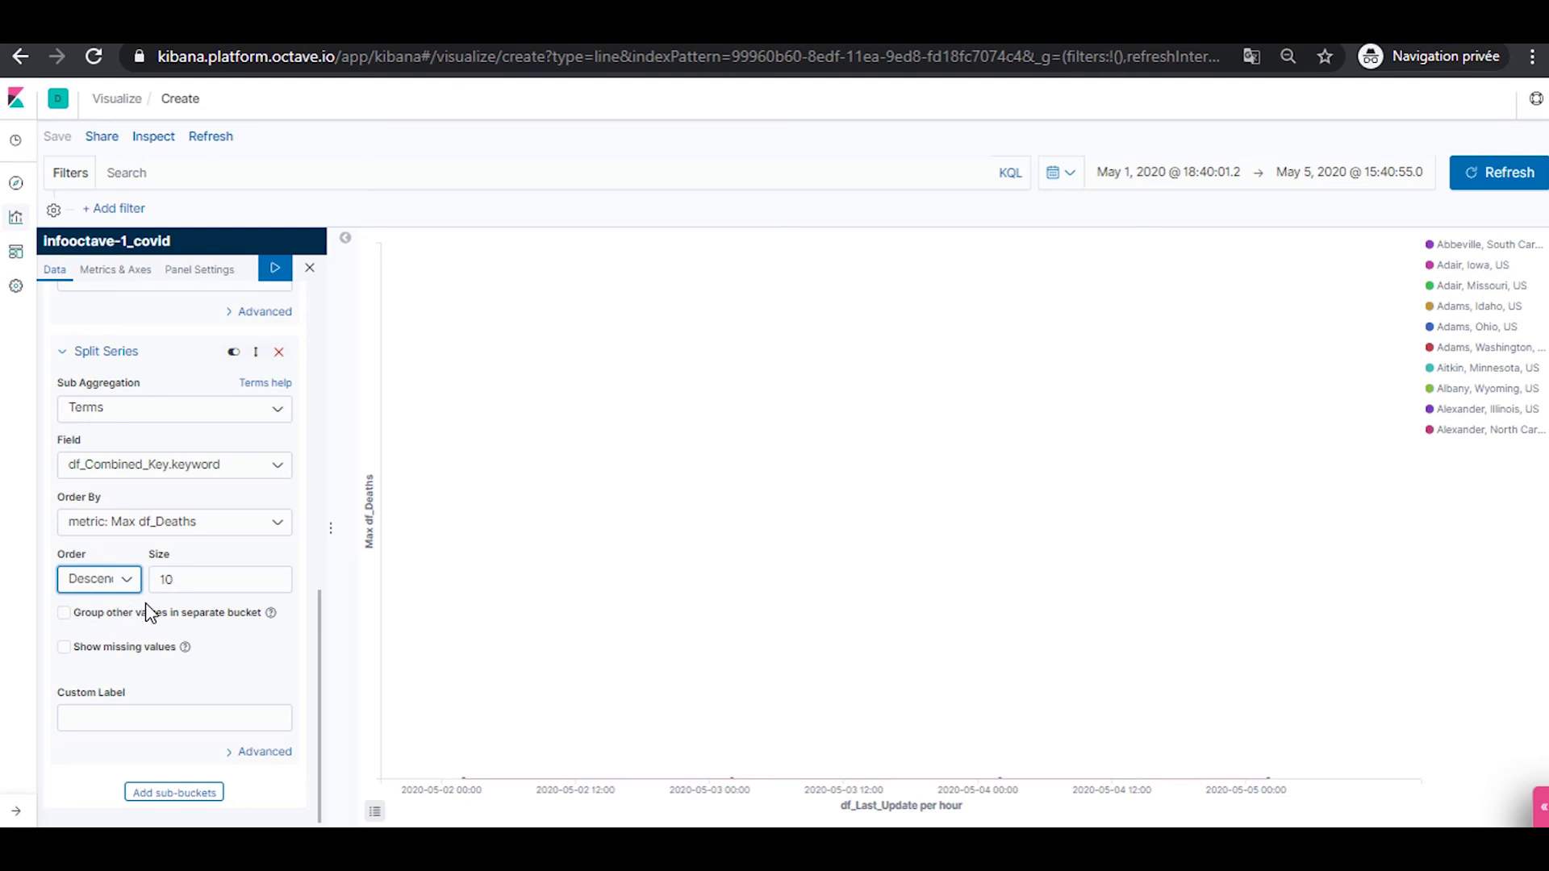
left_click(276, 271)
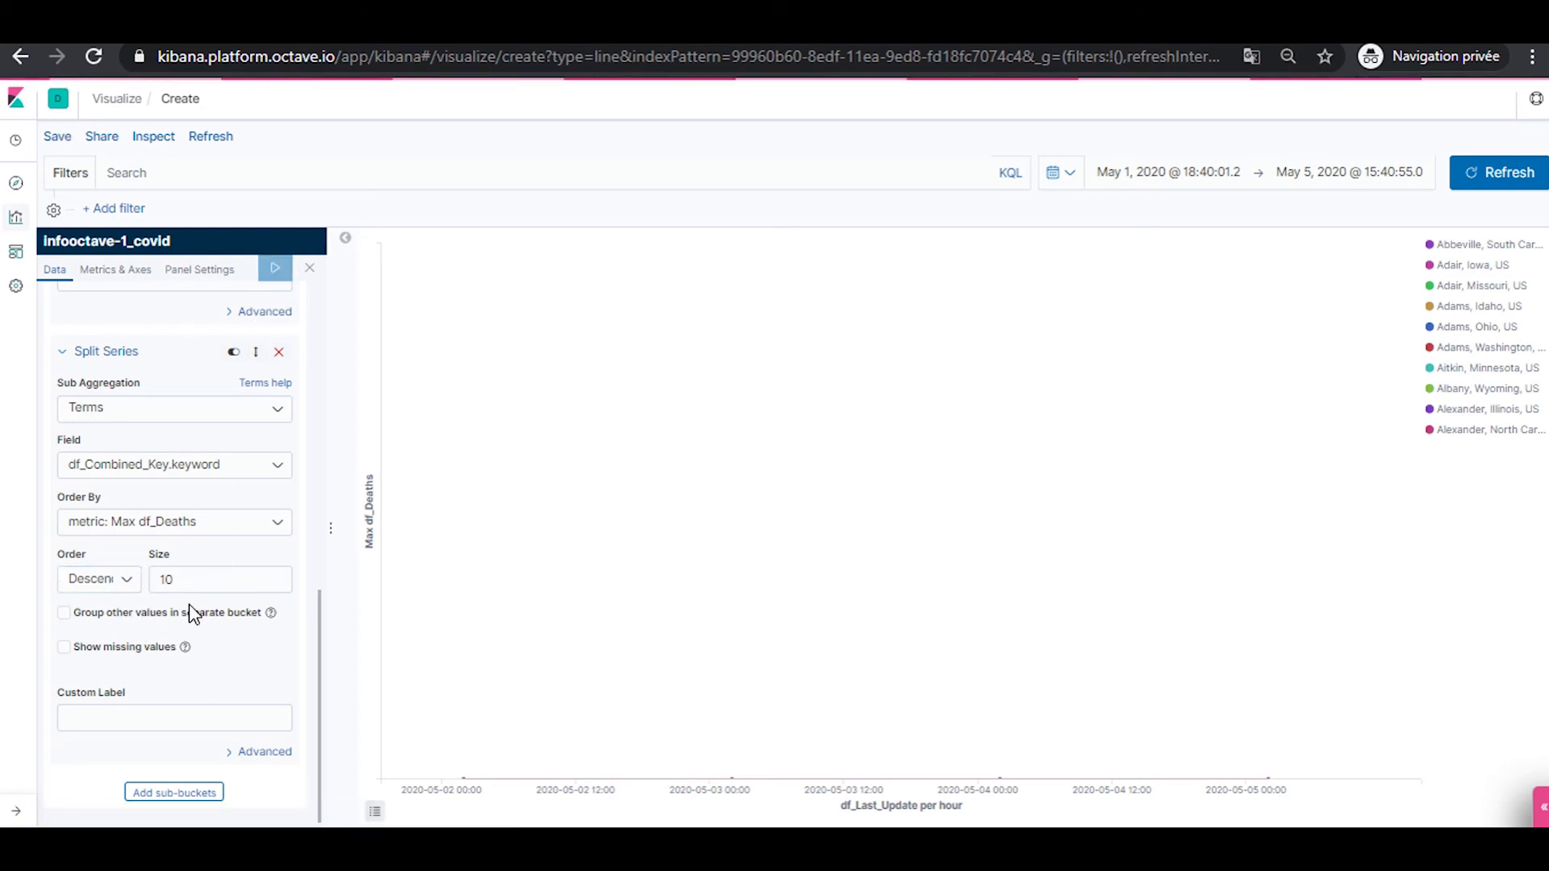
Group the remaining values in a separate bucket labelled Other and apply it to the line chart
left_click(65, 614)
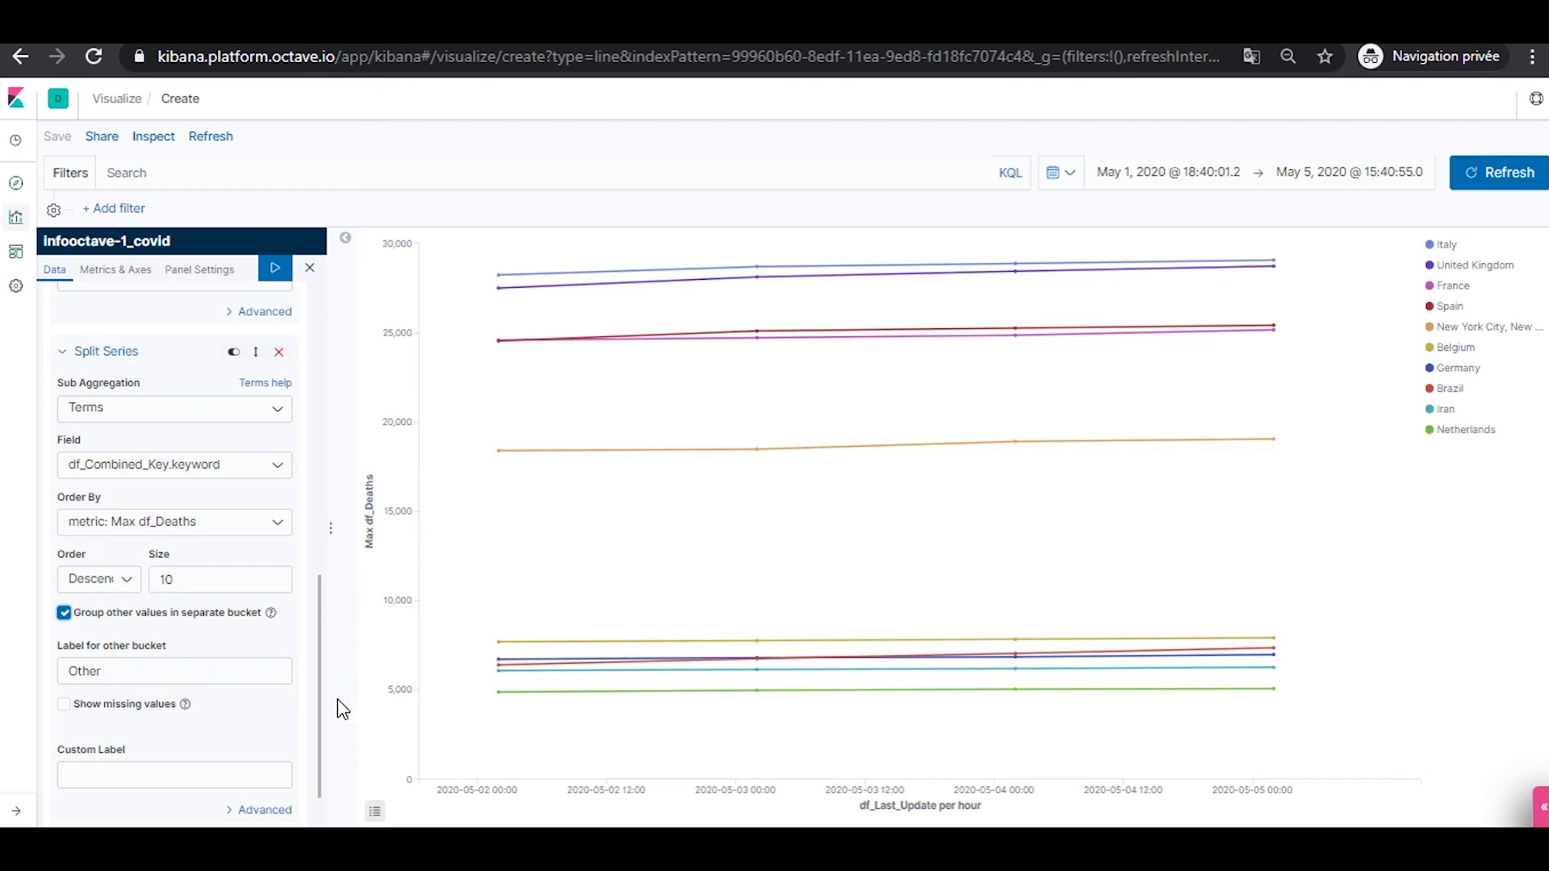
left_click(276, 271)
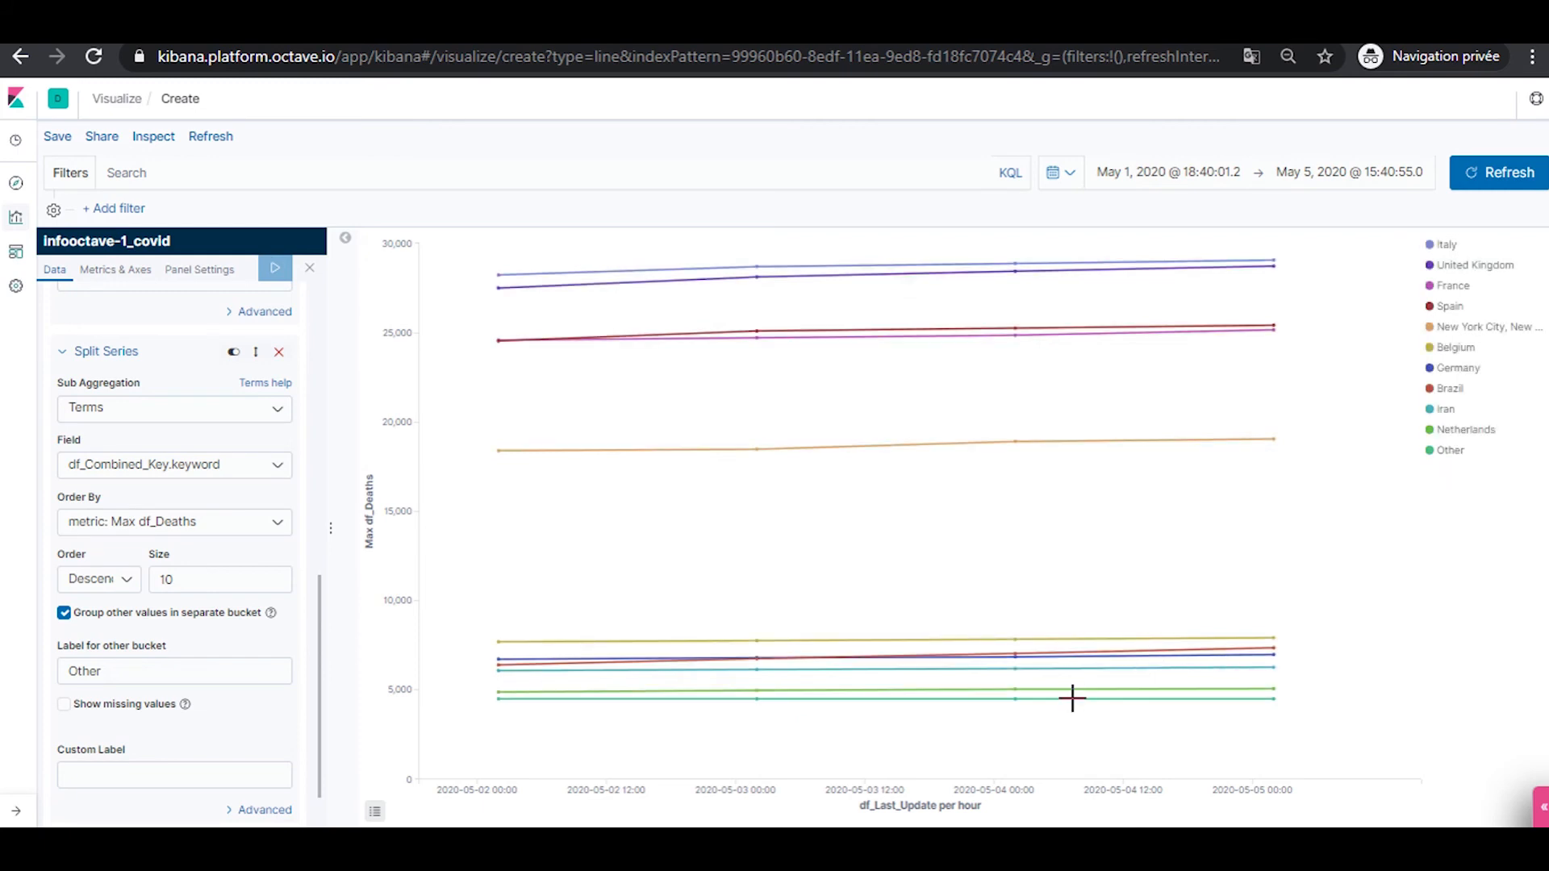
mouse_move(1017, 706)
Save the line visualization with the title covid_10pays
left_click(57, 137)
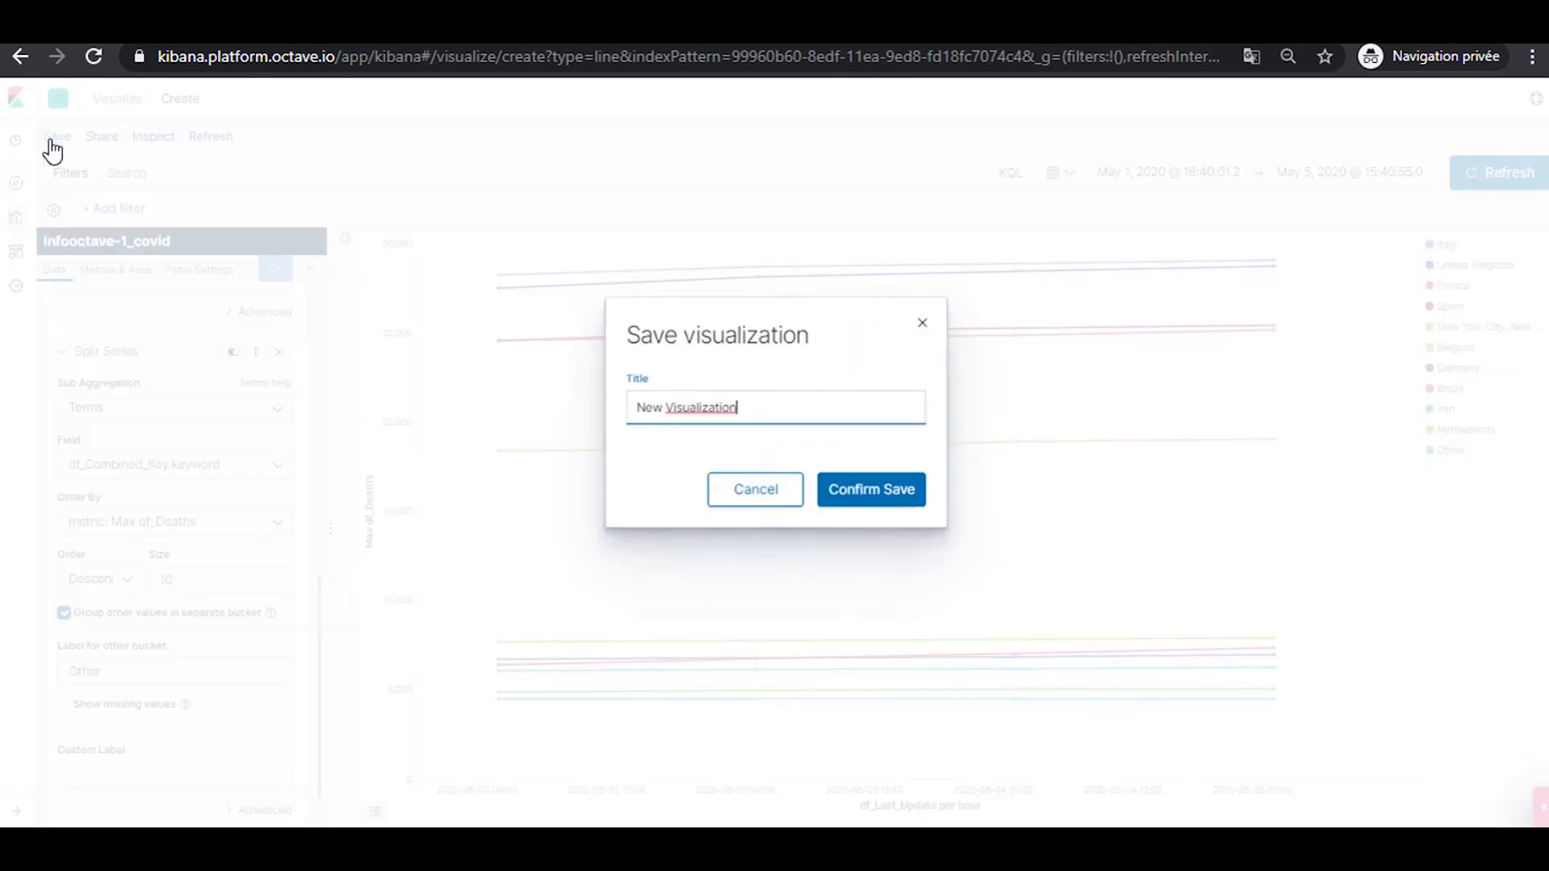
left_click_drag(758, 417, 380, 363)
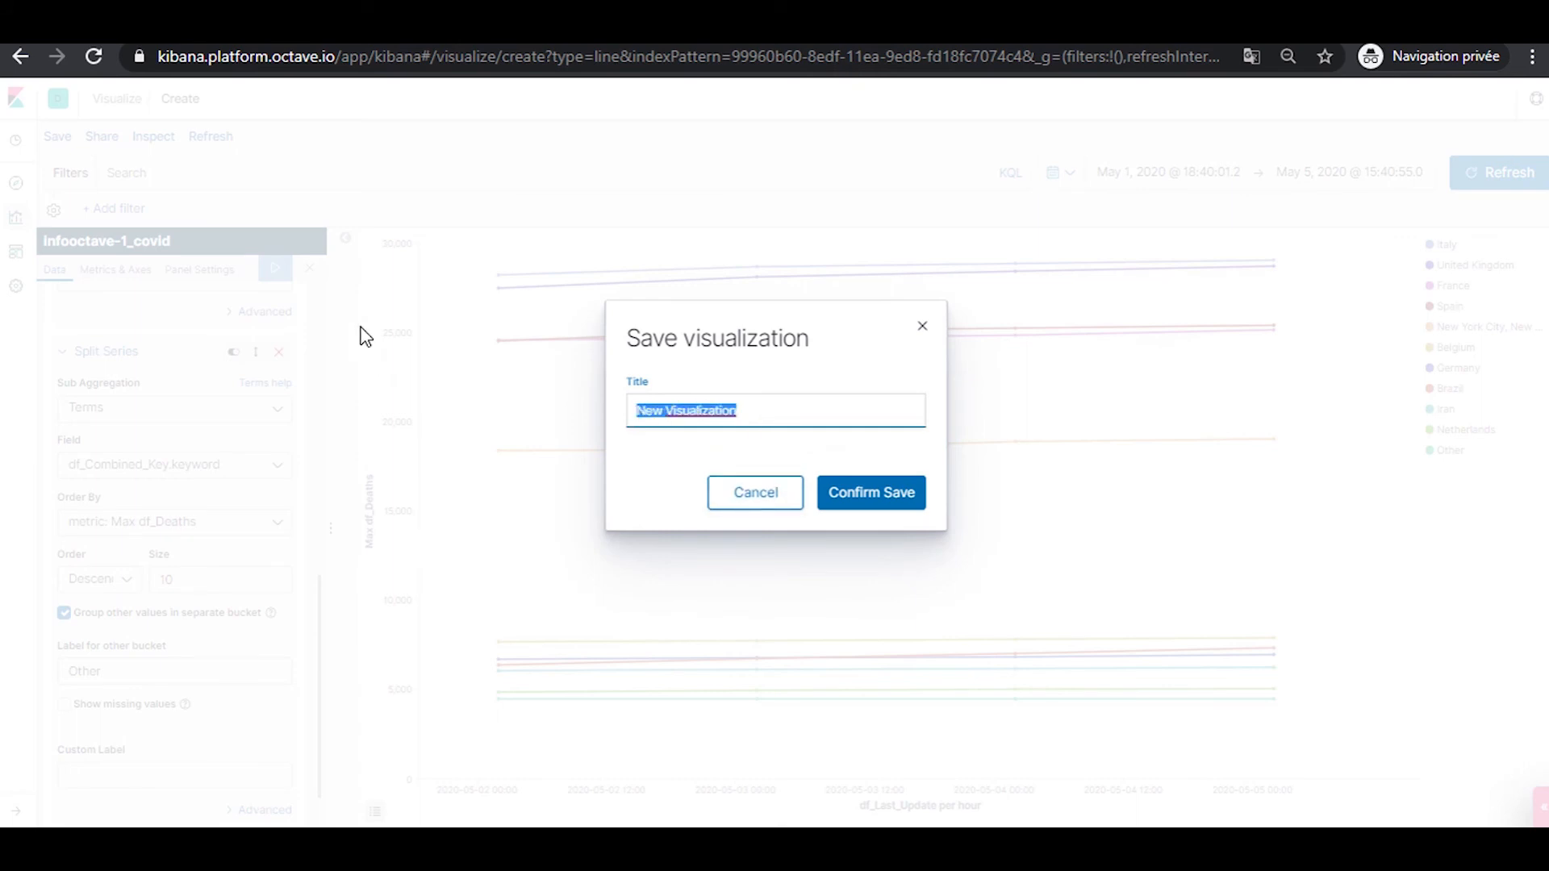
type("covid_10pays")
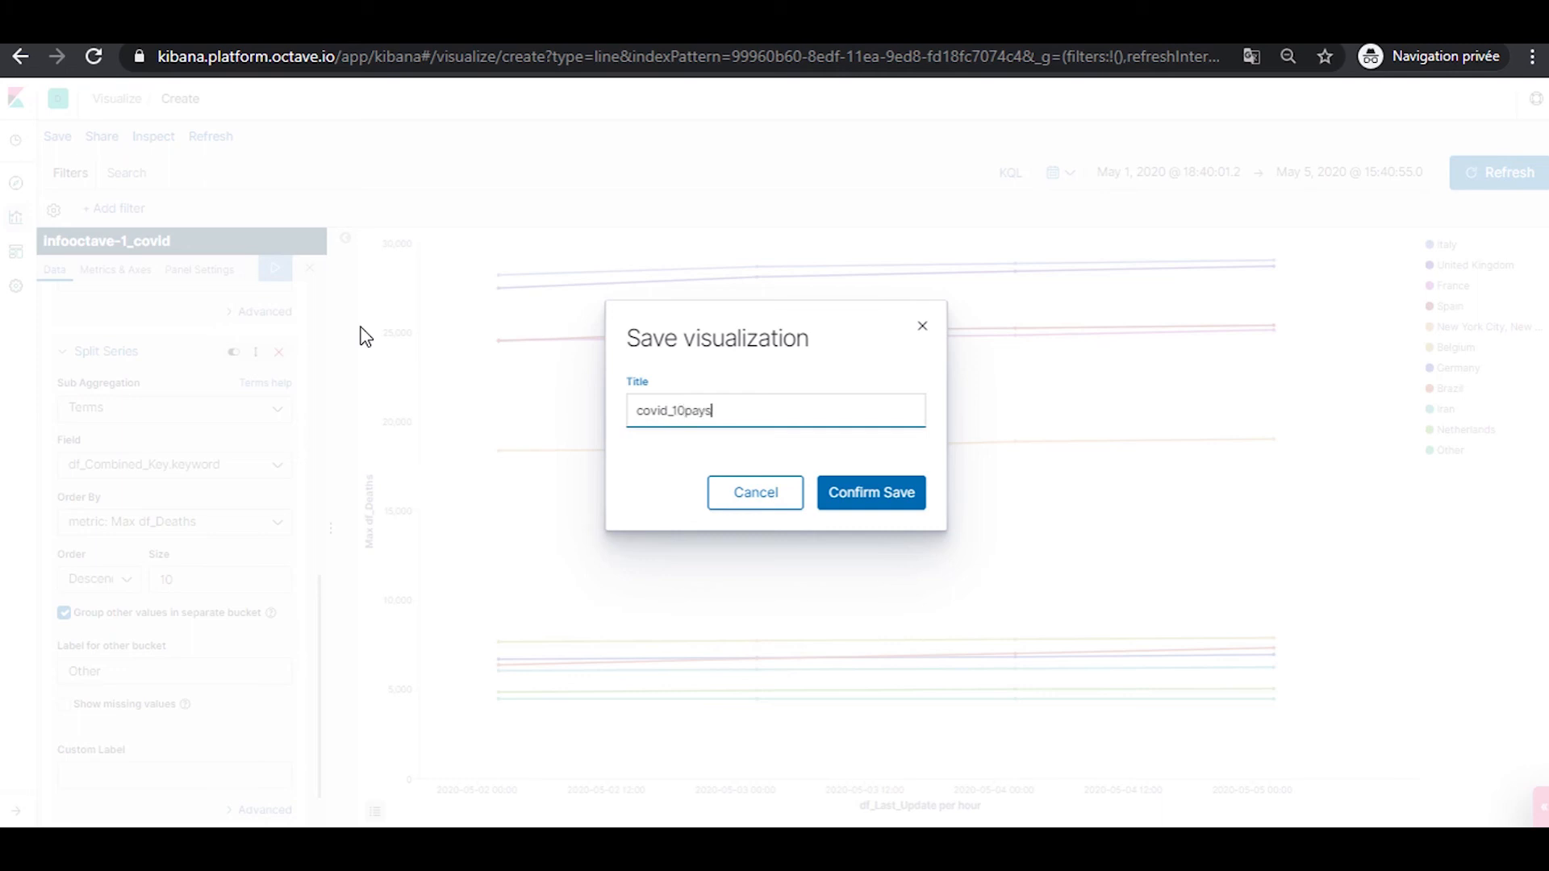
left_click(857, 507)
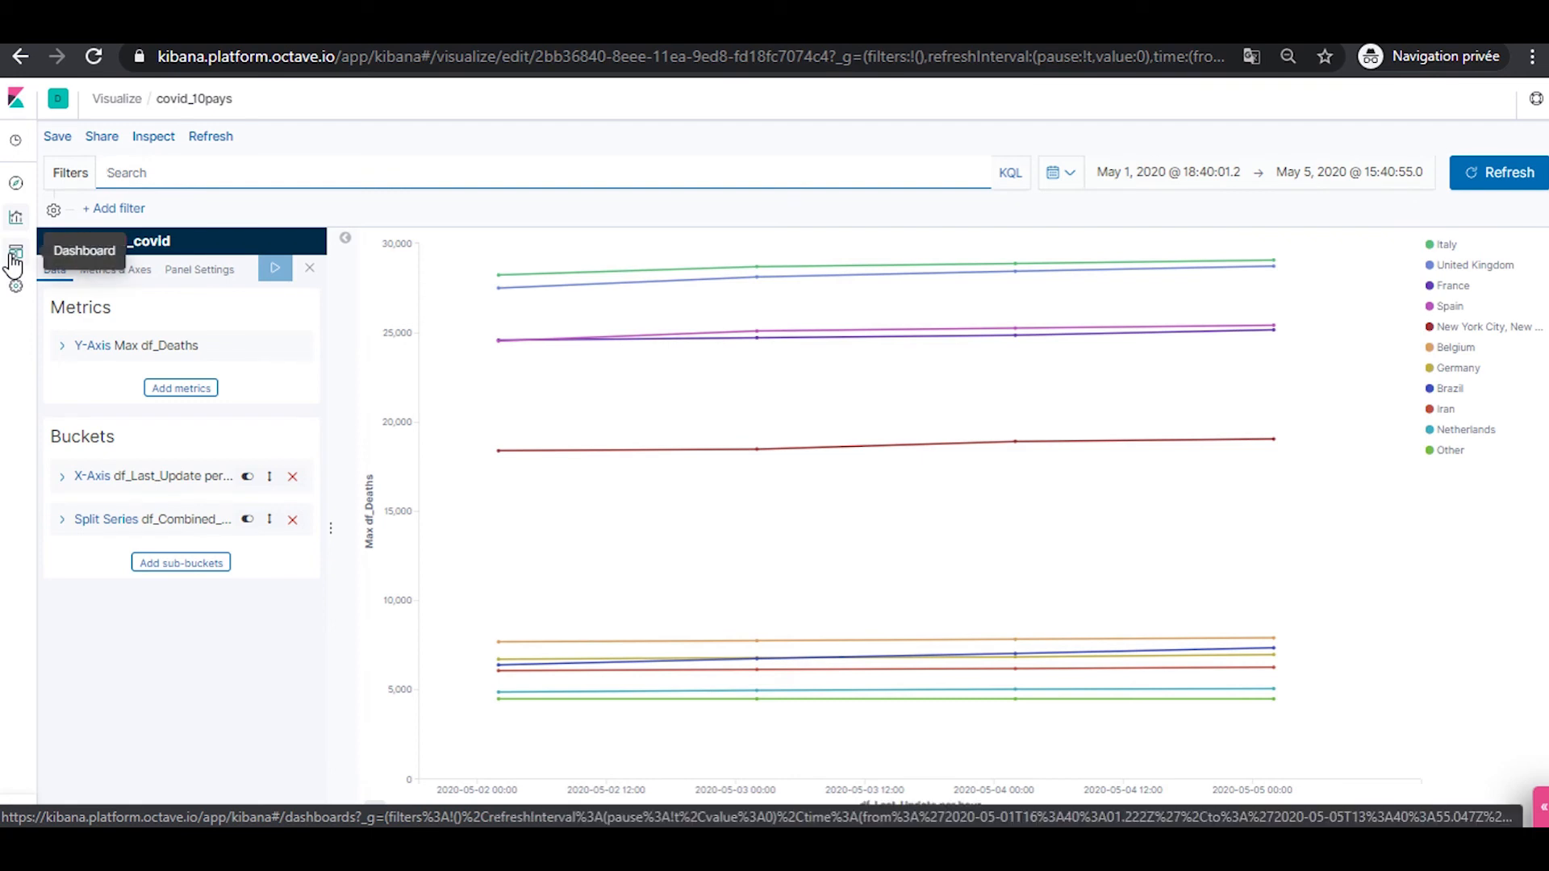
Create a new dashboard and search the saved visualizations available for it for covid
left_click(13, 257)
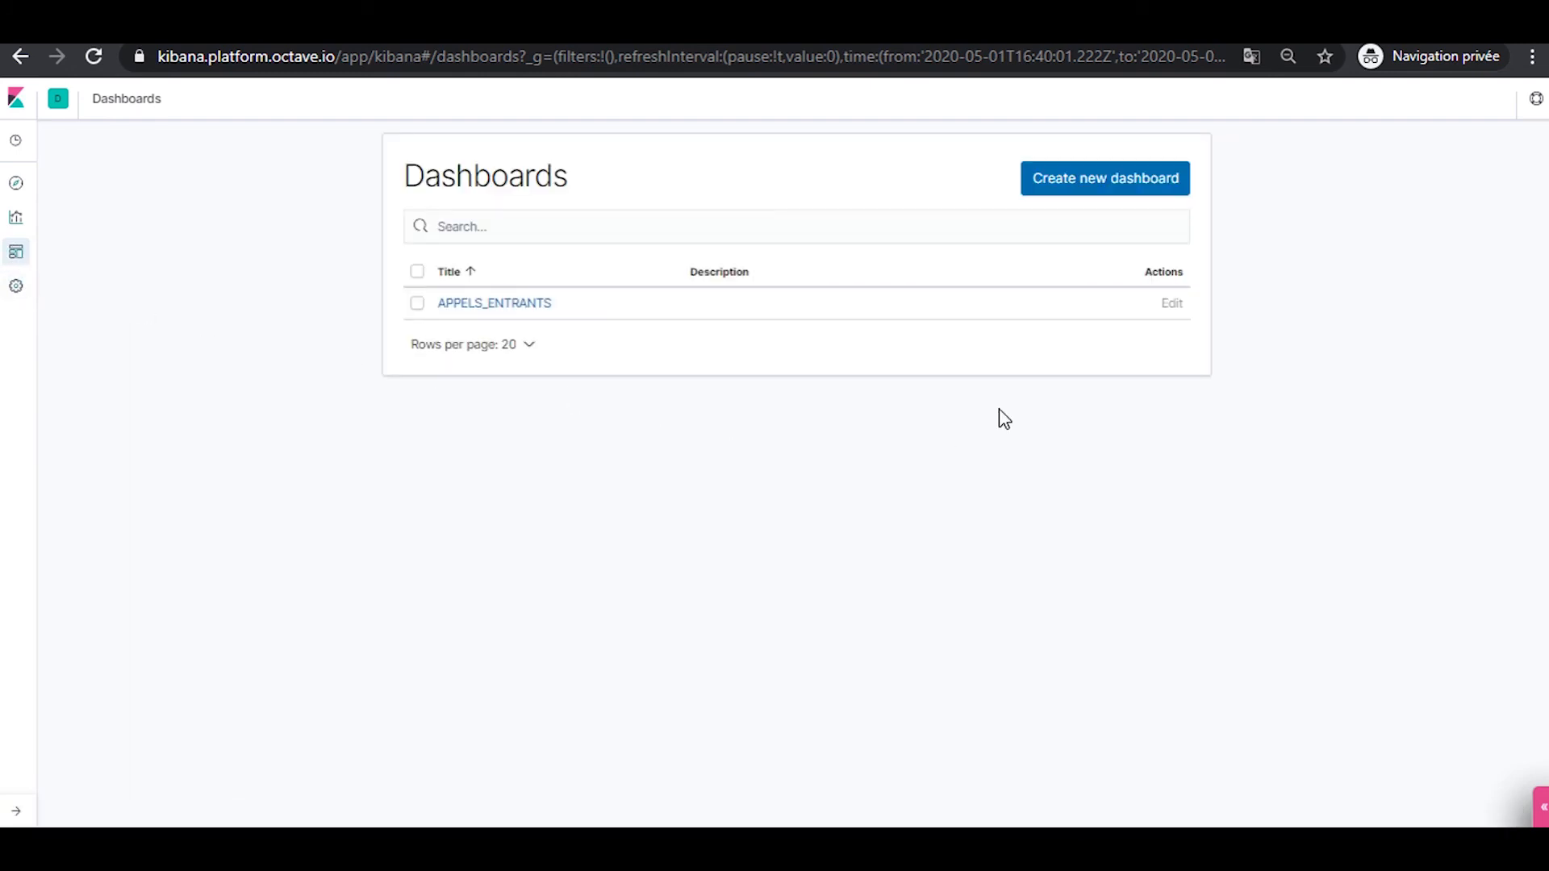
left_click(1112, 179)
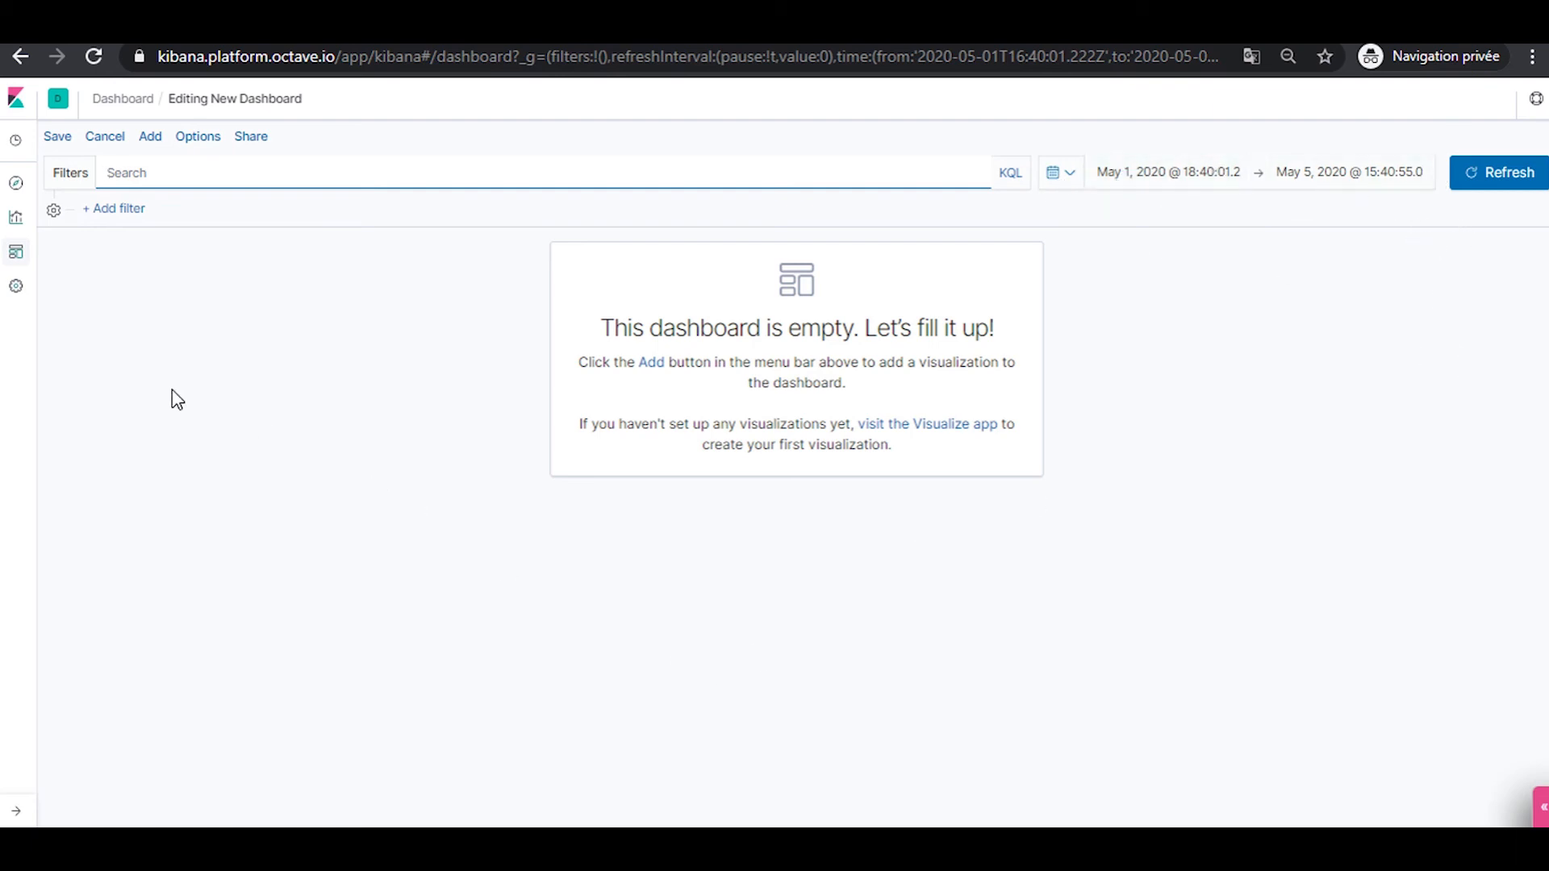
left_click(150, 138)
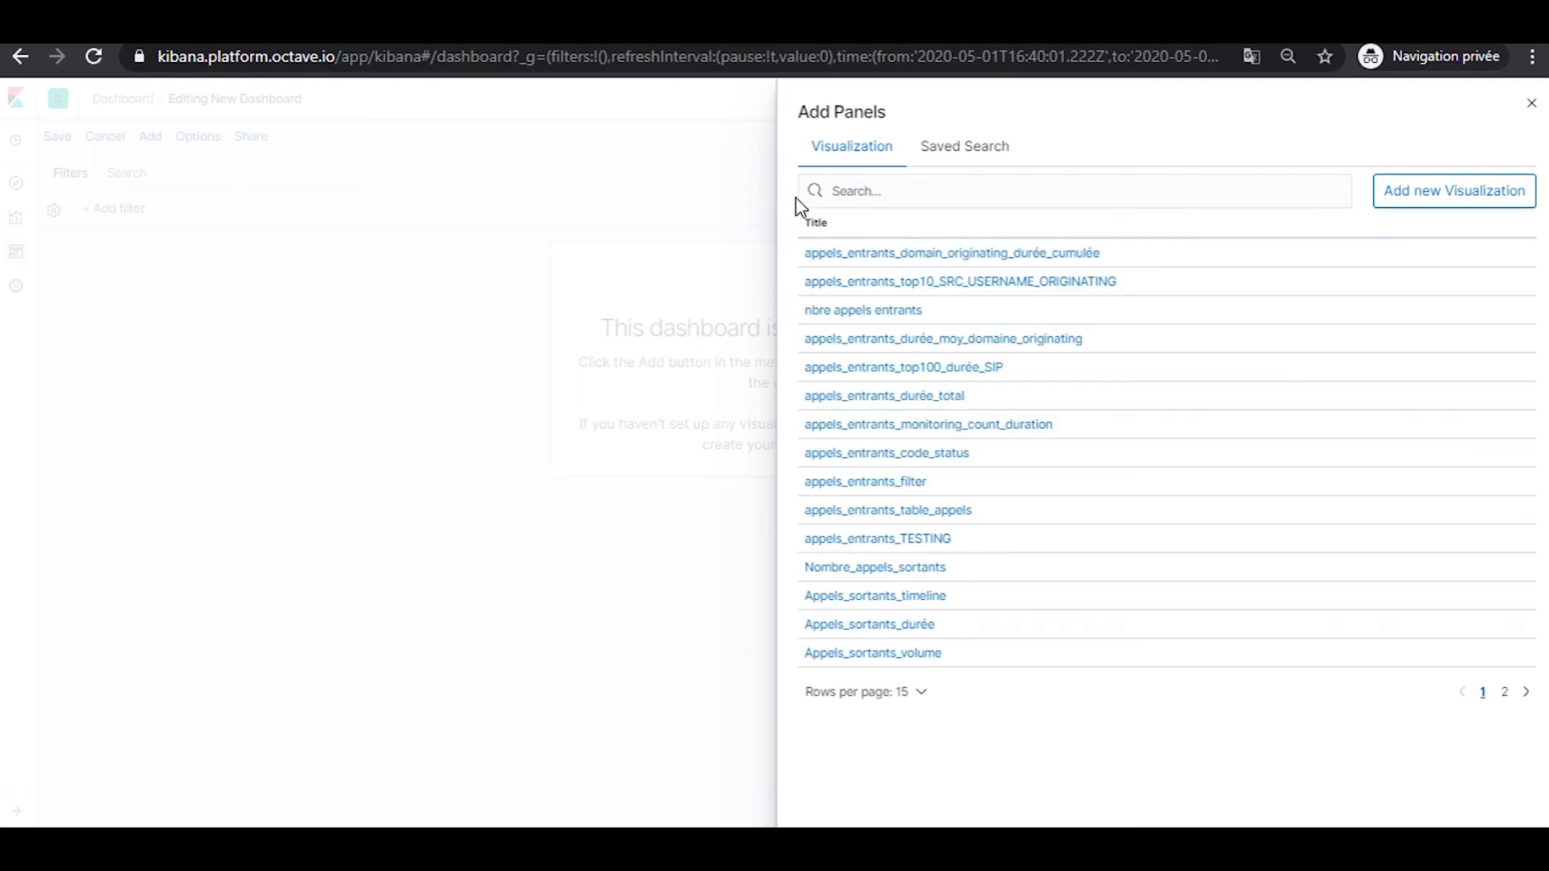
left_click(838, 194)
type("dovid")
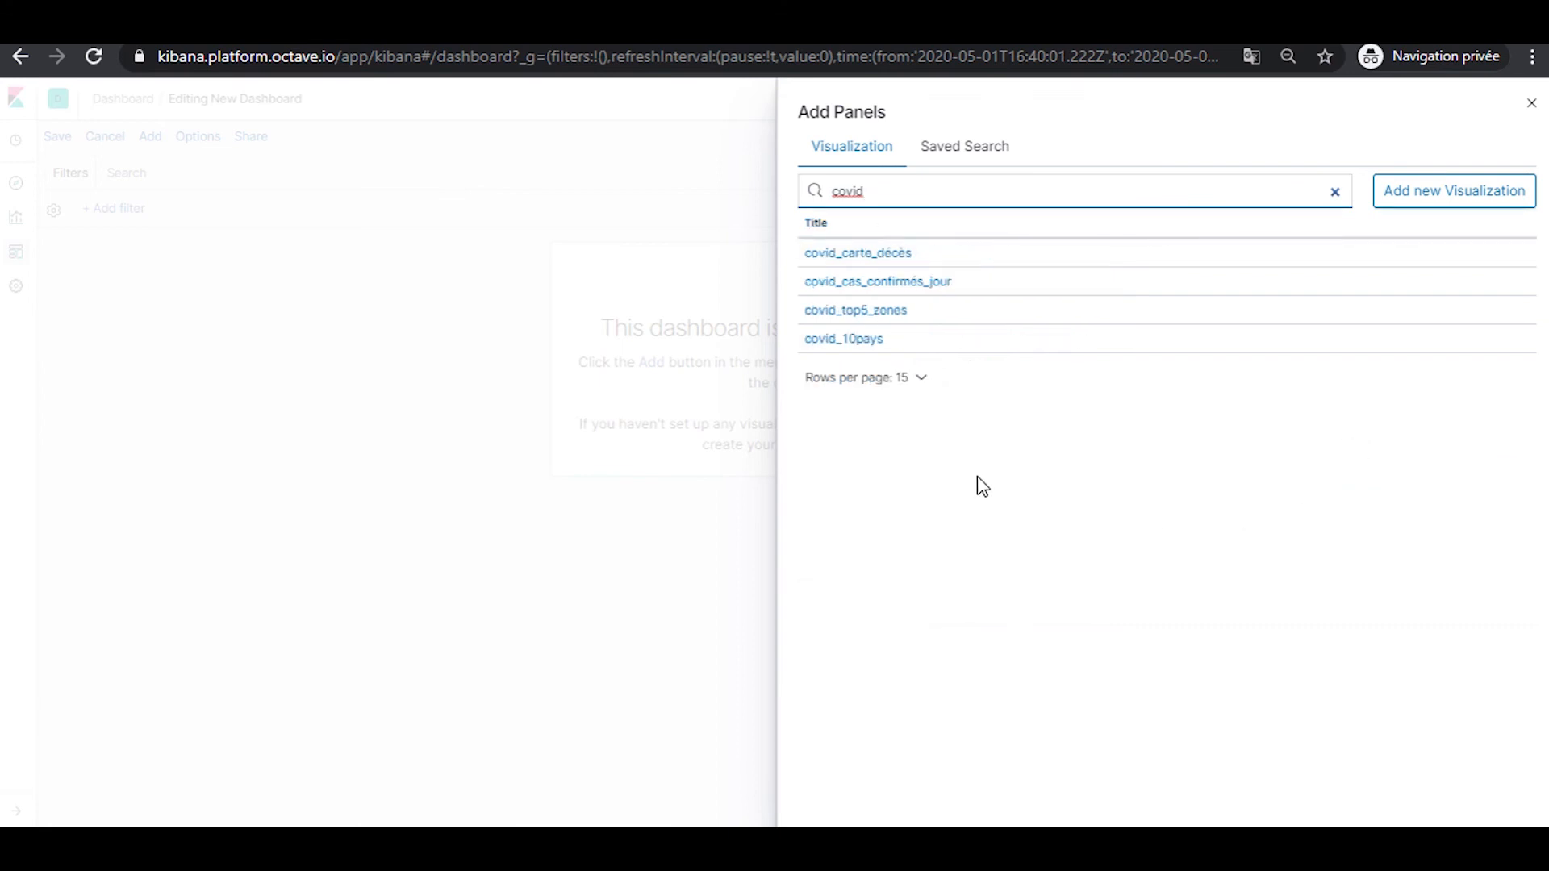
Add covid_carte_décès, covid_cas_confirmés_jour, covid_top5_zones and covid_10pays to the dashboard and review the resulting layout
left_click(864, 257)
left_click(869, 290)
left_click(894, 313)
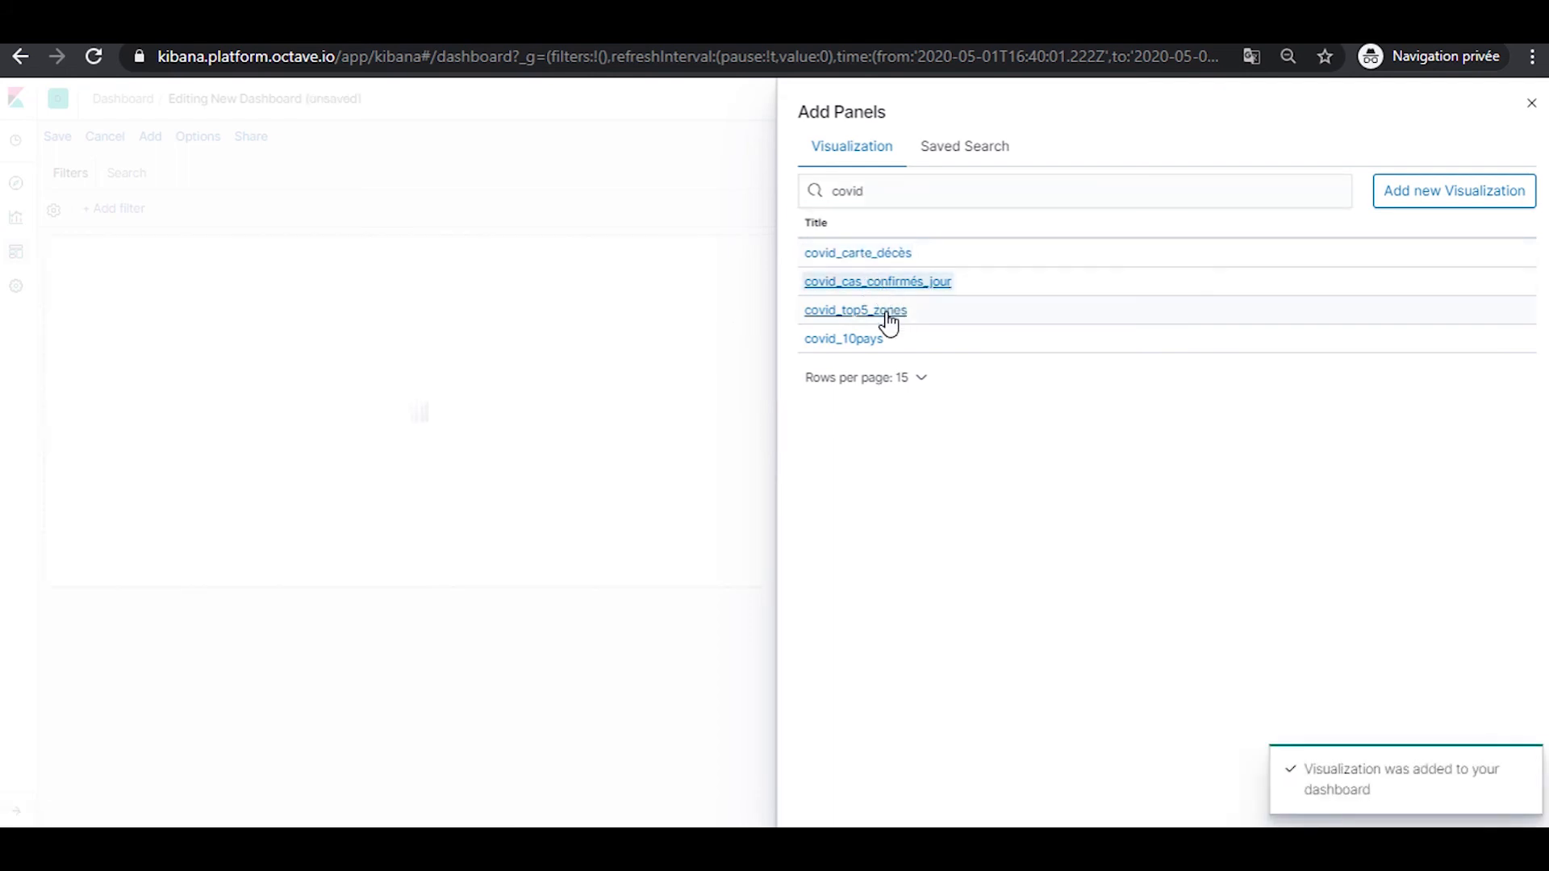
left_click(860, 342)
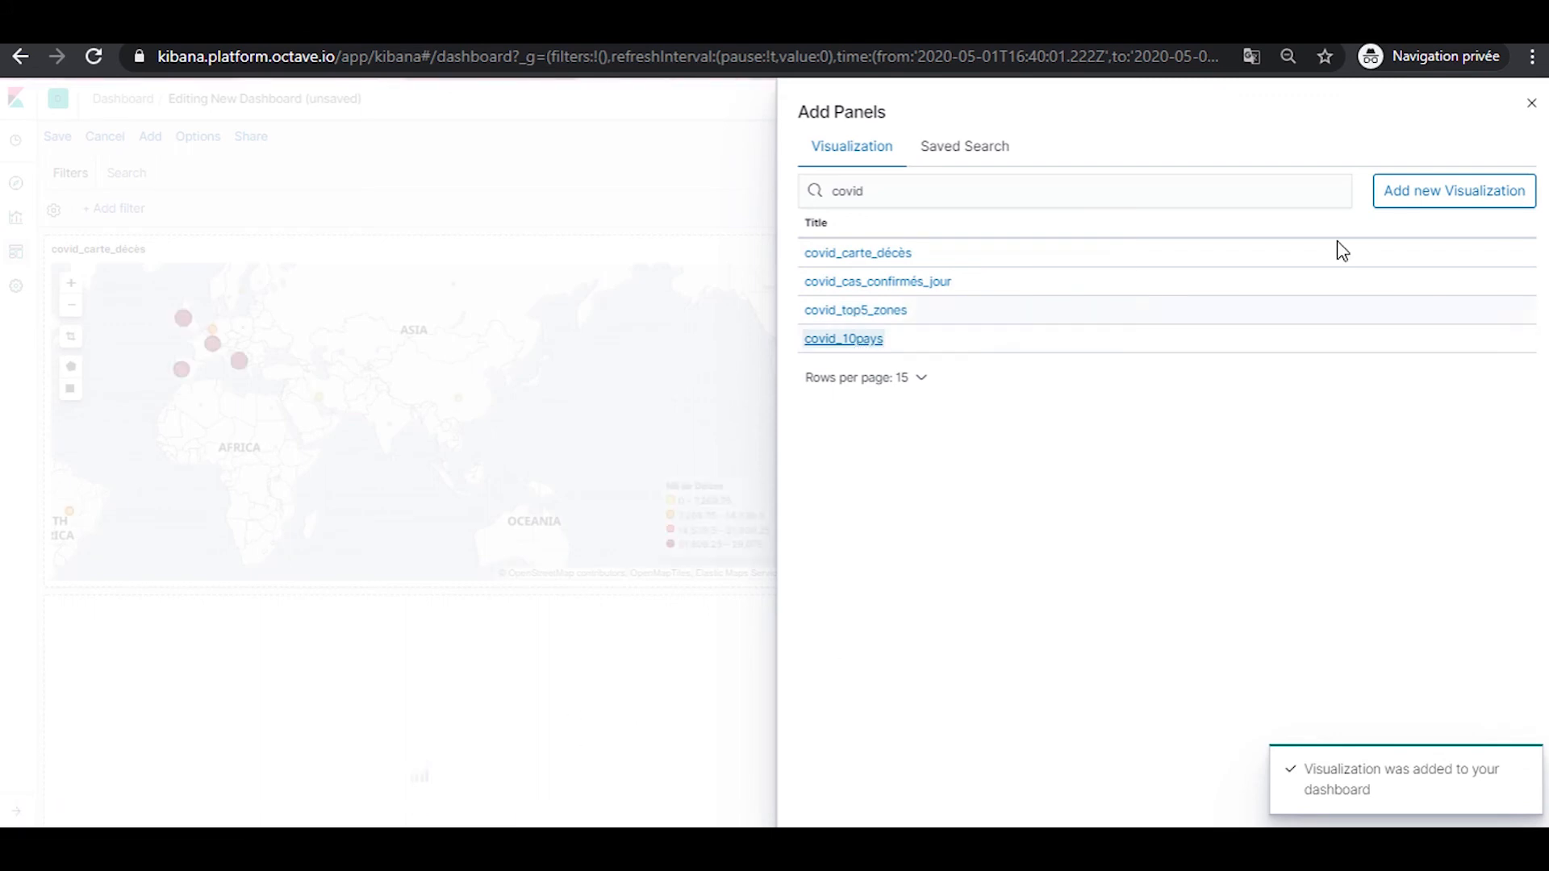
left_click(1532, 104)
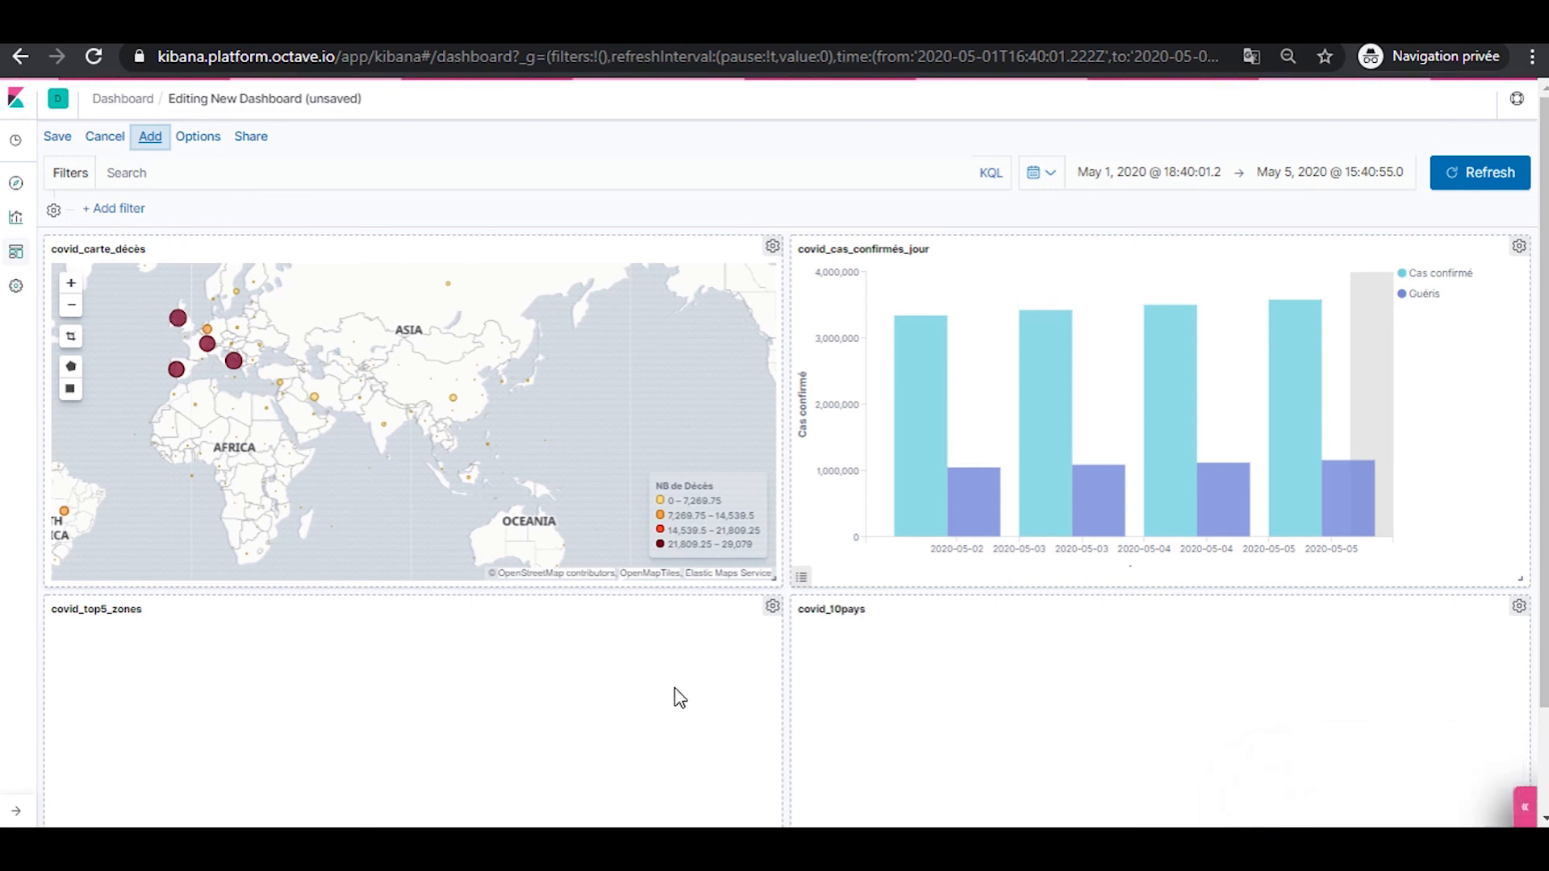
scroll(854, 665, "down", 2)
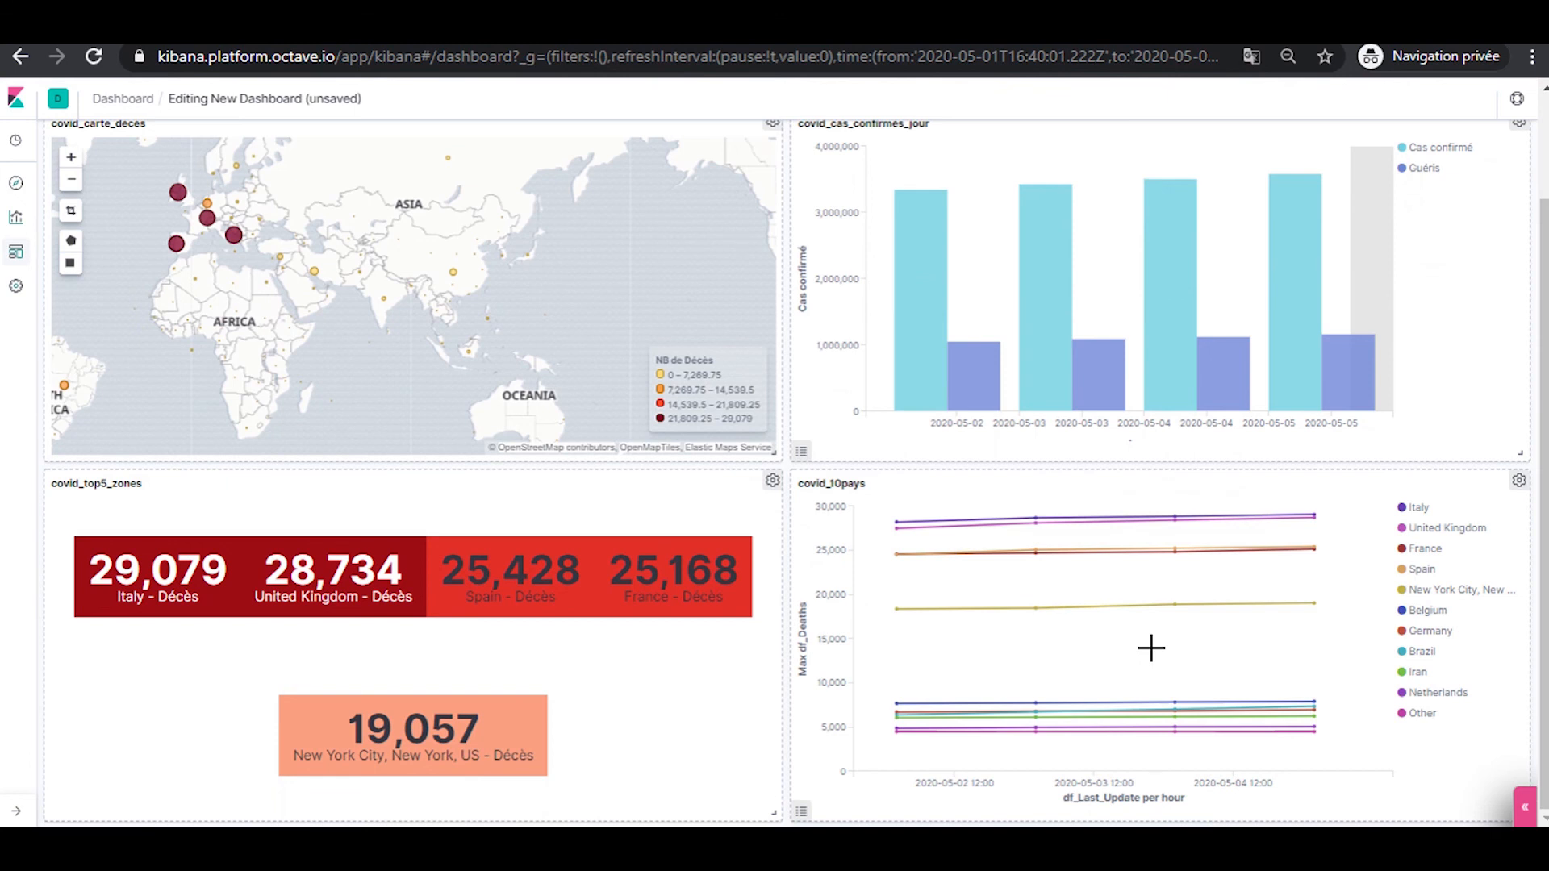
scroll(1152, 647, "up", 2)
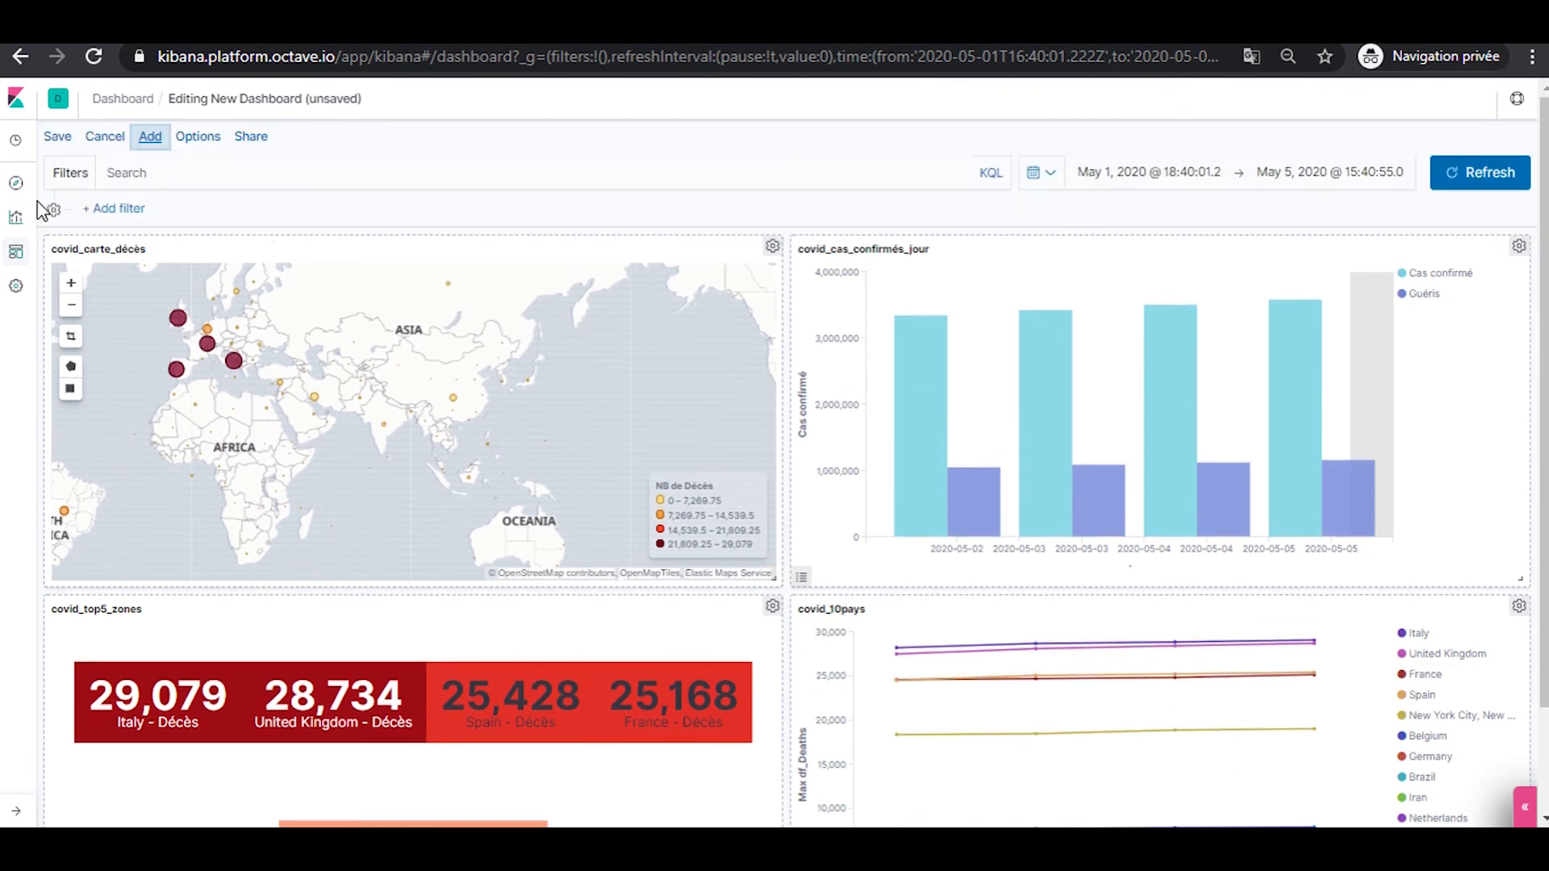
Save the new dashboard with the title covid_situation
left_click(58, 137)
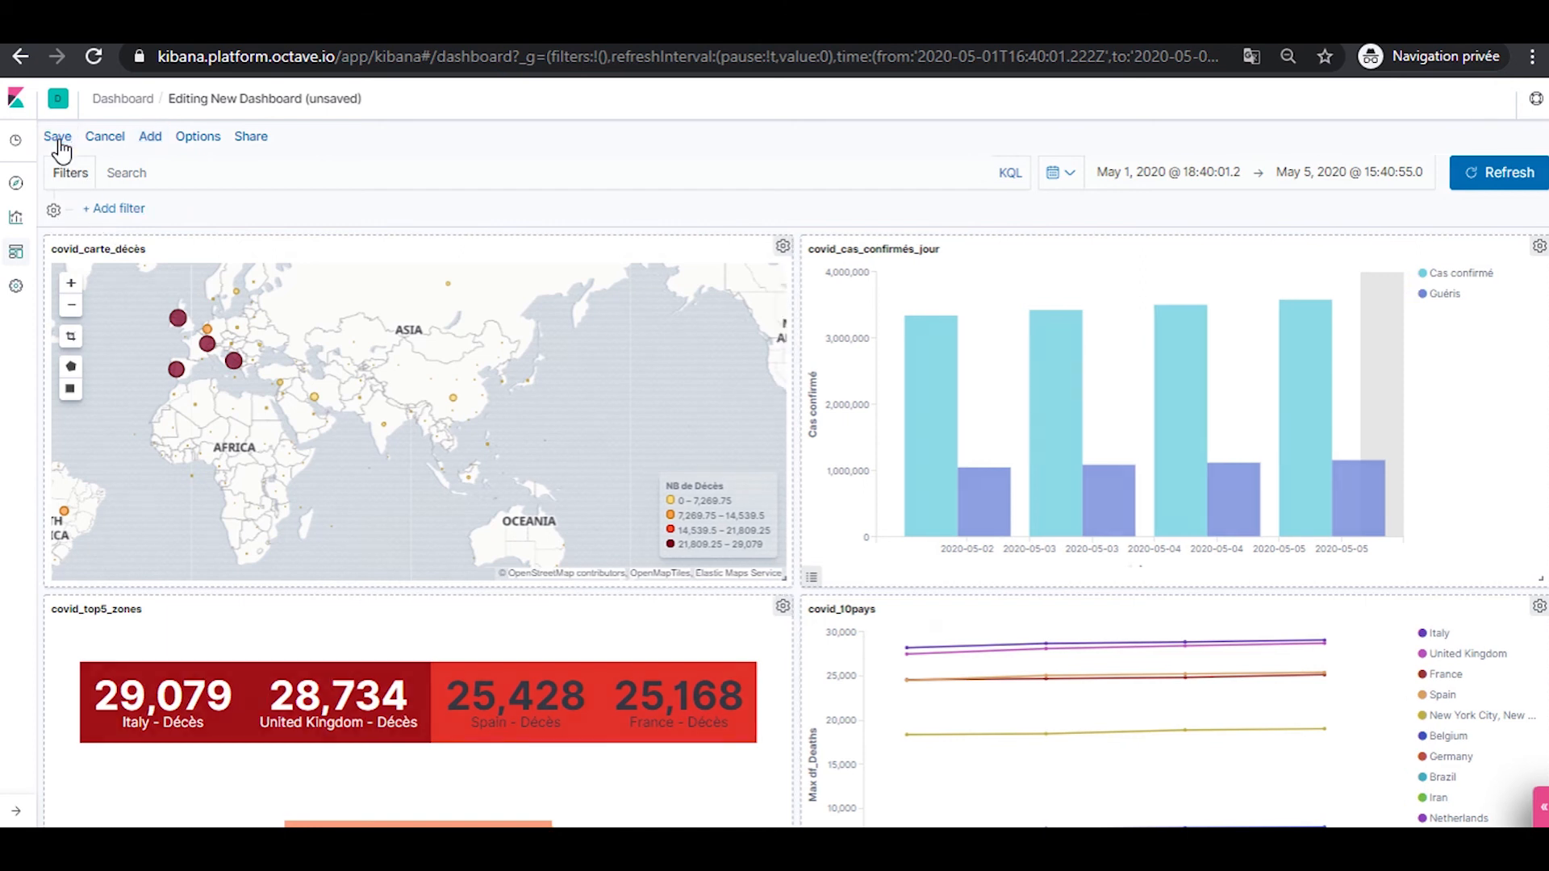
left_click_drag(731, 287, 442, 278)
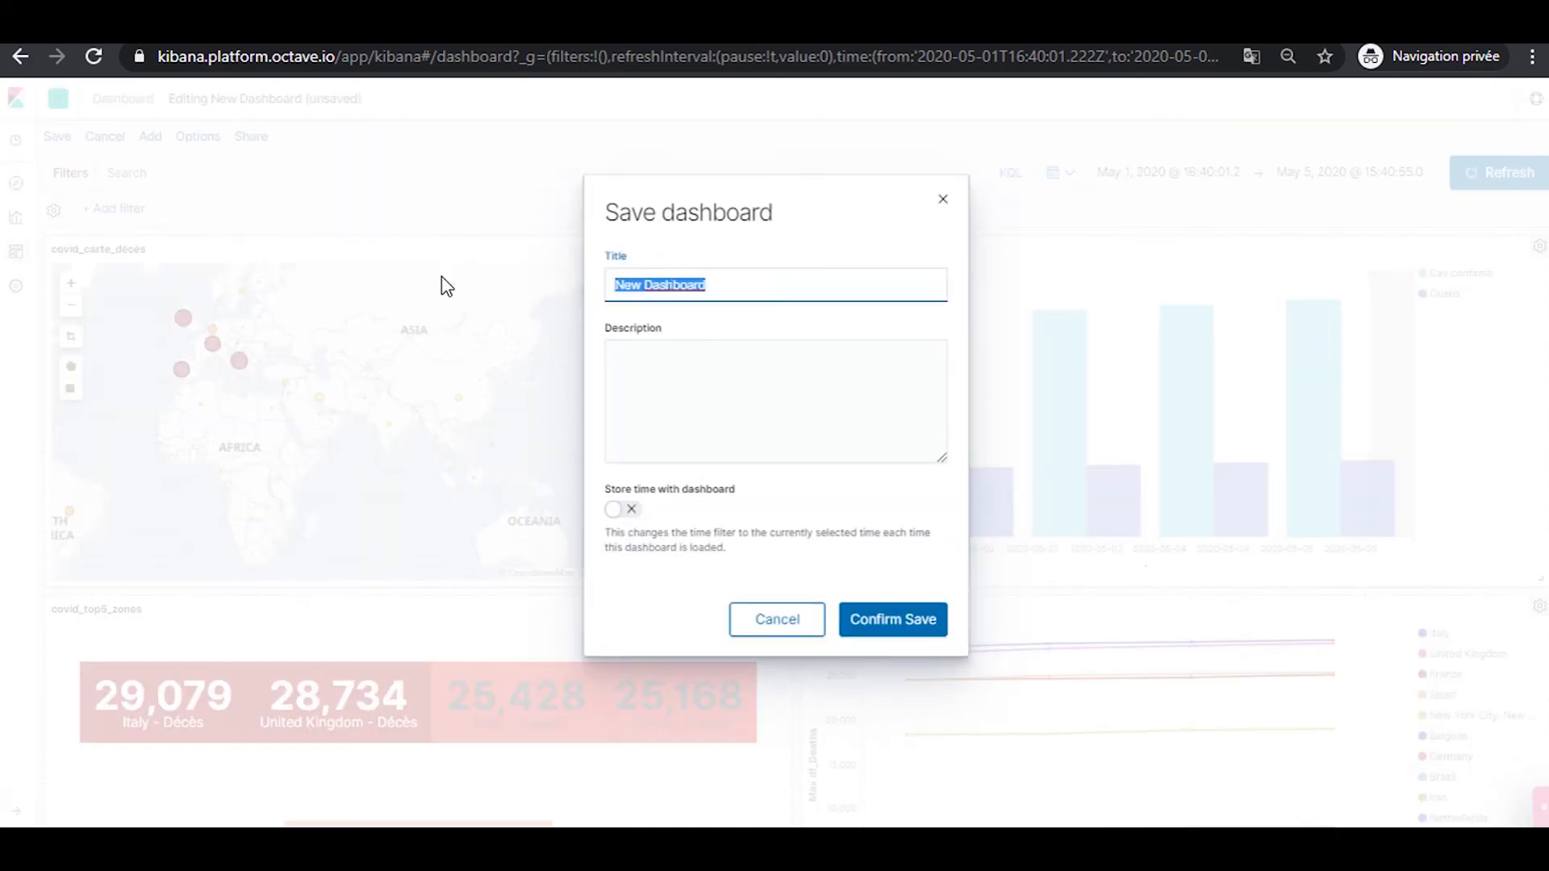
type("covid_situation")
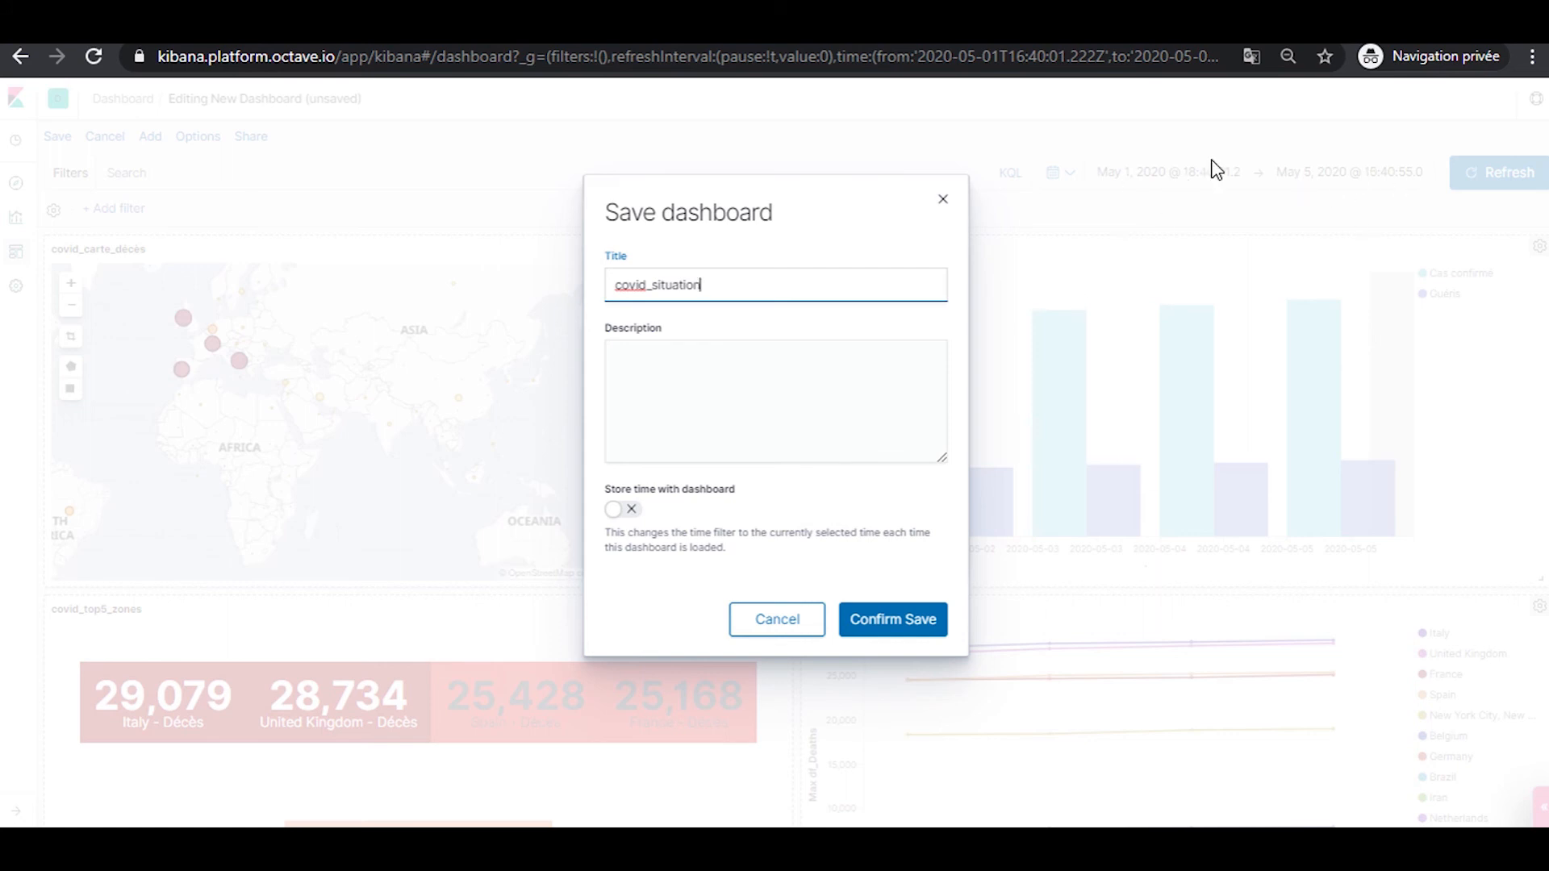
left_click(623, 510)
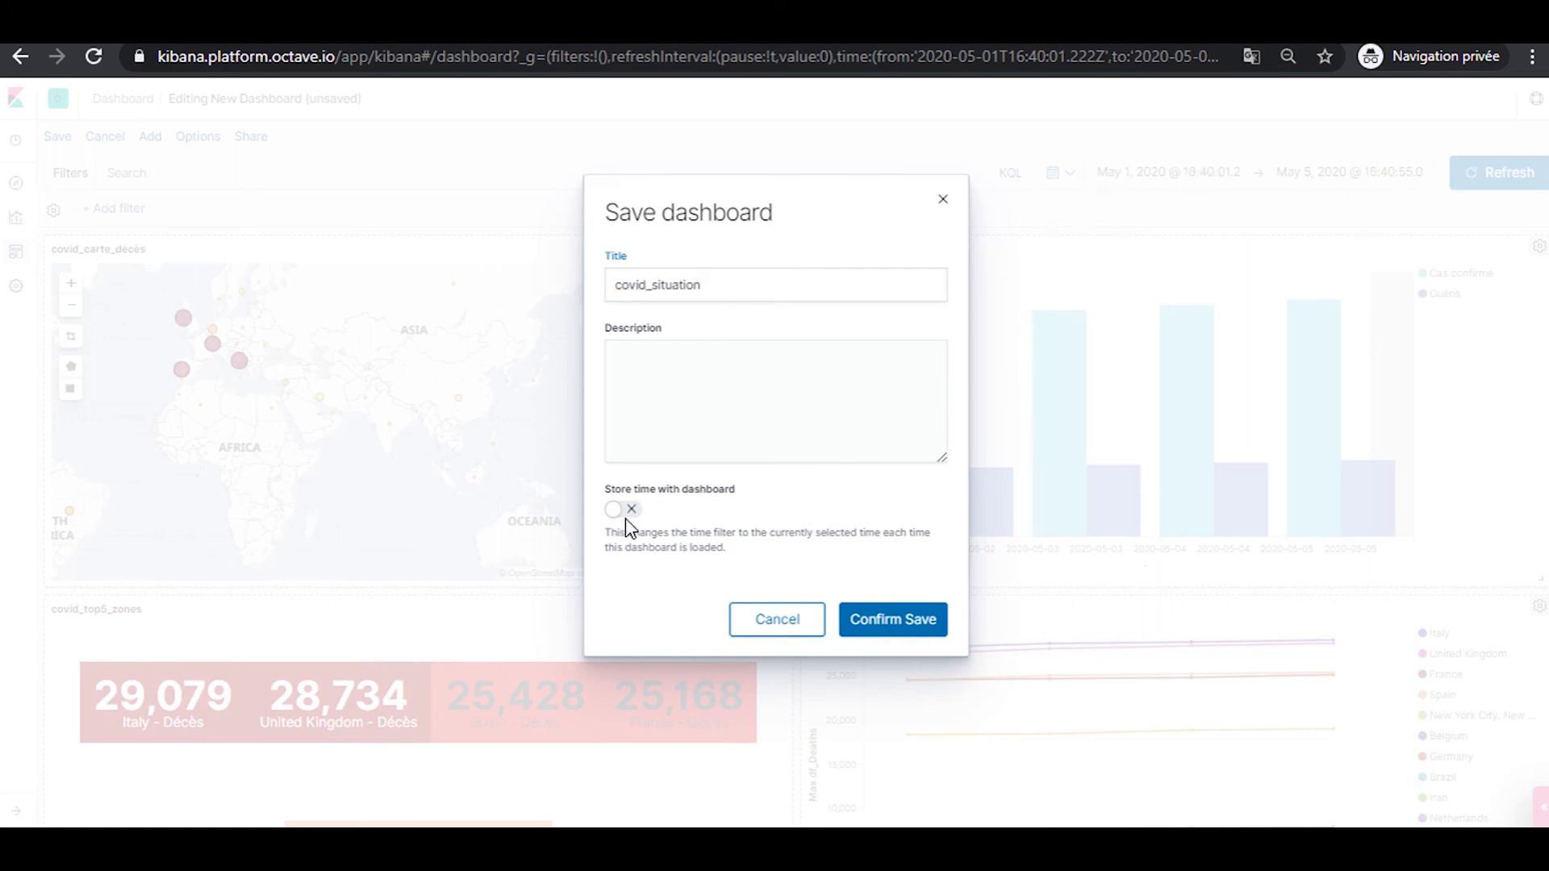
left_click(889, 622)
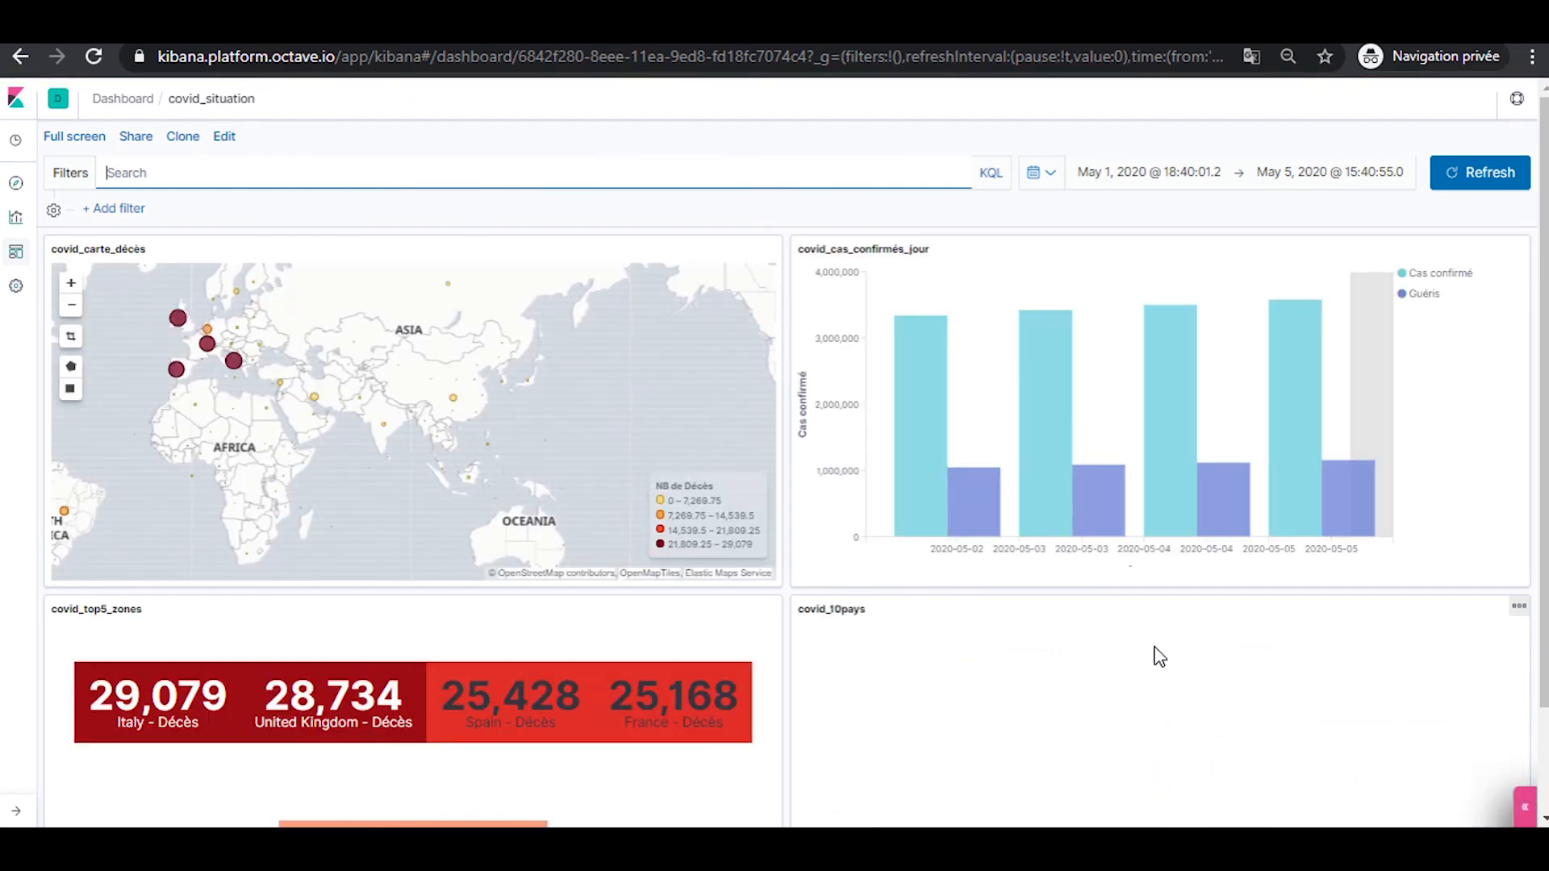
Examine the saved dashboard's lower panels, toggling the covid_10pays legend off and on and checking the options of covid_top5_zones
scroll(1159, 654, "down", 2)
scroll(791, 460, "down", 2)
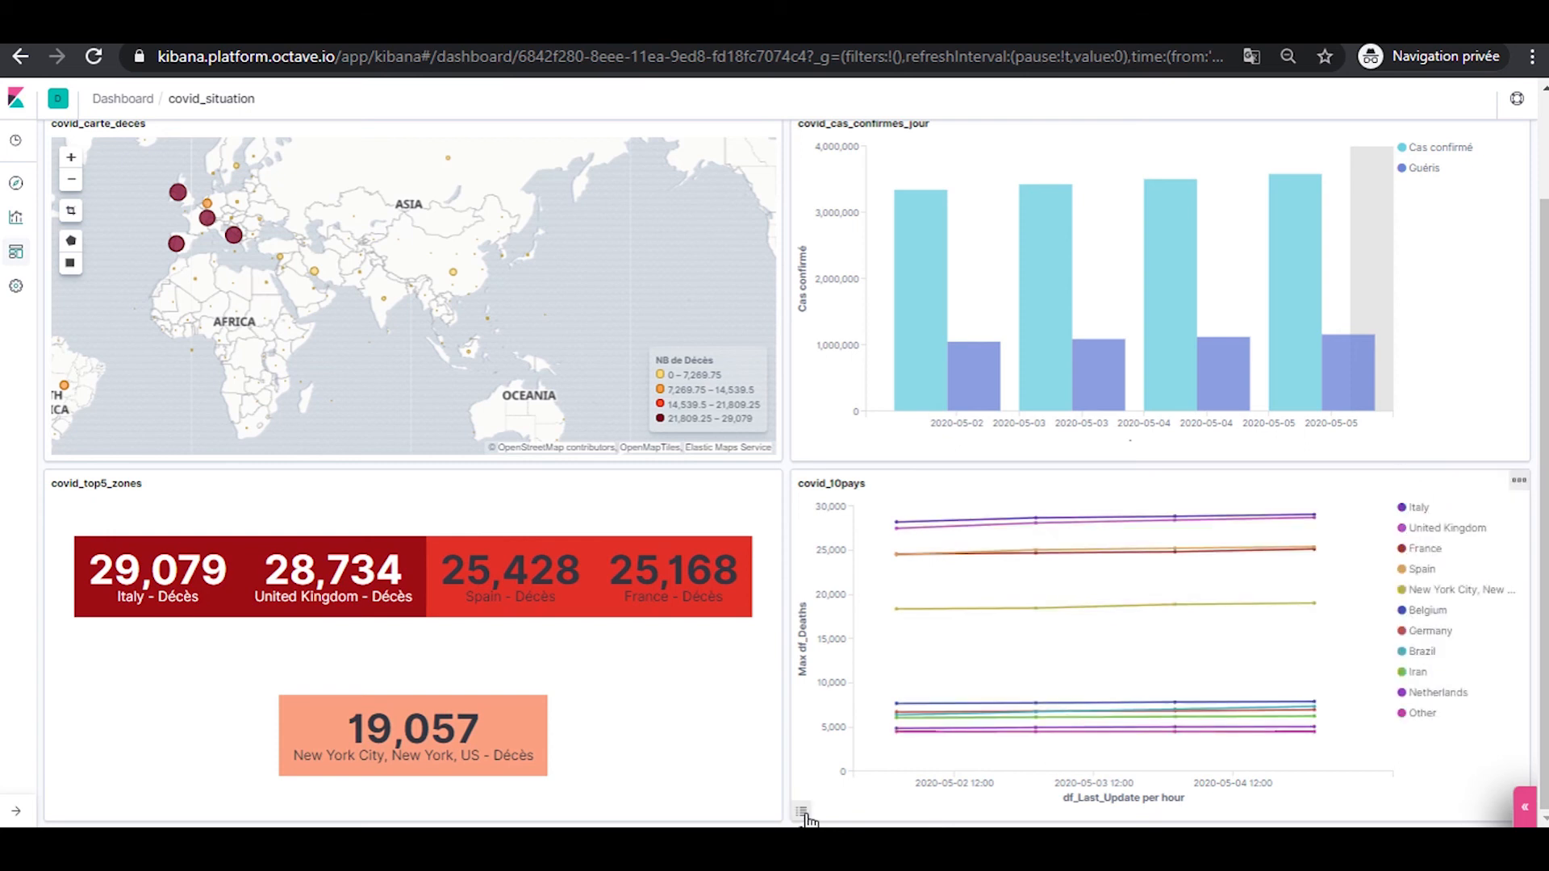
left_click(804, 813)
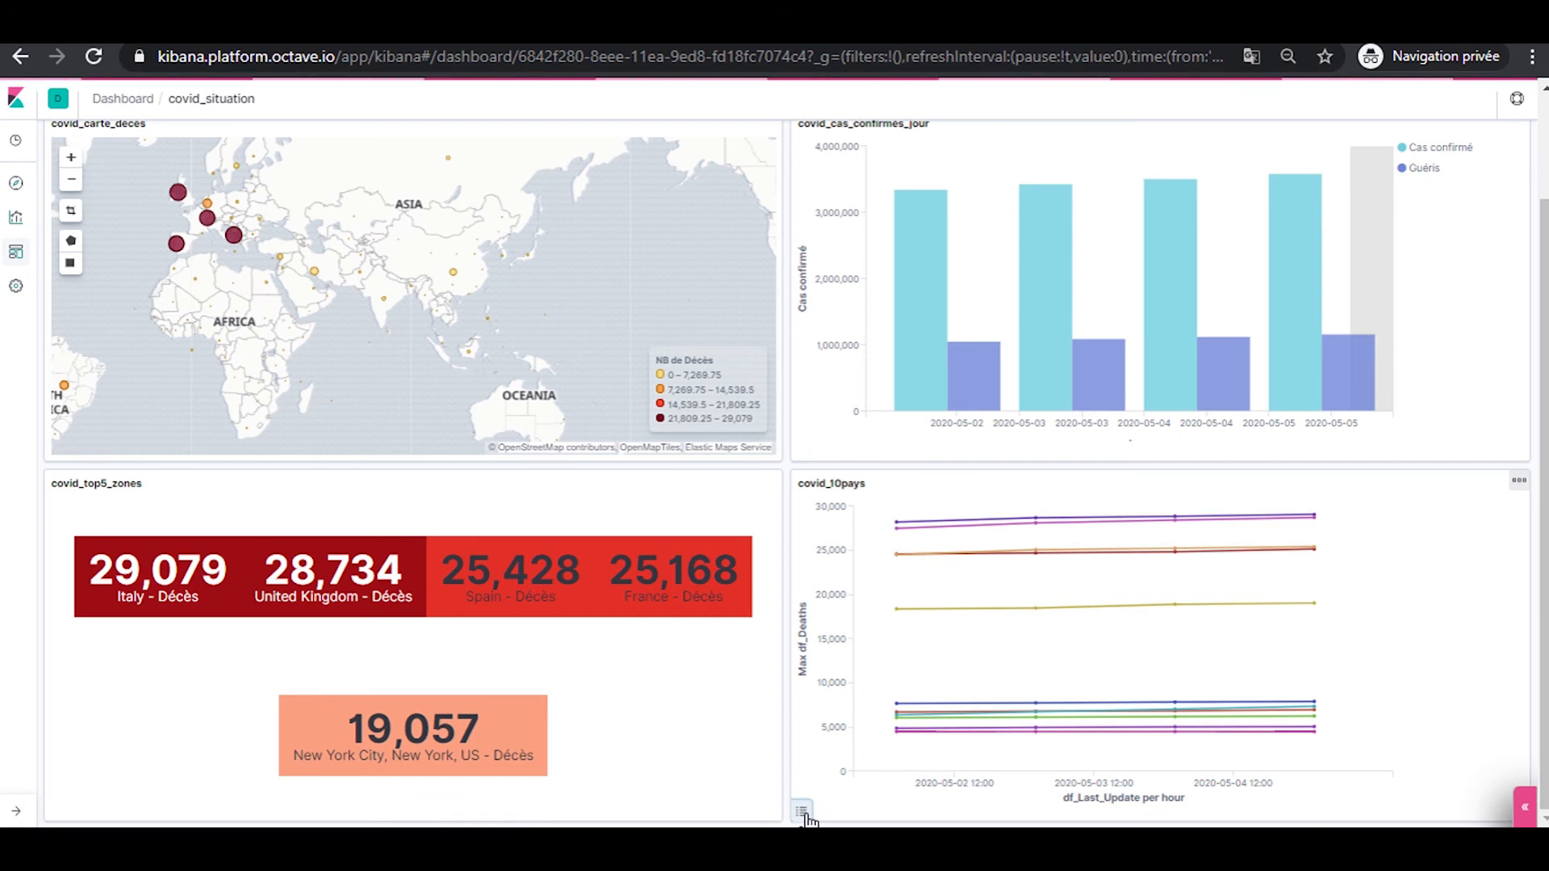
left_click(804, 814)
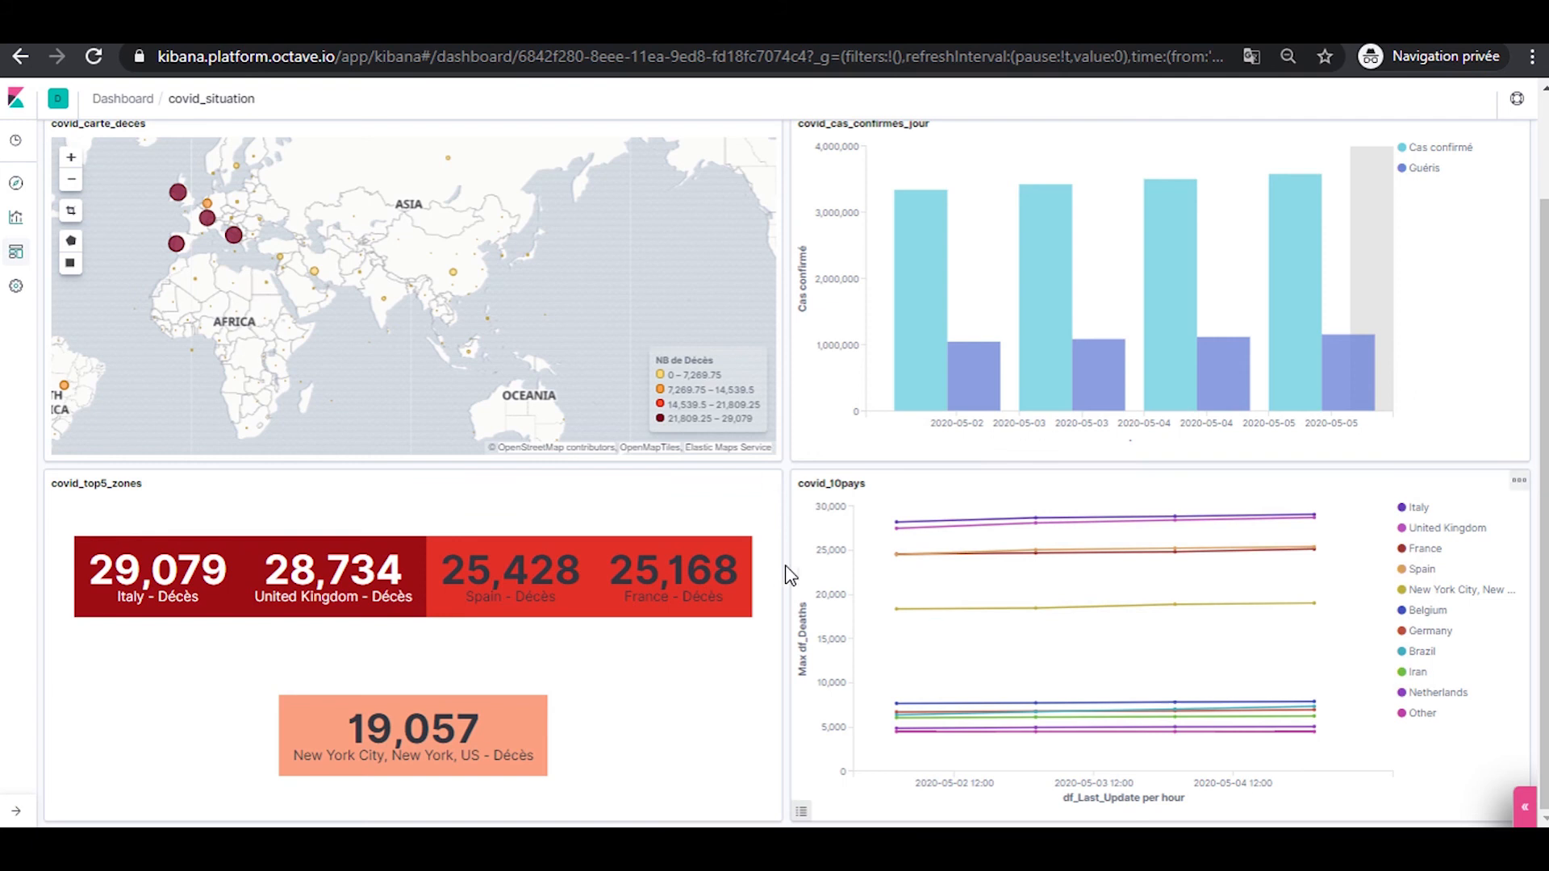
left_click(771, 486)
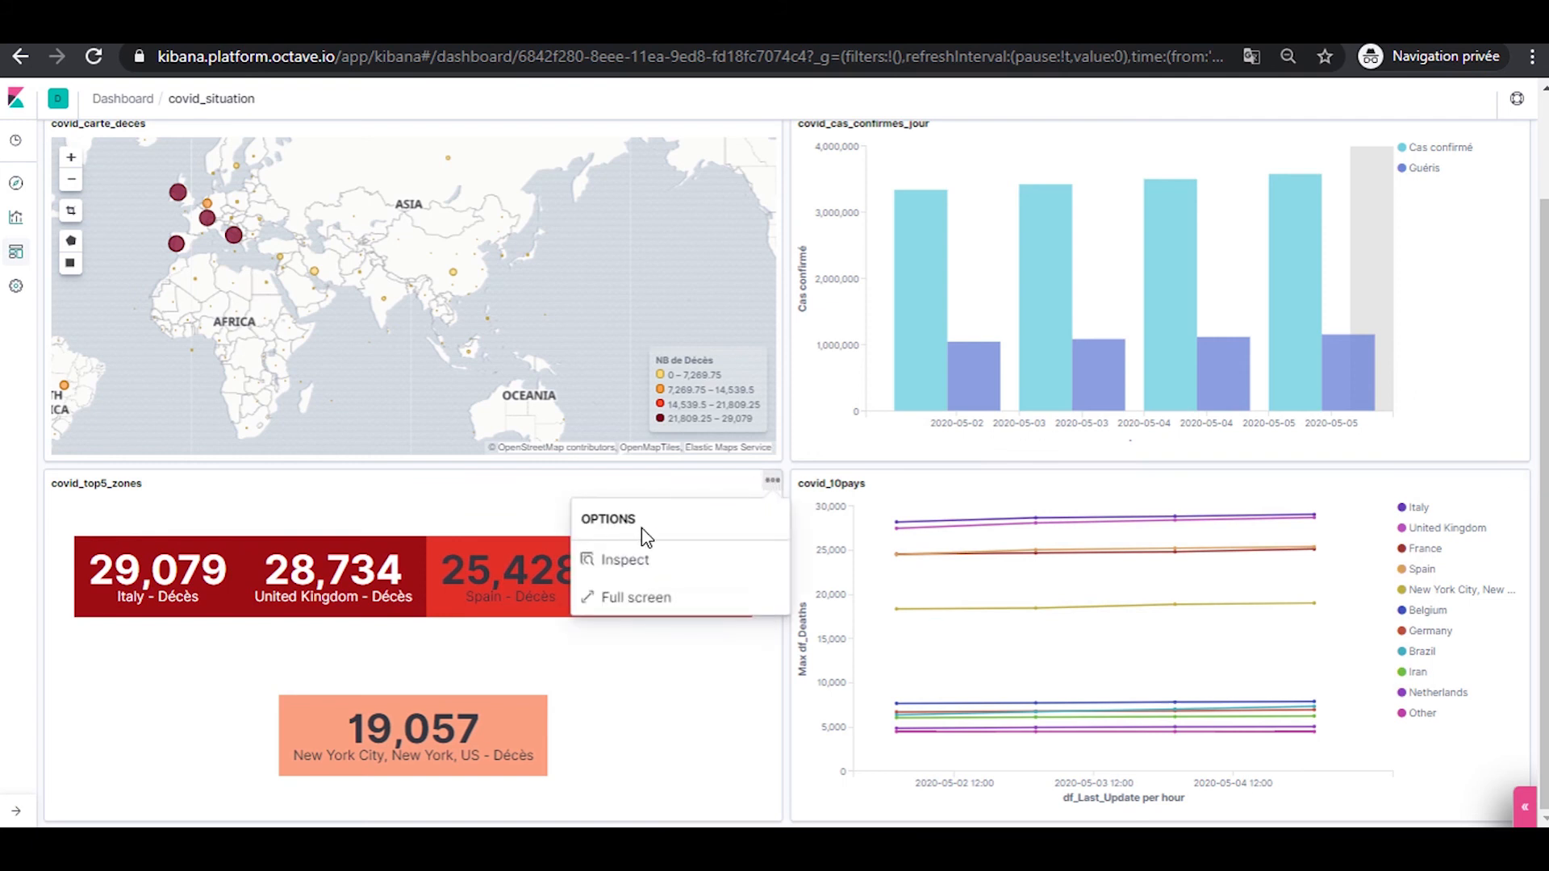
scroll(141, 518, "up", 2)
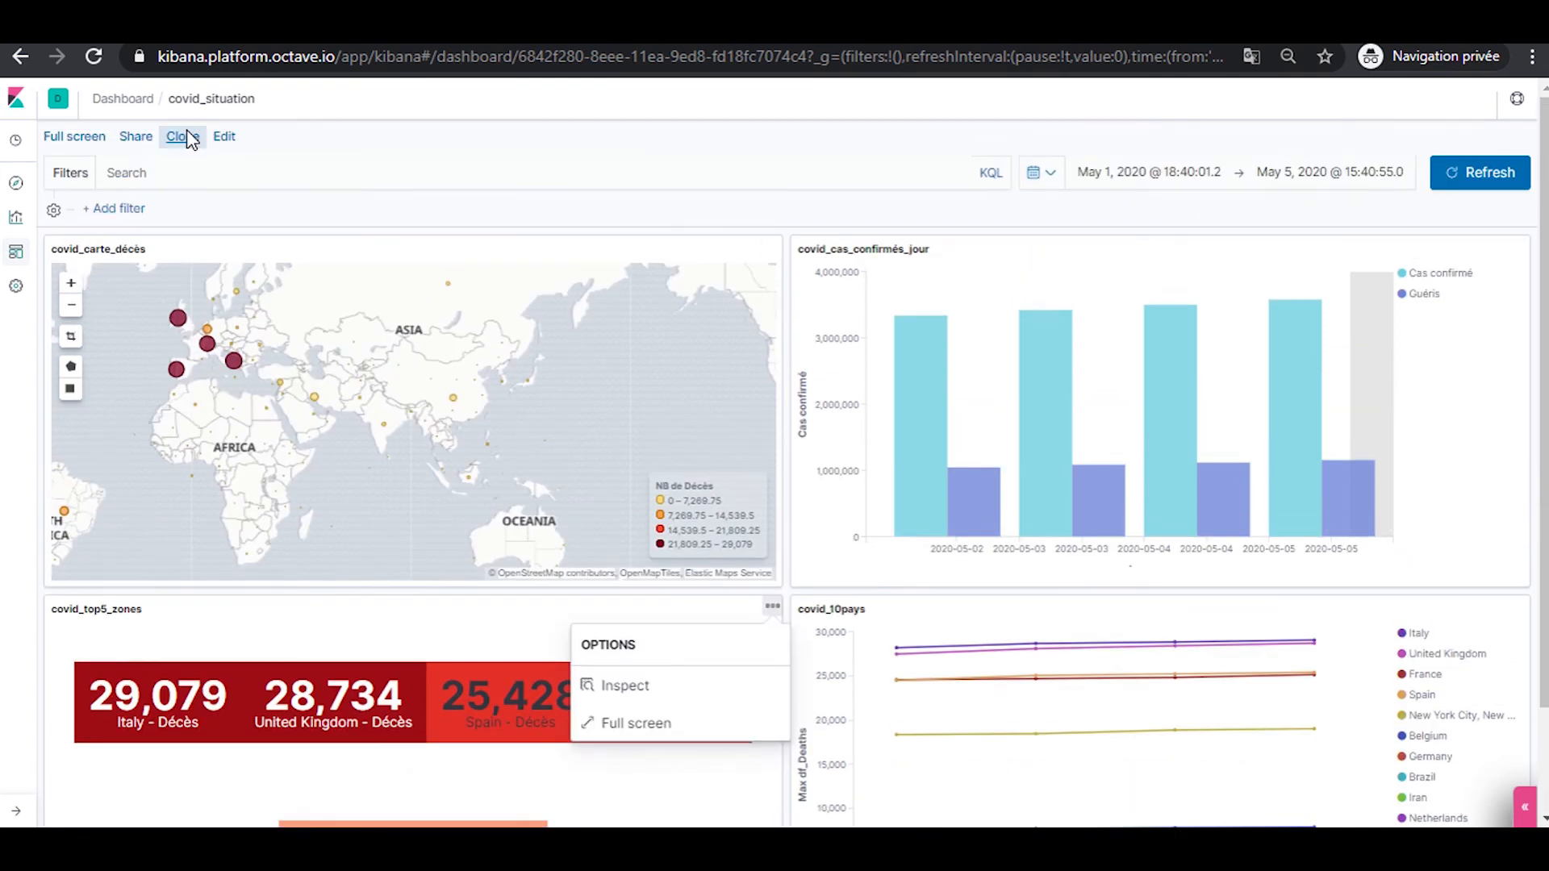
Switch the dashboard to edit mode and change the covid_carte_décès panel title to Vue cartographie
left_click(224, 139)
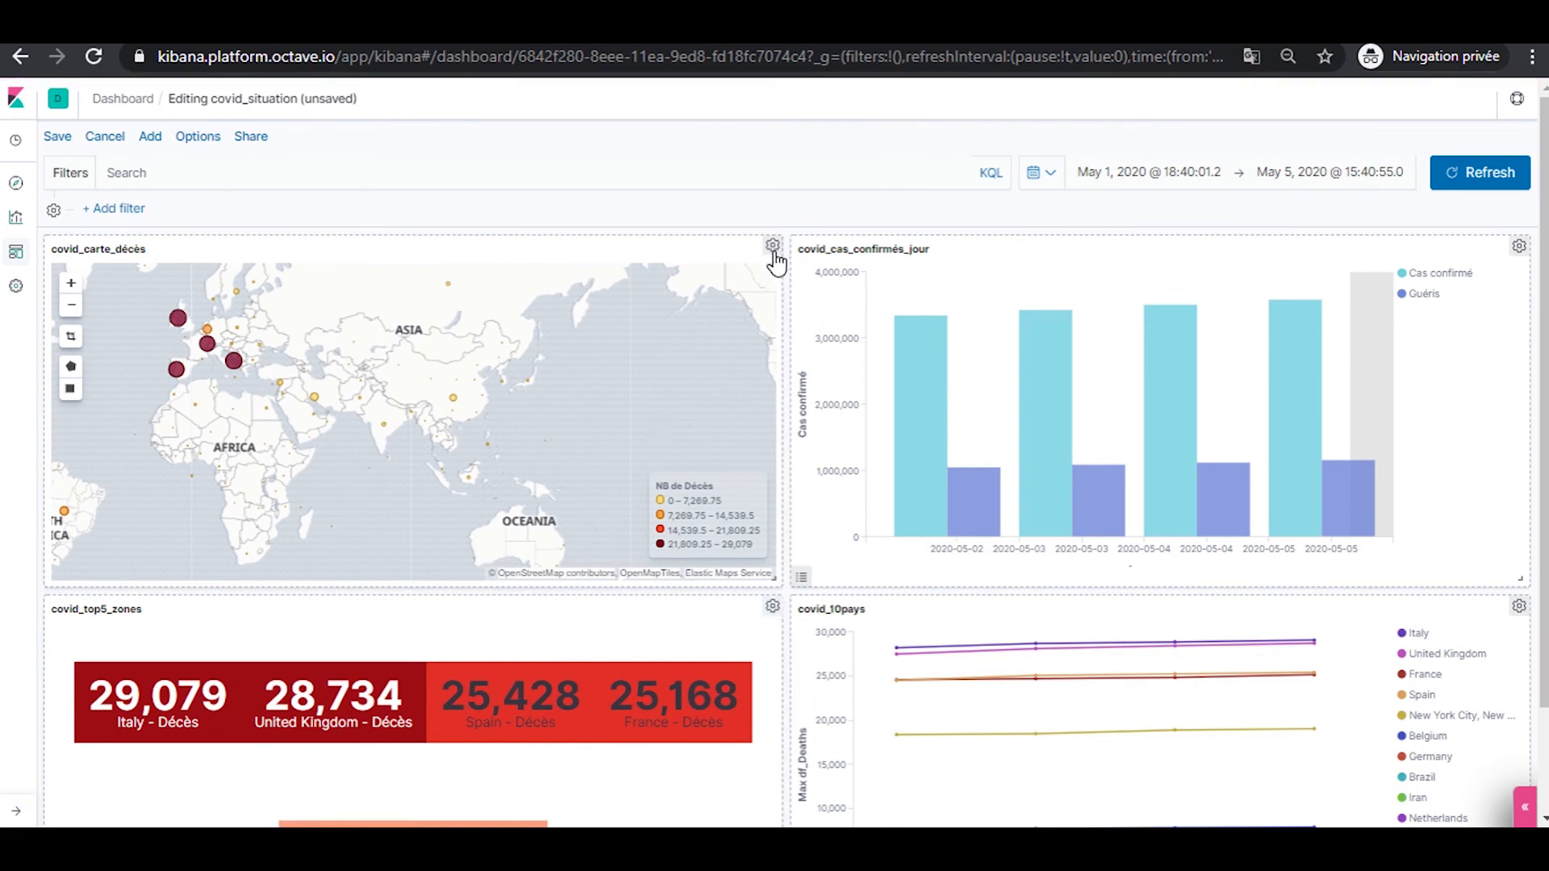
left_click(773, 247)
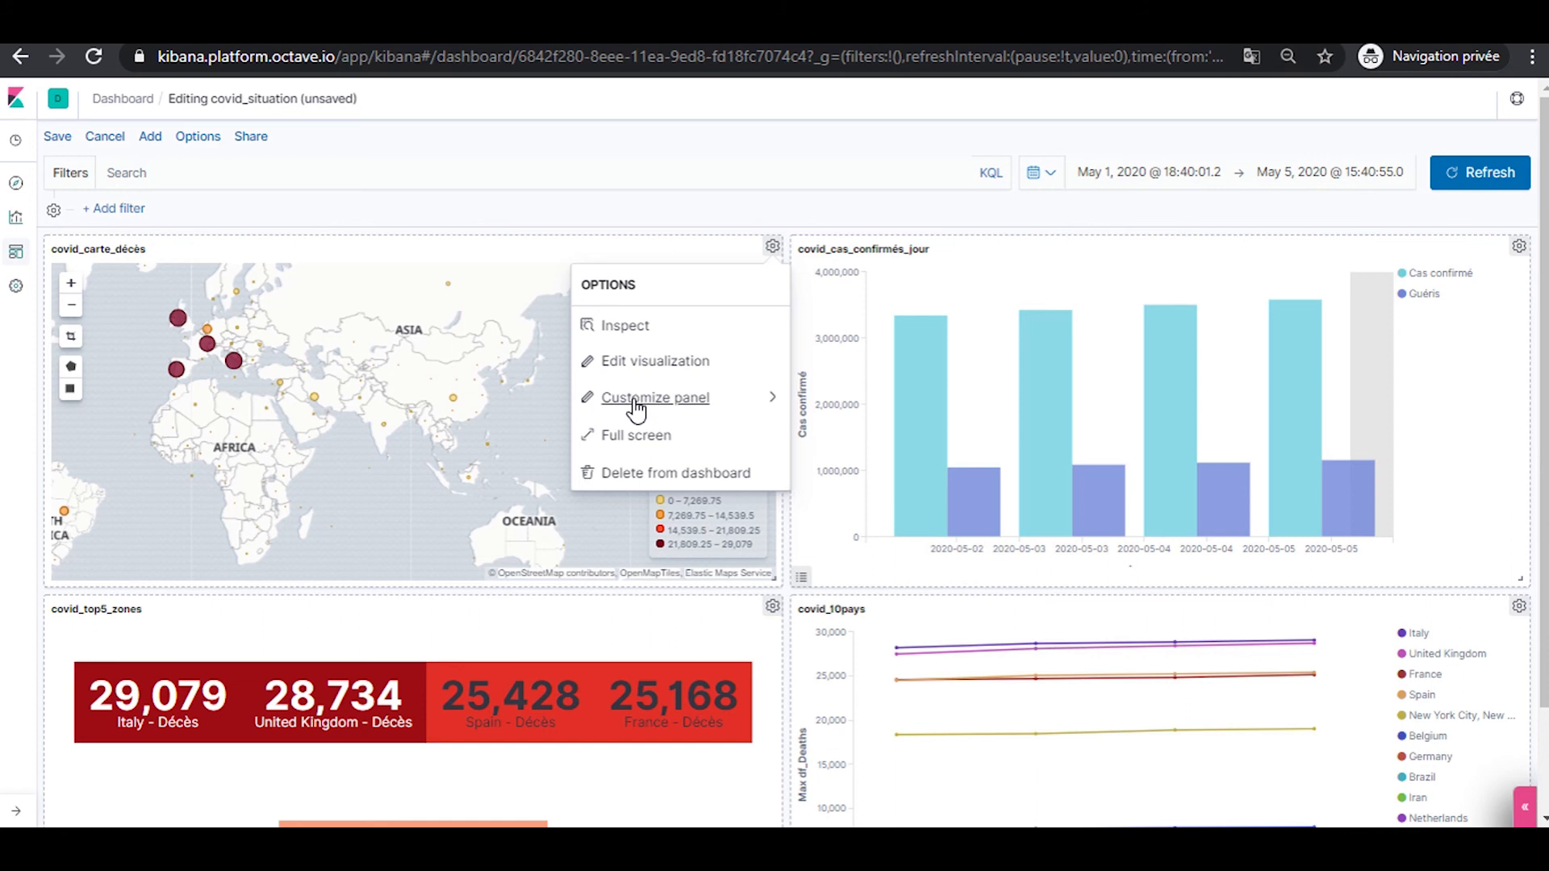
left_click(637, 403)
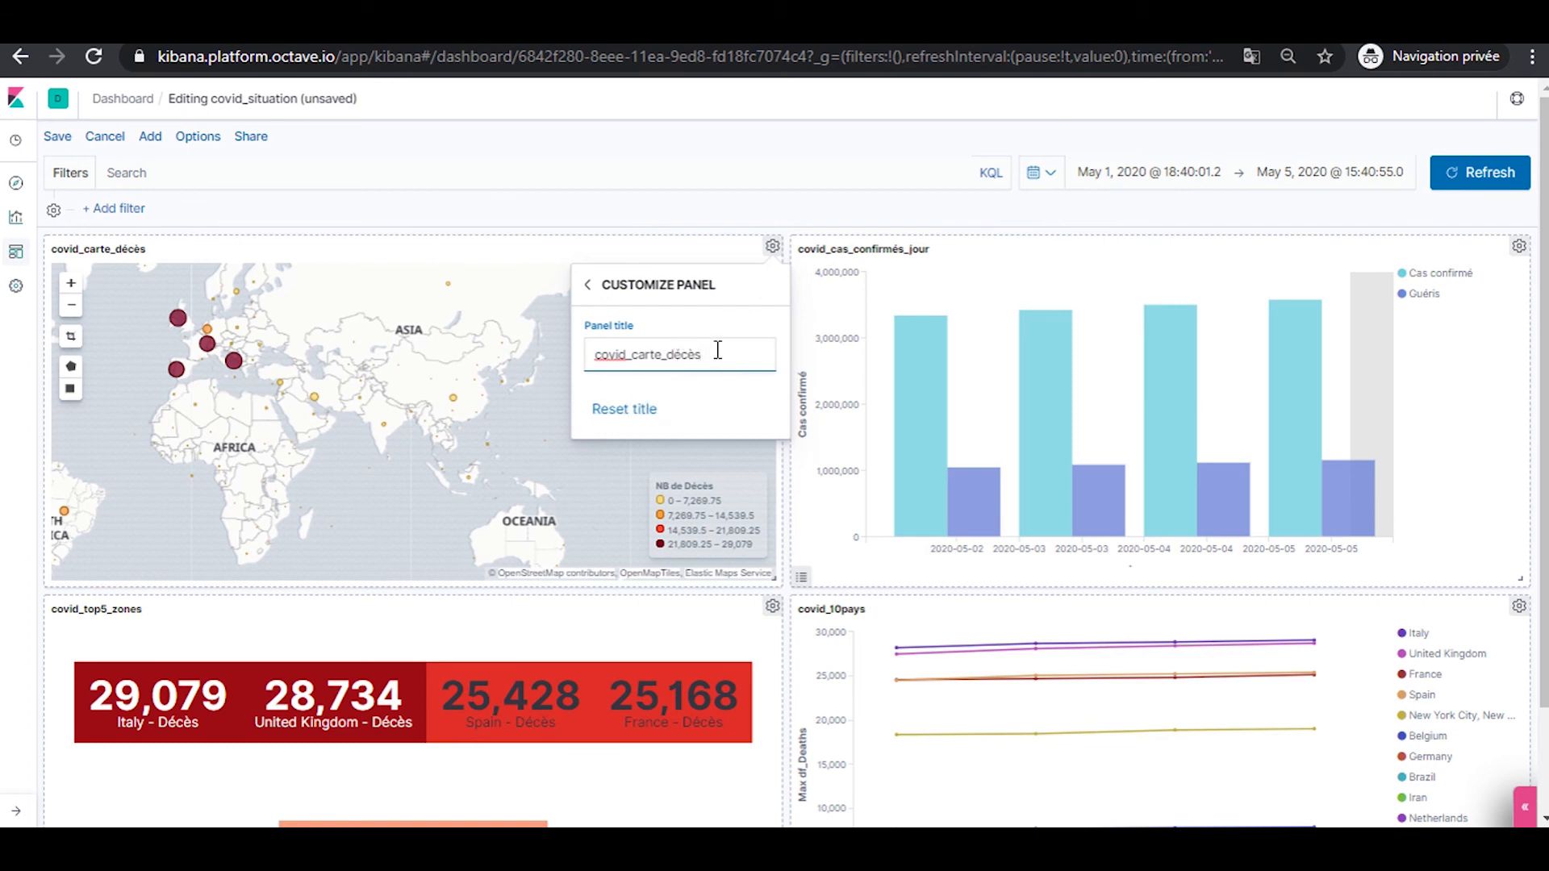
left_click_drag(717, 353, 437, 384)
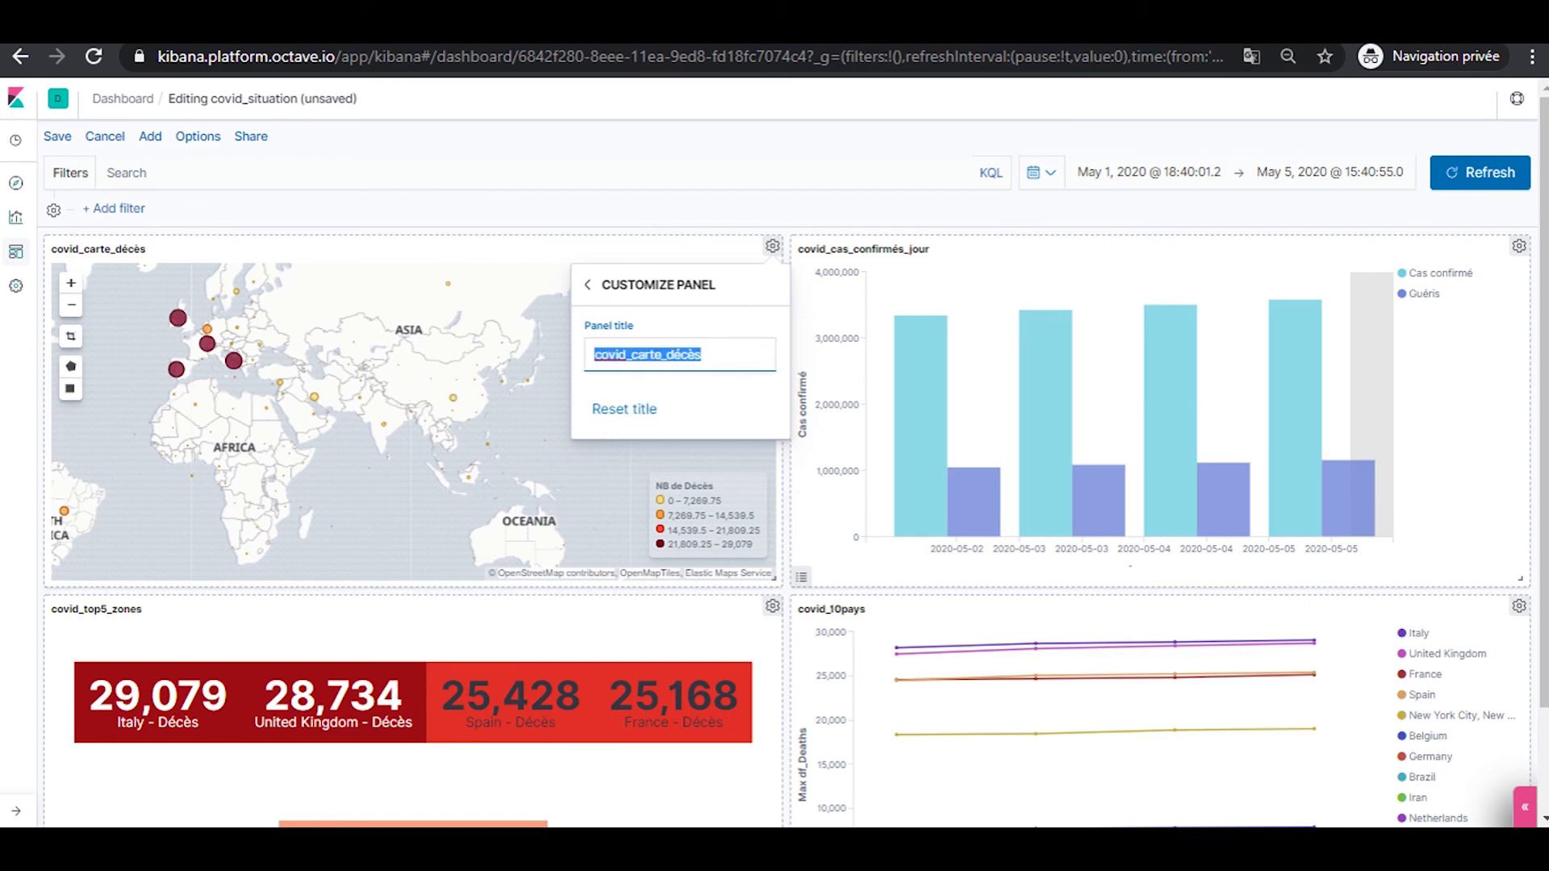
type("Vue")
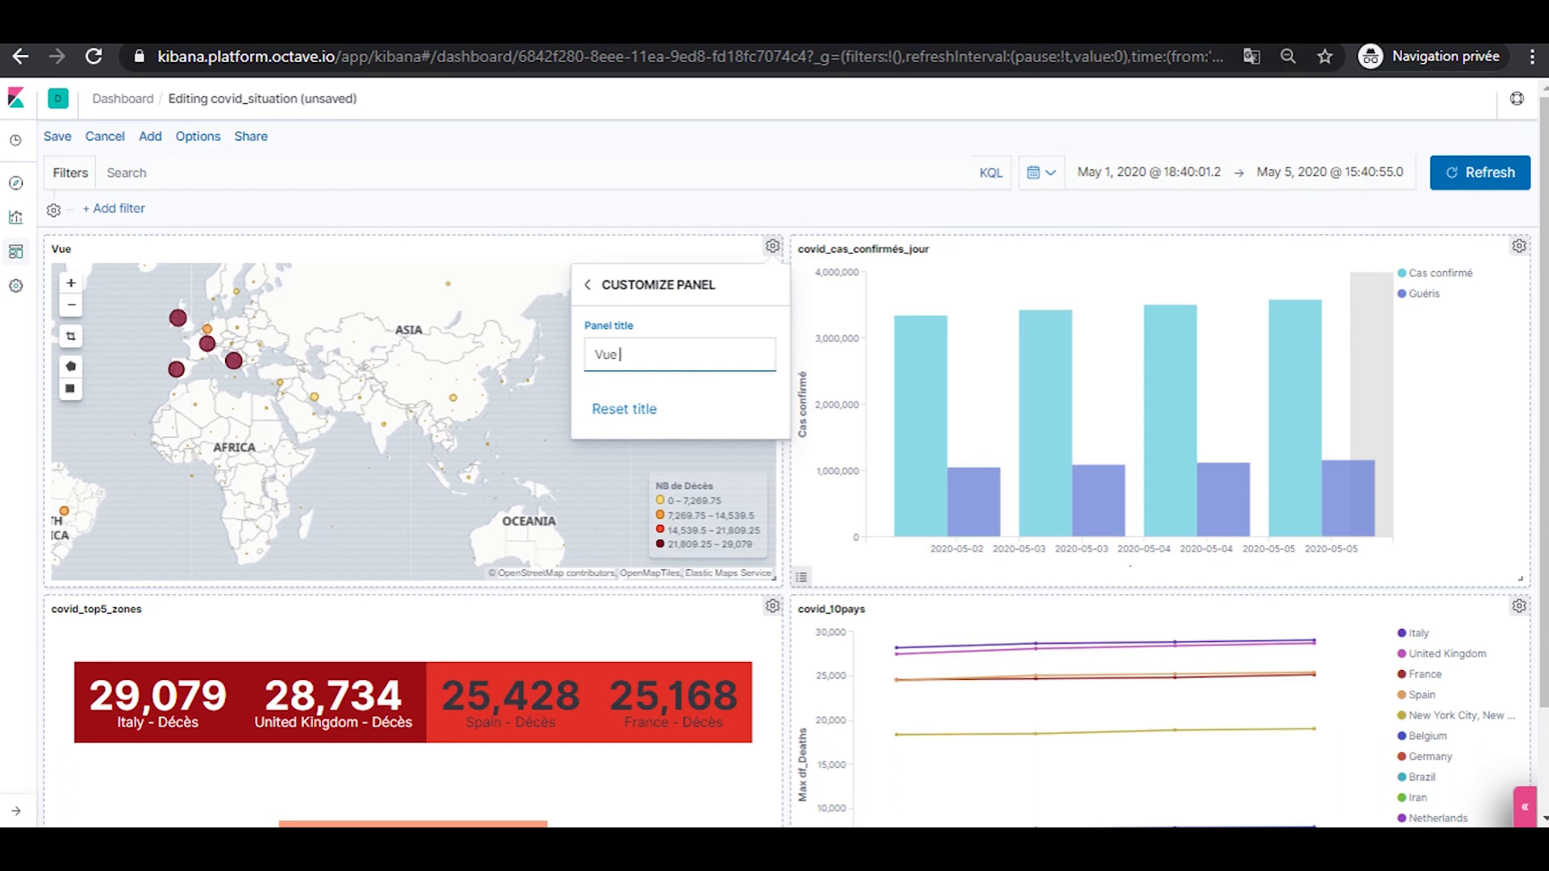
type("cartographie")
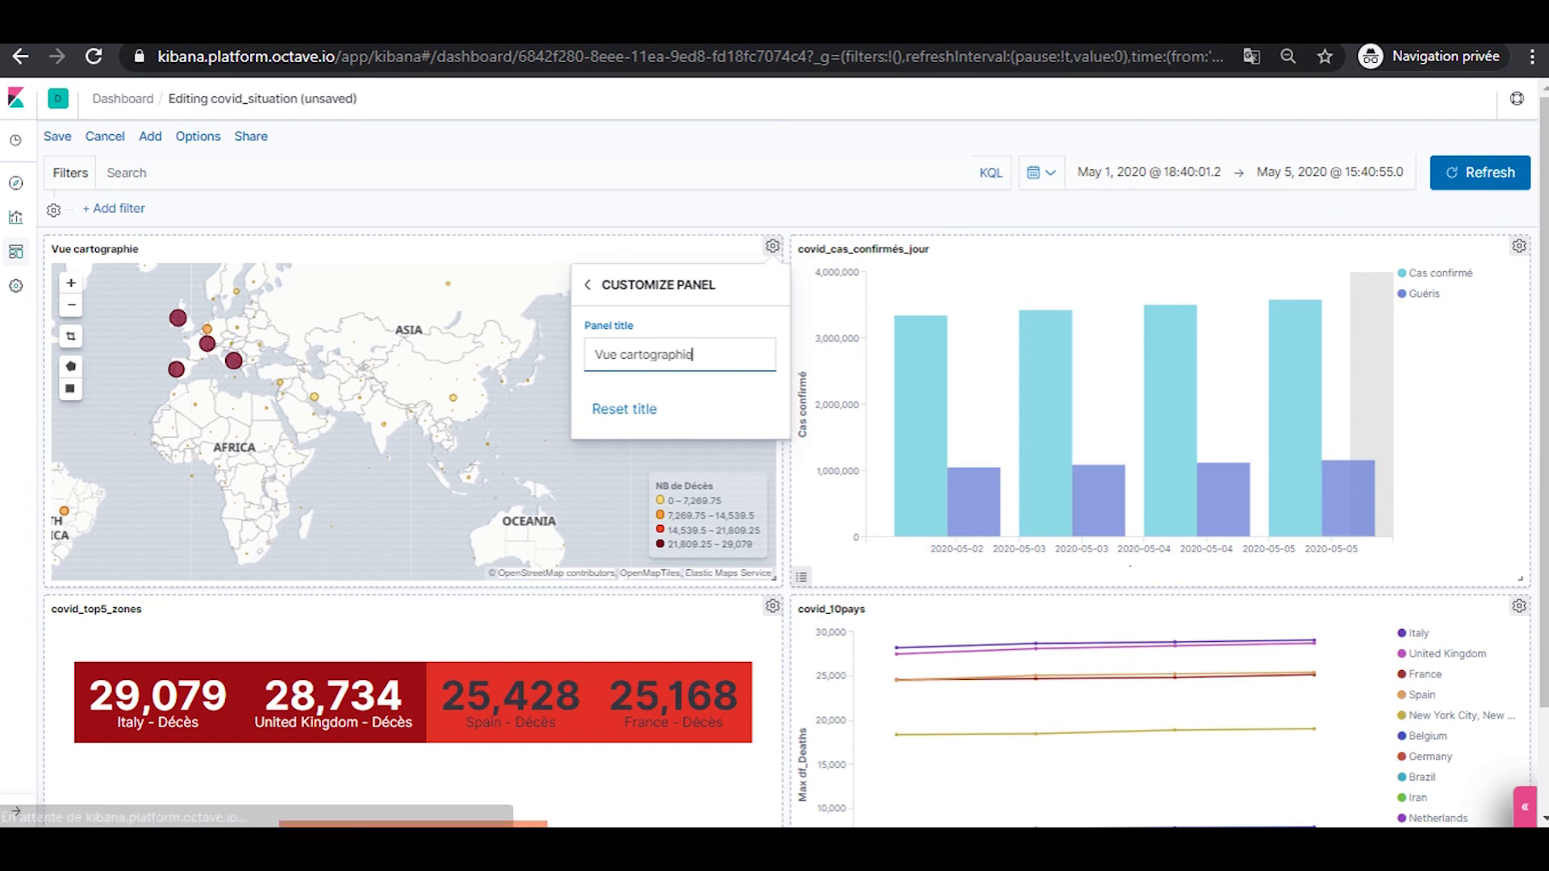
left_click(1330, 809)
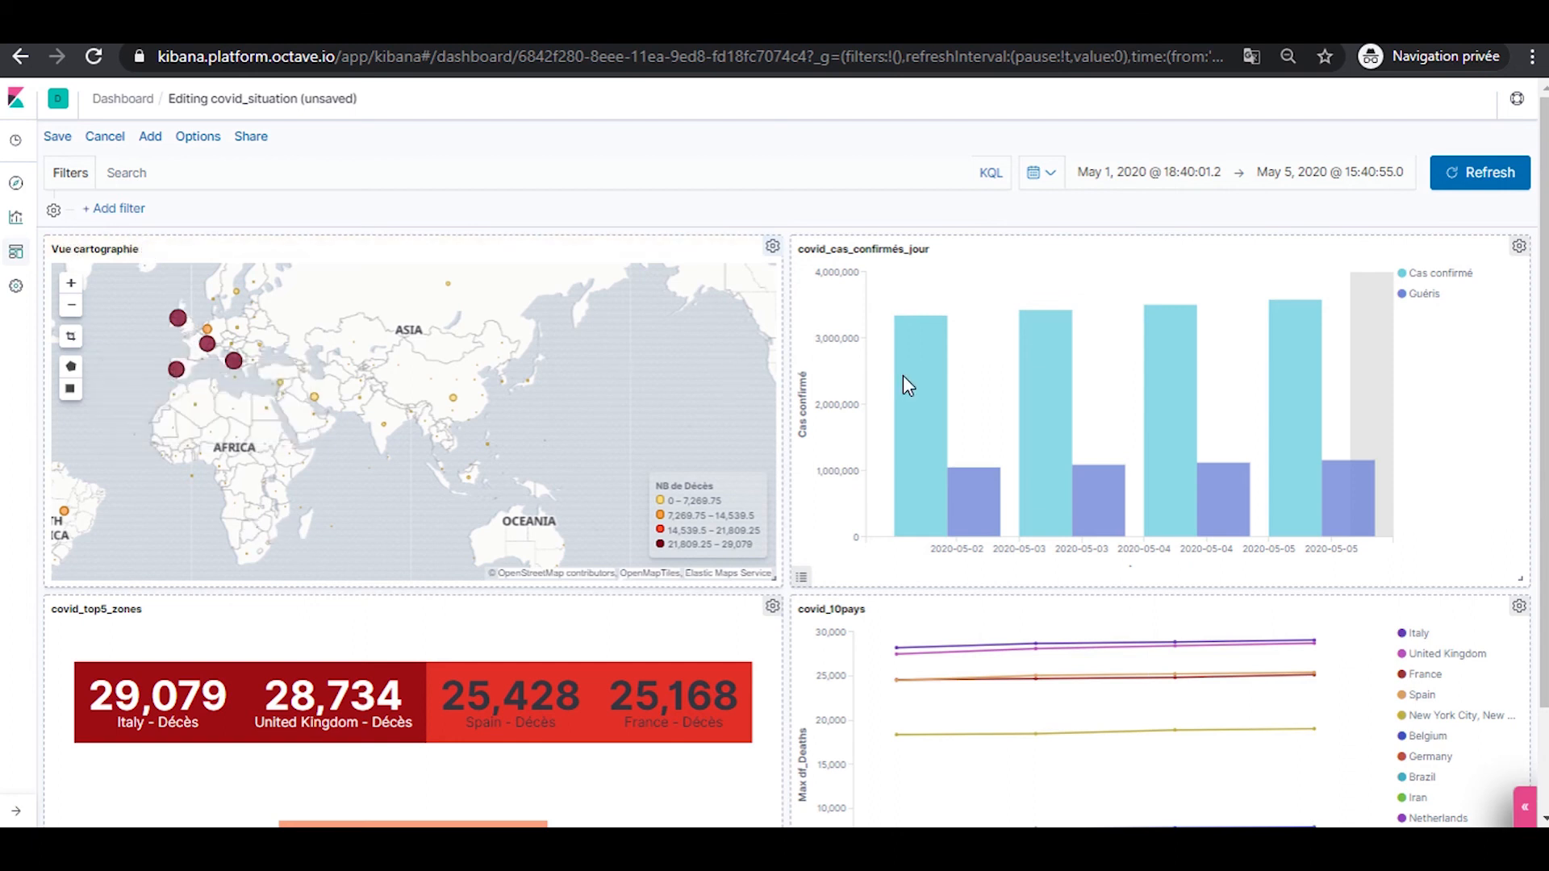
left_click(1520, 248)
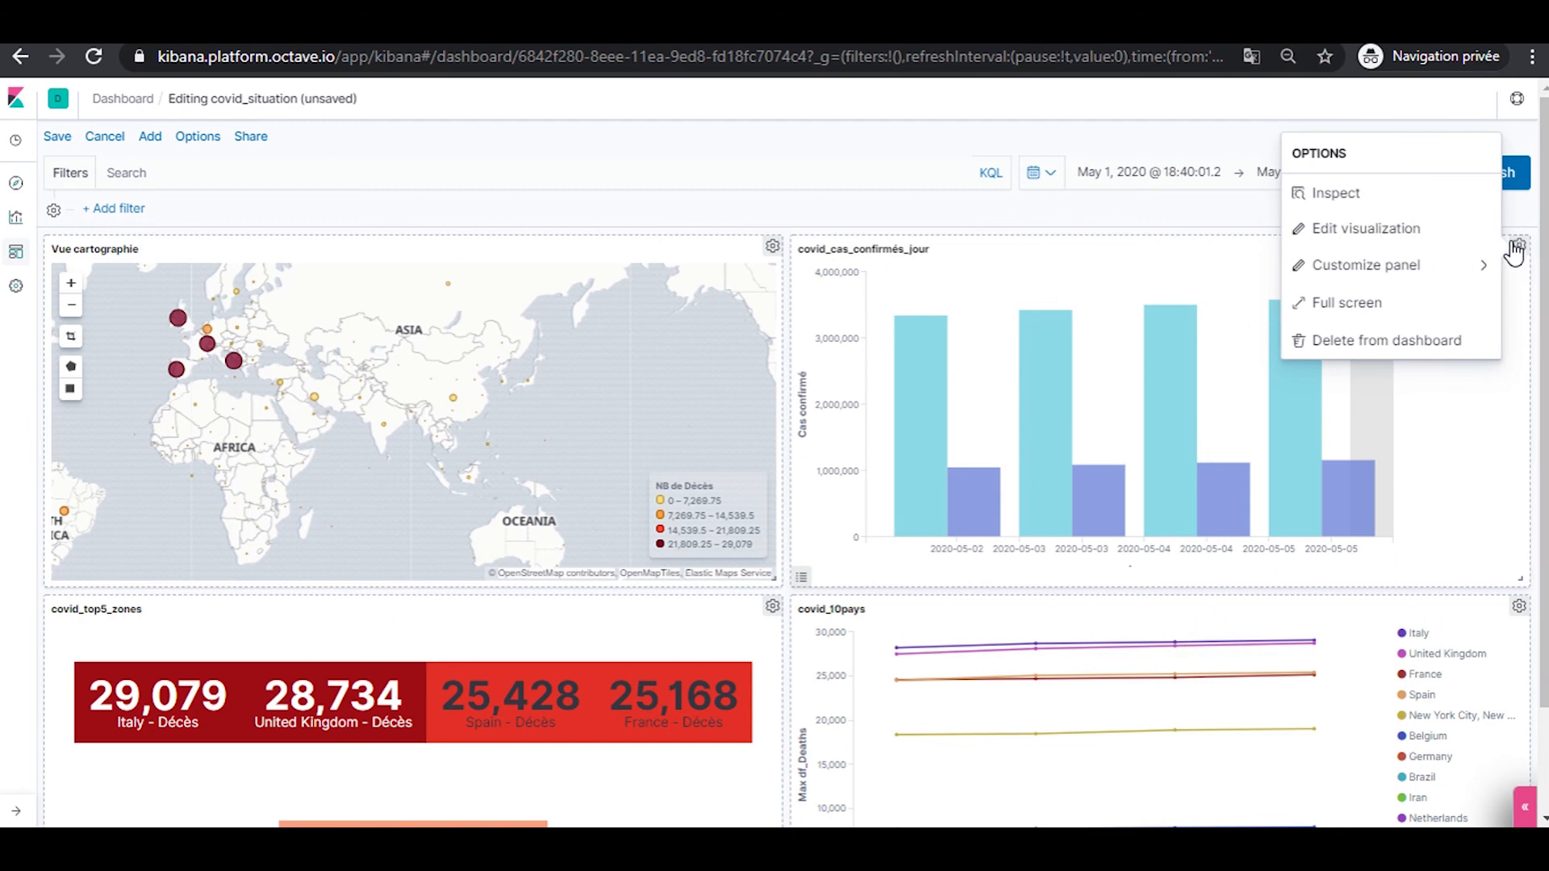
left_click(1356, 232)
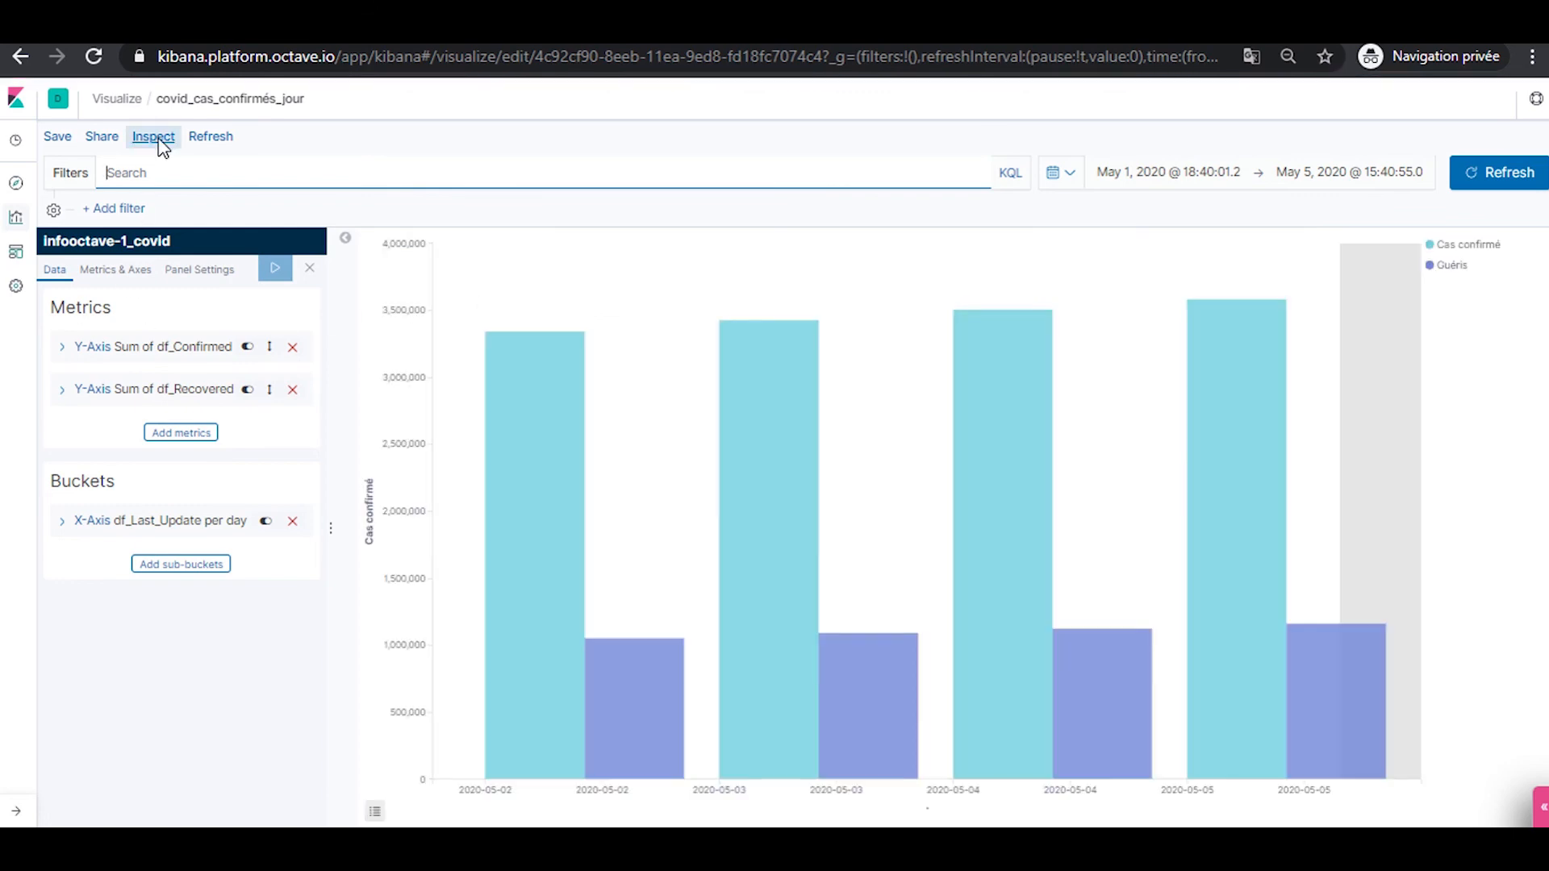
left_click(17, 252)
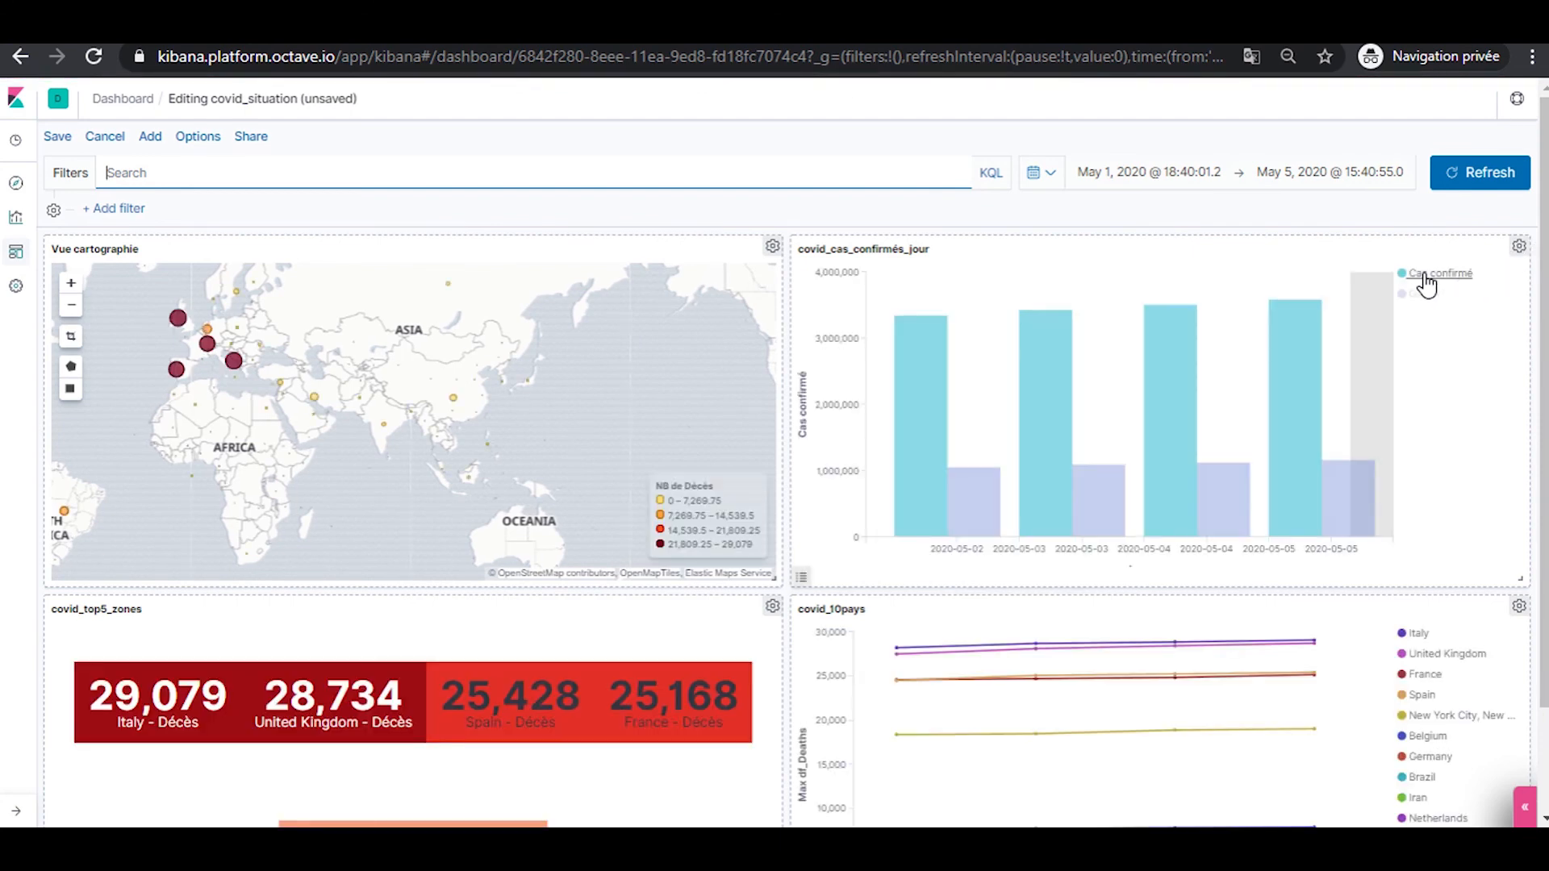
Recolor the Cas confirmé series orange in the daily cases bar chart and change its panel title to Cas confirmés et guéris
left_click(1405, 279)
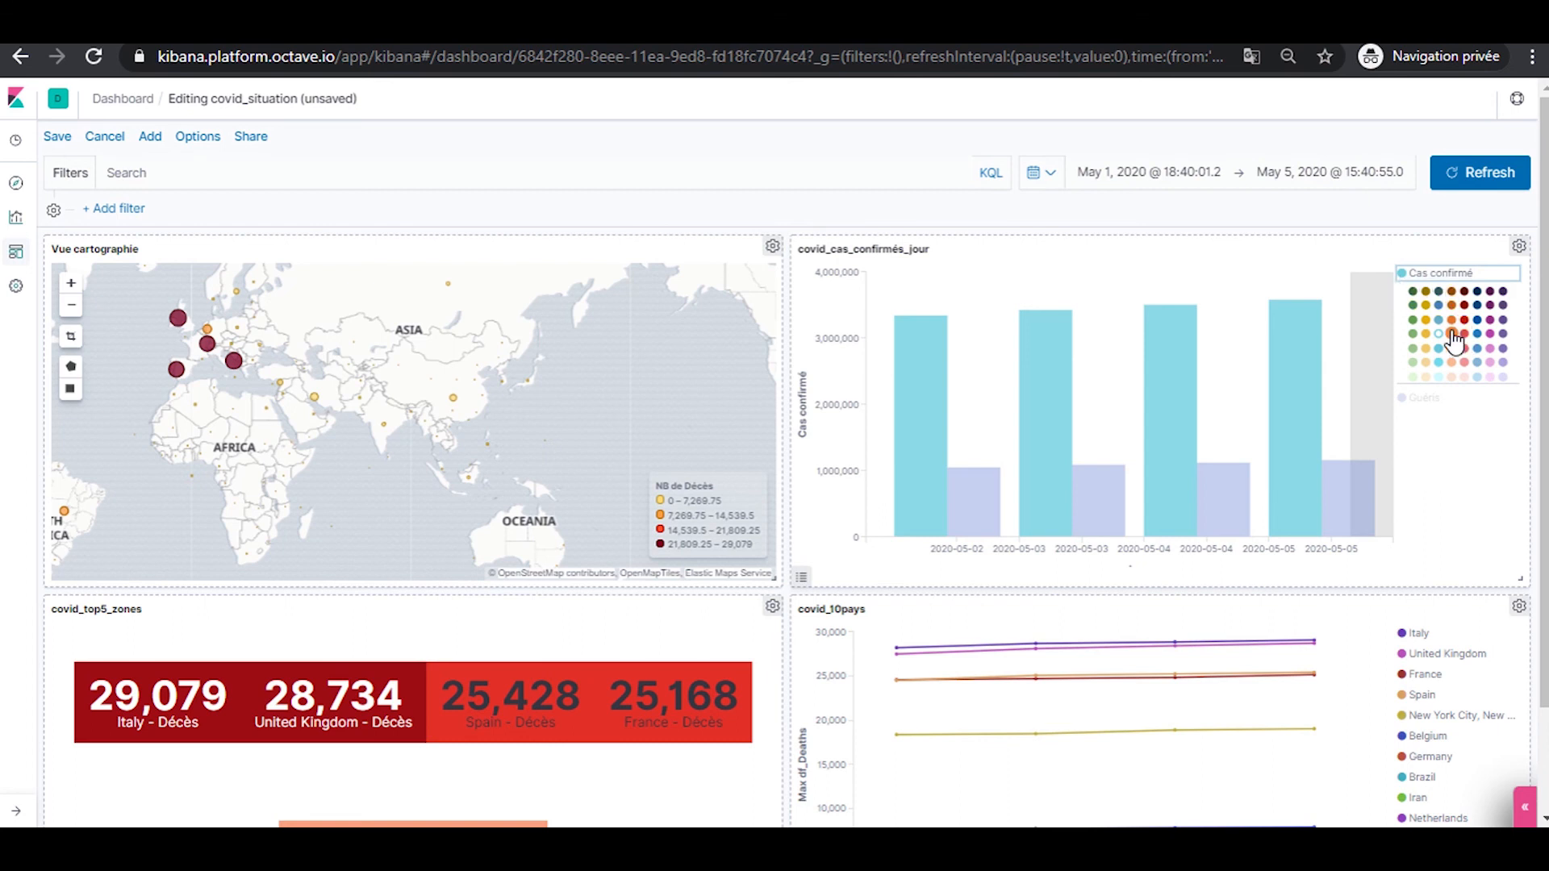
left_click(1452, 349)
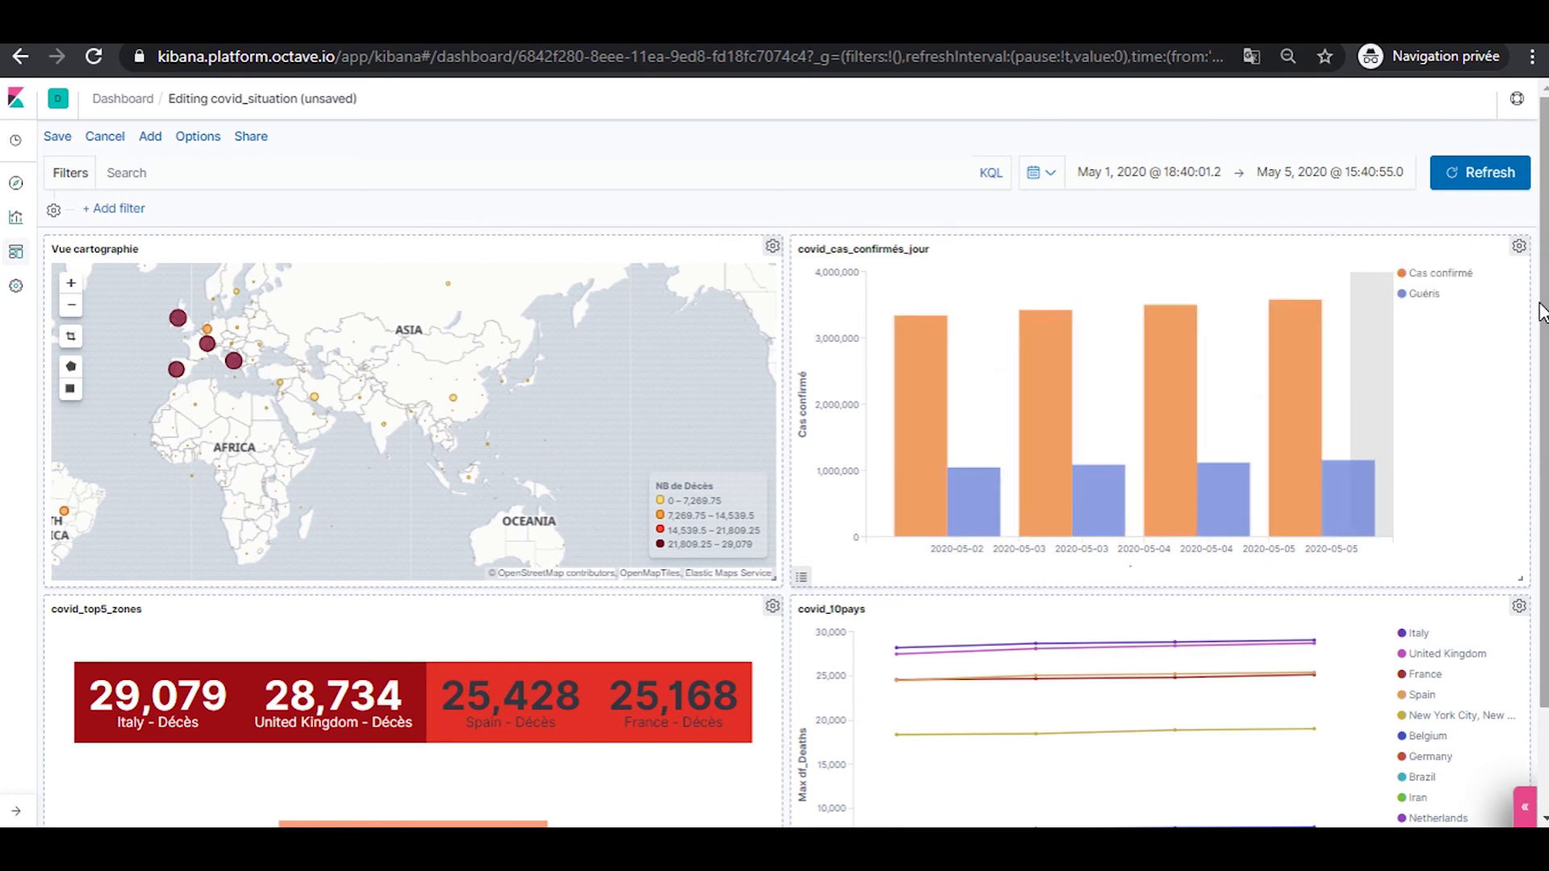
left_click(1519, 247)
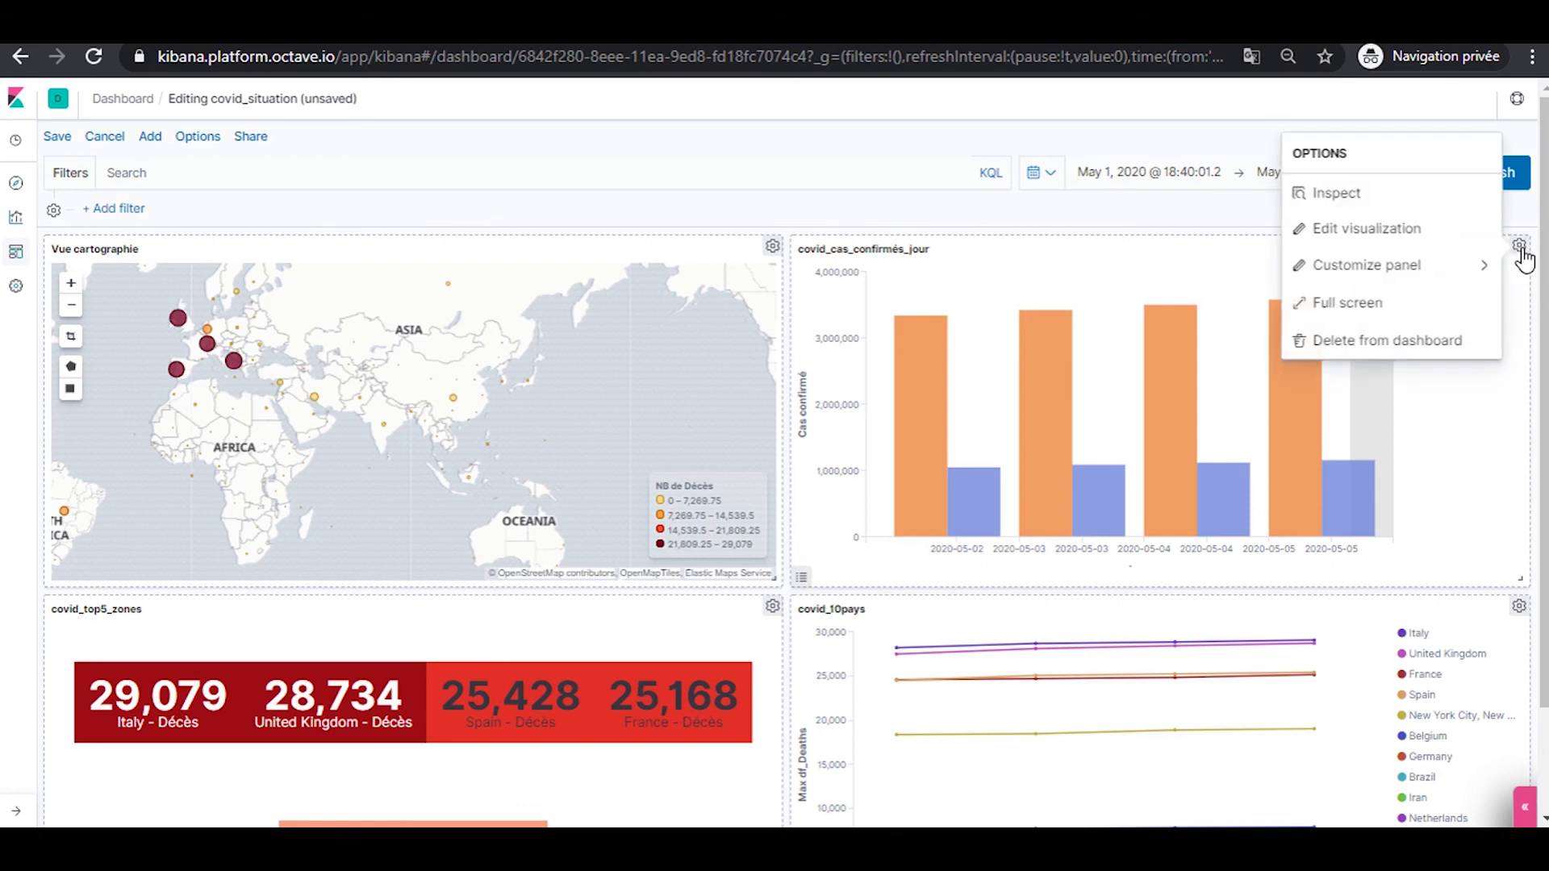
left_click(1342, 268)
left_click_drag(1469, 253, 1139, 318)
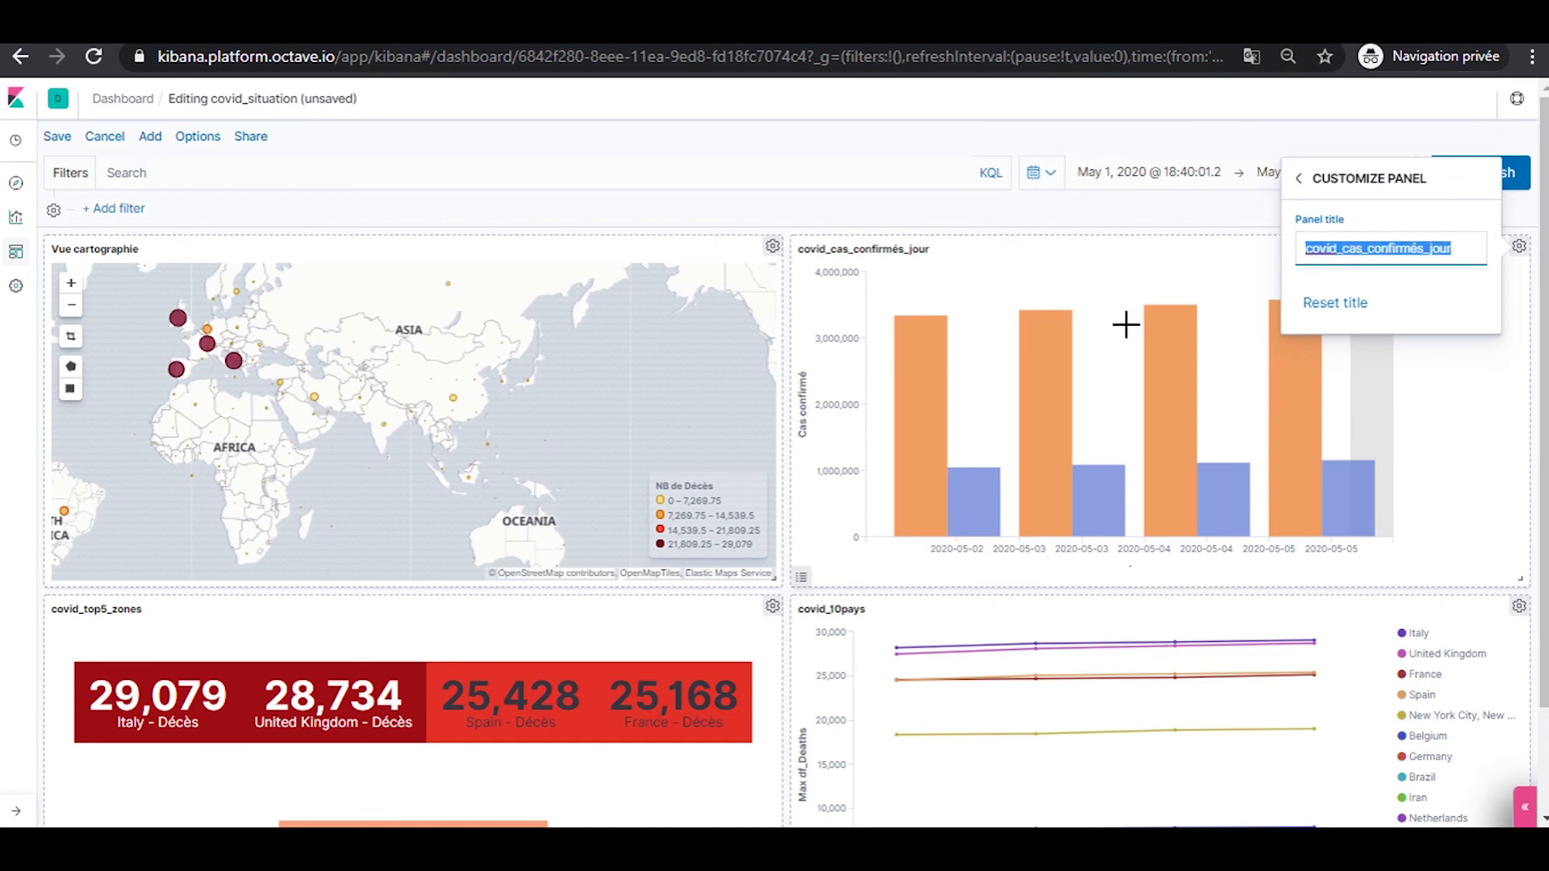
type("Cas c")
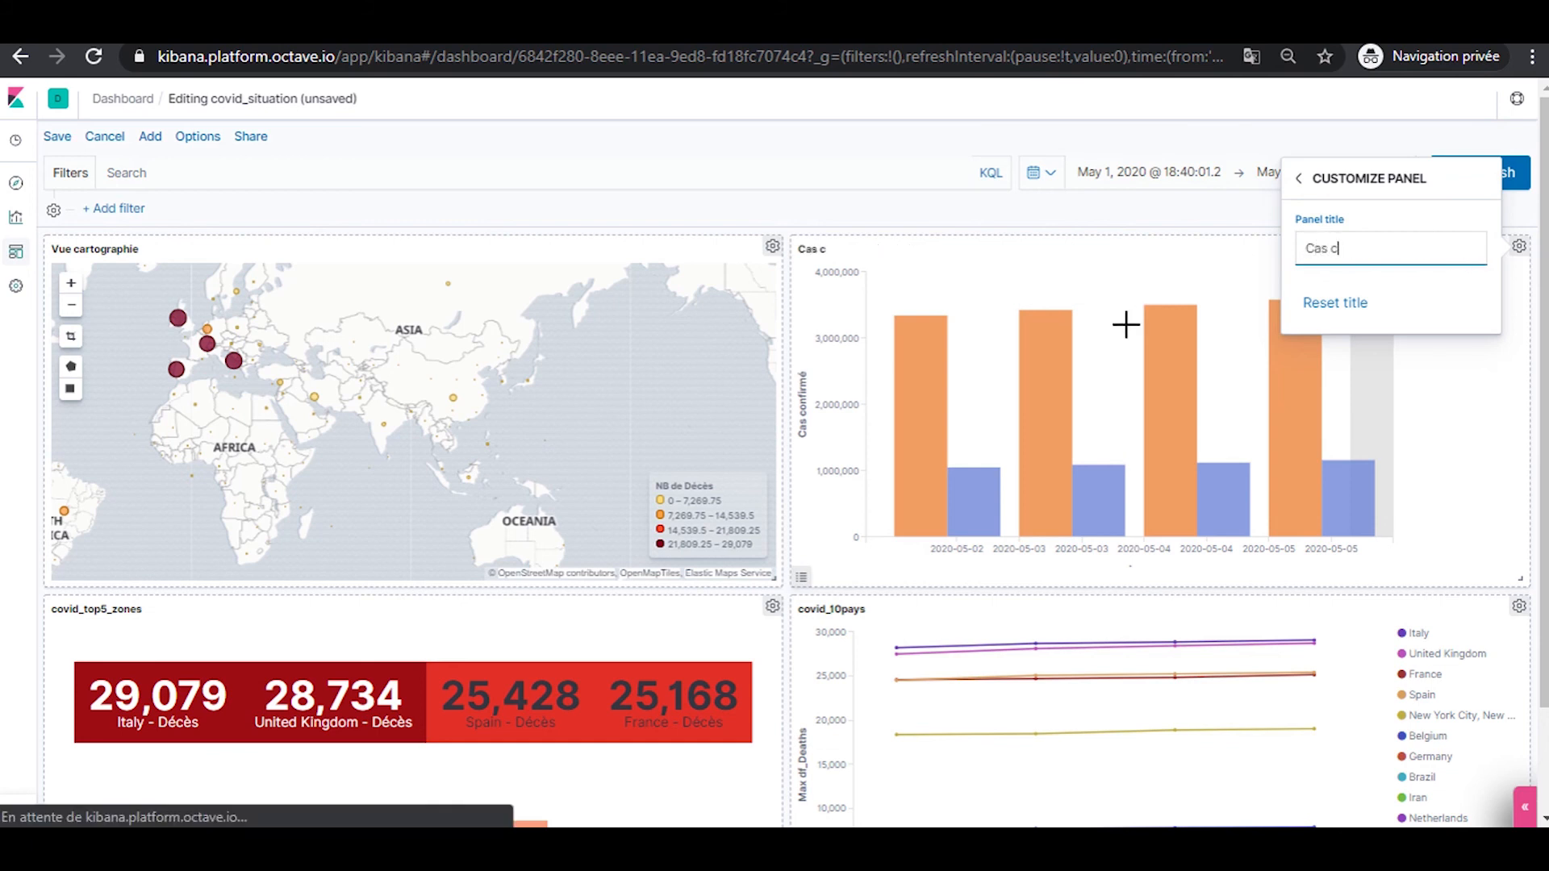
type("onfirmé")
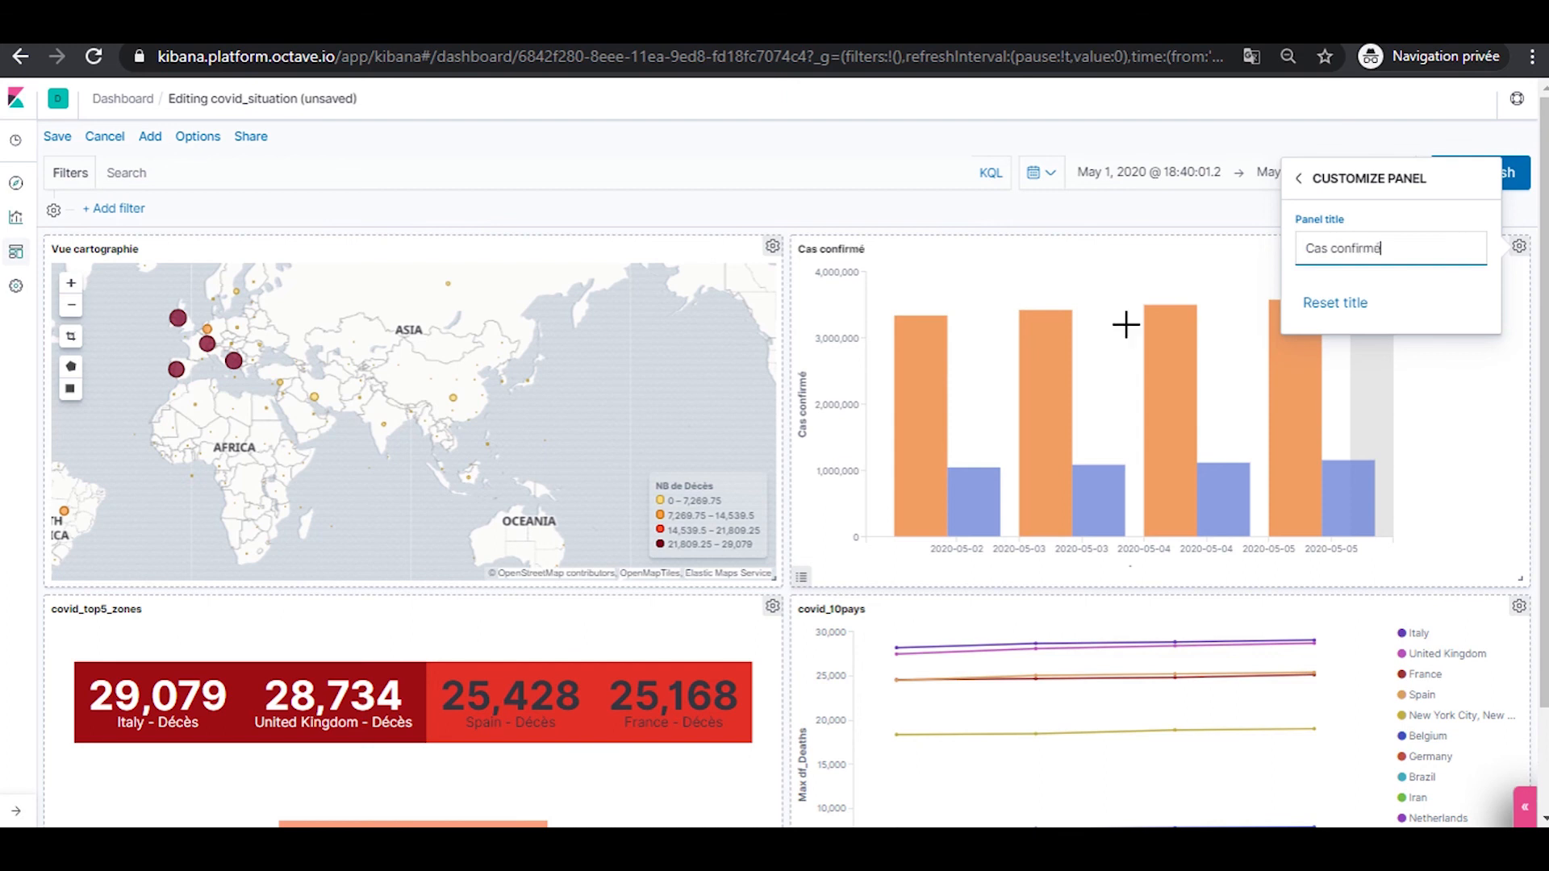
type("s et guéris")
left_click(1129, 331)
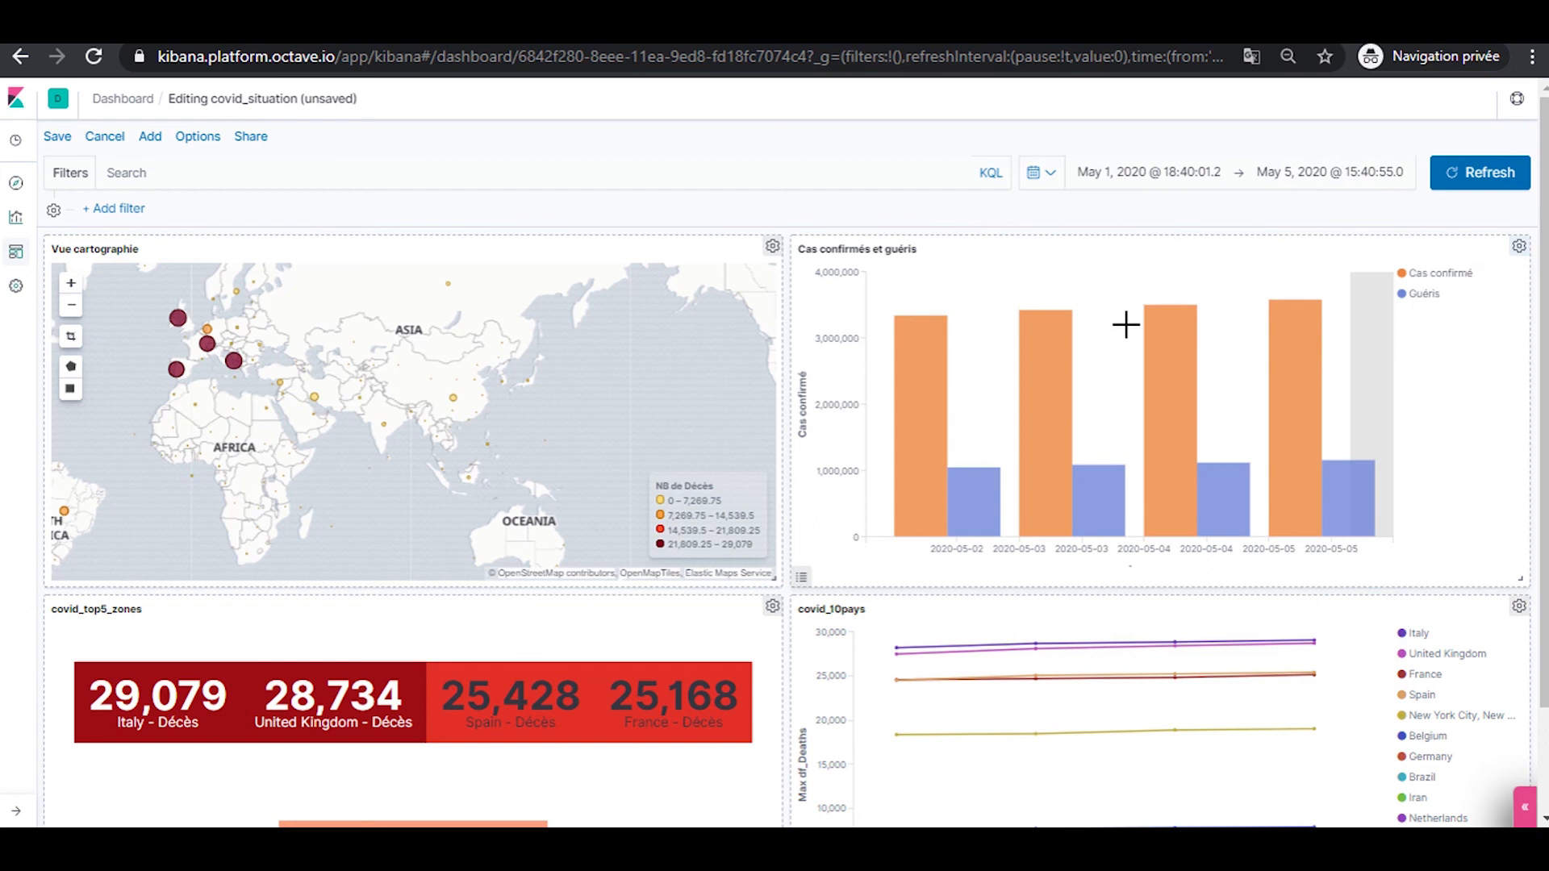
Open the covid_top5_zones visualization for editing and apply a font size of 22pt to its metrics
scroll(658, 327, "down", 2)
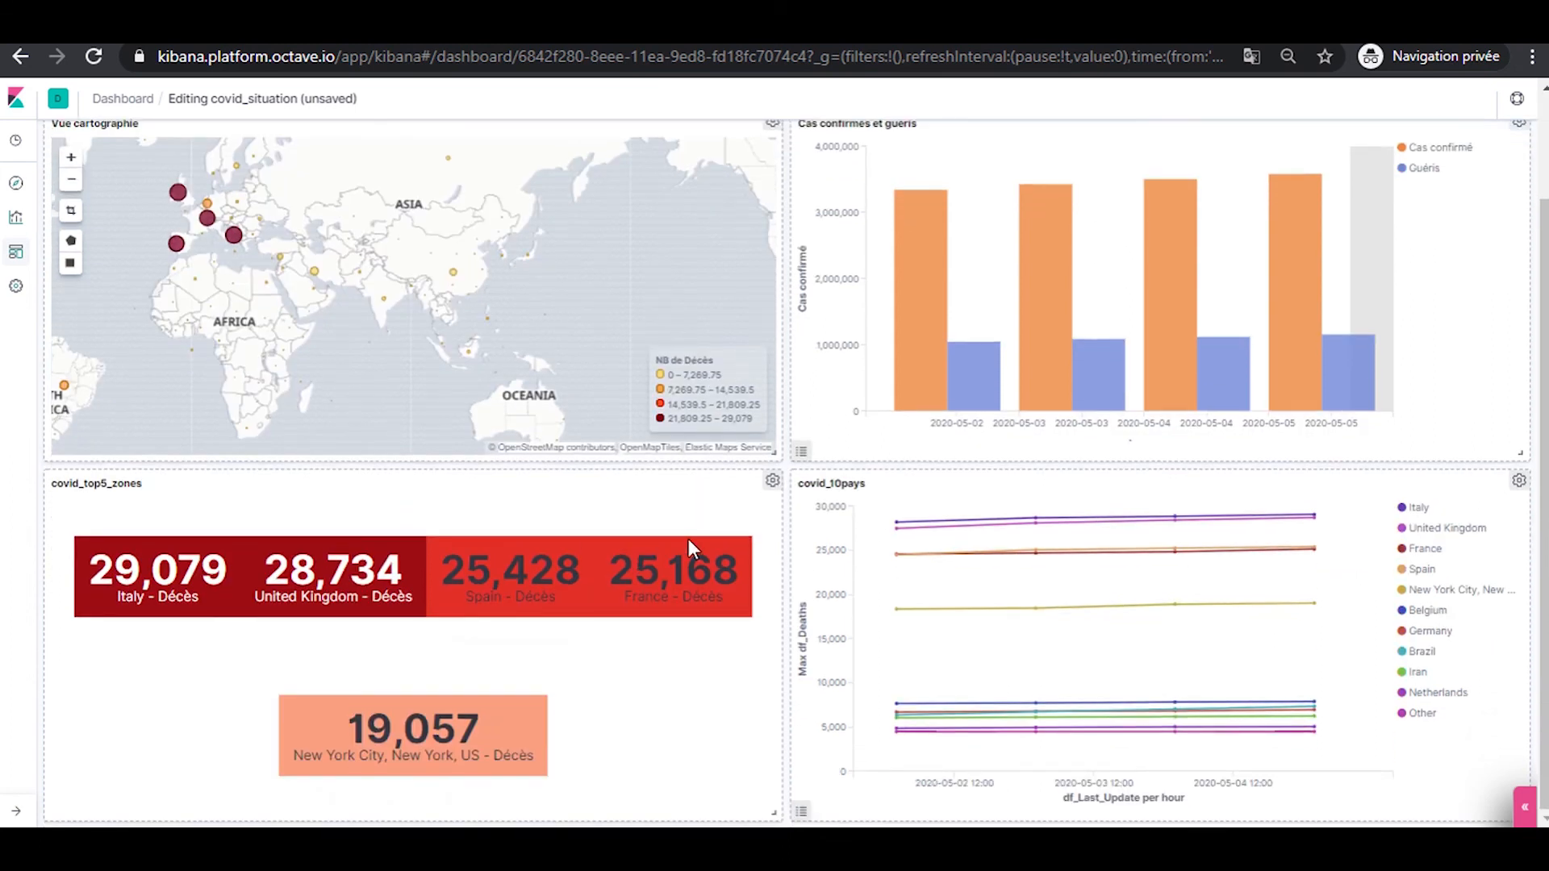
left_click(775, 482)
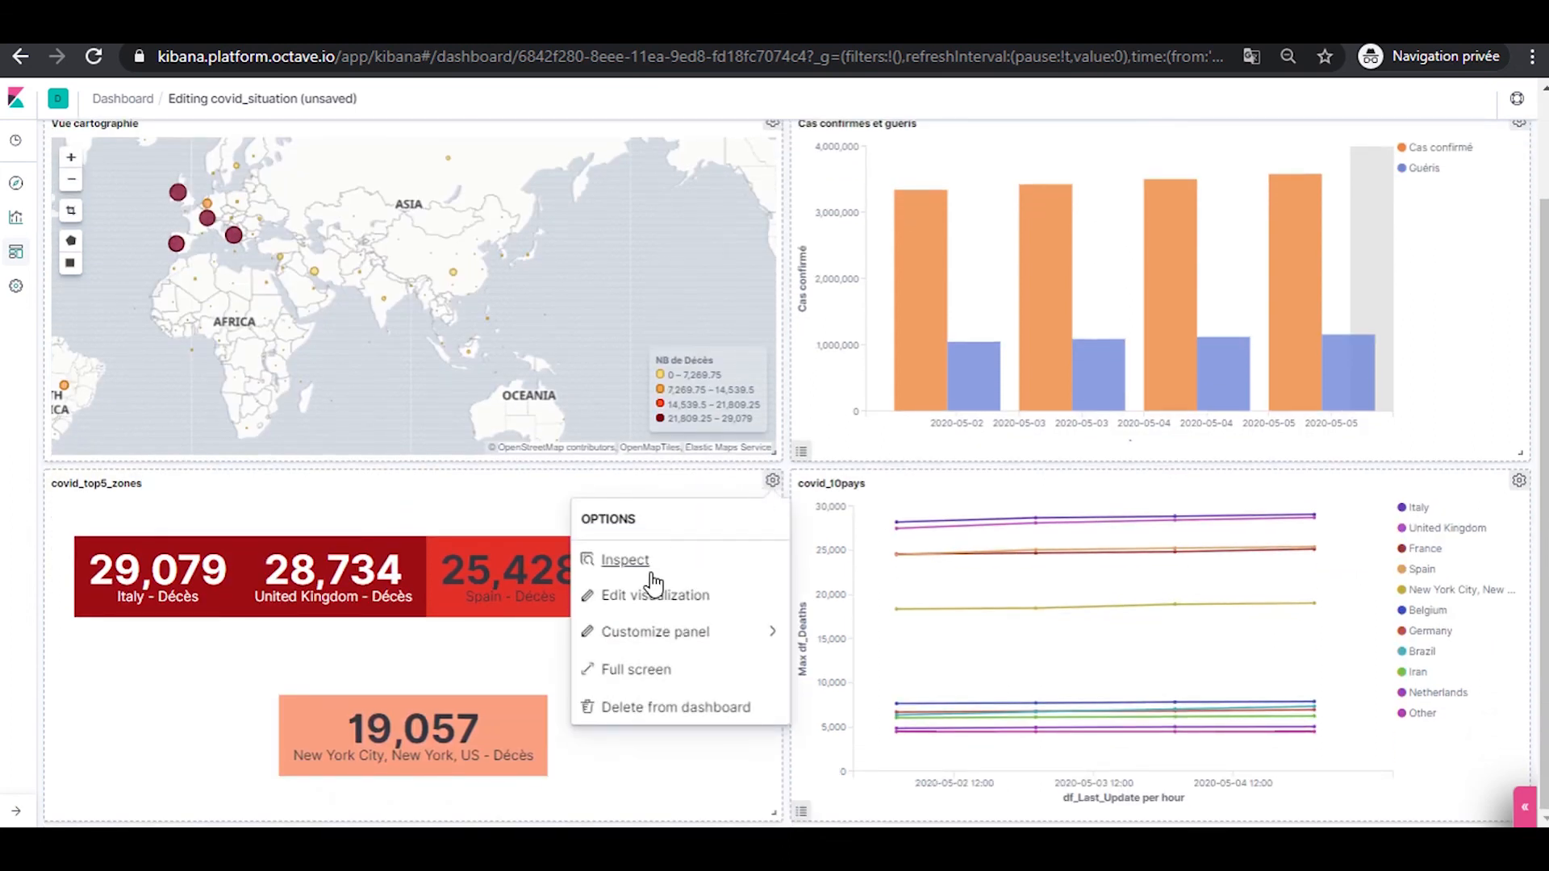
left_click(646, 603)
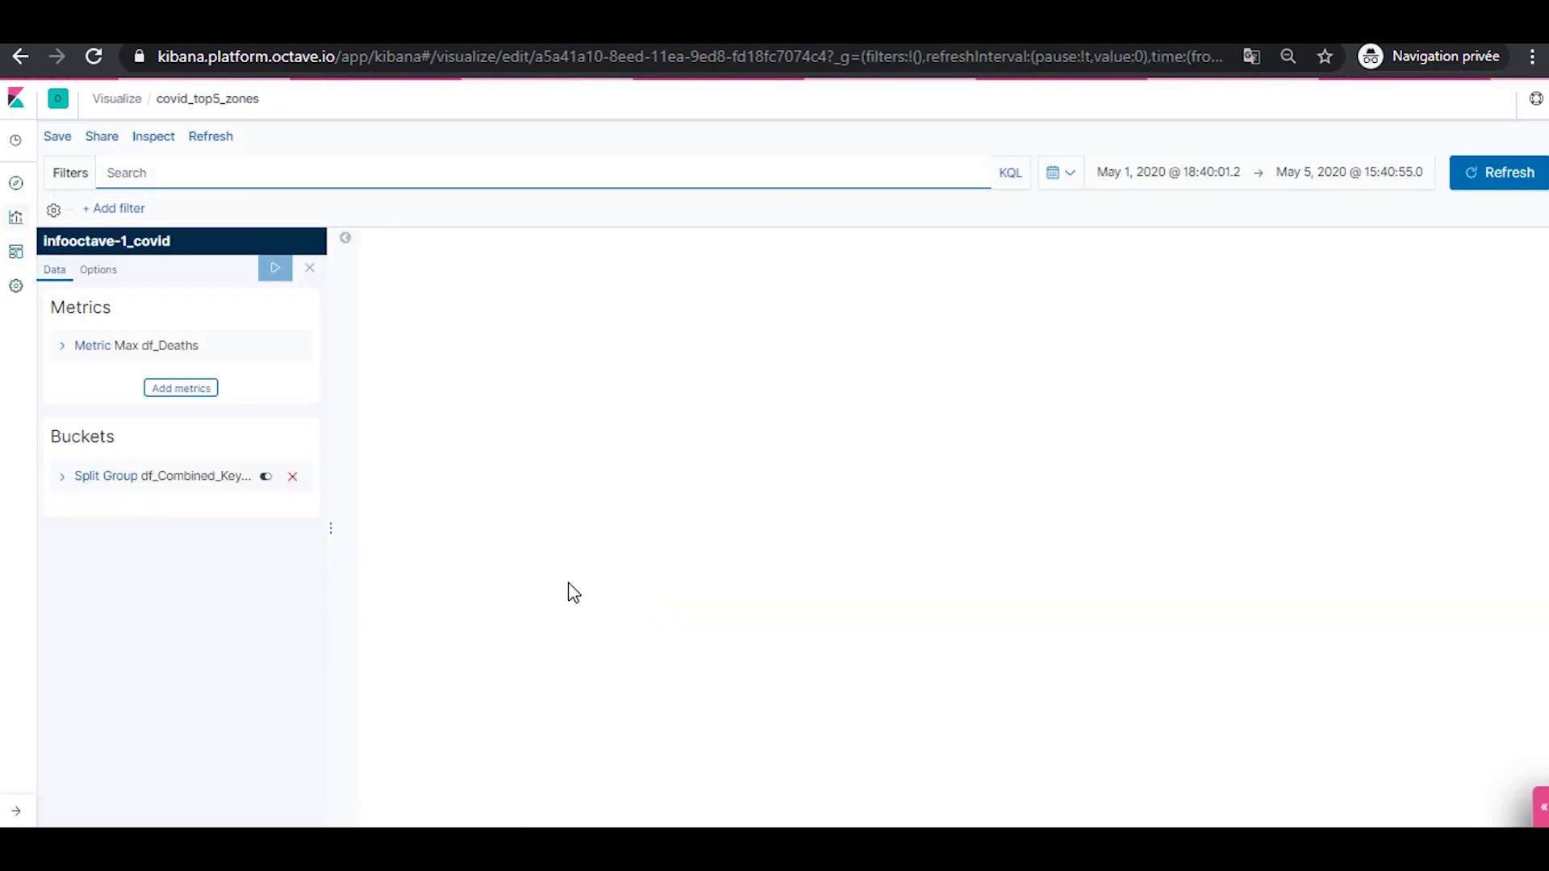
left_click(97, 275)
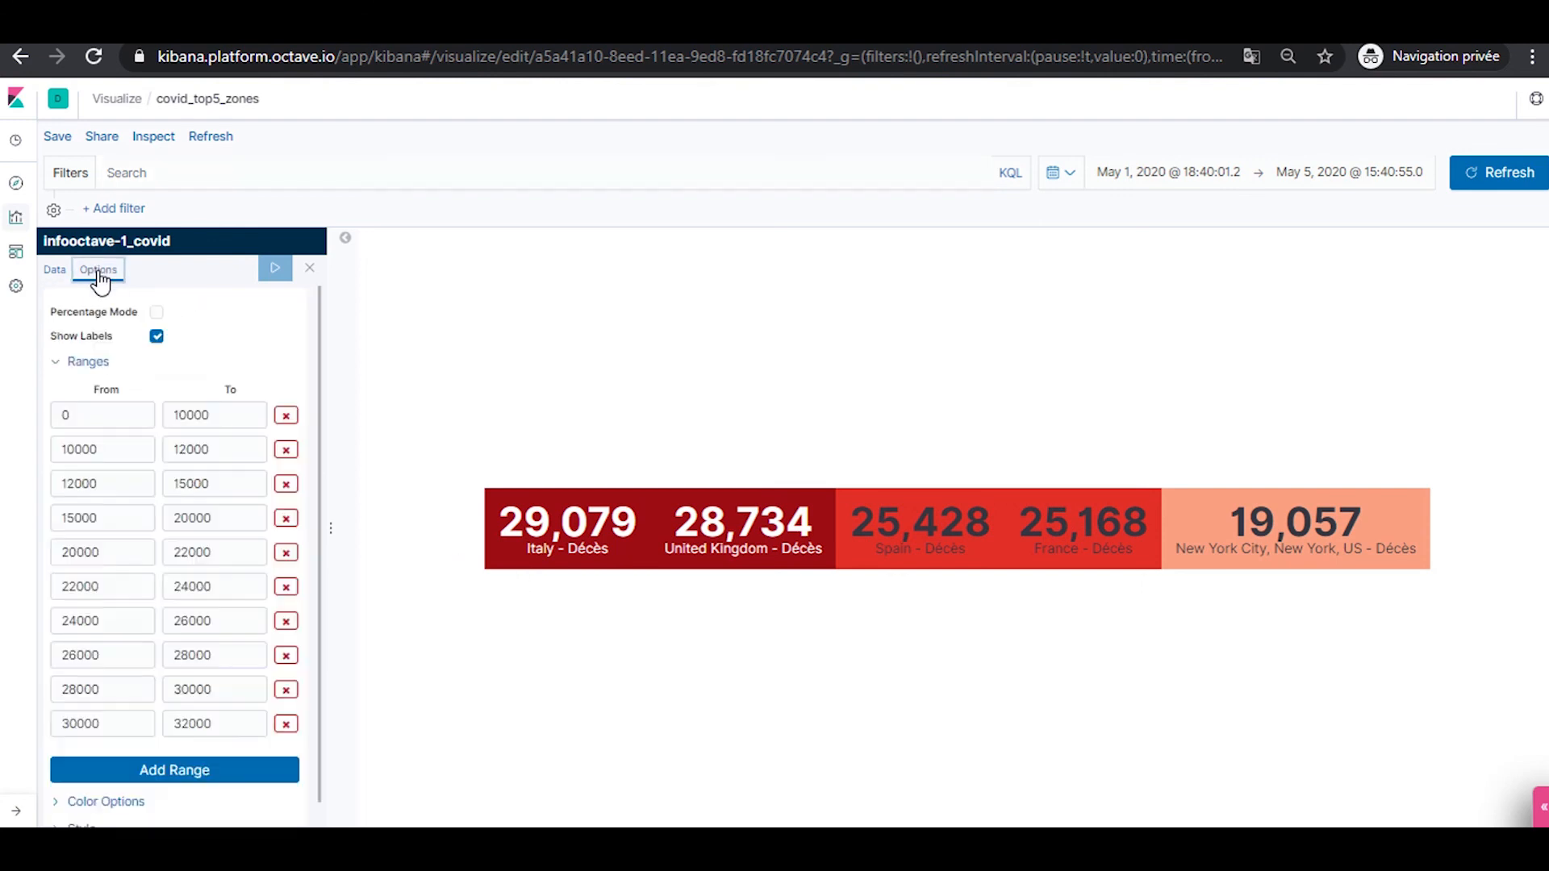
scroll(202, 379, "down", 1)
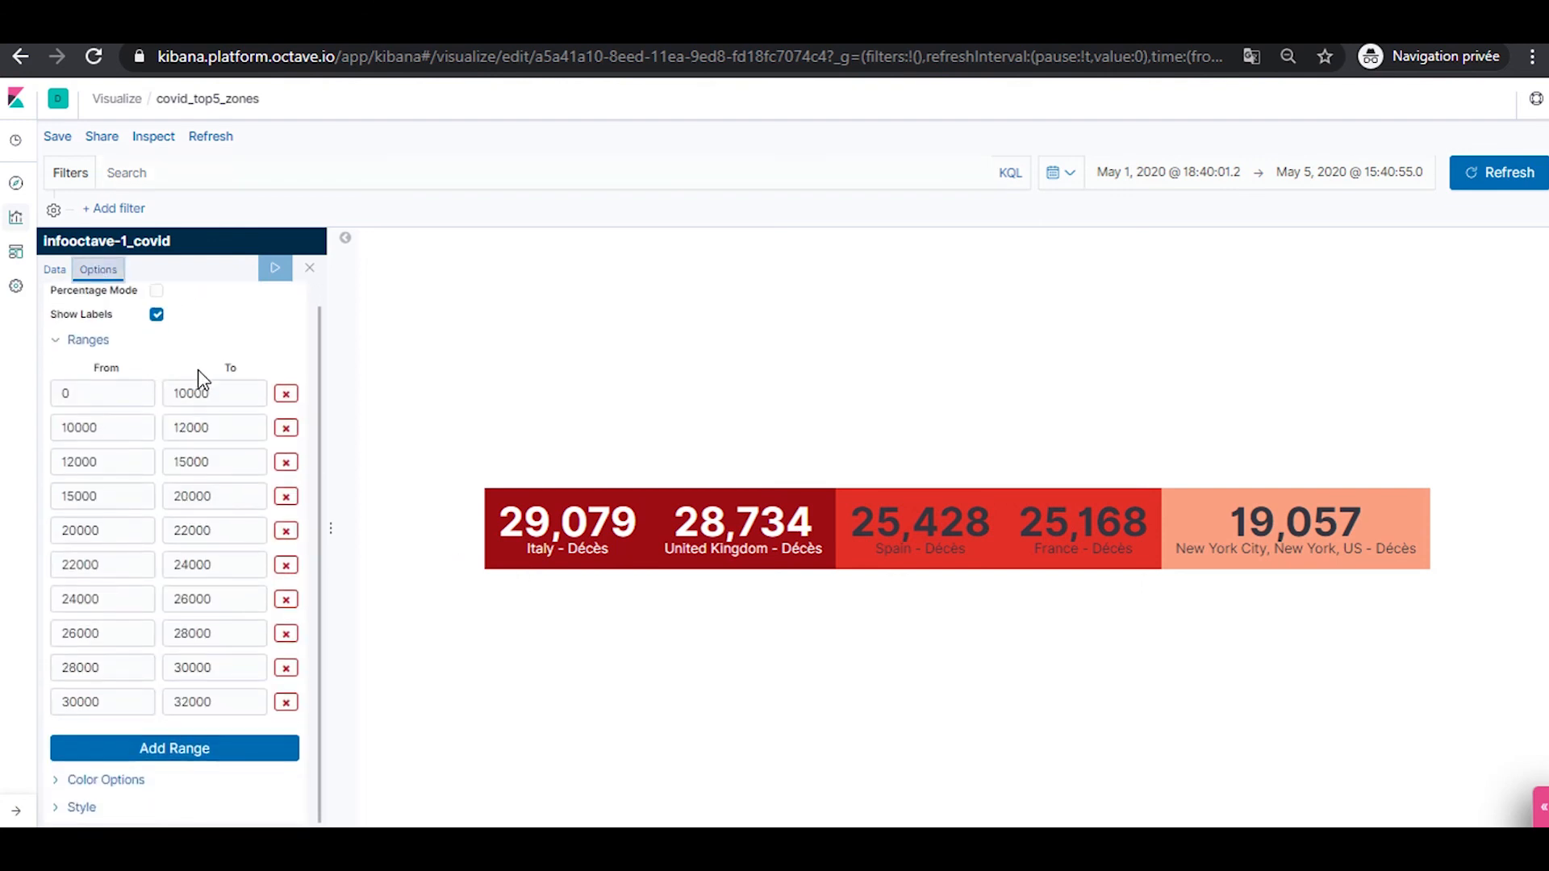
left_click(75, 812)
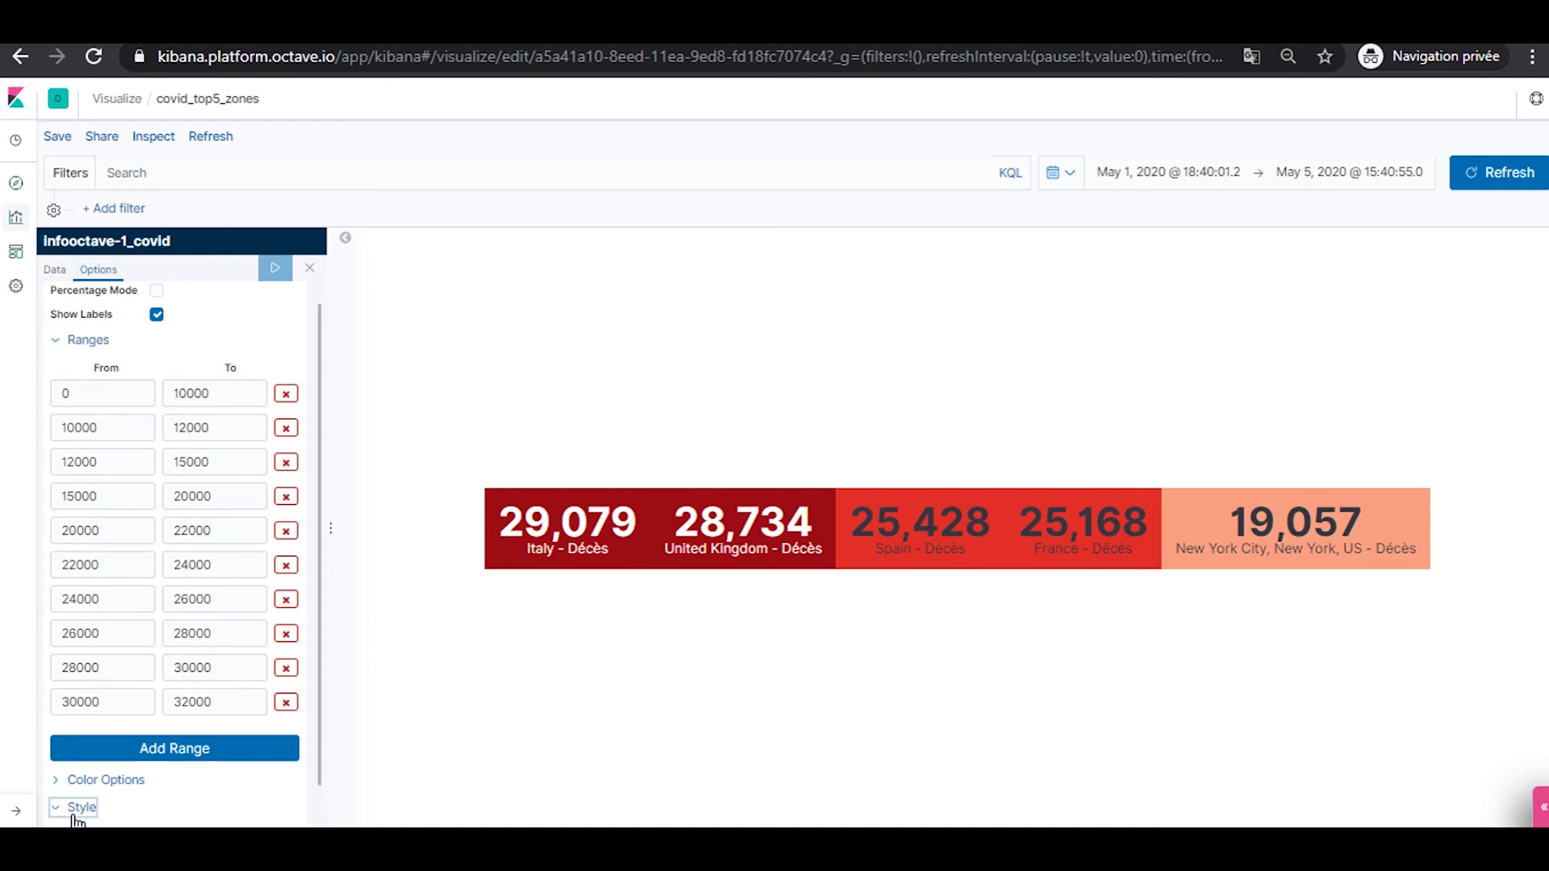
scroll(321, 715, "down", 2)
left_click_drag(194, 810, 178, 810)
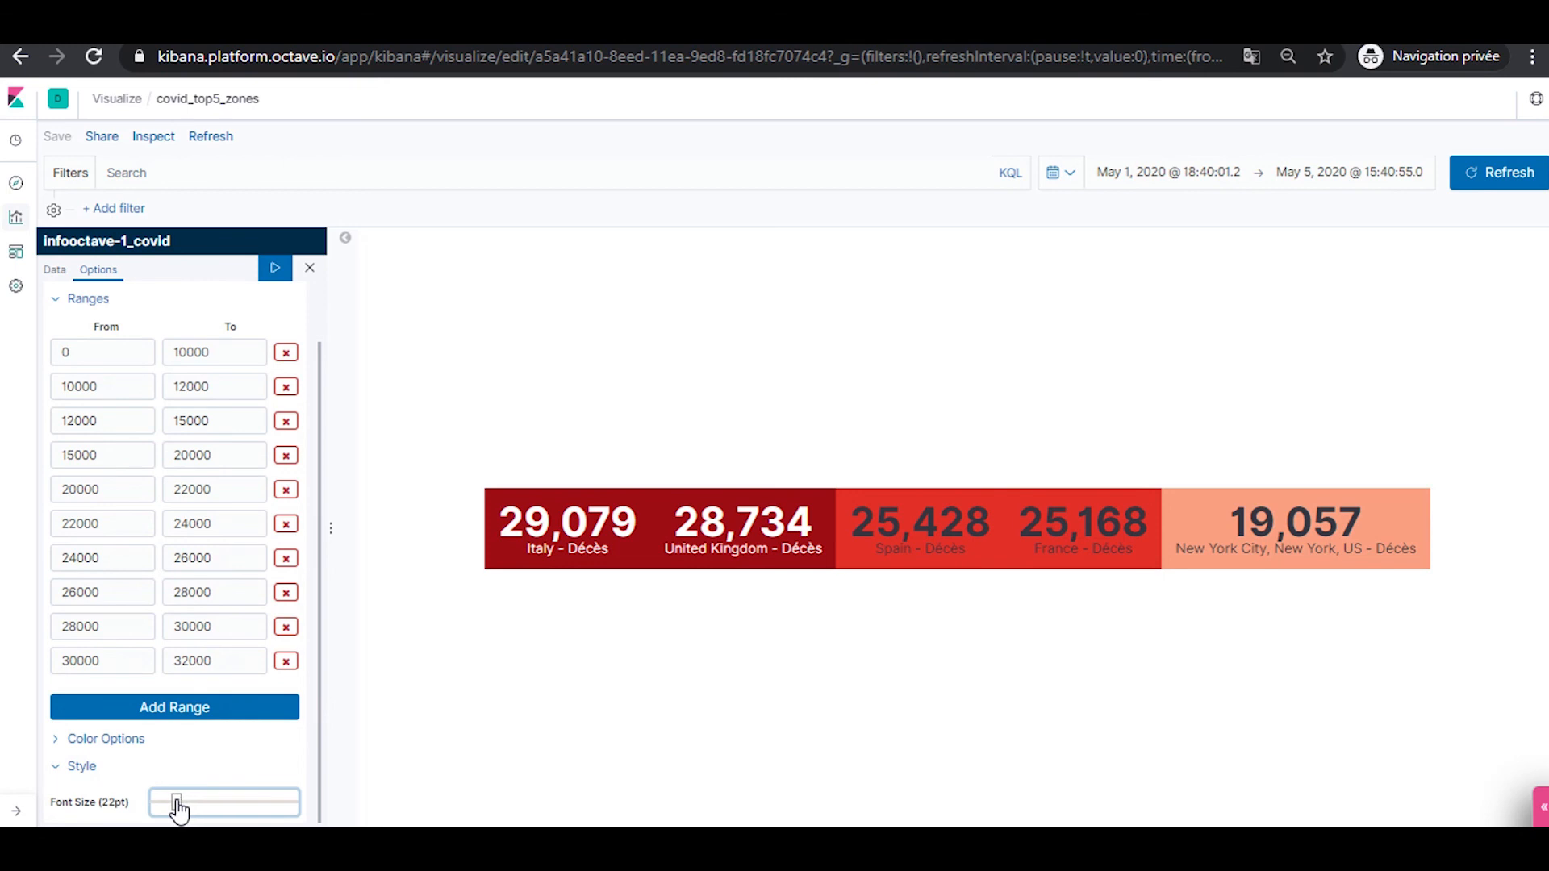
left_click(268, 257)
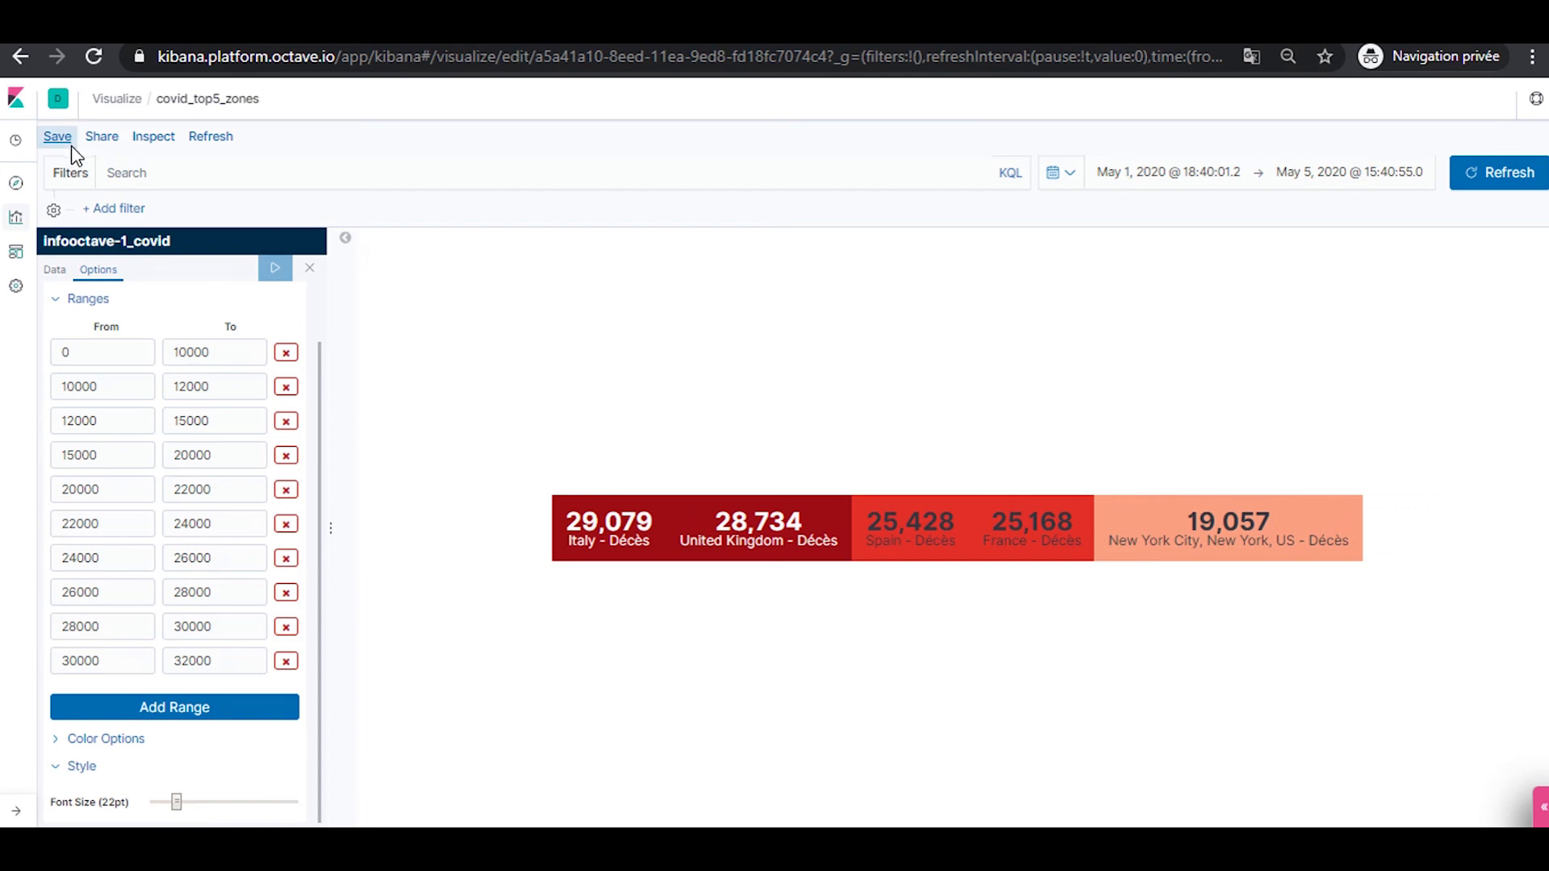
Save the covid_top5_zones visualization under its existing title and return to the covid_situation dashboard
left_click(58, 137)
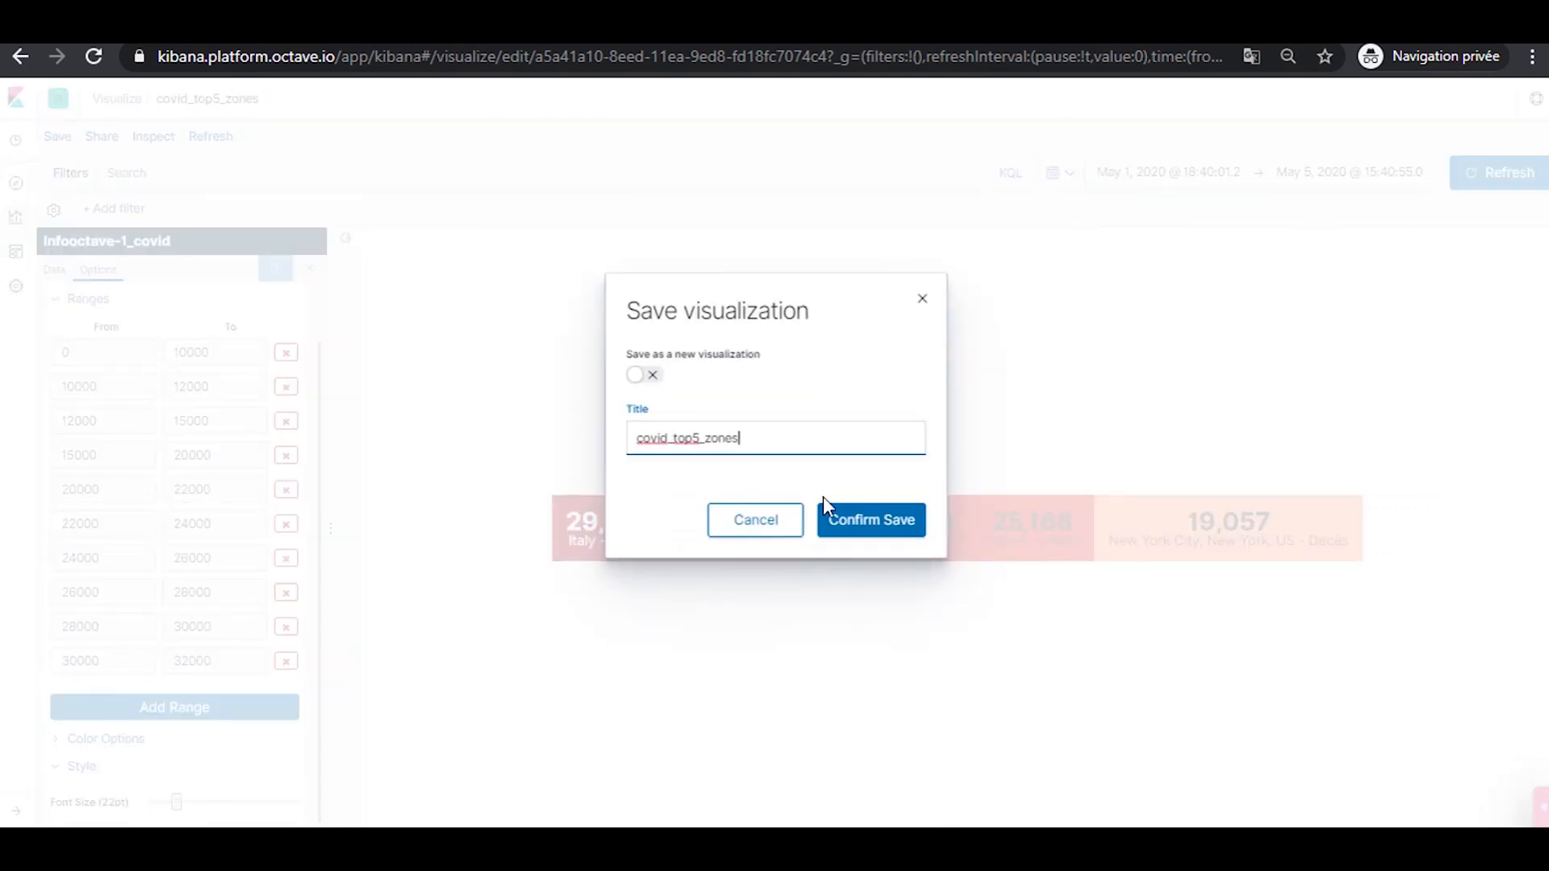
left_click(865, 526)
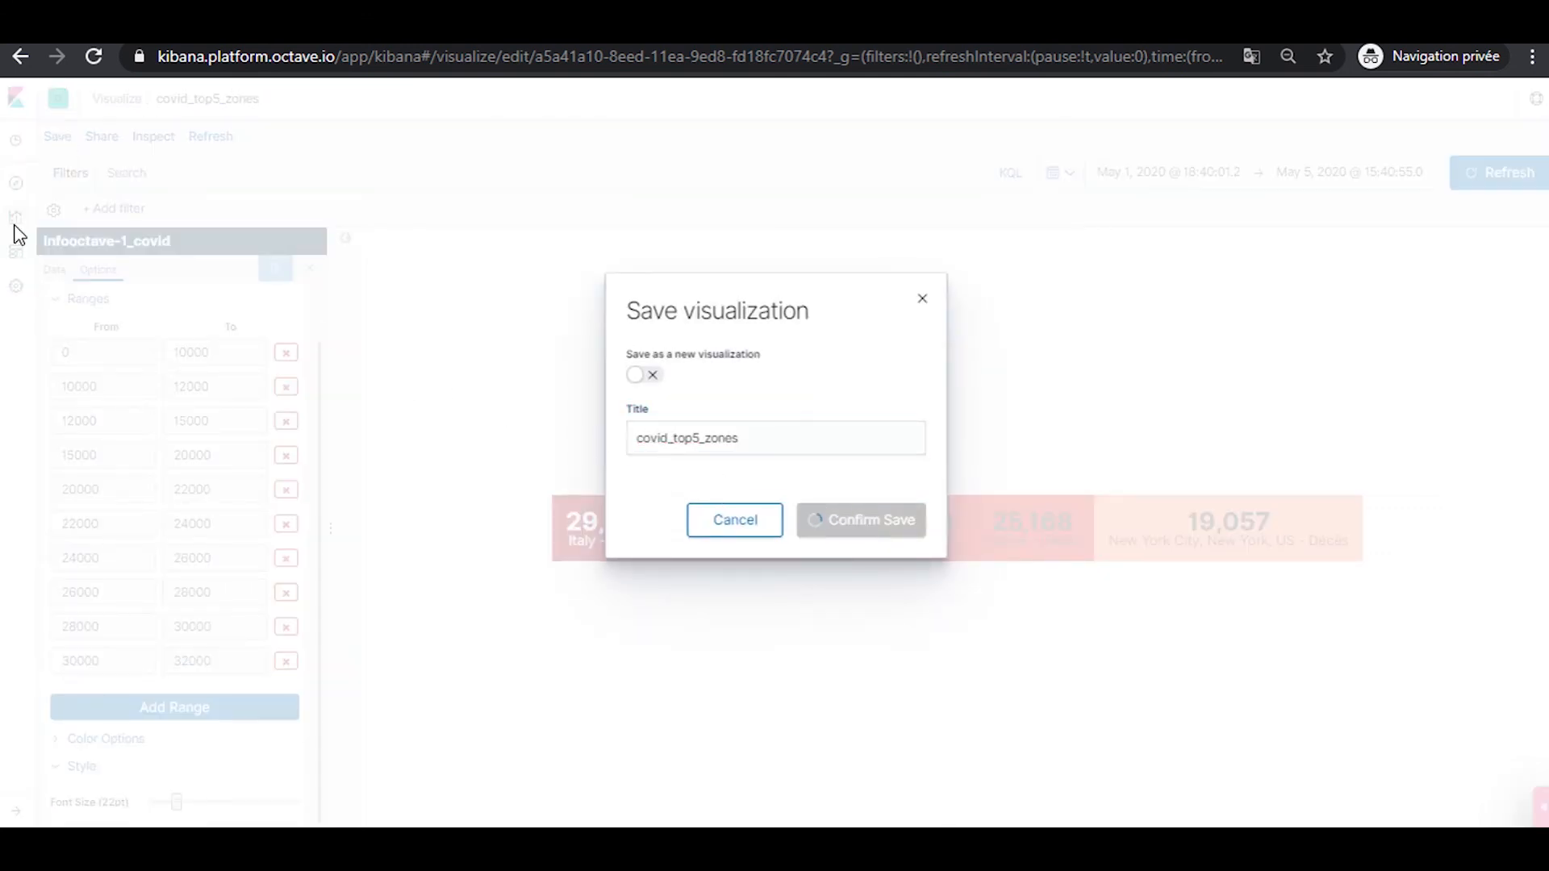
left_click(14, 252)
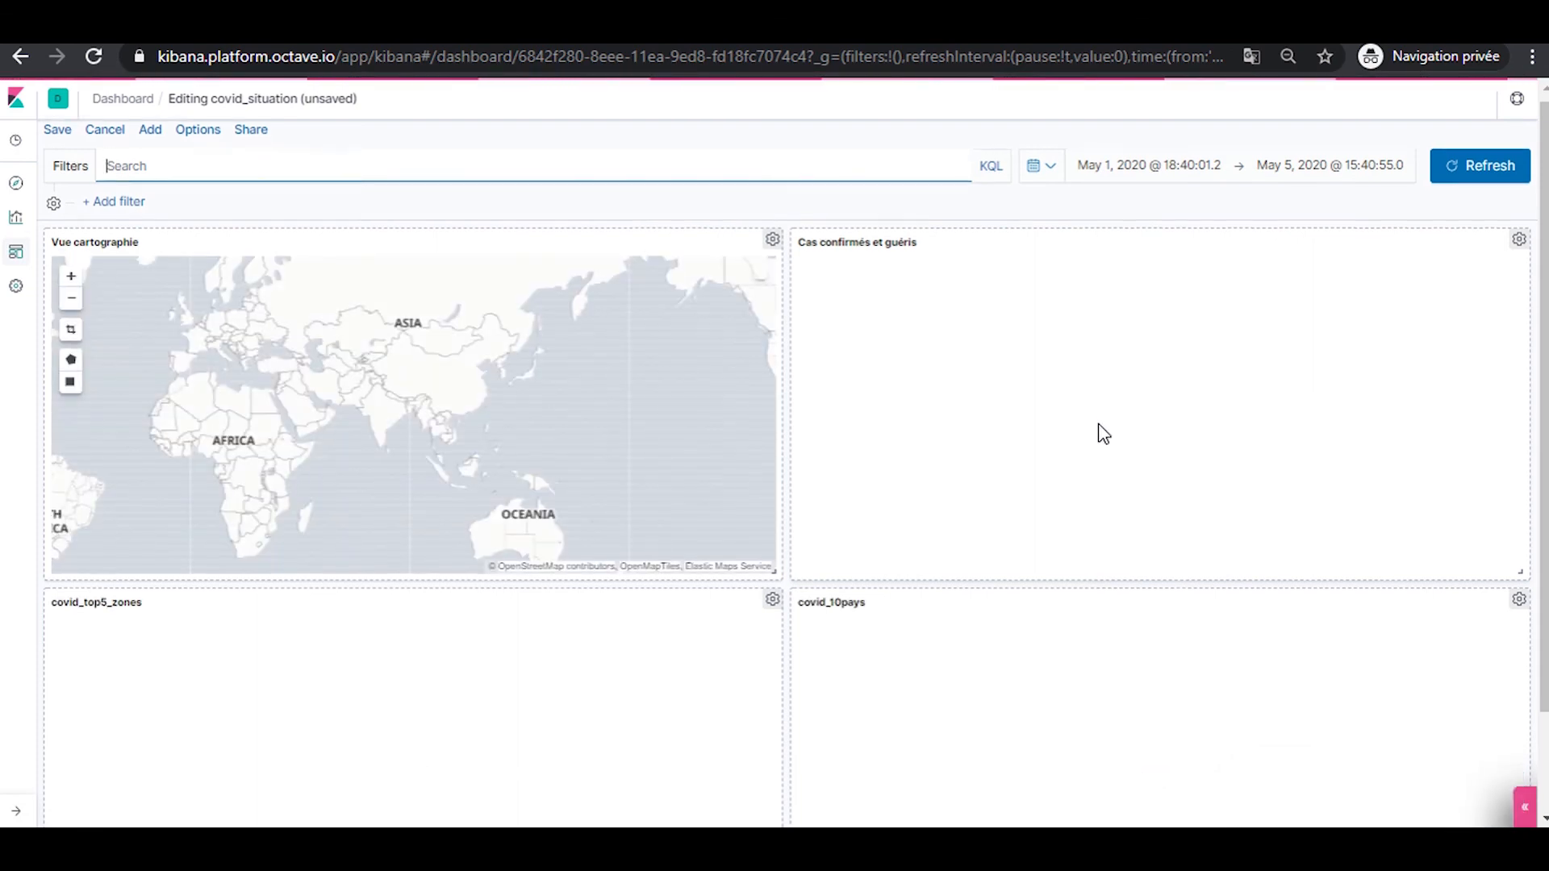
Resize the covid_top5_zones panel into a short strip spanning the full dashboard width
scroll(1101, 431, "down", 2)
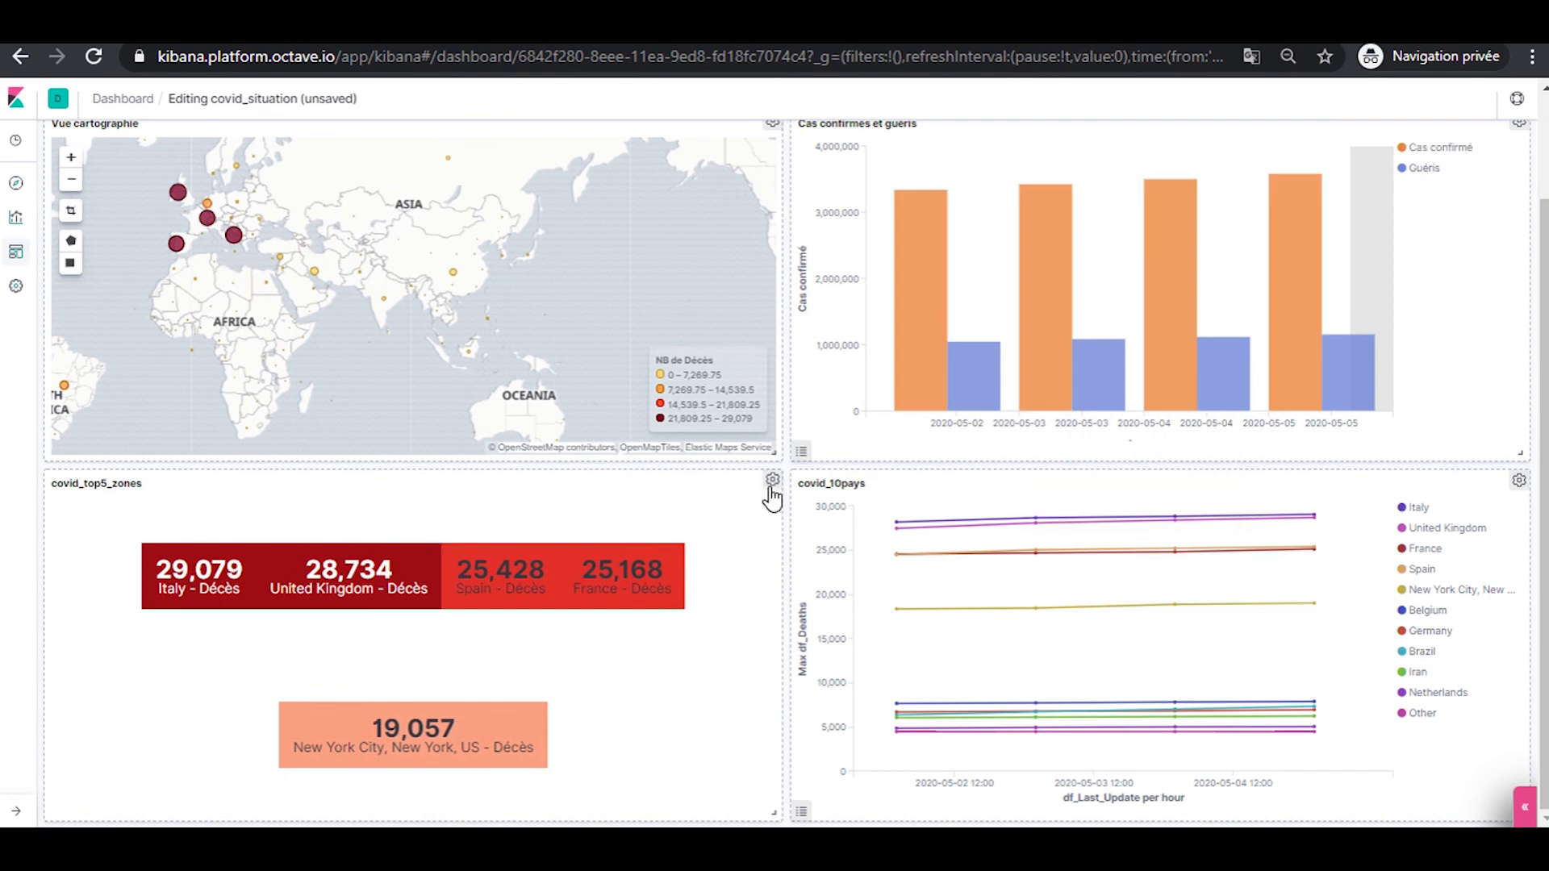
left_click(772, 482)
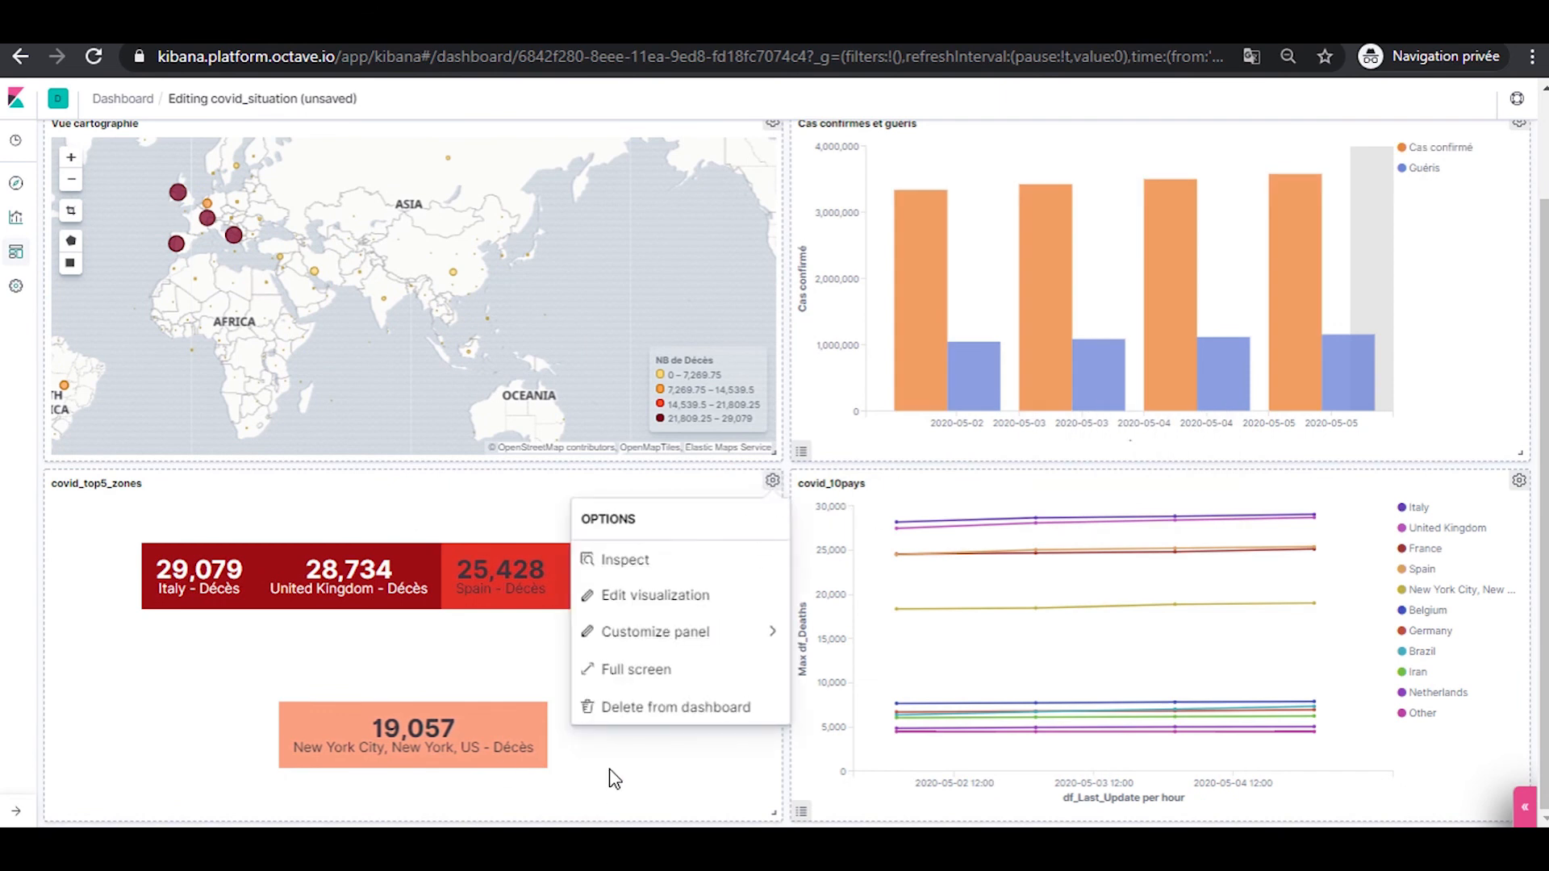
left_click(694, 799)
left_click_drag(764, 809, 1515, 561)
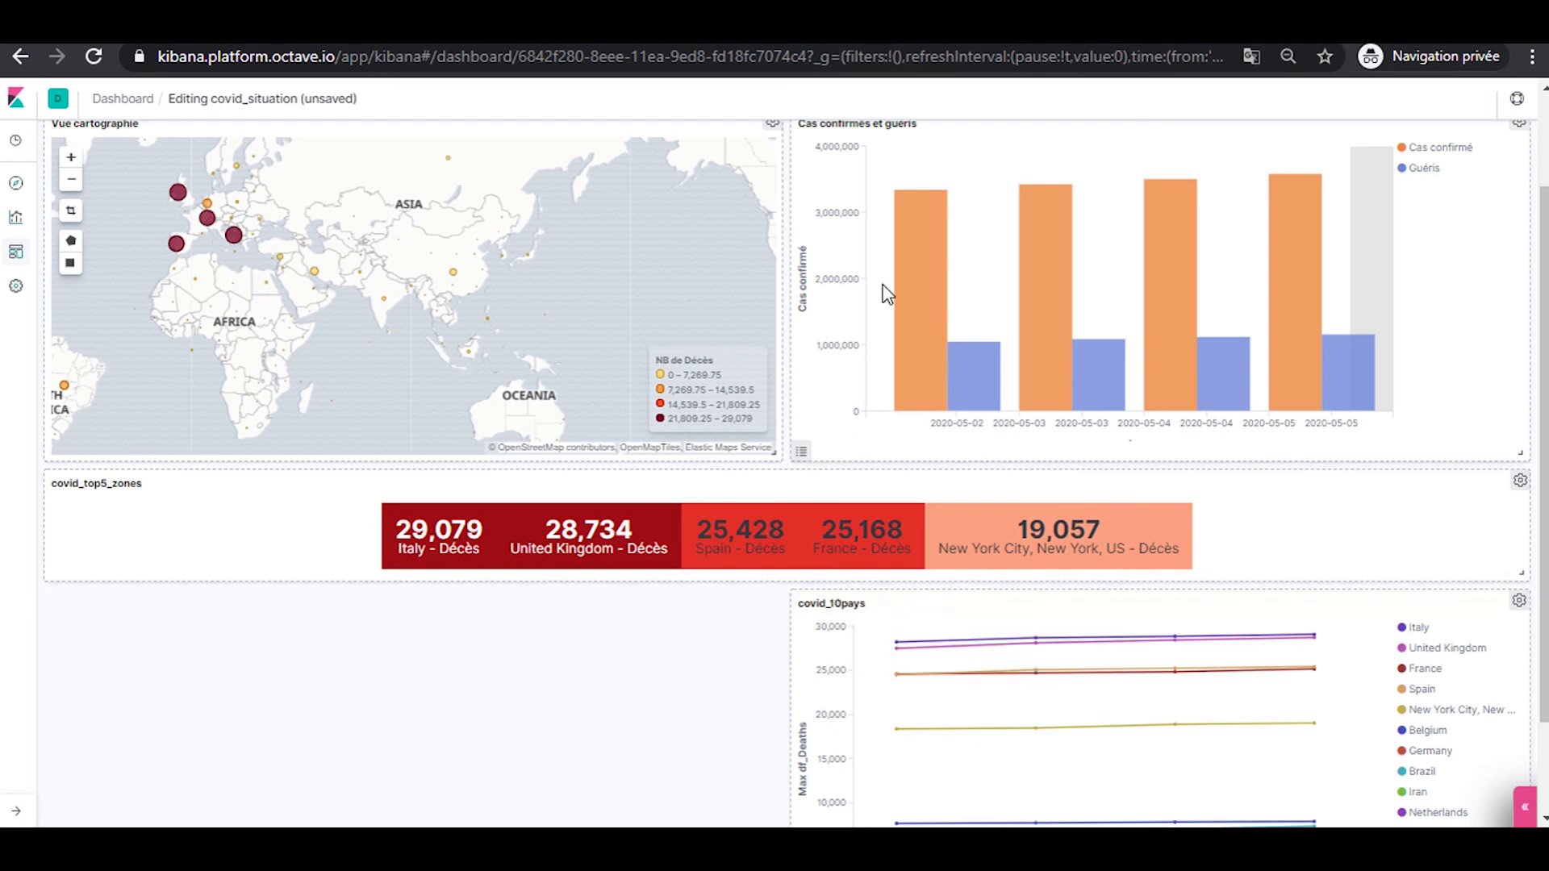
Move the Cas confirmés et guéris panel beside covid_10pays and enlarge the Vue cartographie panel to full width and greater height
scroll(885, 292, "up", 3)
left_click_drag(1454, 242, 702, 474)
left_click_drag(773, 333, 1507, 372)
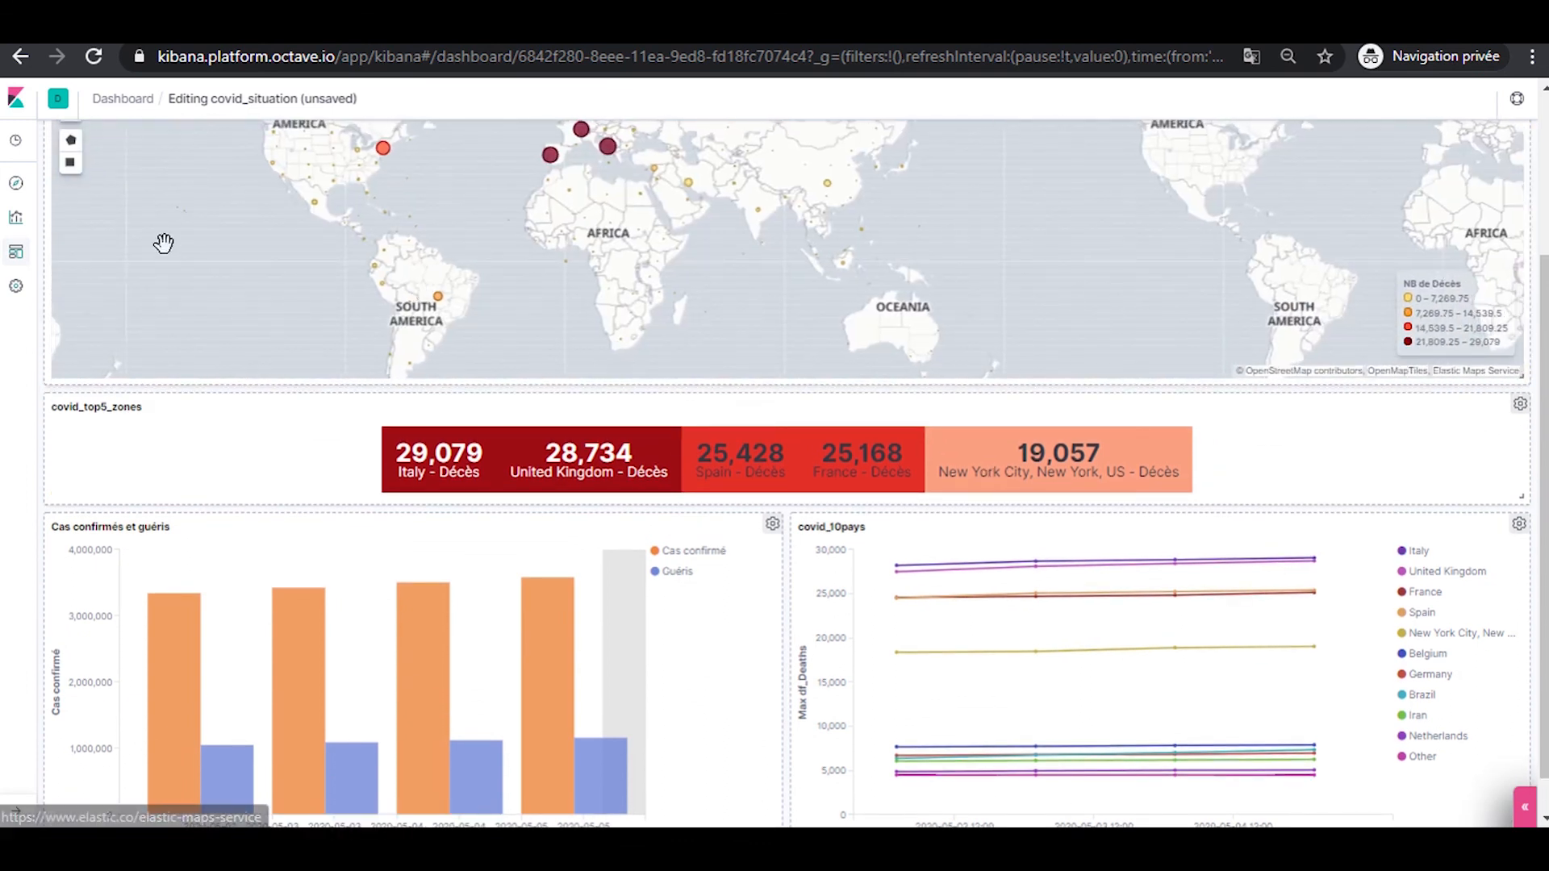
scroll(577, 294, "up", 3)
left_click_drag(1515, 601, 1509, 699)
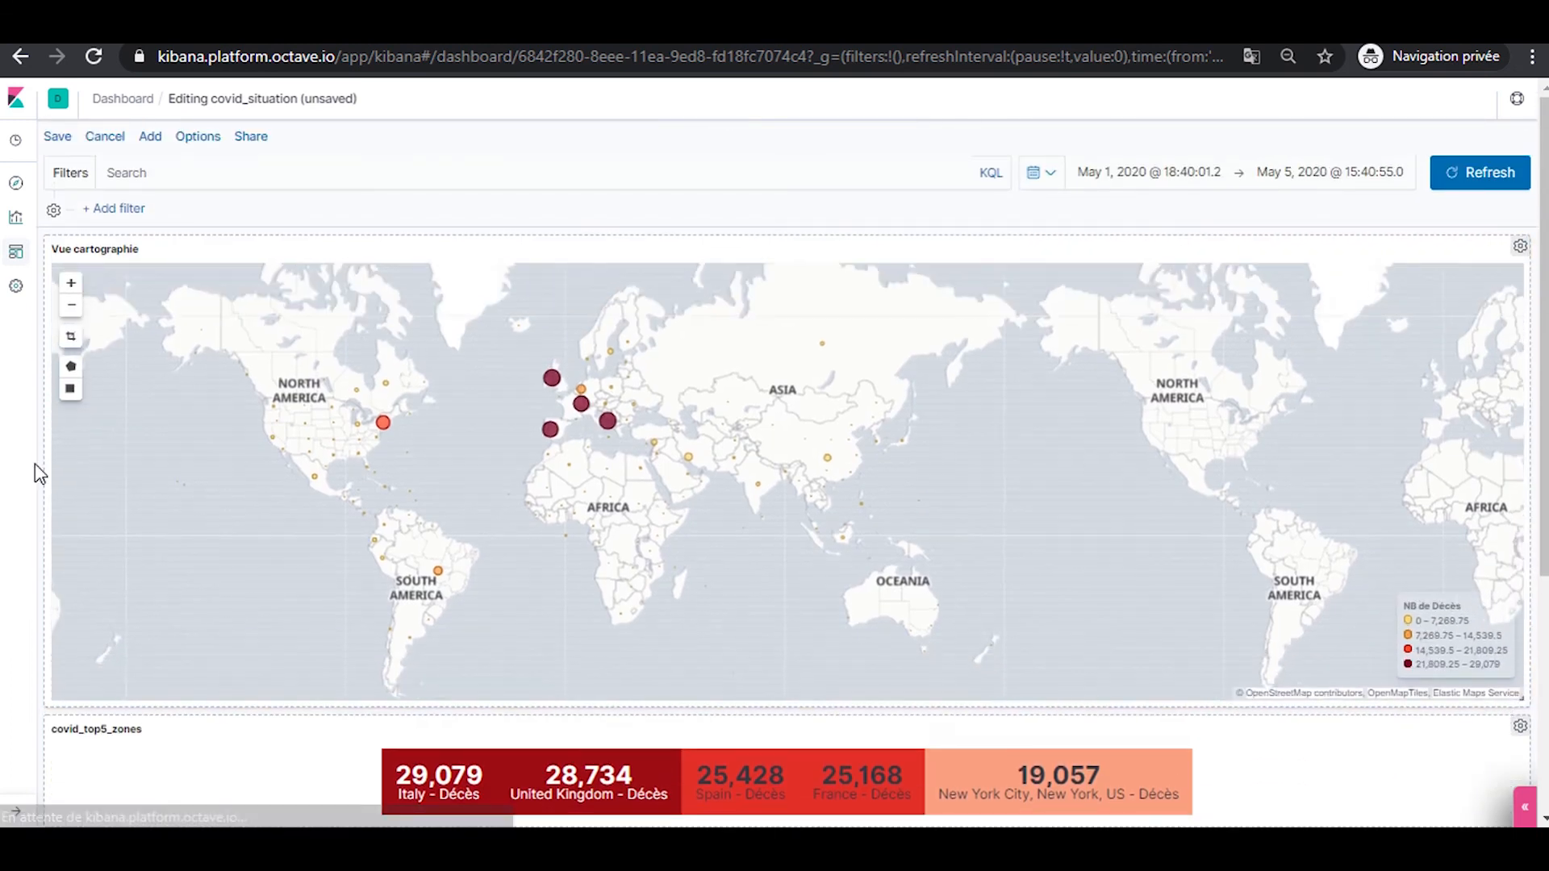
Recenter the Vue cartographie map at world scale around Europe and Africa, and save the covid_situation dashboard
left_click(71, 283)
left_click_drag(523, 404, 812, 421)
left_click(66, 312)
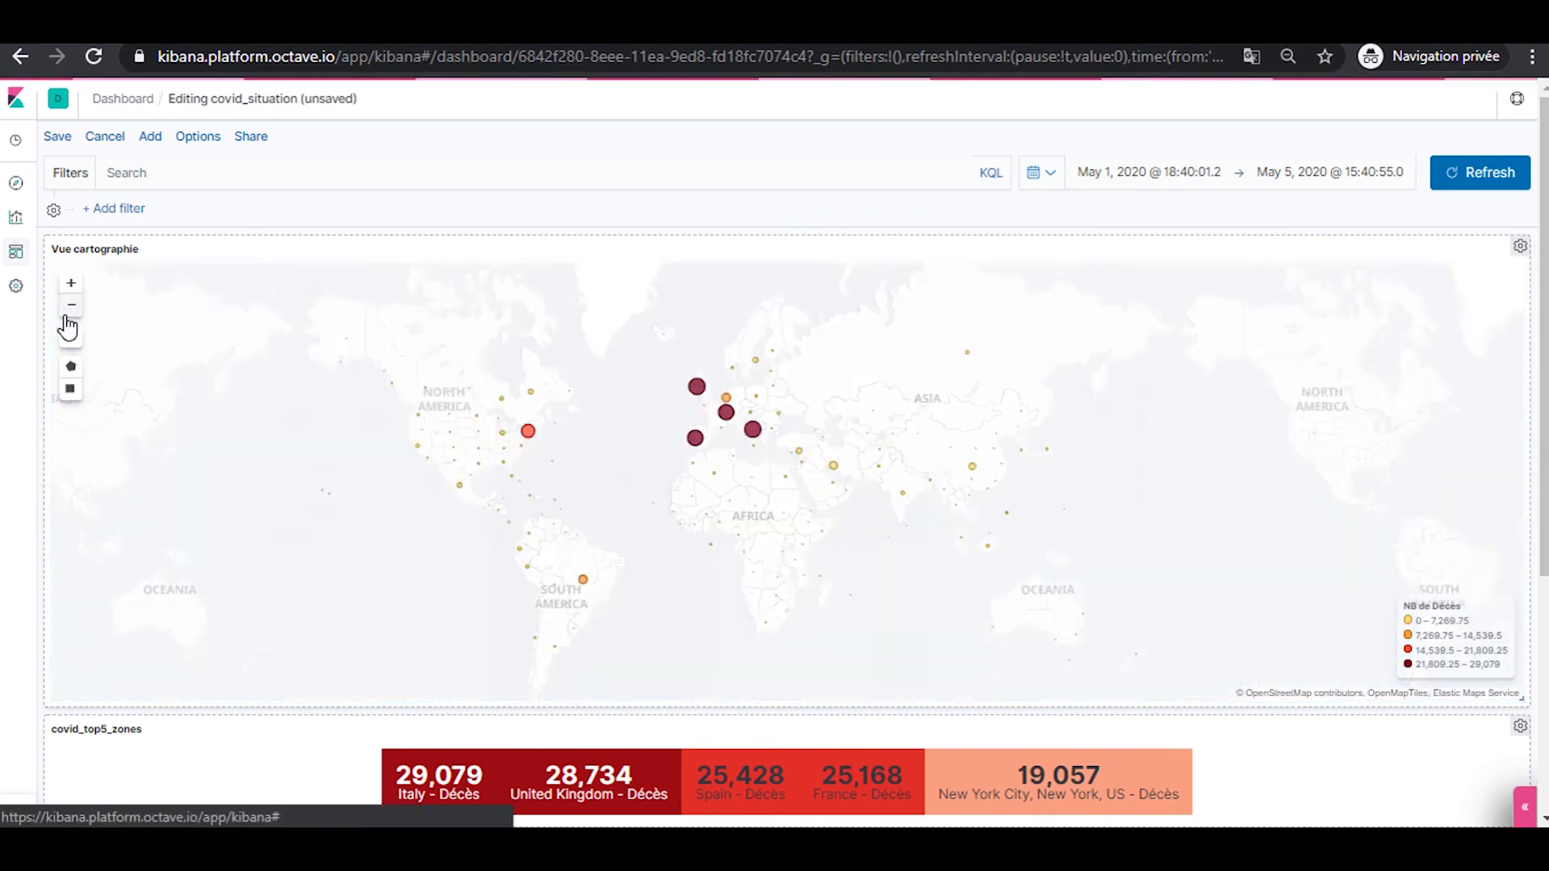
left_click_drag(374, 390, 346, 370)
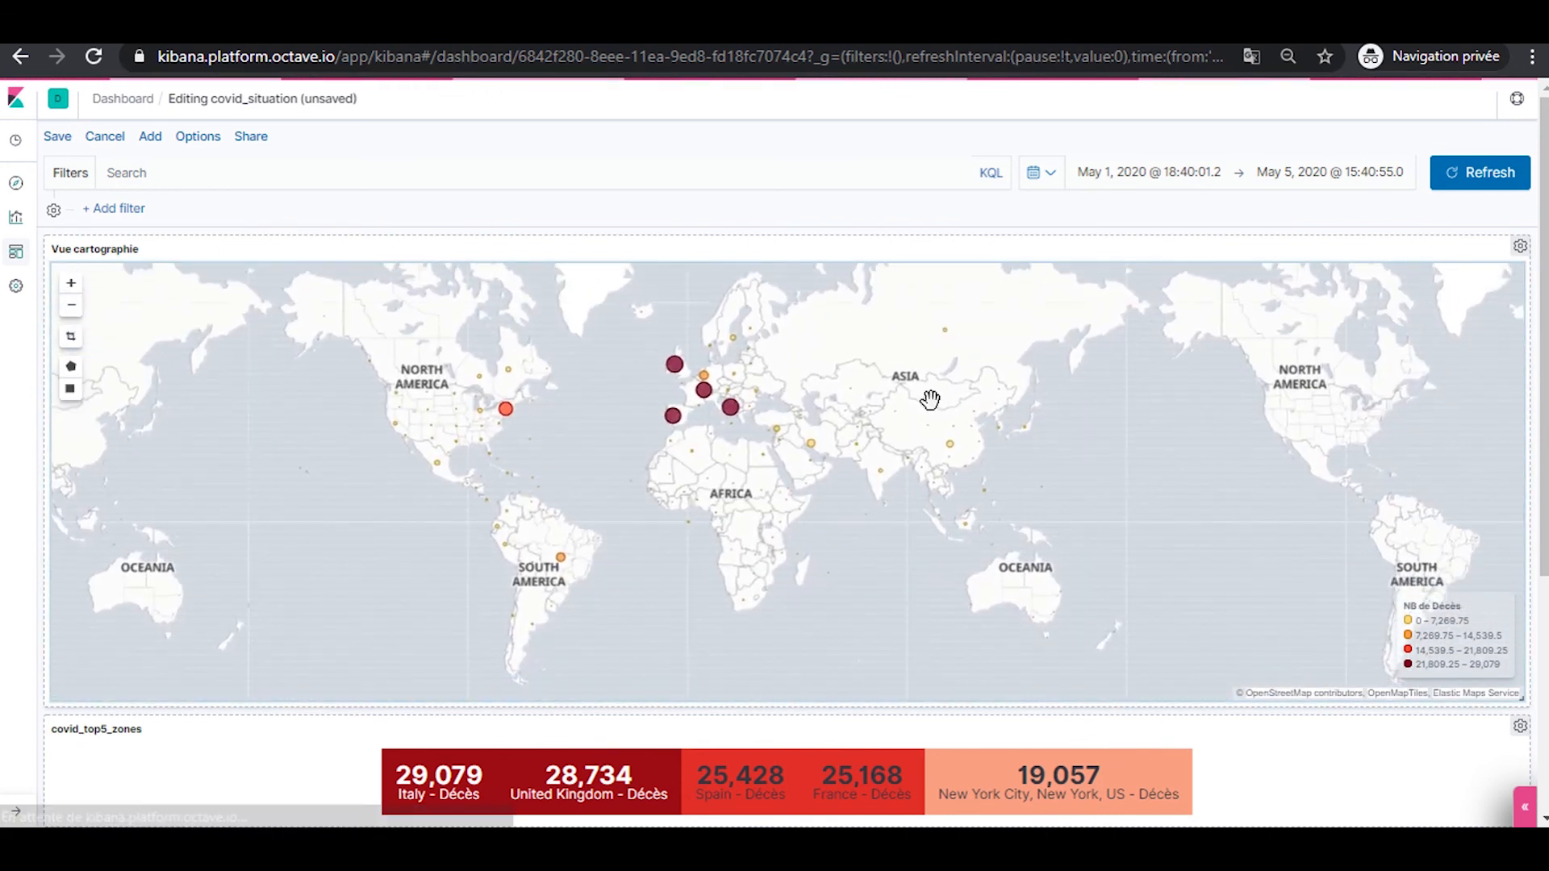
scroll(982, 380, "down", 4)
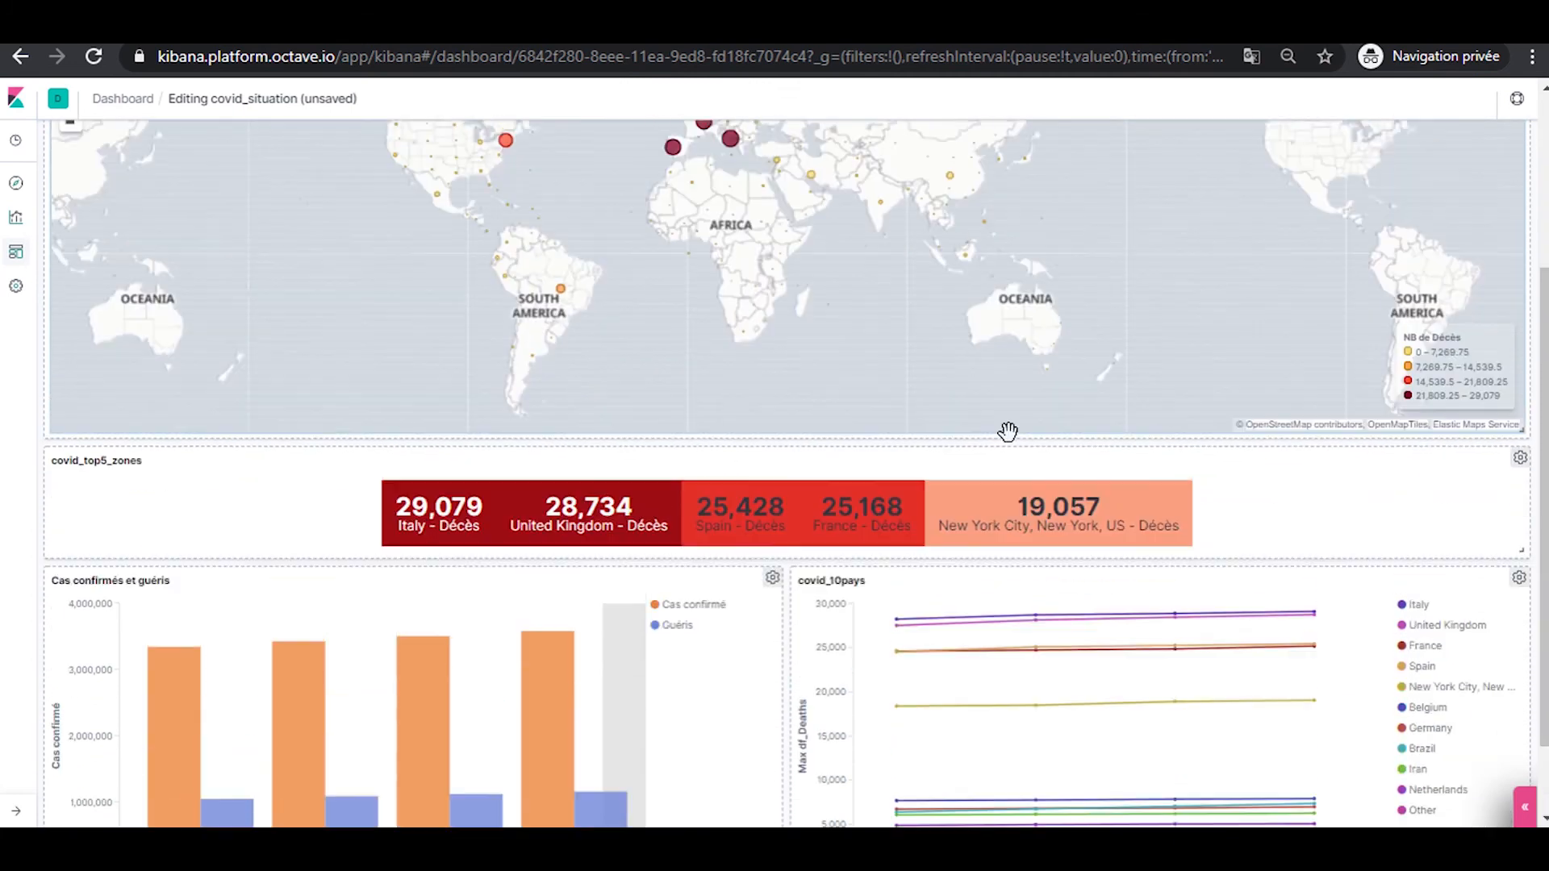
scroll(1008, 431, "up", 4)
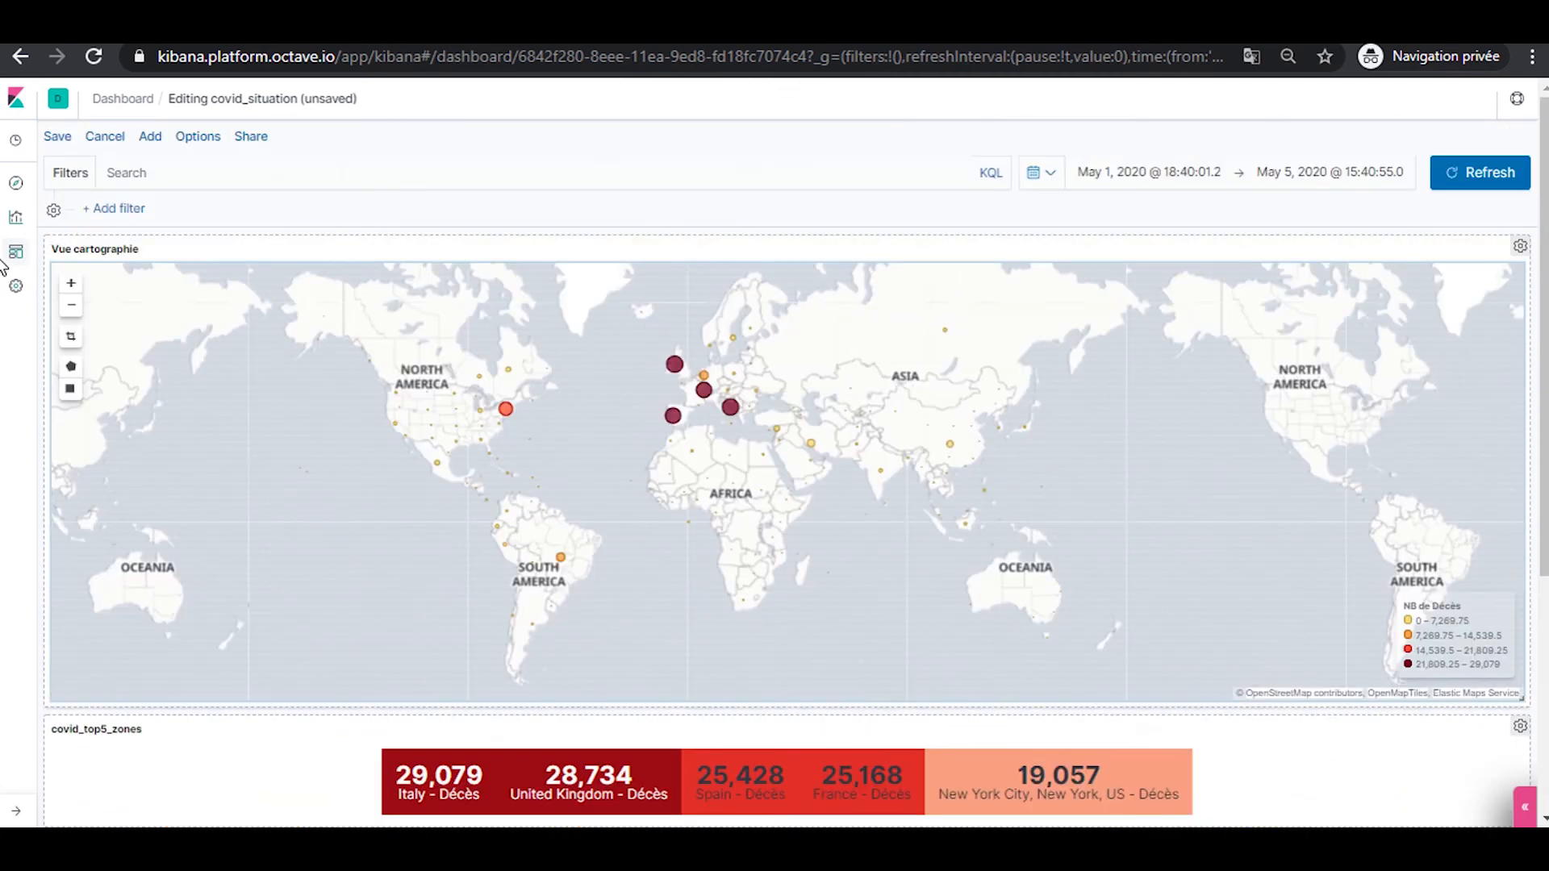
left_click(58, 136)
left_click(904, 647)
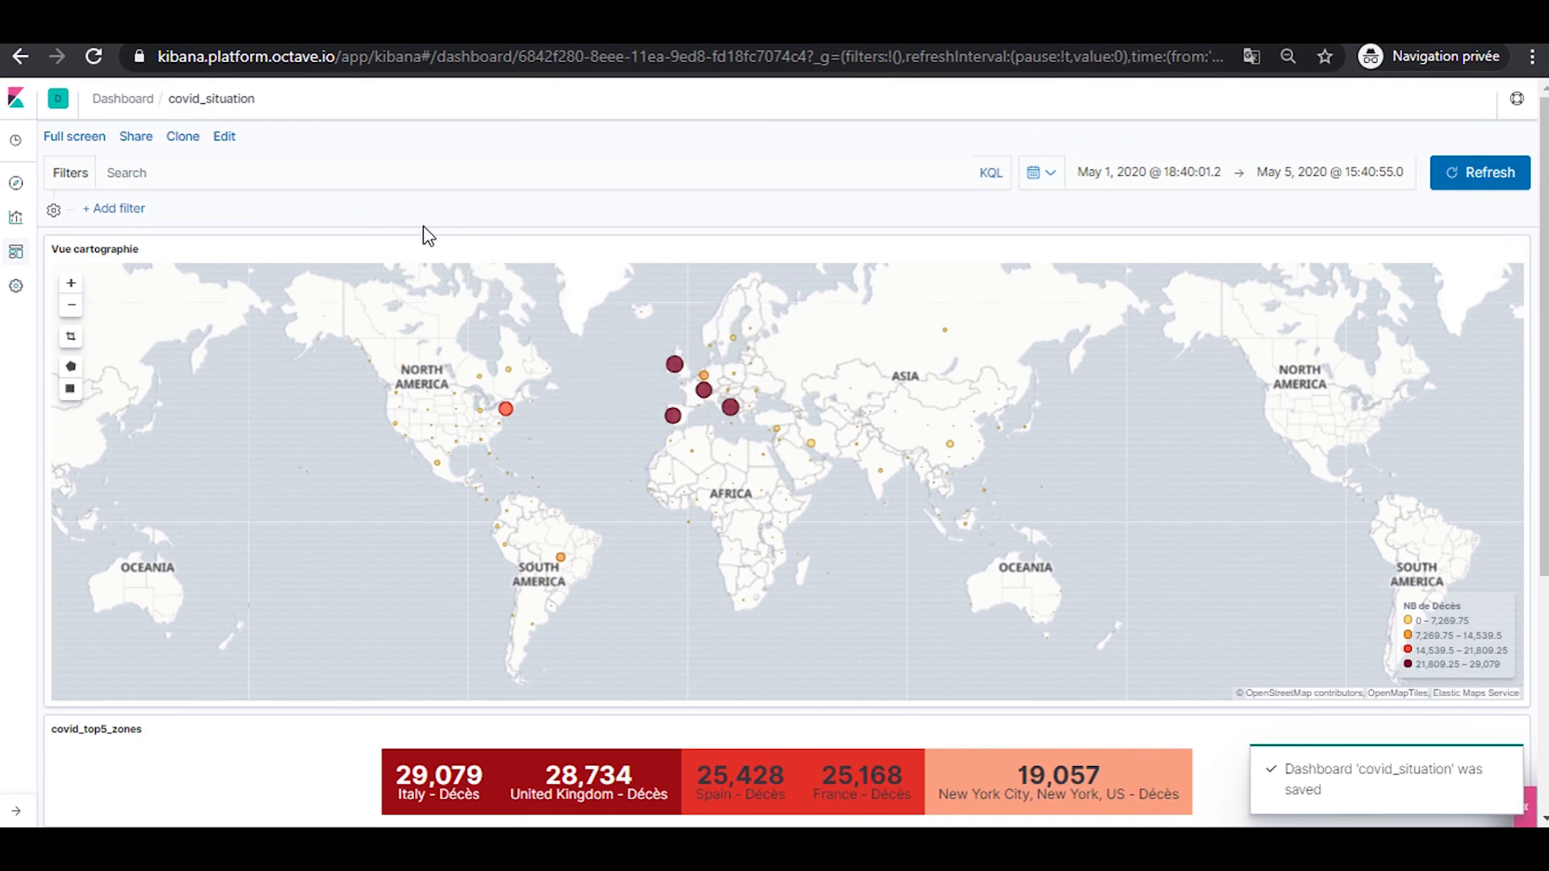
Review all panels of the saved dashboard in Kibana's full-screen view, returning to the normal view when finished
left_click(66, 137)
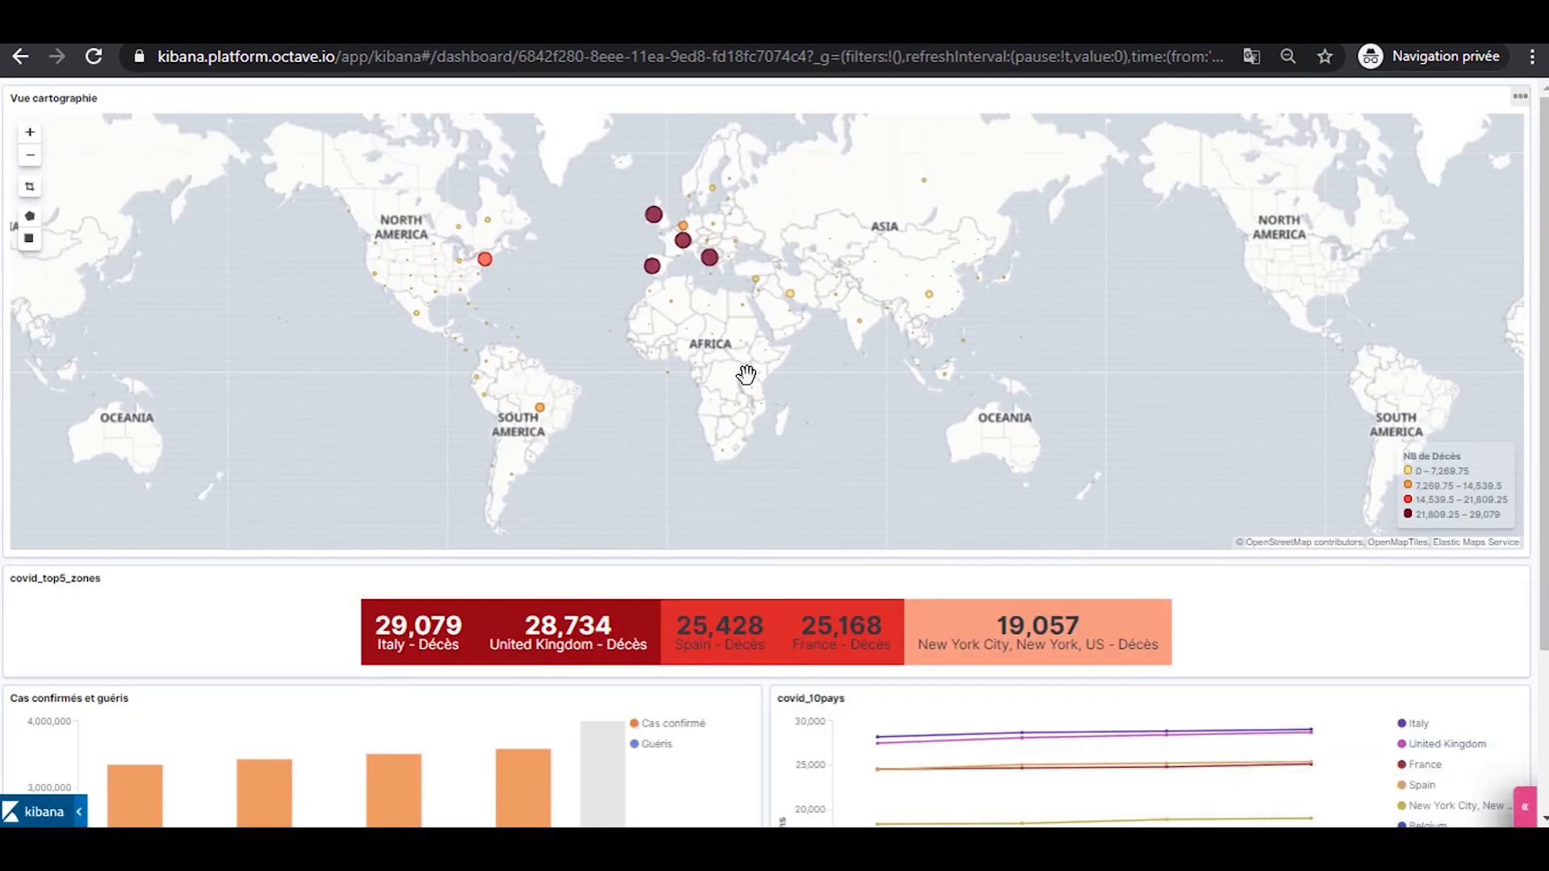
scroll(1227, 415, "down", 3)
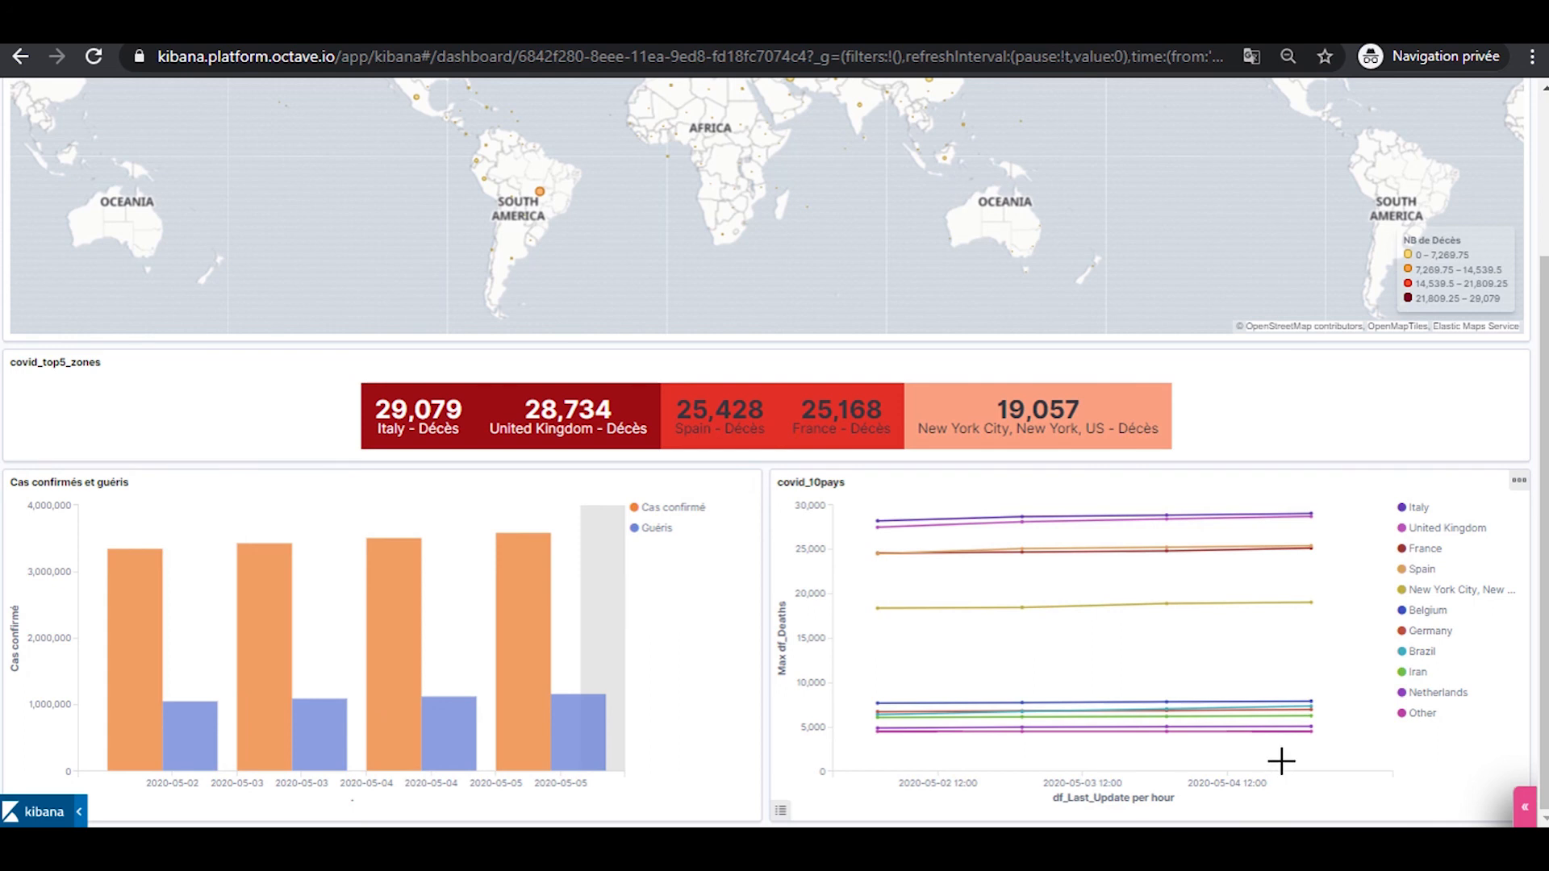
scroll(1281, 761, "up", 3)
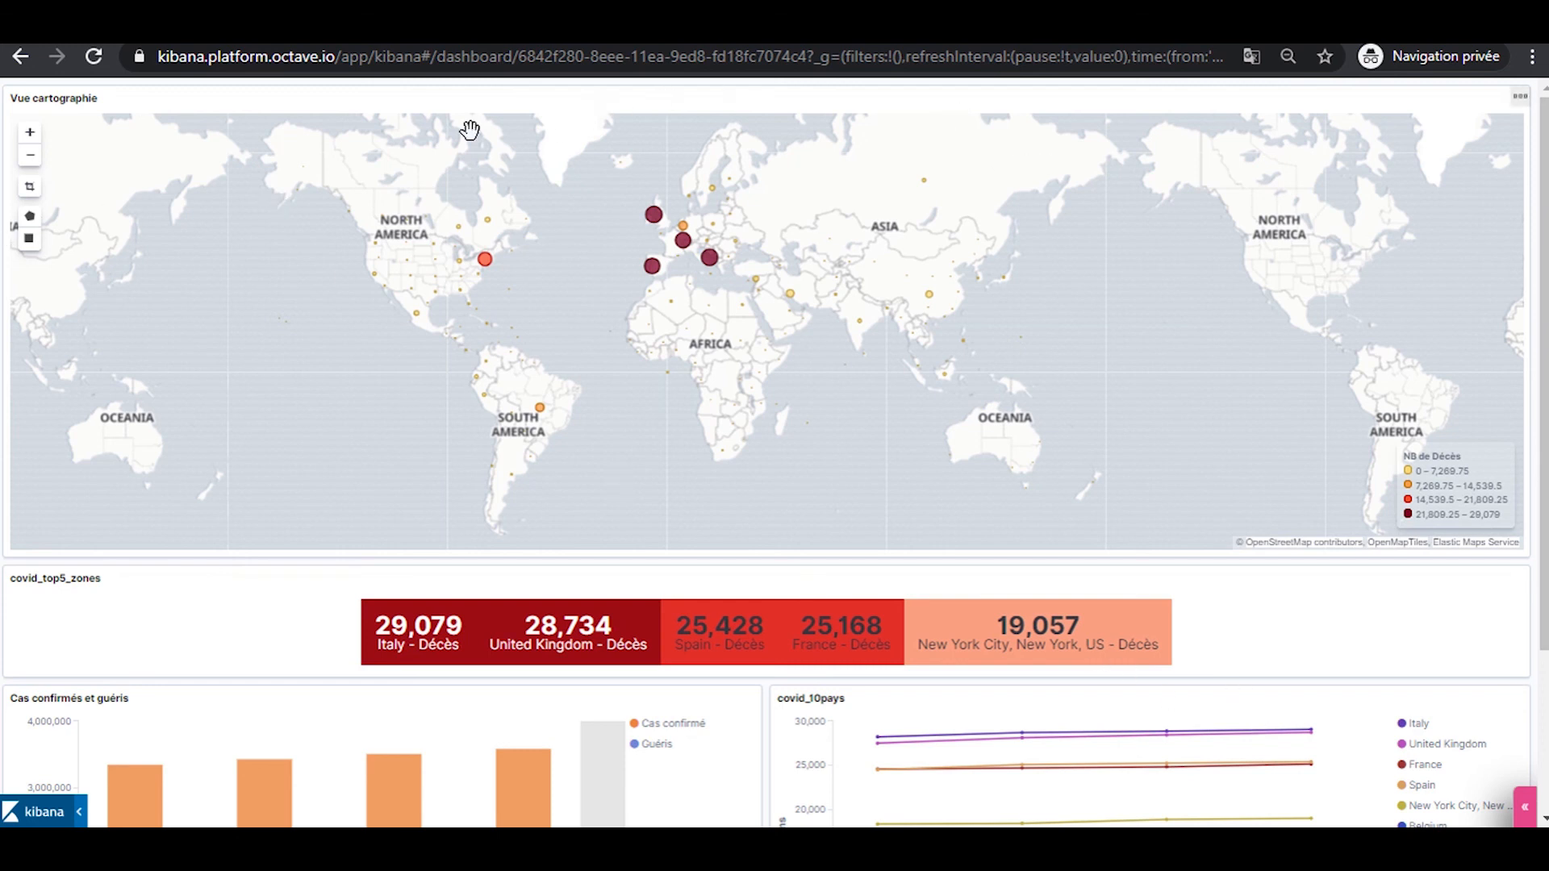
scroll(401, 152, "down", 3)
scroll(402, 153, "up", 3)
left_click(73, 817)
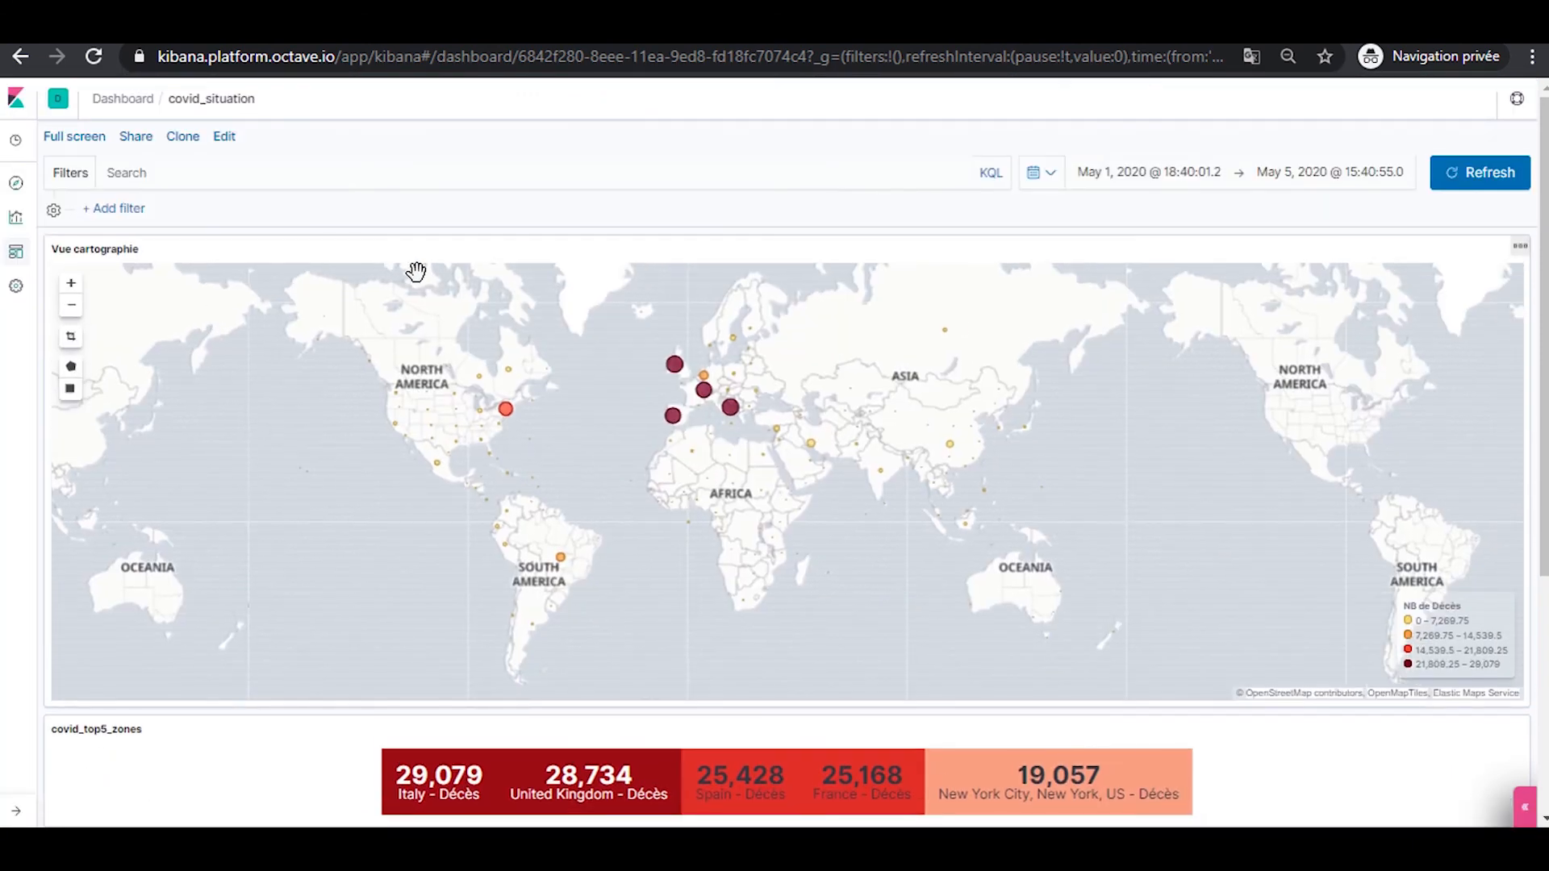
Show the browser in full screen and filter the dashboard by a polygon drawn around Europe on the Vue cartographie map
key("F11")
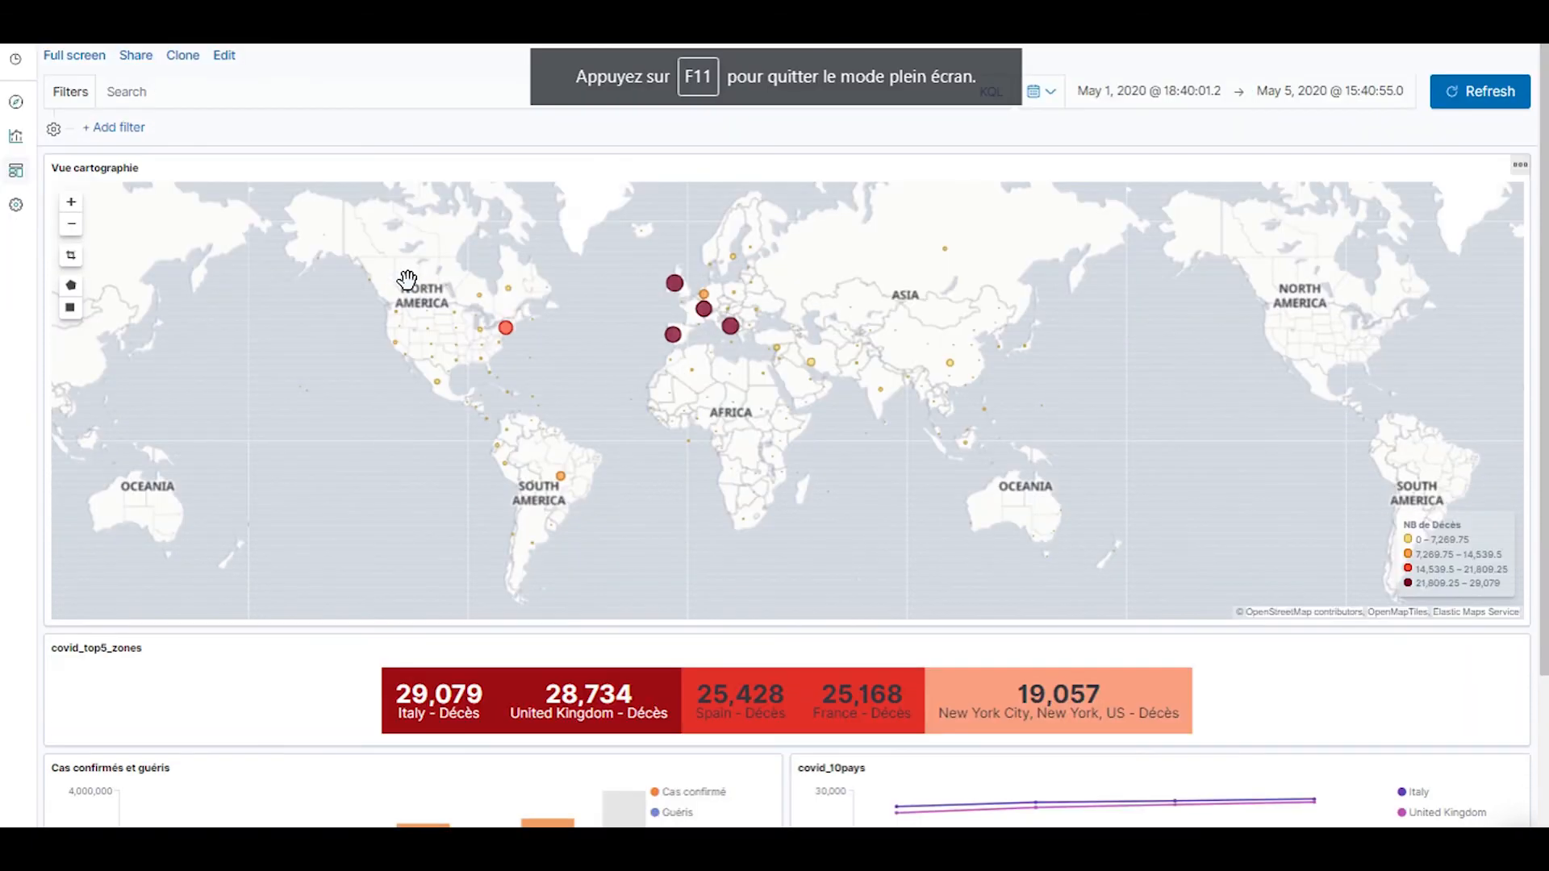
left_click(147, 95)
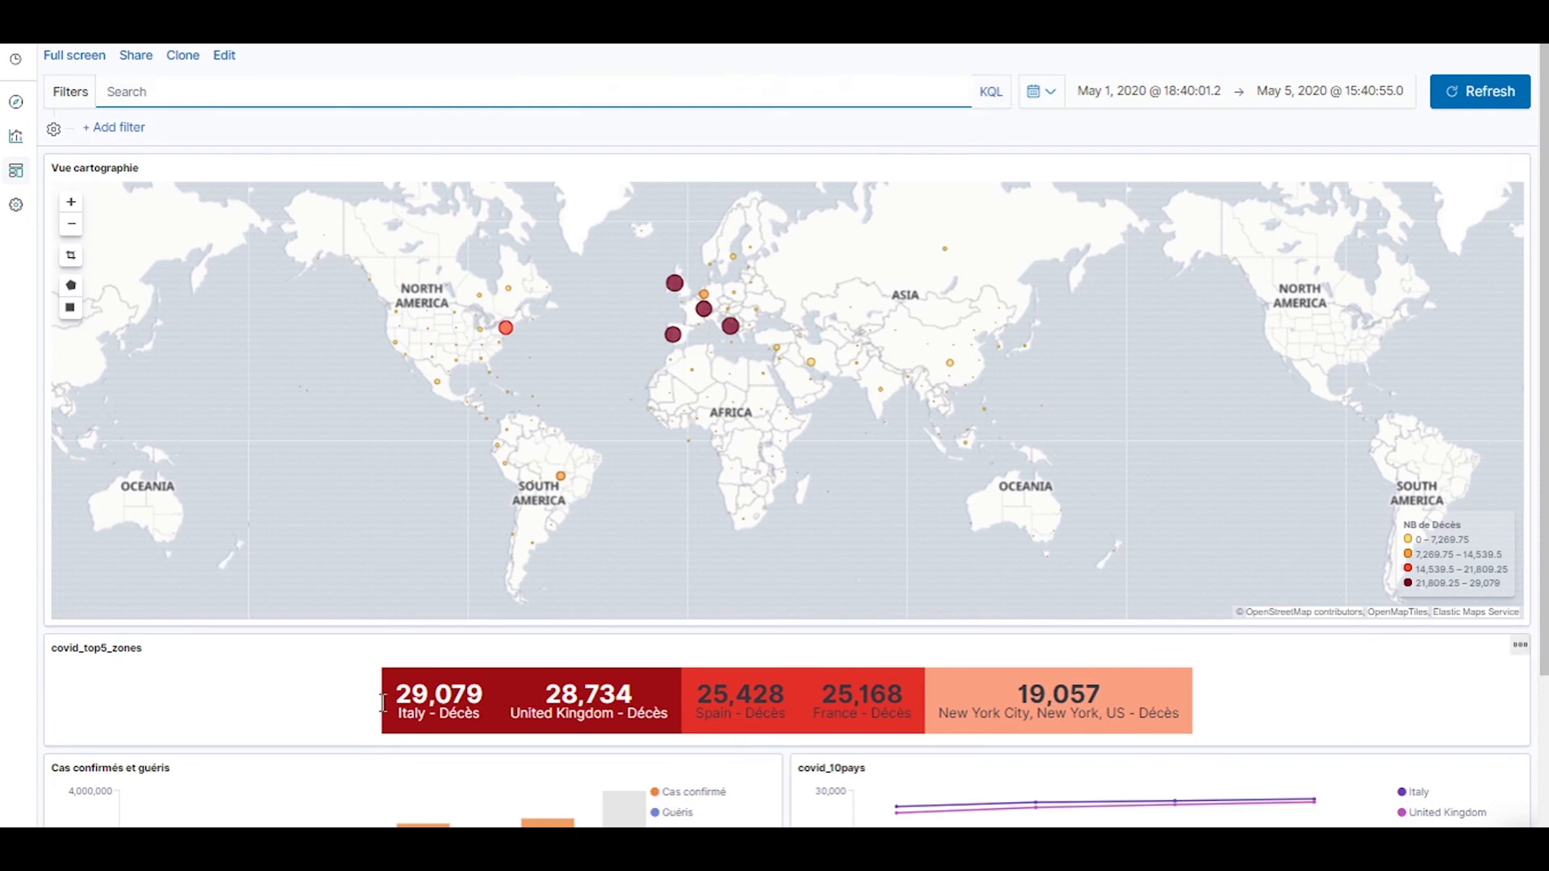
left_click(71, 285)
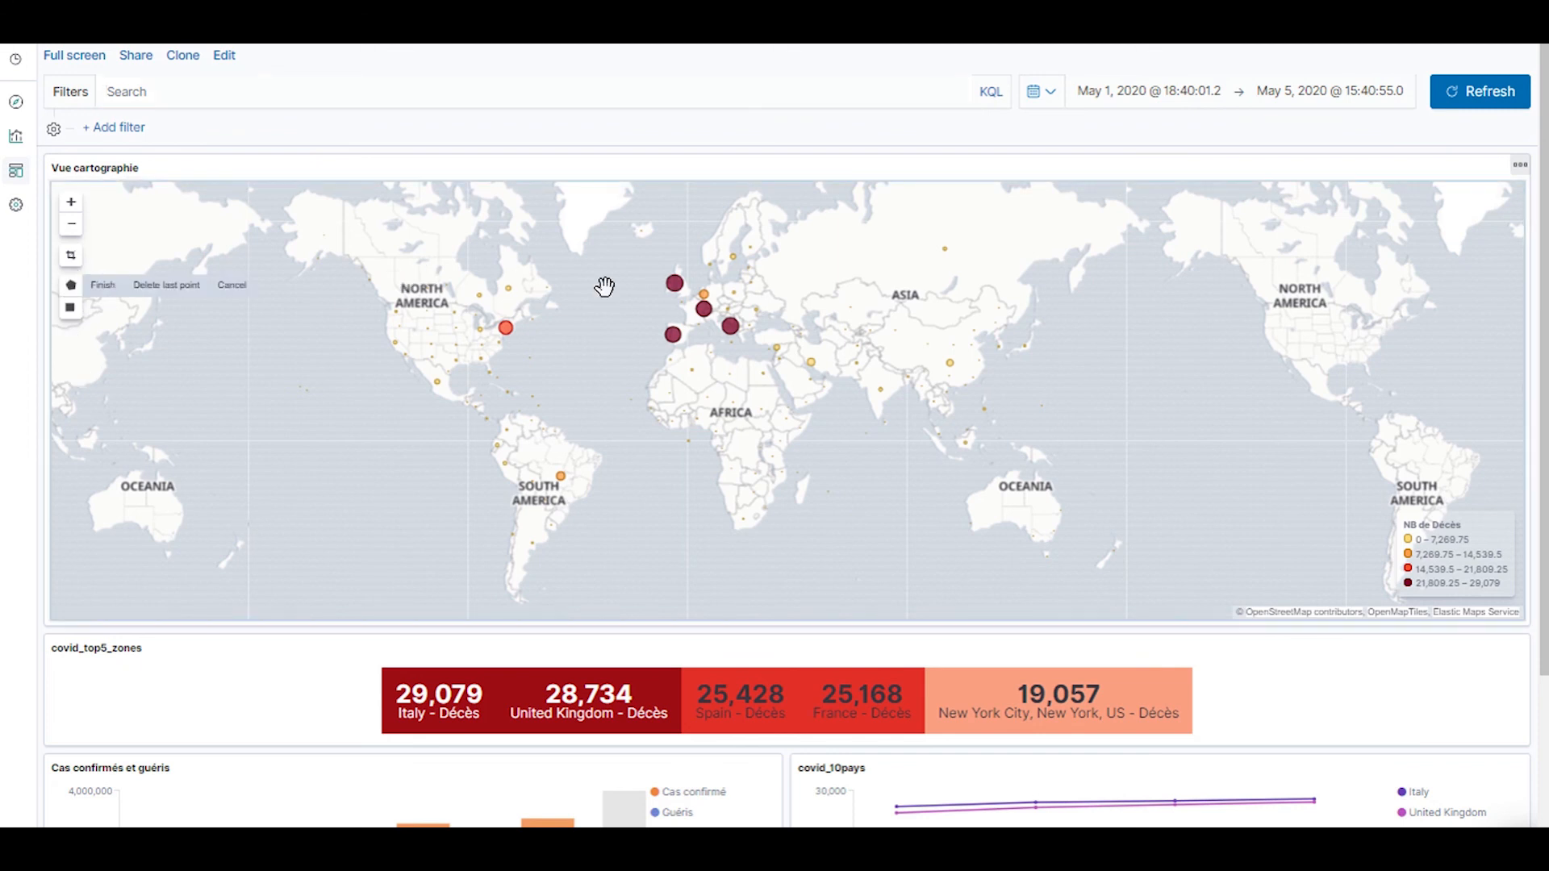
left_click(656, 251)
left_click(727, 230)
left_click(785, 240)
left_click(761, 315)
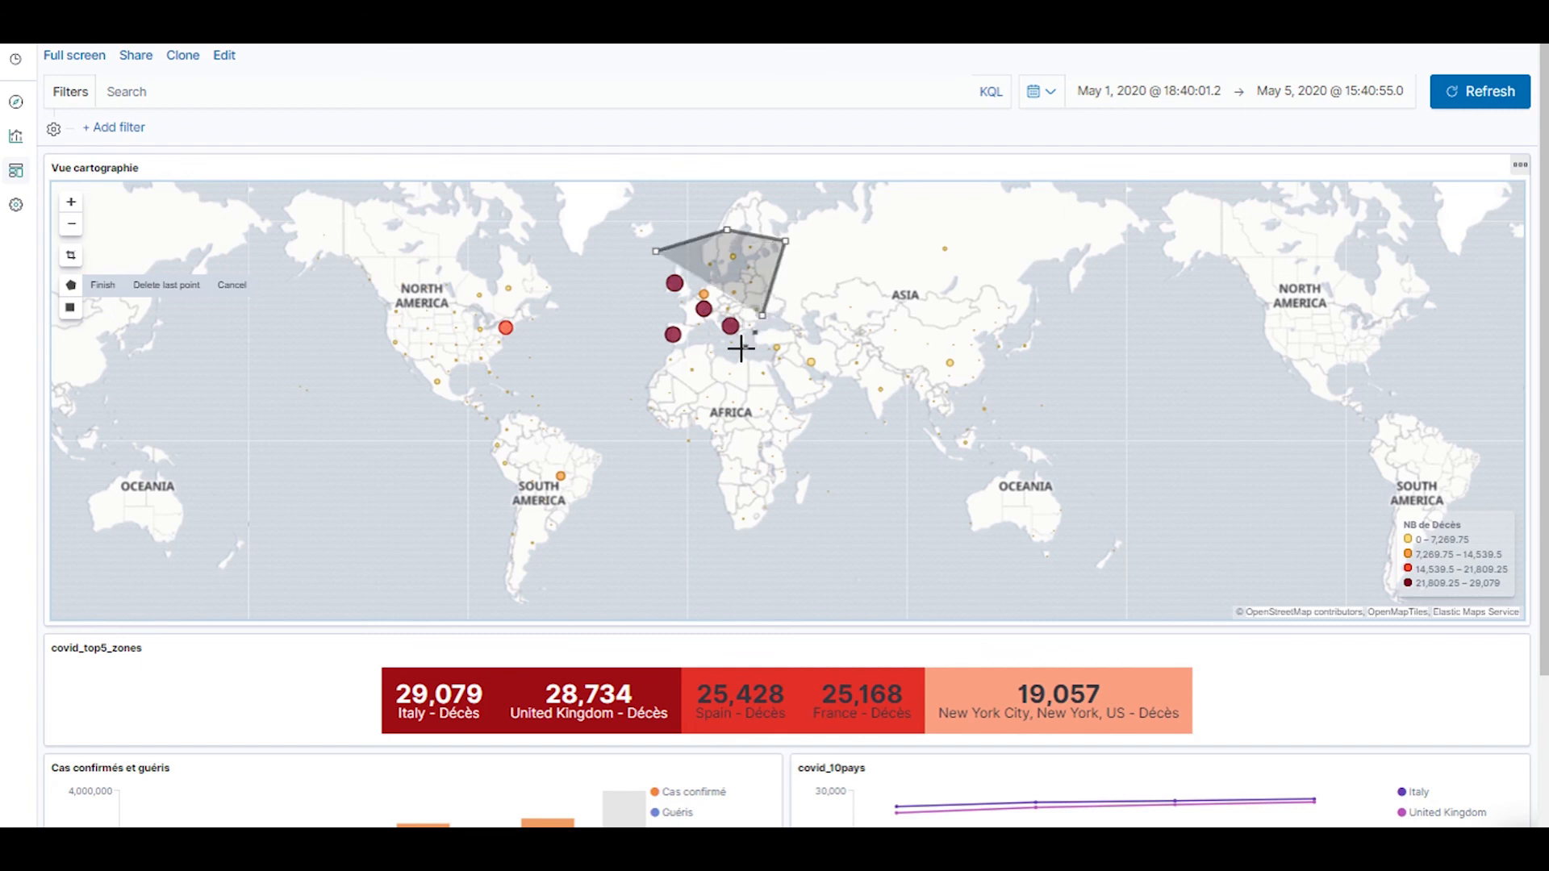
left_click(741, 348)
left_click(710, 340)
left_click(673, 344)
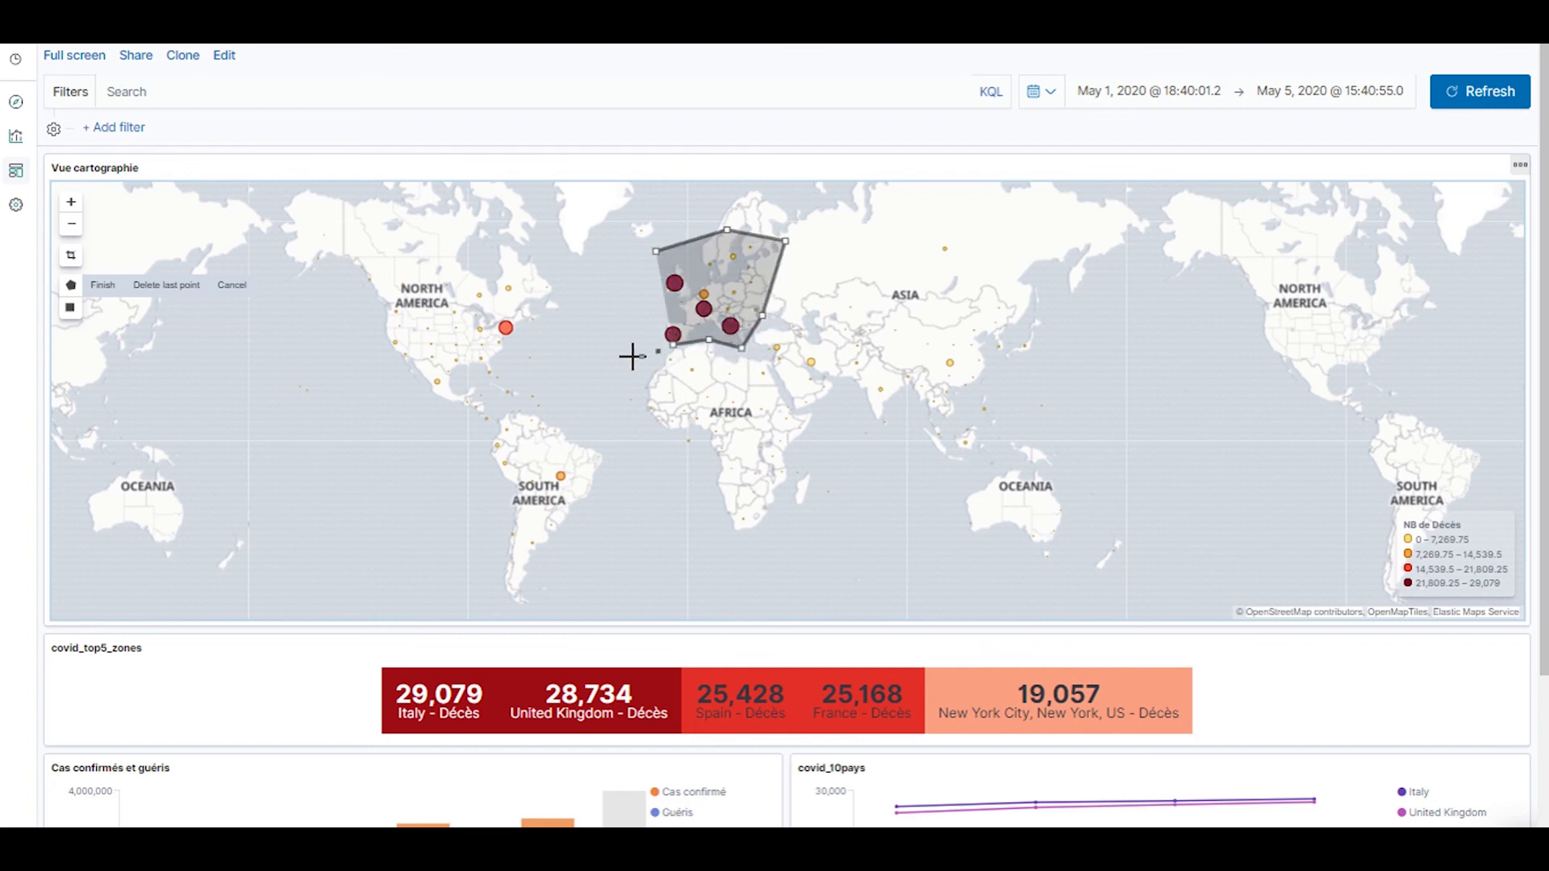
left_click(655, 252)
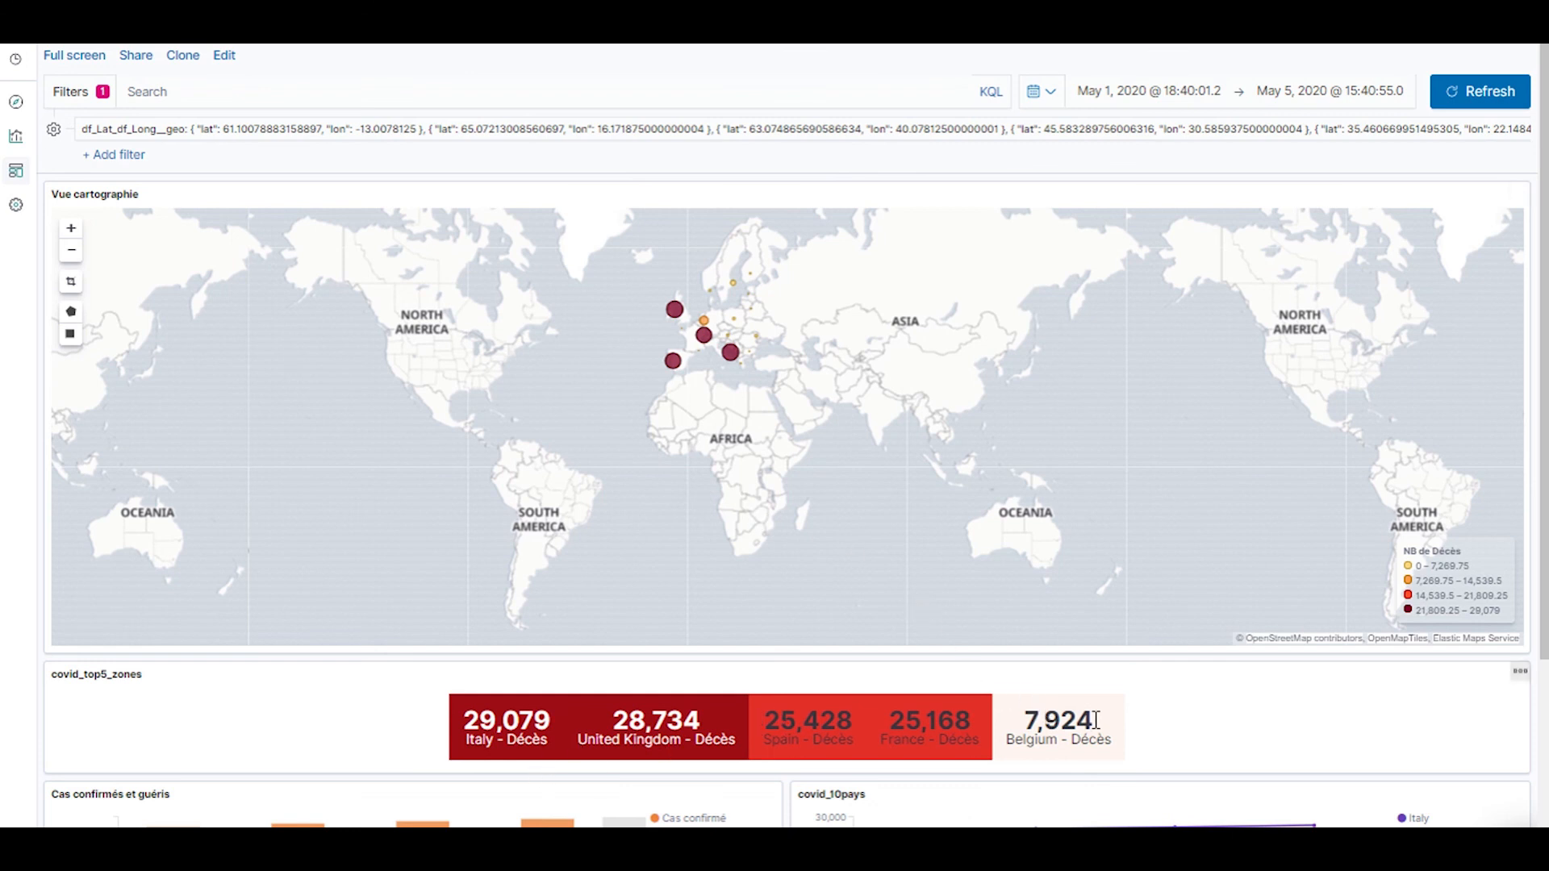
Fit the map to the filtered European data and examine the series in the Cas confirmés et guéris chart
left_click(73, 287)
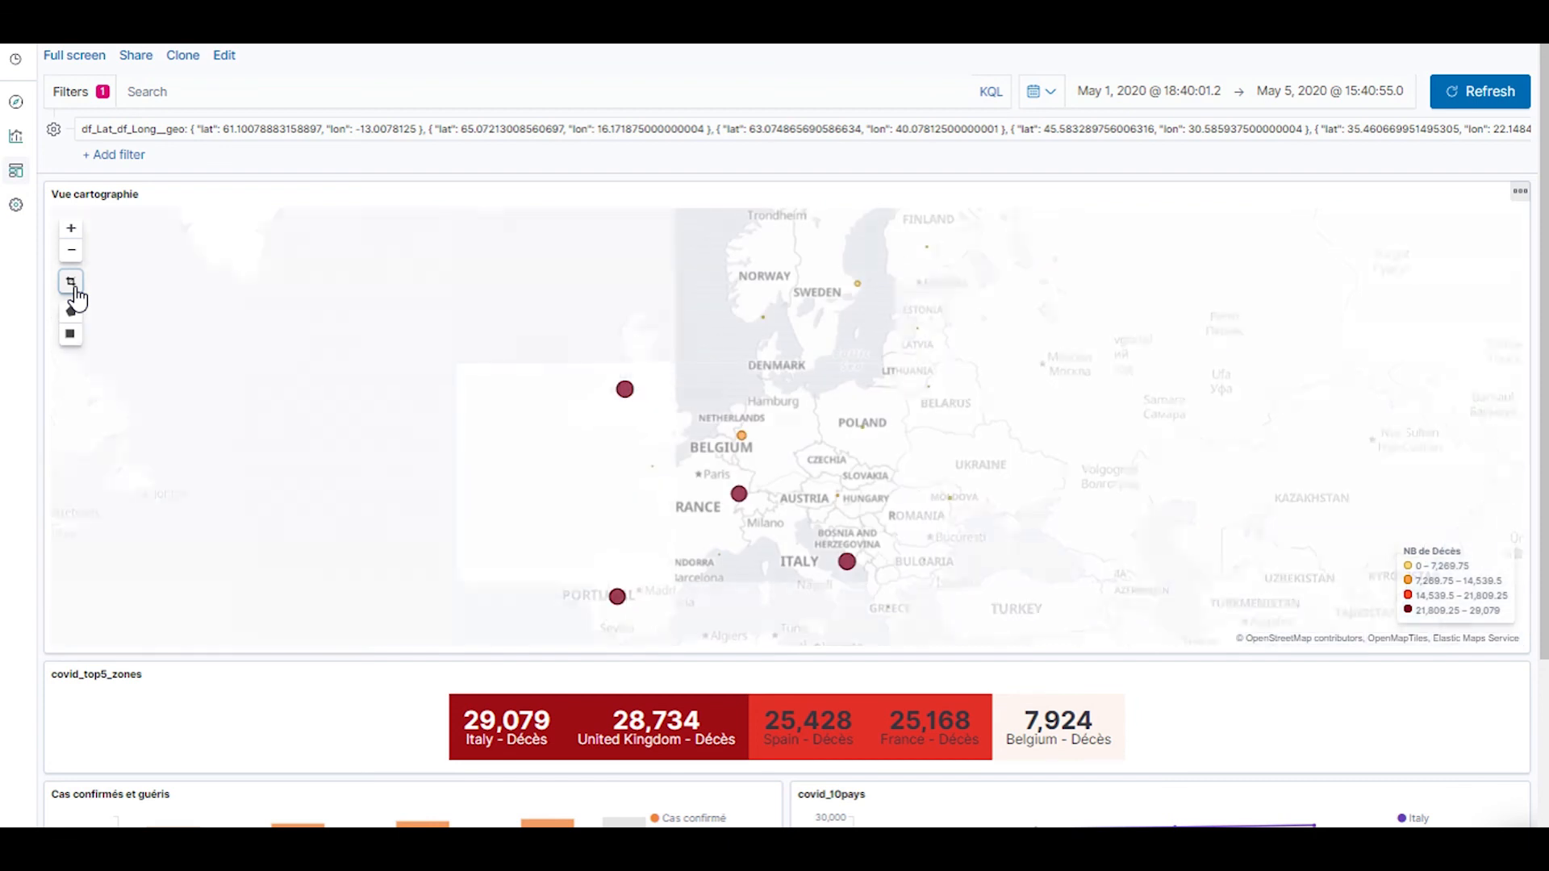
scroll(1383, 439, "down", 3)
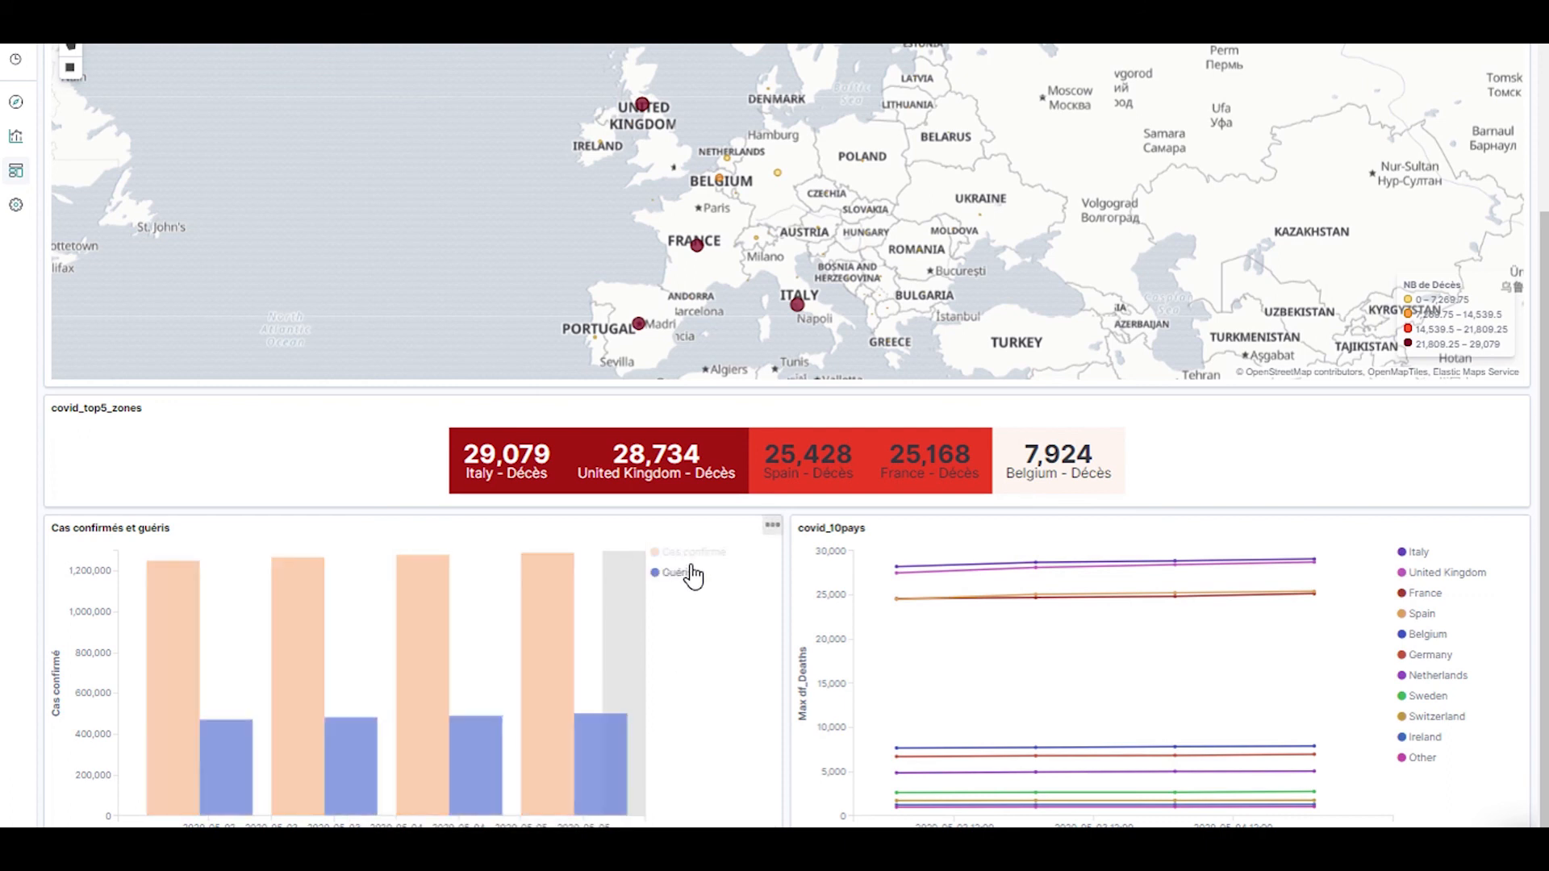
mouse_move(565, 572)
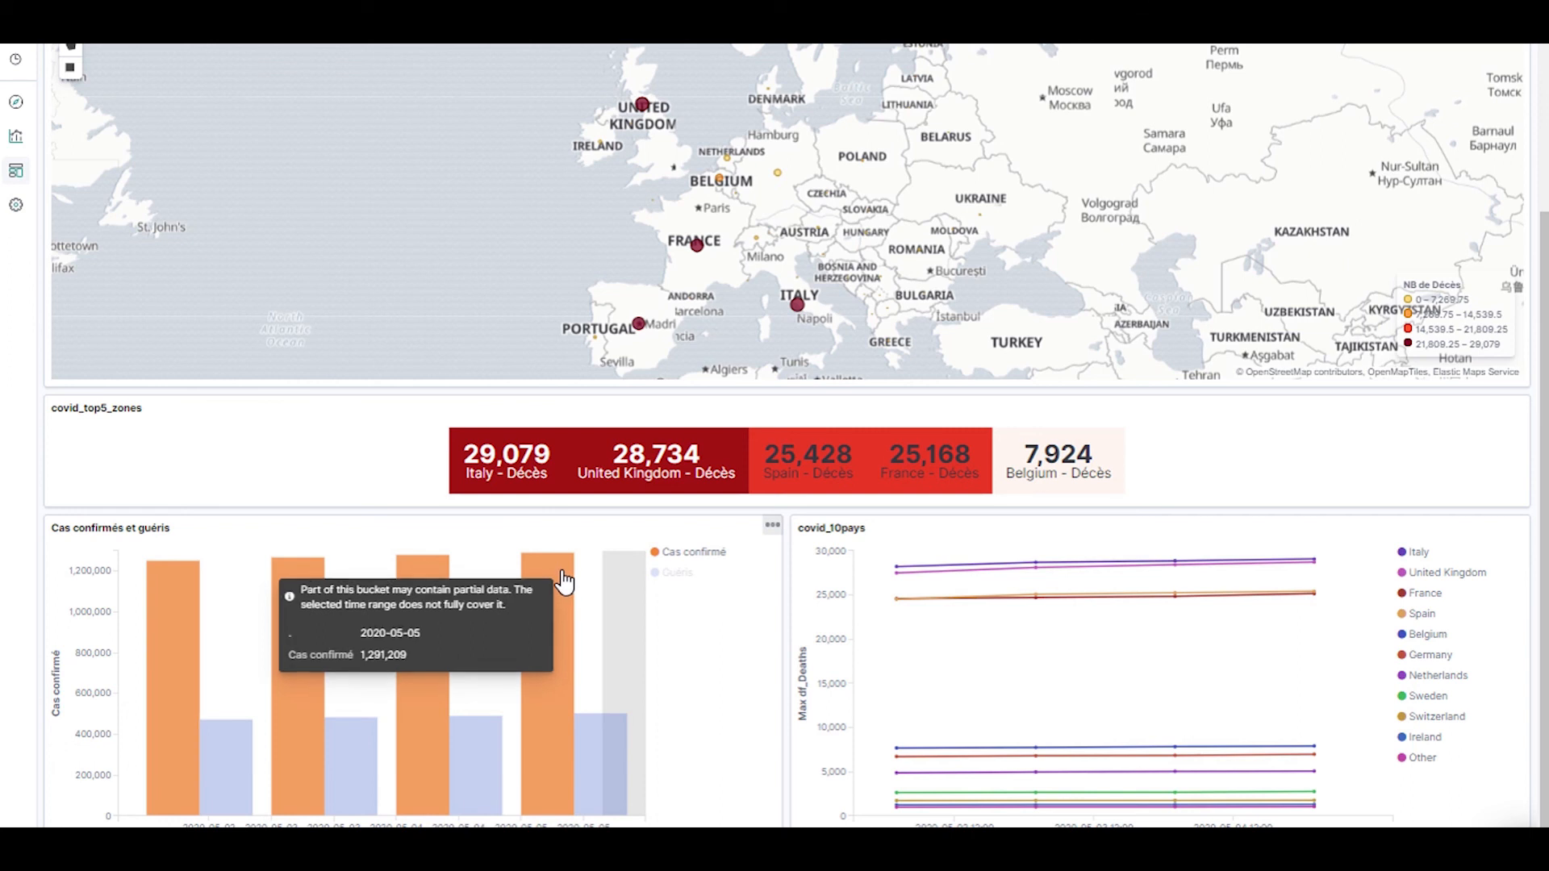
mouse_move(601, 756)
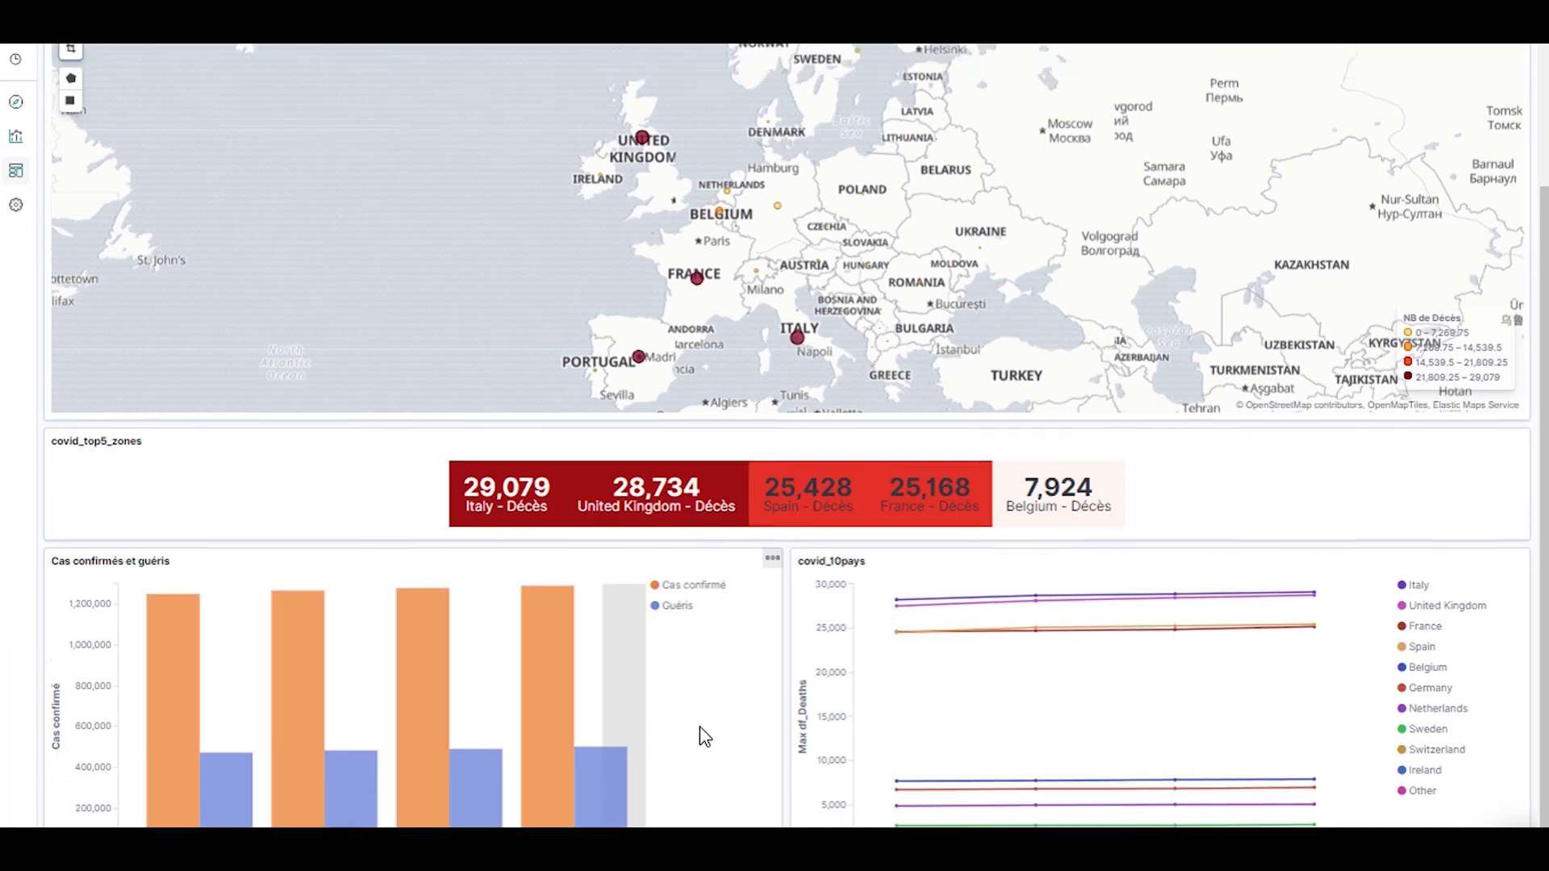
scroll(699, 734, "up", 4)
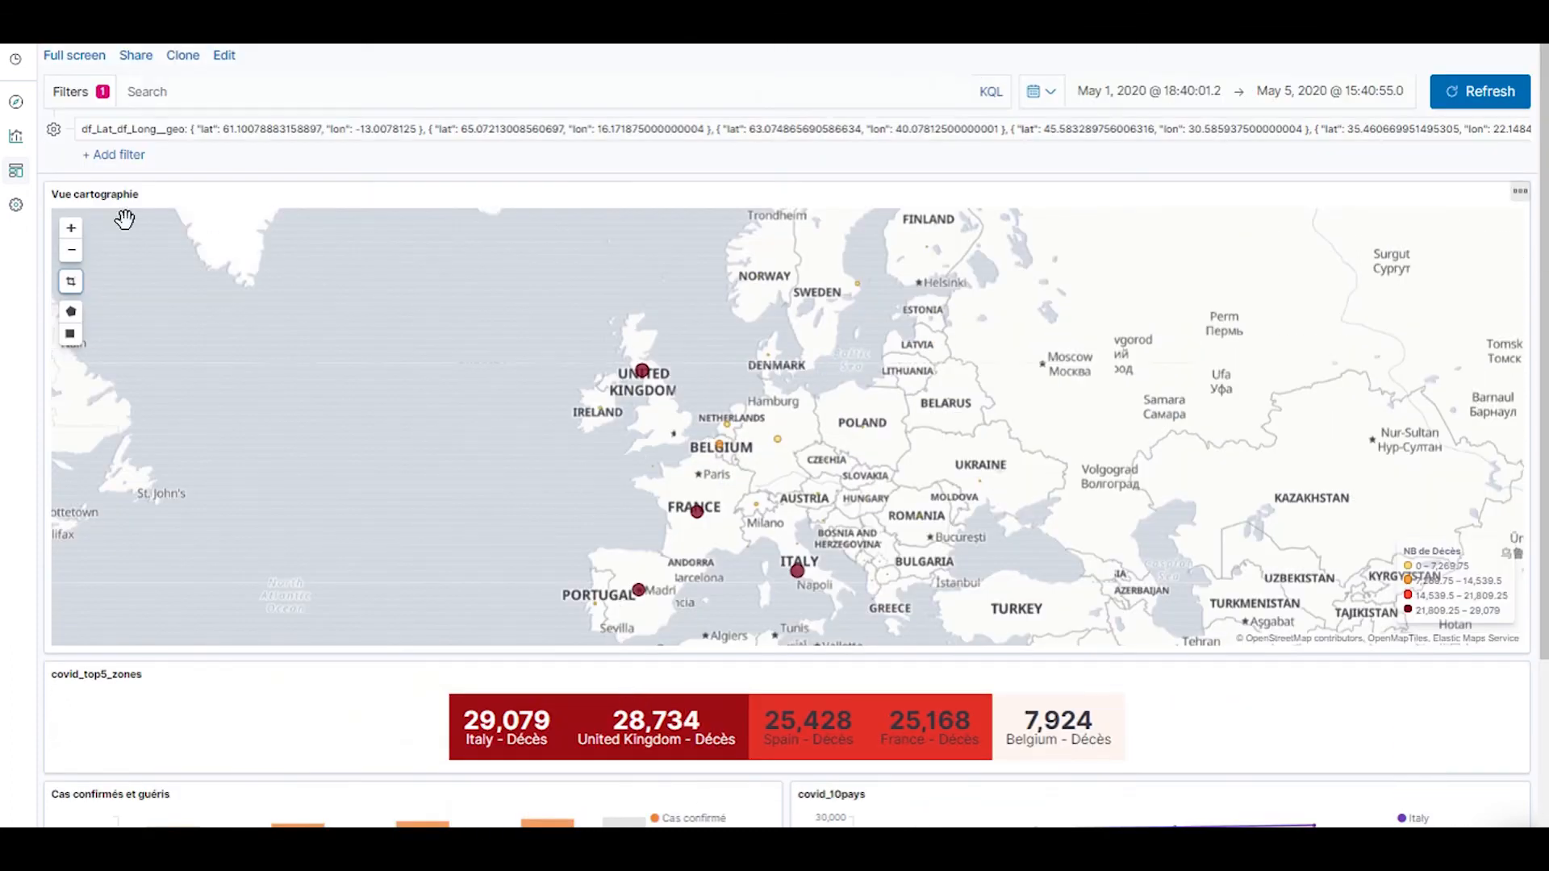
Invert the inclusion of the geographic filter to exclude Europe and fit the map to the remaining data
left_click(54, 132)
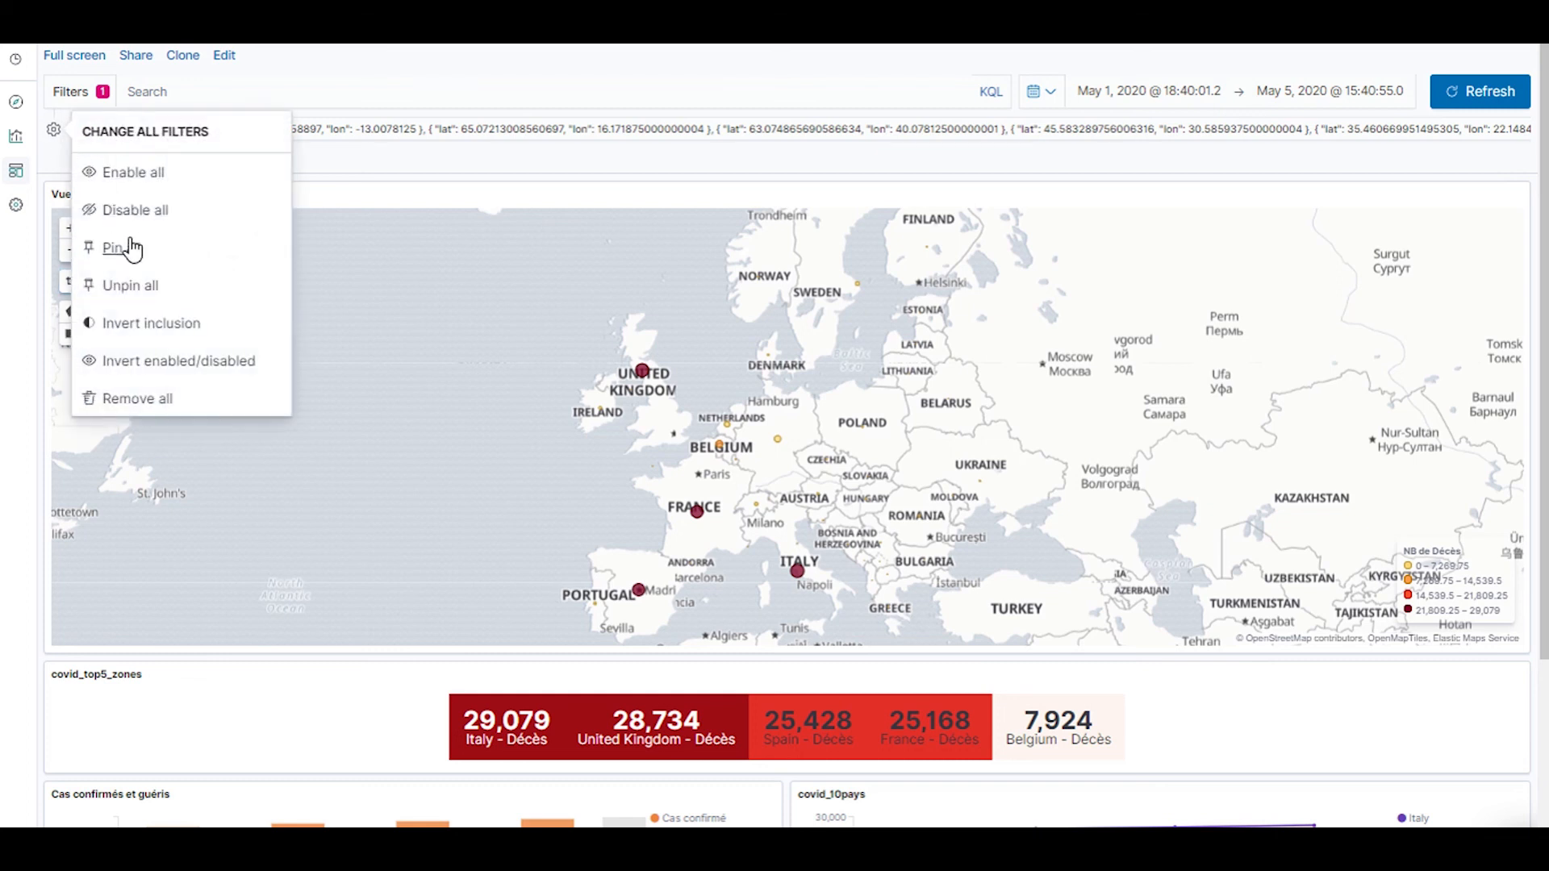
left_click(150, 326)
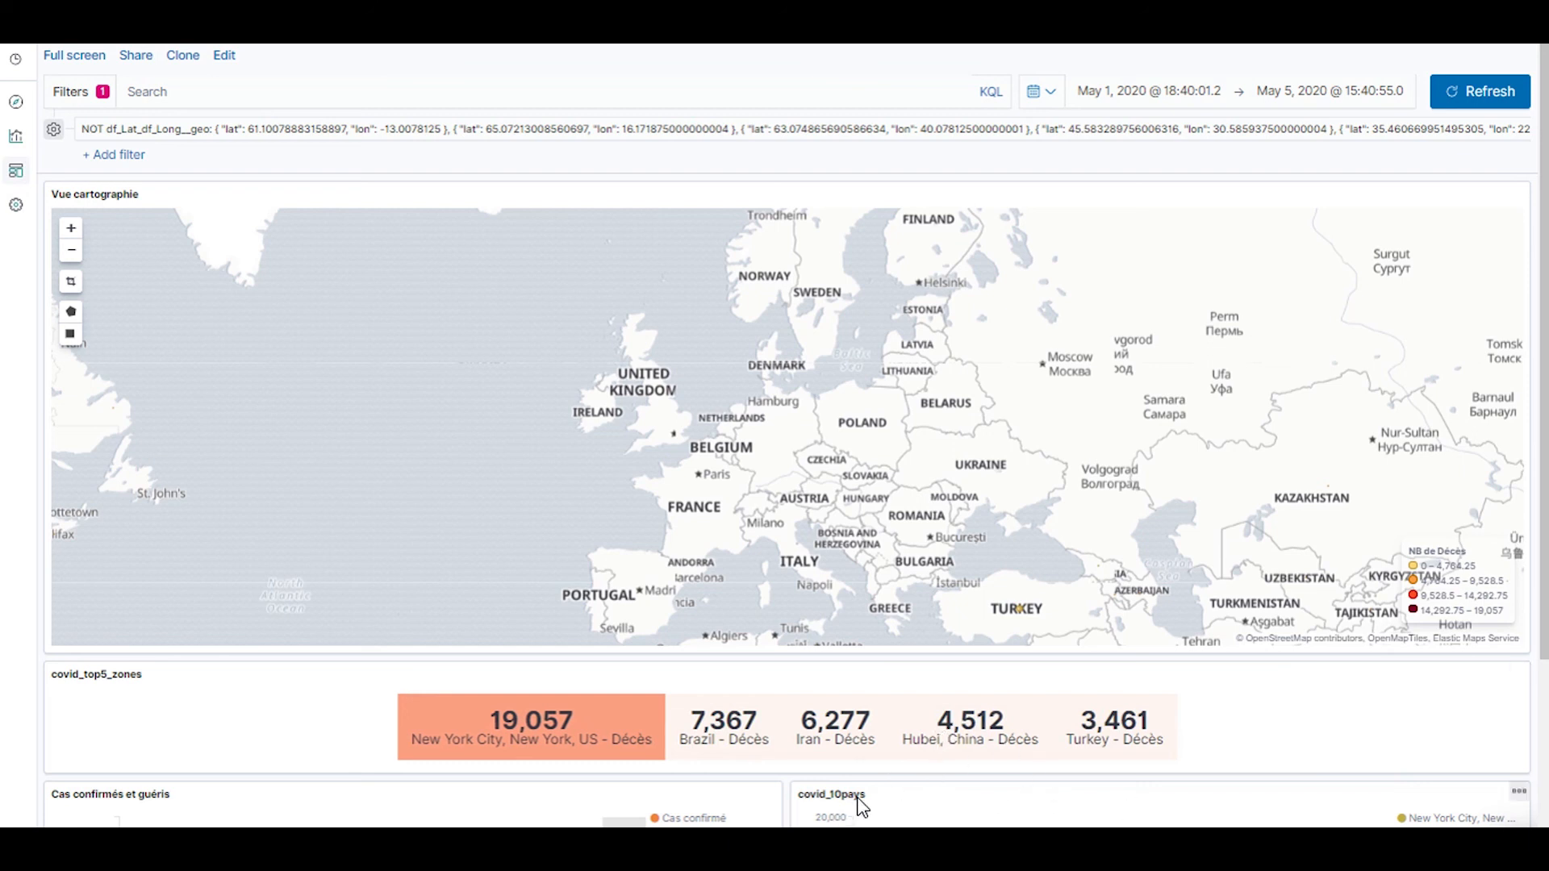
left_click(72, 282)
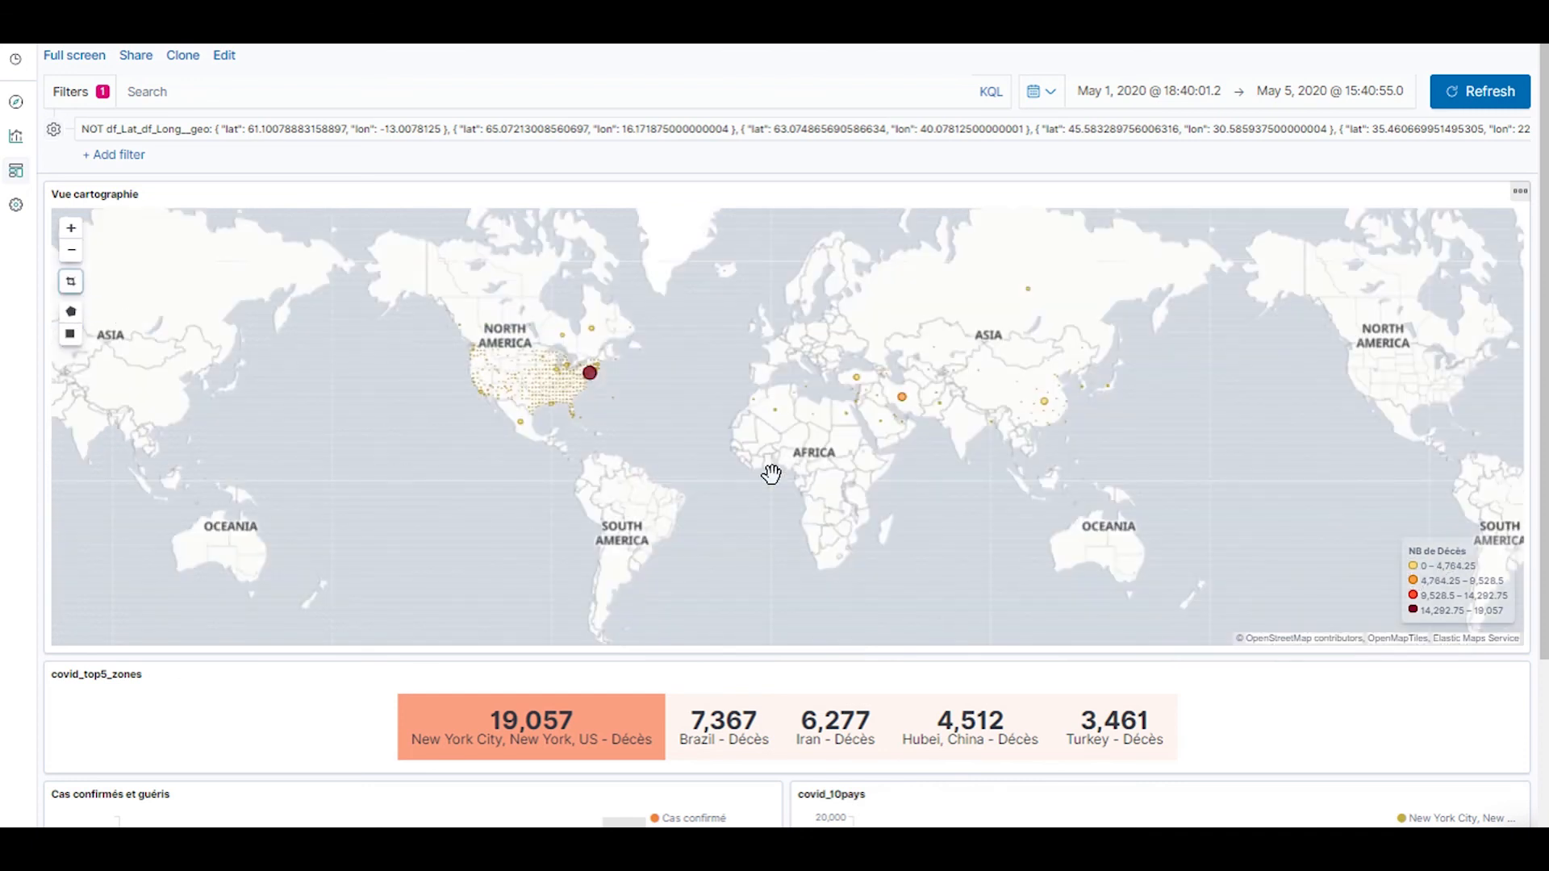
Examine the map closer and at world scale, along with the lower panels, for the zones outside Europe
left_click(71, 228)
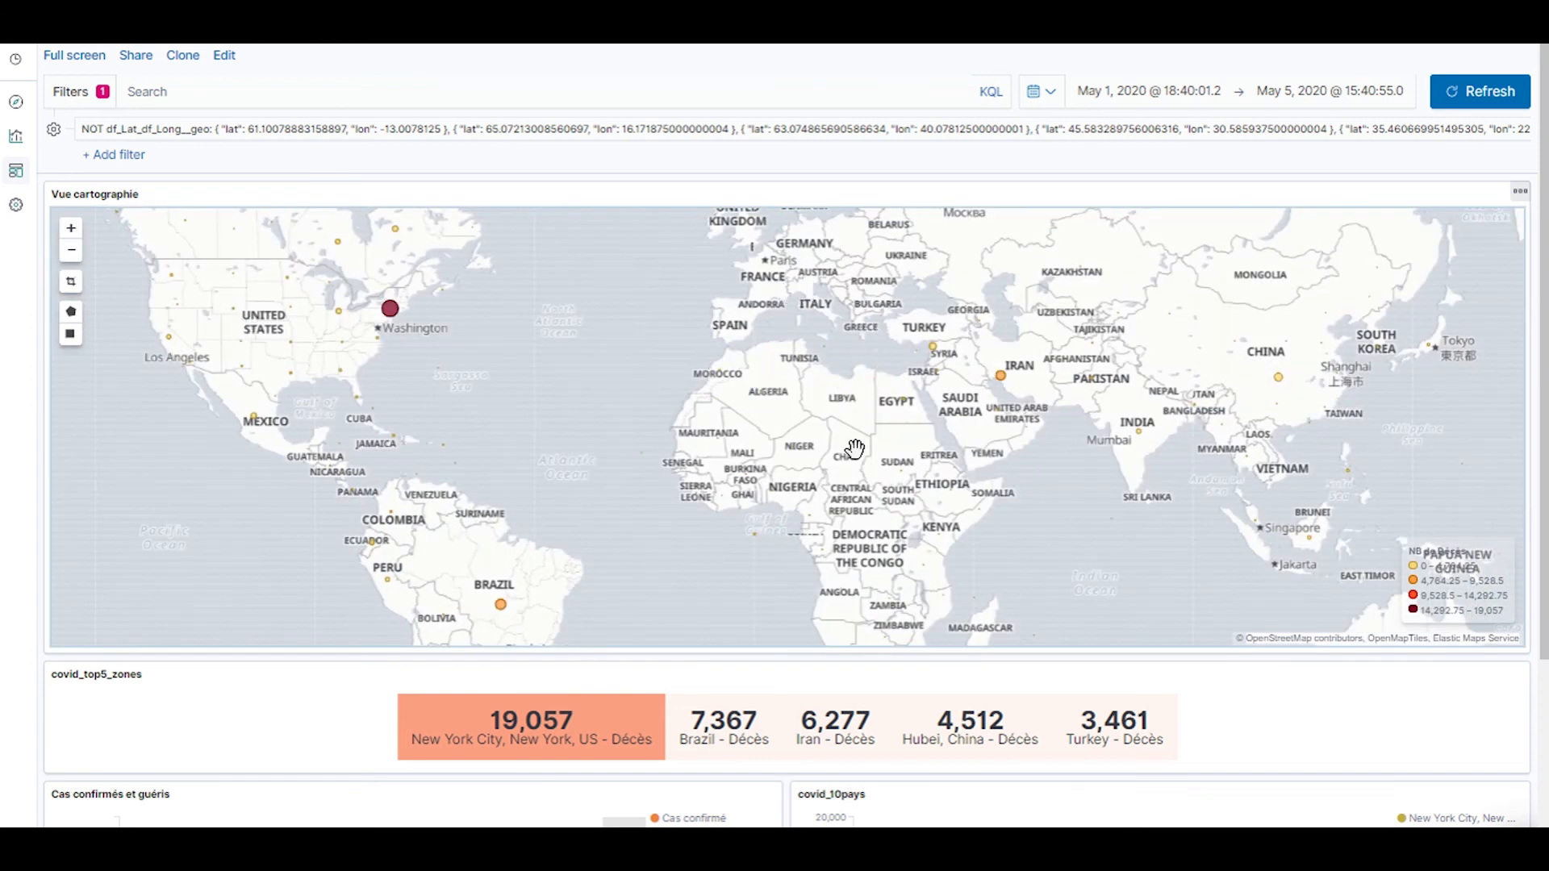
scroll(1022, 510, "down", 2)
scroll(1026, 514, "up", 2)
scroll(940, 476, "down", 3)
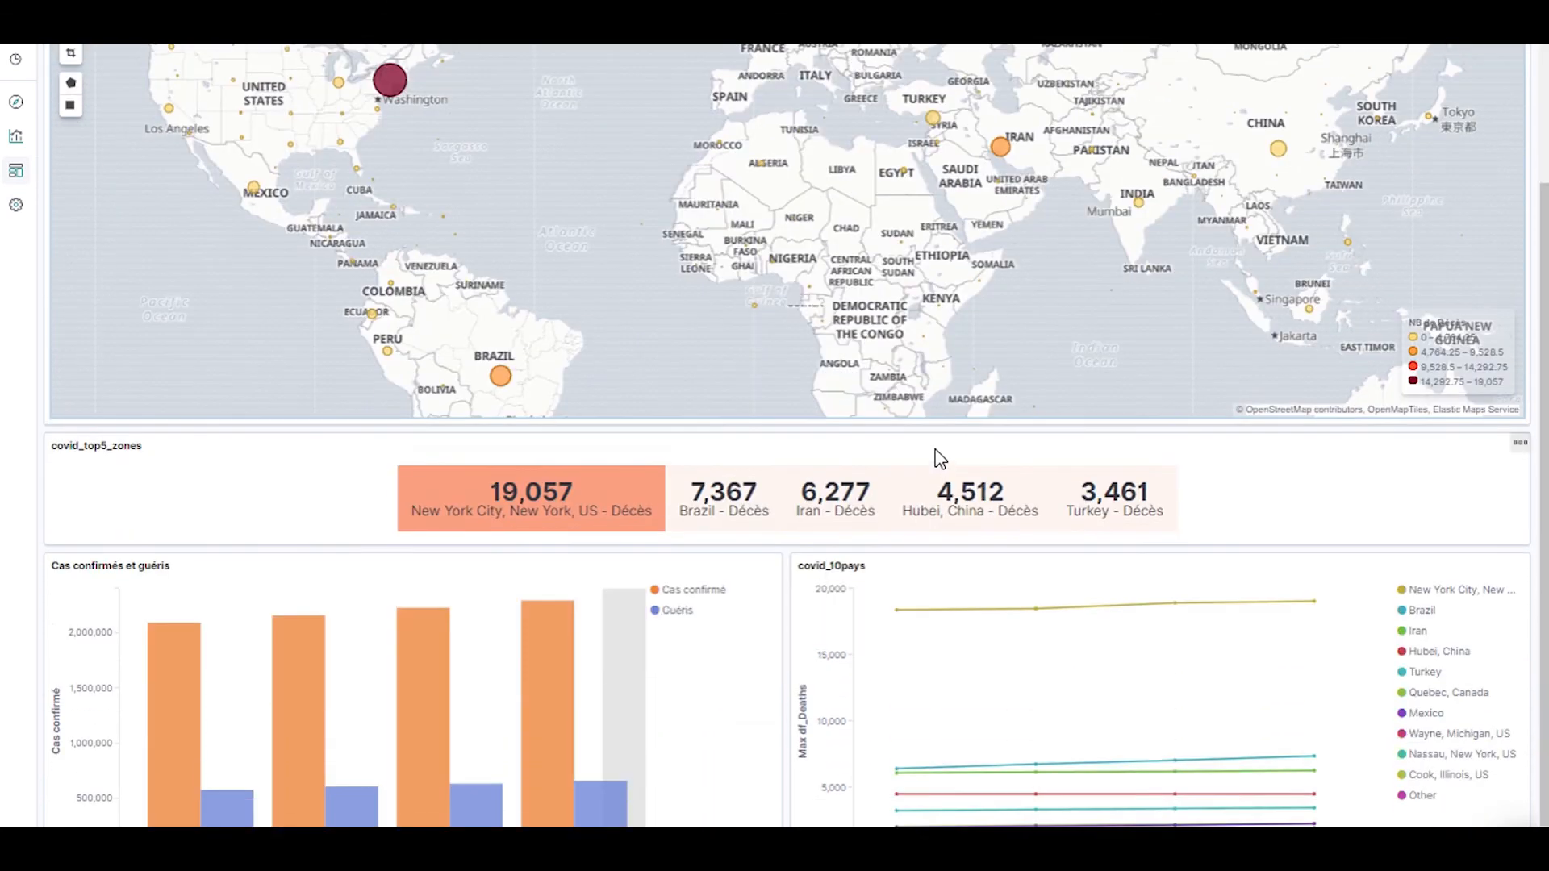
scroll(1041, 484, "up", 3)
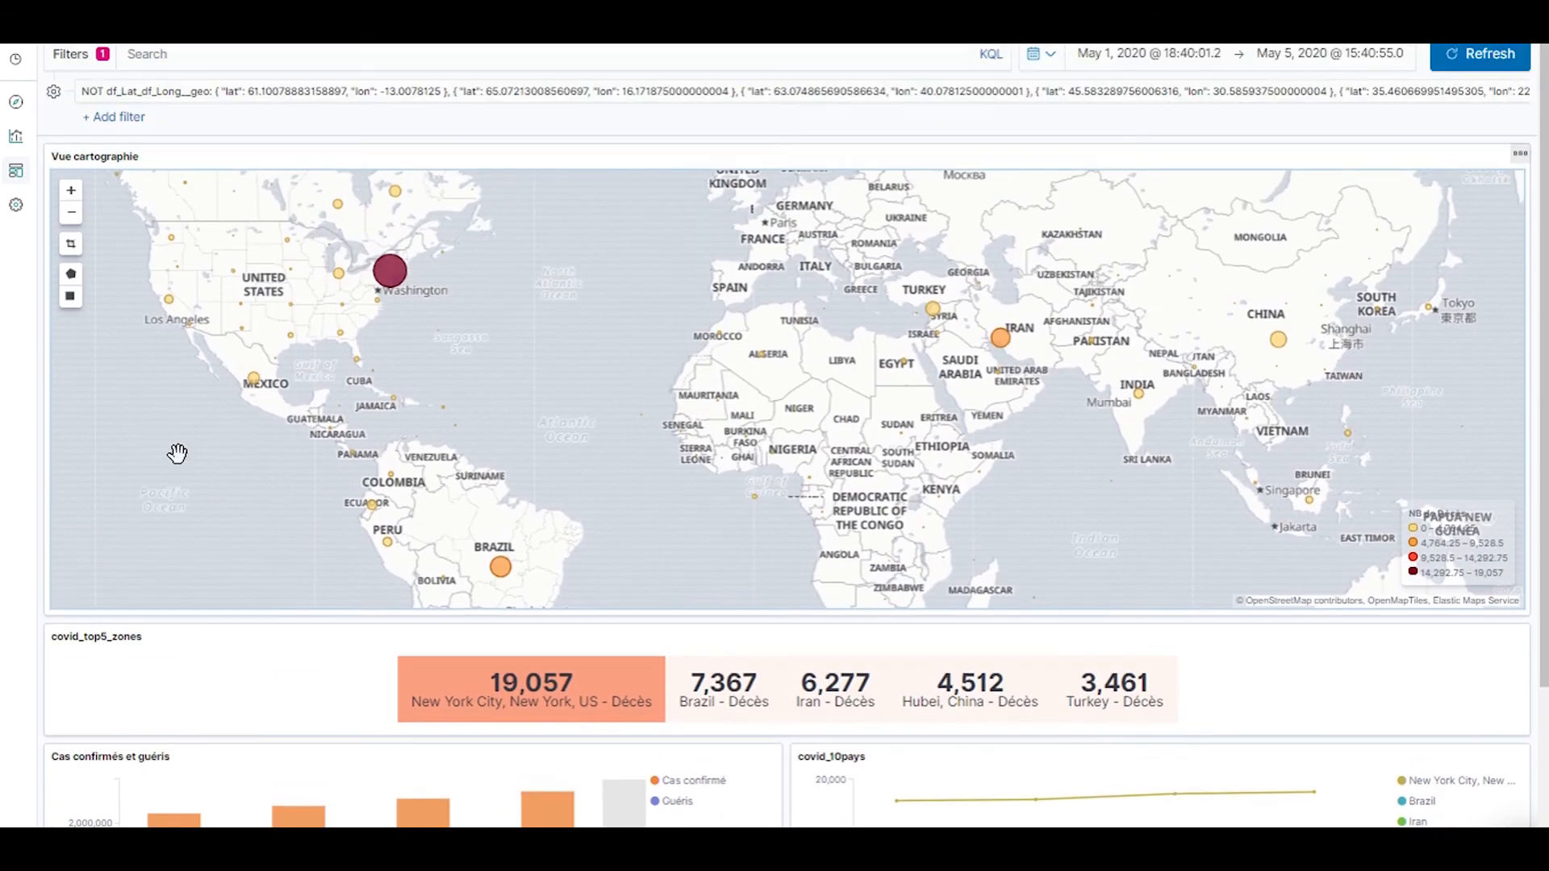
left_click(72, 213)
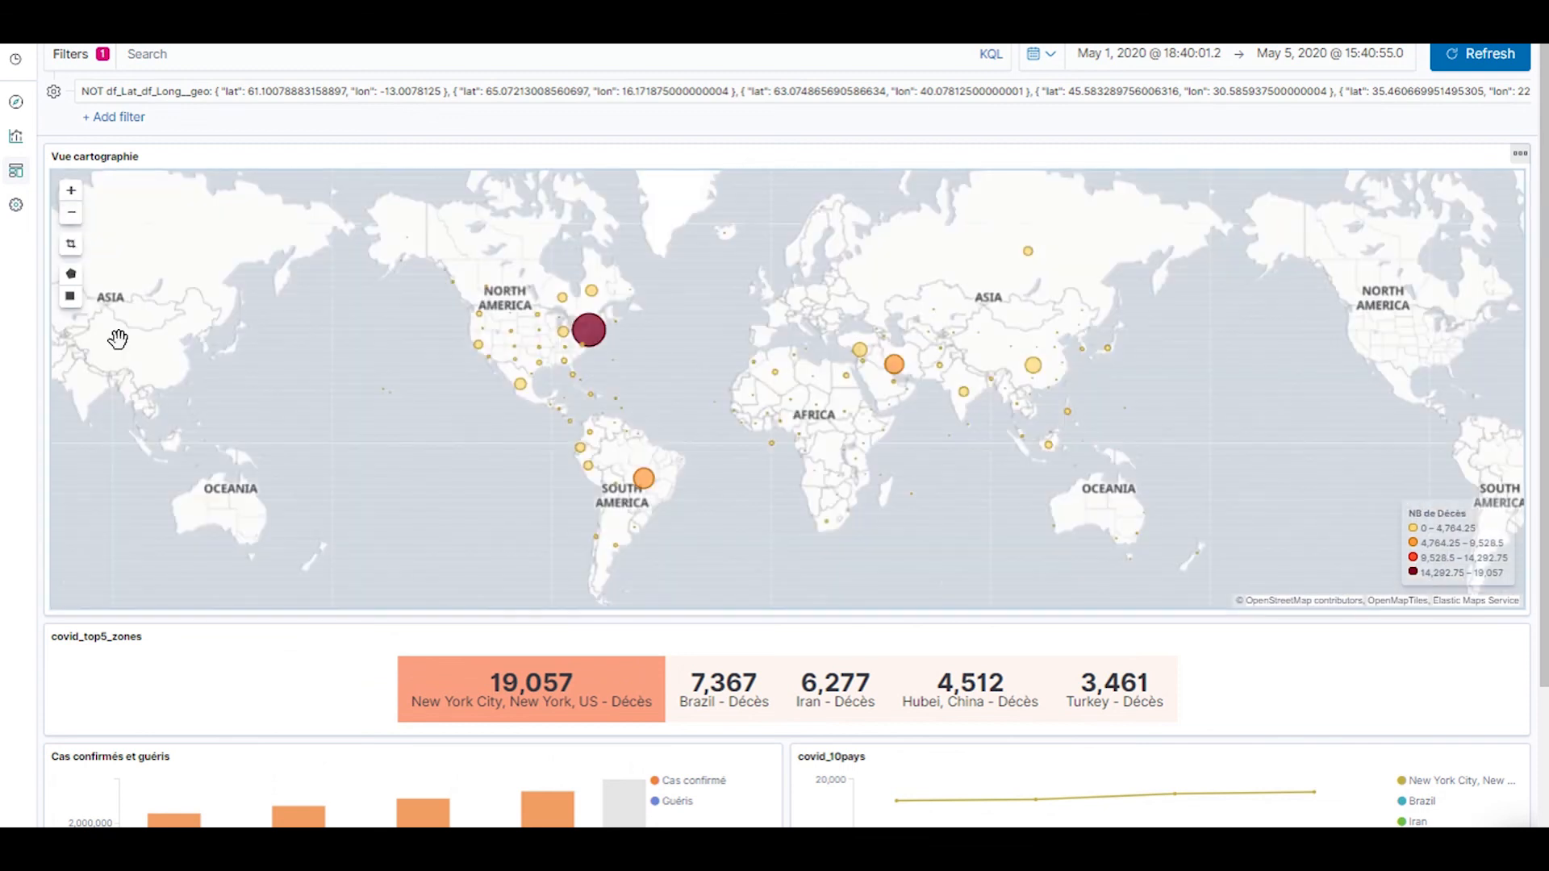
Filter the dashboard by a rectangle drawn around South America on the Vue cartographie map and fit the map to the filtered data
left_click(70, 296)
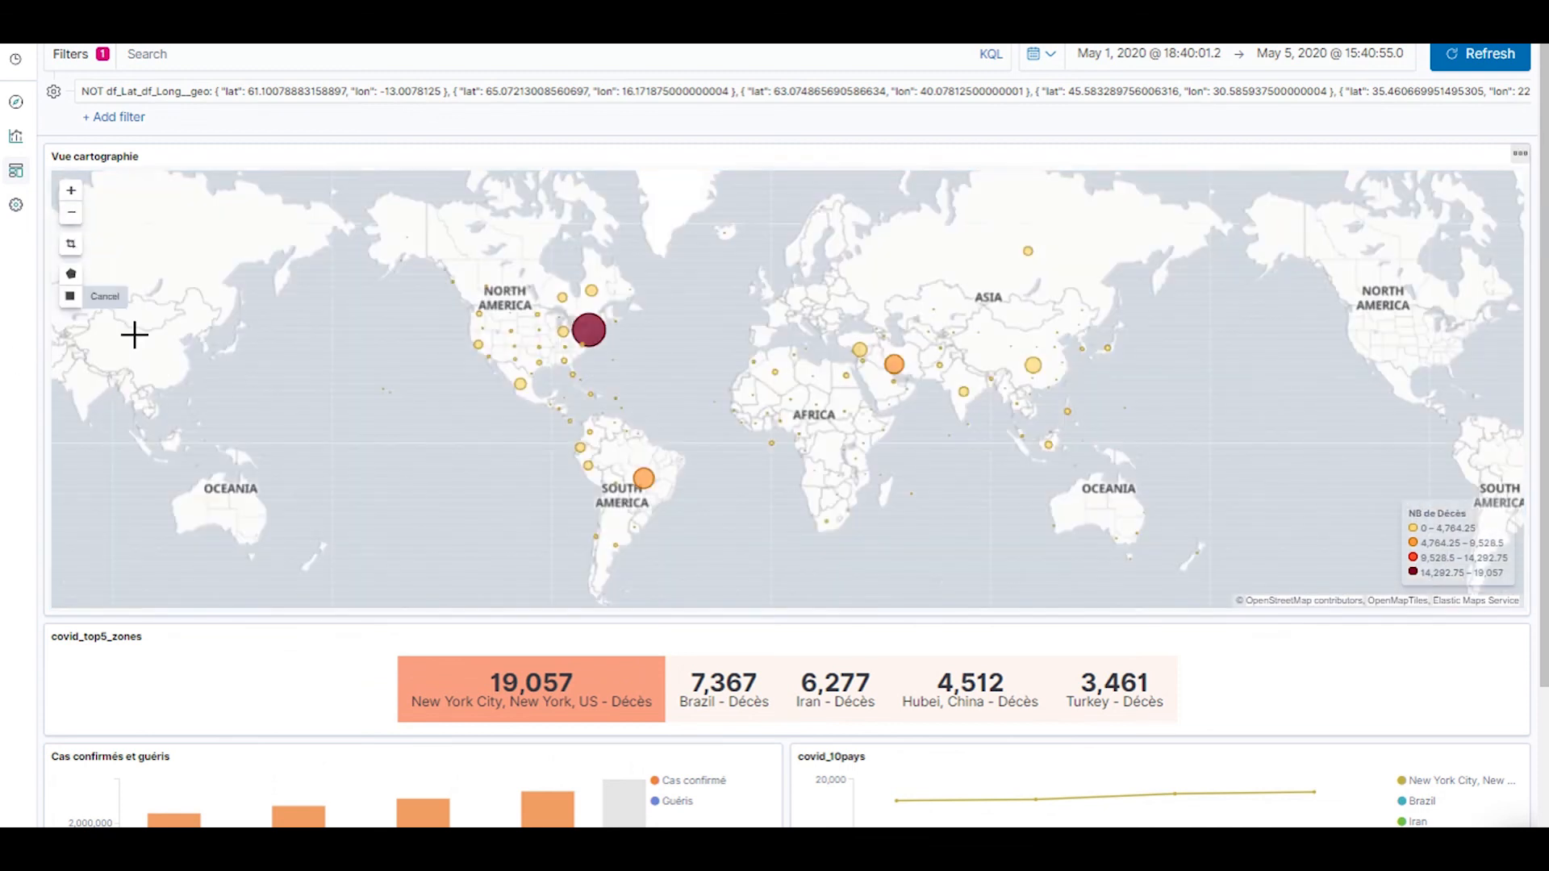
left_click_drag(539, 385, 704, 599)
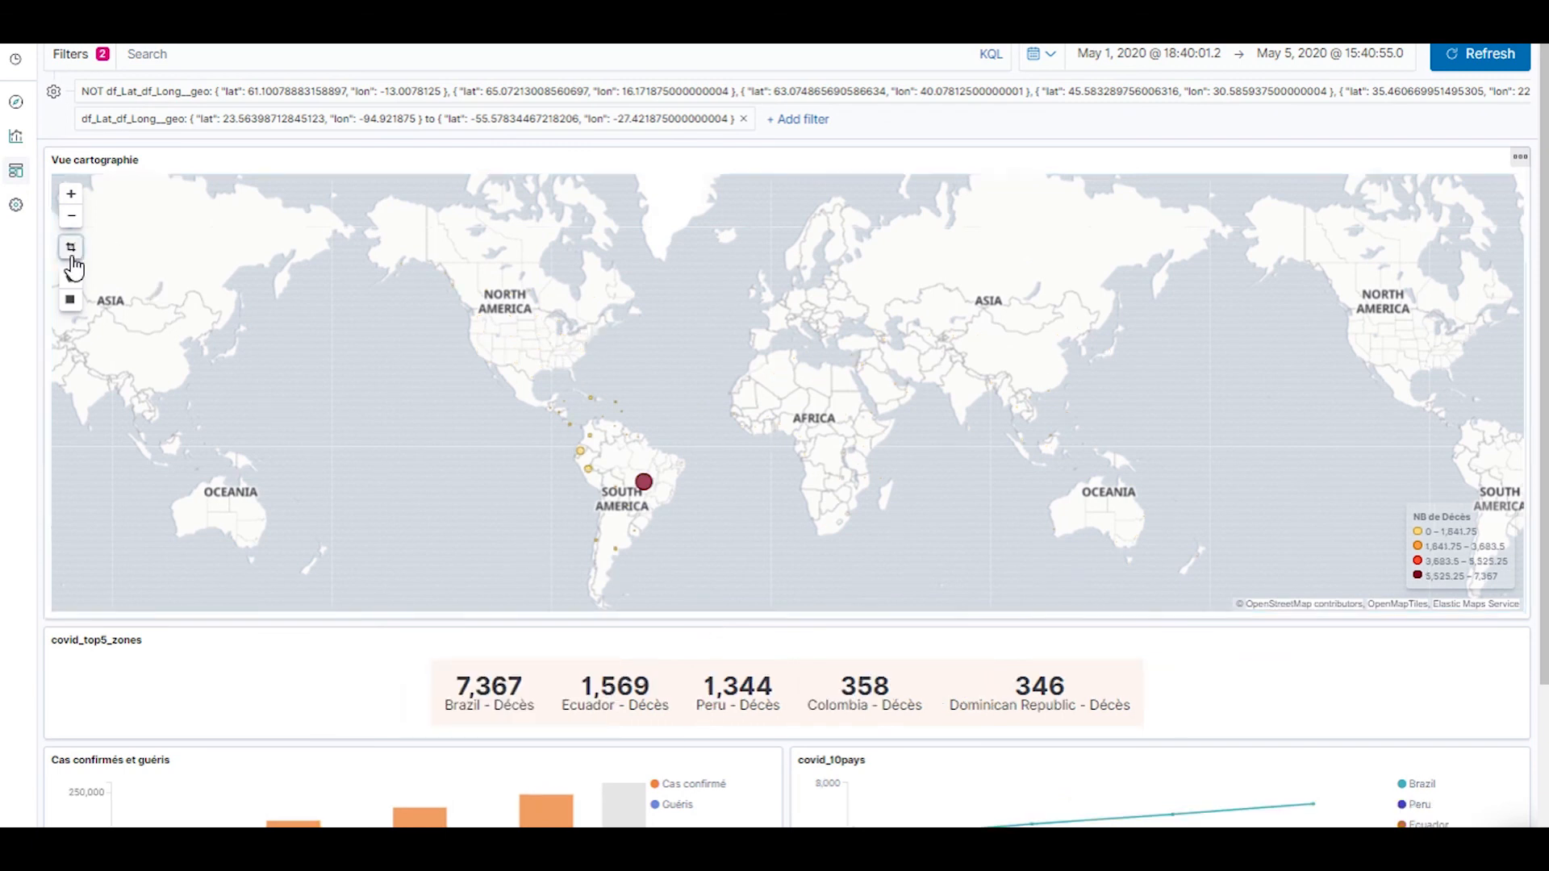
left_click(70, 252)
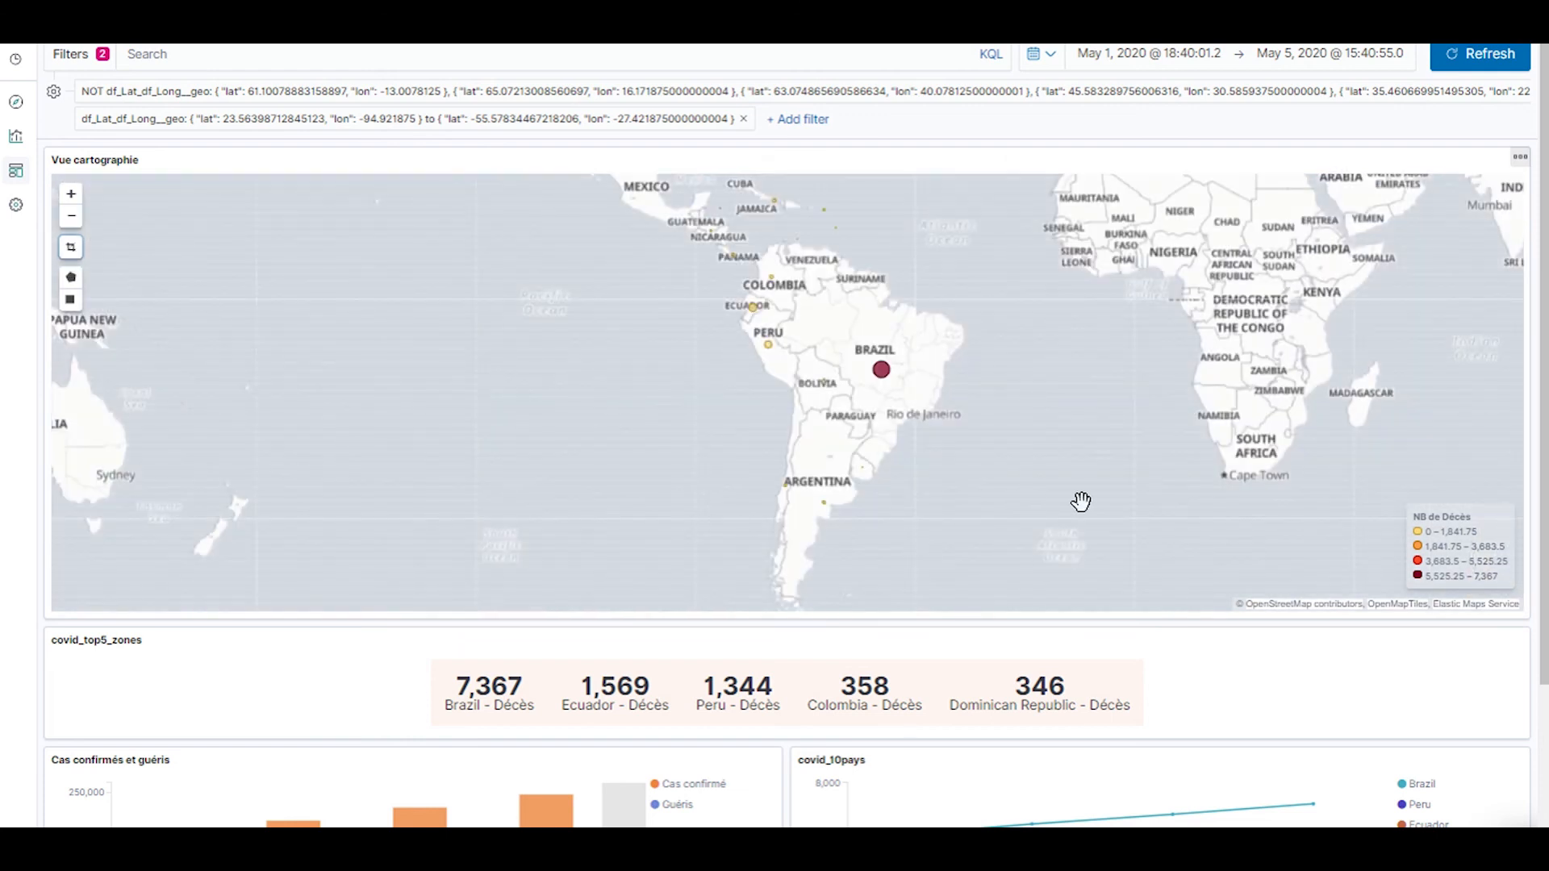
Examine the covid_top5_zones, Cas confirmés et guéris and covid_10pays panels for the South American selection
scroll(1117, 522, "down", 3)
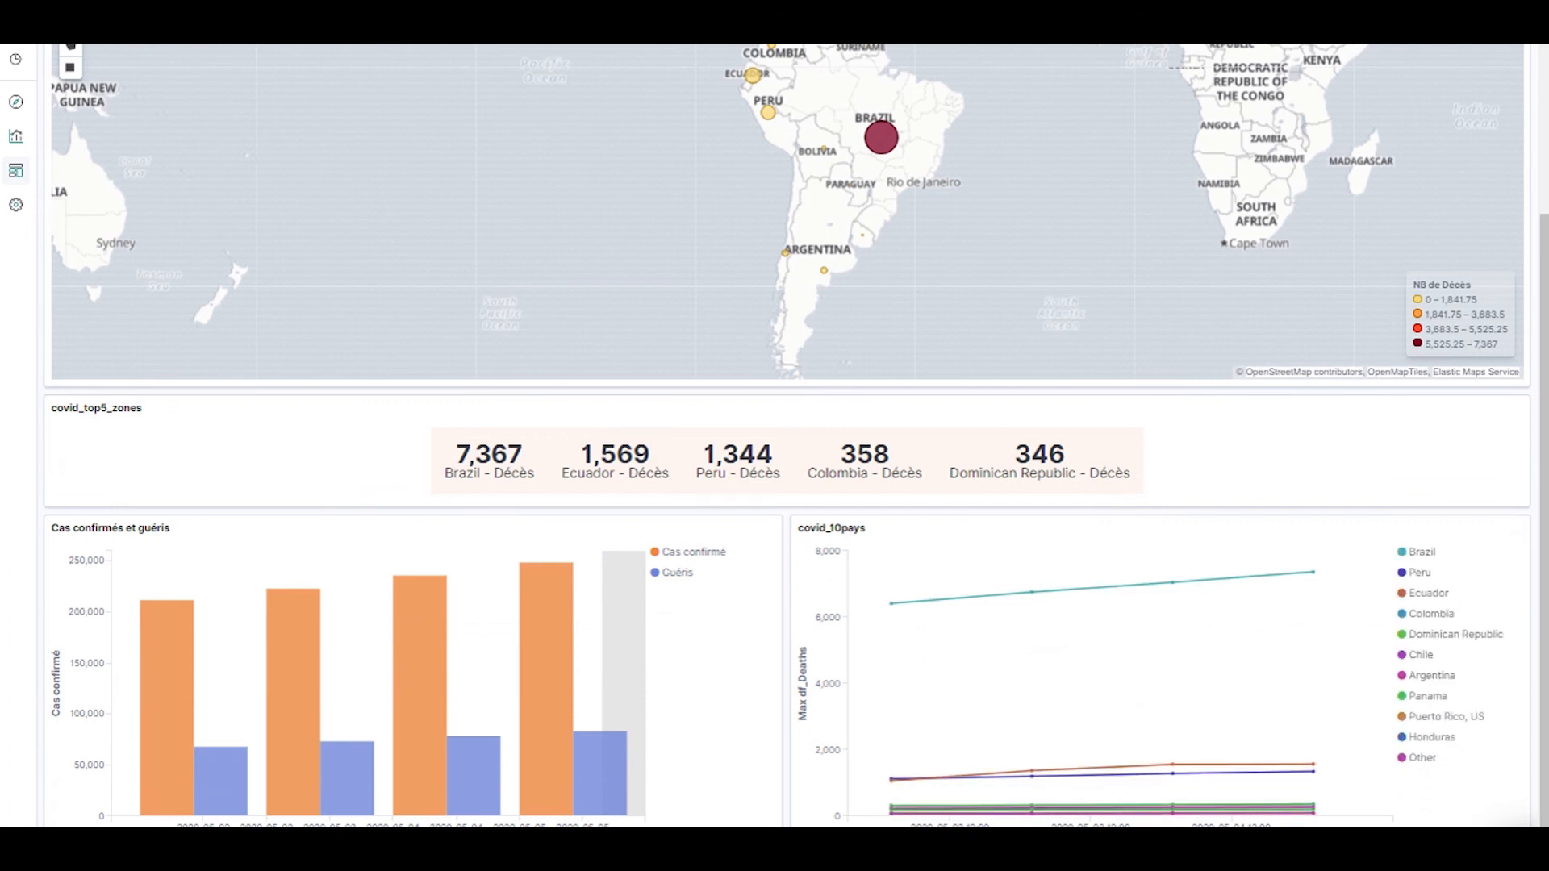
scroll(1535, 575, "up", 1)
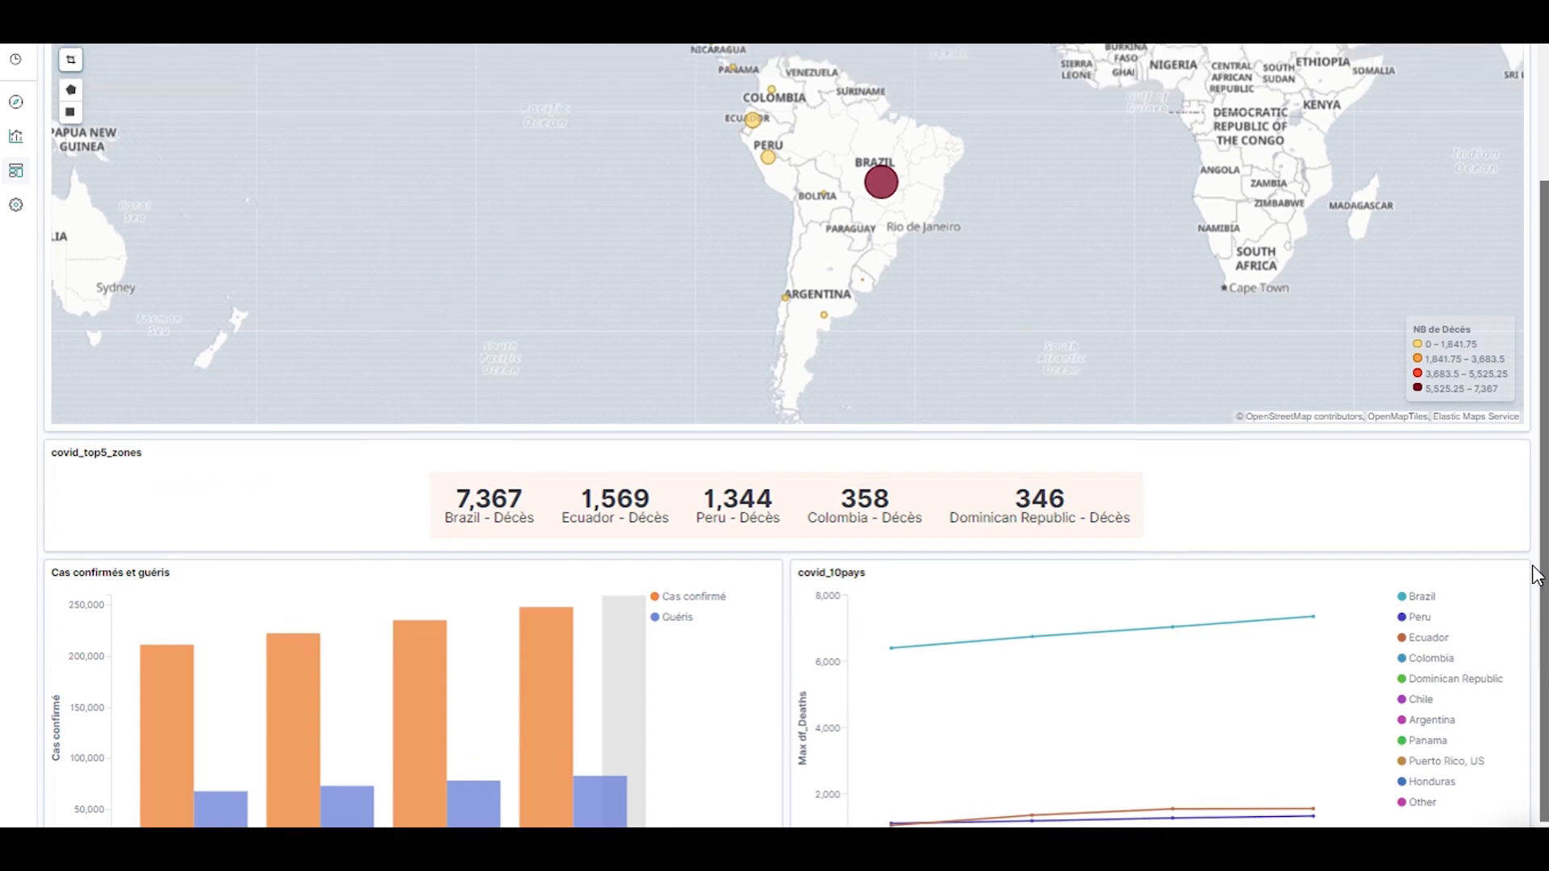
scroll(1536, 575, "up", 5)
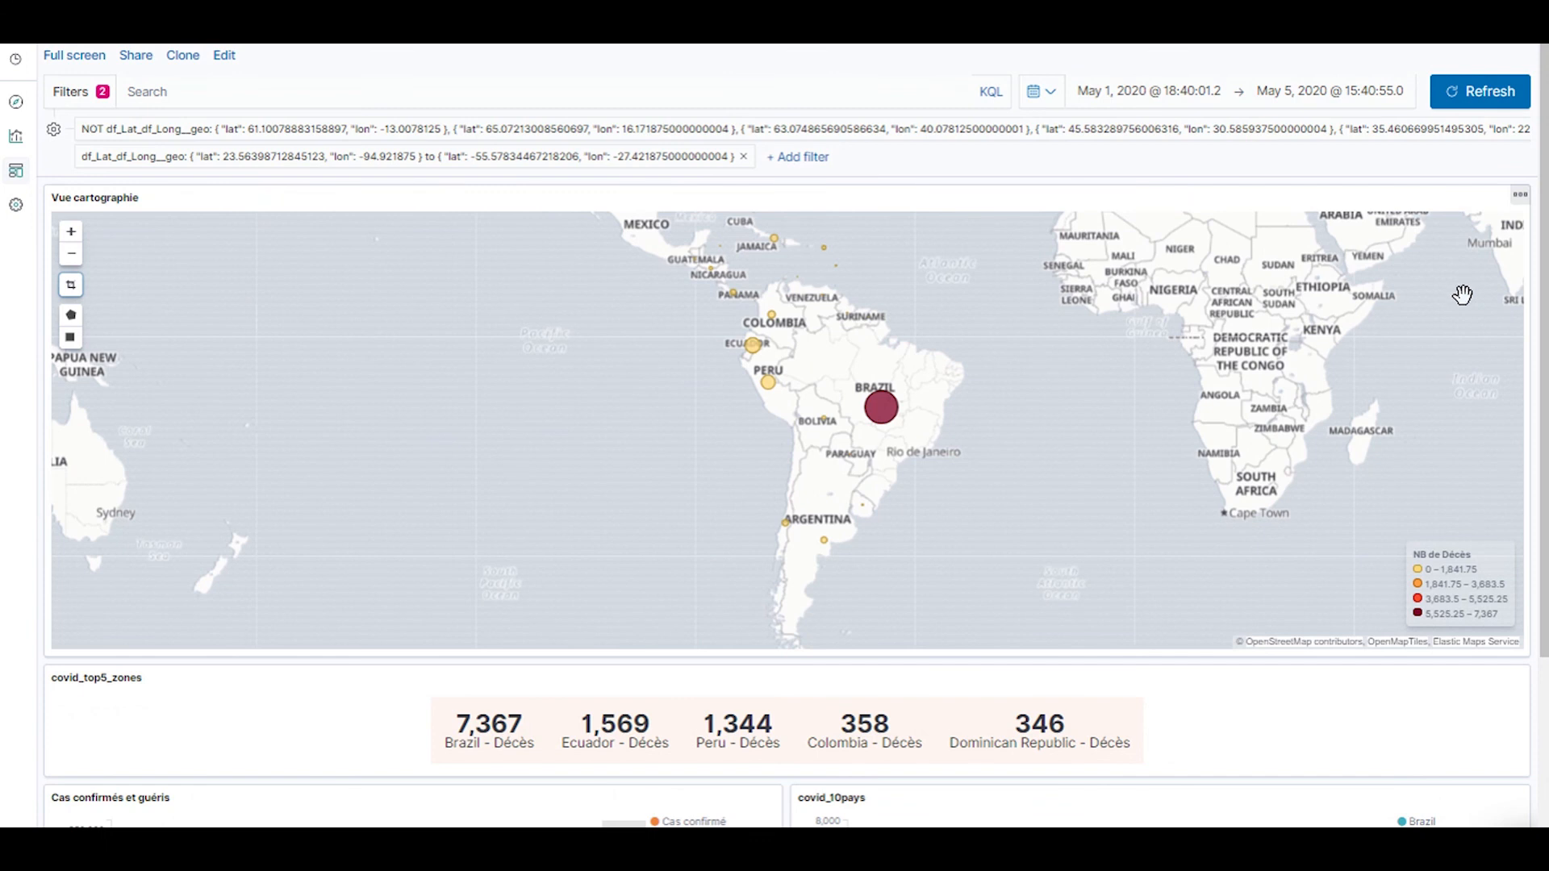
scroll(1459, 301, "down", 6)
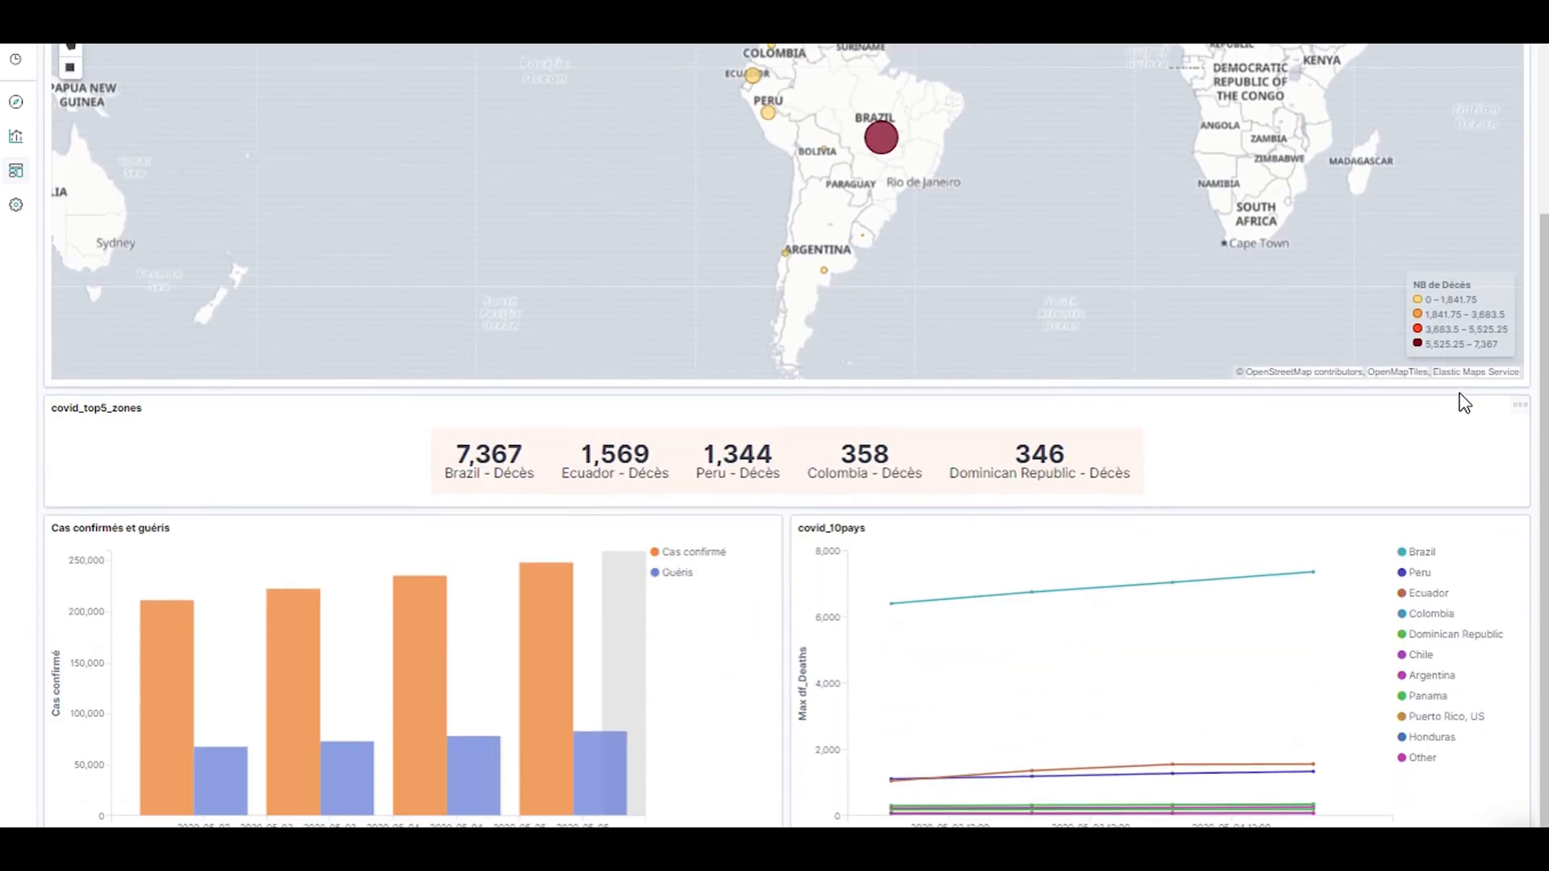
scroll(1444, 436, "up", 6)
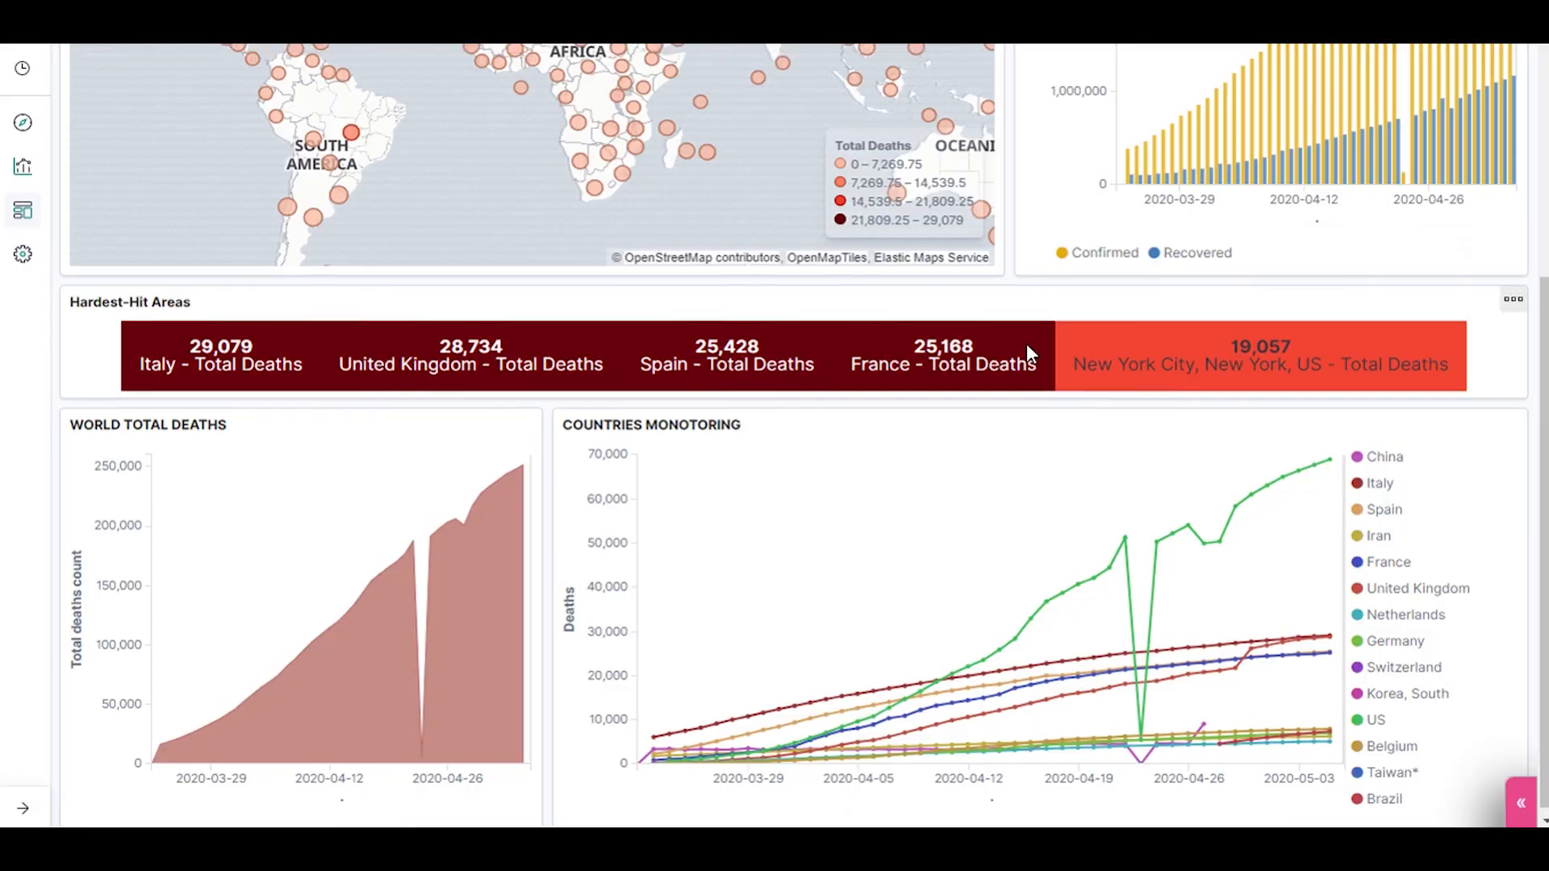
On the other COVID dashboard, examine the latest values in the CONFIRMED - RECOVERED, Hardest-Hit Areas, WORLD TOTAL DEATHS and COUNTRIES MONOTORING panels
scroll(1027, 343, "up", 5)
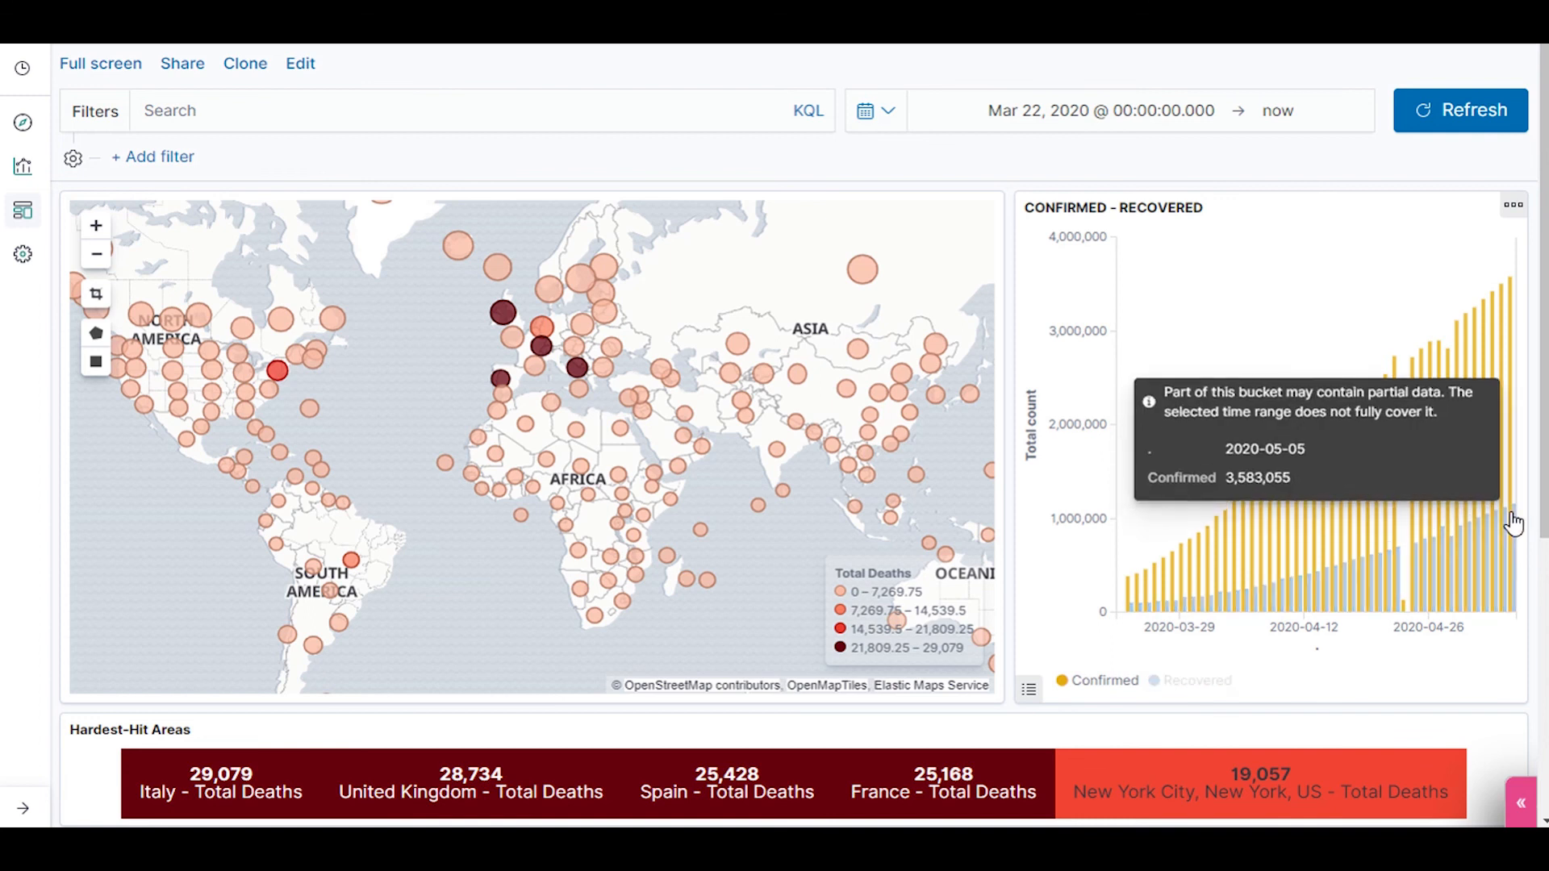
scroll(1448, 533, "down", 4)
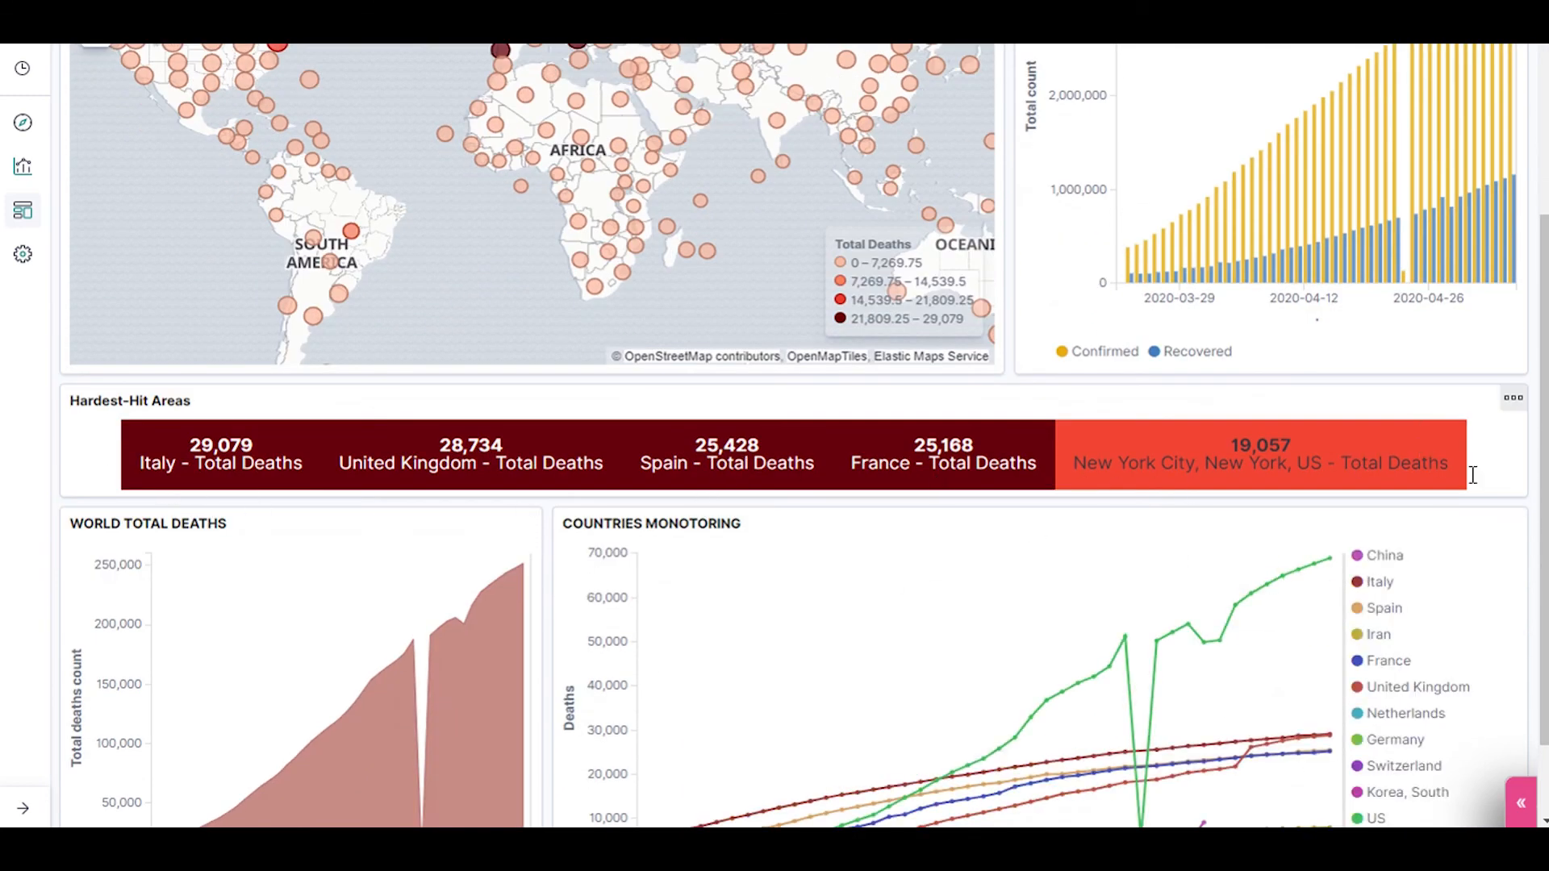
scroll(1478, 443, "down", 1)
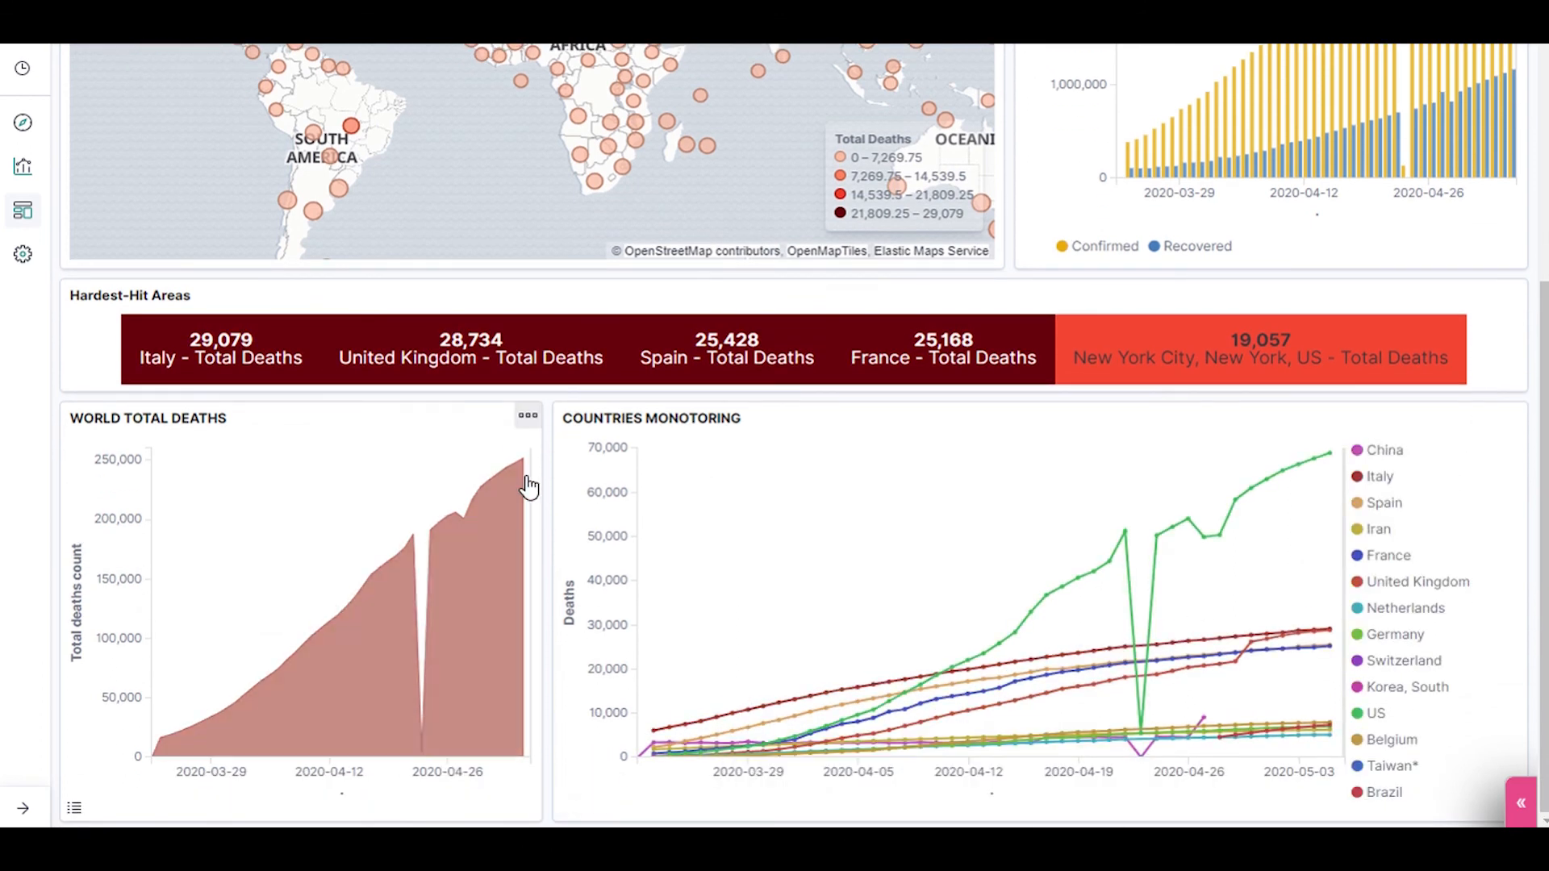
mouse_move(529, 468)
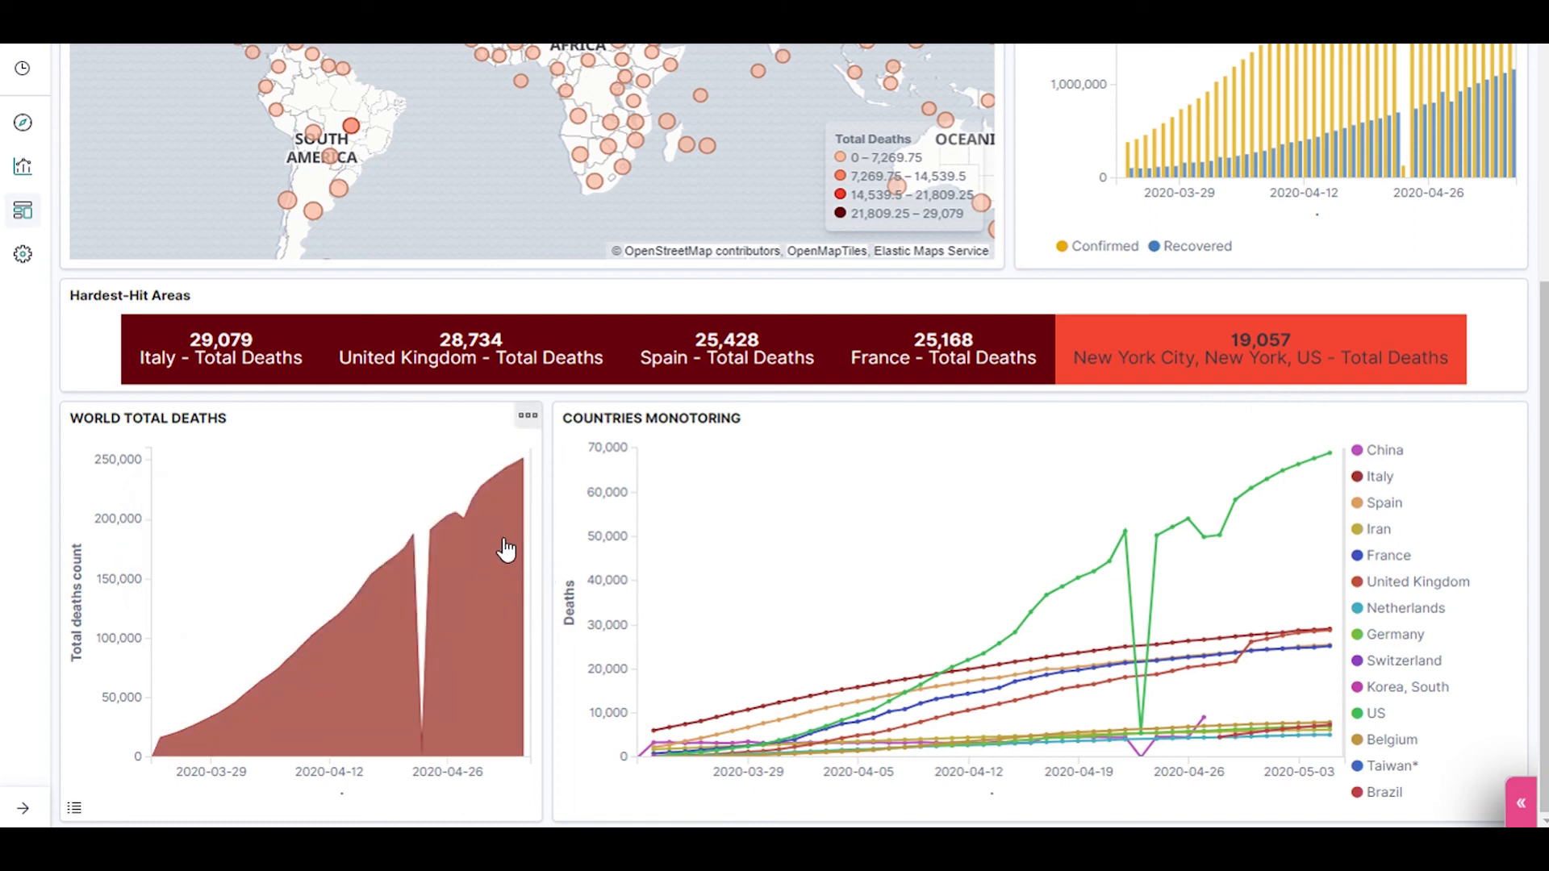
mouse_move(522, 482)
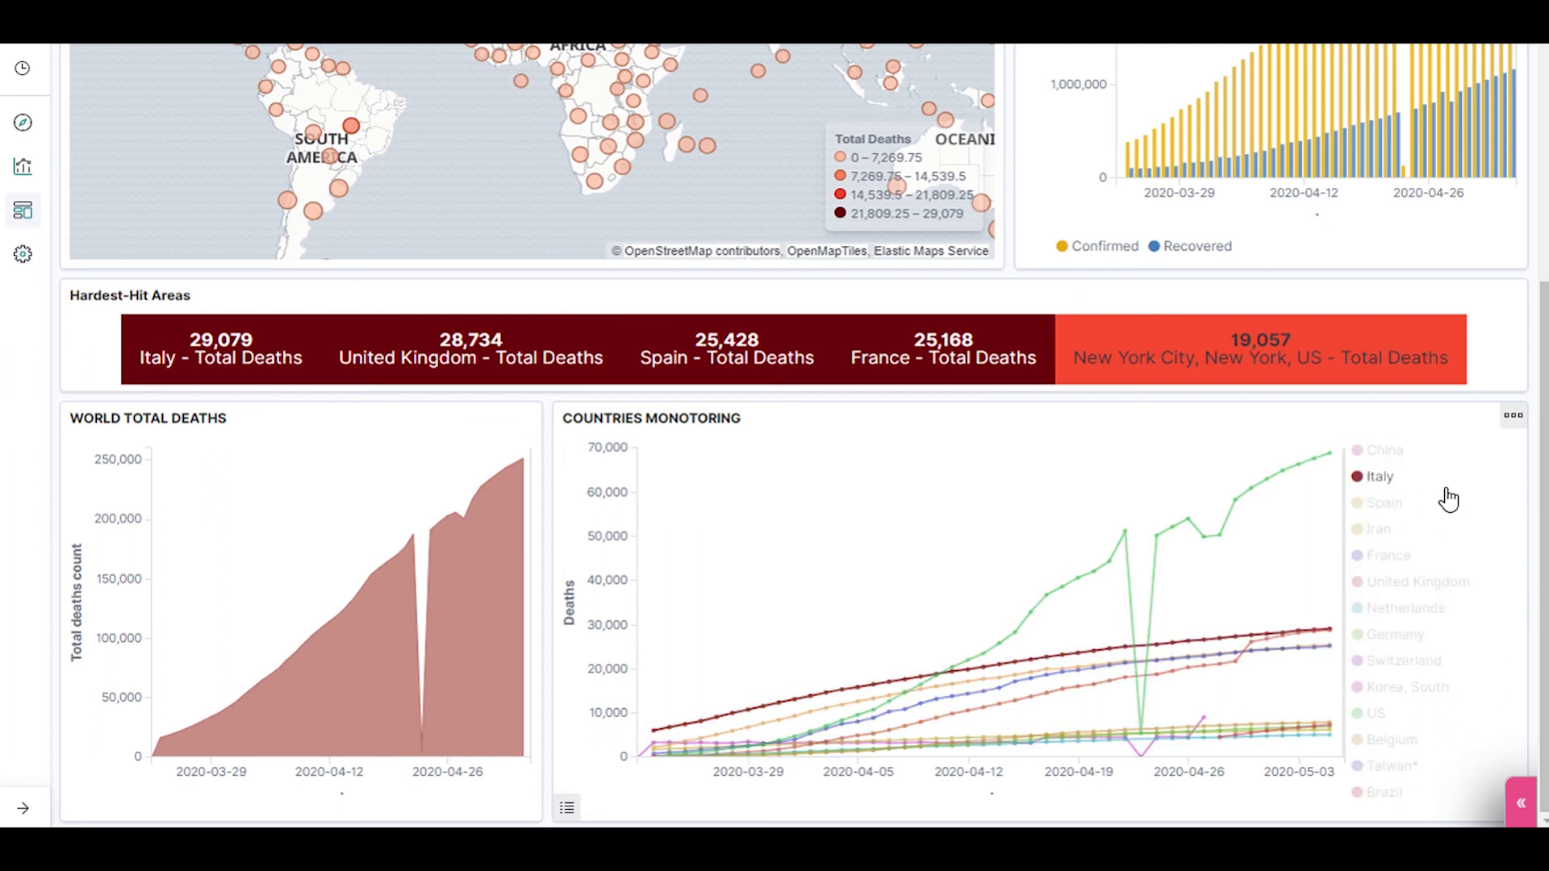
mouse_move(1315, 476)
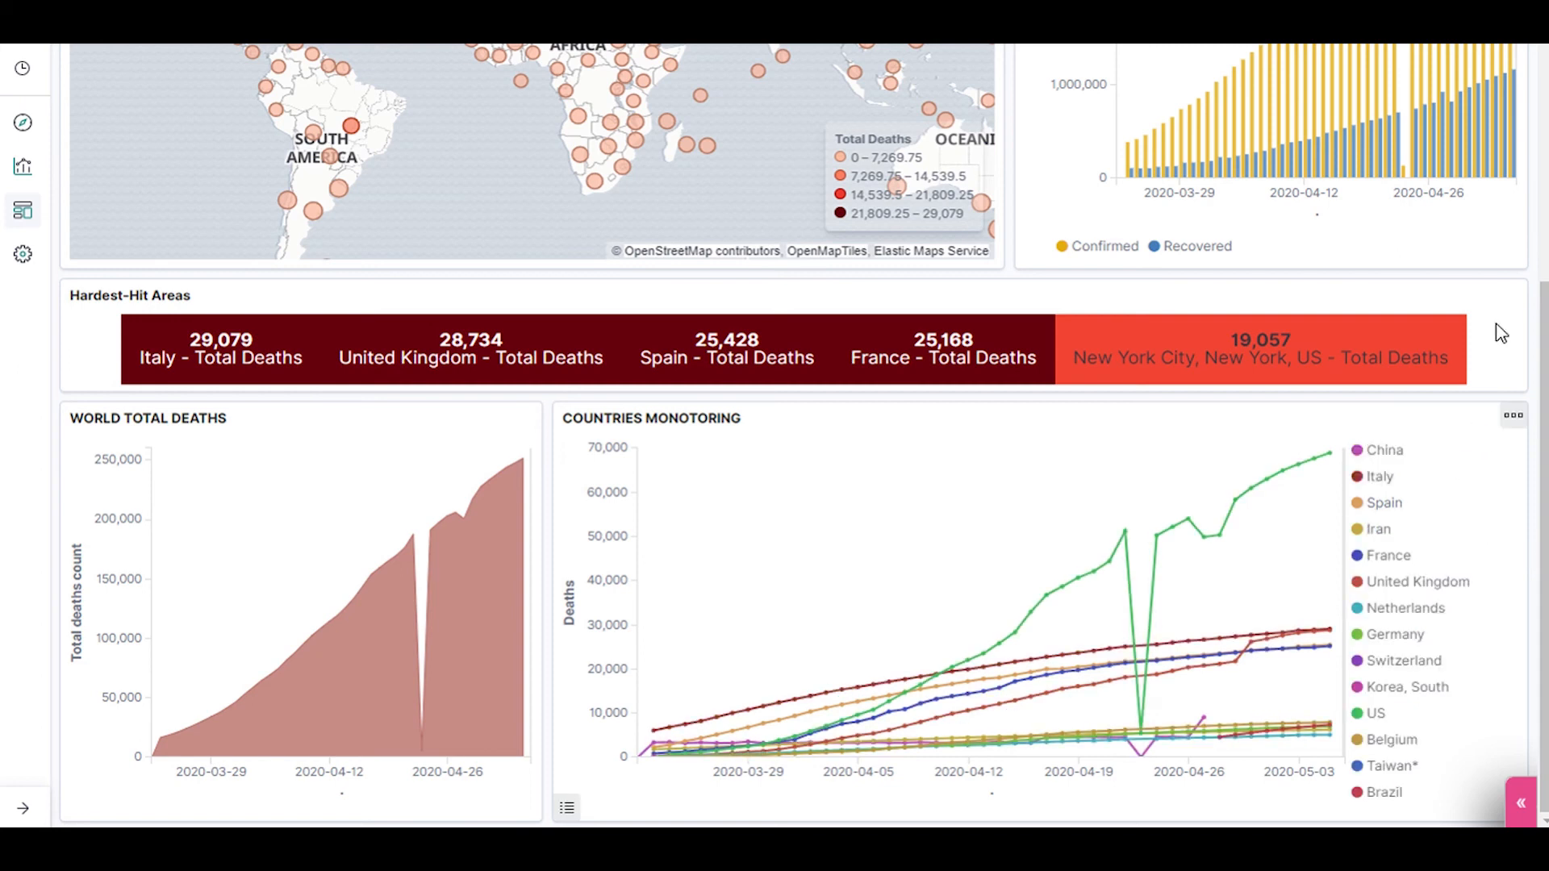
Compare the data points around 23 April 2020 across the CONFIRMED - RECOVERED, COUNTRIES MONOTORING and WORLD TOTAL DEATHS charts
scroll(1470, 305, "up", 3)
scroll(1469, 306, "up", 2)
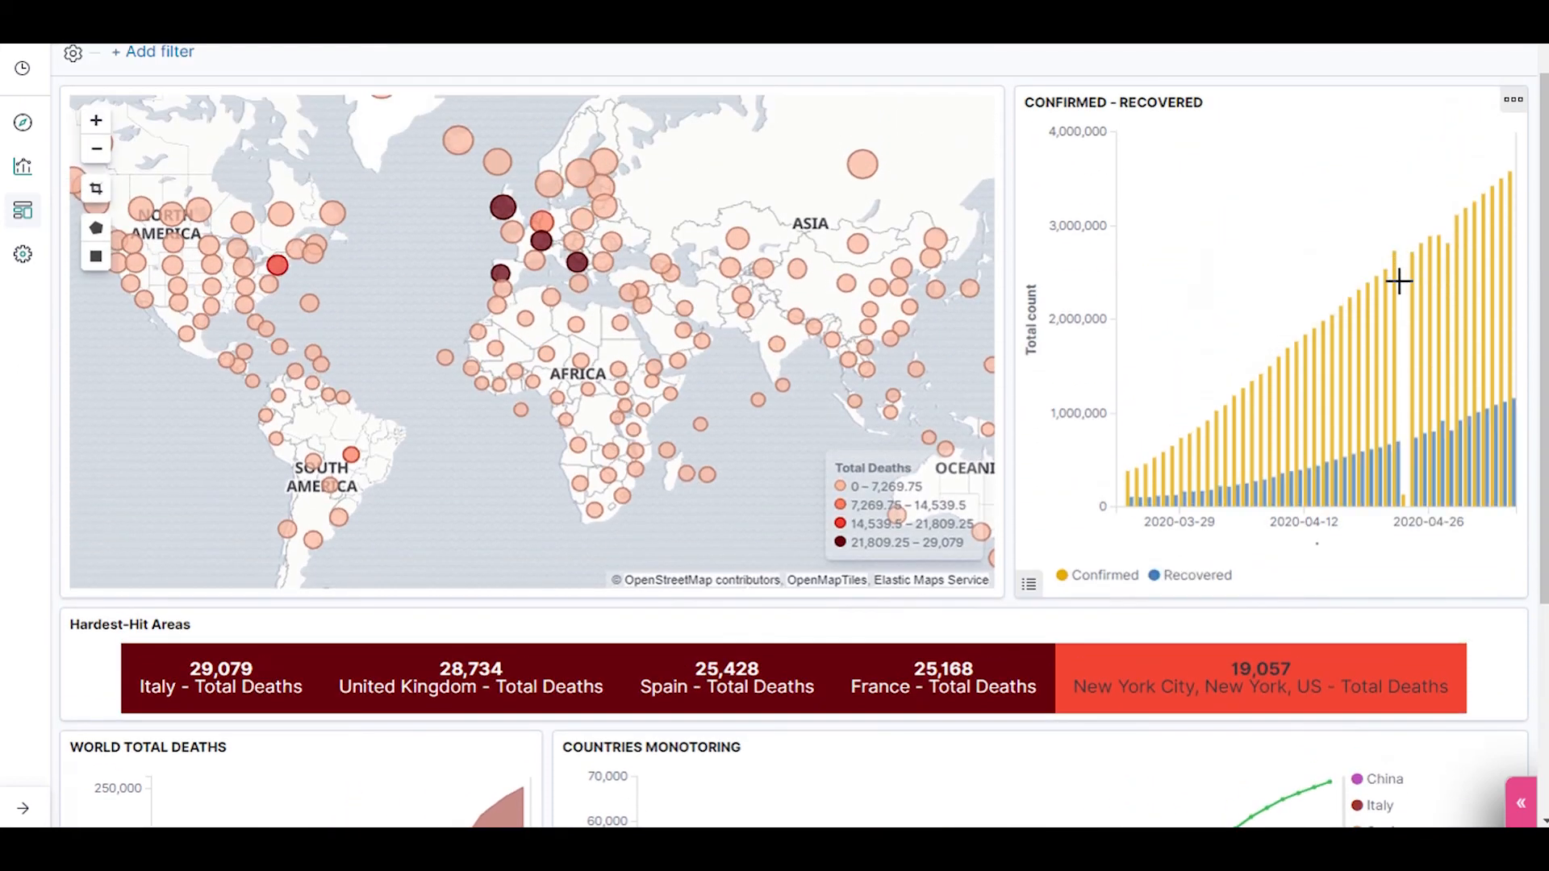
scroll(1404, 284, "down", 5)
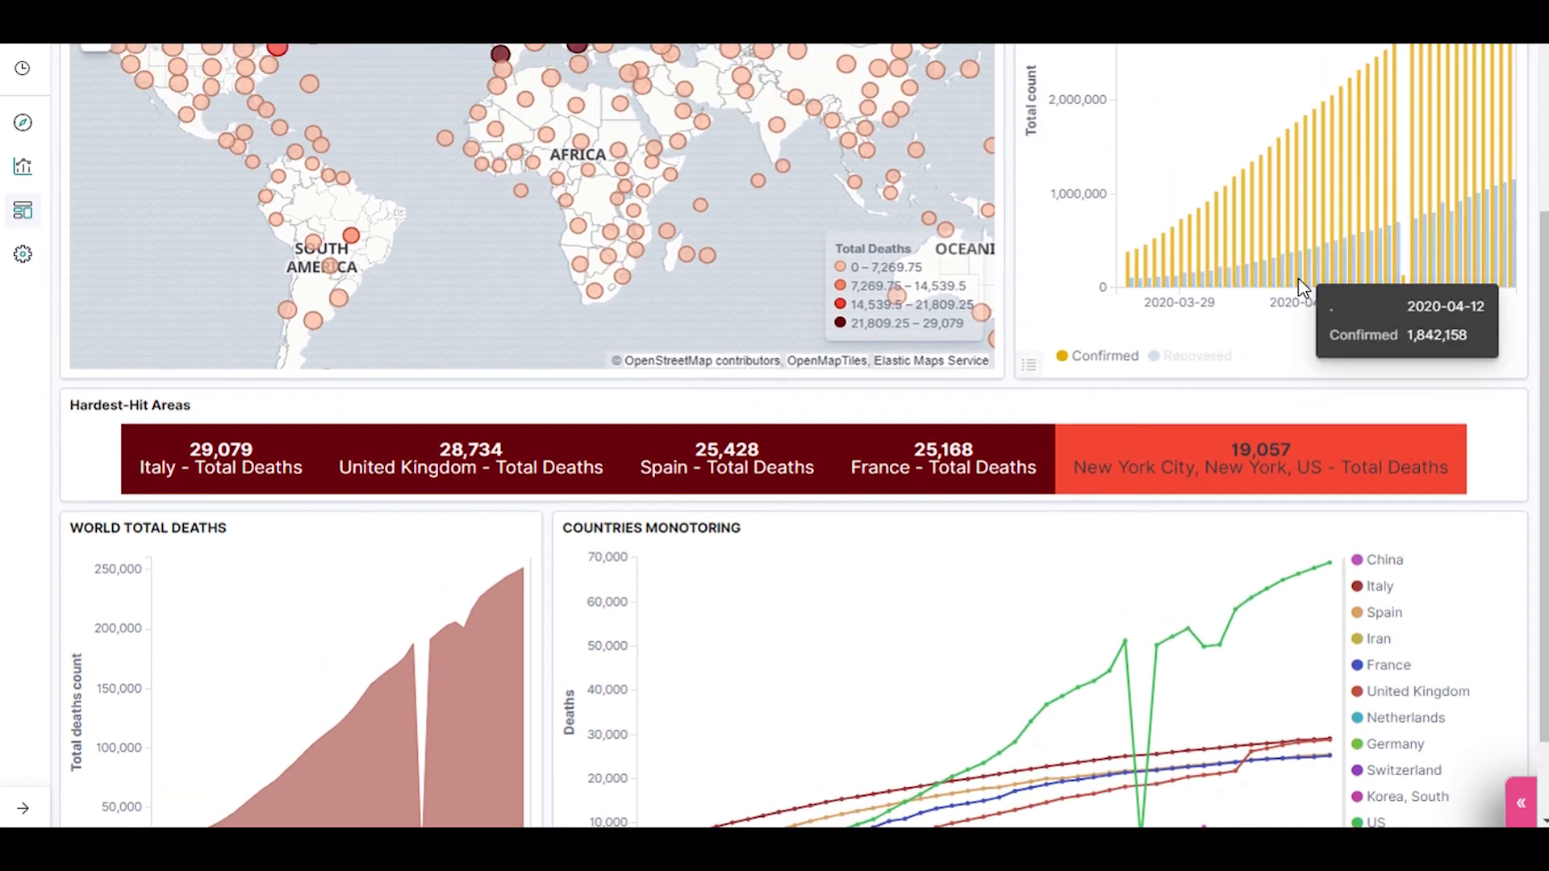
scroll(1309, 278, "up", 2)
mouse_move(1418, 292)
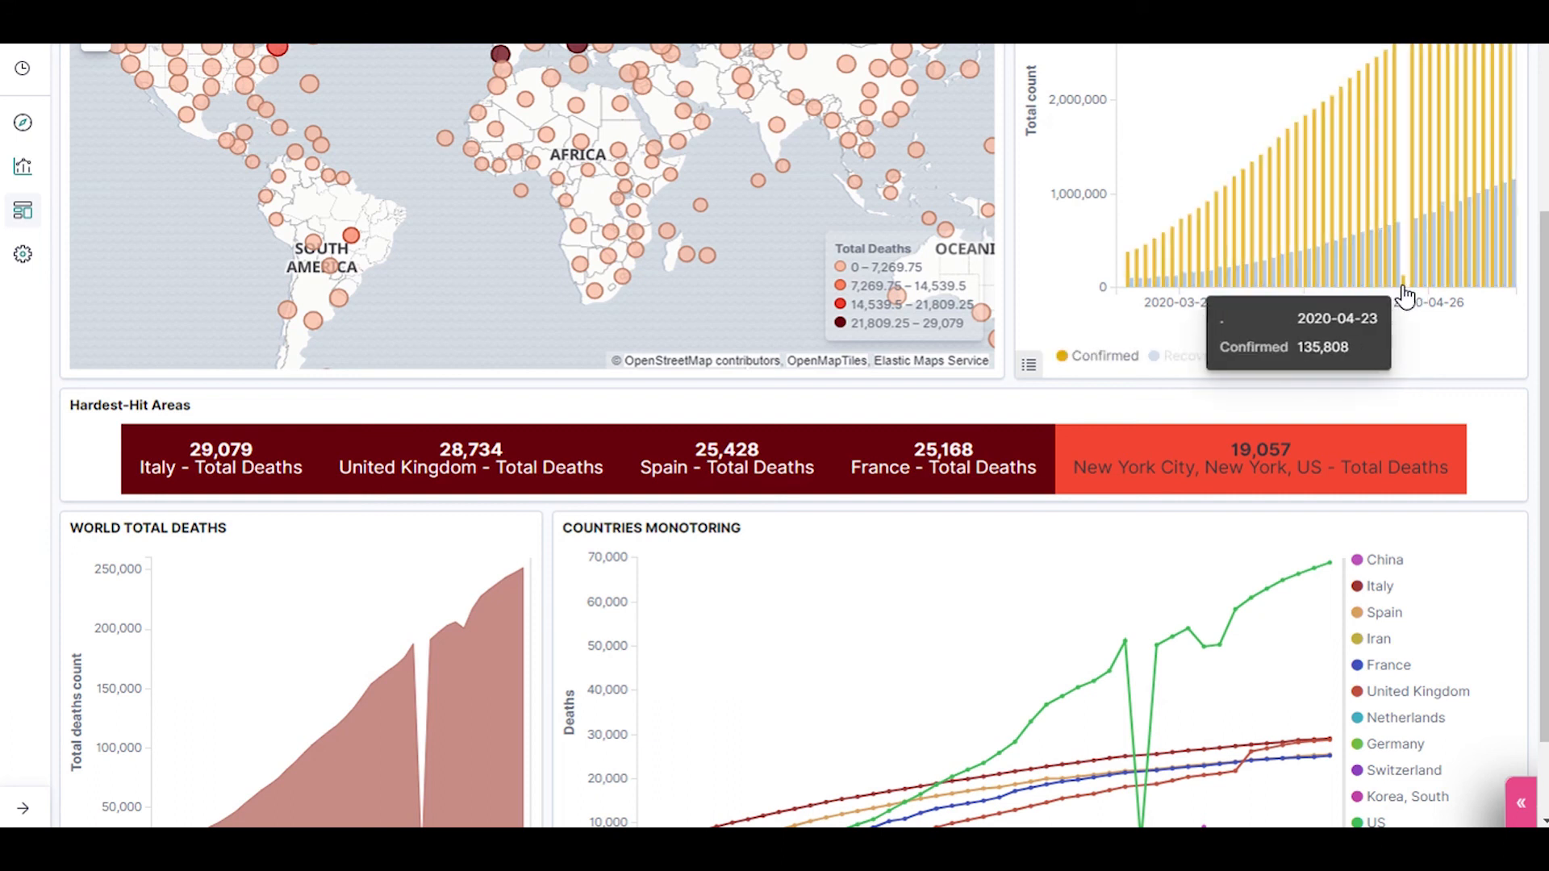
scroll(1206, 387, "down", 2)
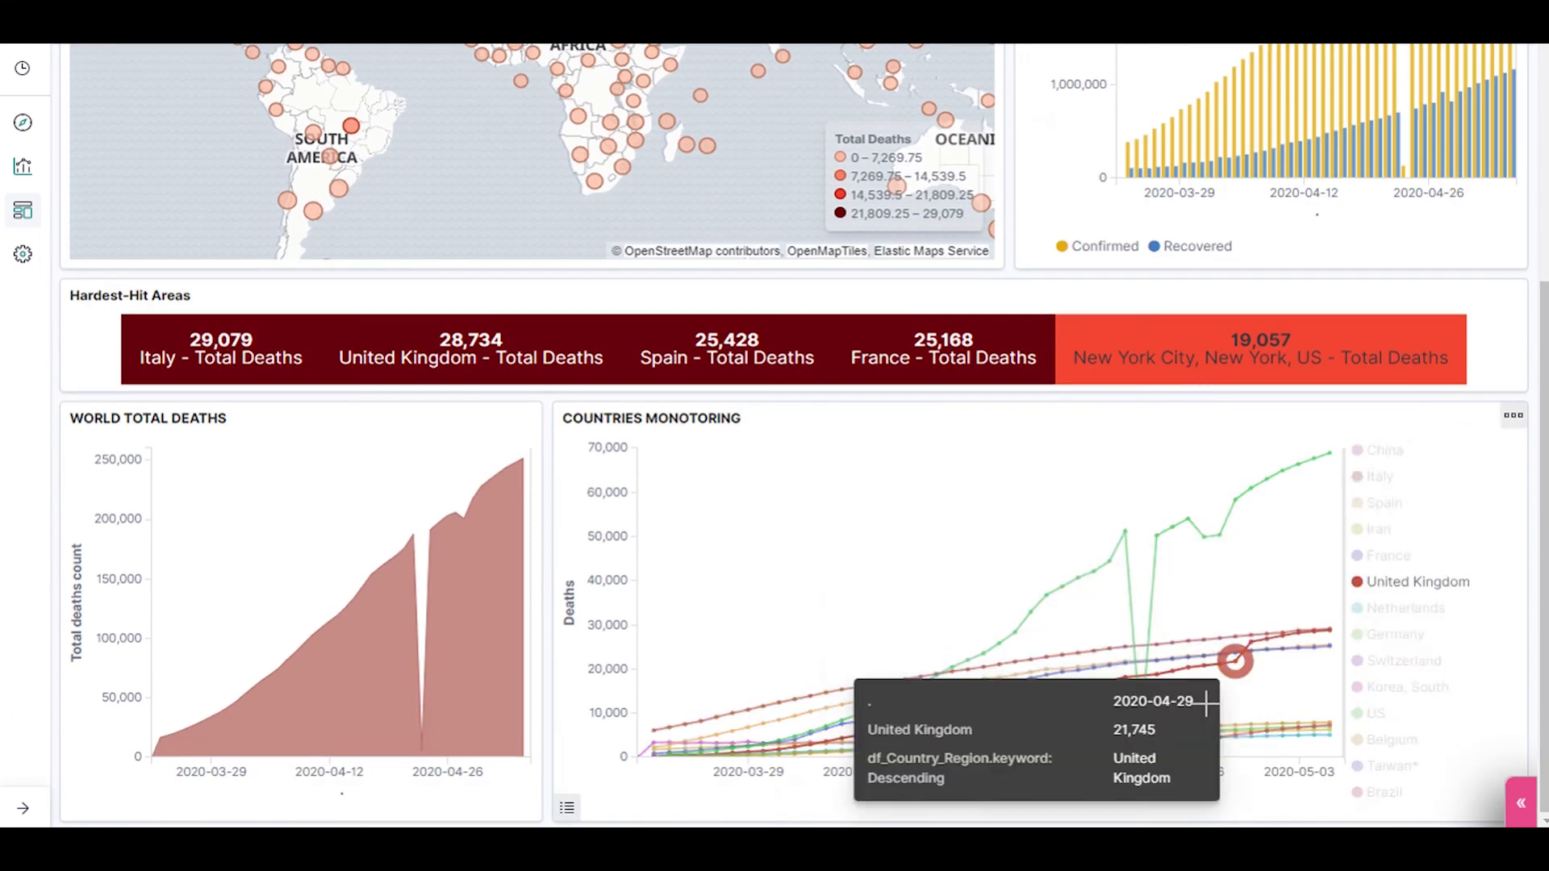
mouse_move(1127, 539)
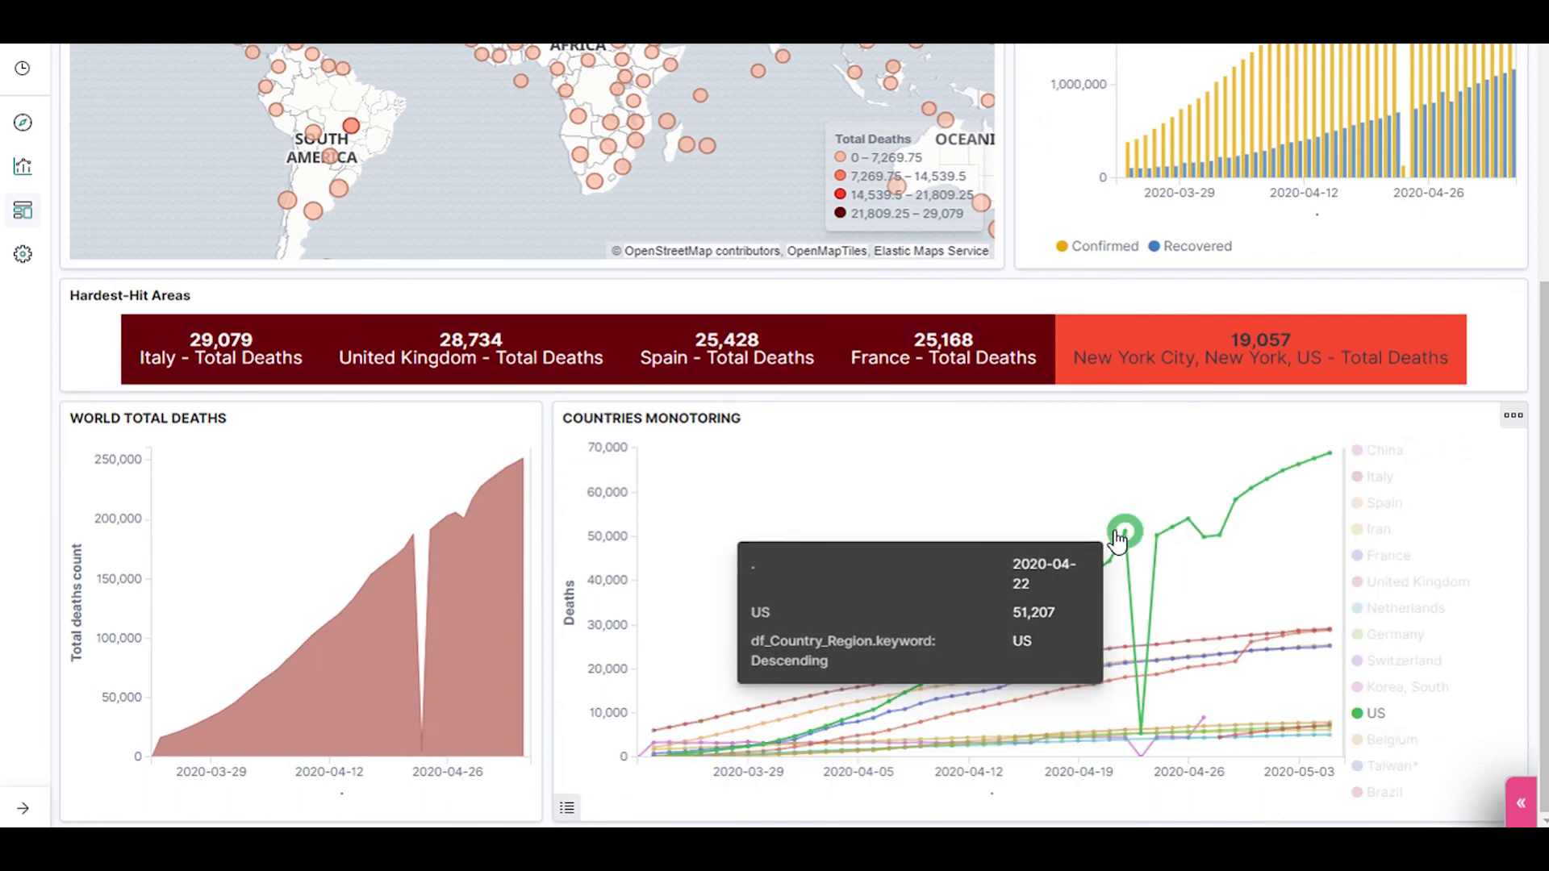
mouse_move(1142, 724)
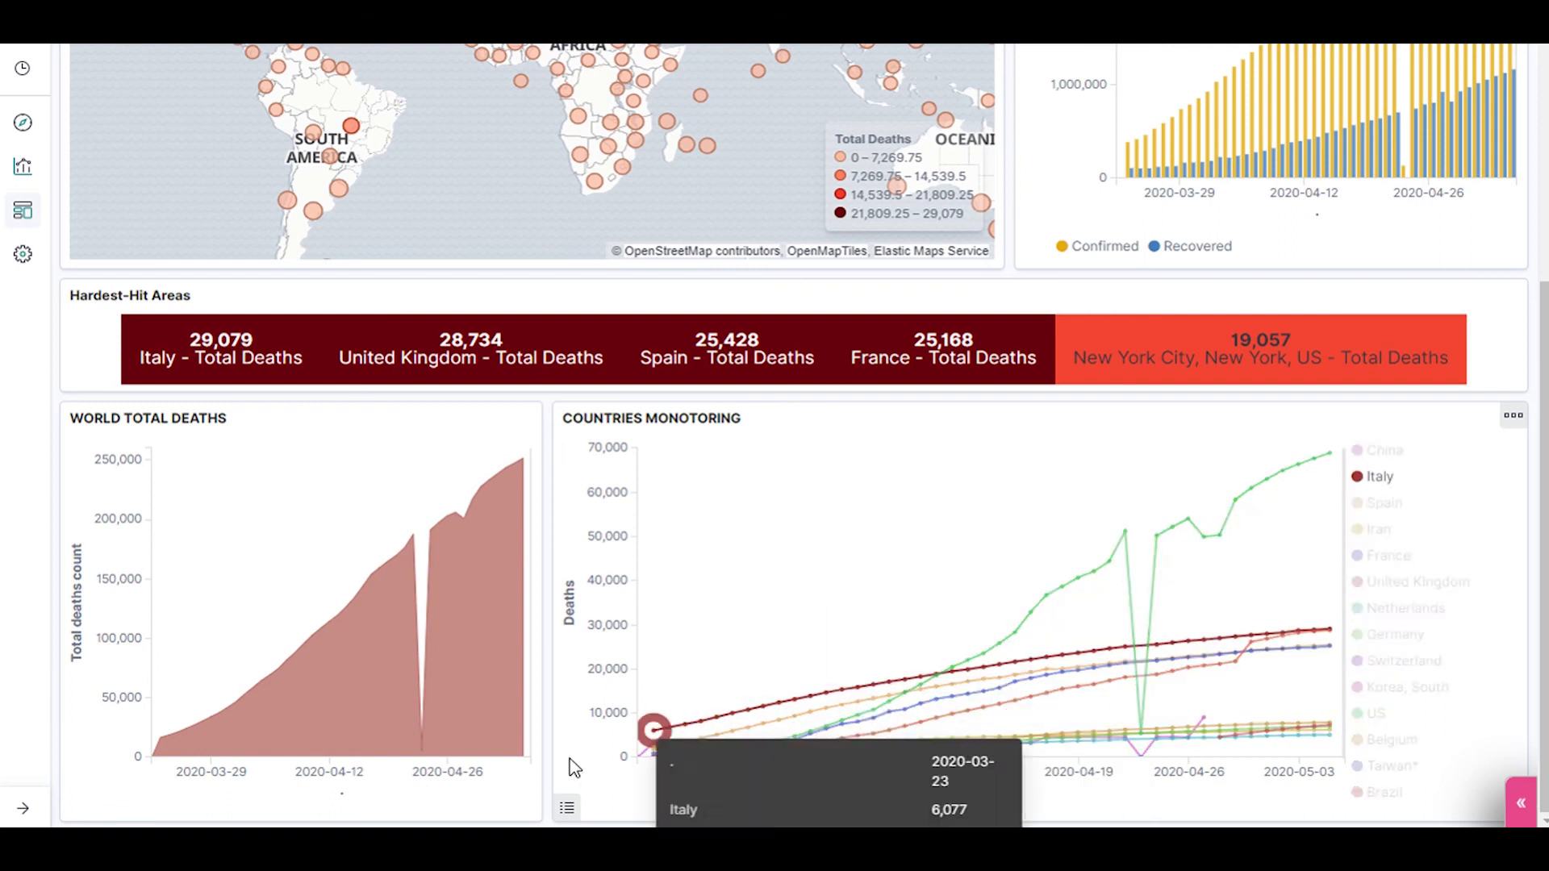
mouse_move(411, 532)
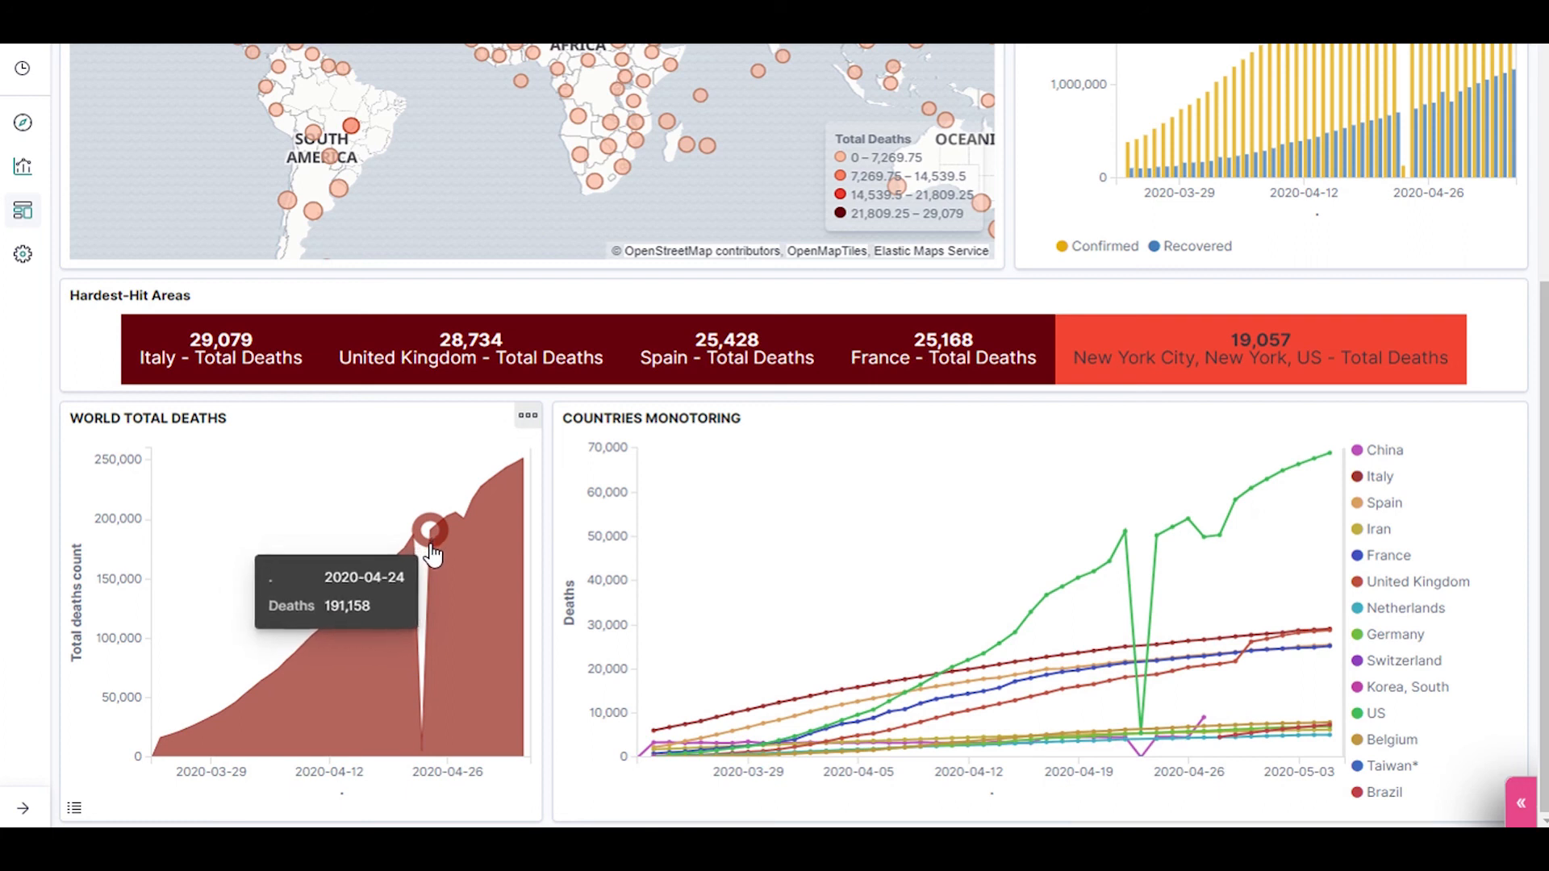
scroll(431, 553, "up", 5)
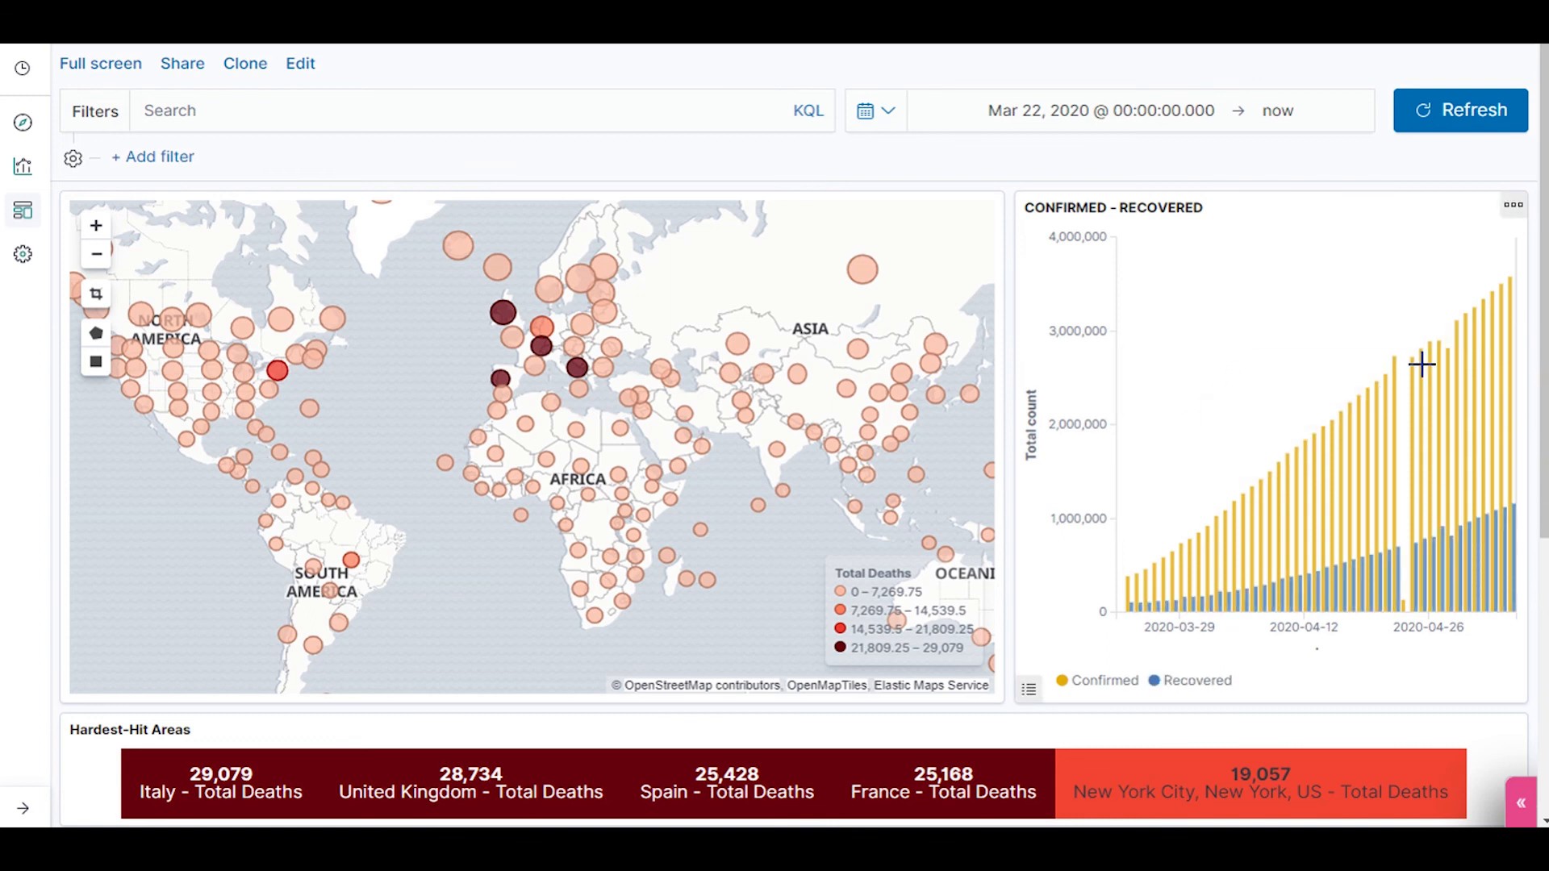
mouse_move(1546, 484)
left_mouse_down()
mouse_move(1546, 758)
mouse_move(1546, 485)
left_mouse_up()
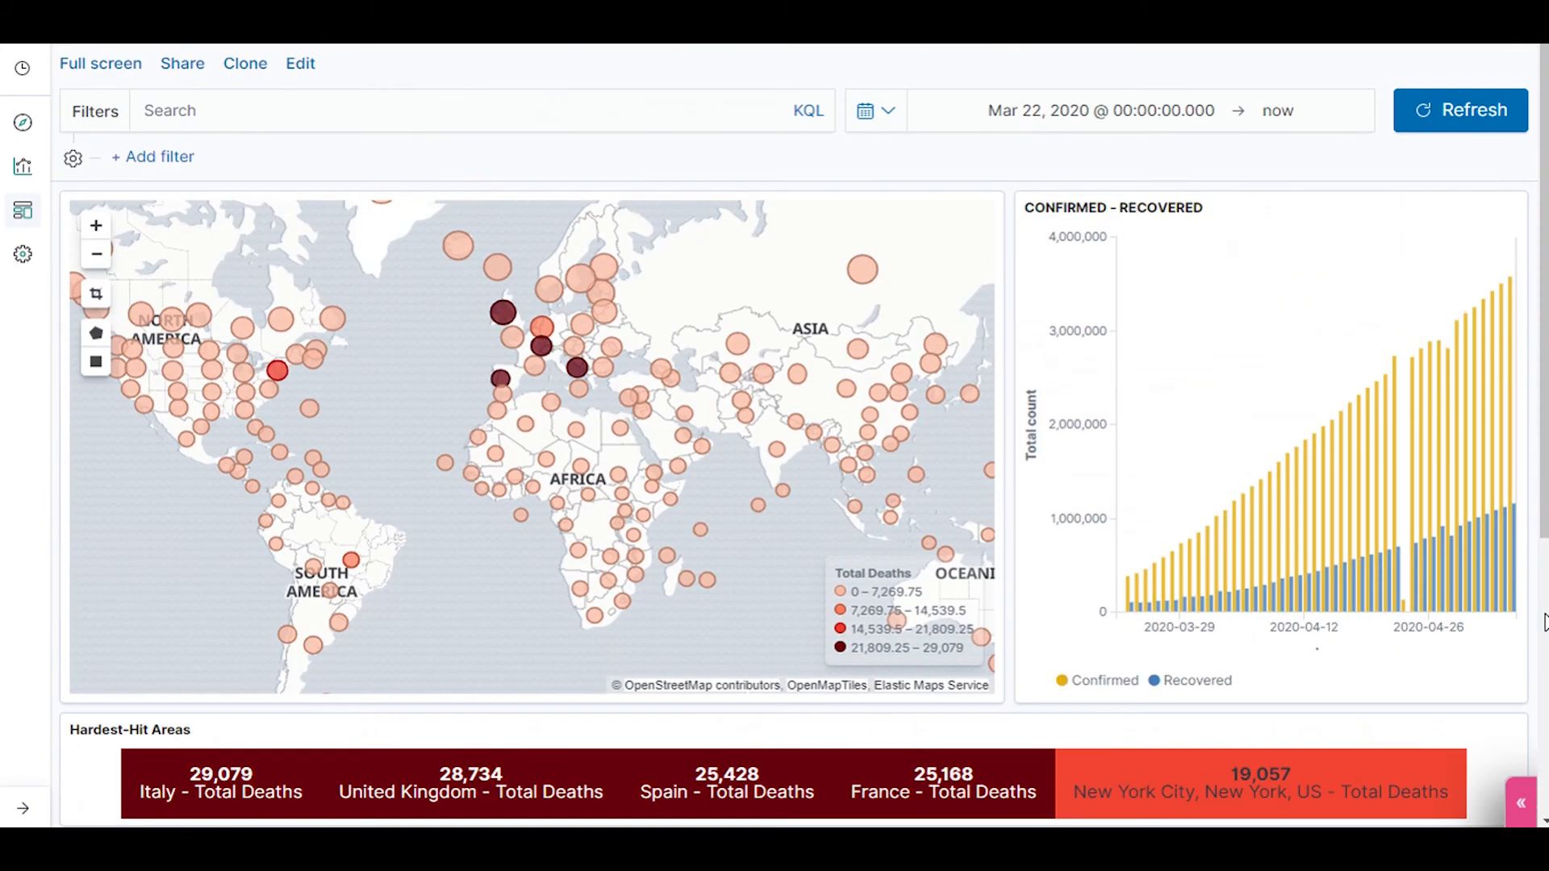